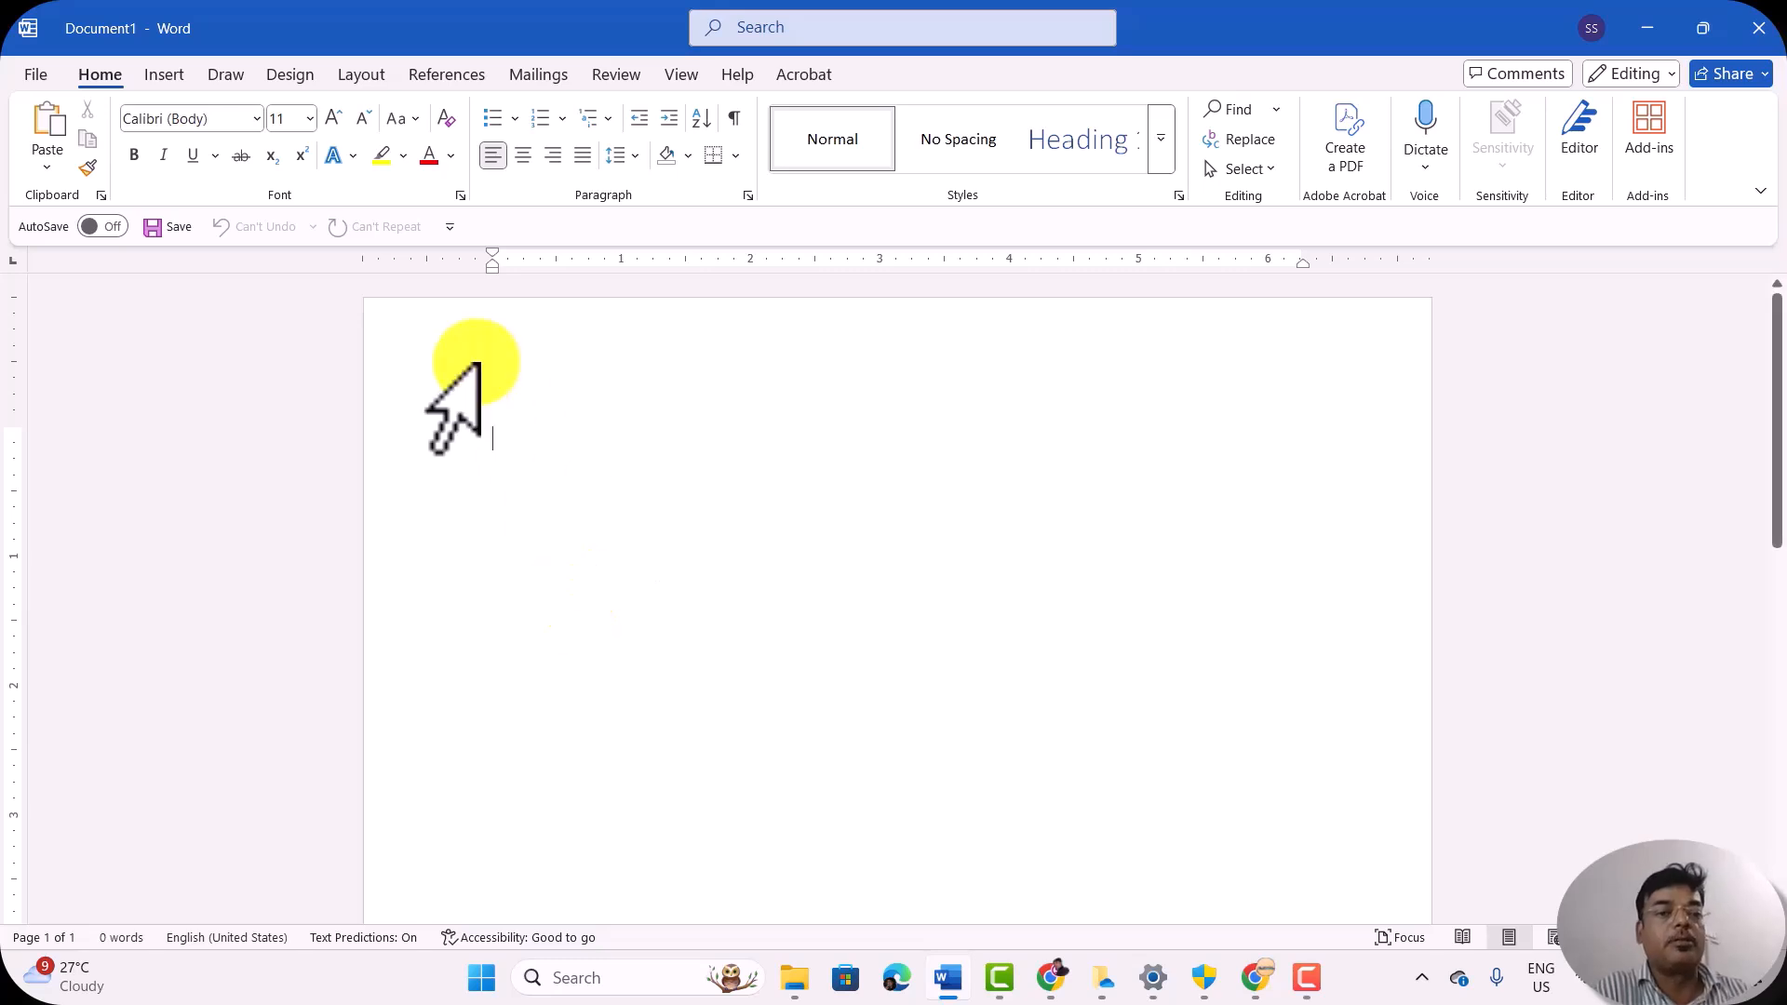
Step: Generate sample paragraphs in the blank document with the =rand(8,3) function
{"action": "left_click", "coordinate": [362, 75]}
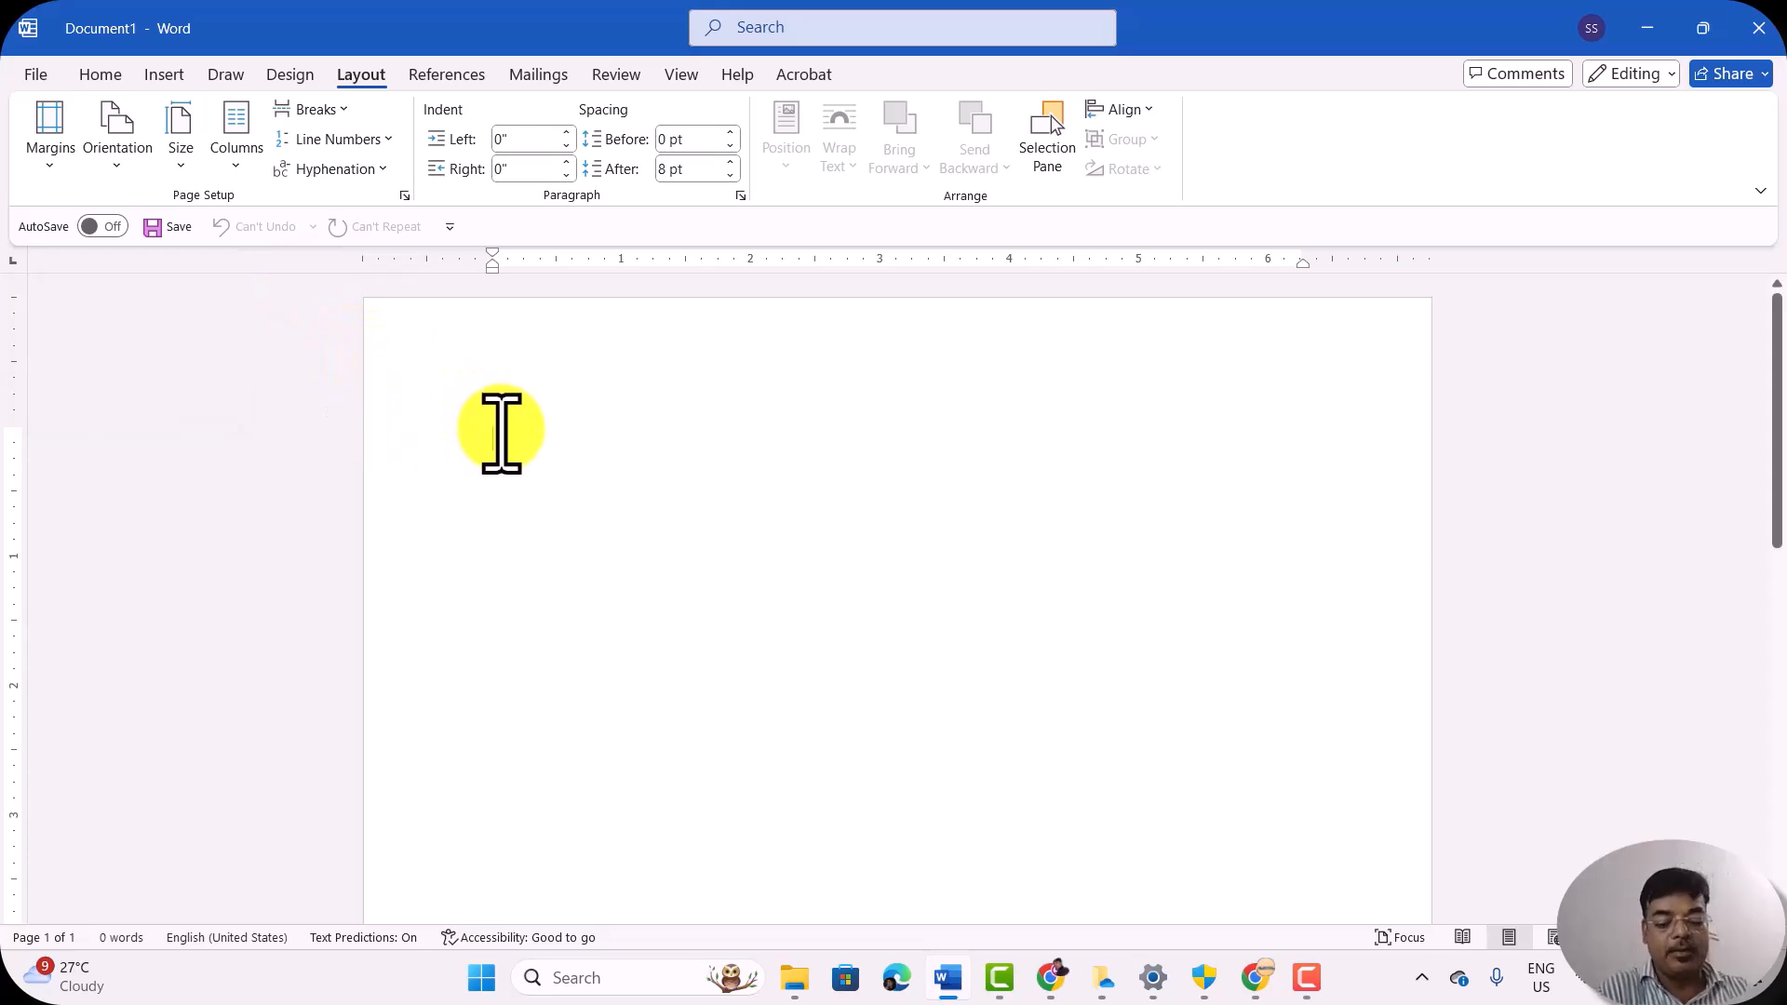
{"action": "key", "text": "XF86AudioLowerVolume"}
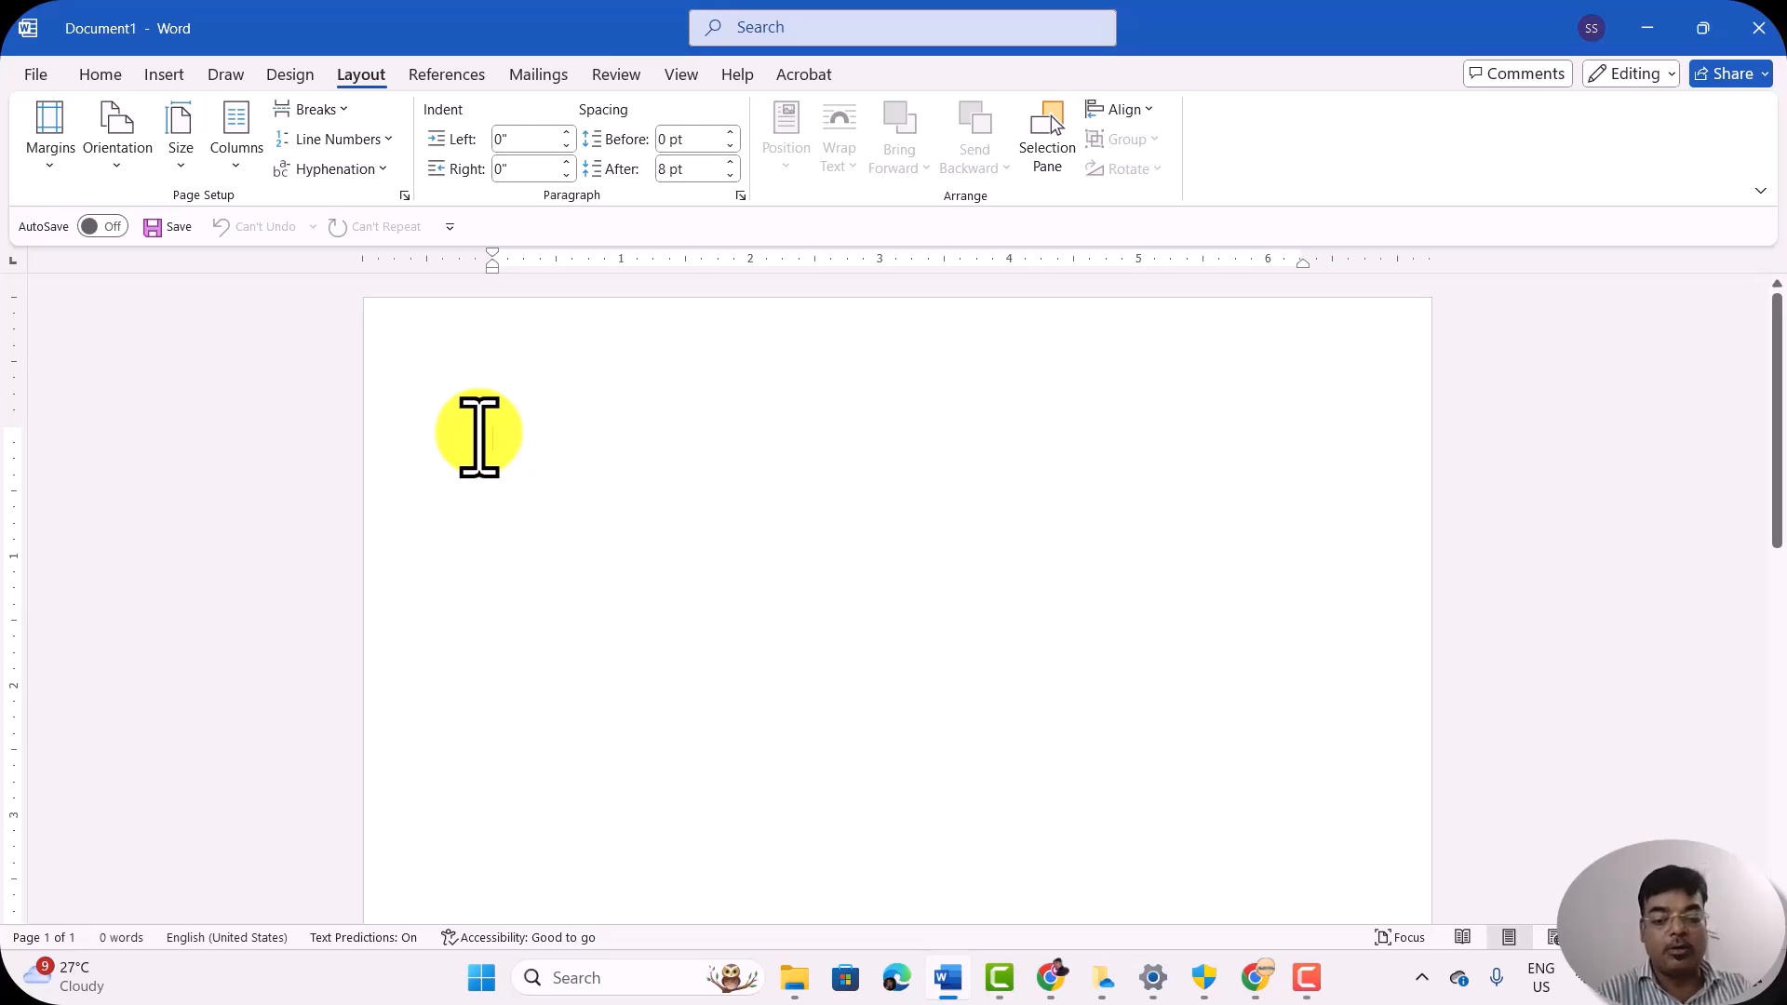
{"action": "type", "text": "=rand(8,3"}
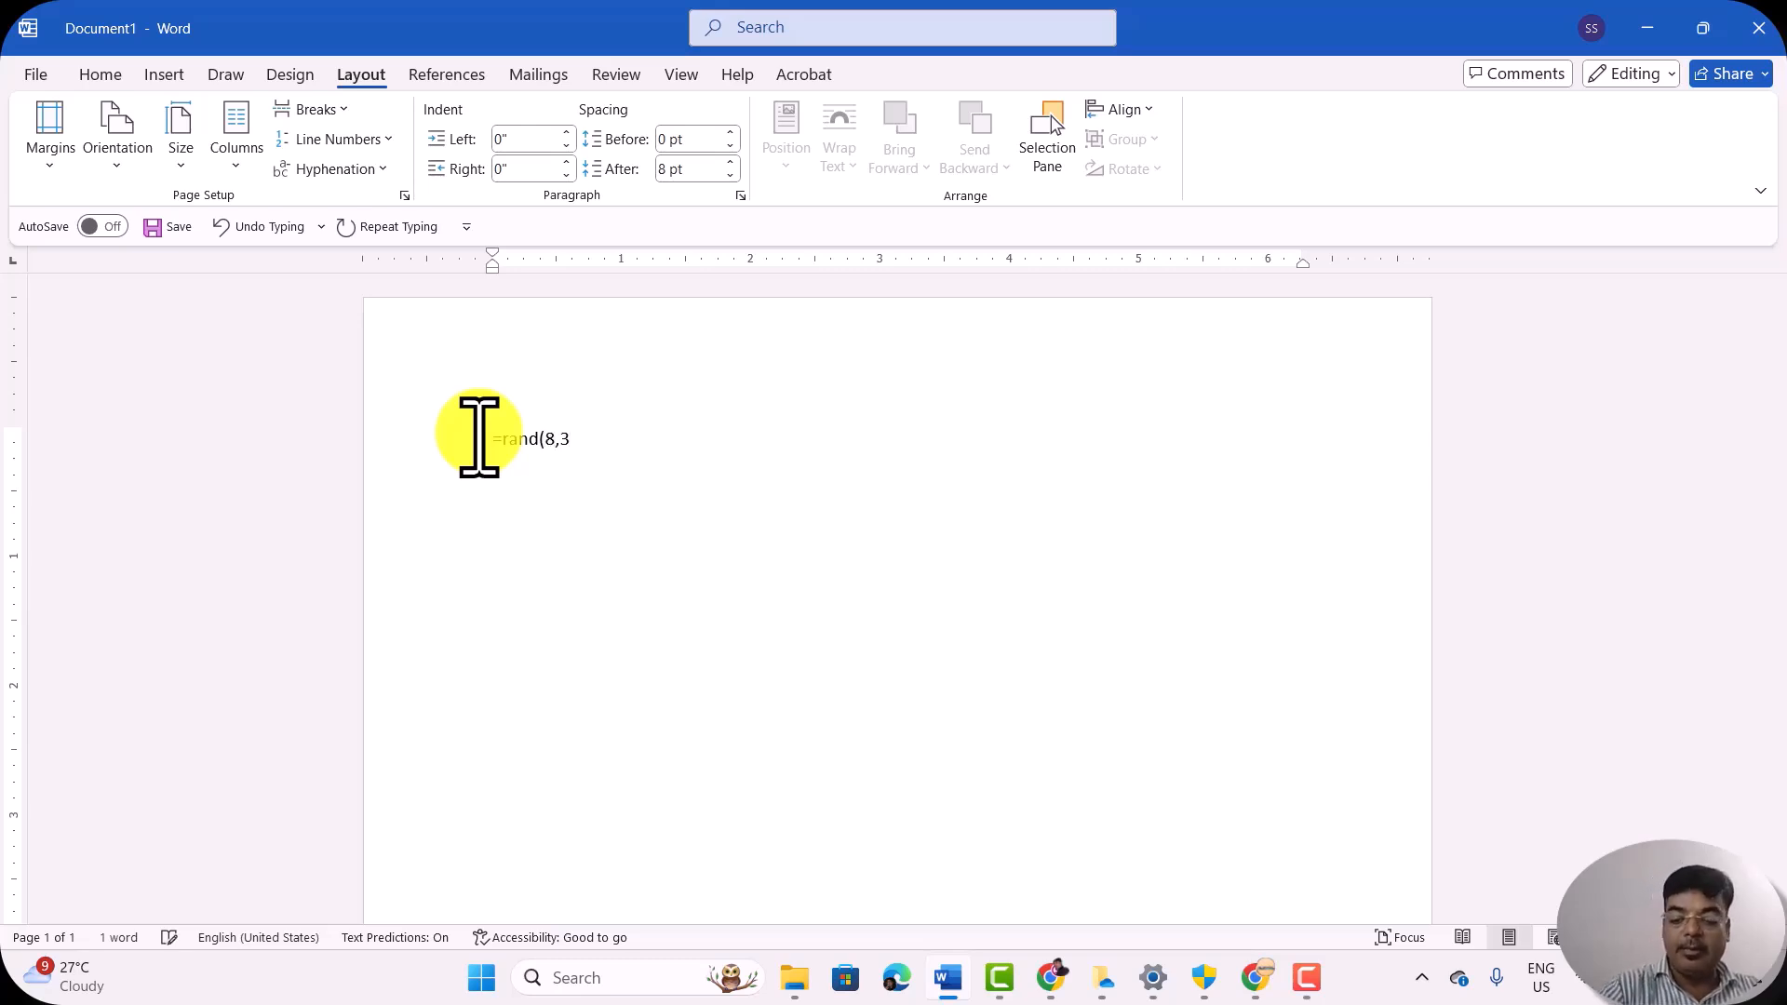
{"action": "key", "text": "Return"}
Step: Review the sample text from the first page to the end of the second page and back
{"action": "scroll", "coordinate": [478, 432], "scroll_direction": "down", "scroll_amount": 2}
{"action": "scroll", "coordinate": [738, 679], "scroll_direction": "down", "scroll_amount": 4}
{"action": "scroll", "coordinate": [738, 679], "scroll_direction": "up", "scroll_amount": 10}
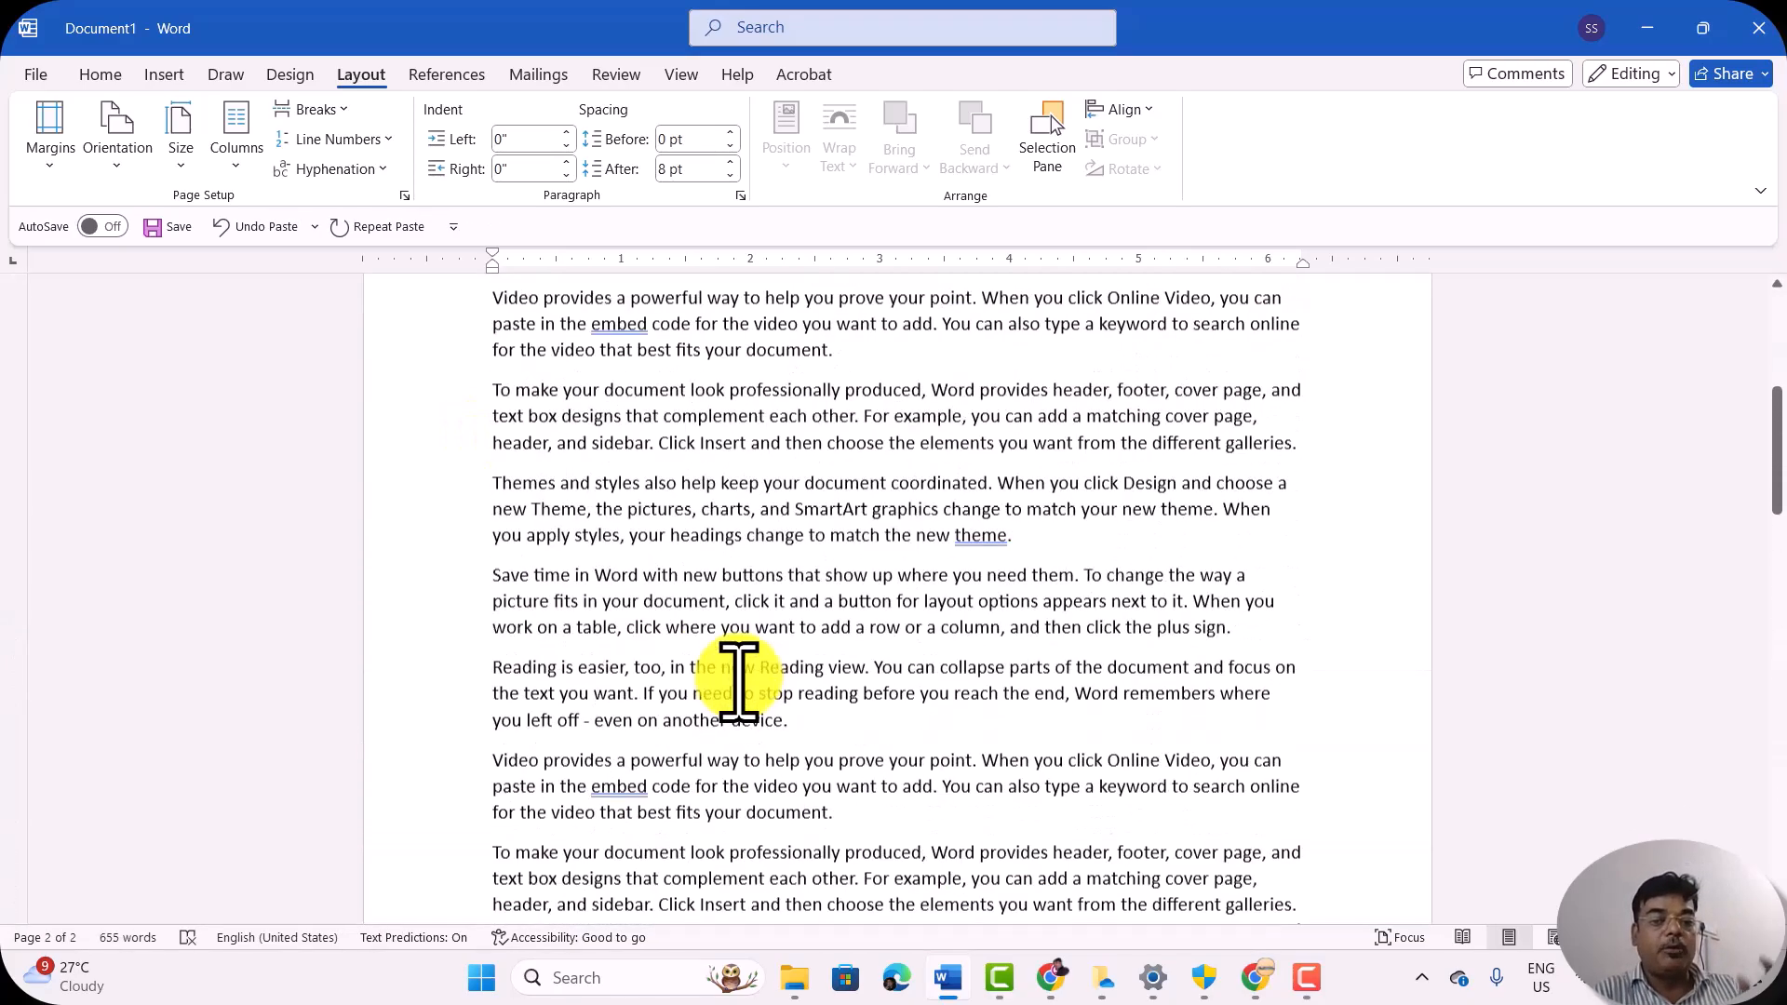
{"action": "scroll", "coordinate": [738, 679], "scroll_direction": "down", "scroll_amount": 10}
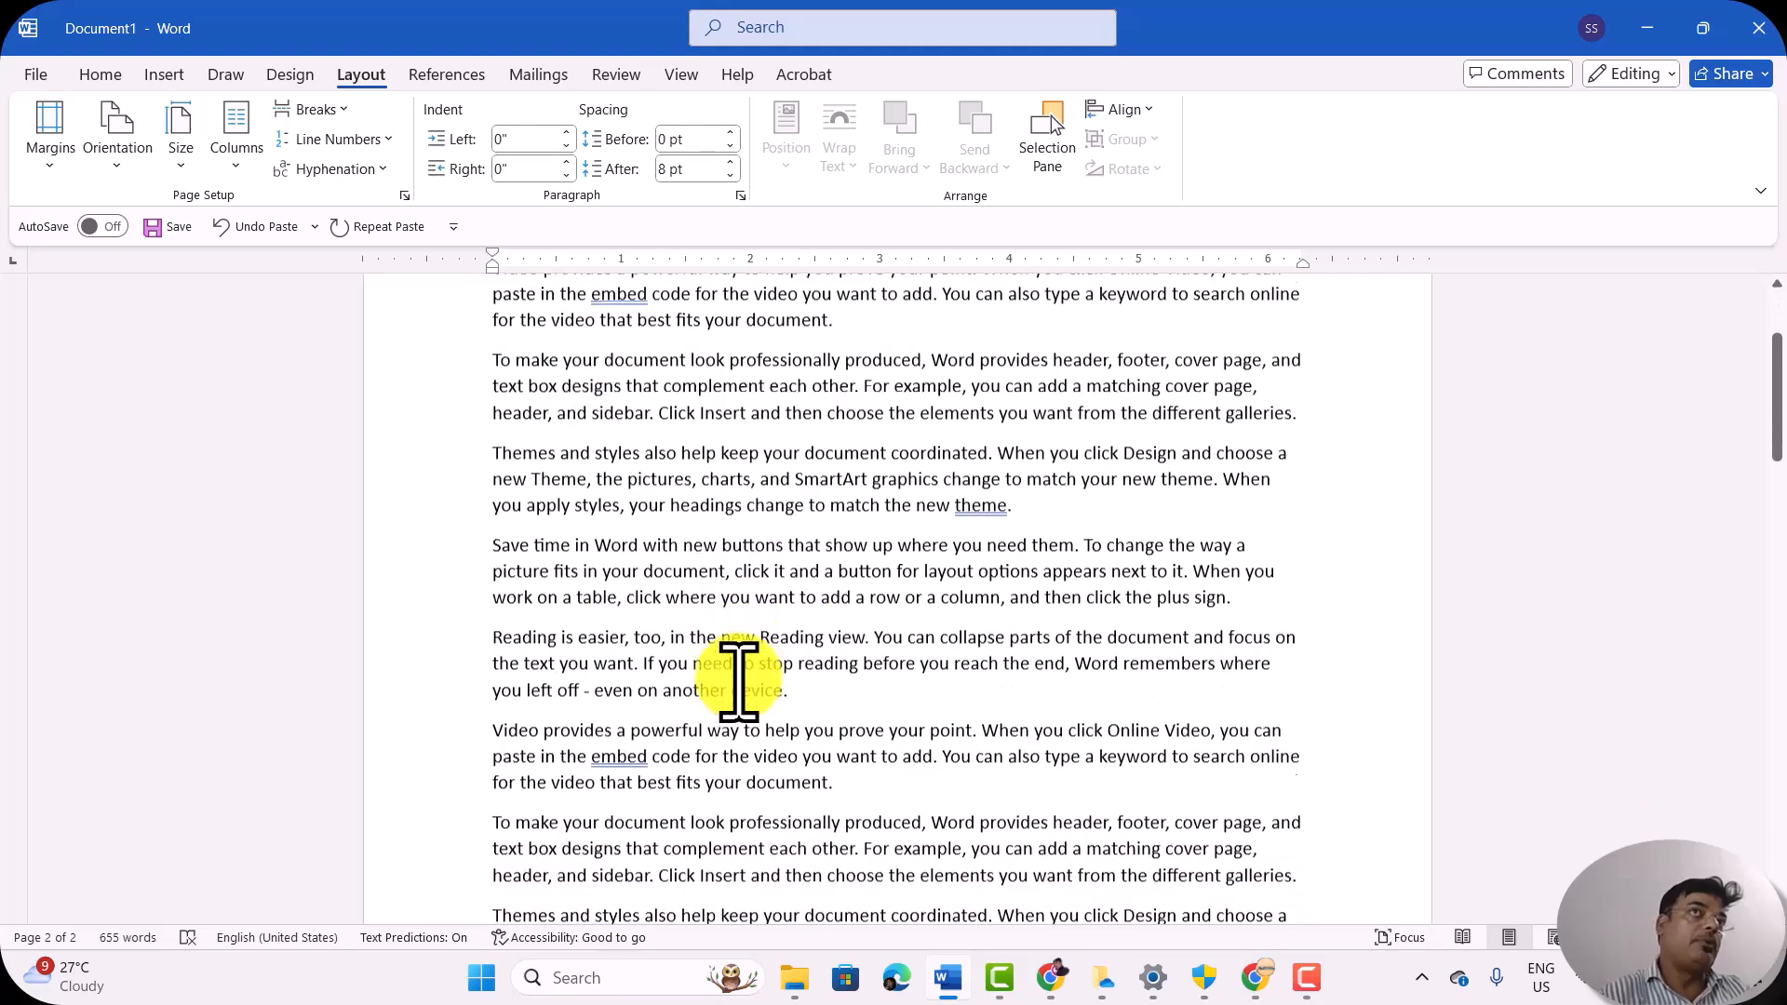
{"action": "scroll", "coordinate": [738, 680], "scroll_direction": "down", "scroll_amount": 5}
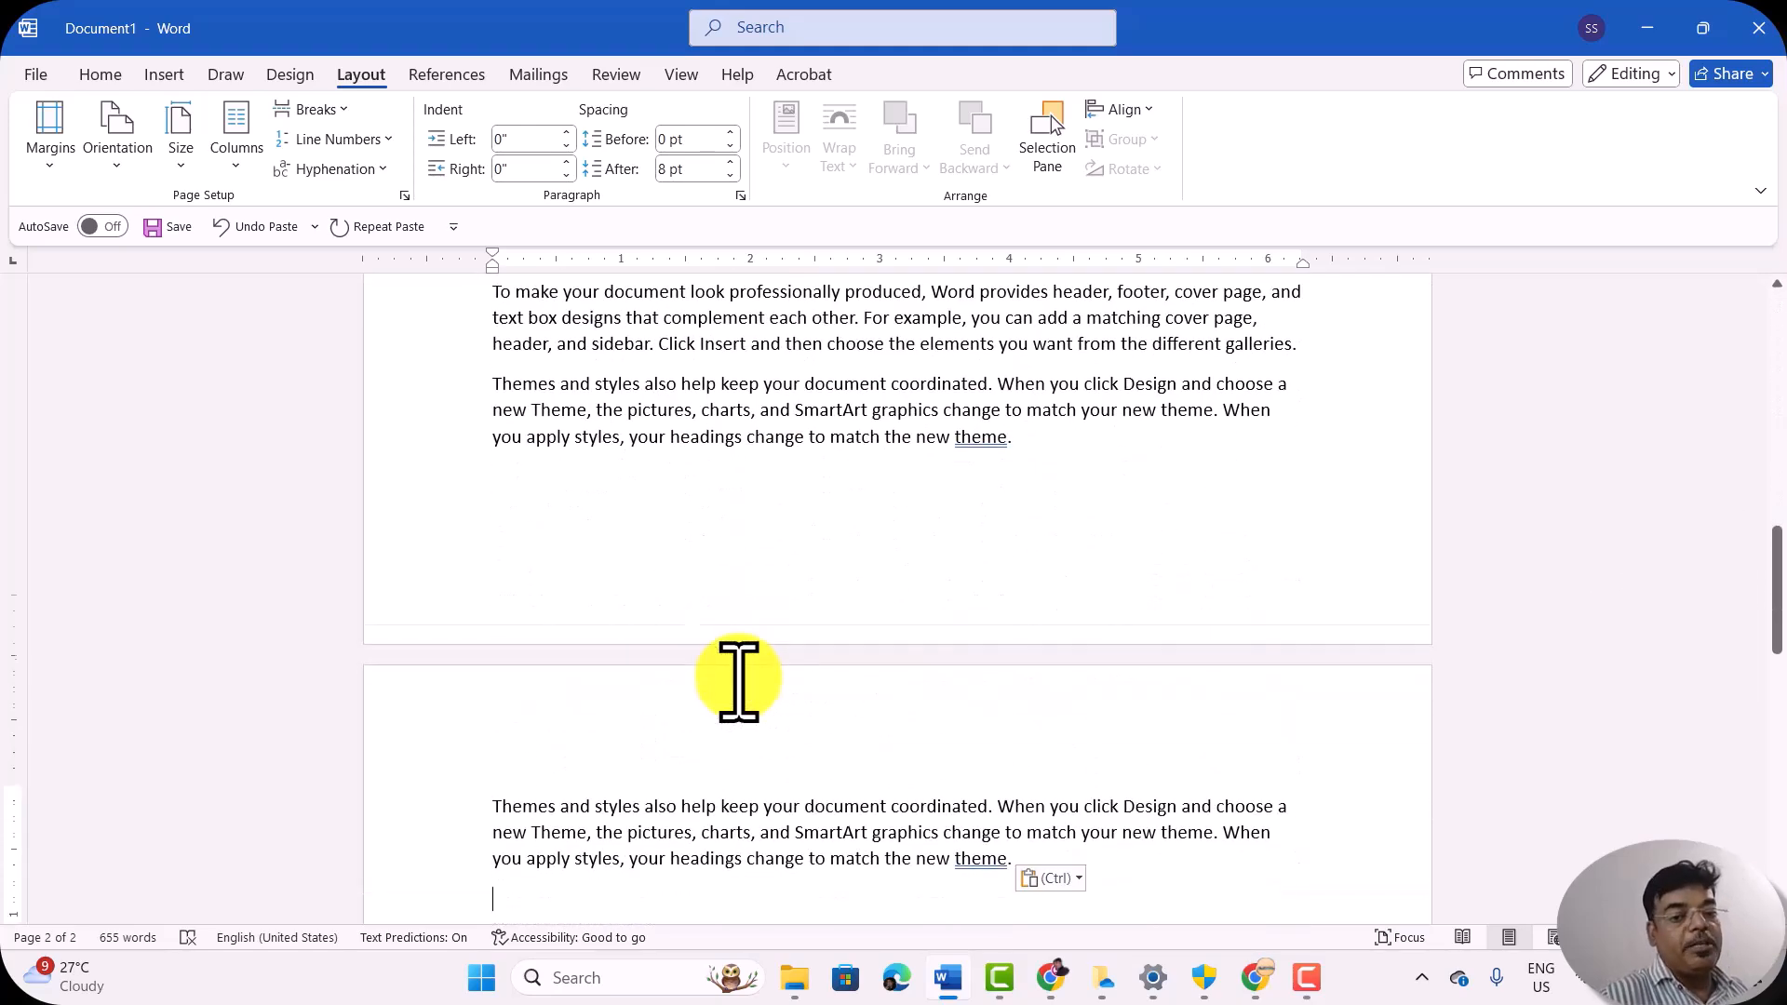
{"action": "scroll", "coordinate": [730, 586], "scroll_direction": "up", "scroll_amount": 1}
{"action": "scroll", "coordinate": [729, 587], "scroll_direction": "up", "scroll_amount": 1}
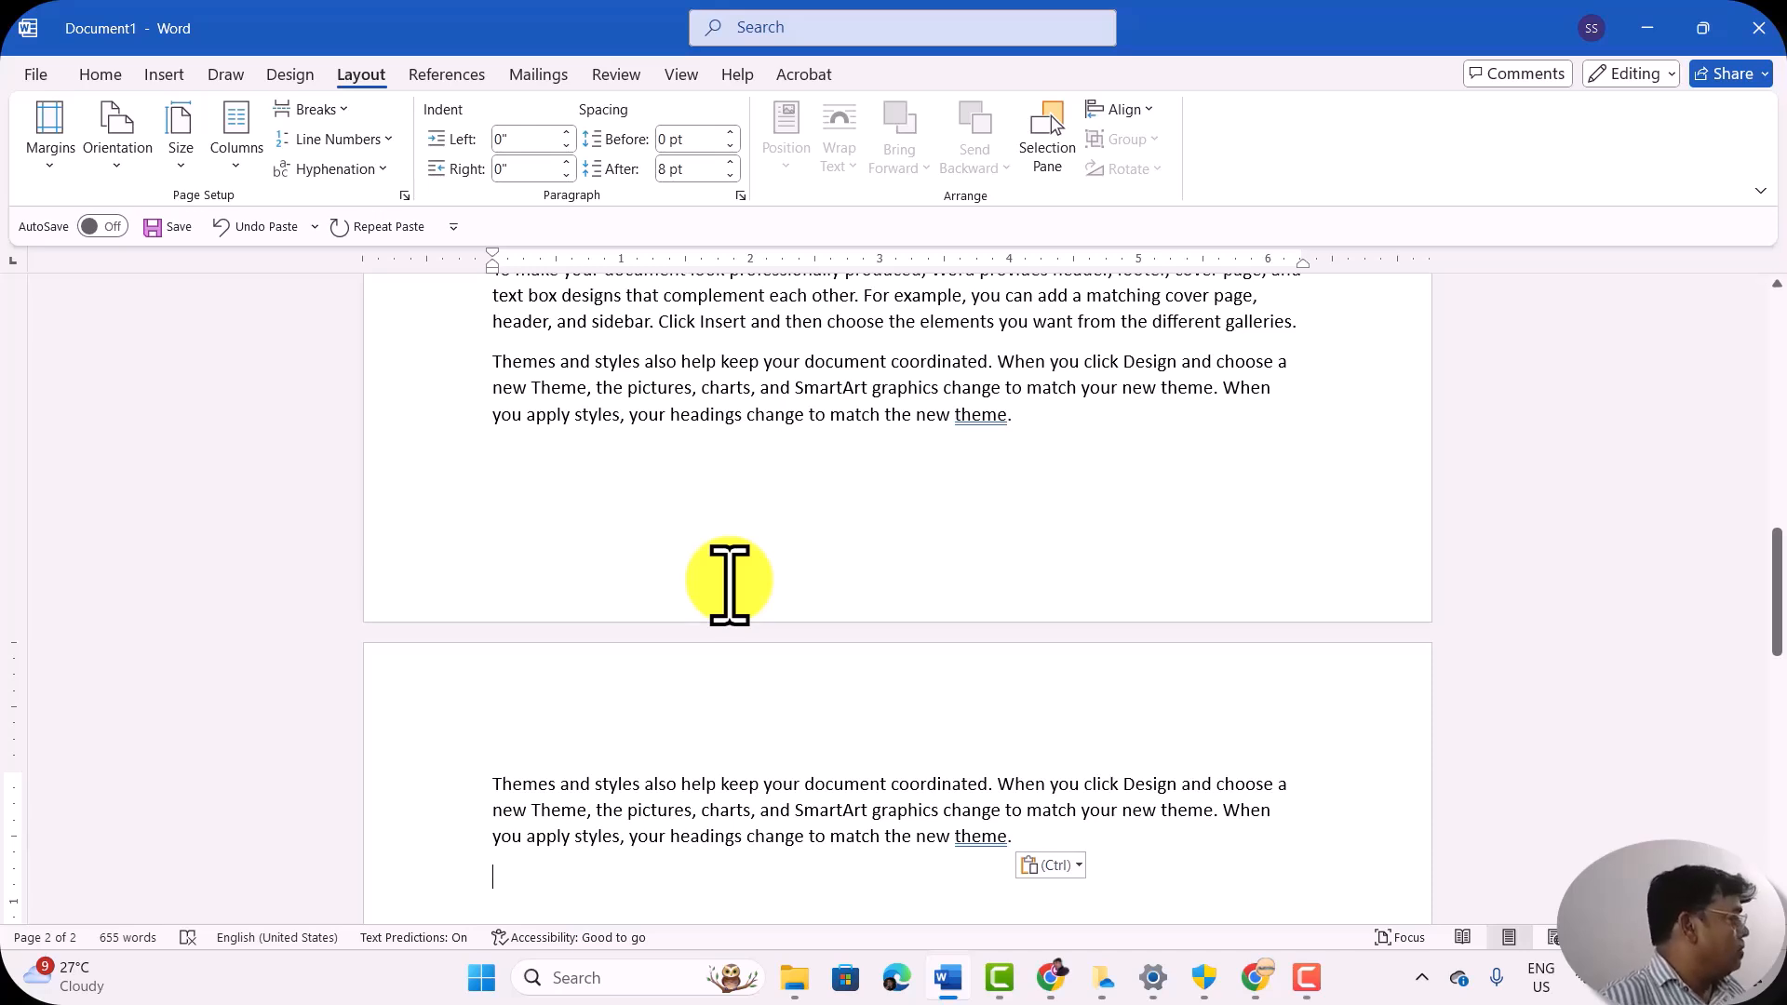
{"action": "scroll", "coordinate": [730, 585], "scroll_direction": "down", "scroll_amount": 1}
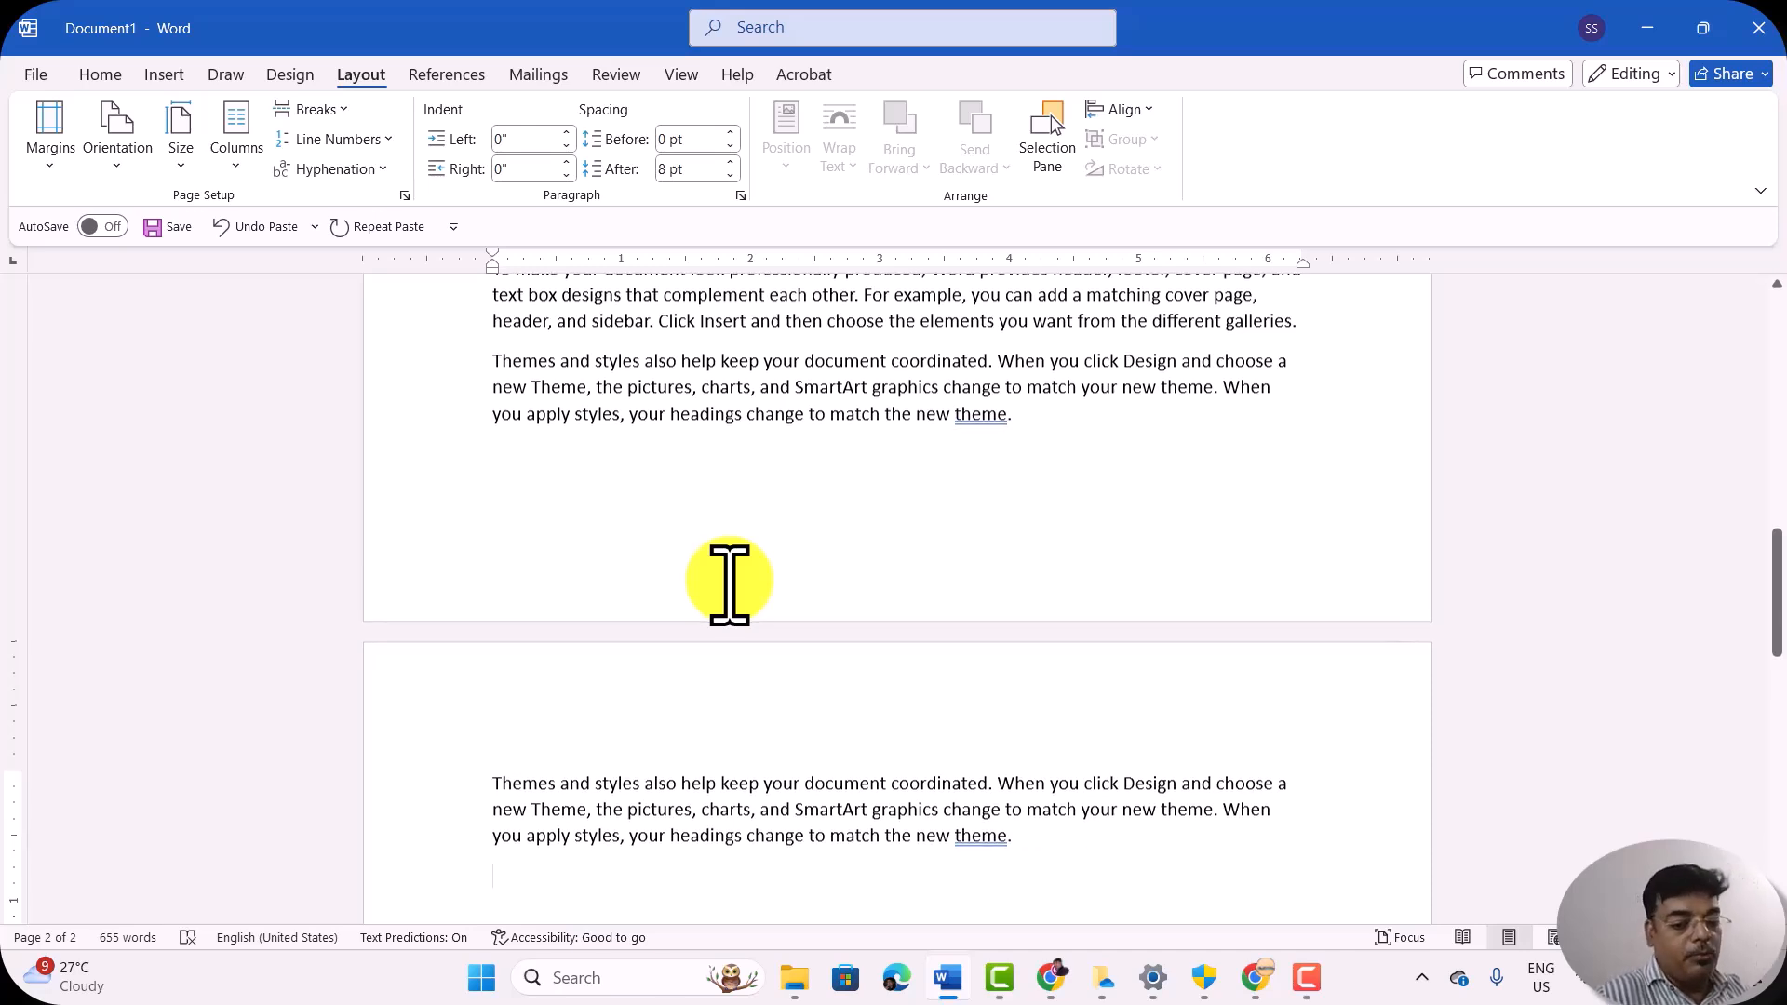
{"action": "scroll", "coordinate": [730, 585], "scroll_direction": "up", "scroll_amount": 3}
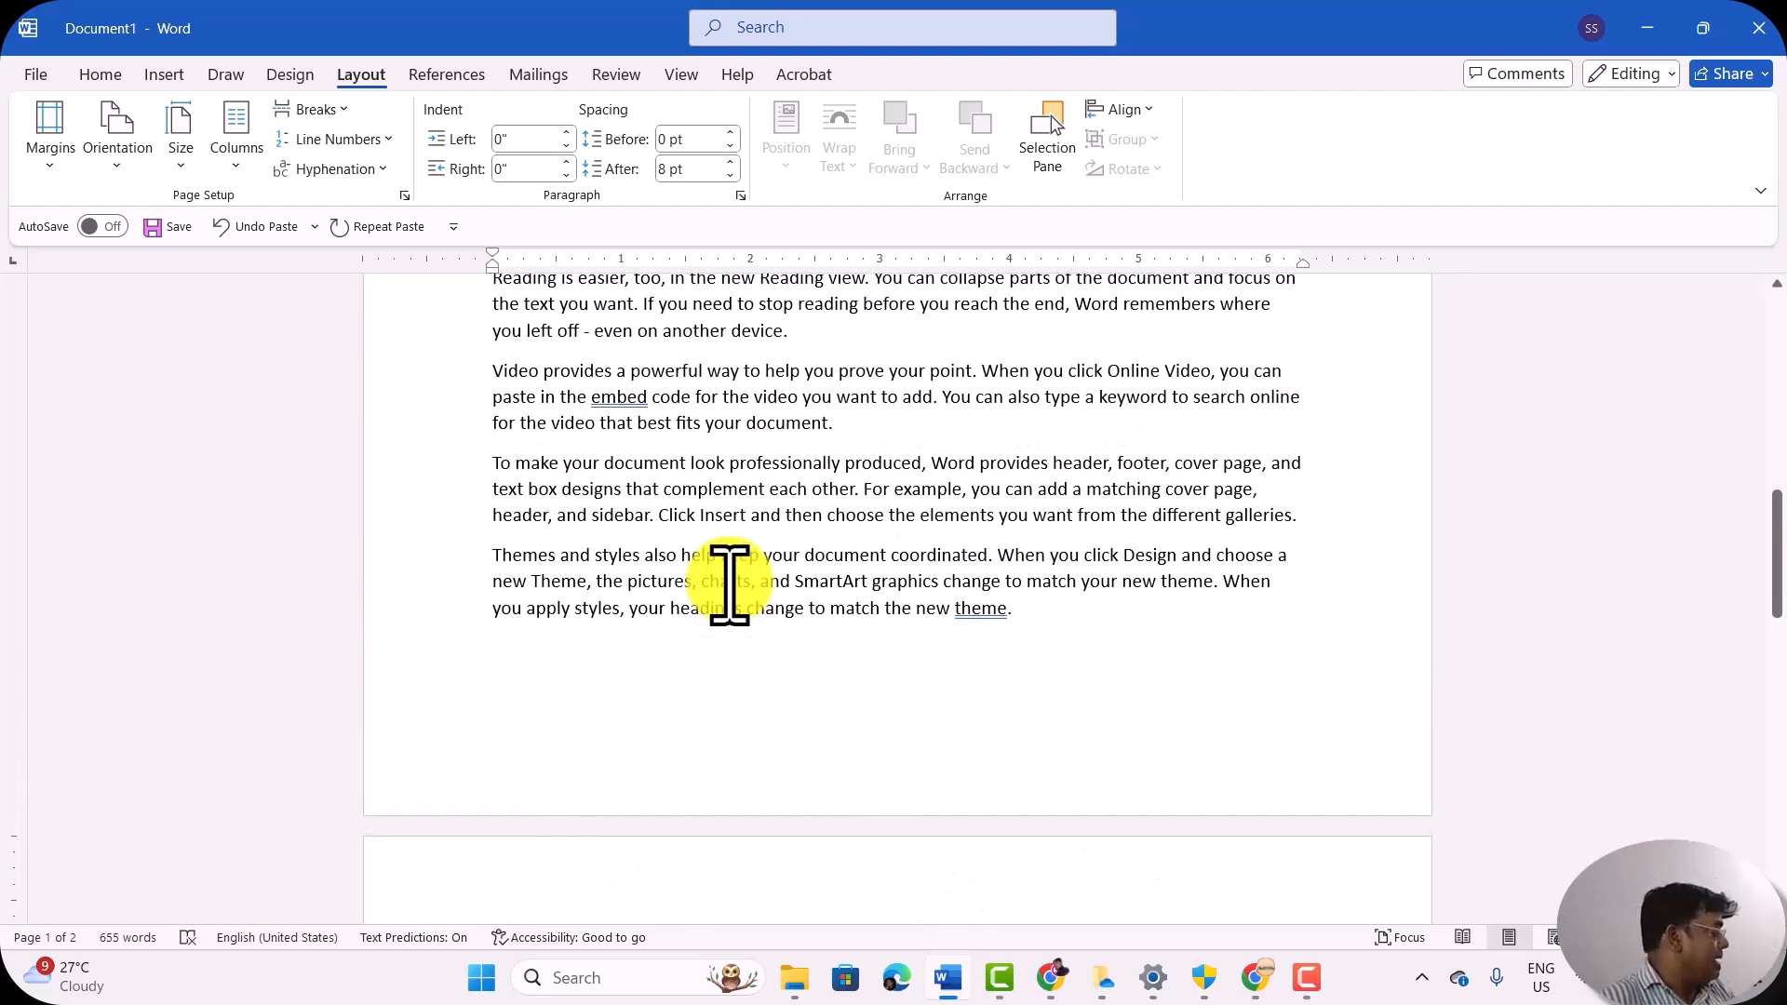
{"action": "scroll", "coordinate": [730, 586], "scroll_direction": "up", "scroll_amount": 12}
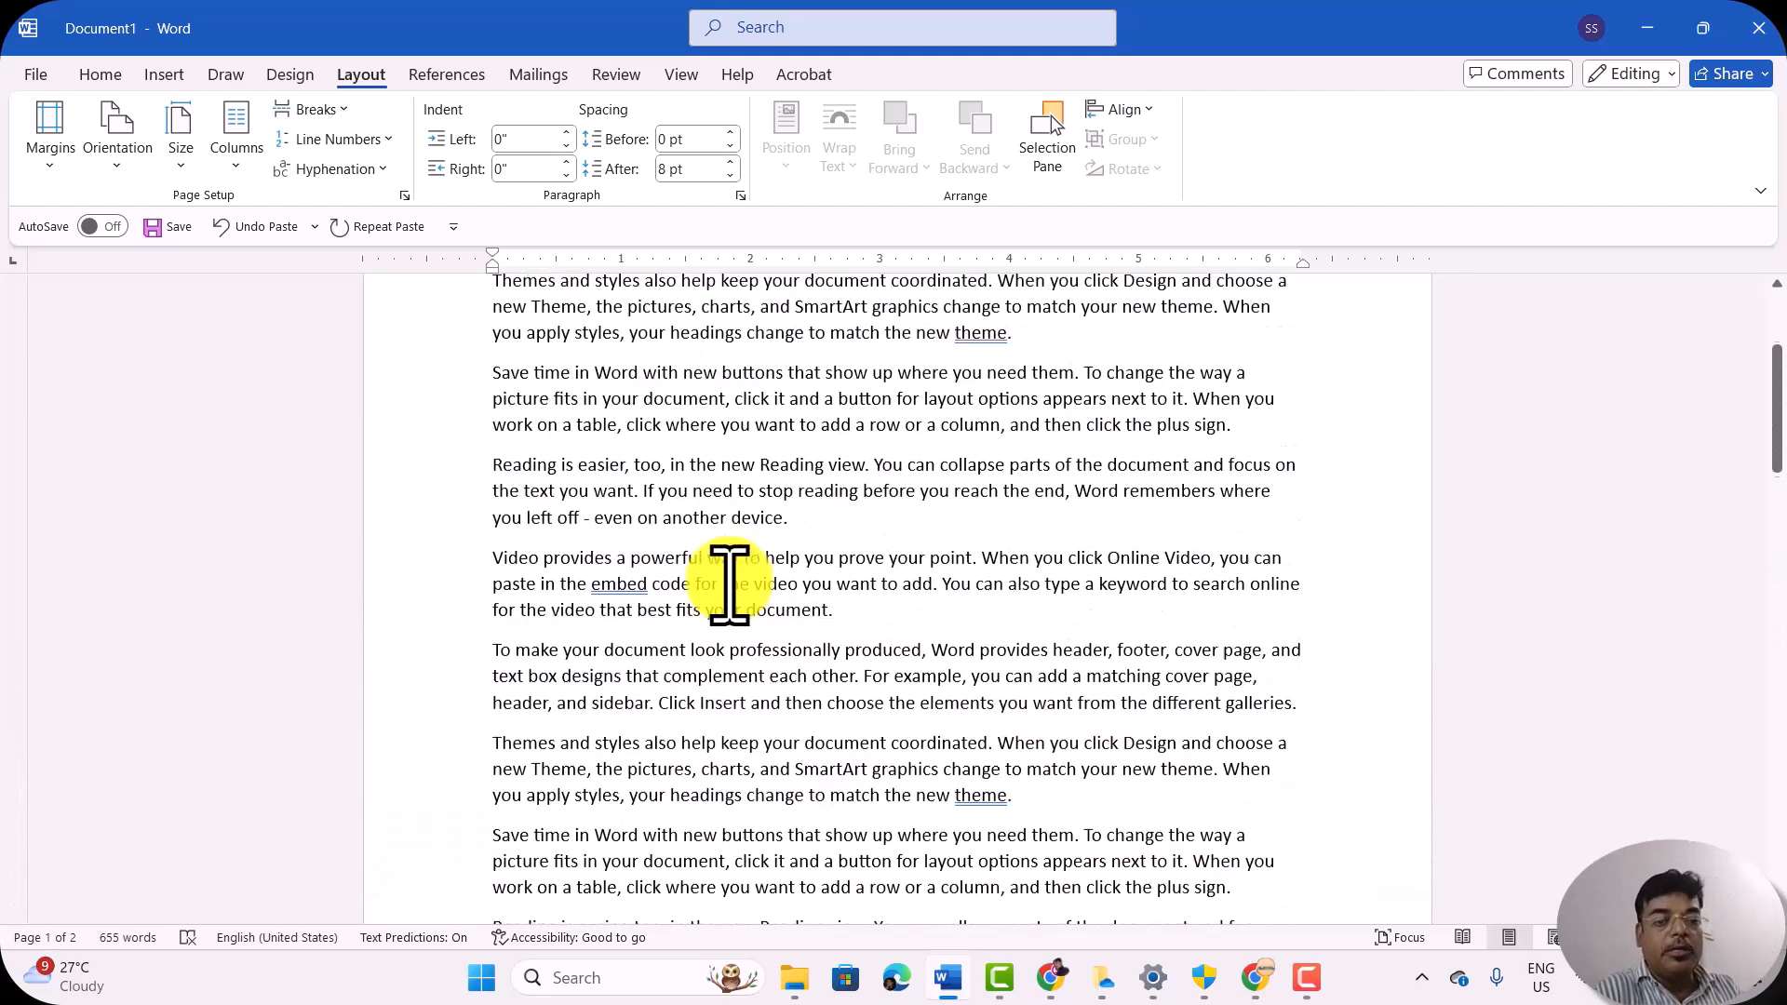
{"action": "scroll", "coordinate": [730, 585], "scroll_direction": "up", "scroll_amount": 2}
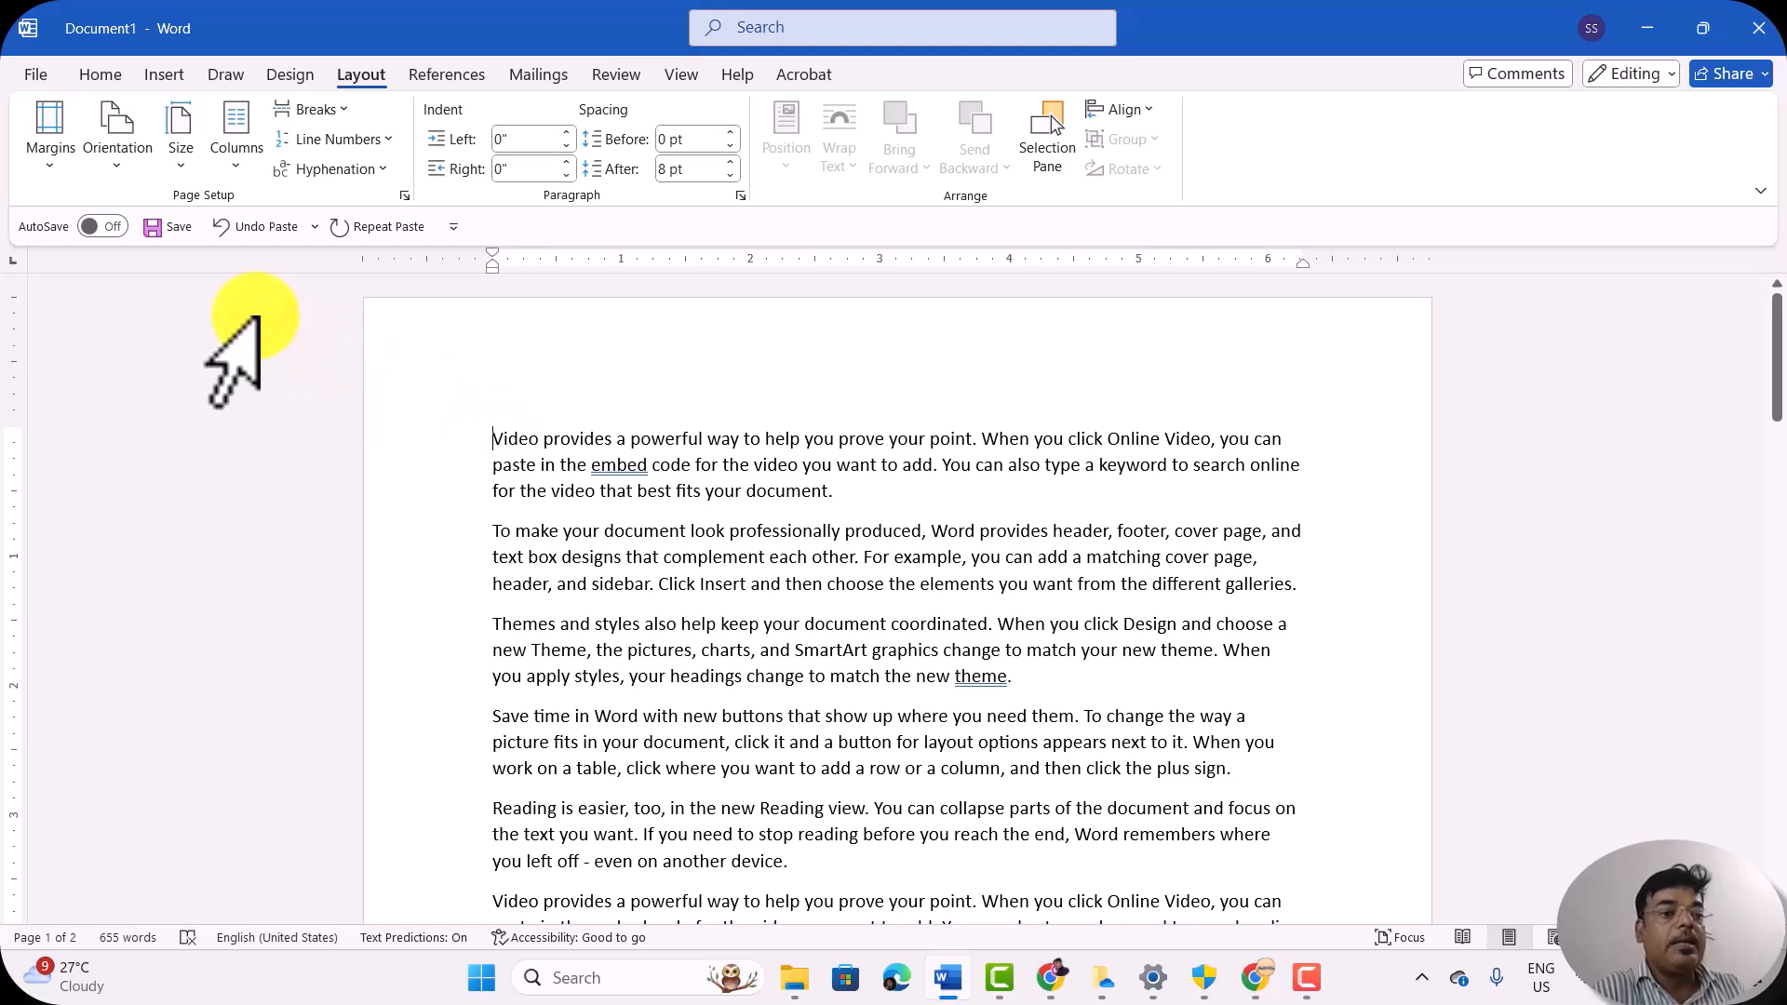
Step: Apply the Last Custom Setting margins to the document, followed by the Normal preset with 1" on all sides
{"action": "left_click", "coordinate": [50, 140]}
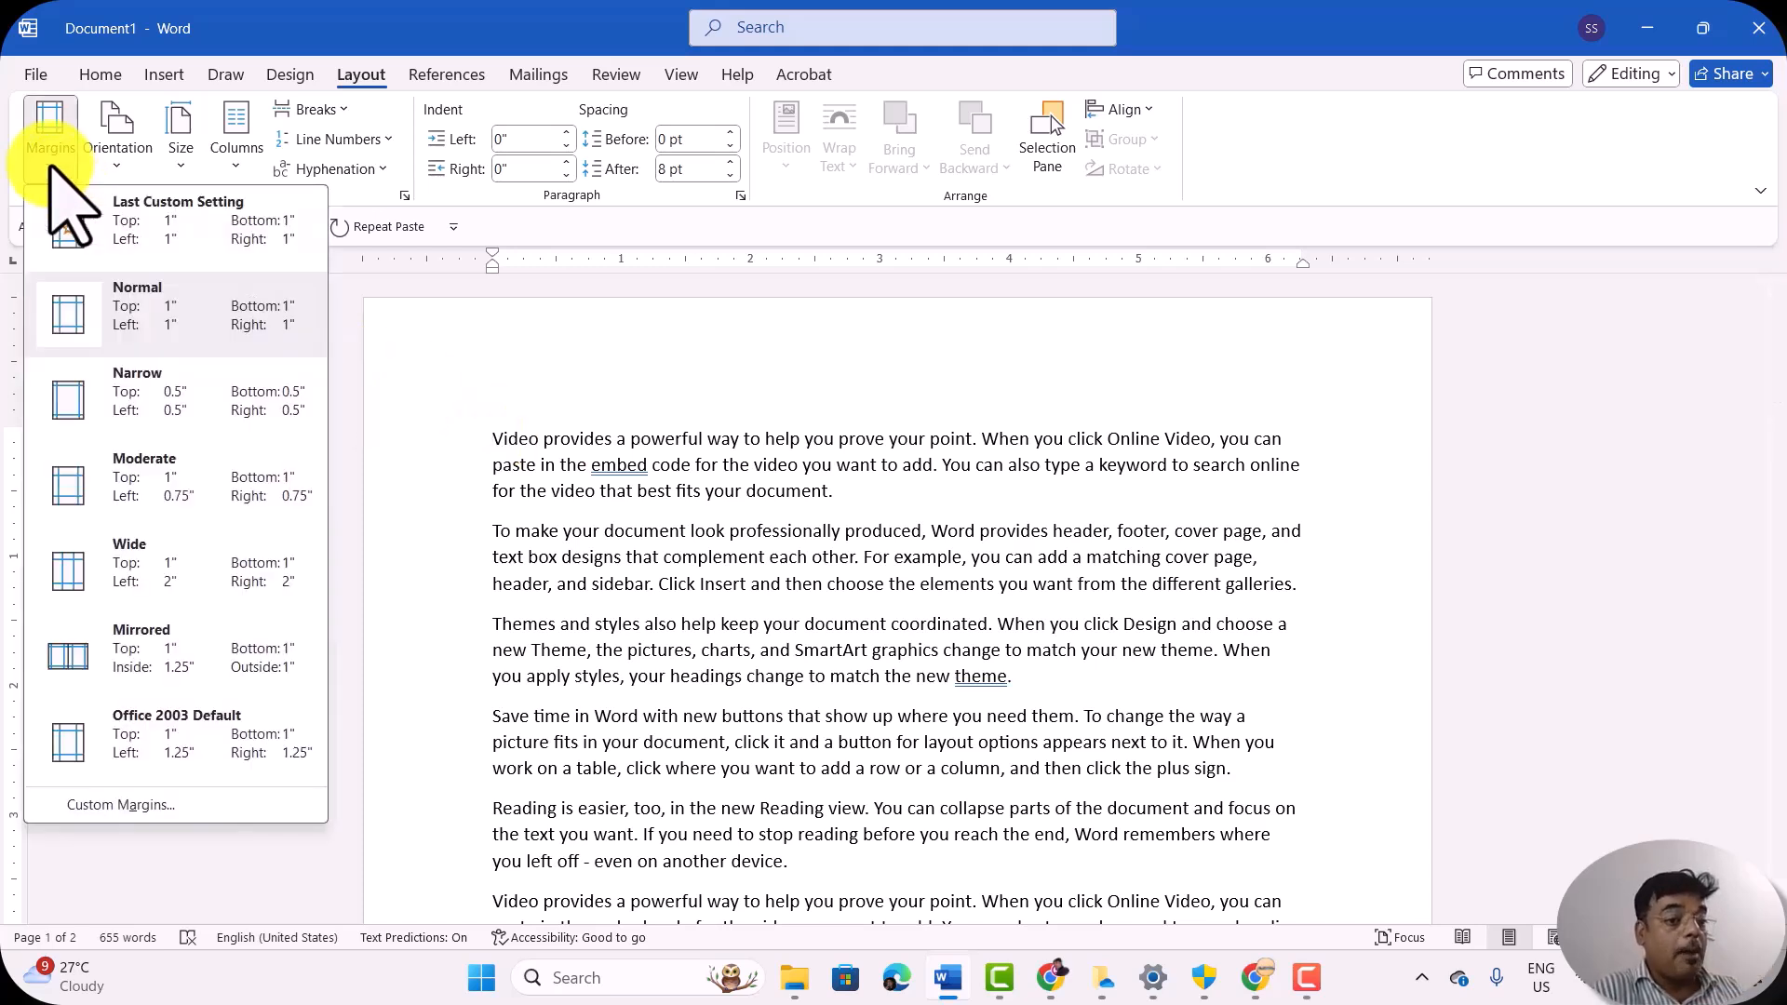
{"action": "left_click", "coordinate": [147, 235]}
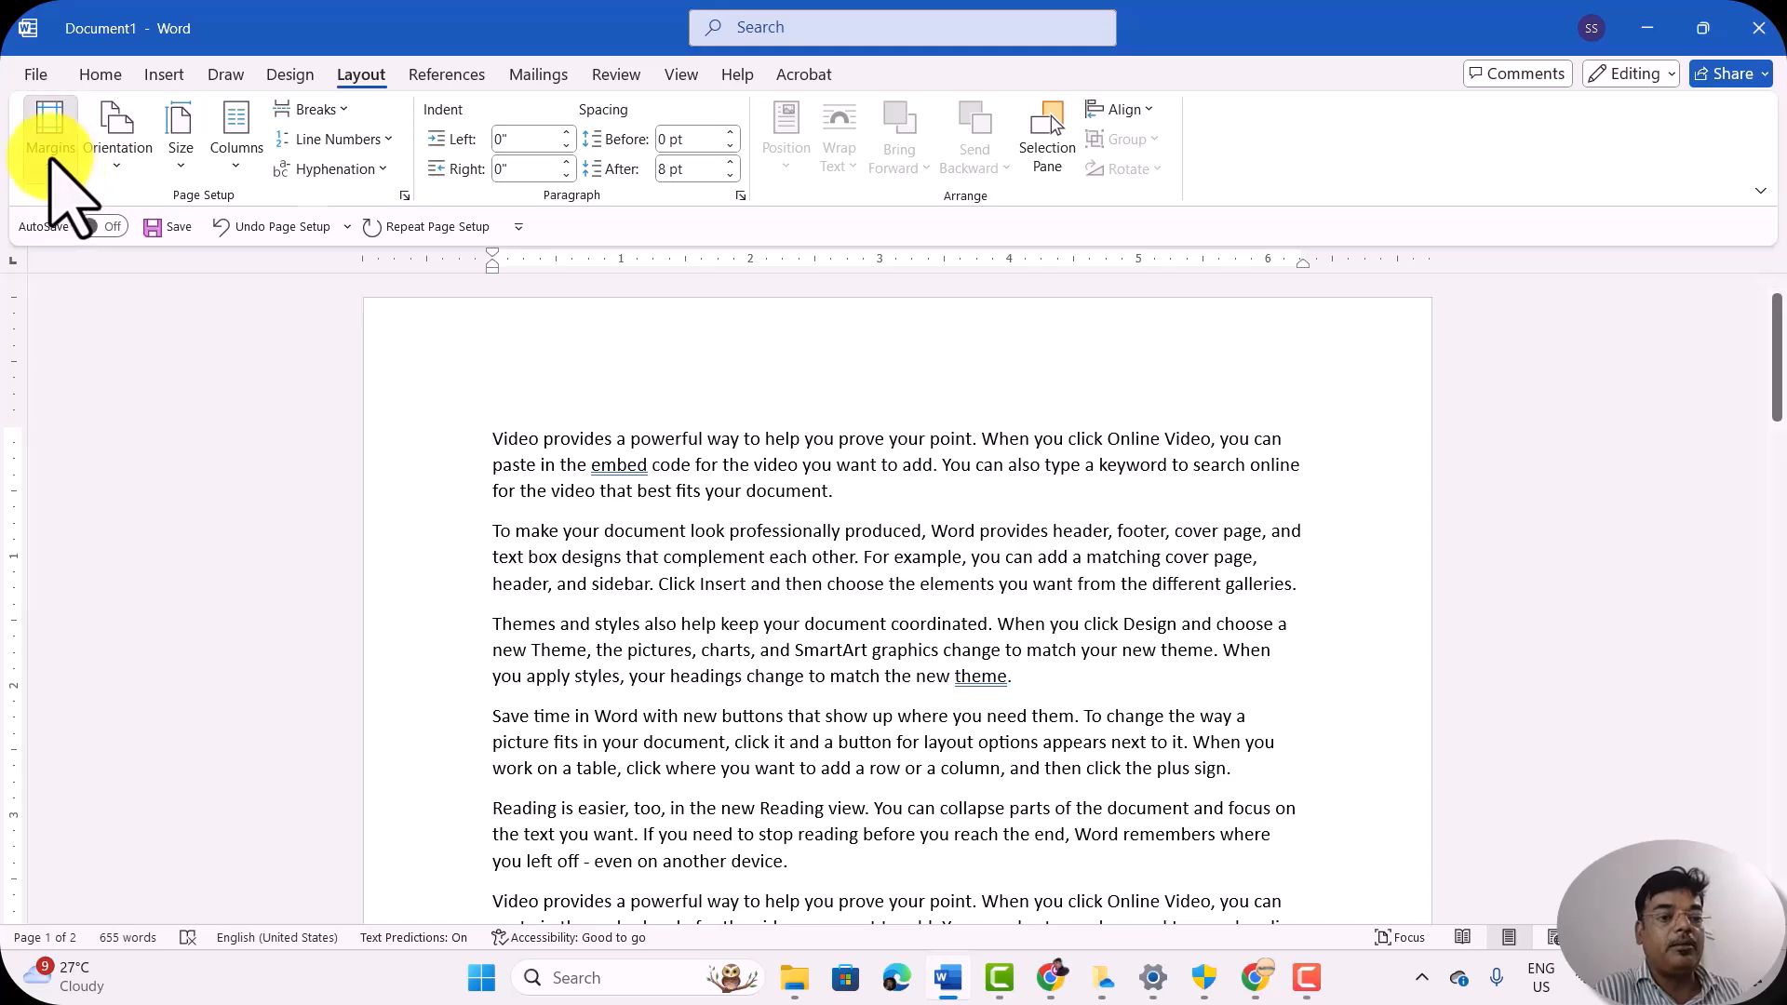
{"action": "left_click", "coordinate": [51, 154]}
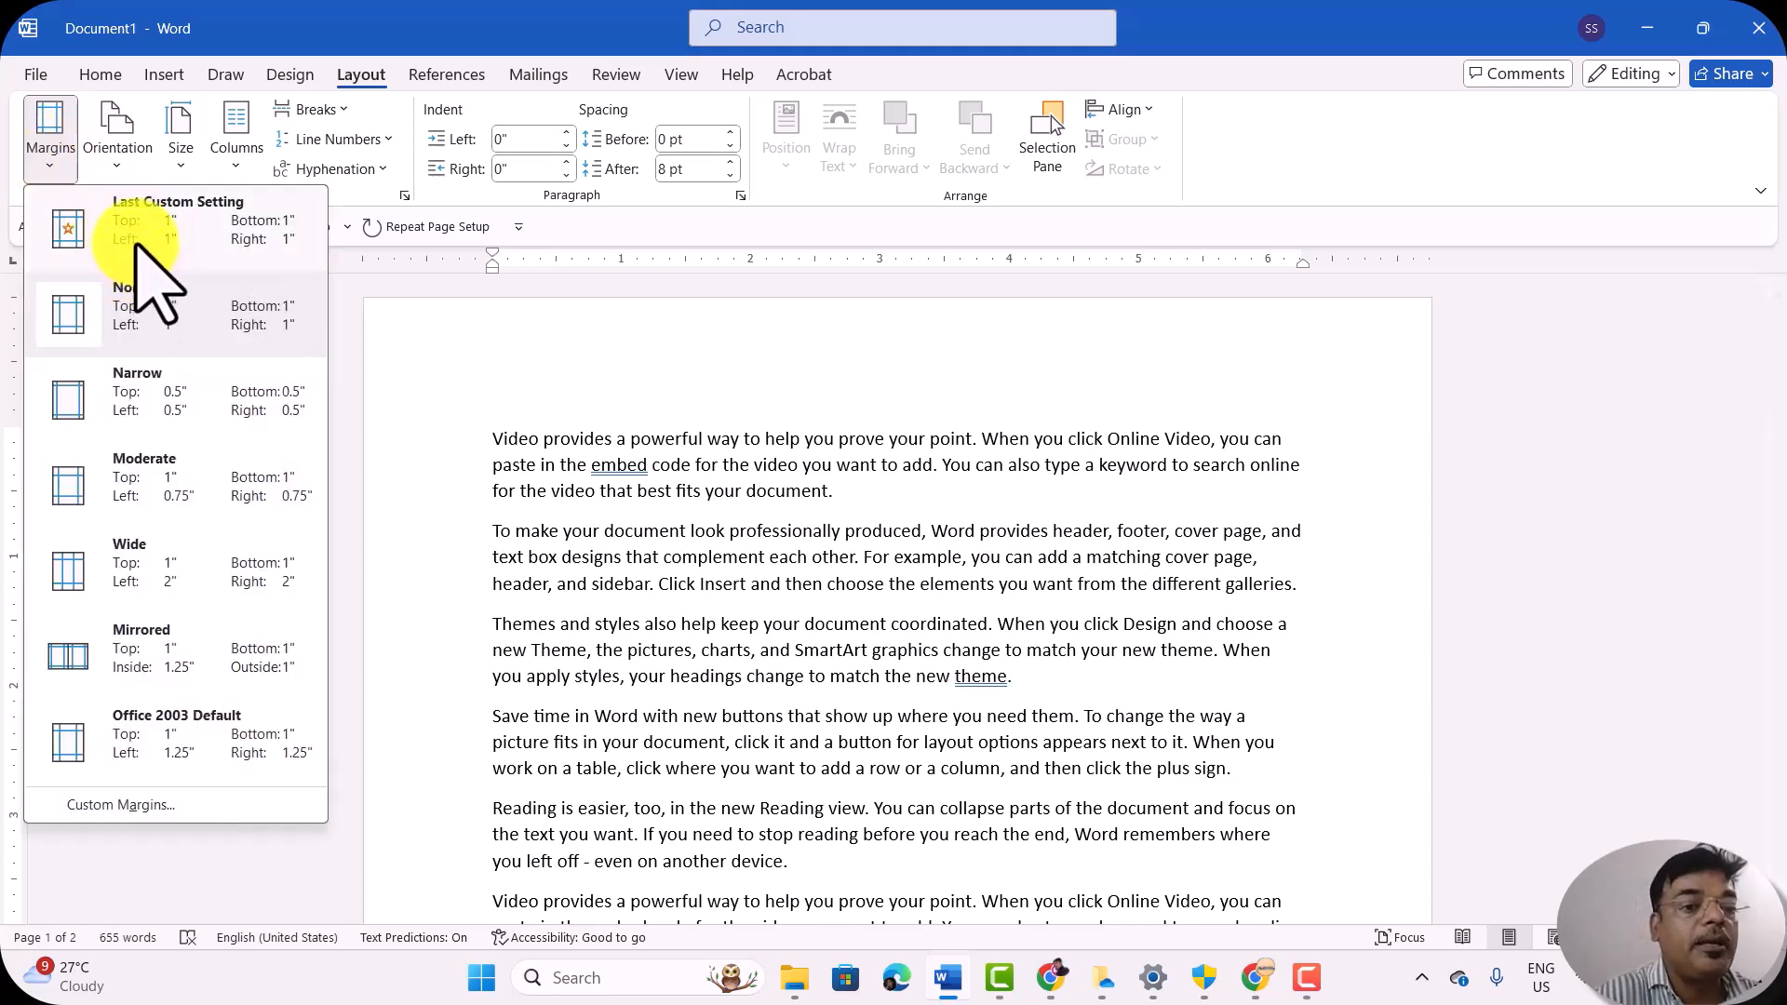
{"action": "left_click", "coordinate": [140, 331]}
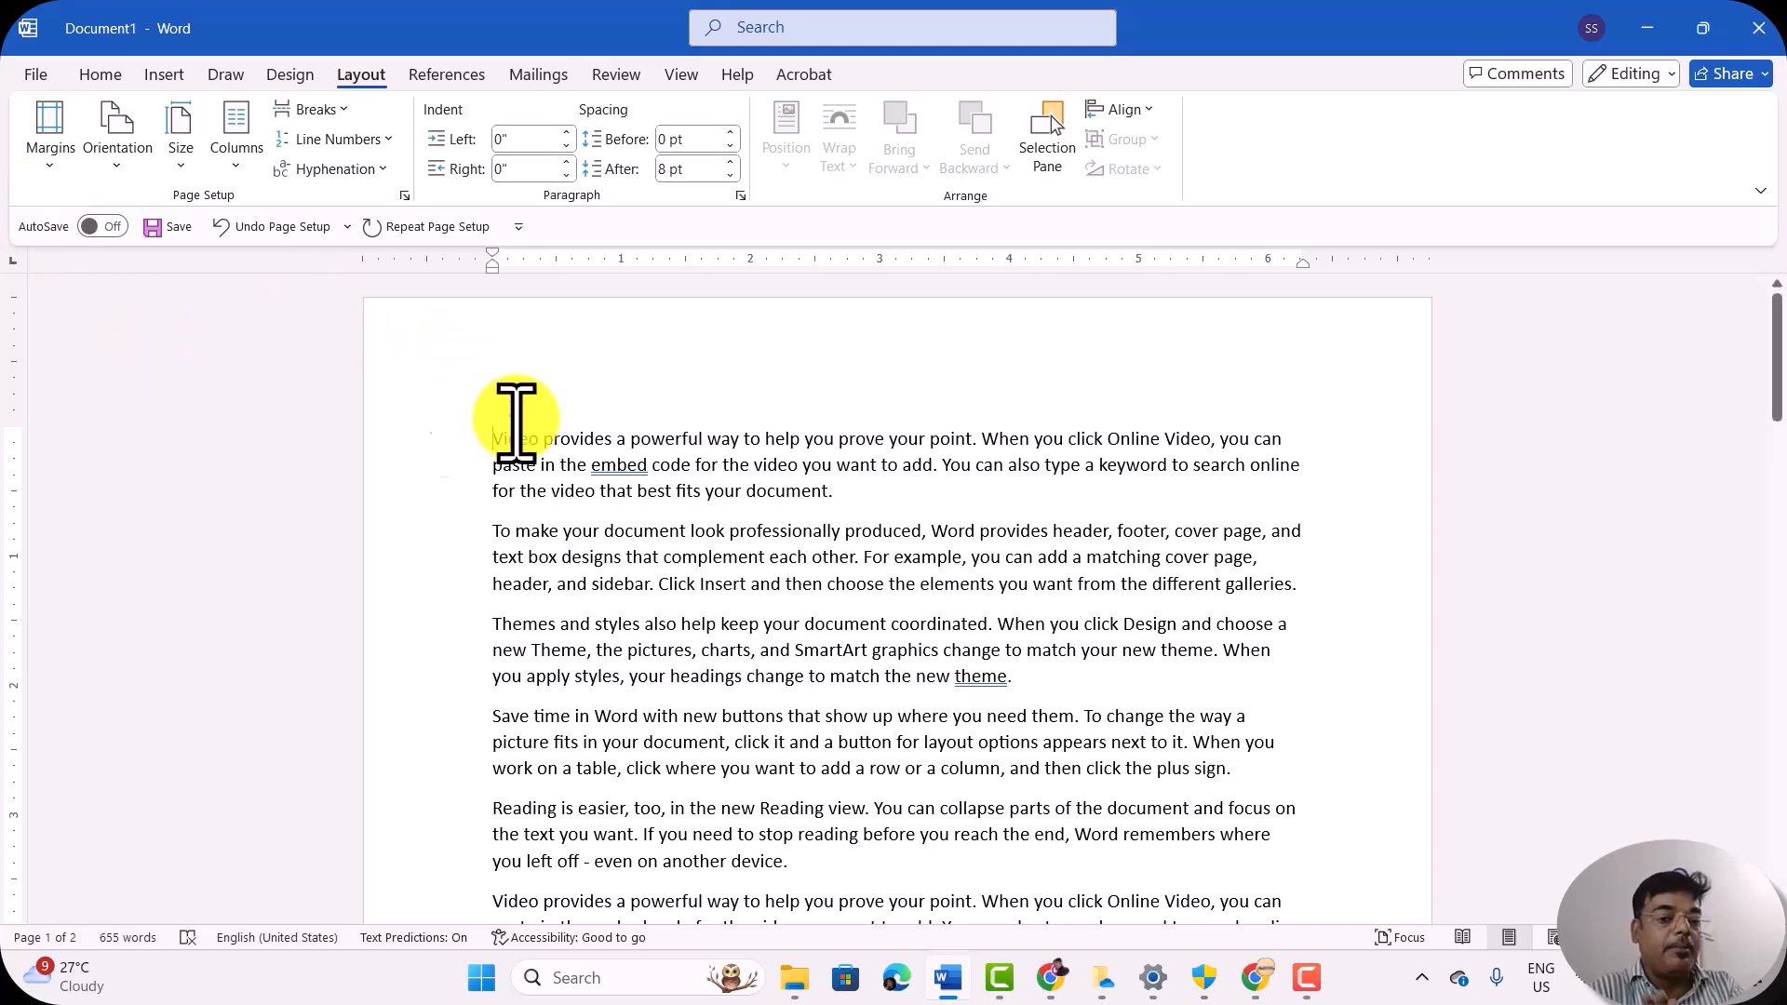
Step: Apply the Narrow margin preset with 0.5" on all sides and check how the text fits the page
{"action": "left_click", "coordinate": [42, 163]}
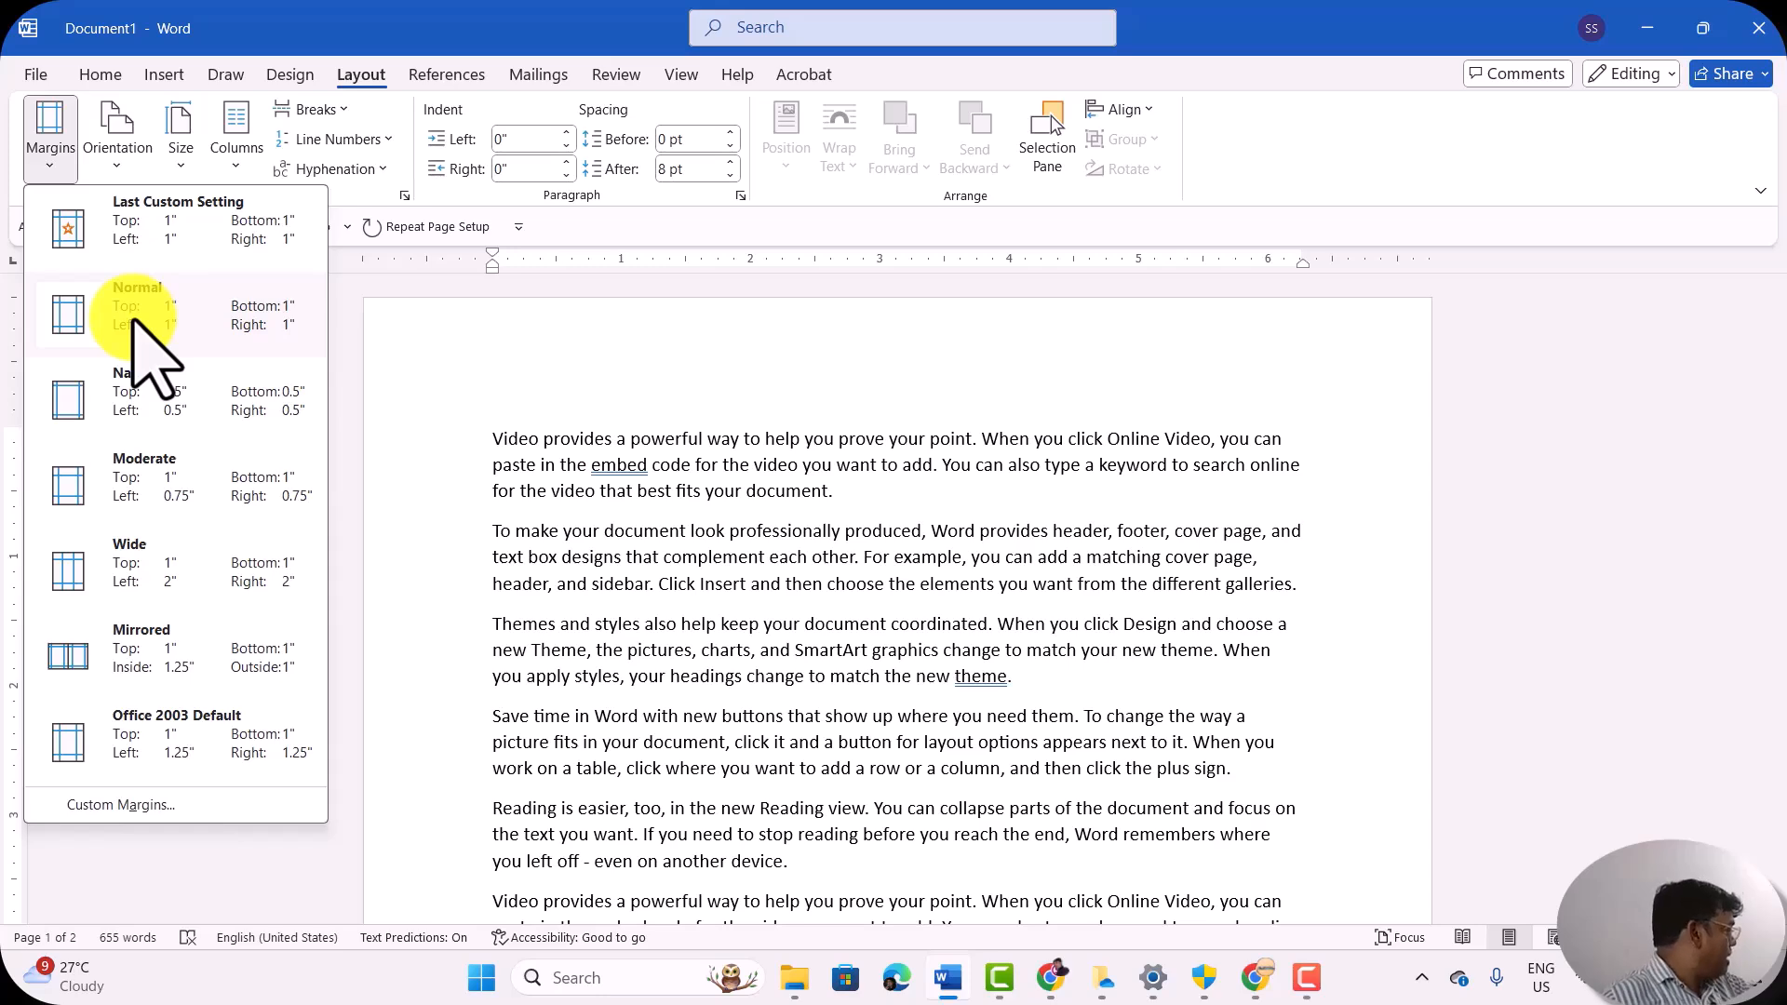
{"action": "left_click", "coordinate": [176, 438]}
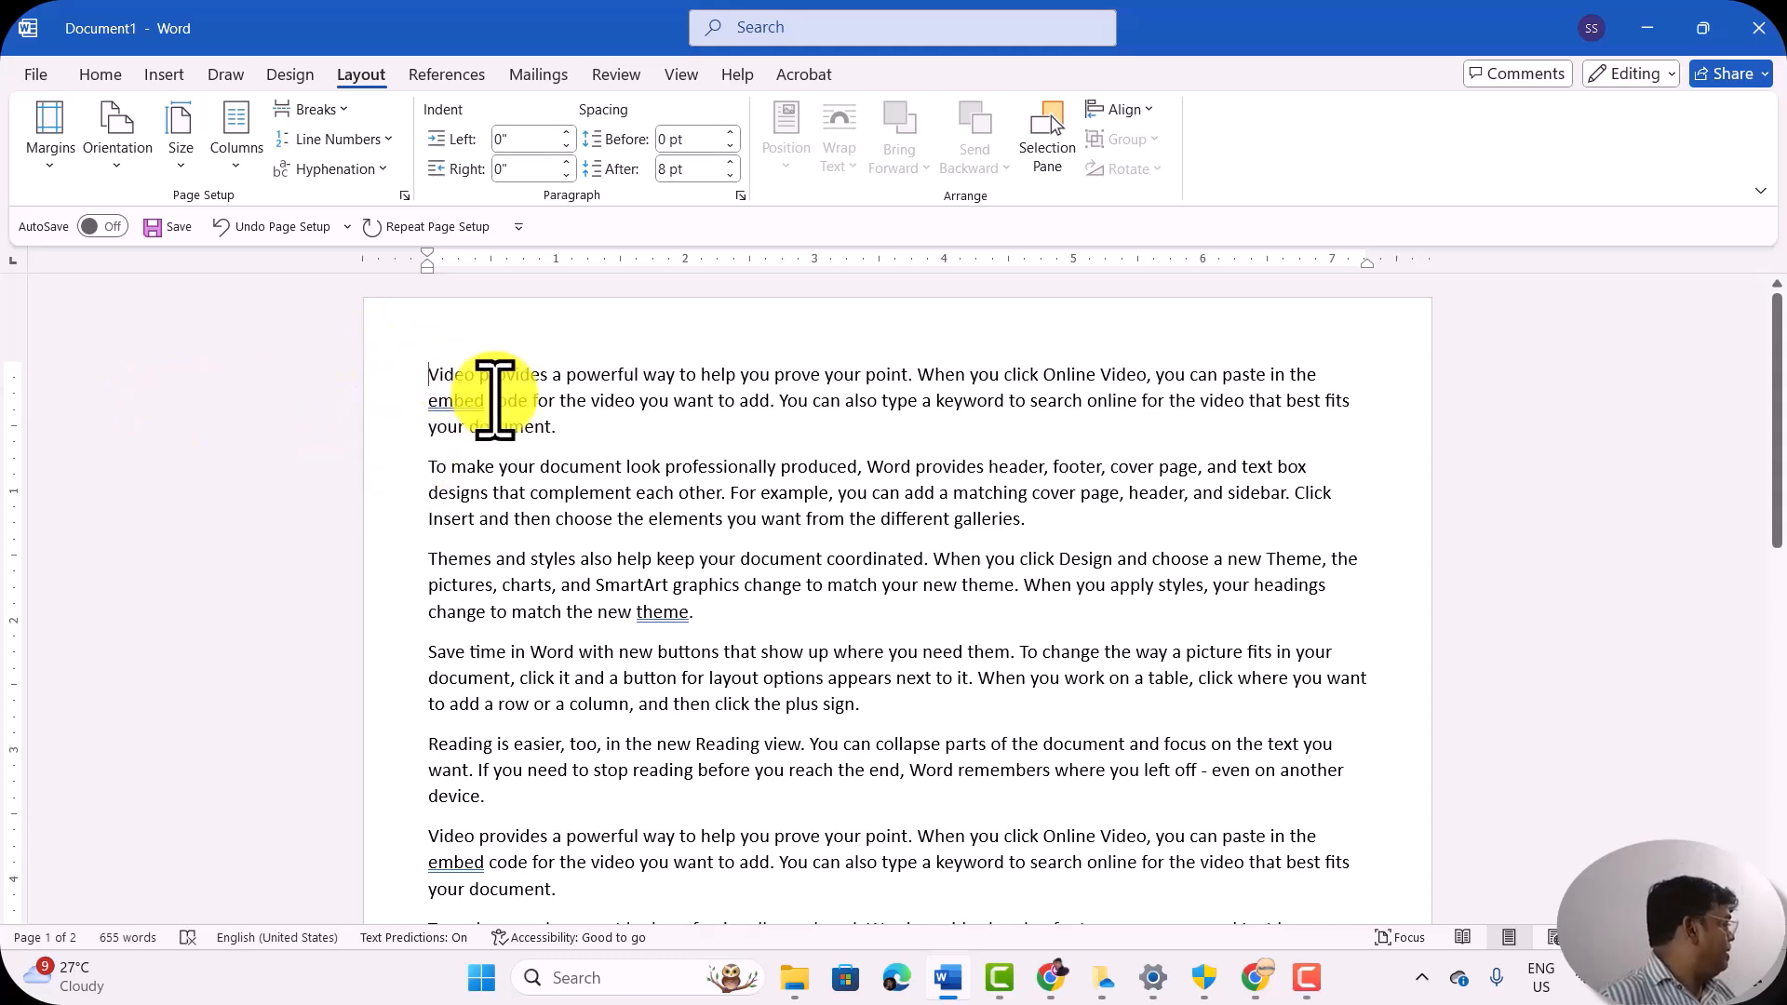
{"action": "scroll", "coordinate": [666, 535], "scroll_direction": "down", "scroll_amount": 2}
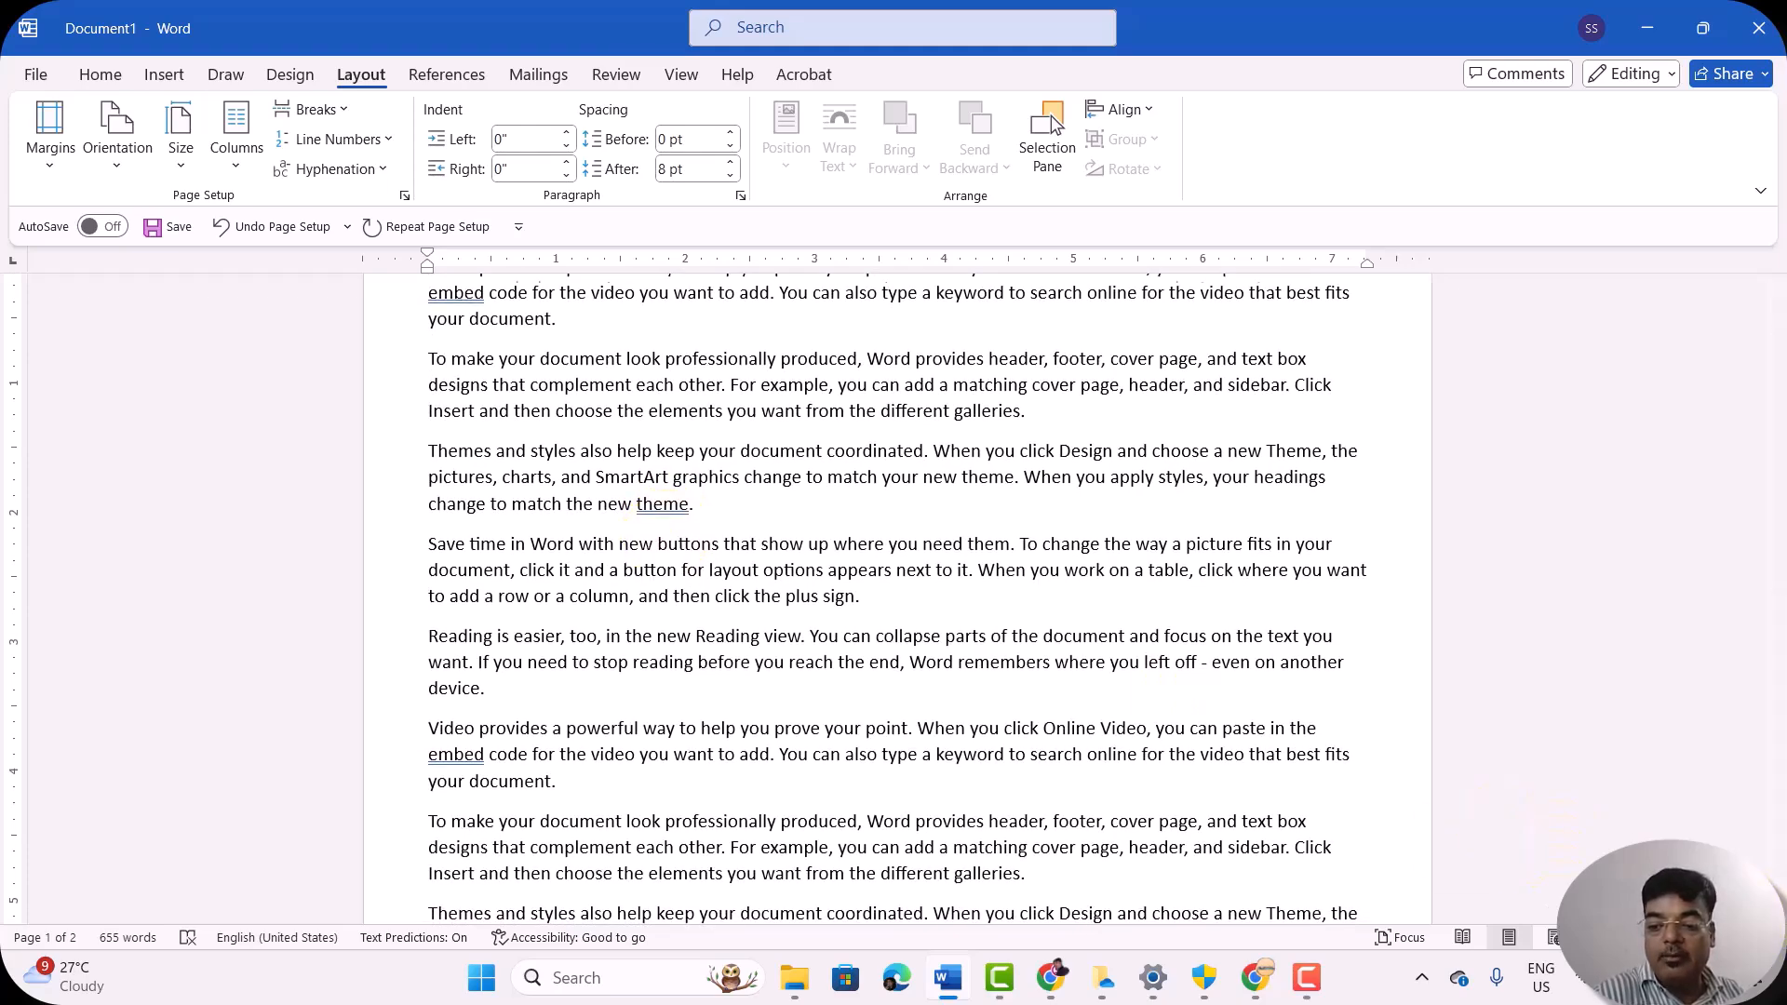
{"action": "scroll", "coordinate": [897, 595], "scroll_direction": "down", "scroll_amount": 5, "text": "ctrl"}
{"action": "scroll", "coordinate": [897, 596], "scroll_direction": "down", "scroll_amount": 3, "text": "ctrl"}
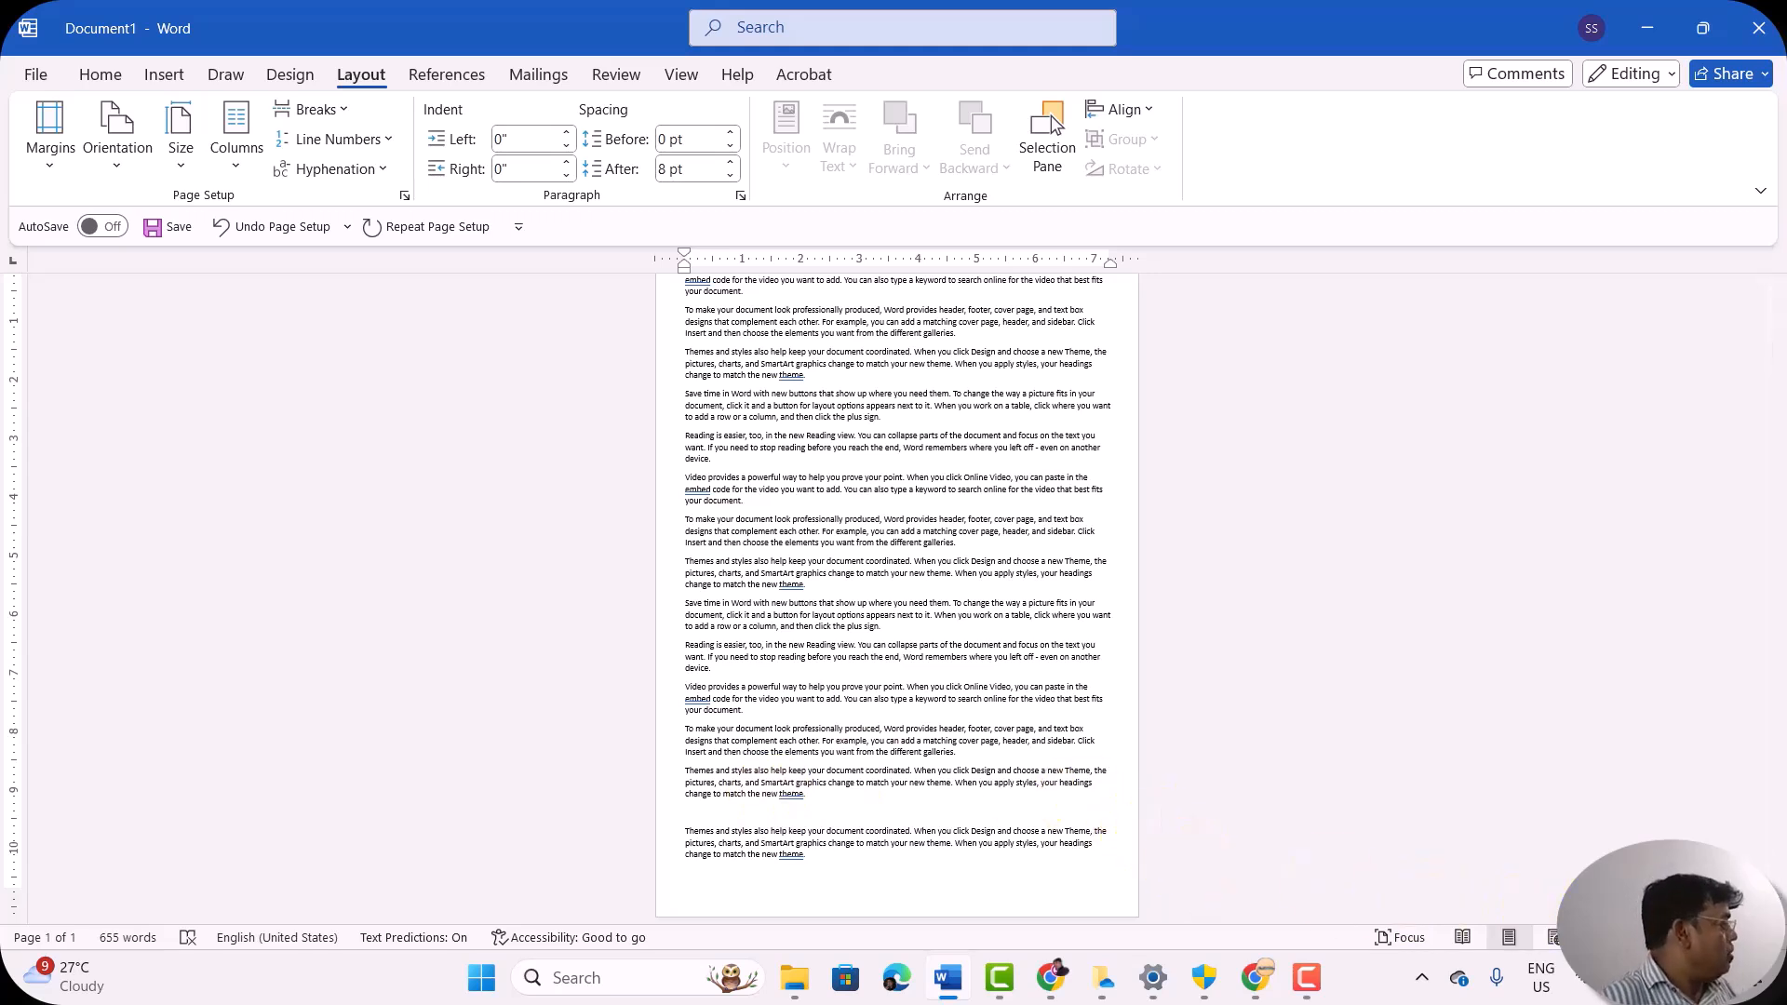
{"action": "scroll", "coordinate": [1467, 897], "scroll_direction": "up", "scroll_amount": 5, "text": "ctrl"}
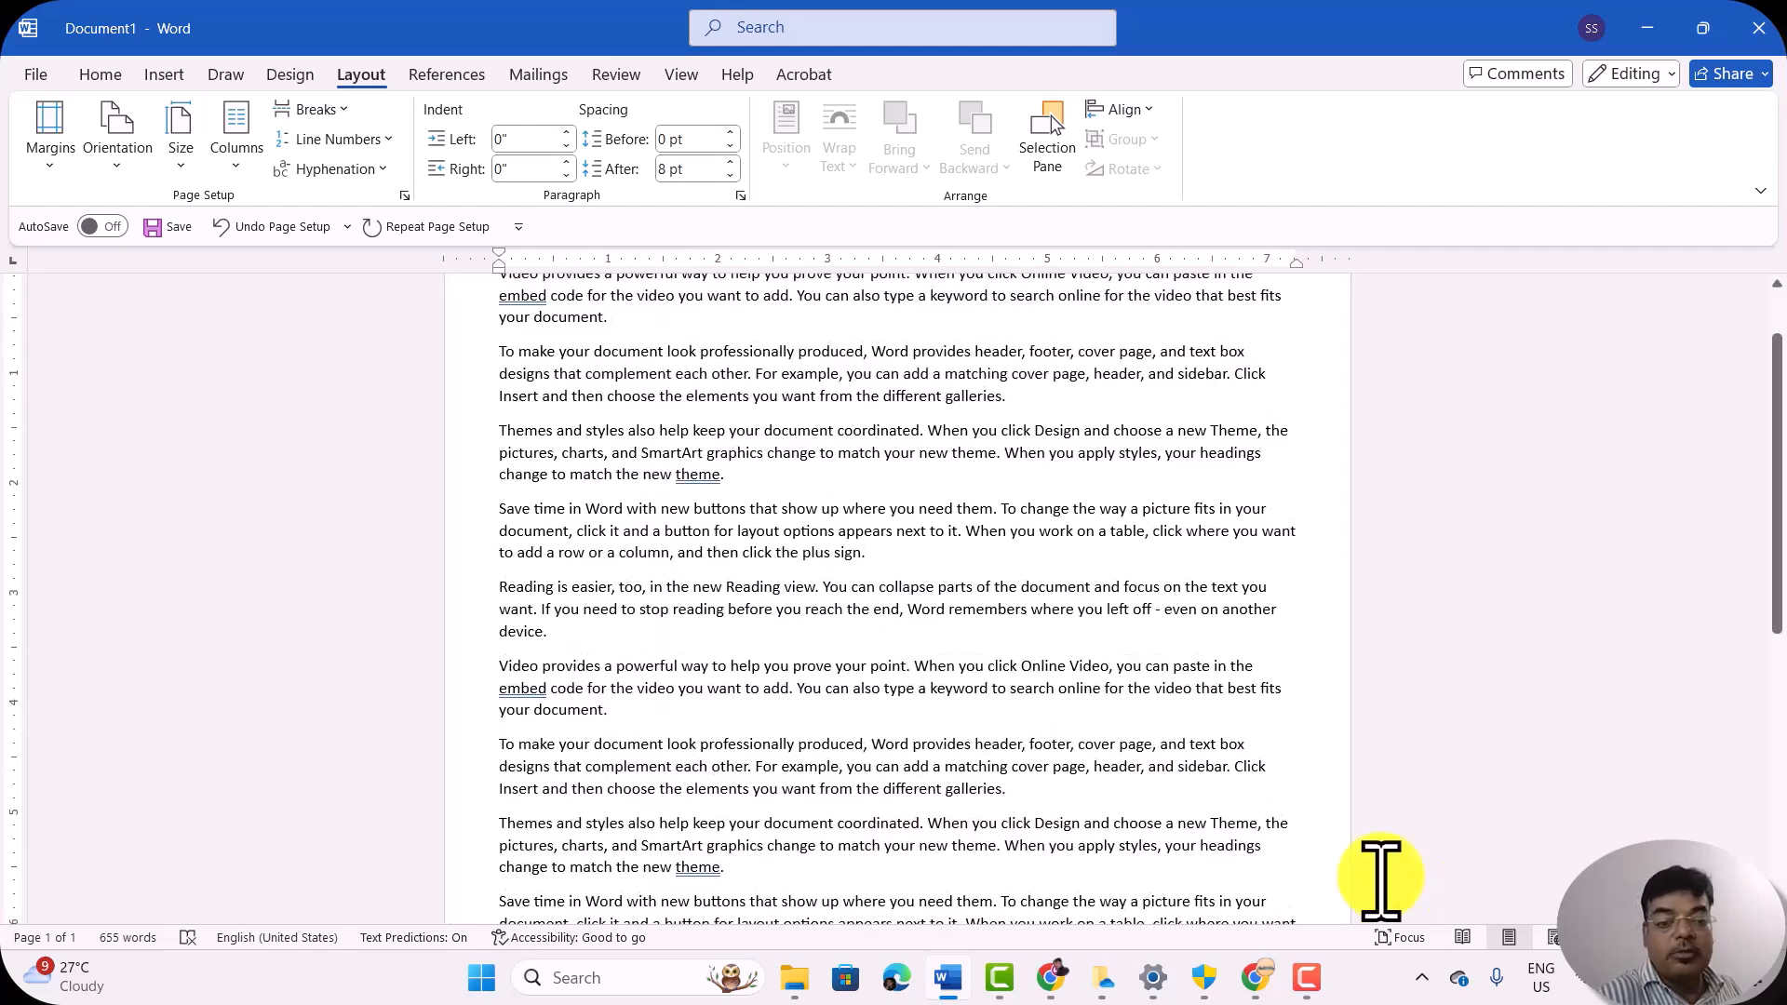
Step: Try the Moderate margin preset with 1" top and bottom and 0.75" left and right
{"action": "left_click", "coordinate": [51, 160]}
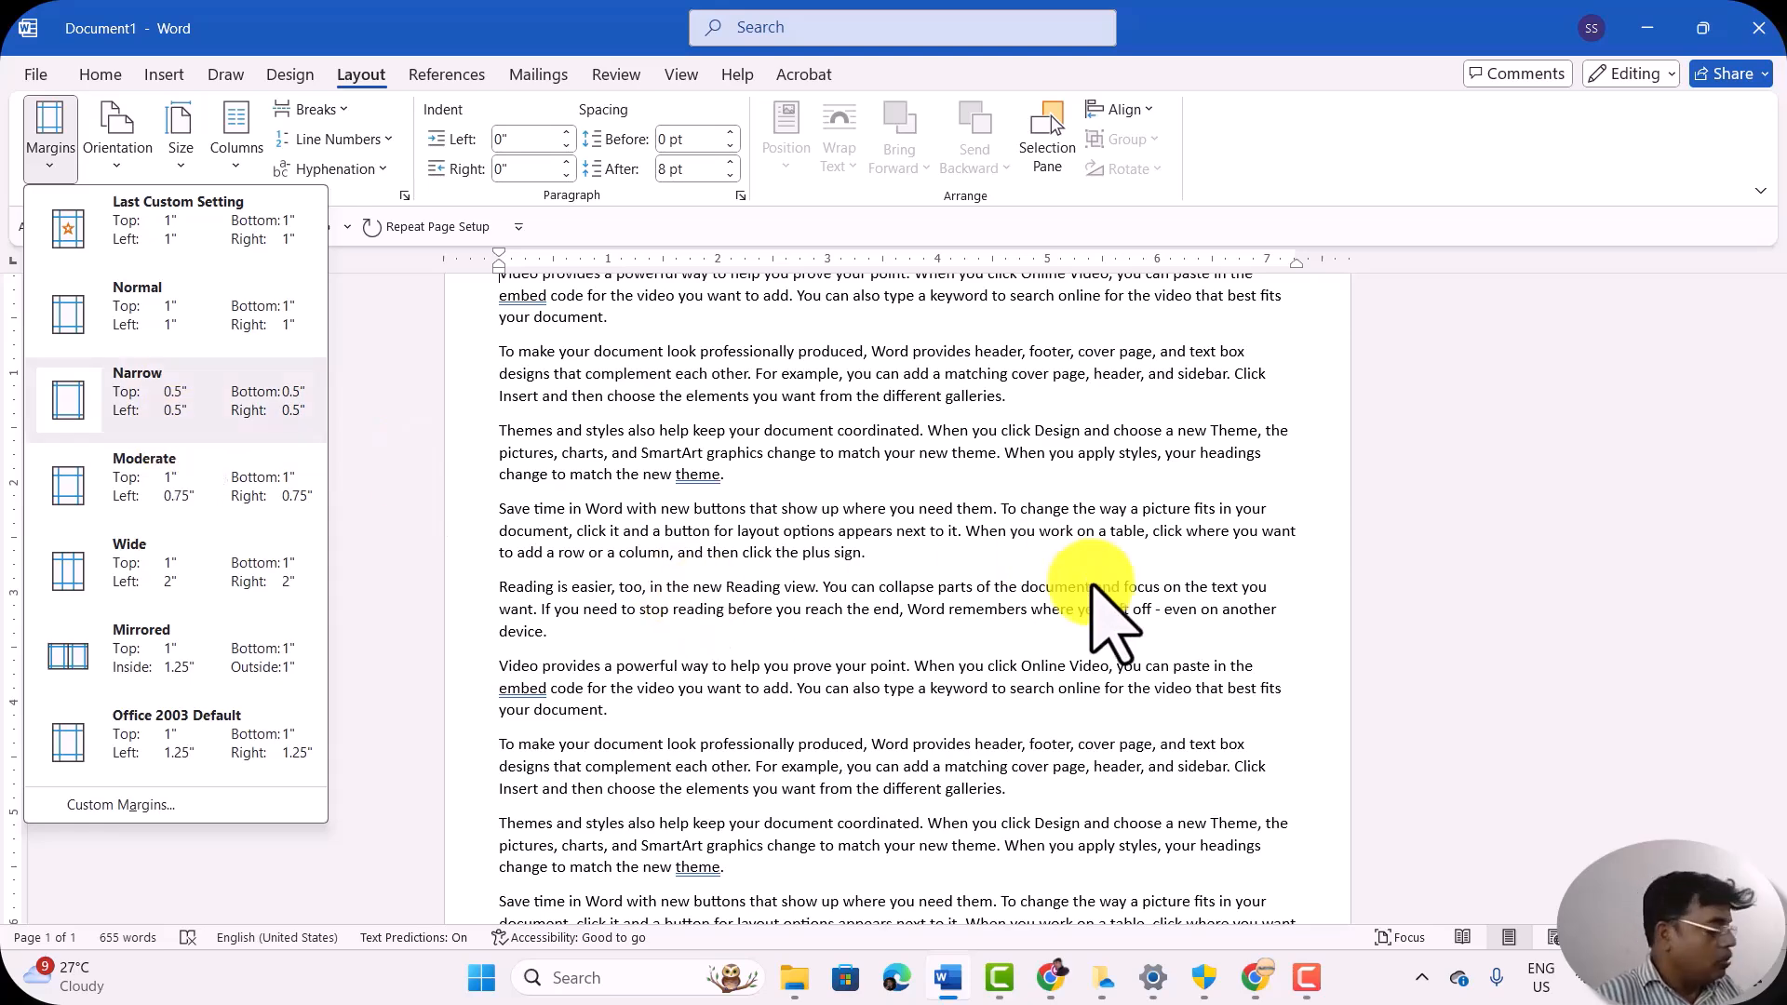
{"action": "scroll", "coordinate": [1098, 596], "scroll_direction": "down", "scroll_amount": 5}
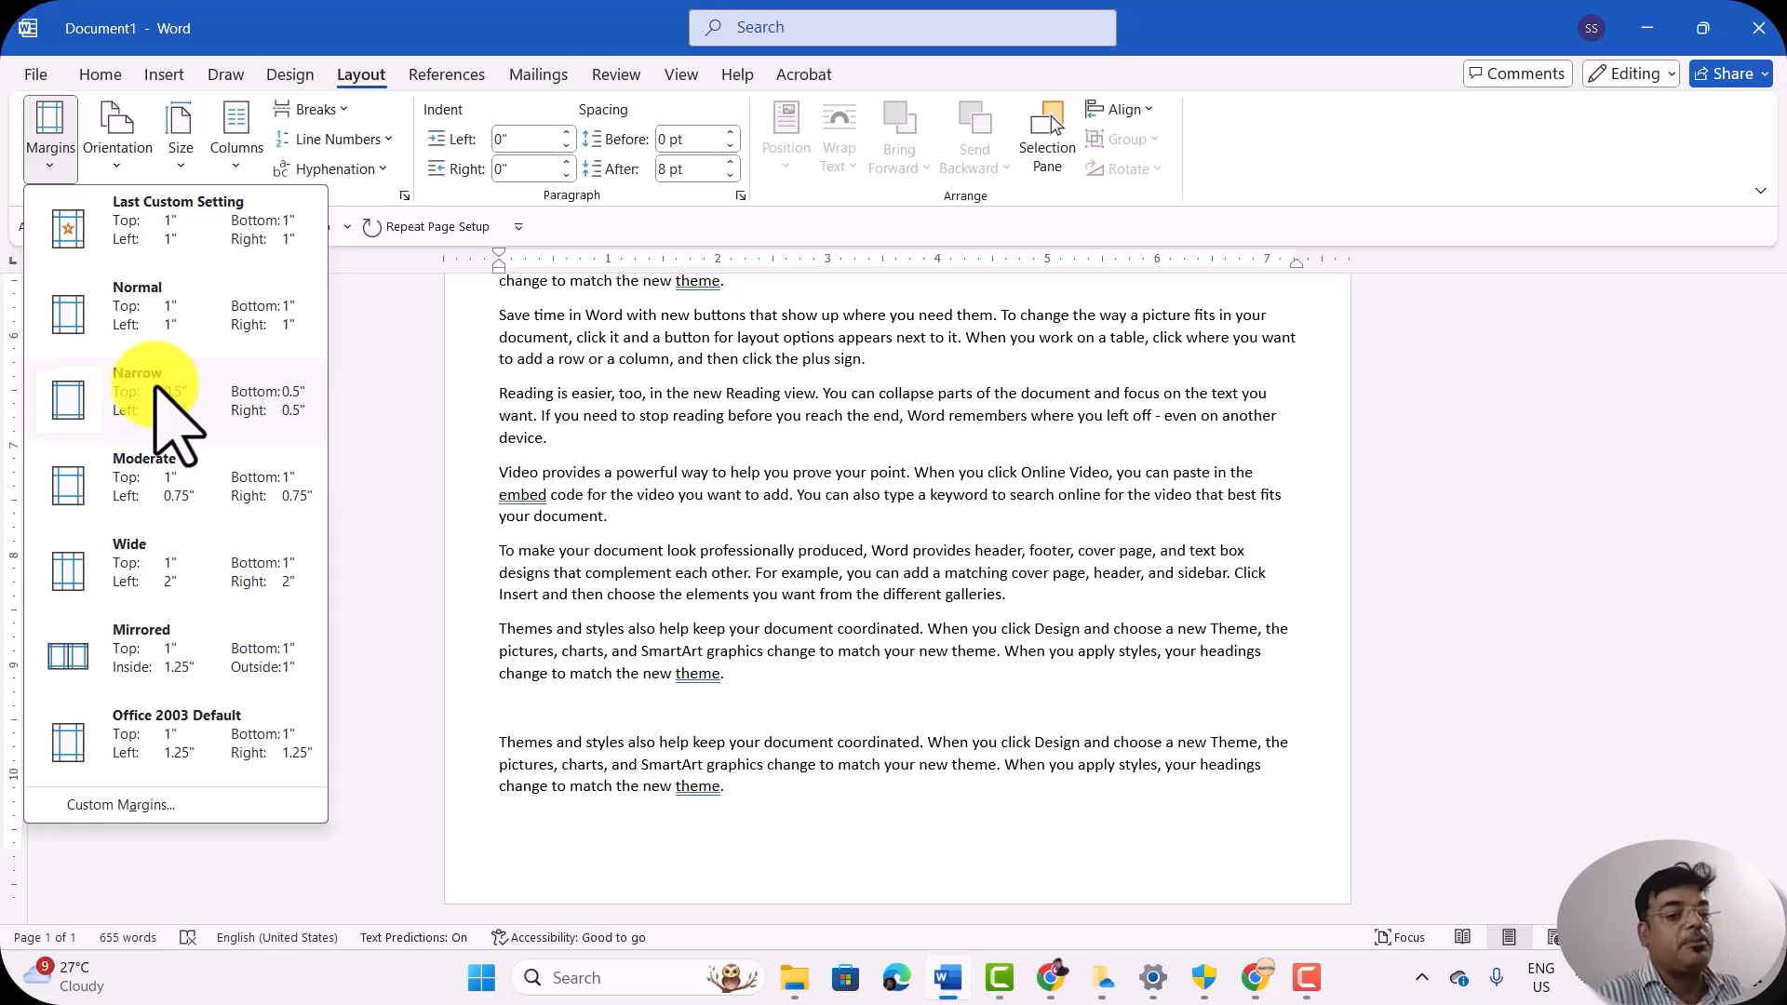
{"action": "left_click", "coordinate": [149, 484]}
{"action": "scroll", "coordinate": [147, 507], "scroll_direction": "down", "scroll_amount": 3}
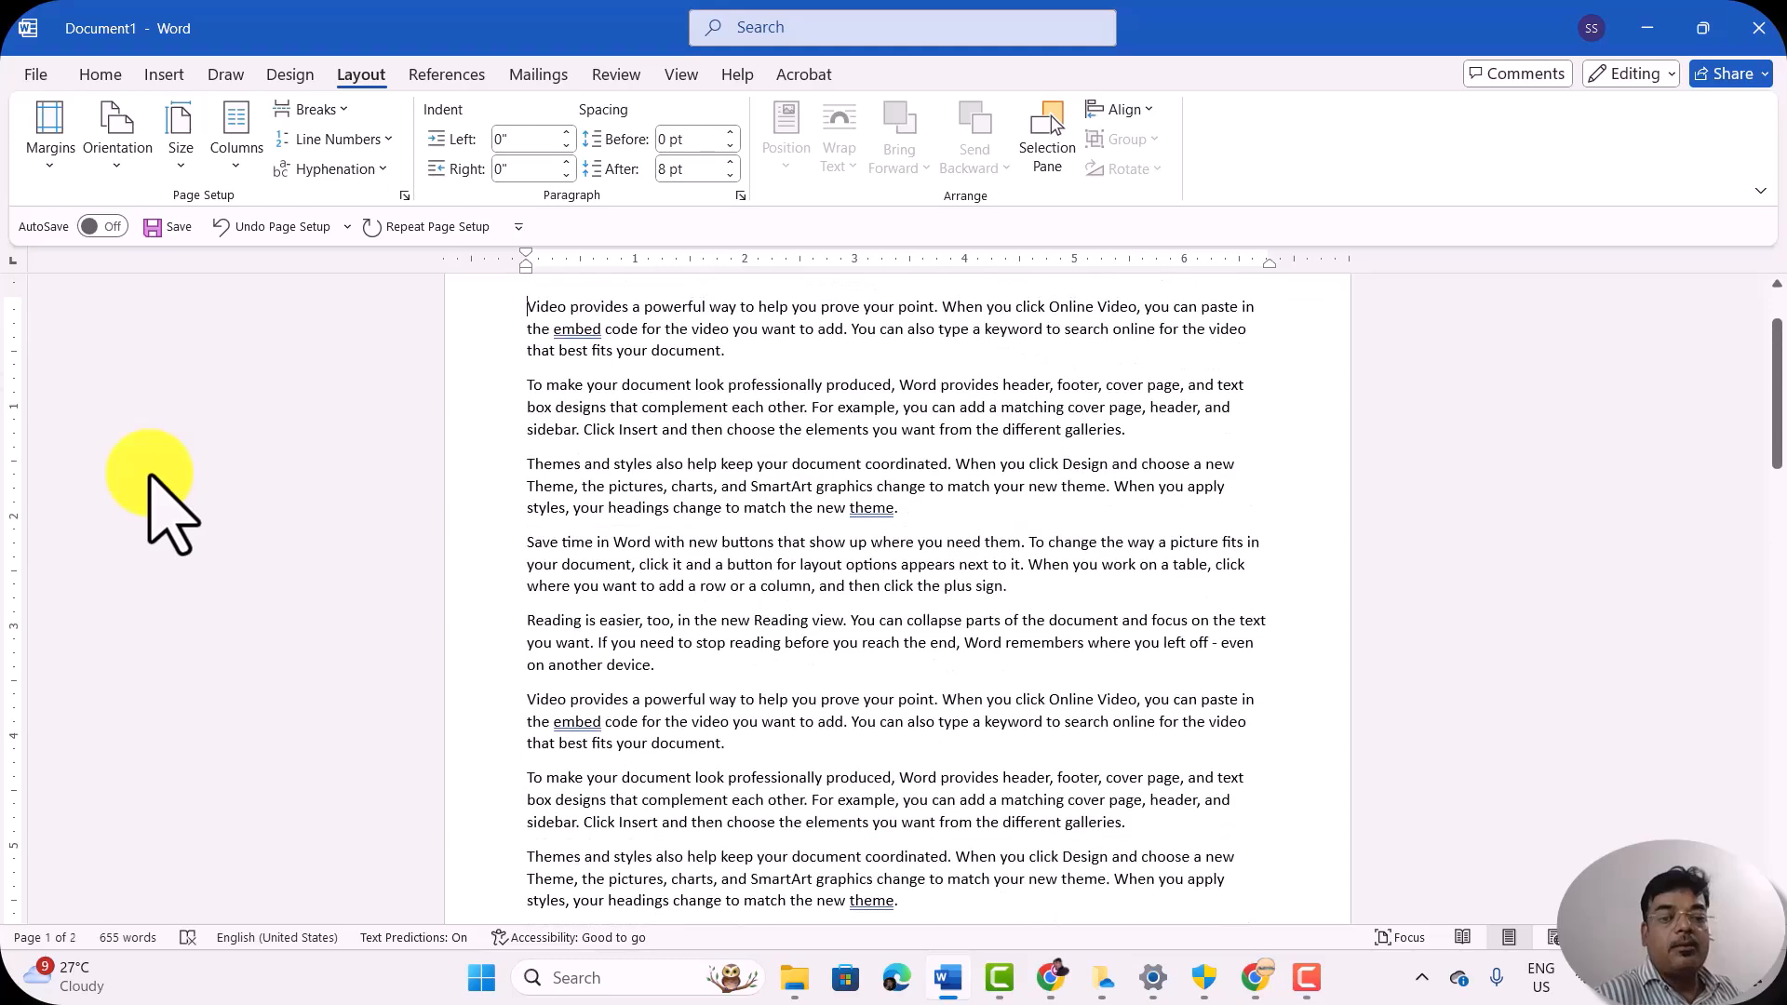
{"action": "scroll", "coordinate": [584, 531], "scroll_direction": "down", "scroll_amount": 3}
{"action": "scroll", "coordinate": [583, 530], "scroll_direction": "down", "scroll_amount": 10}
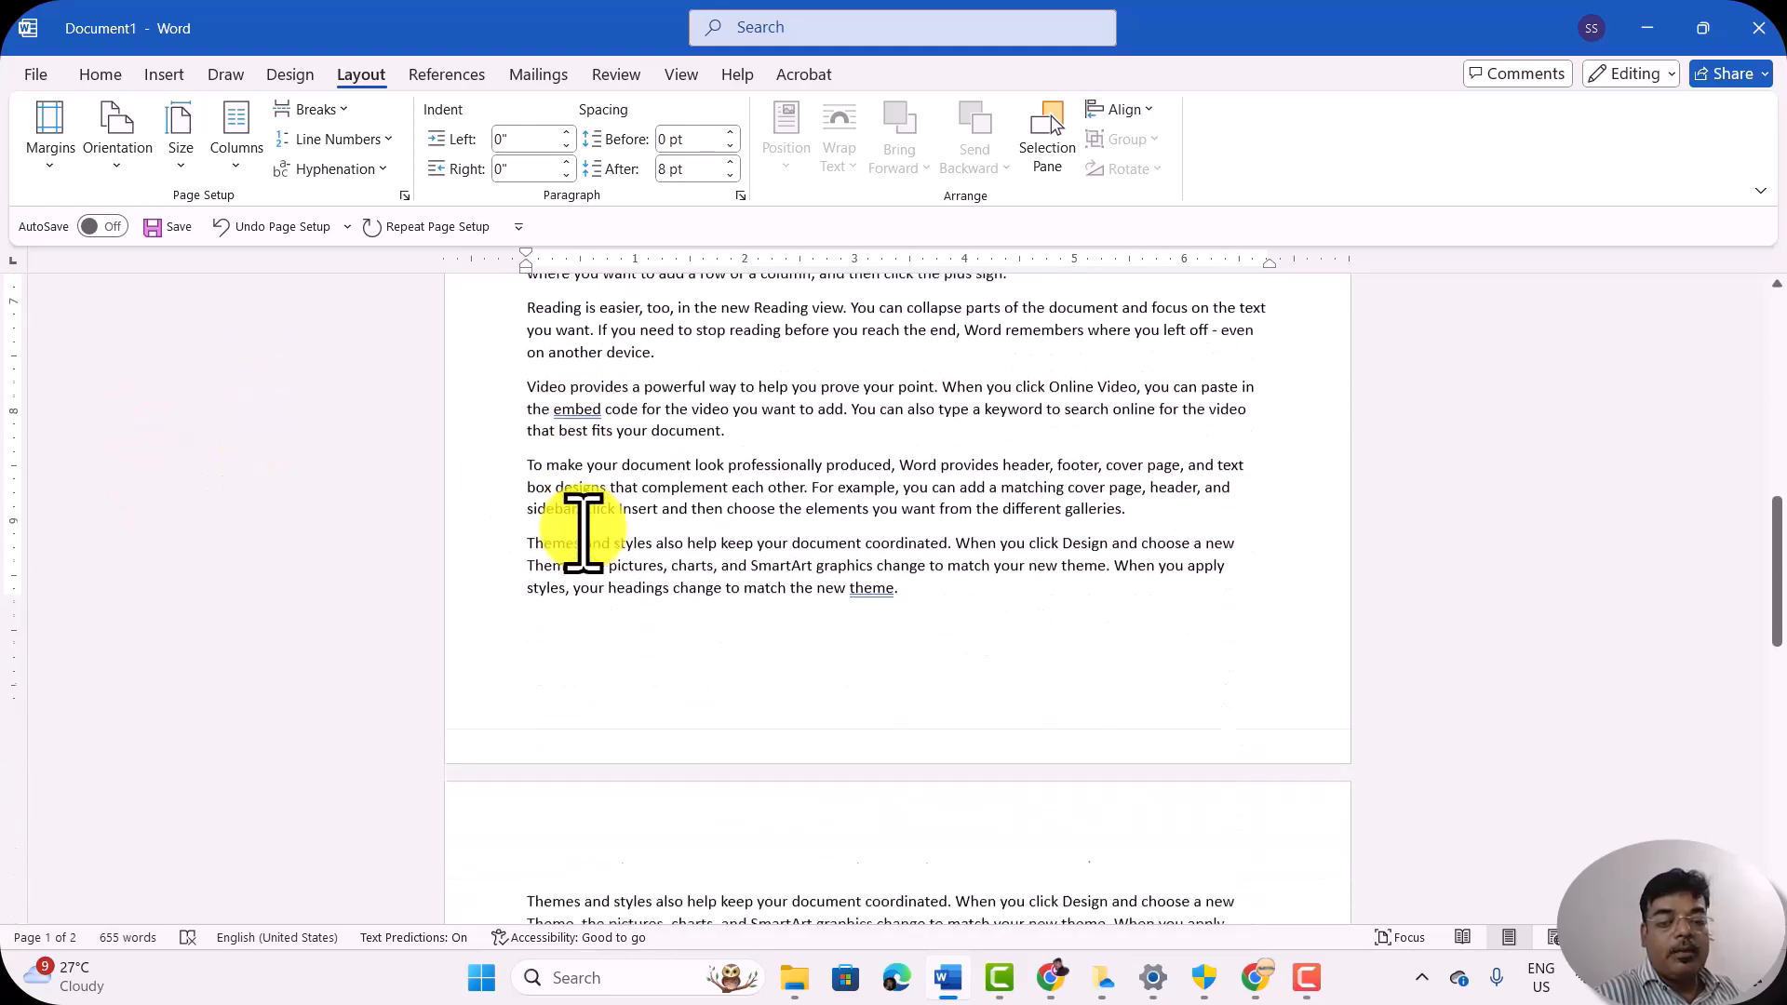
{"action": "scroll", "coordinate": [583, 531], "scroll_direction": "up", "scroll_amount": 5}
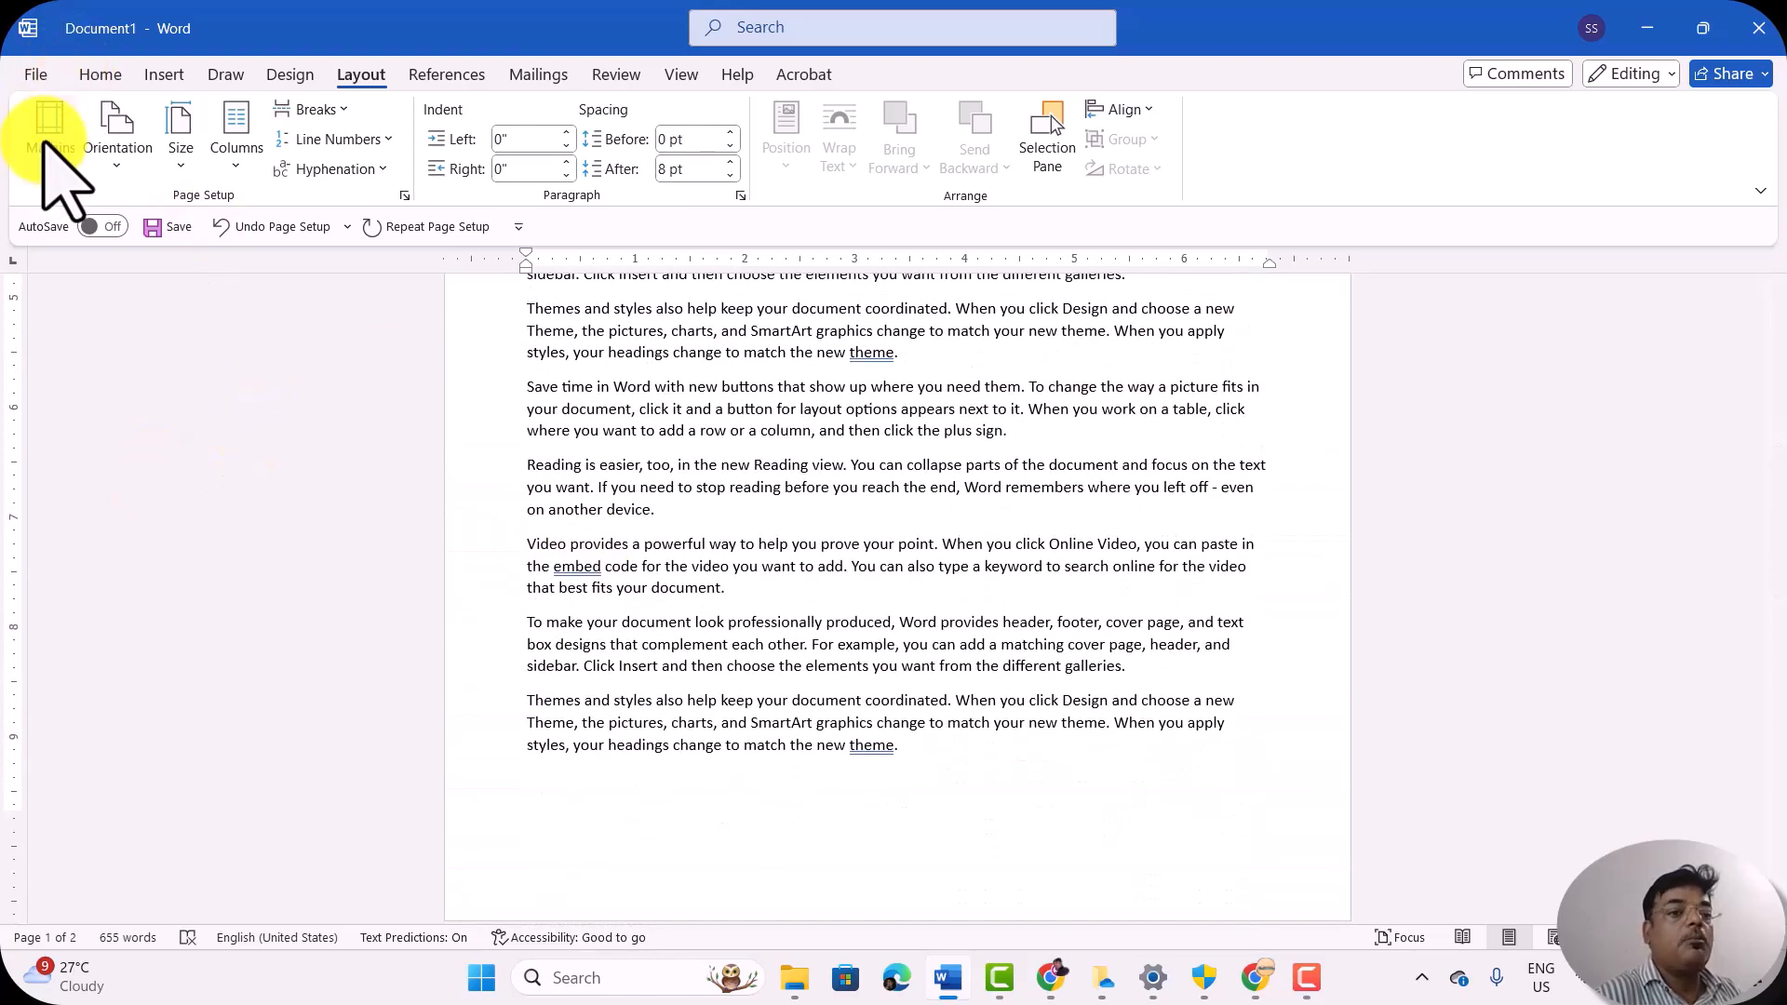
Step: Reselect the Moderate margin preset and undo the last margin change
{"action": "left_click", "coordinate": [50, 163]}
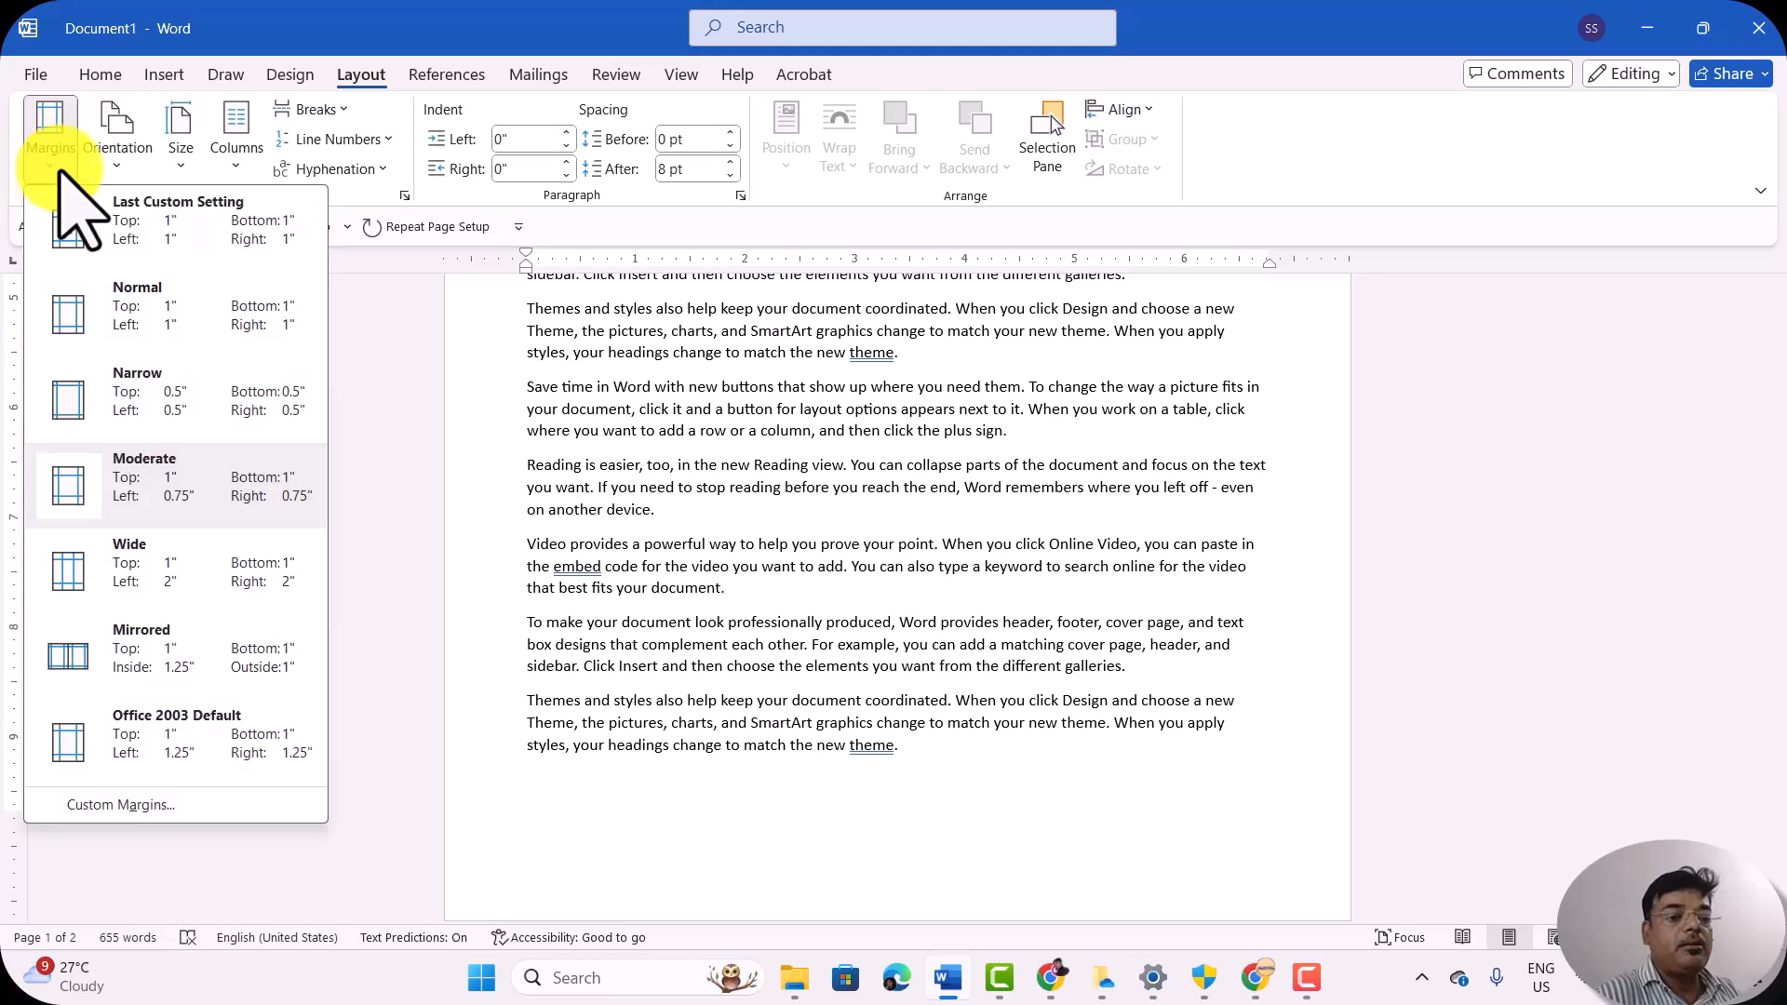
{"action": "left_click", "coordinate": [172, 479]}
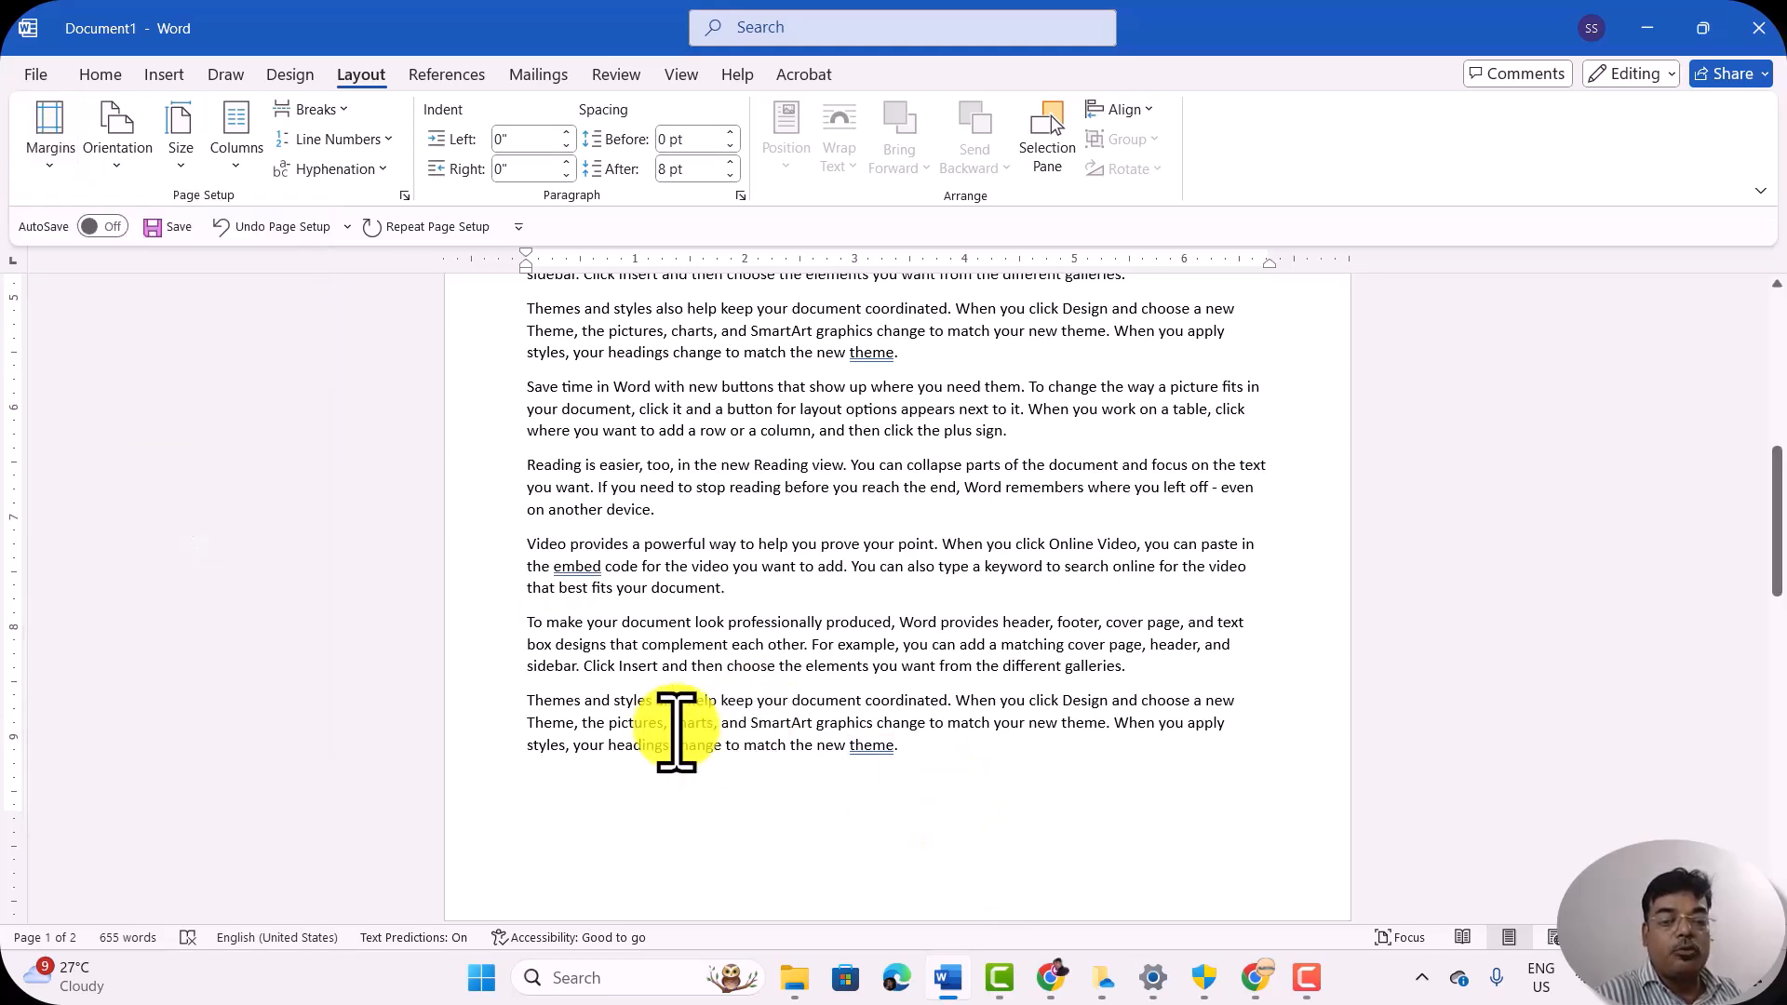
{"action": "key", "text": "ctrl+z"}
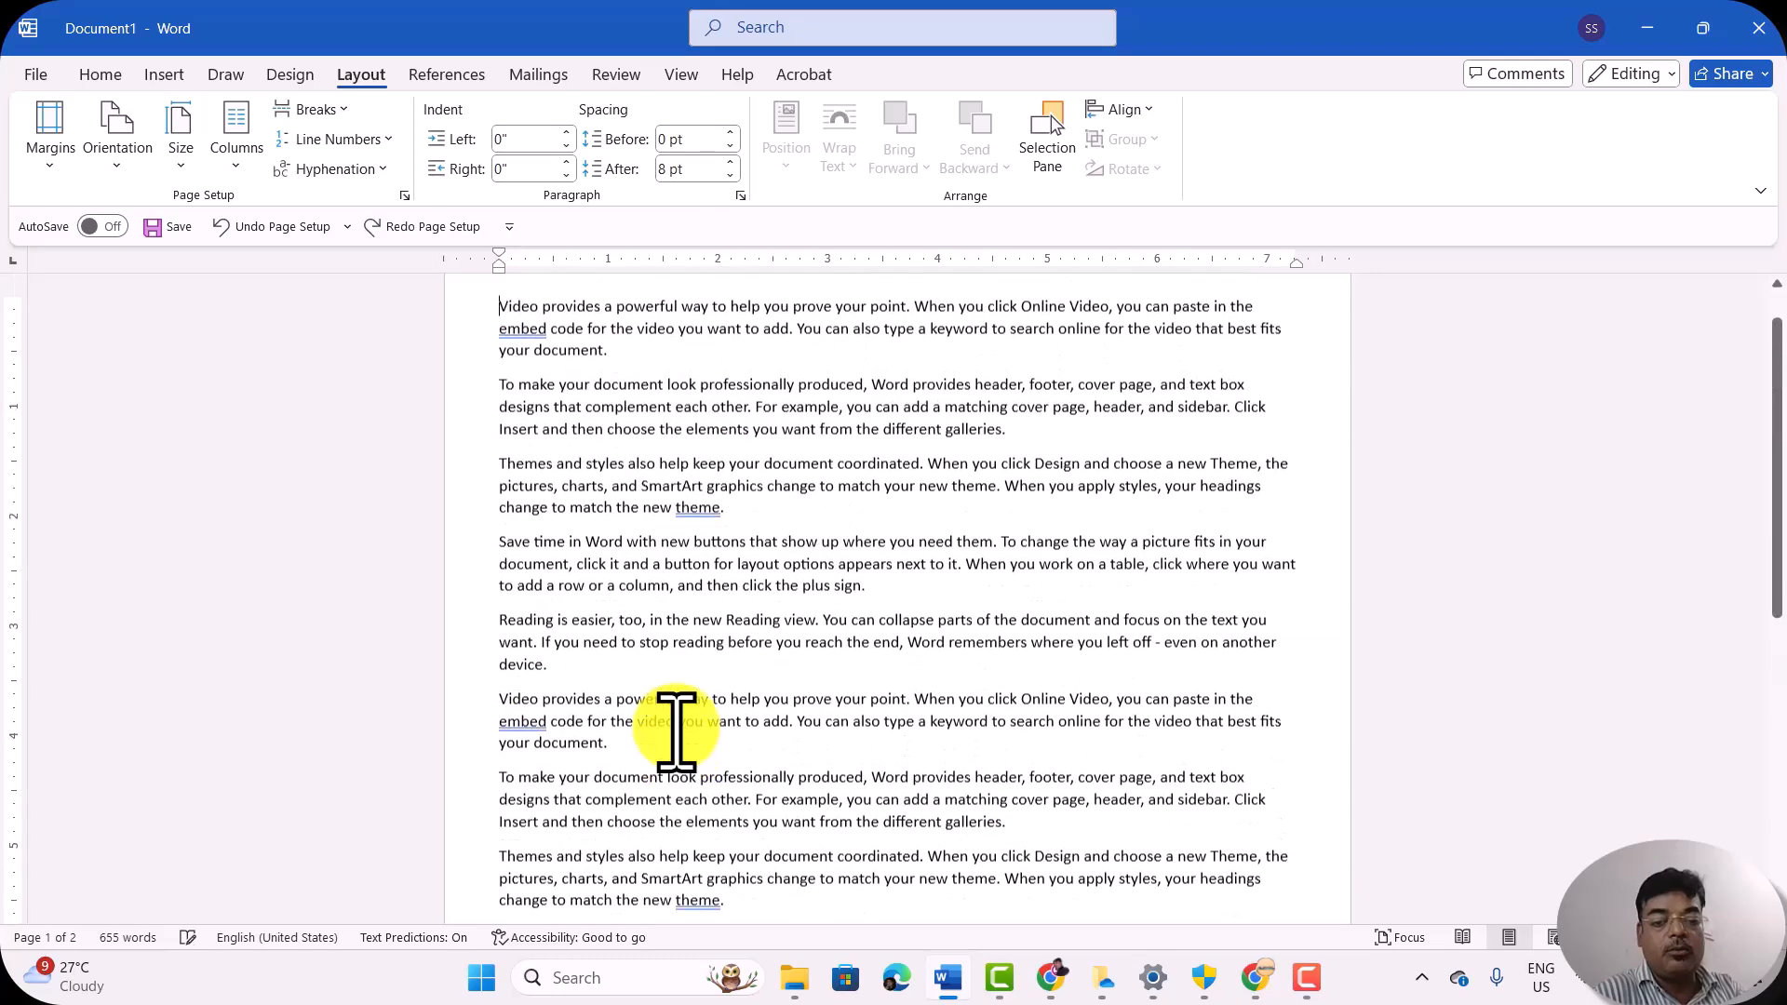
{"action": "scroll", "coordinate": [676, 732], "scroll_direction": "up", "scroll_amount": 2}
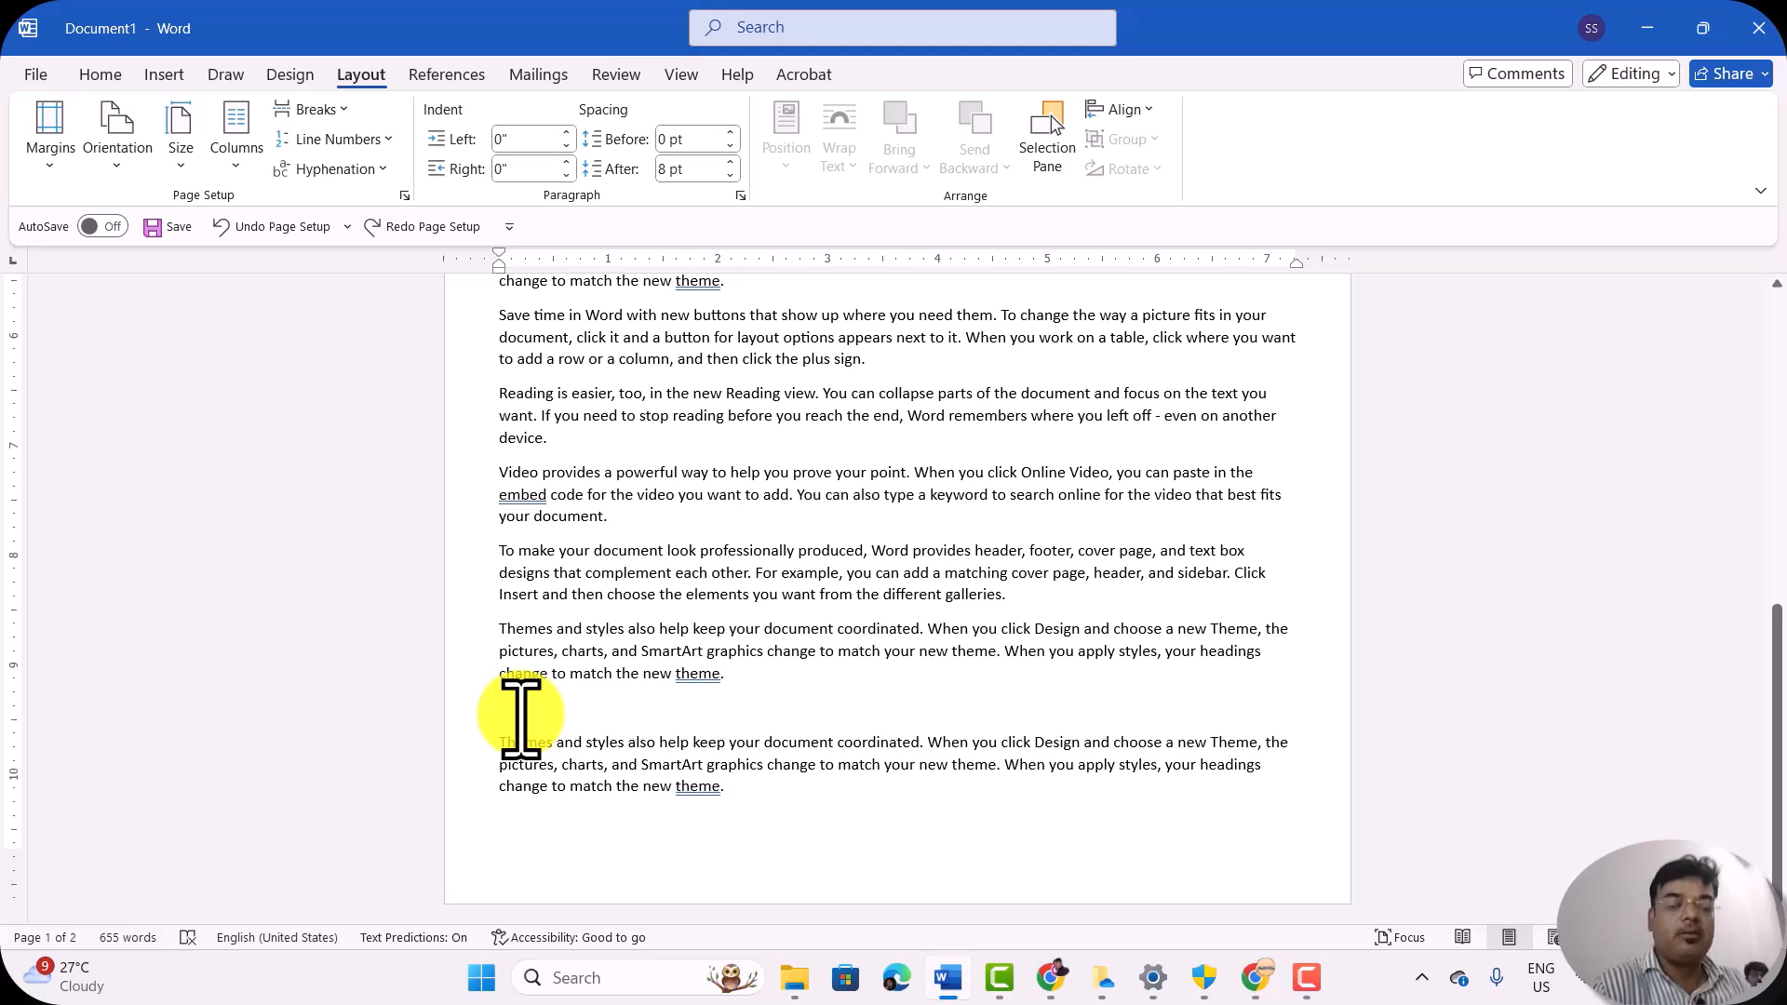
Step: Apply the Moderate margin preset again, 1" top and bottom and 0.75" left and right, and check the page break
{"action": "left_click", "coordinate": [51, 149]}
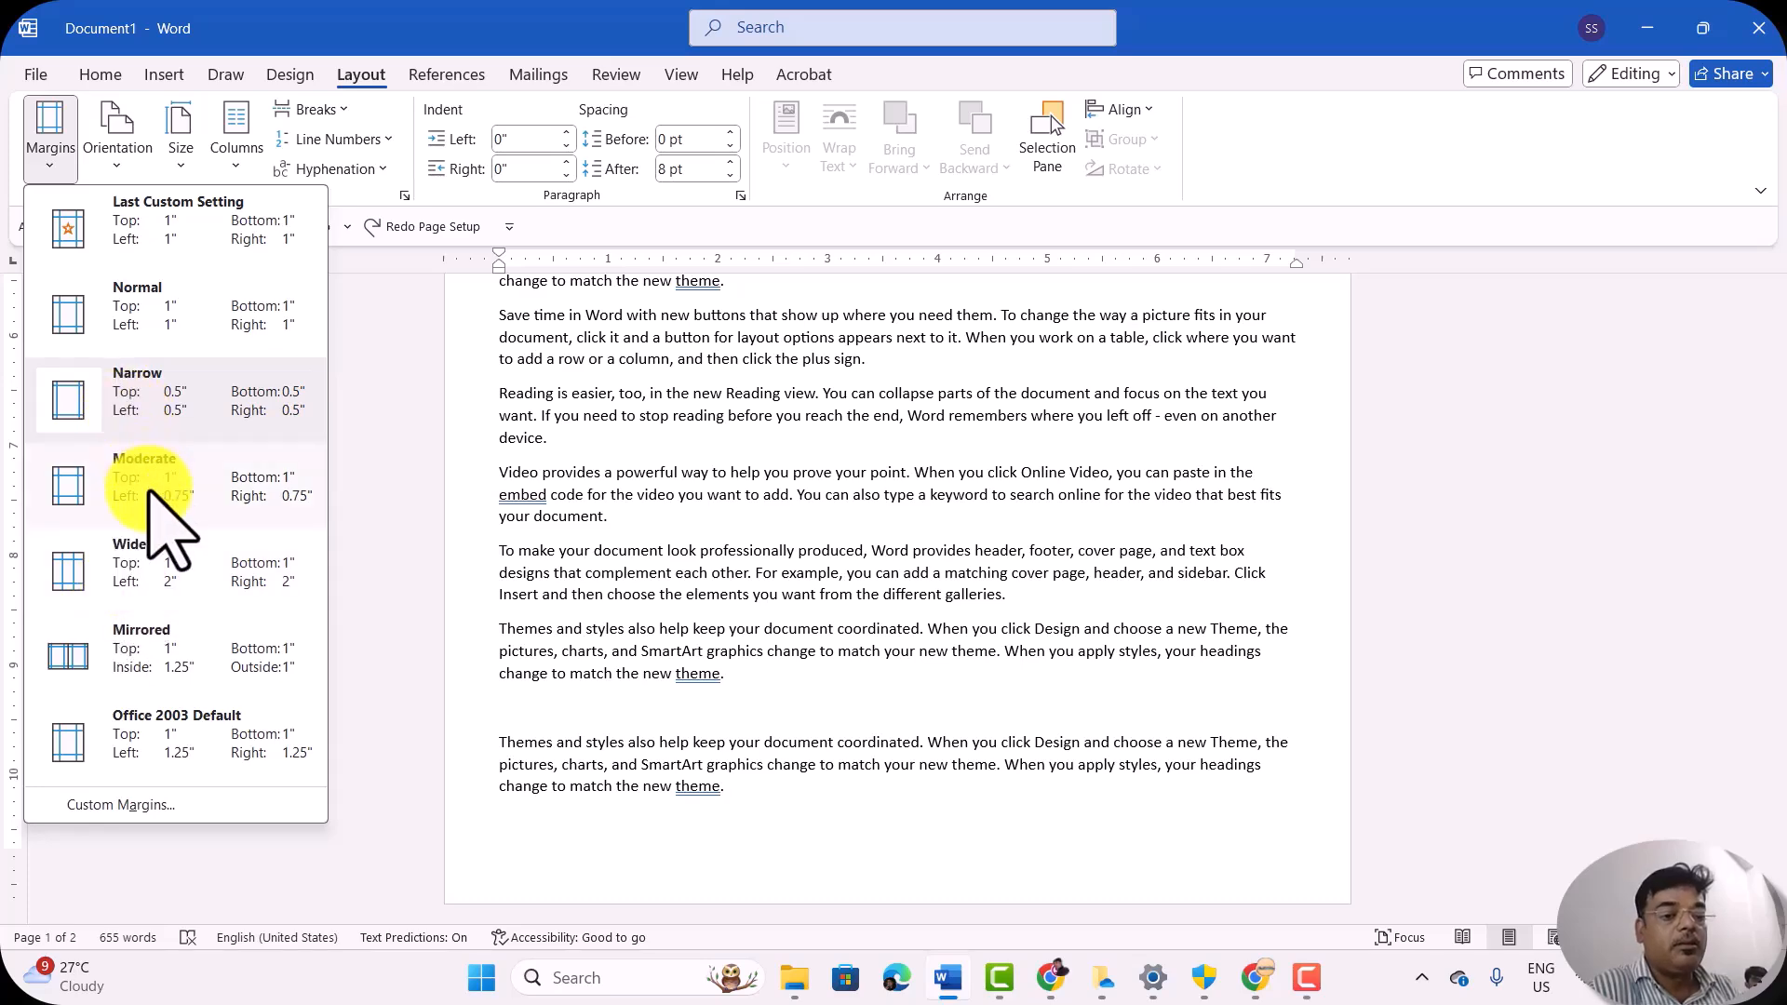
{"action": "left_click", "coordinate": [151, 475]}
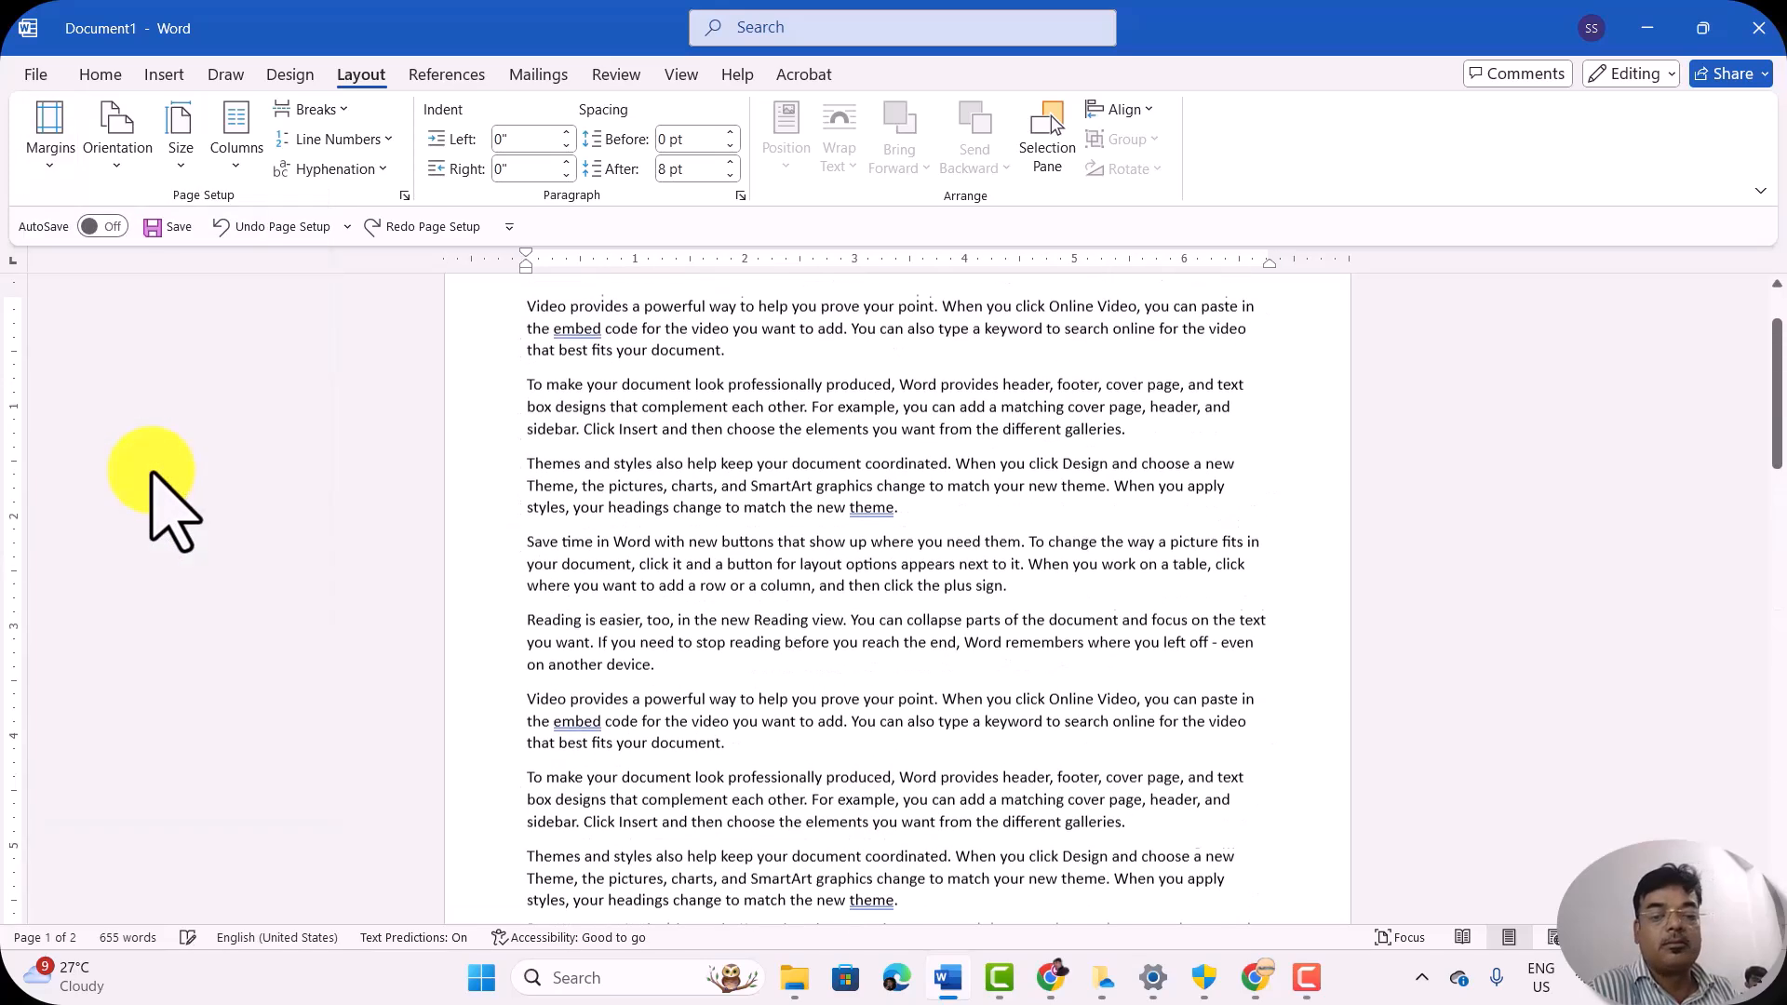
{"action": "scroll", "coordinate": [661, 573], "scroll_direction": "down", "scroll_amount": 8}
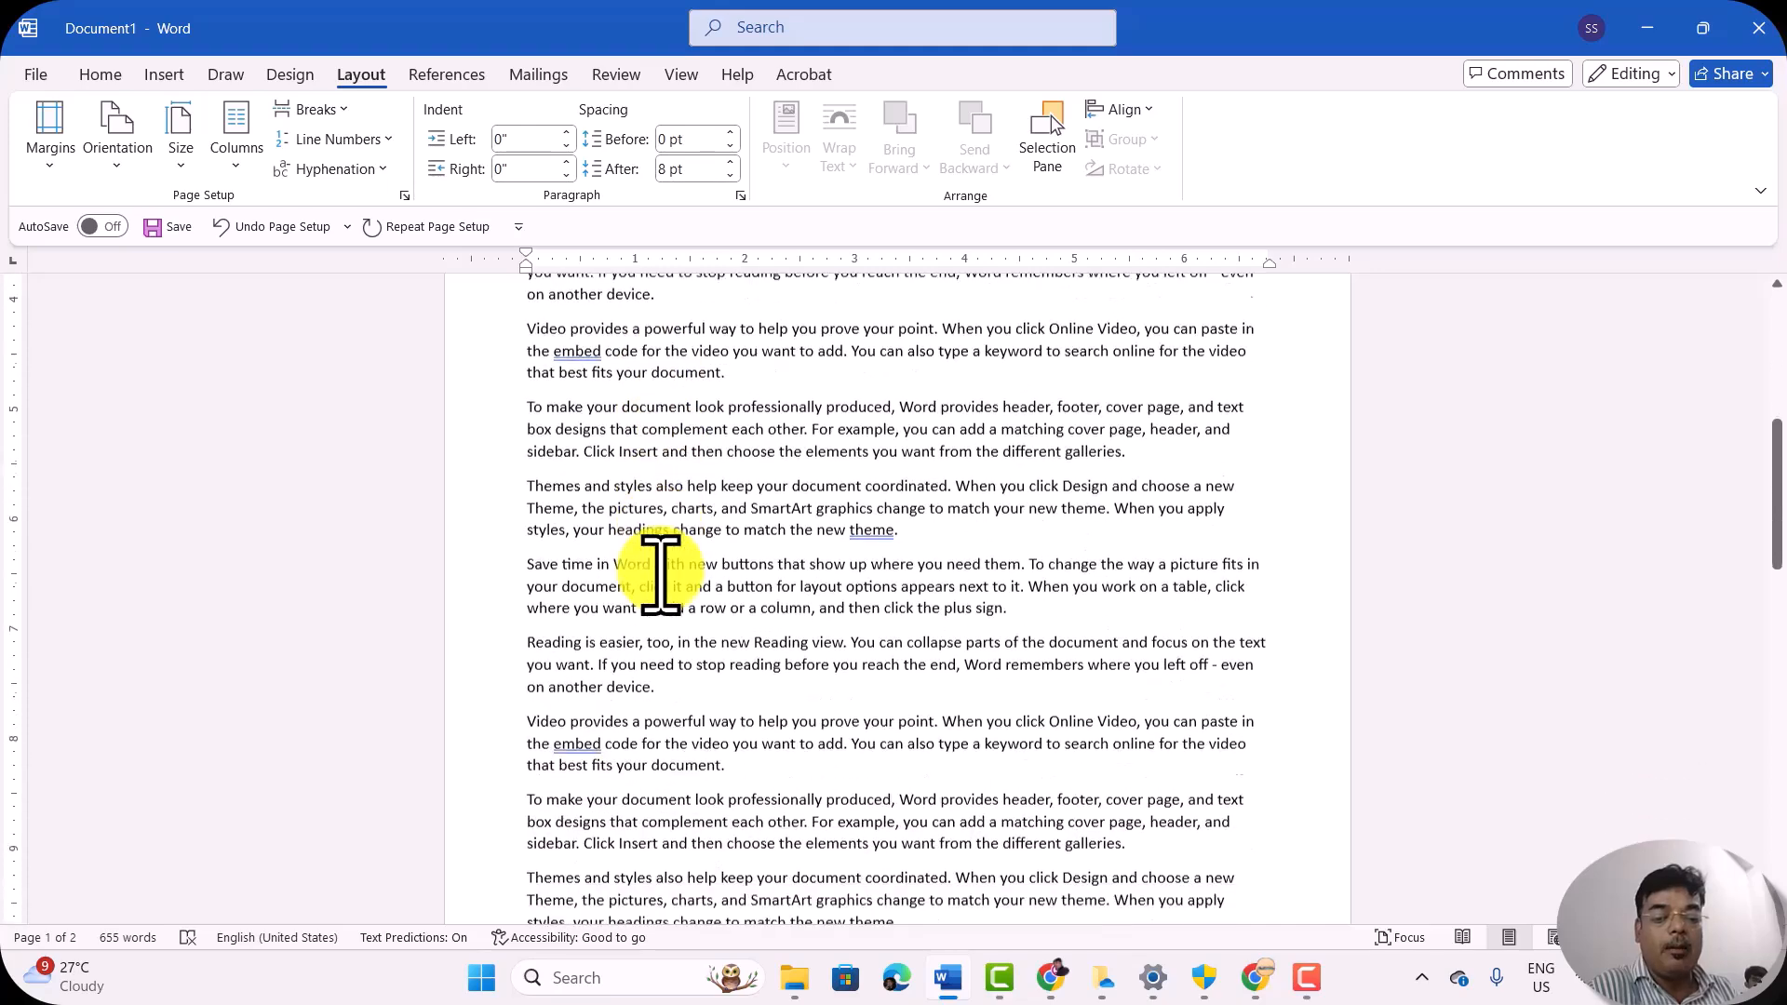
{"action": "scroll", "coordinate": [661, 572], "scroll_direction": "down", "scroll_amount": 7}
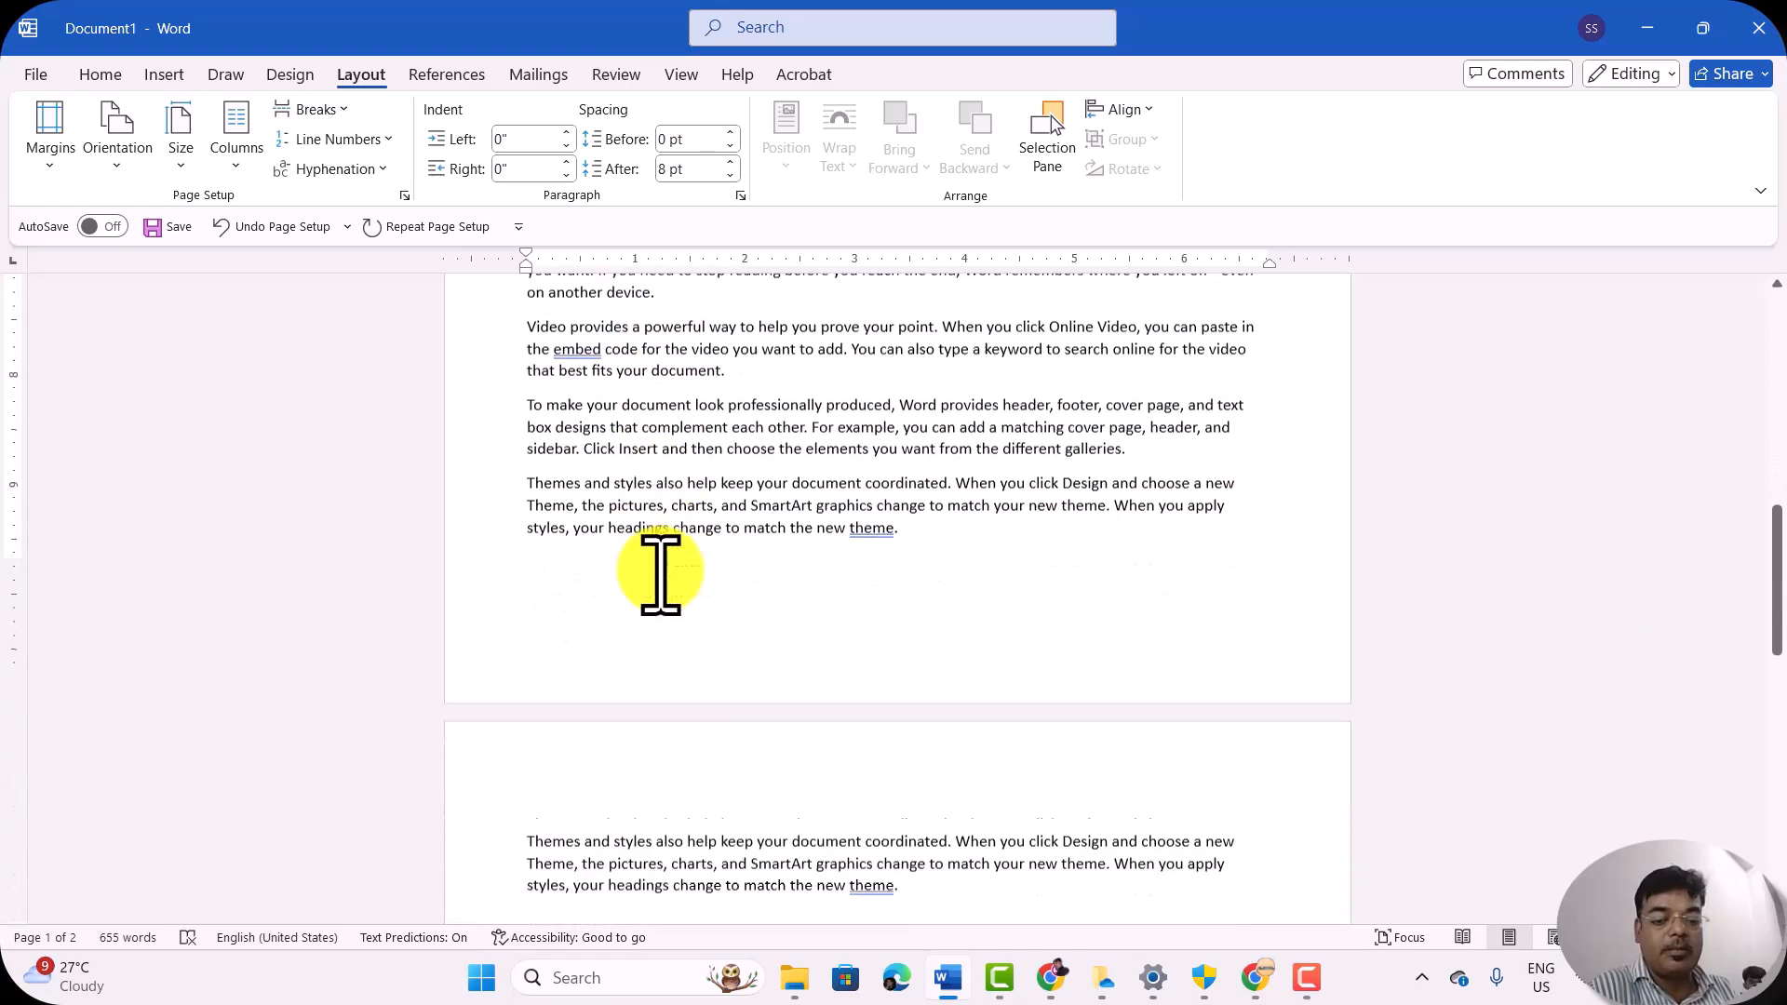
{"action": "scroll", "coordinate": [661, 572], "scroll_direction": "up", "scroll_amount": 3}
{"action": "scroll", "coordinate": [661, 572], "scroll_direction": "down", "scroll_amount": 3}
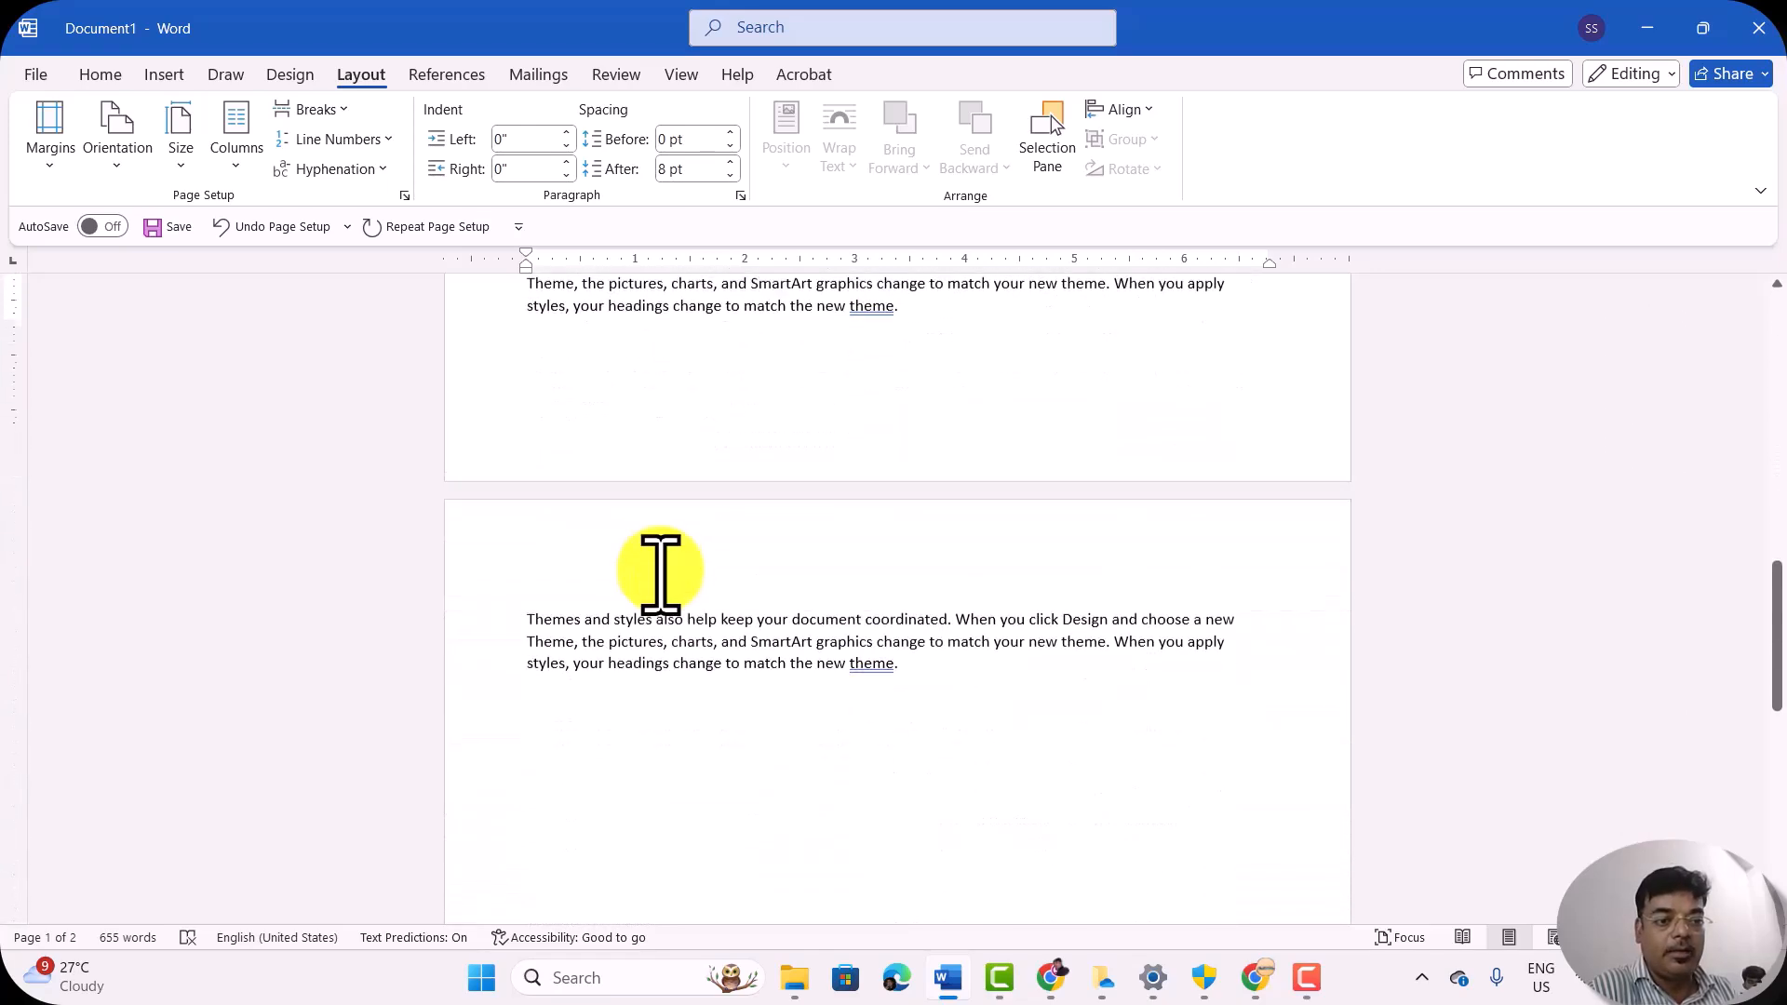
{"action": "scroll", "coordinate": [661, 572], "scroll_direction": "up", "scroll_amount": 1}
{"action": "scroll", "coordinate": [661, 569], "scroll_direction": "up", "scroll_amount": 2}
{"action": "scroll", "coordinate": [661, 569], "scroll_direction": "down", "scroll_amount": 3}
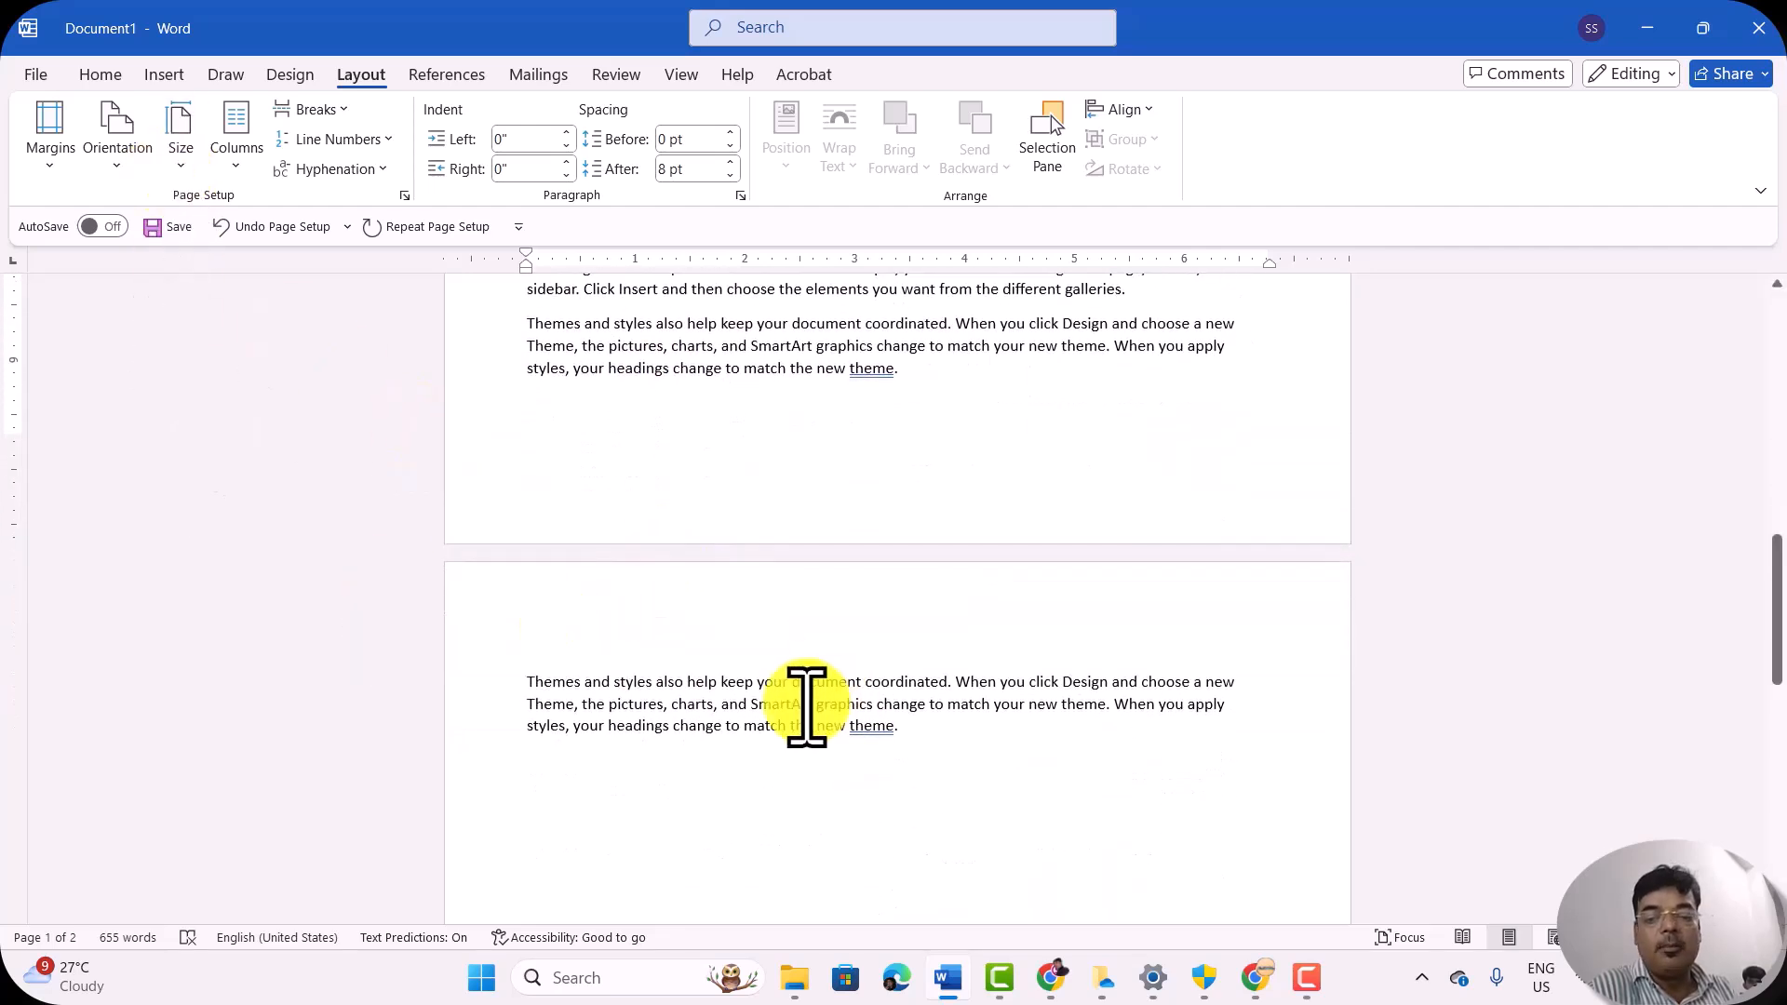
Step: Apply the Narrow margin preset with 0.5" on all sides and check how the text fits down to the document's end
{"action": "left_click", "coordinate": [45, 148]}
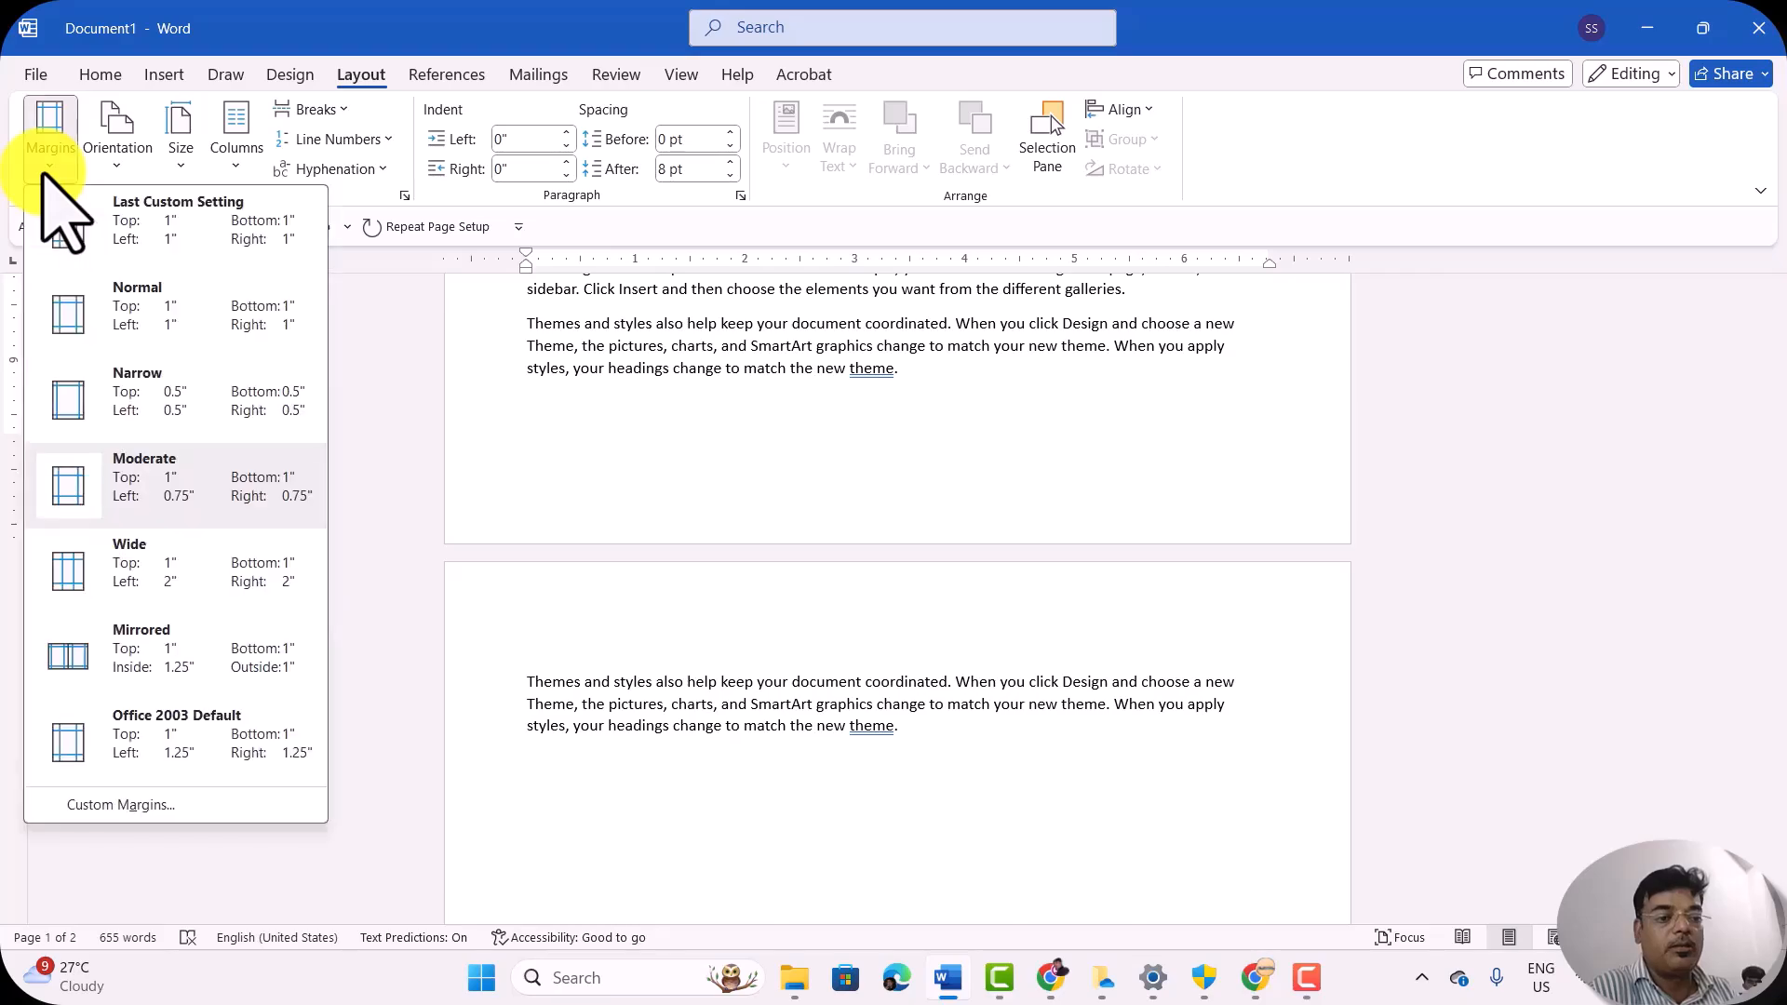
{"action": "left_click", "coordinate": [114, 398]}
{"action": "scroll", "coordinate": [525, 698], "scroll_direction": "down", "scroll_amount": 10}
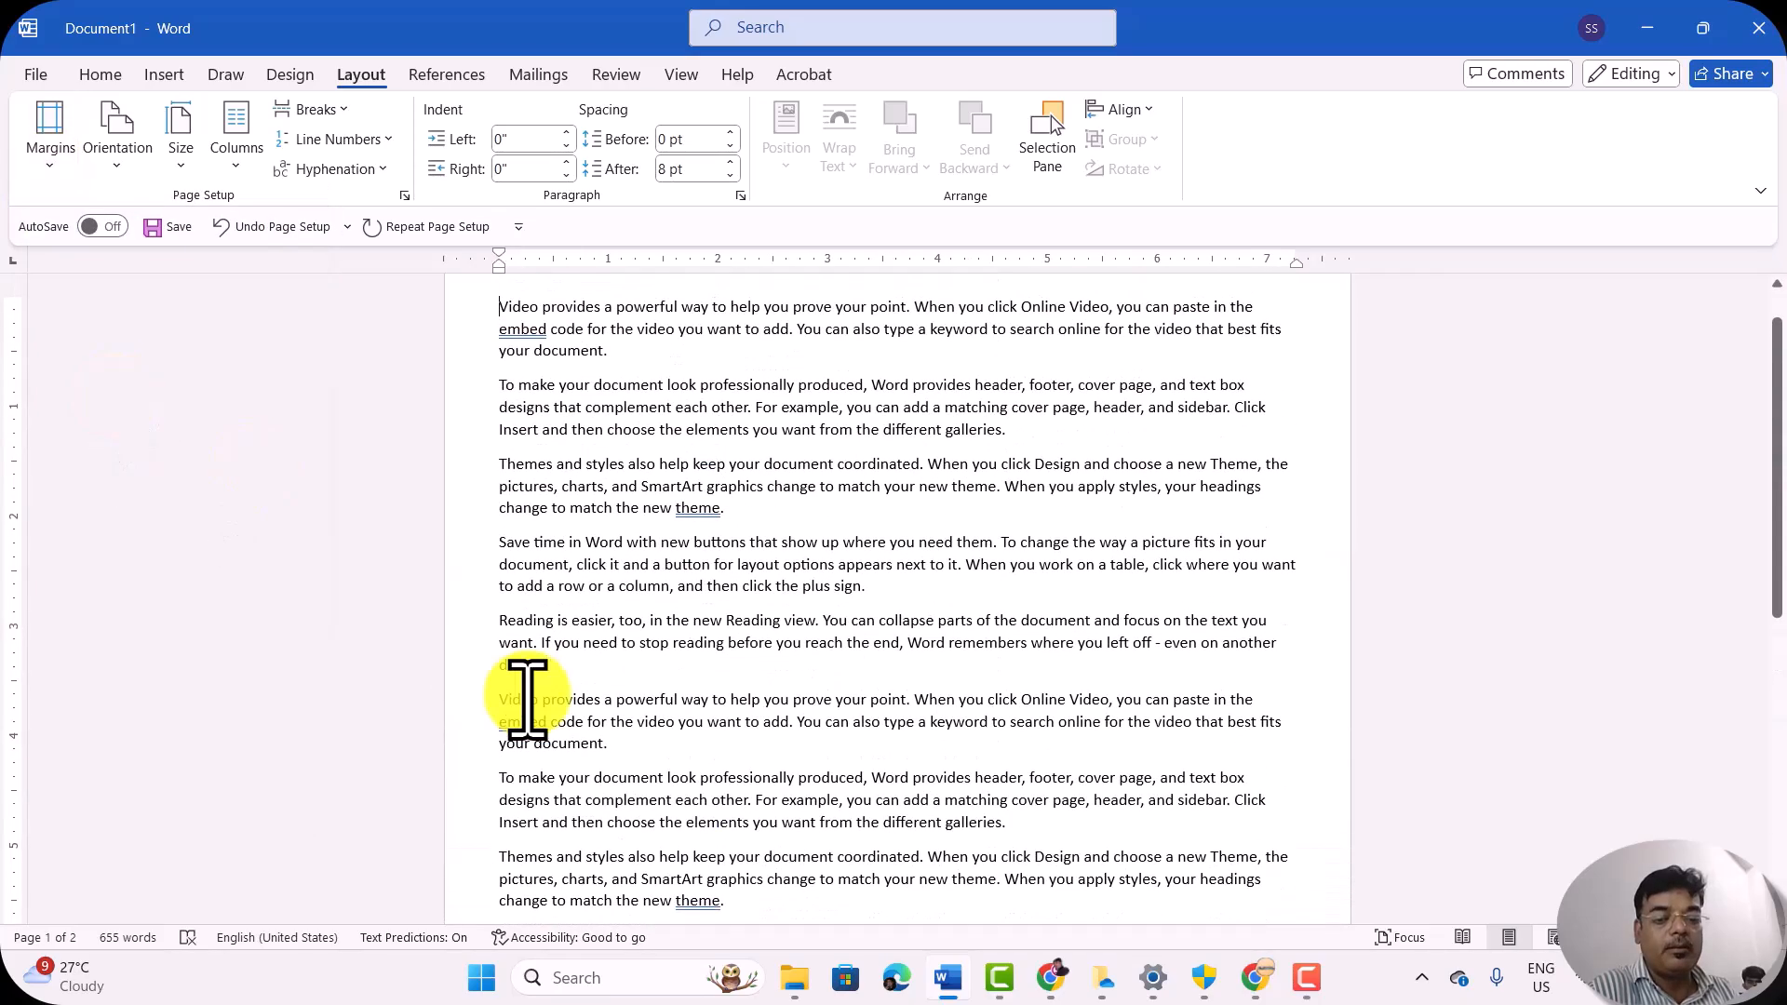
{"action": "scroll", "coordinate": [527, 698], "scroll_direction": "down", "scroll_amount": 2}
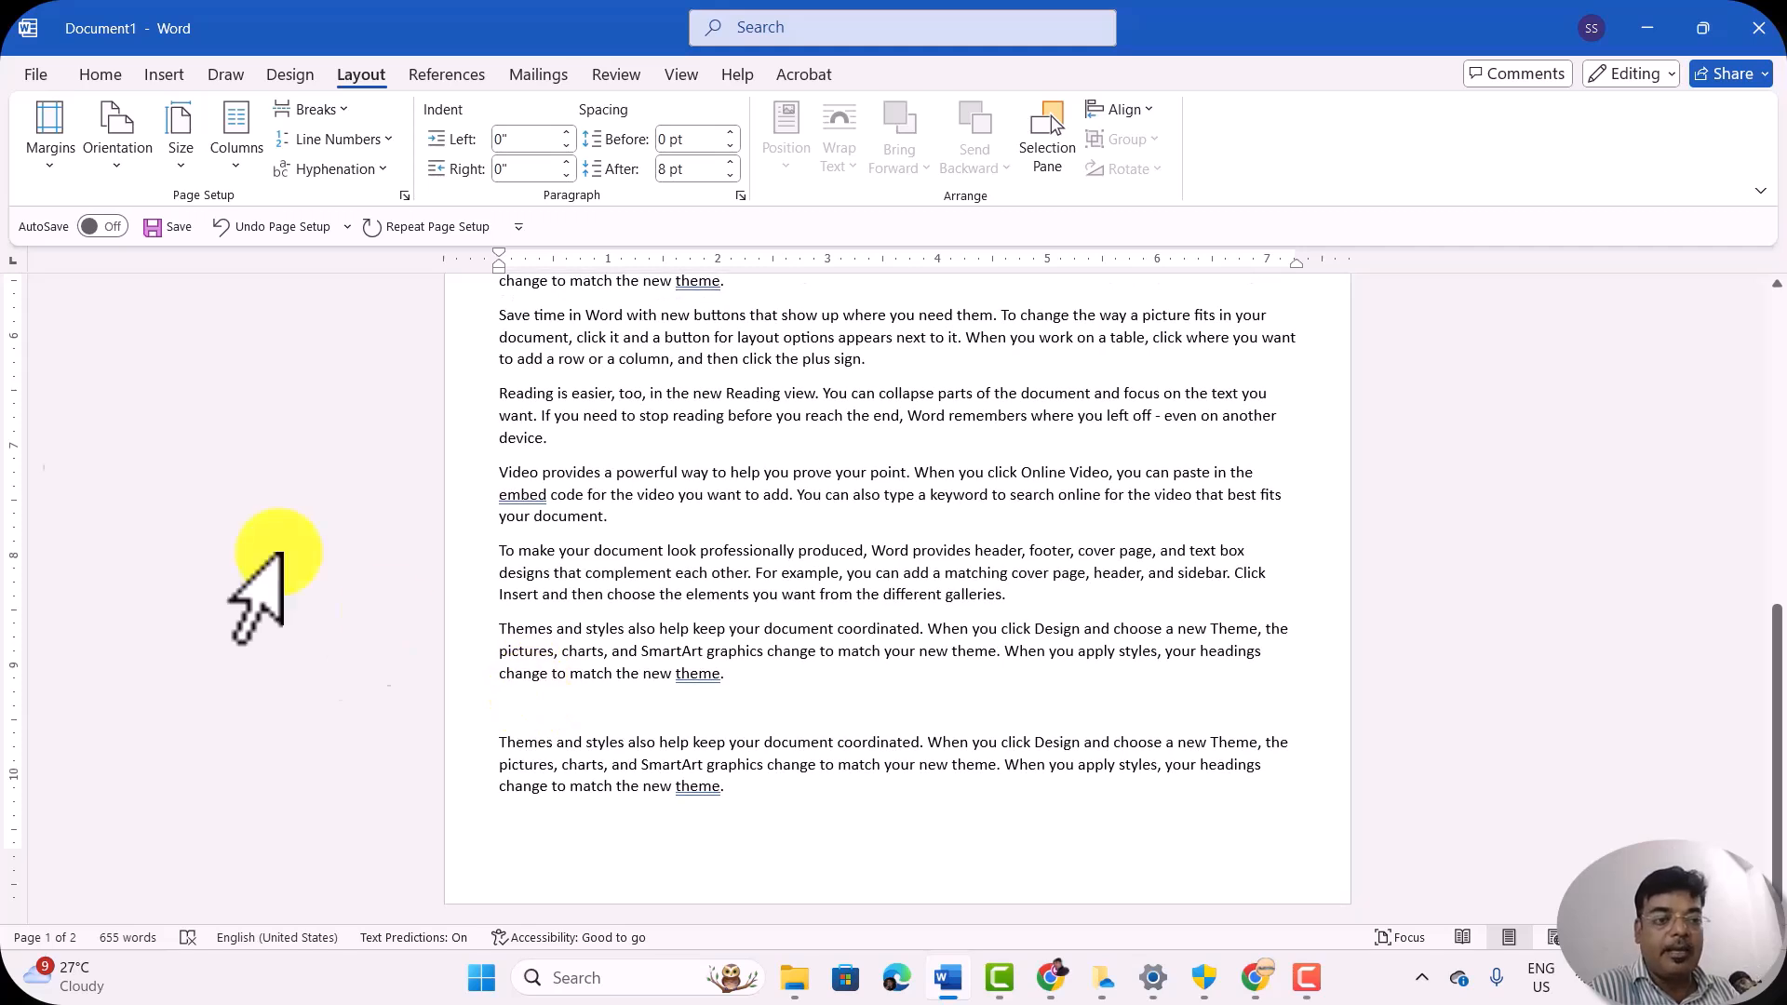
Step: Switch the page margins to the Moderate preset, 1" top and bottom and 0.75" left and right, and check the second page
{"action": "left_click", "coordinate": [51, 140]}
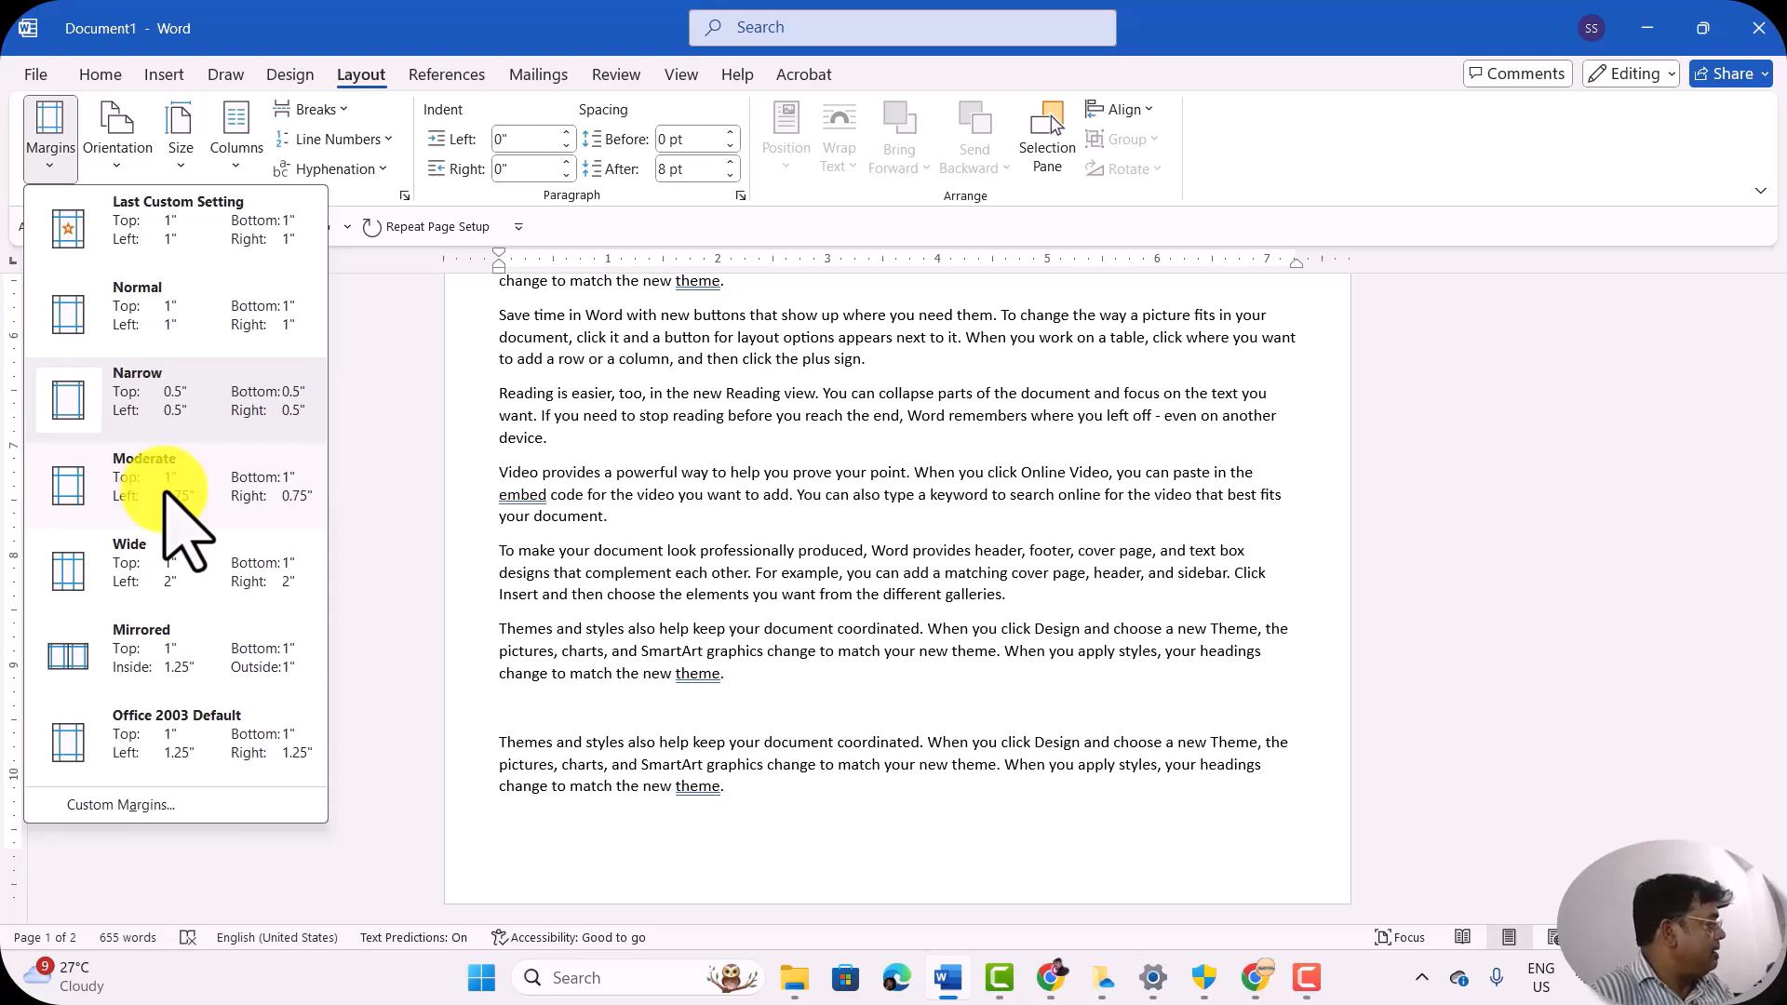
{"action": "left_click", "coordinate": [130, 479]}
{"action": "scroll", "coordinate": [790, 658], "scroll_direction": "down", "scroll_amount": 7}
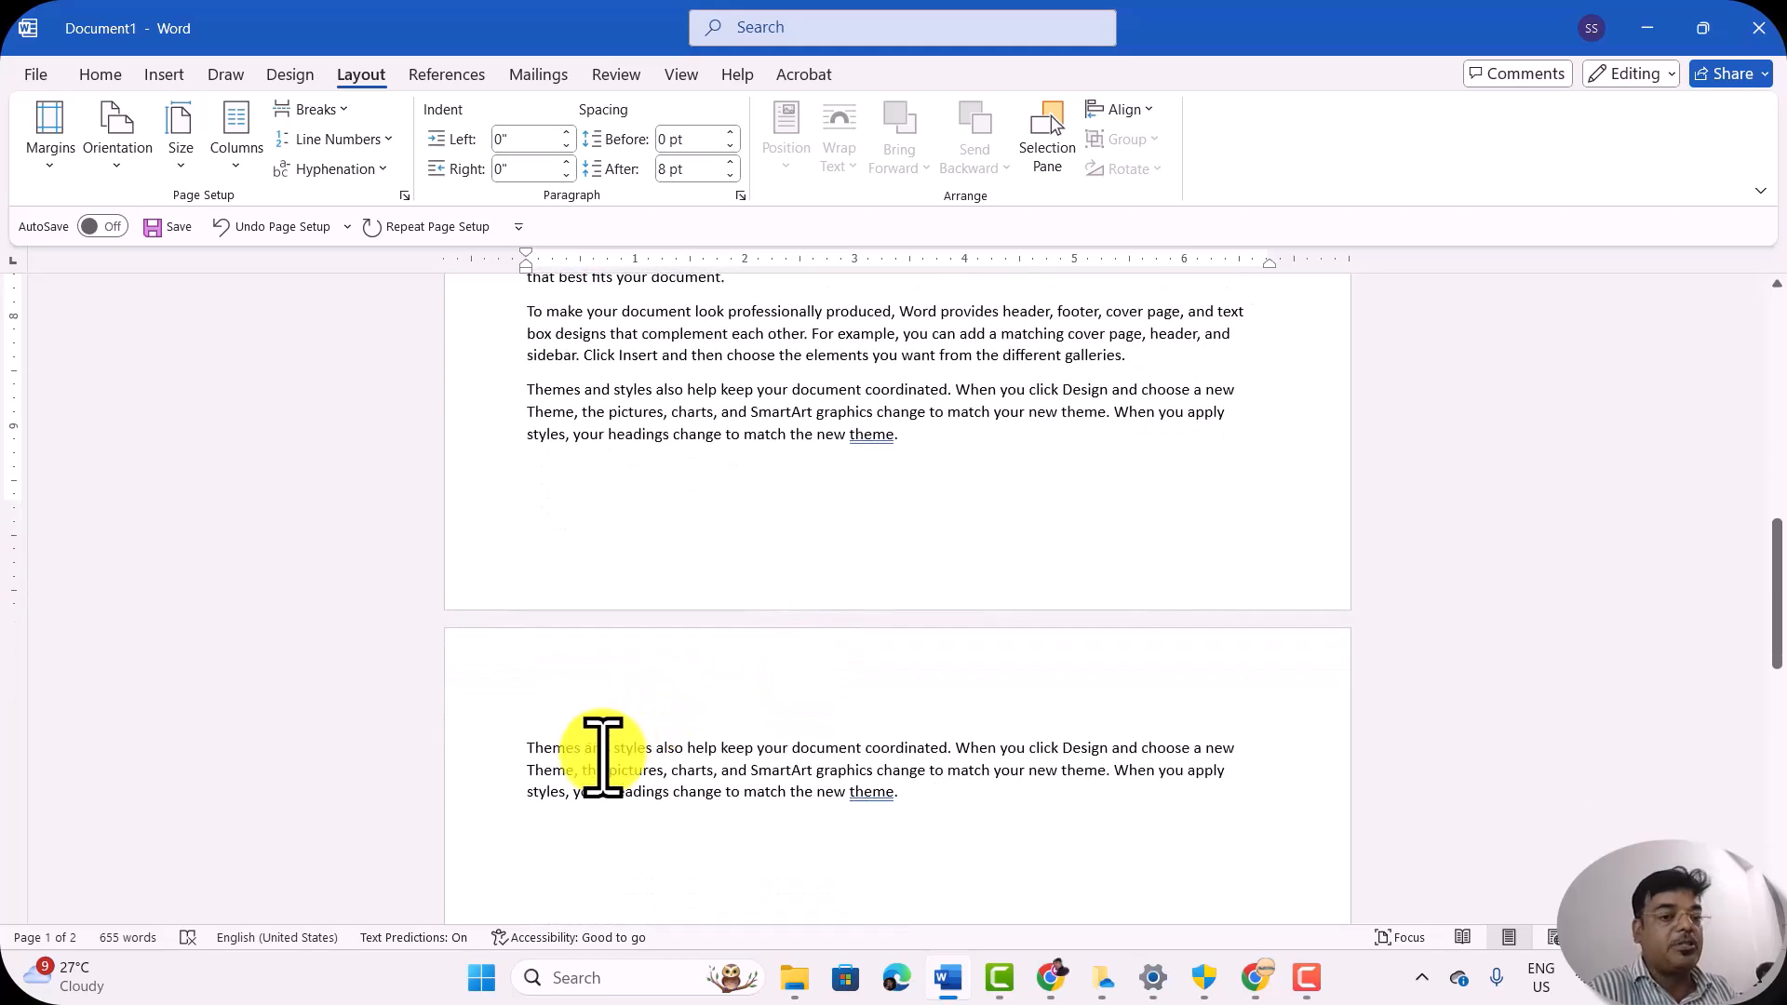
Step: Apply the Wide margin preset with 1" top and bottom and 2" left and right, and review the text on both pages
{"action": "left_click", "coordinate": [41, 166]}
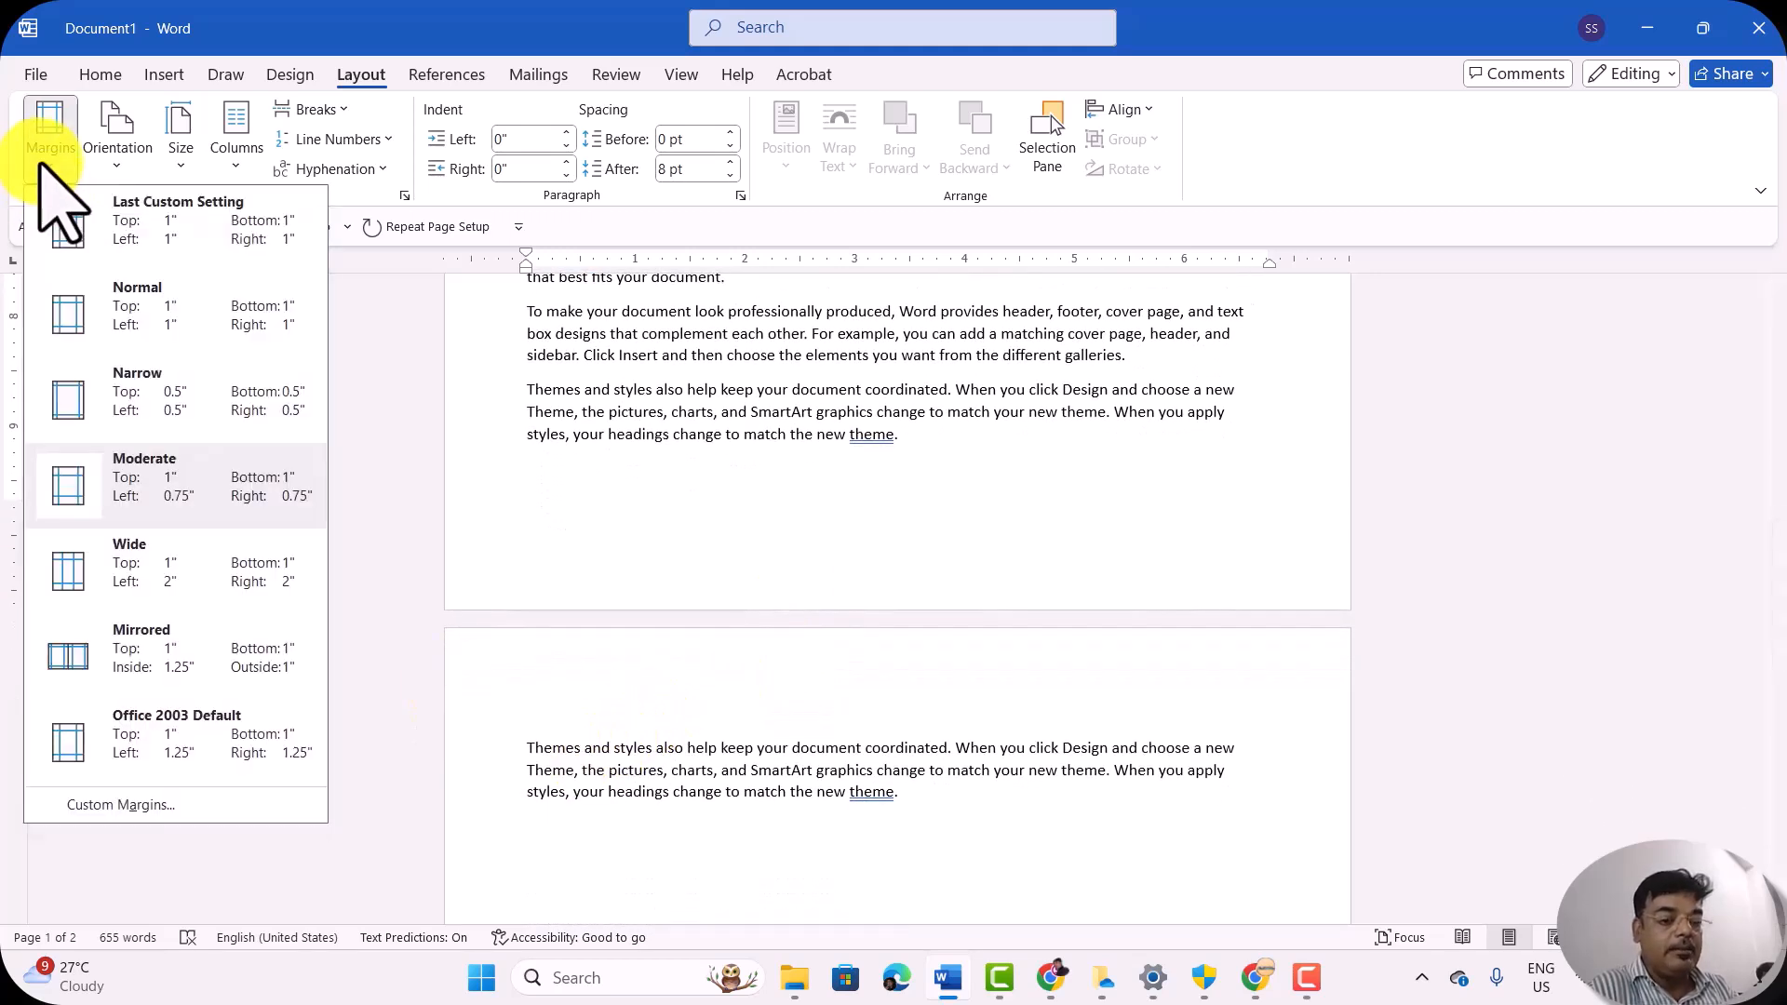
{"action": "left_click", "coordinate": [175, 566]}
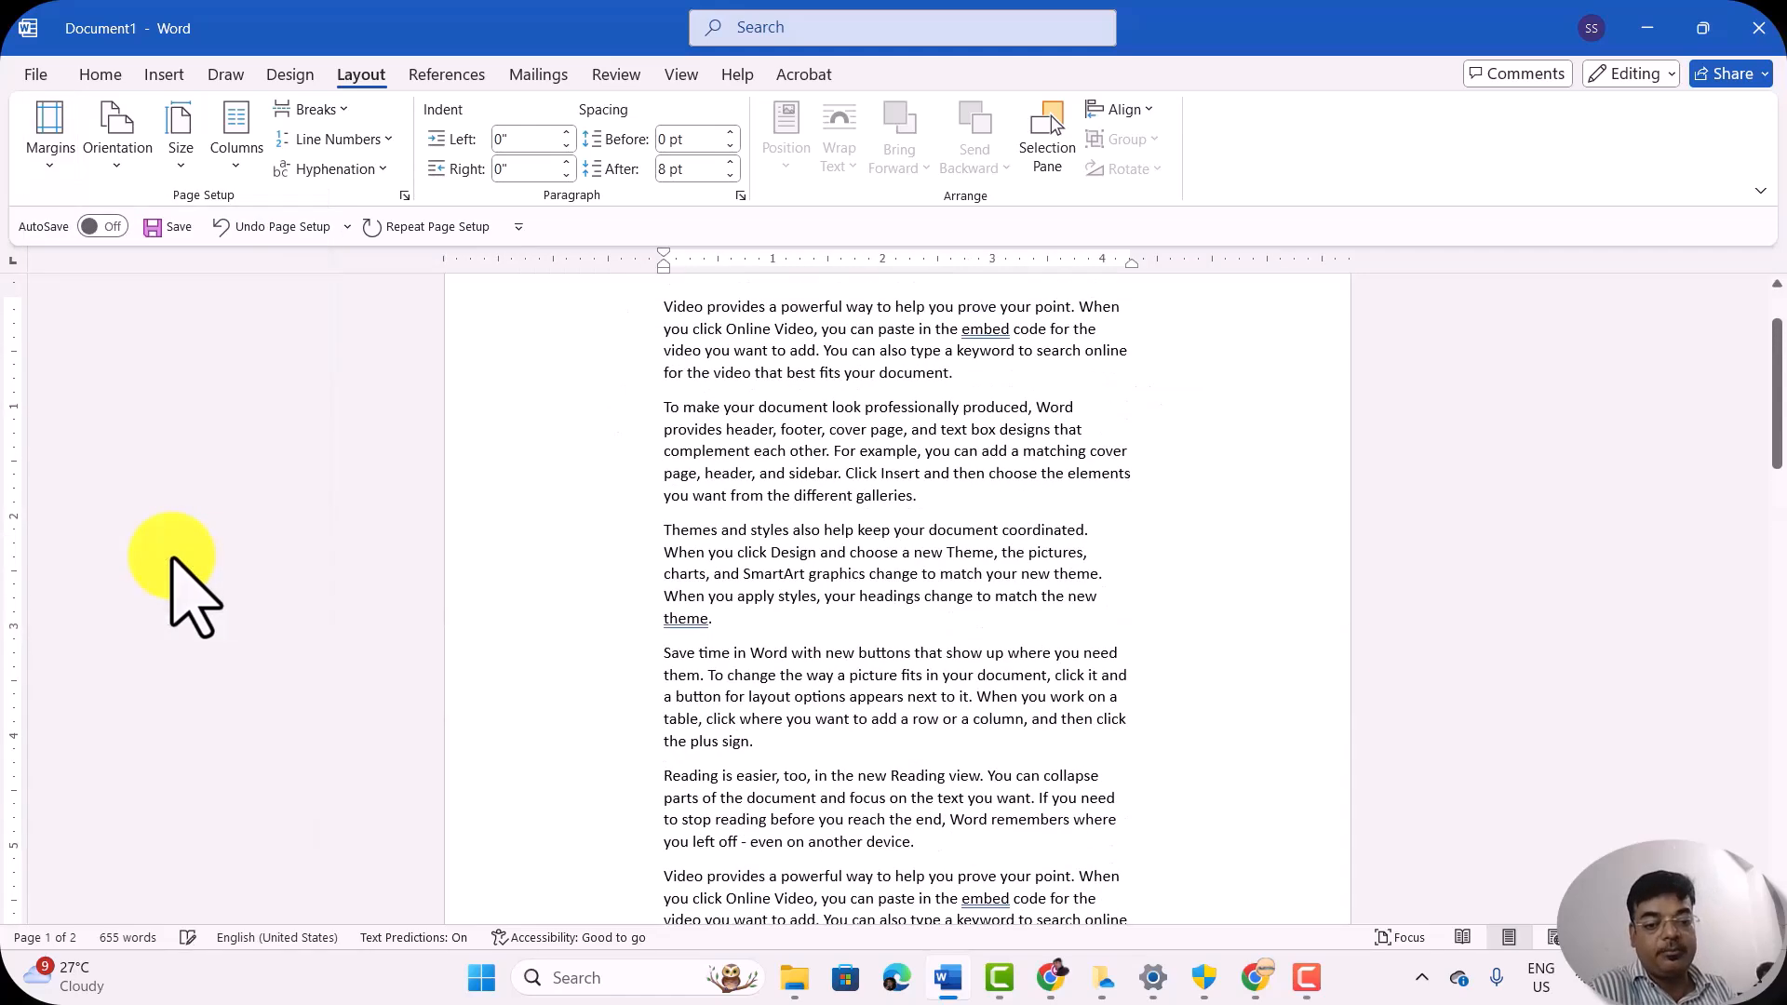
{"action": "scroll", "coordinate": [879, 744], "scroll_direction": "down", "scroll_amount": 8}
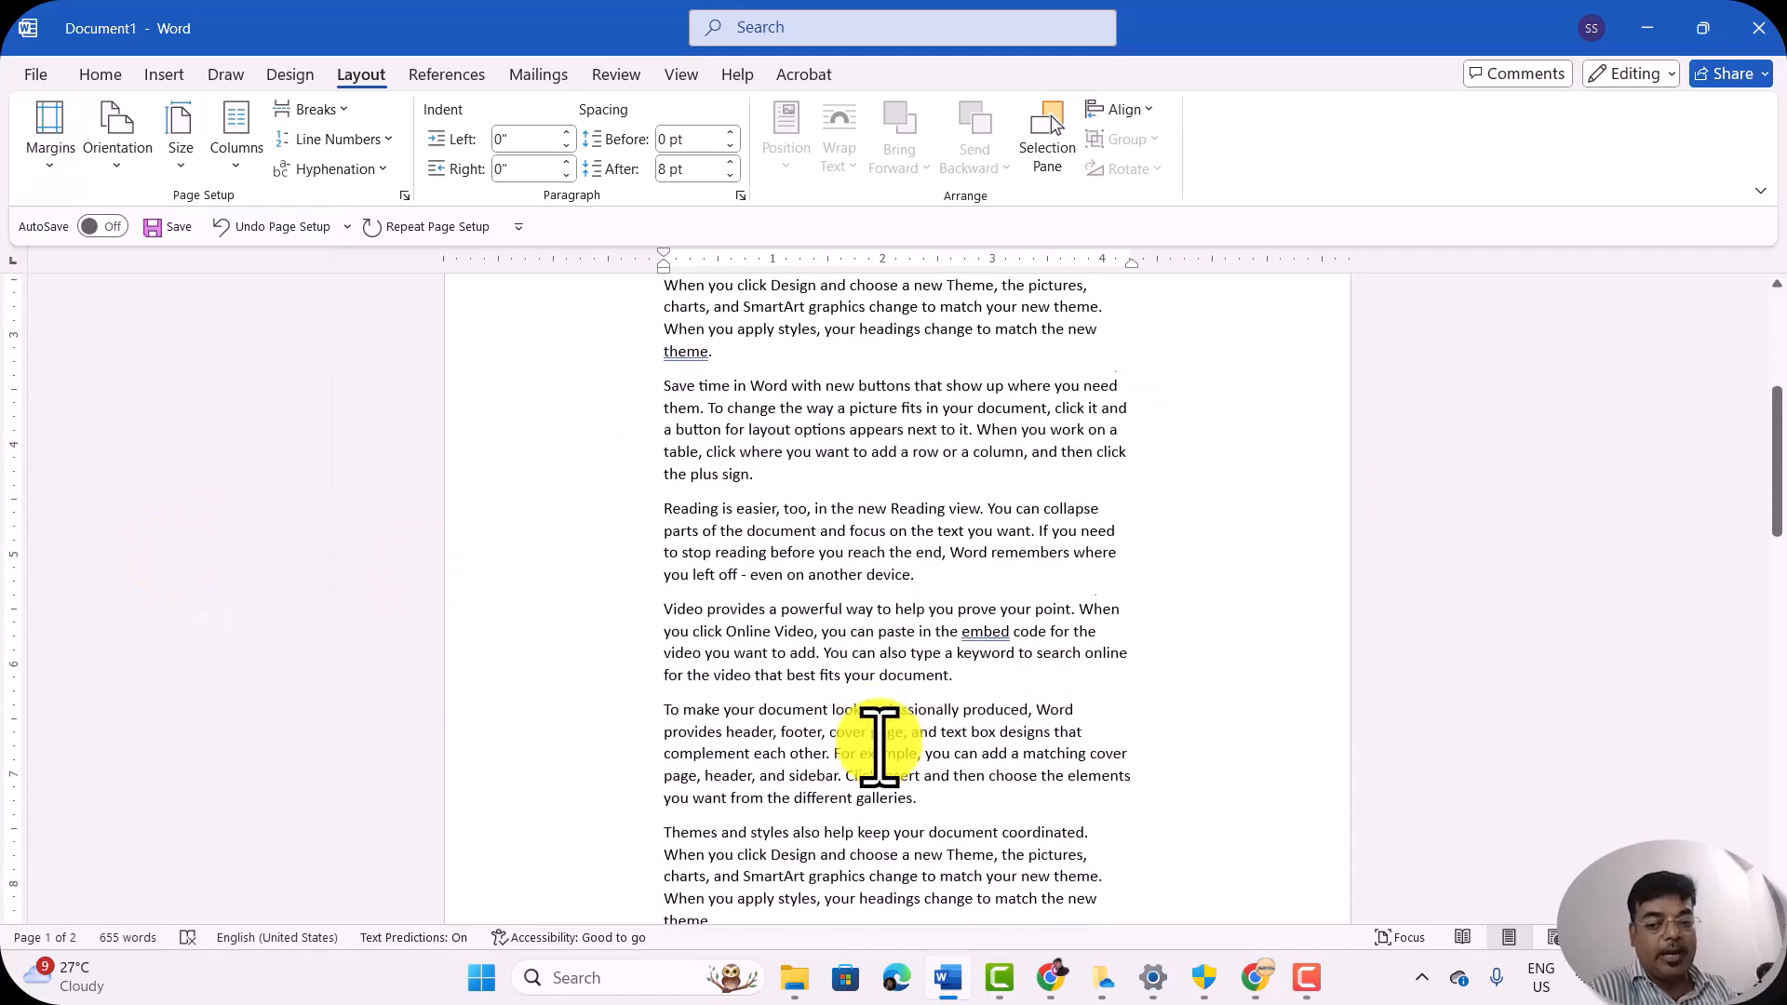
{"action": "scroll", "coordinate": [879, 745], "scroll_direction": "down", "scroll_amount": 10}
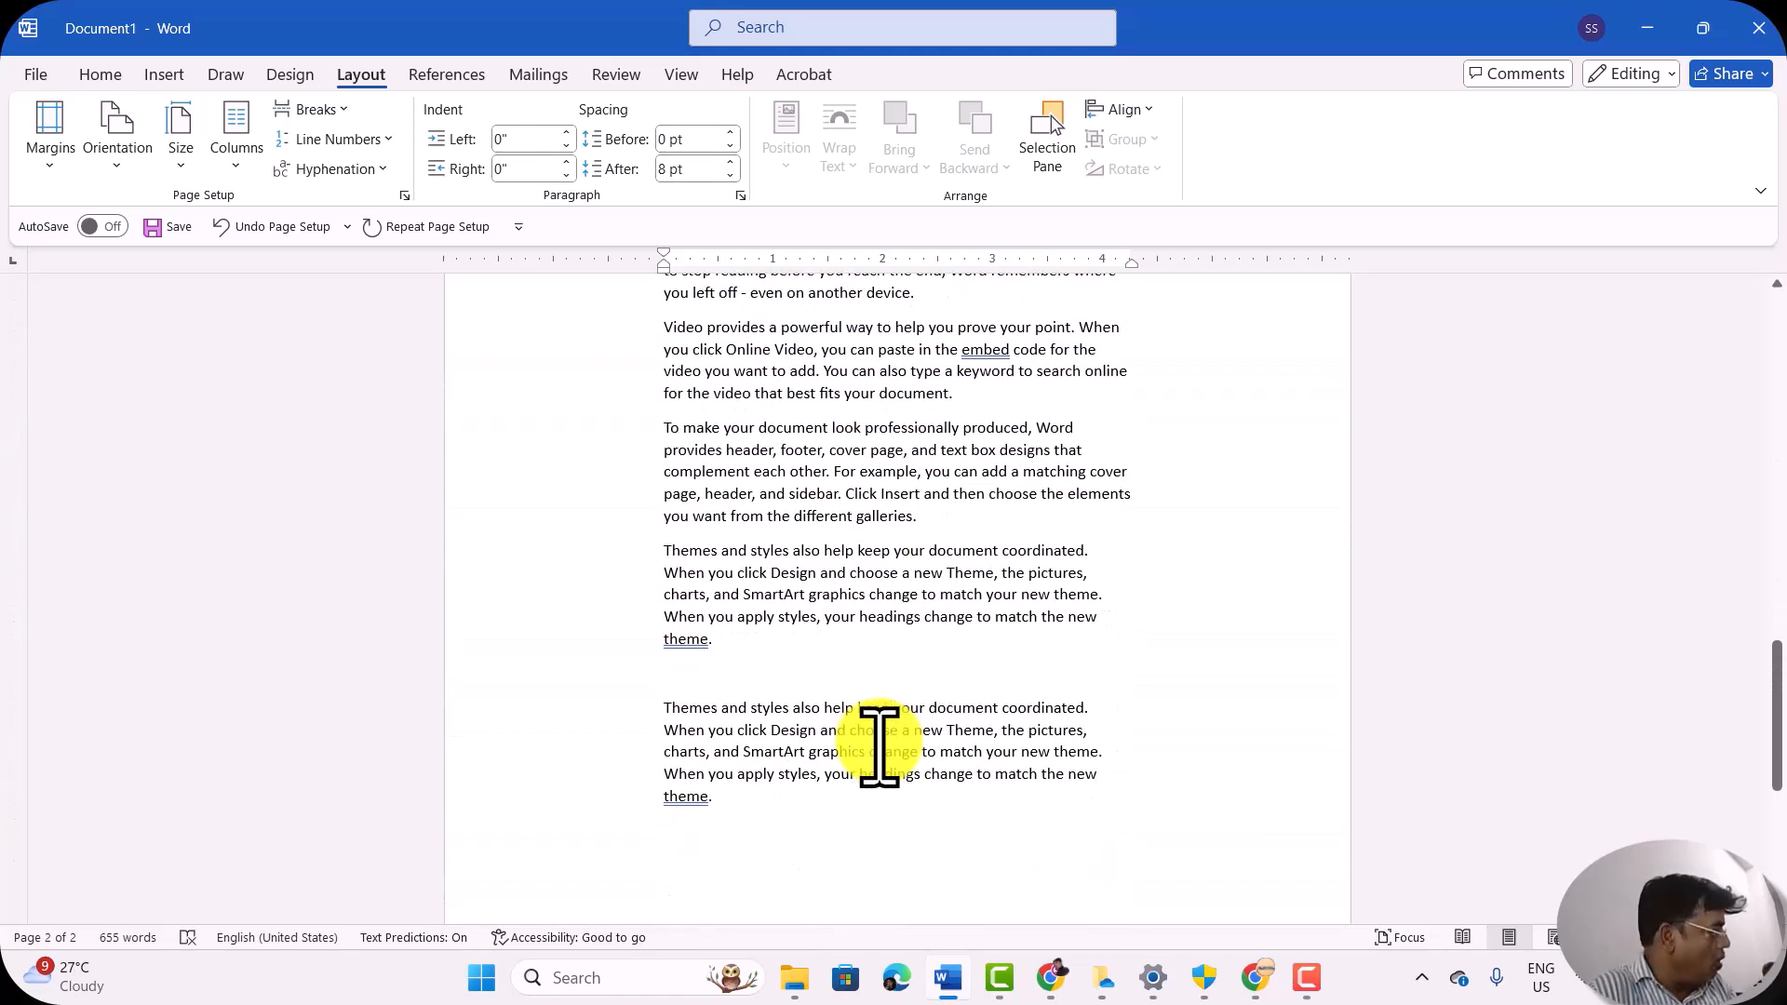
{"action": "scroll", "coordinate": [879, 744], "scroll_direction": "up", "scroll_amount": 4}
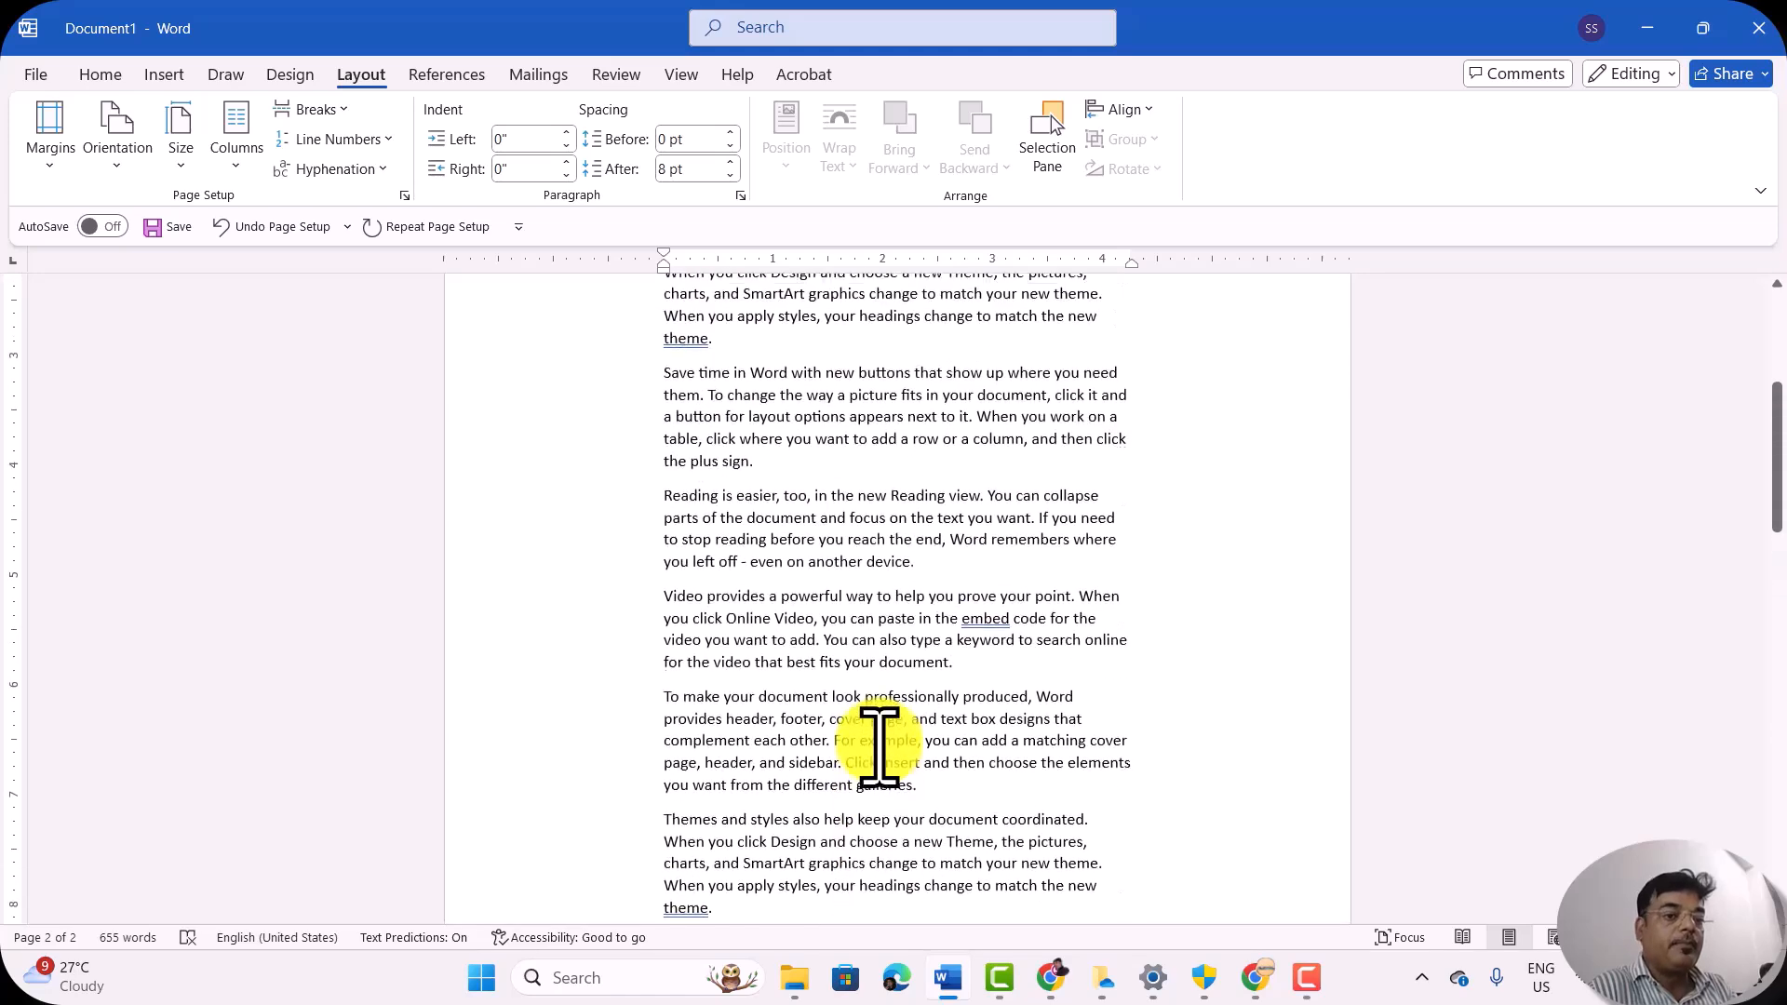
Step: Apply the Mirrored margin preset with 1" top and bottom, 1.25" inside and 1" outside, and compare the text position on both pages
{"action": "left_click", "coordinate": [50, 135]}
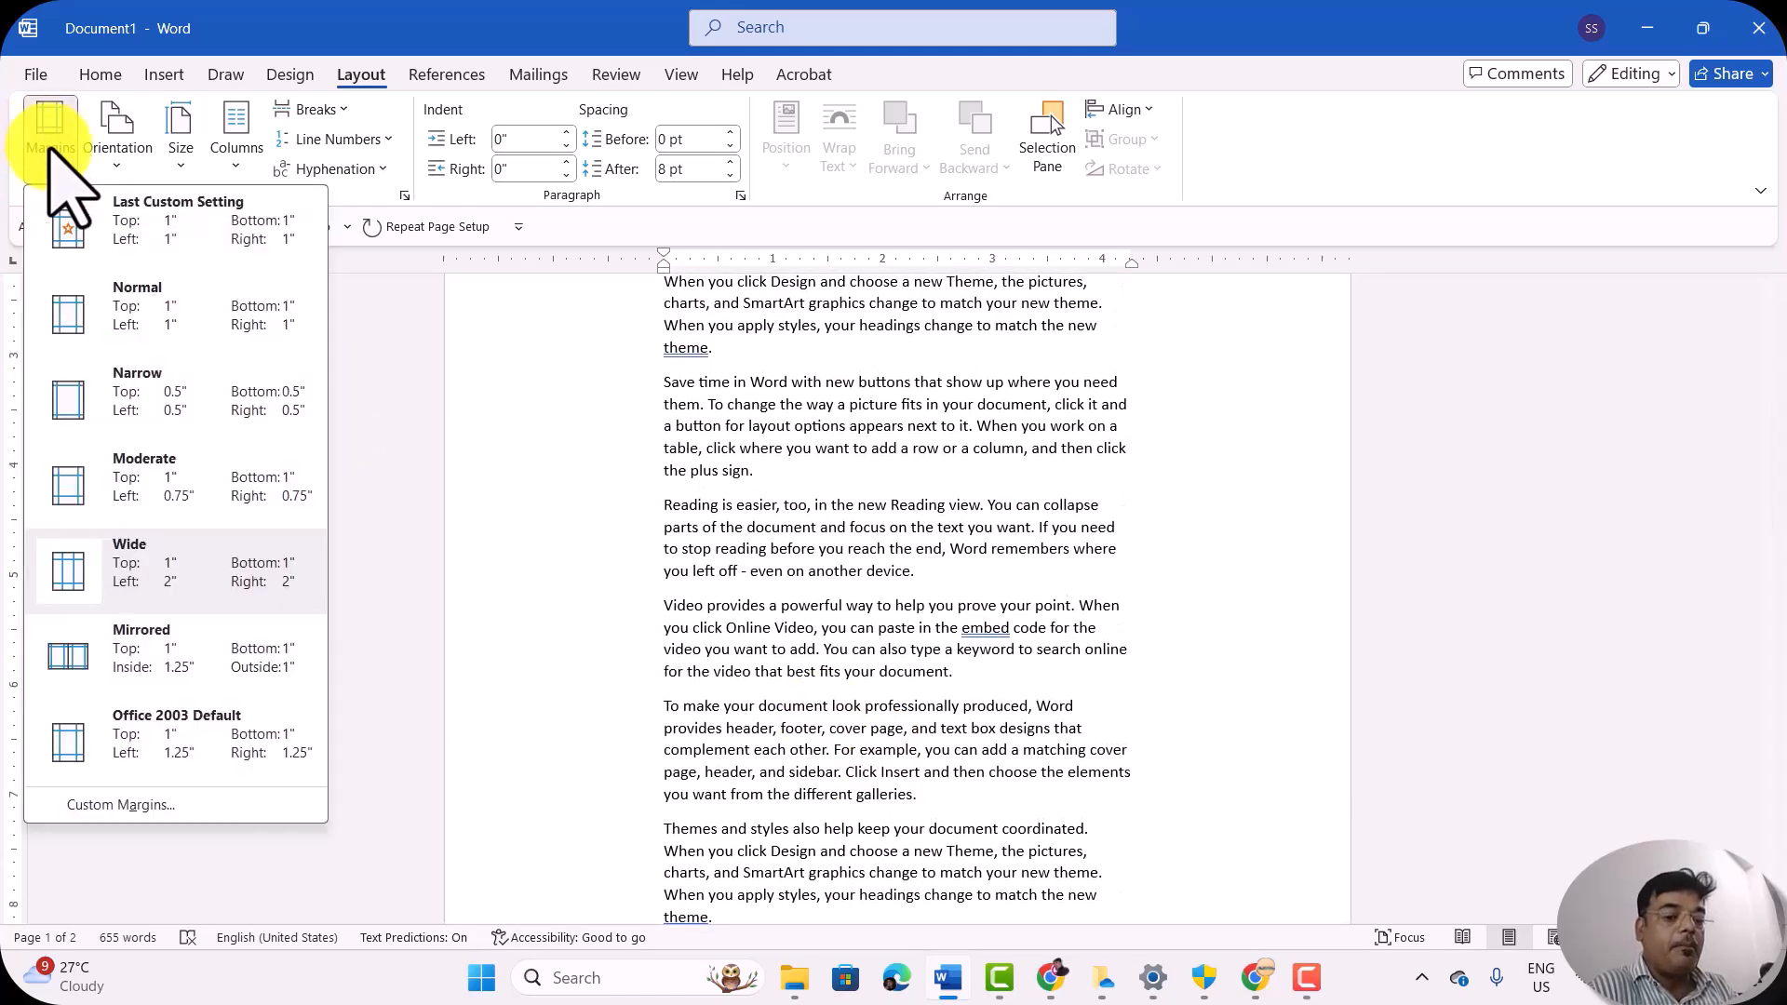
{"action": "left_click", "coordinate": [186, 653]}
{"action": "scroll", "coordinate": [924, 757], "scroll_direction": "down", "scroll_amount": 3}
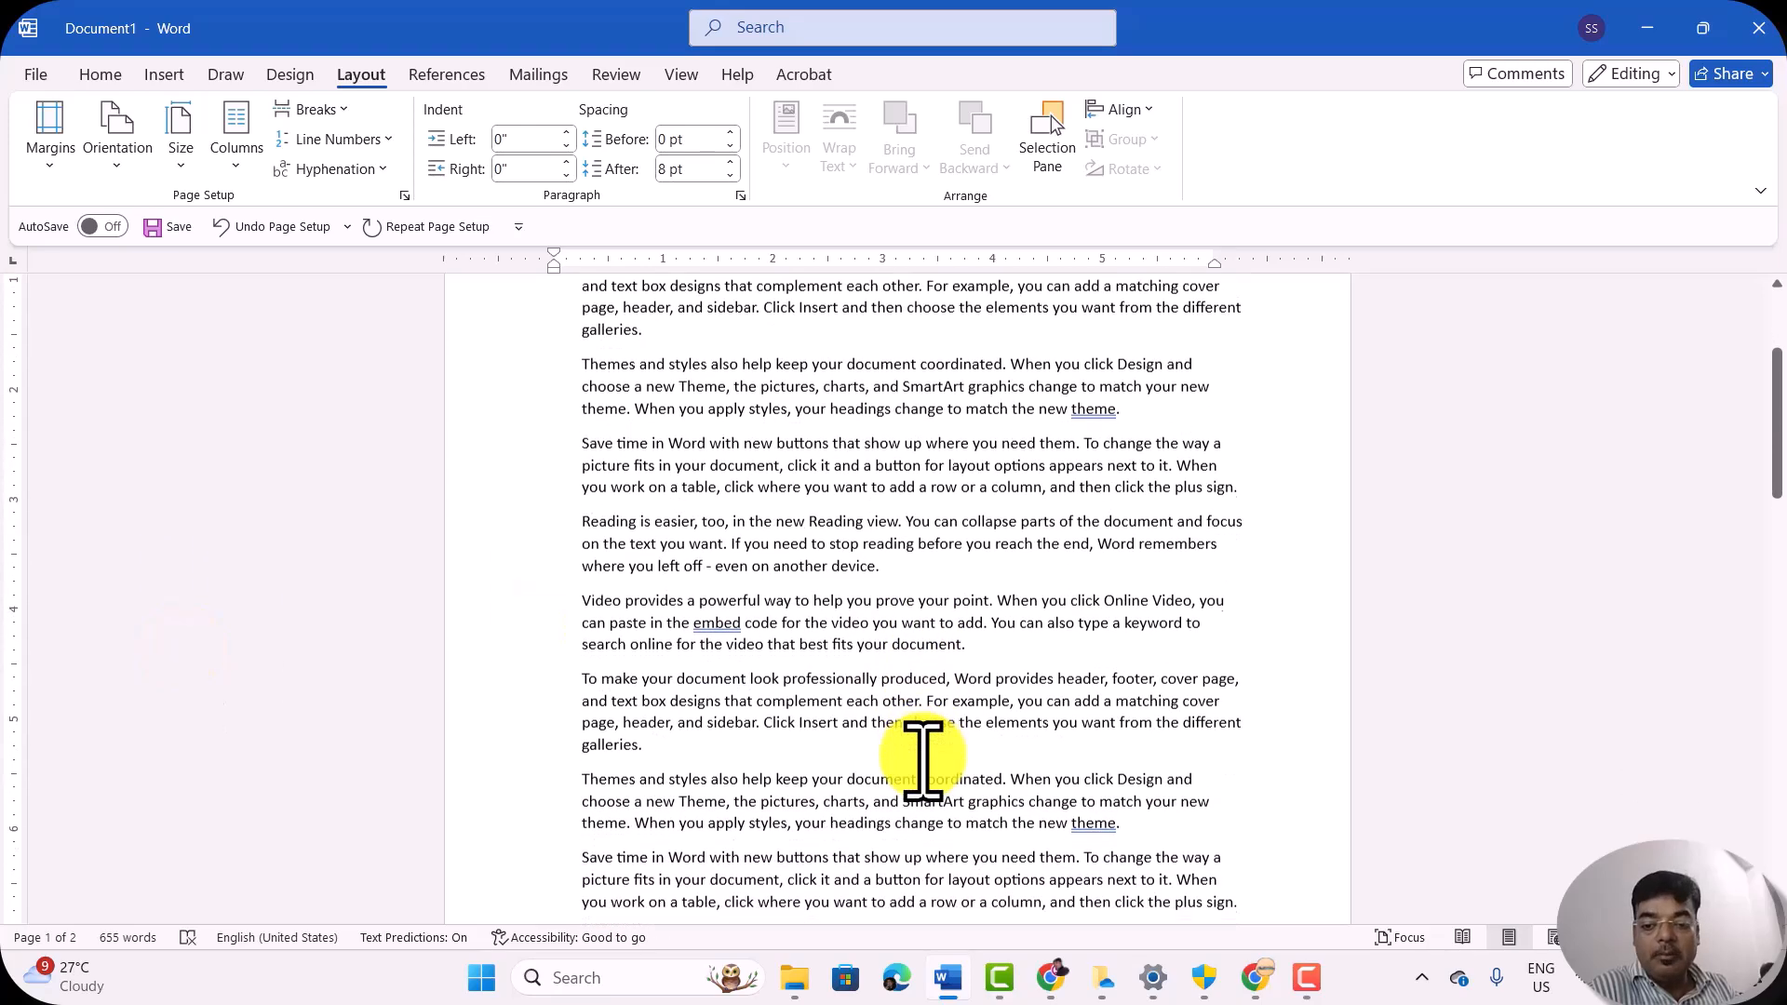
{"action": "scroll", "coordinate": [924, 757], "scroll_direction": "down", "scroll_amount": 5}
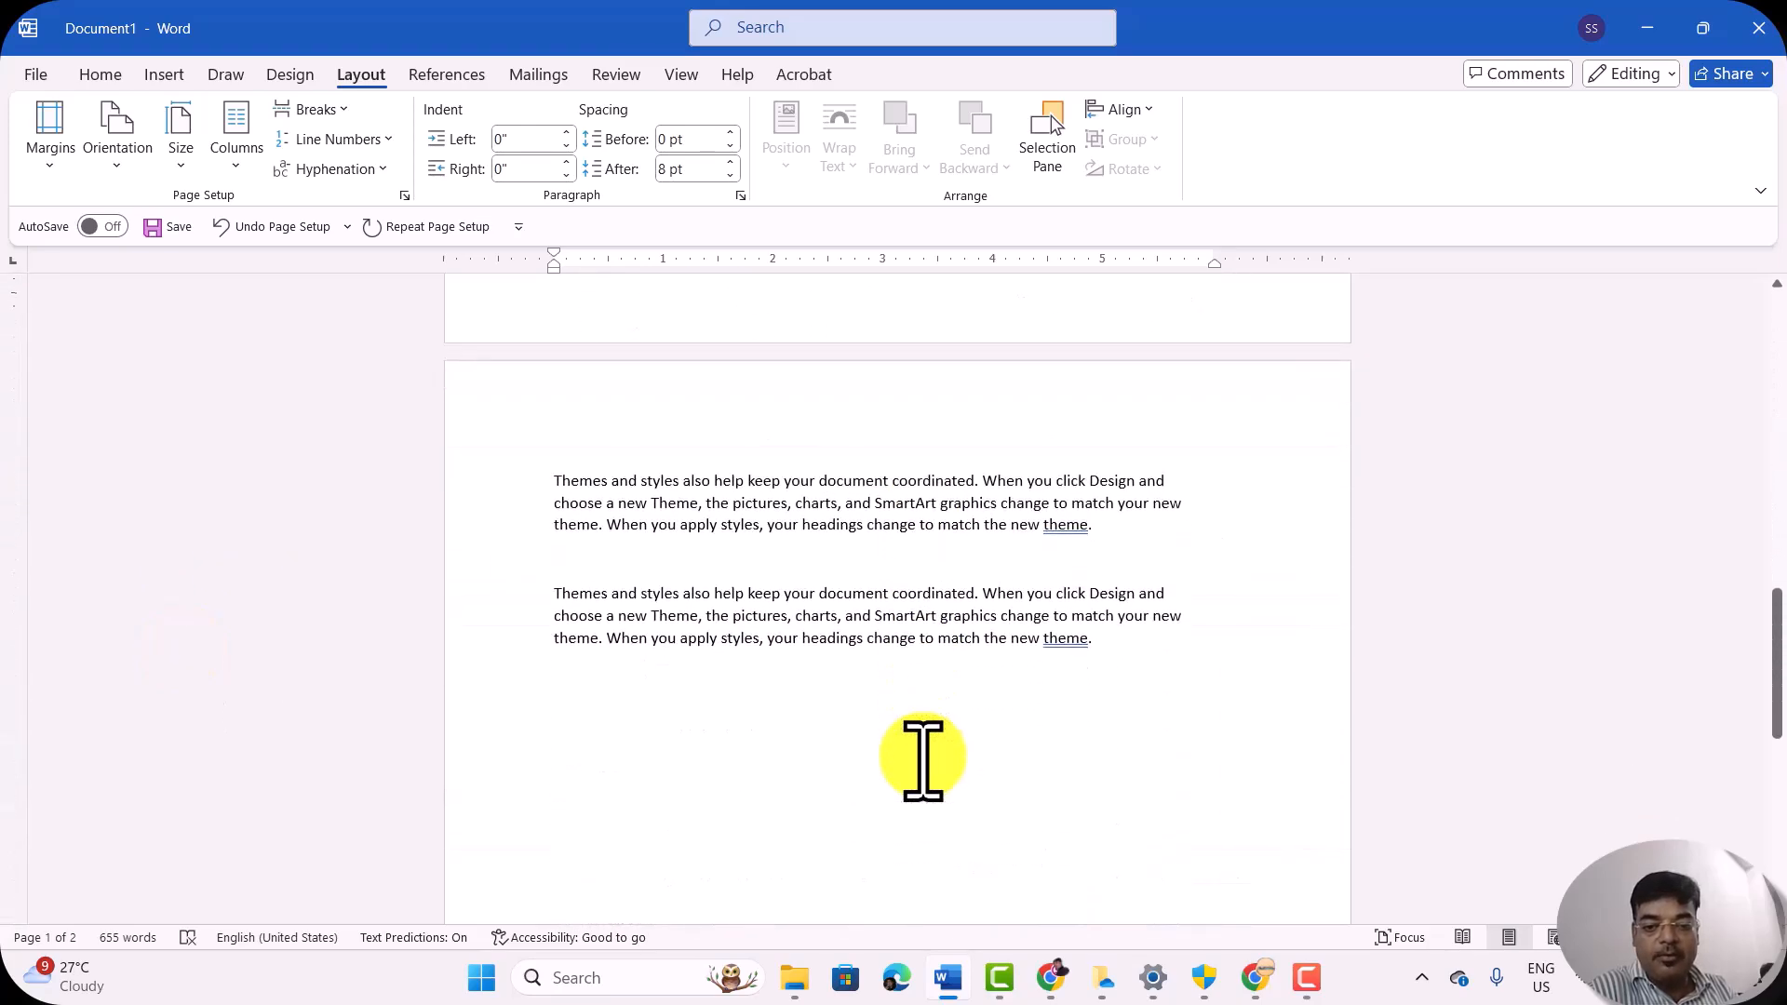
{"action": "scroll", "coordinate": [924, 757], "scroll_direction": "up", "scroll_amount": 8}
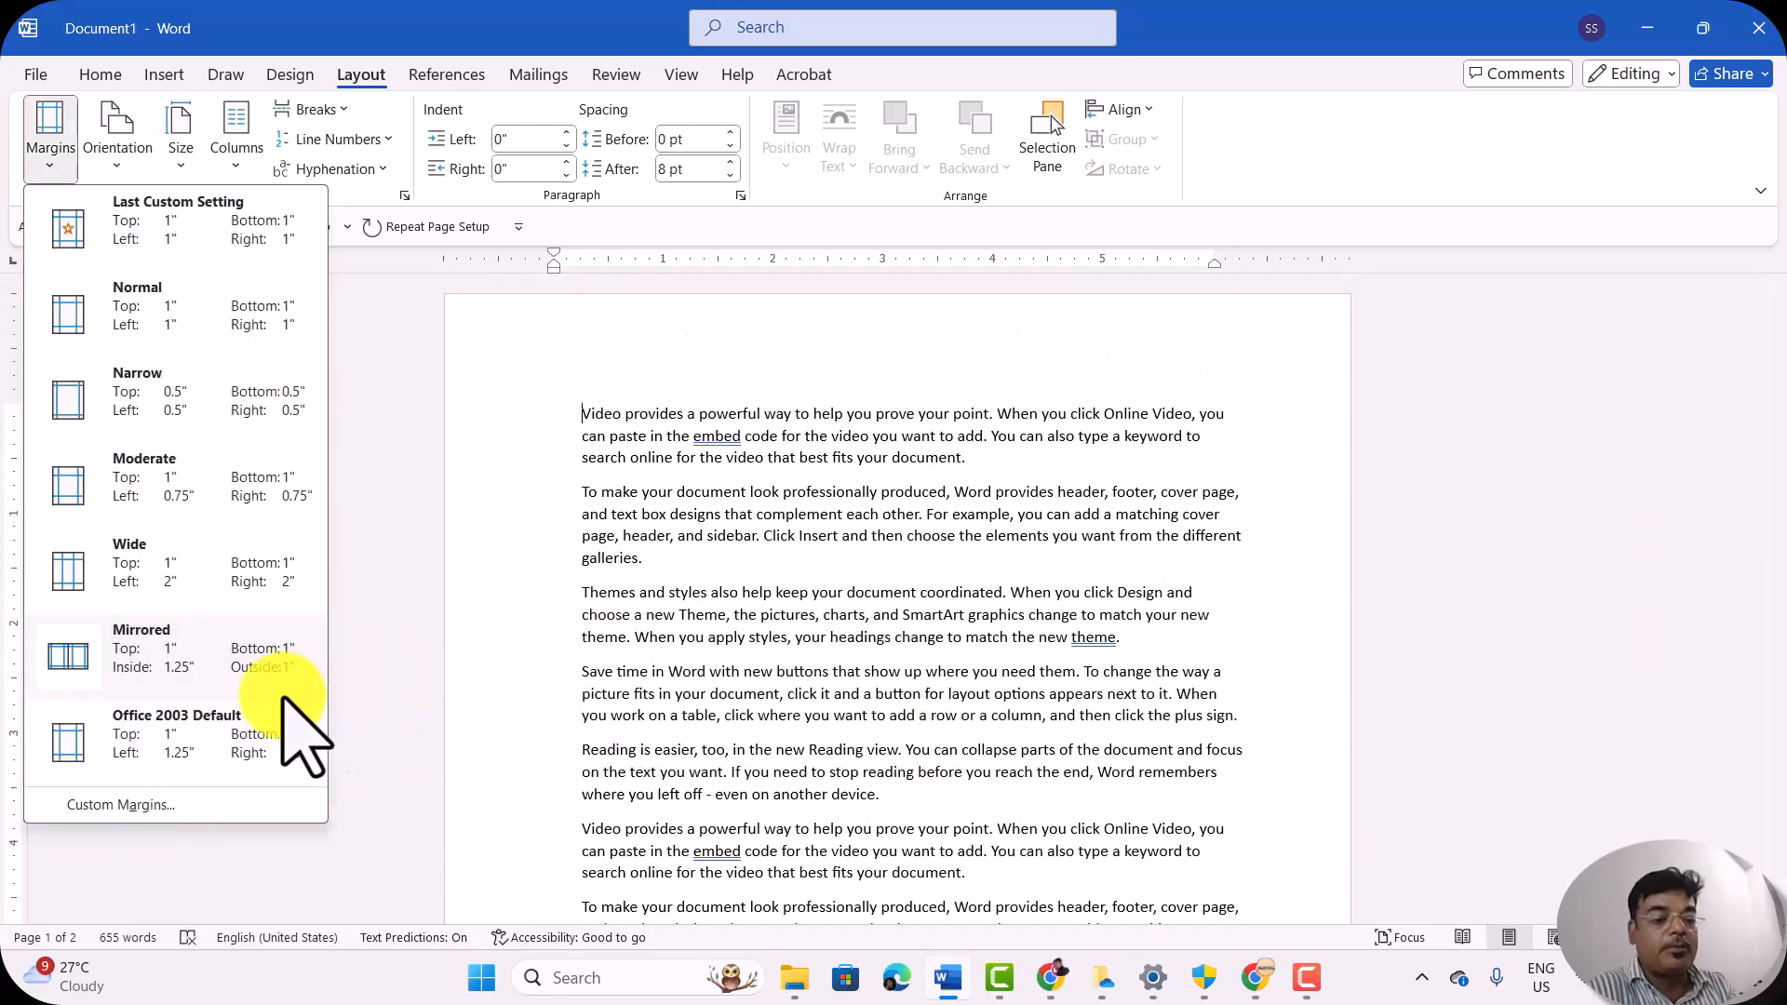
{"action": "left_click", "coordinate": [578, 400]}
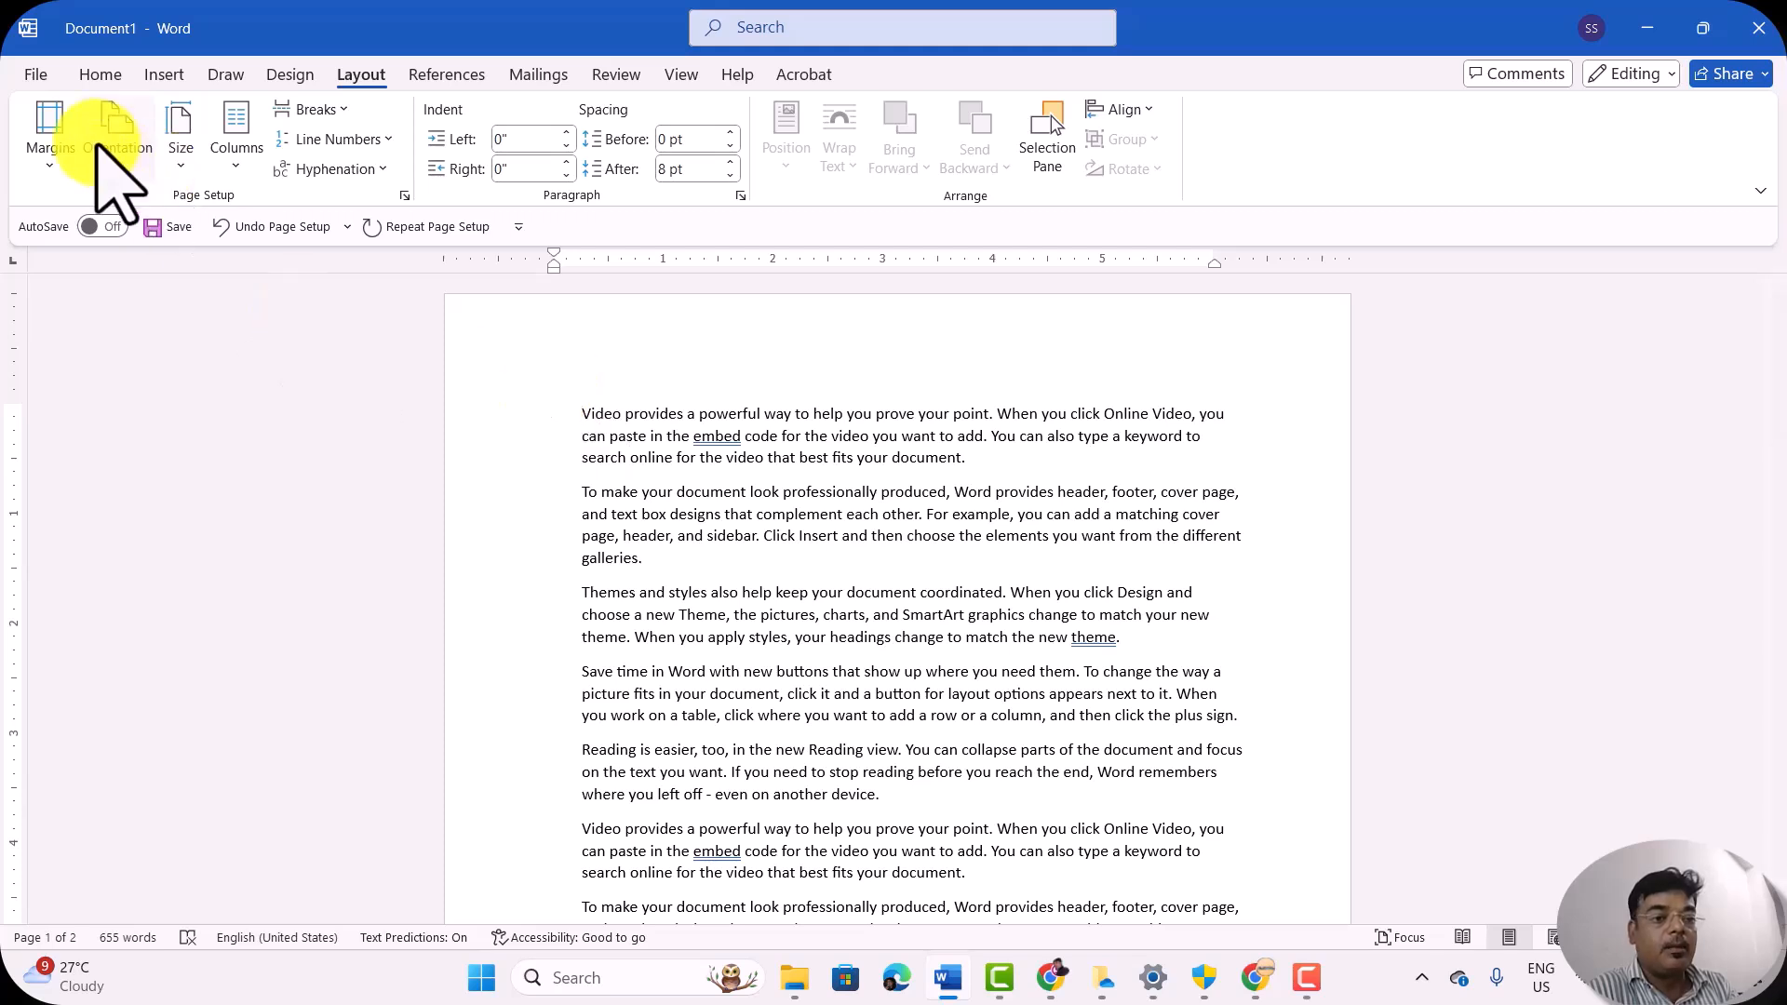
Step: Apply the Office 2003 Default margin preset with 1" top and bottom and 1.25" left and right
{"action": "left_click", "coordinate": [47, 140]}
{"action": "left_click", "coordinate": [116, 745]}
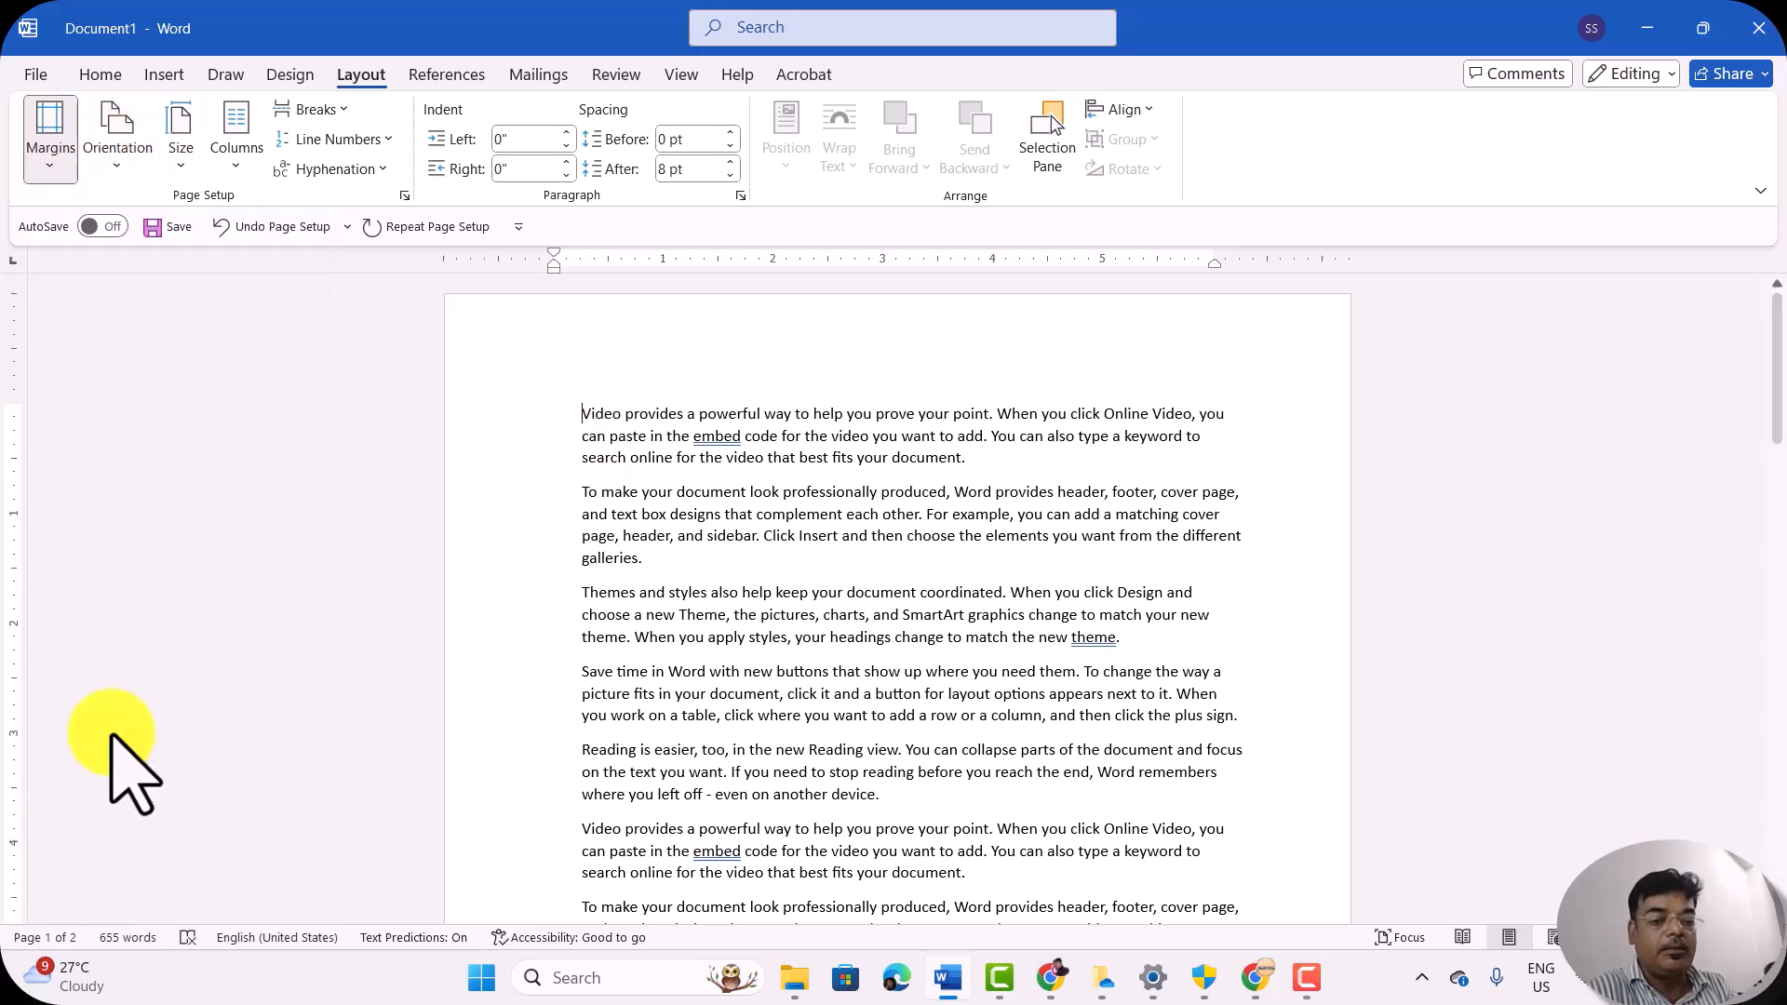
{"action": "scroll", "coordinate": [778, 549], "scroll_direction": "down", "scroll_amount": 1}
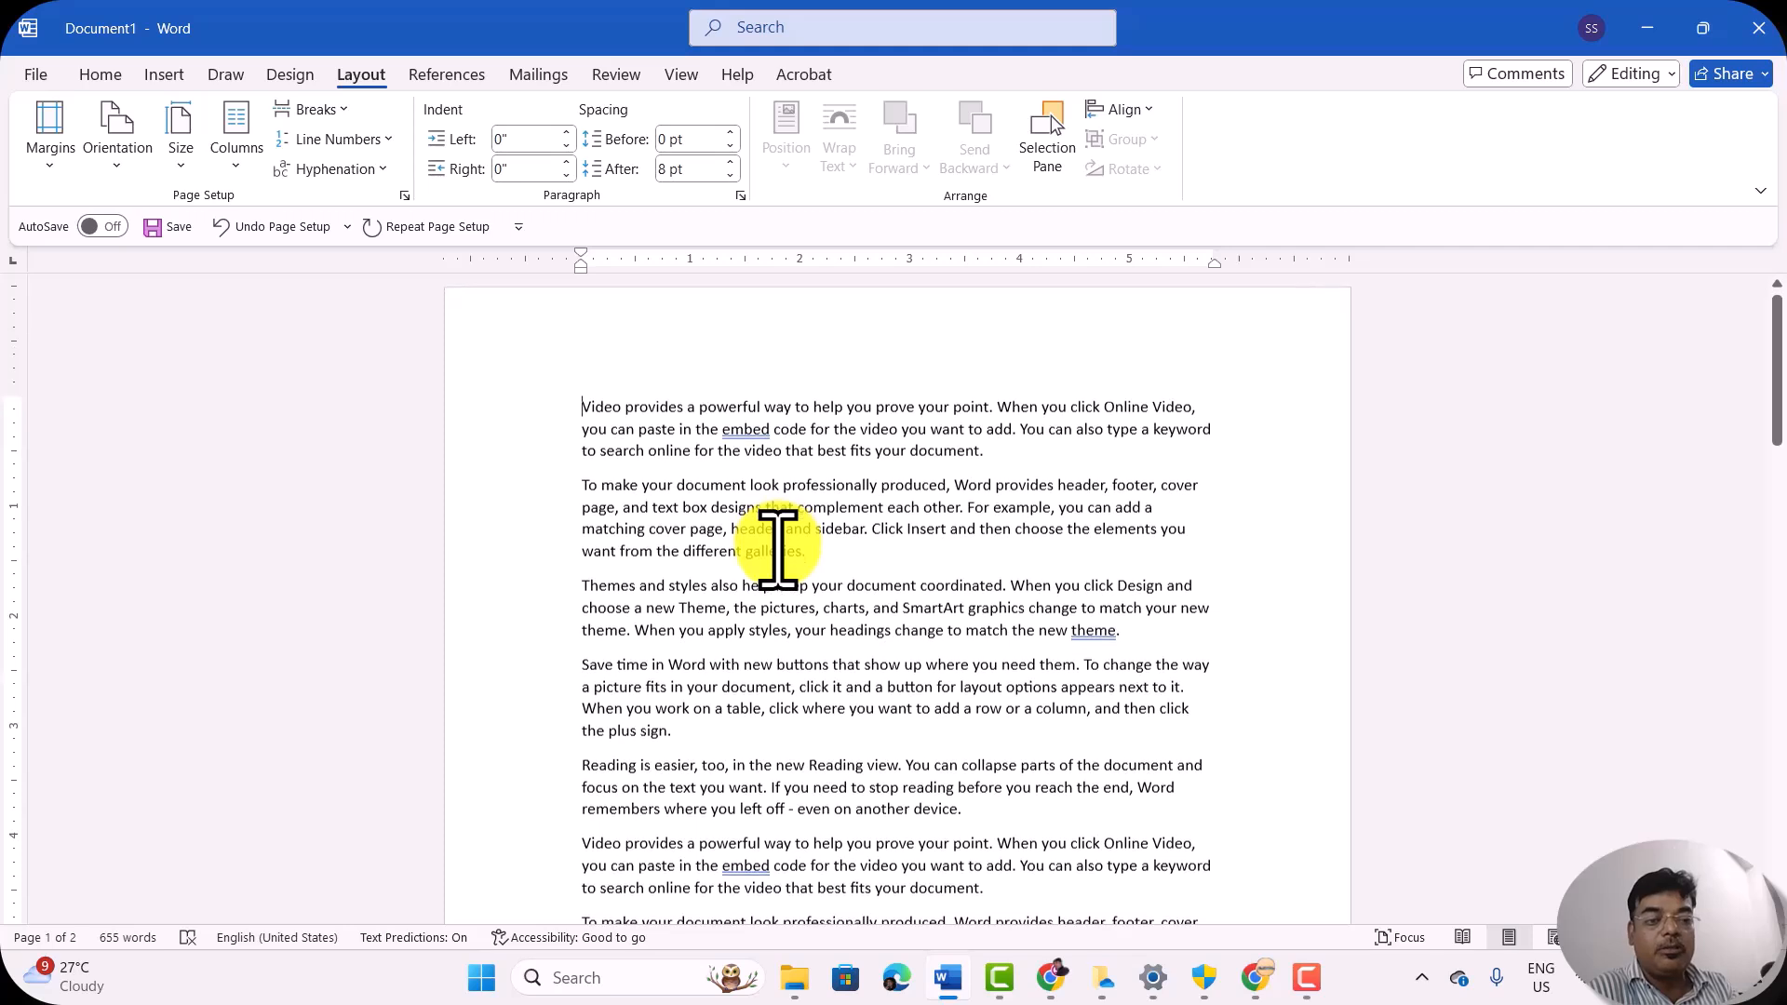
Step: Undo and redo the Office 2003 Default margins repeatedly to compare them with the Mirrored layout, ending with the change undone
{"action": "key", "text": "ctrl+z"}
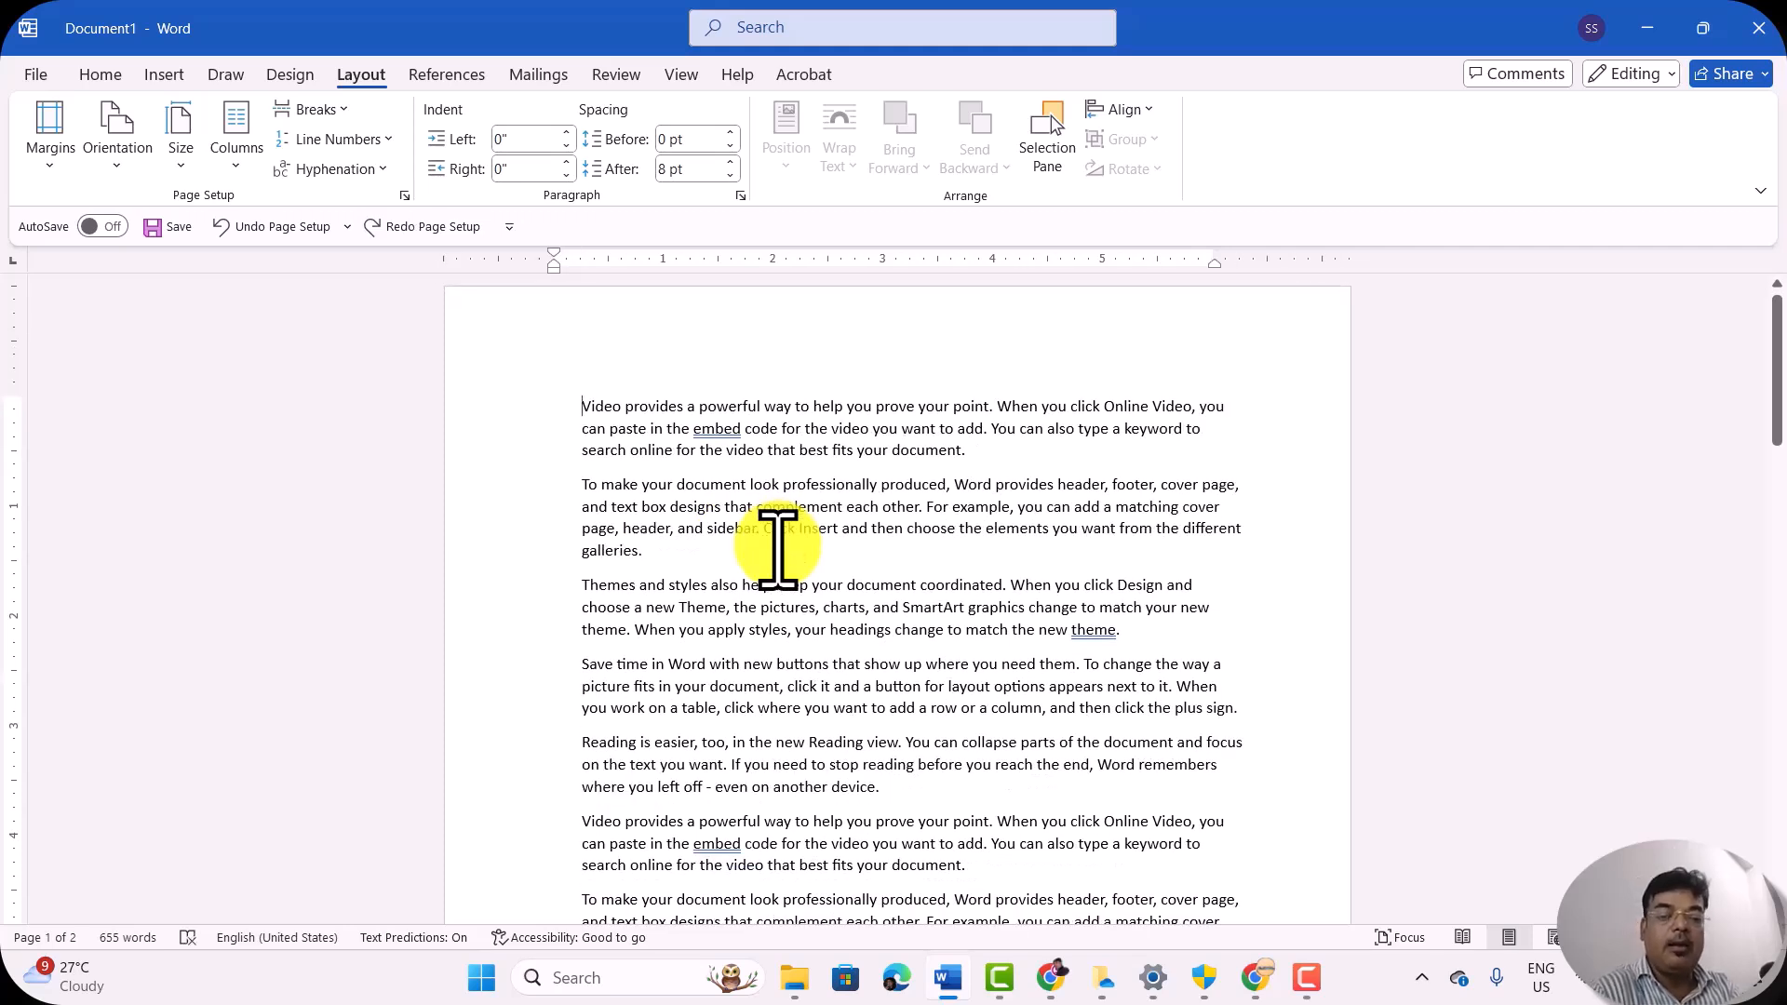
{"action": "key", "text": "ctrl+y"}
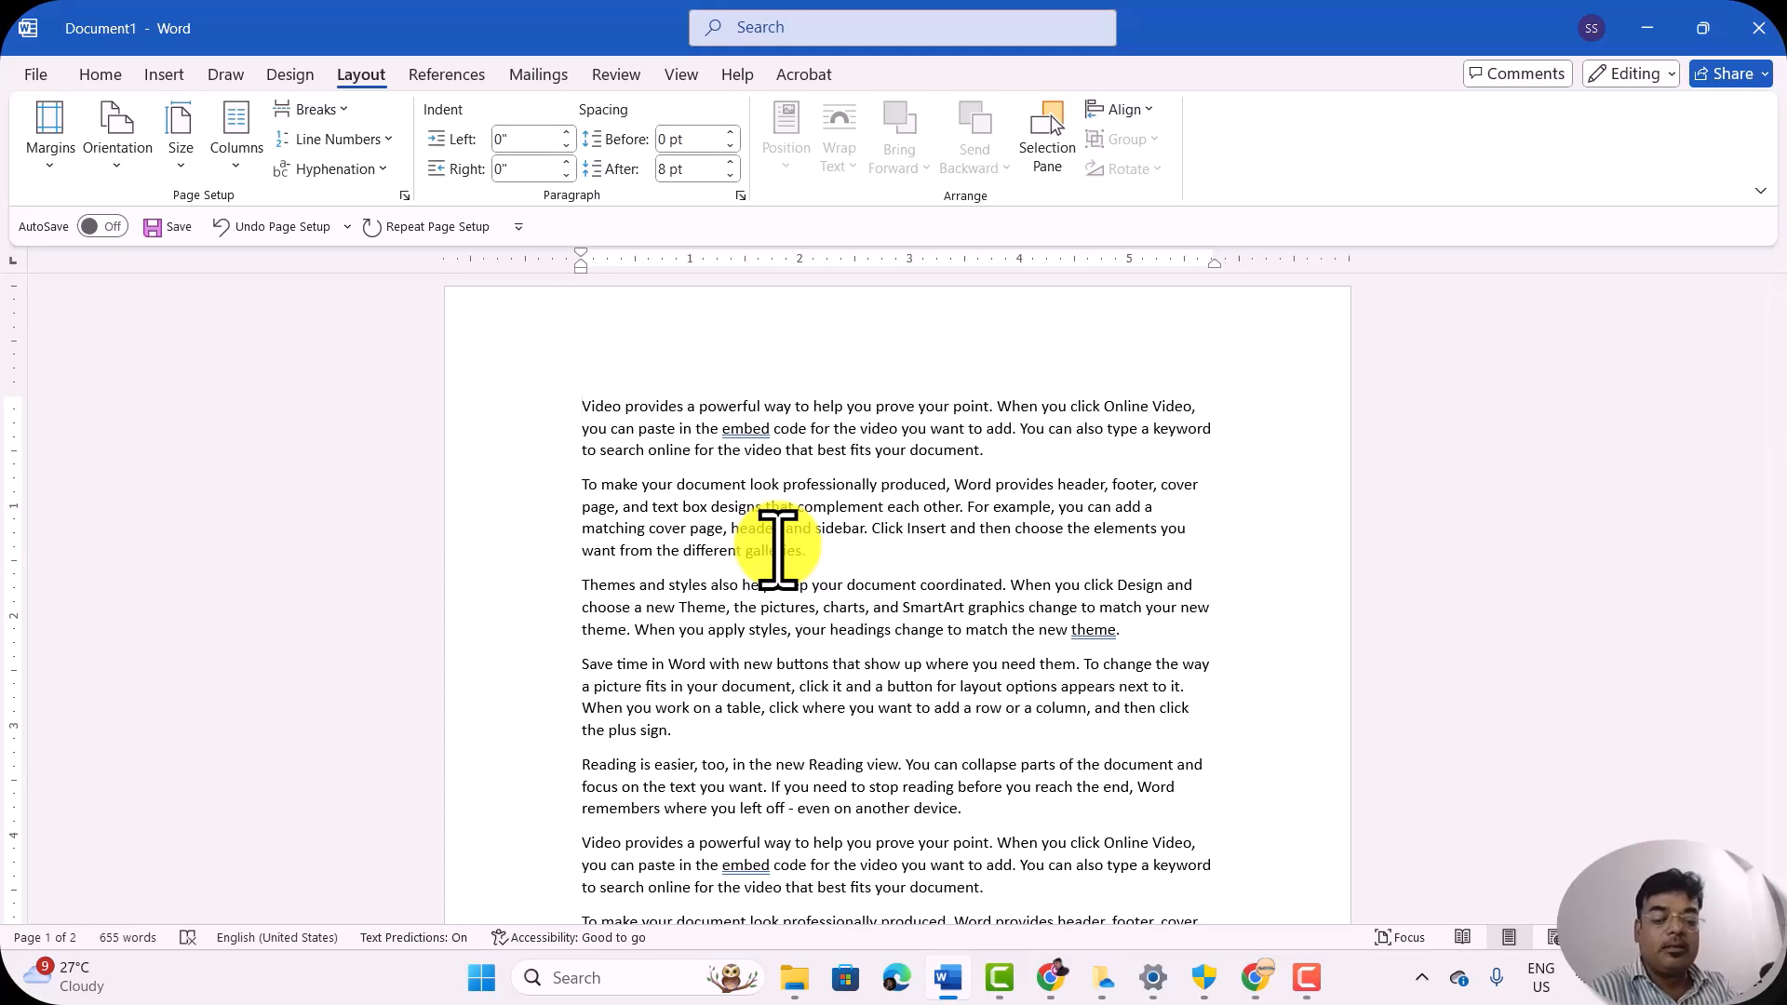
{"action": "key", "text": "ctrl+z"}
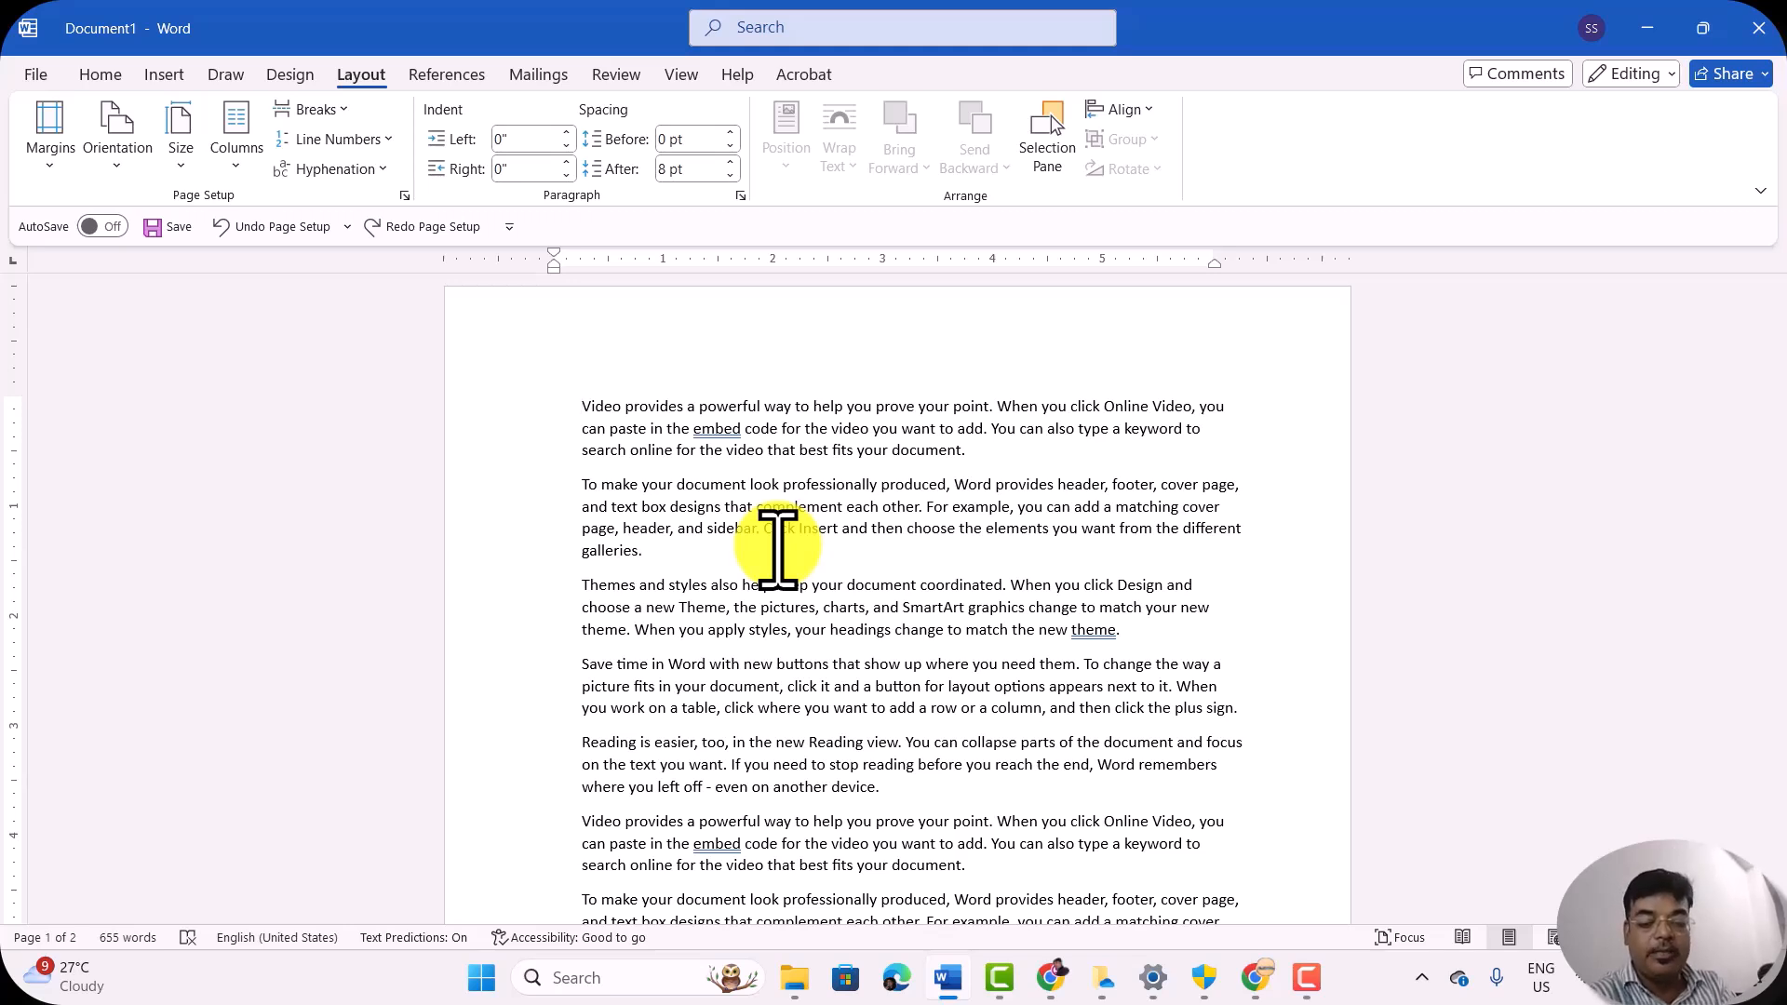
{"action": "key", "text": "ctrl+y"}
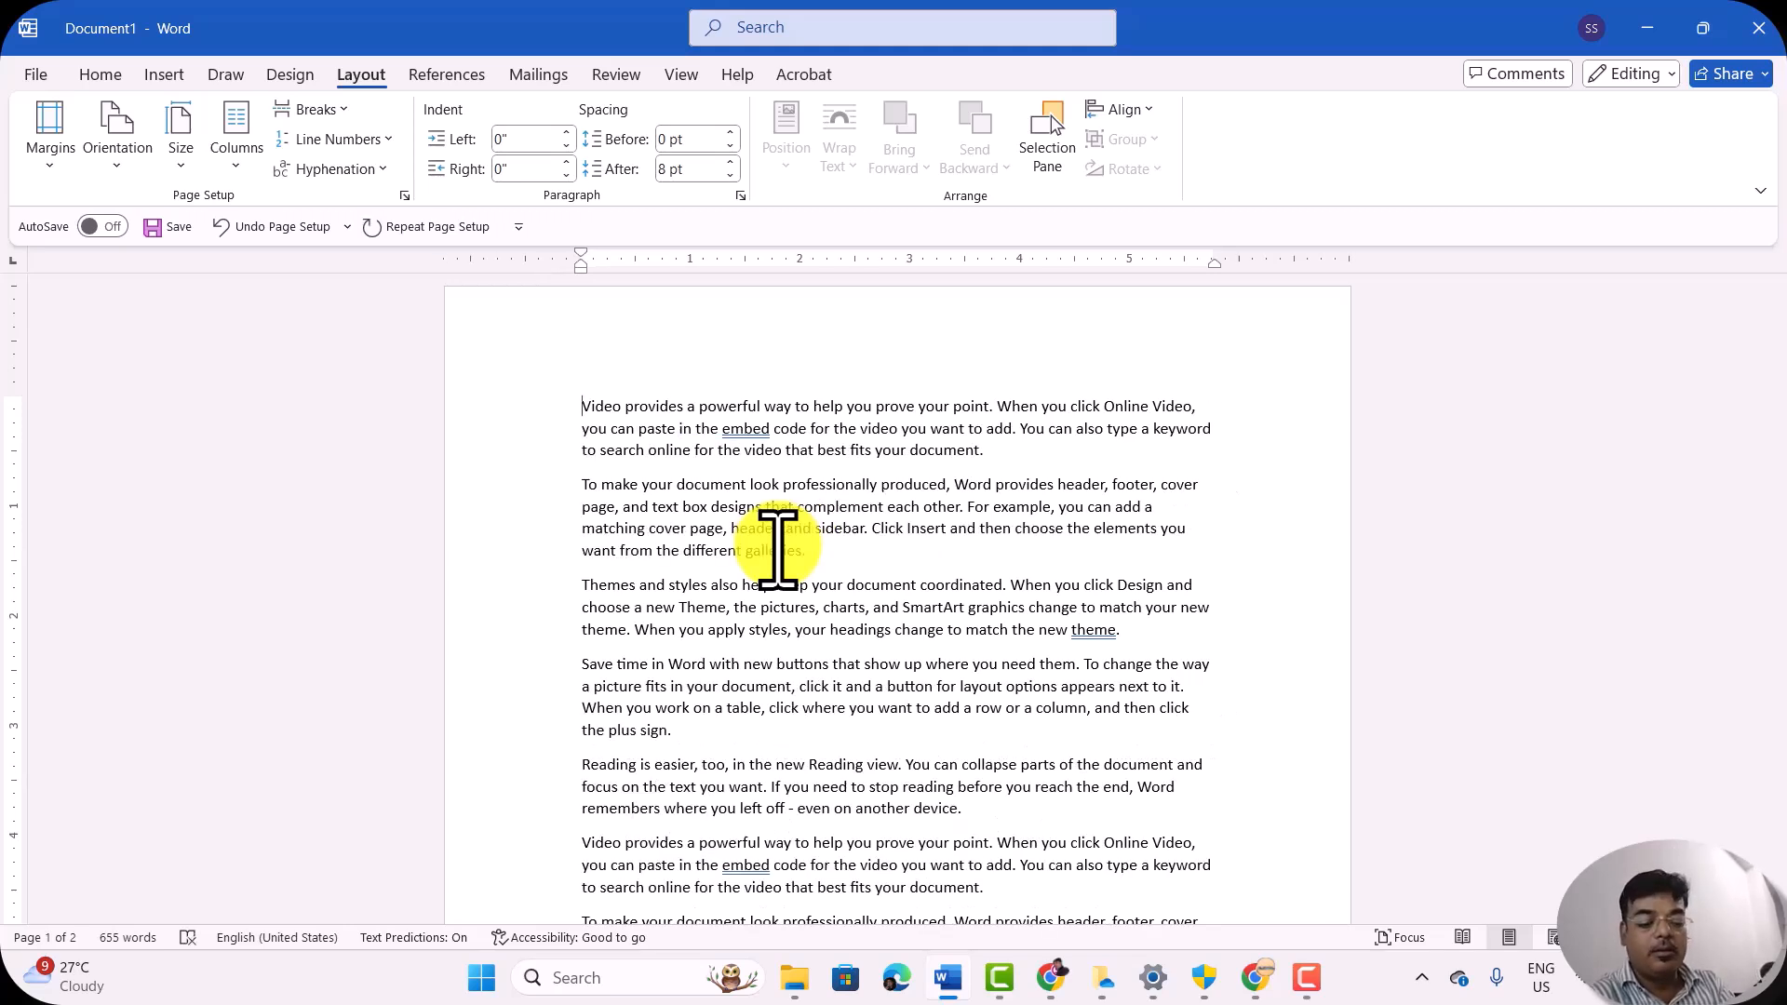
{"action": "key", "text": "ctrl+z"}
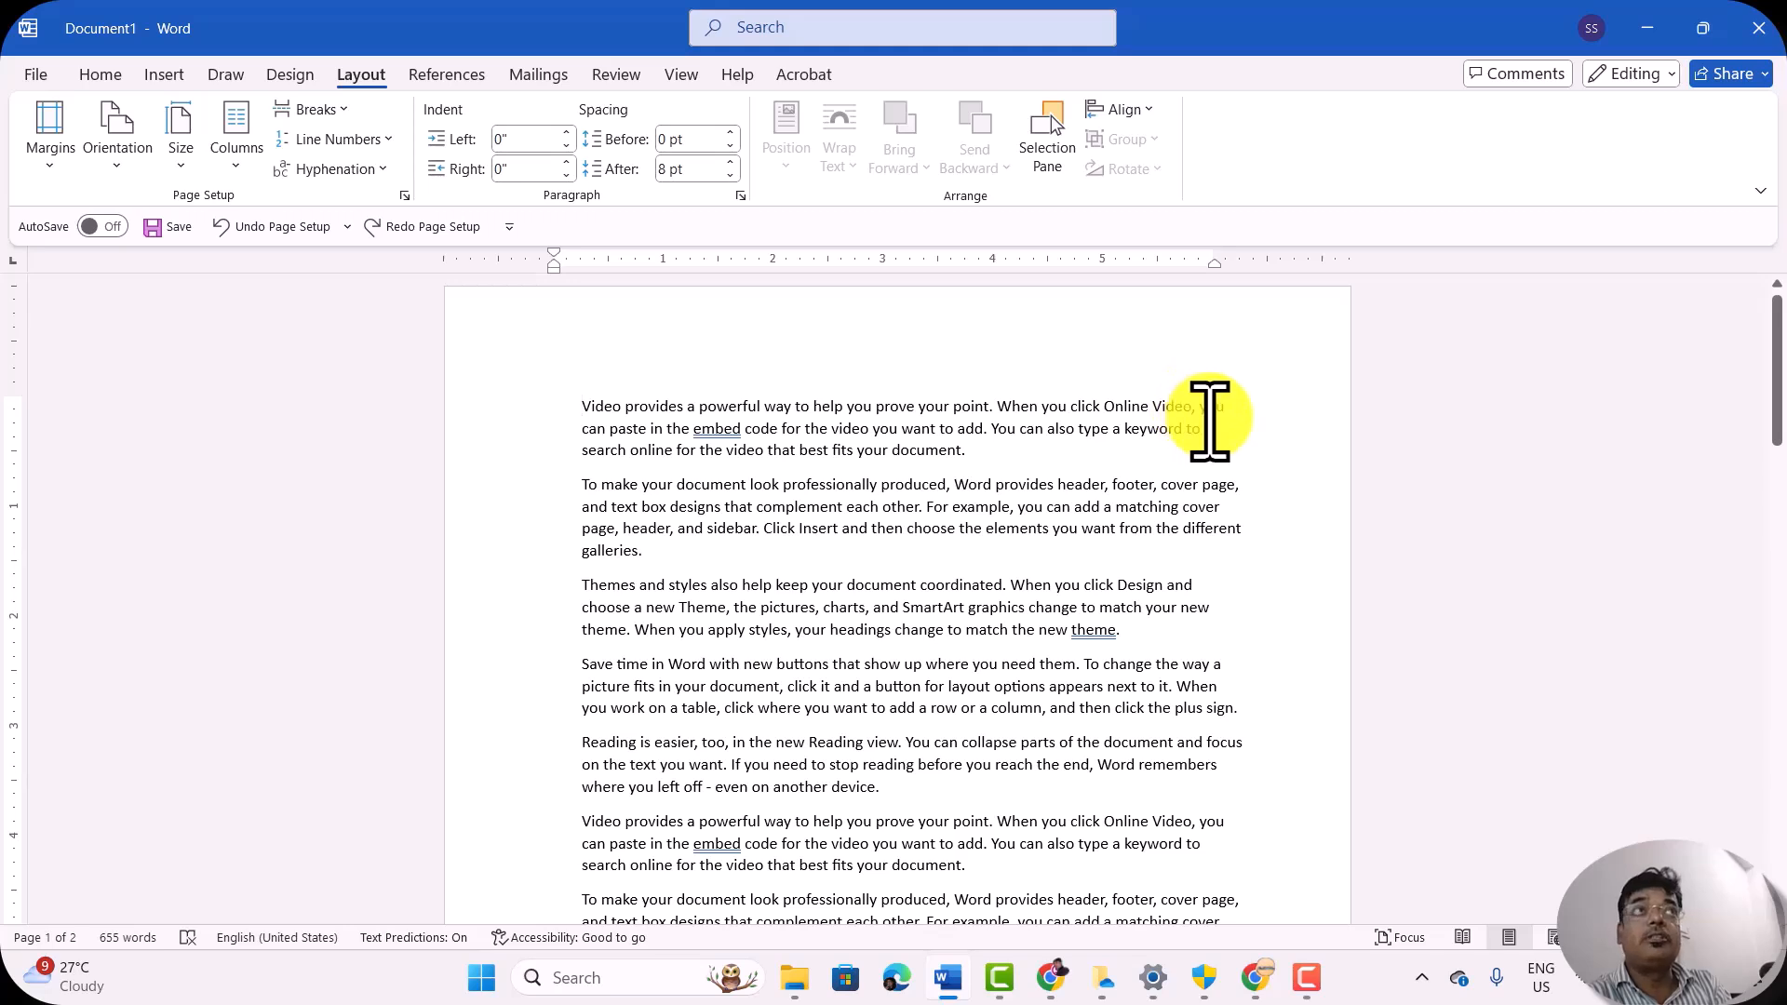
Step: Reapply the Office 2003 Default margin preset, 1" top and bottom and 1.25" left and right, and look over the pages
{"action": "left_click", "coordinate": [57, 160]}
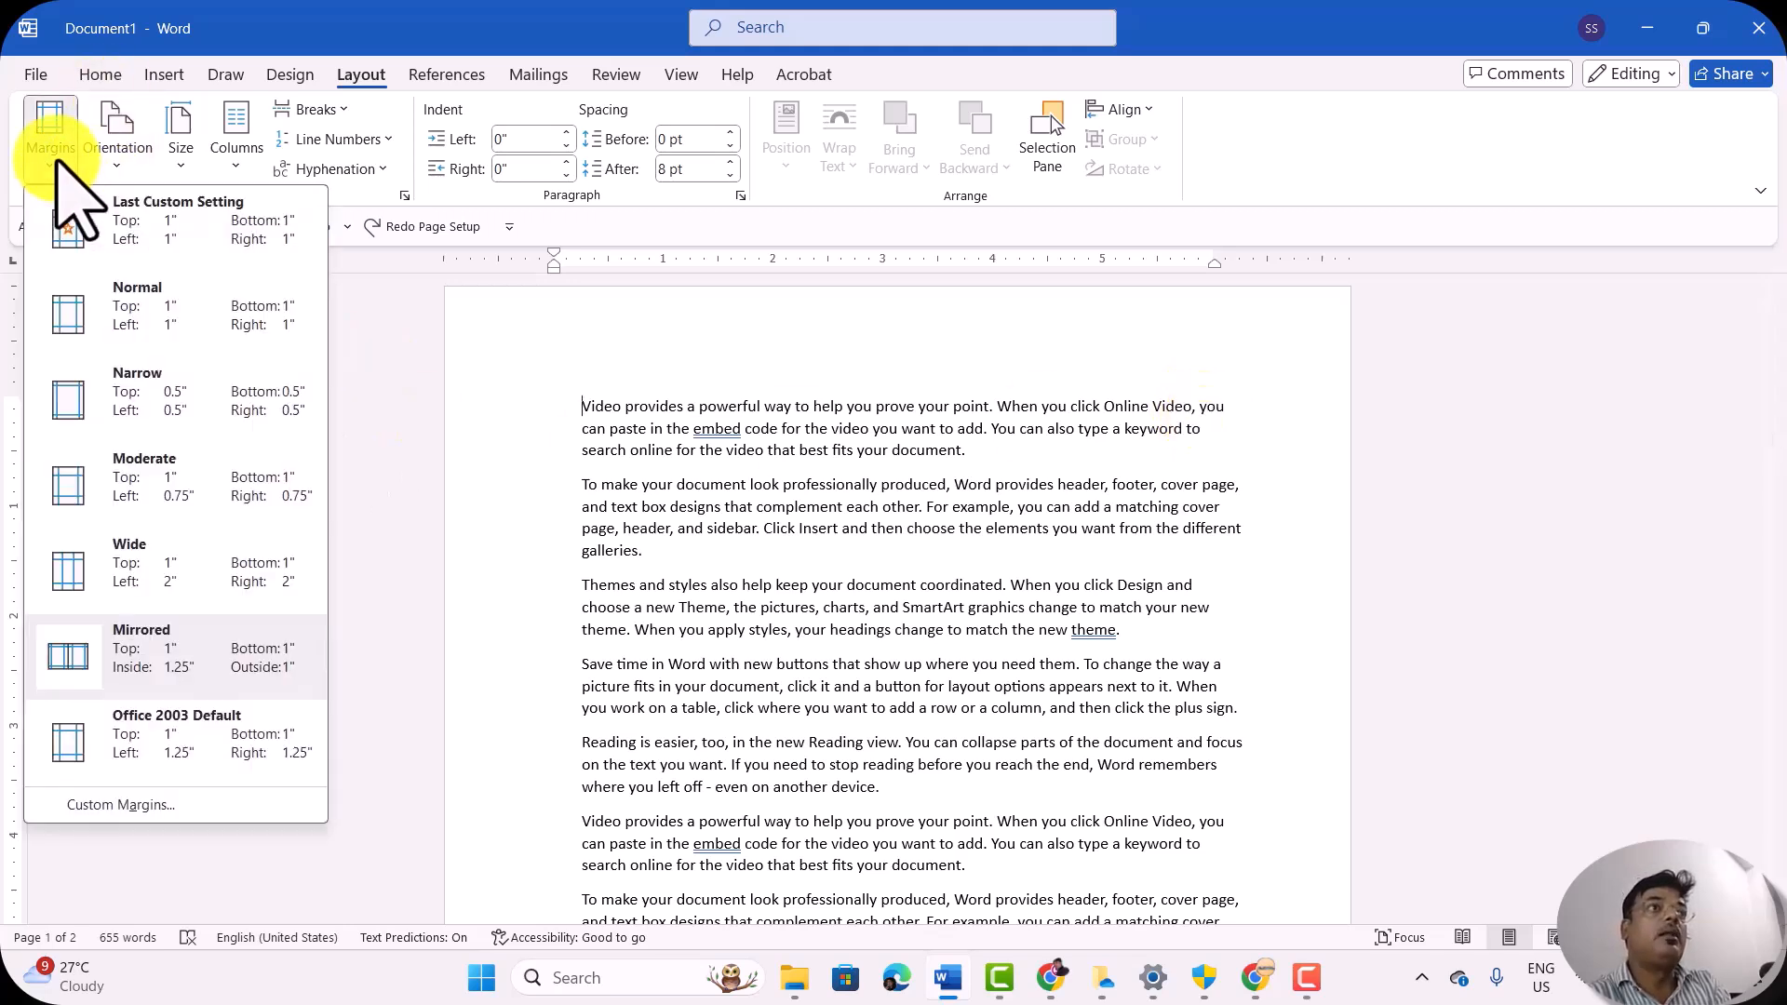
{"action": "left_click", "coordinate": [125, 740]}
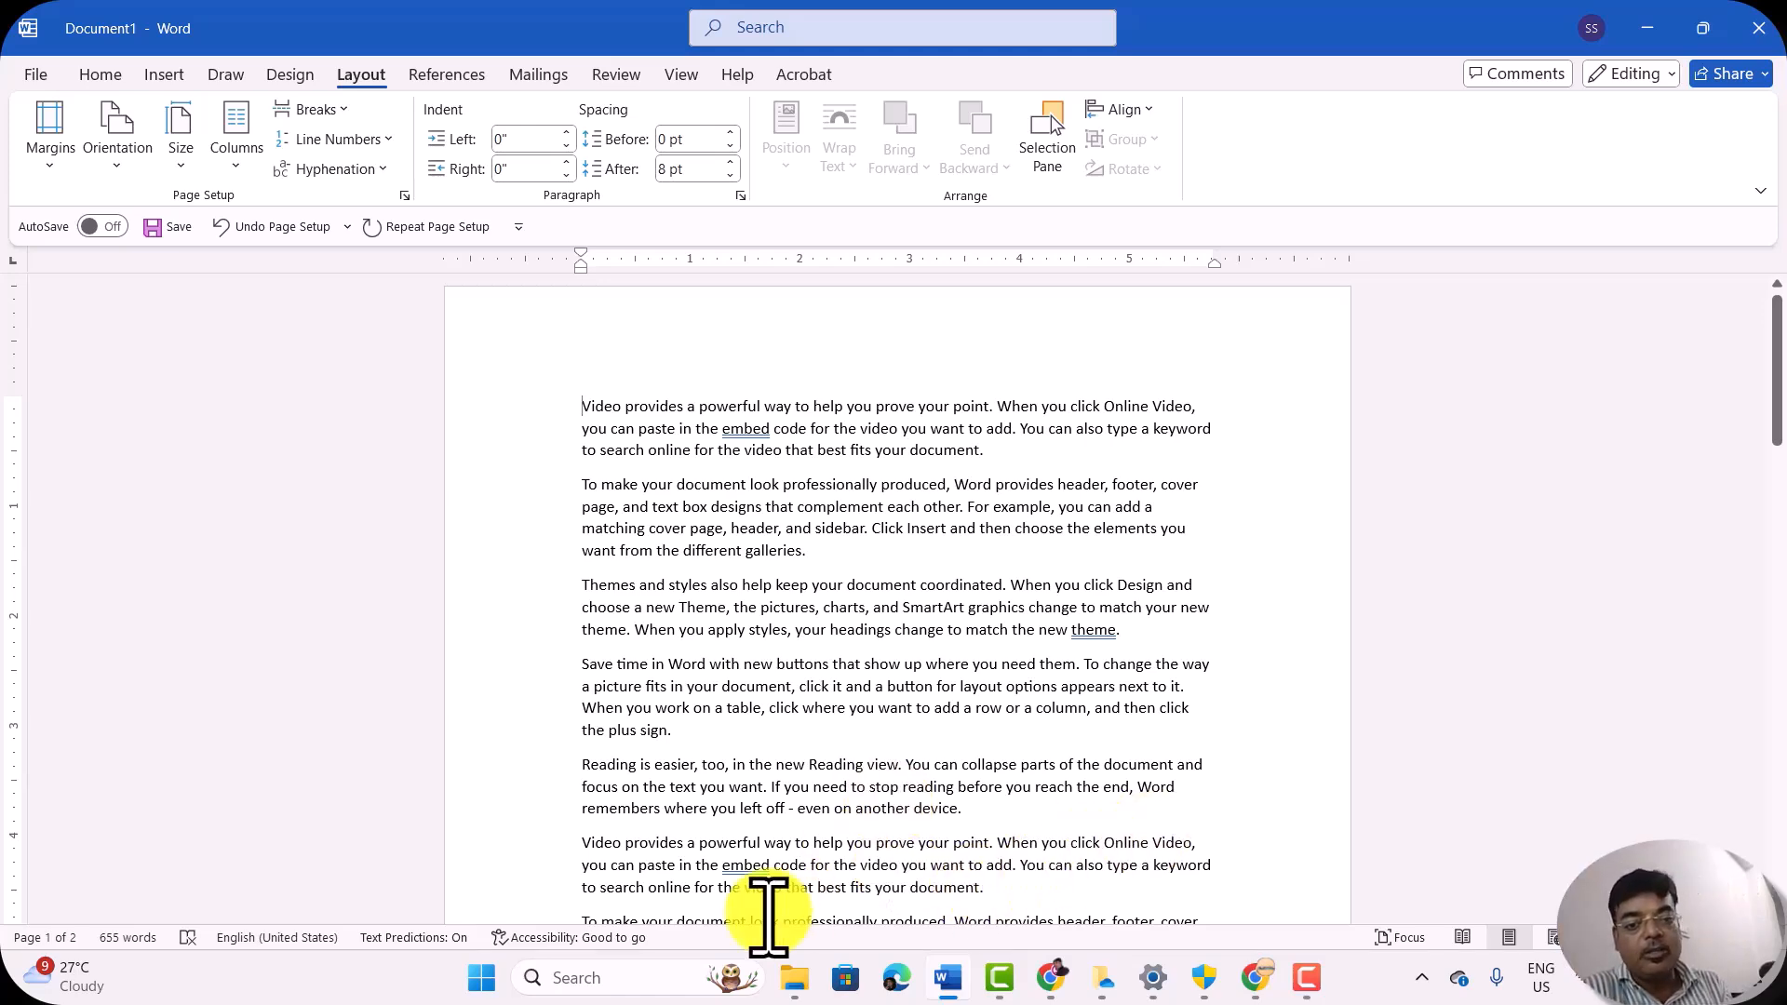
{"action": "scroll", "coordinate": [719, 668], "scroll_direction": "down", "scroll_amount": 5}
{"action": "scroll", "coordinate": [719, 668], "scroll_direction": "up", "scroll_amount": 5}
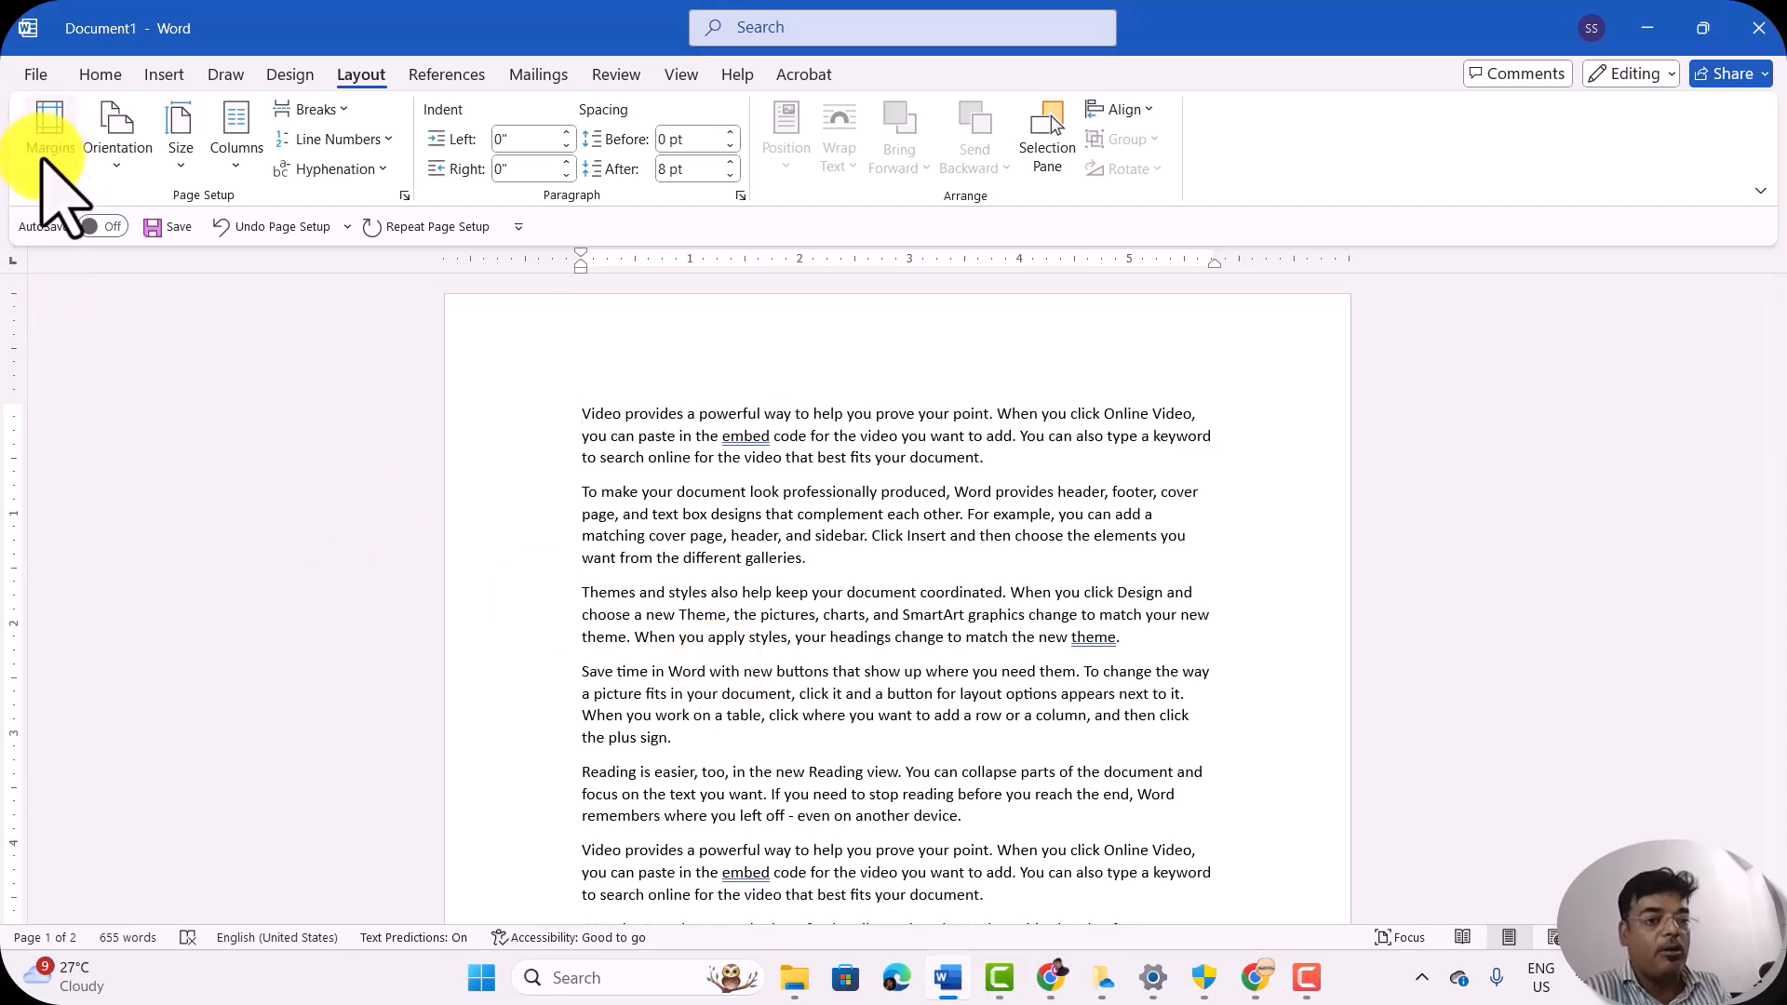
Step: Set the page margins to the Normal preset with 1" on all sides
{"action": "left_click", "coordinate": [43, 165]}
{"action": "left_click", "coordinate": [126, 312]}
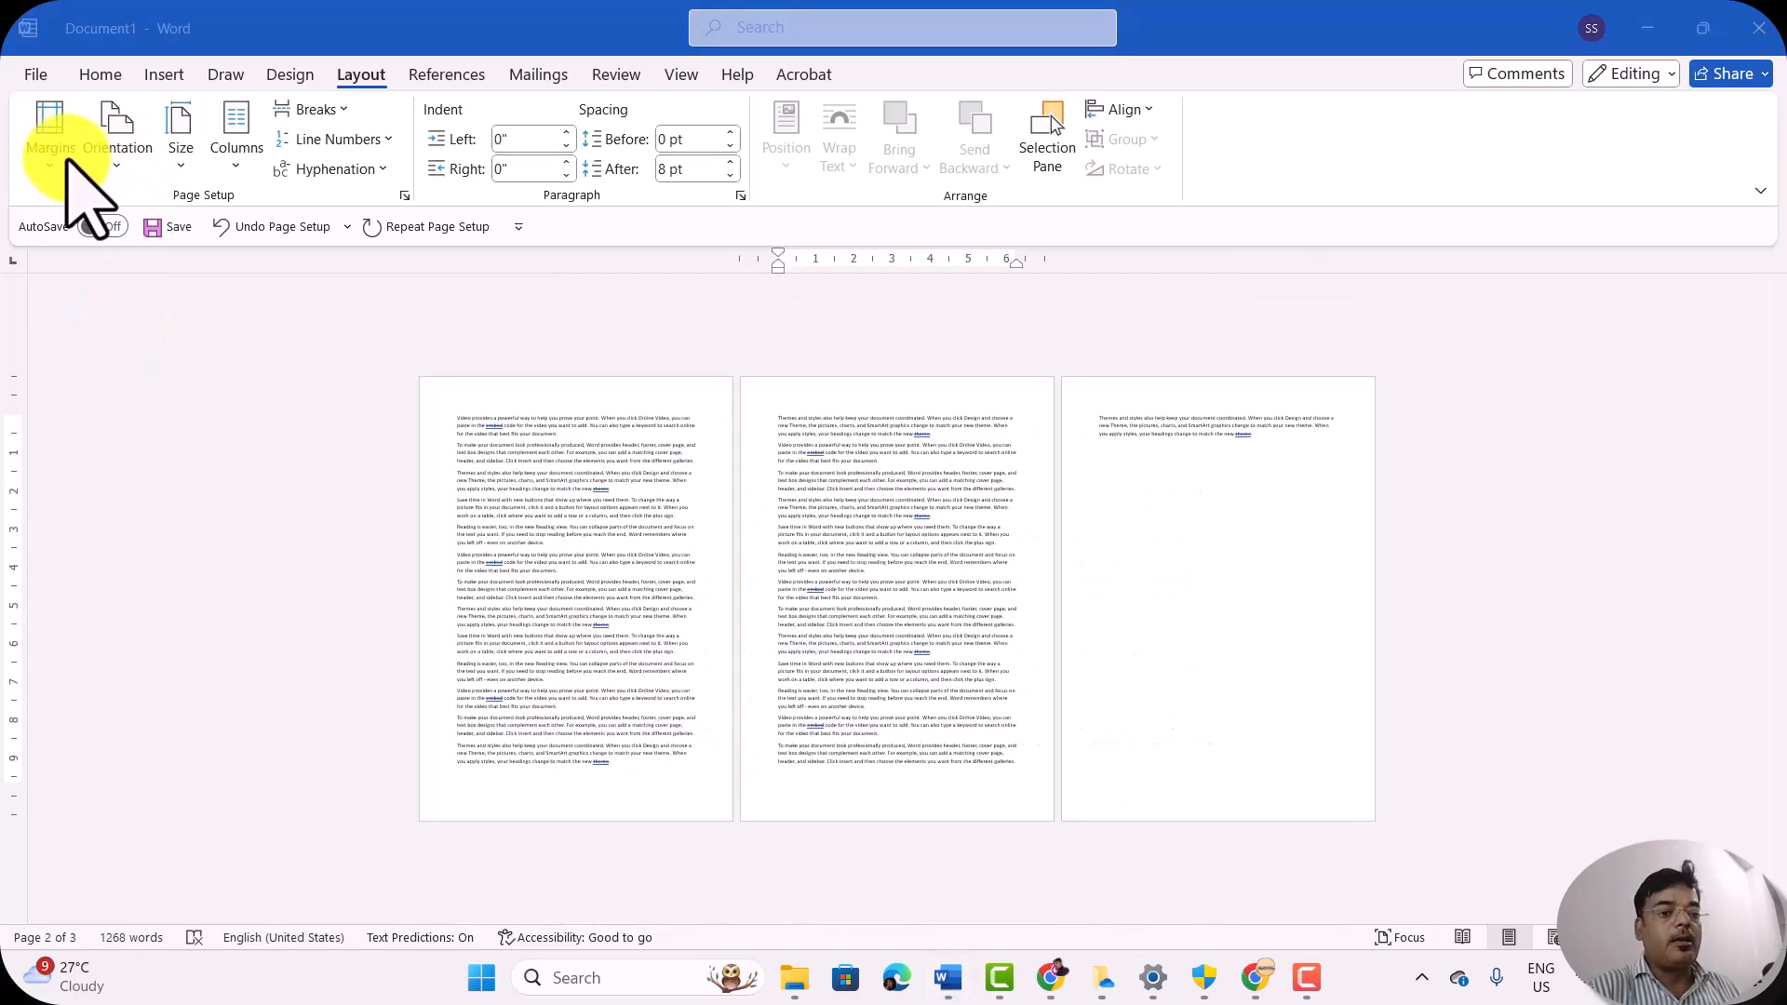
{"action": "left_click", "coordinate": [51, 160]}
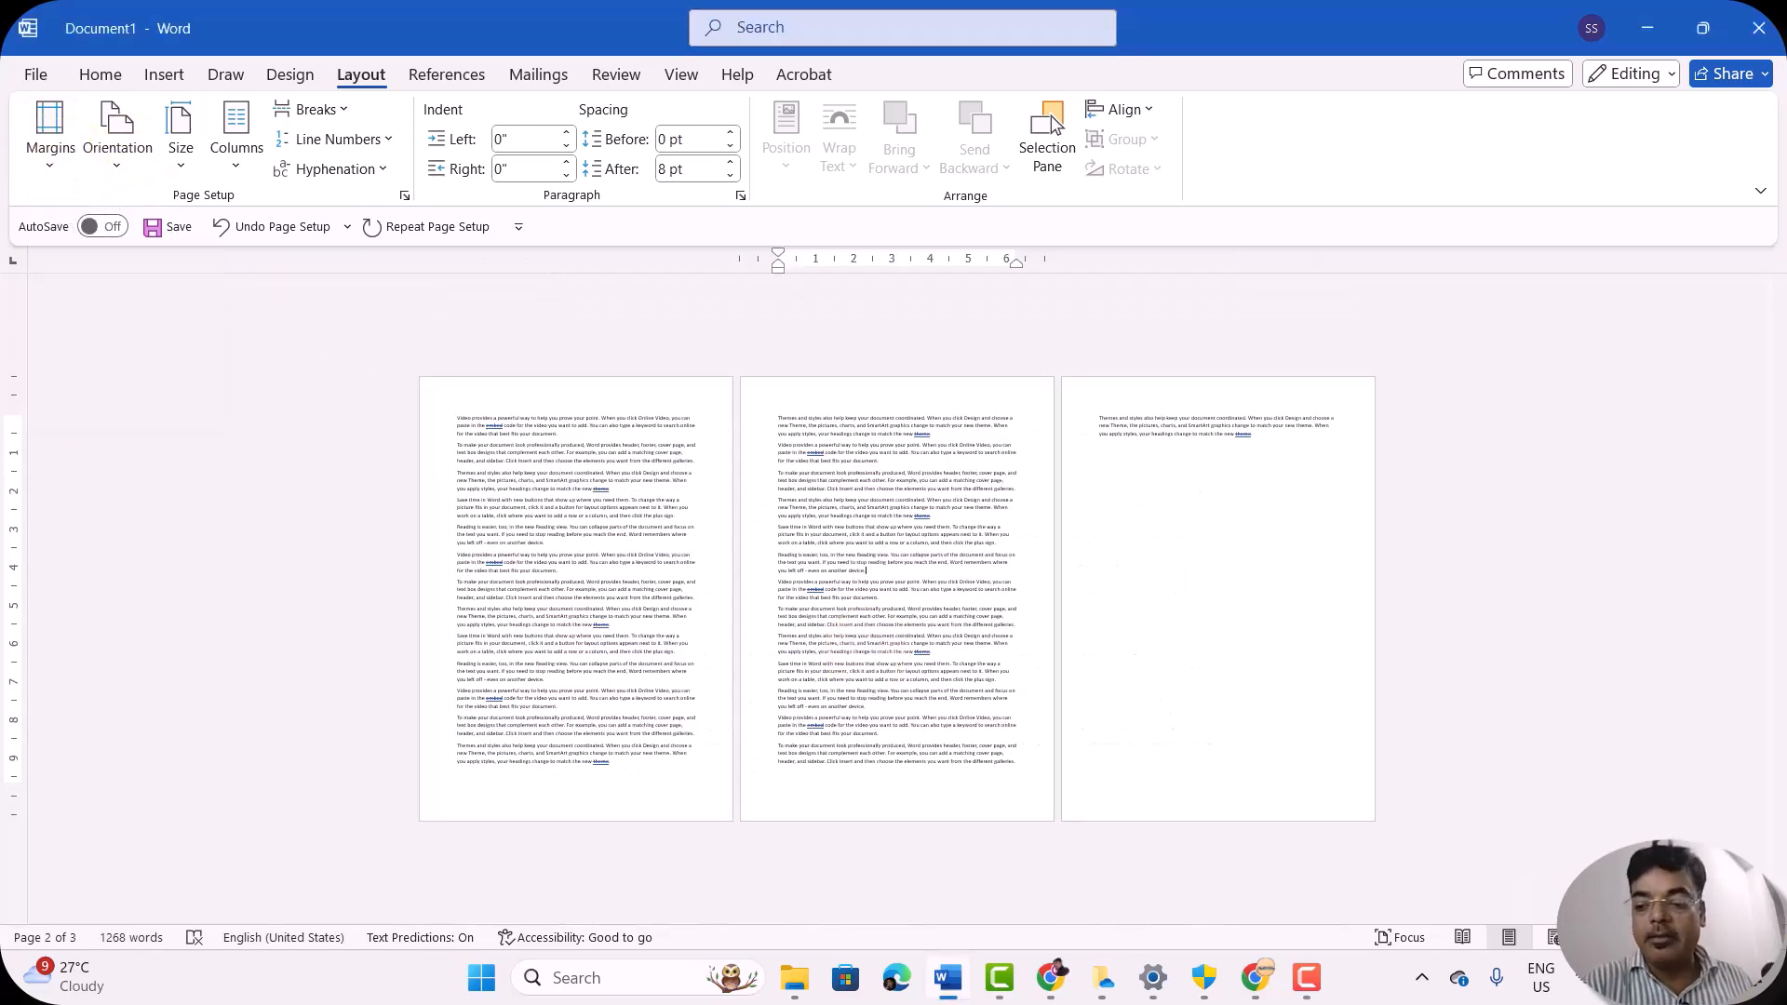
Step: Change the page orientation to Landscape and check how the text flows across the wider pages
{"action": "left_click", "coordinate": [1654, 937]}
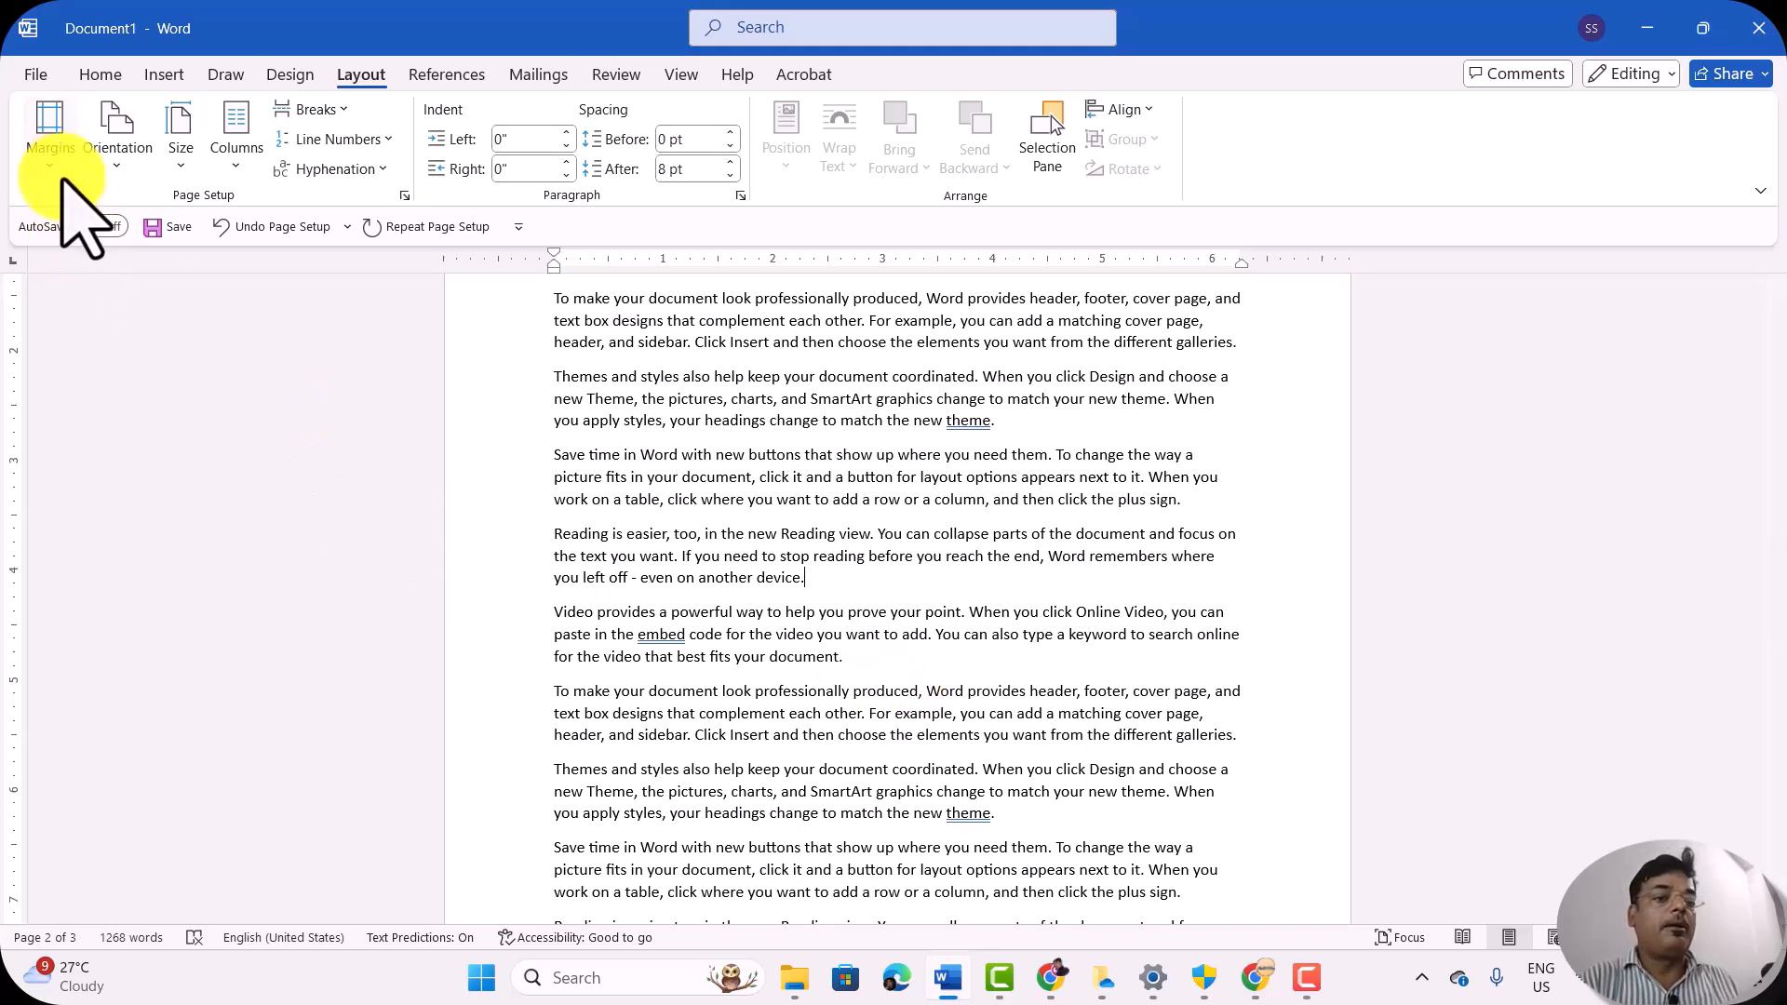
{"action": "left_click", "coordinate": [111, 154]}
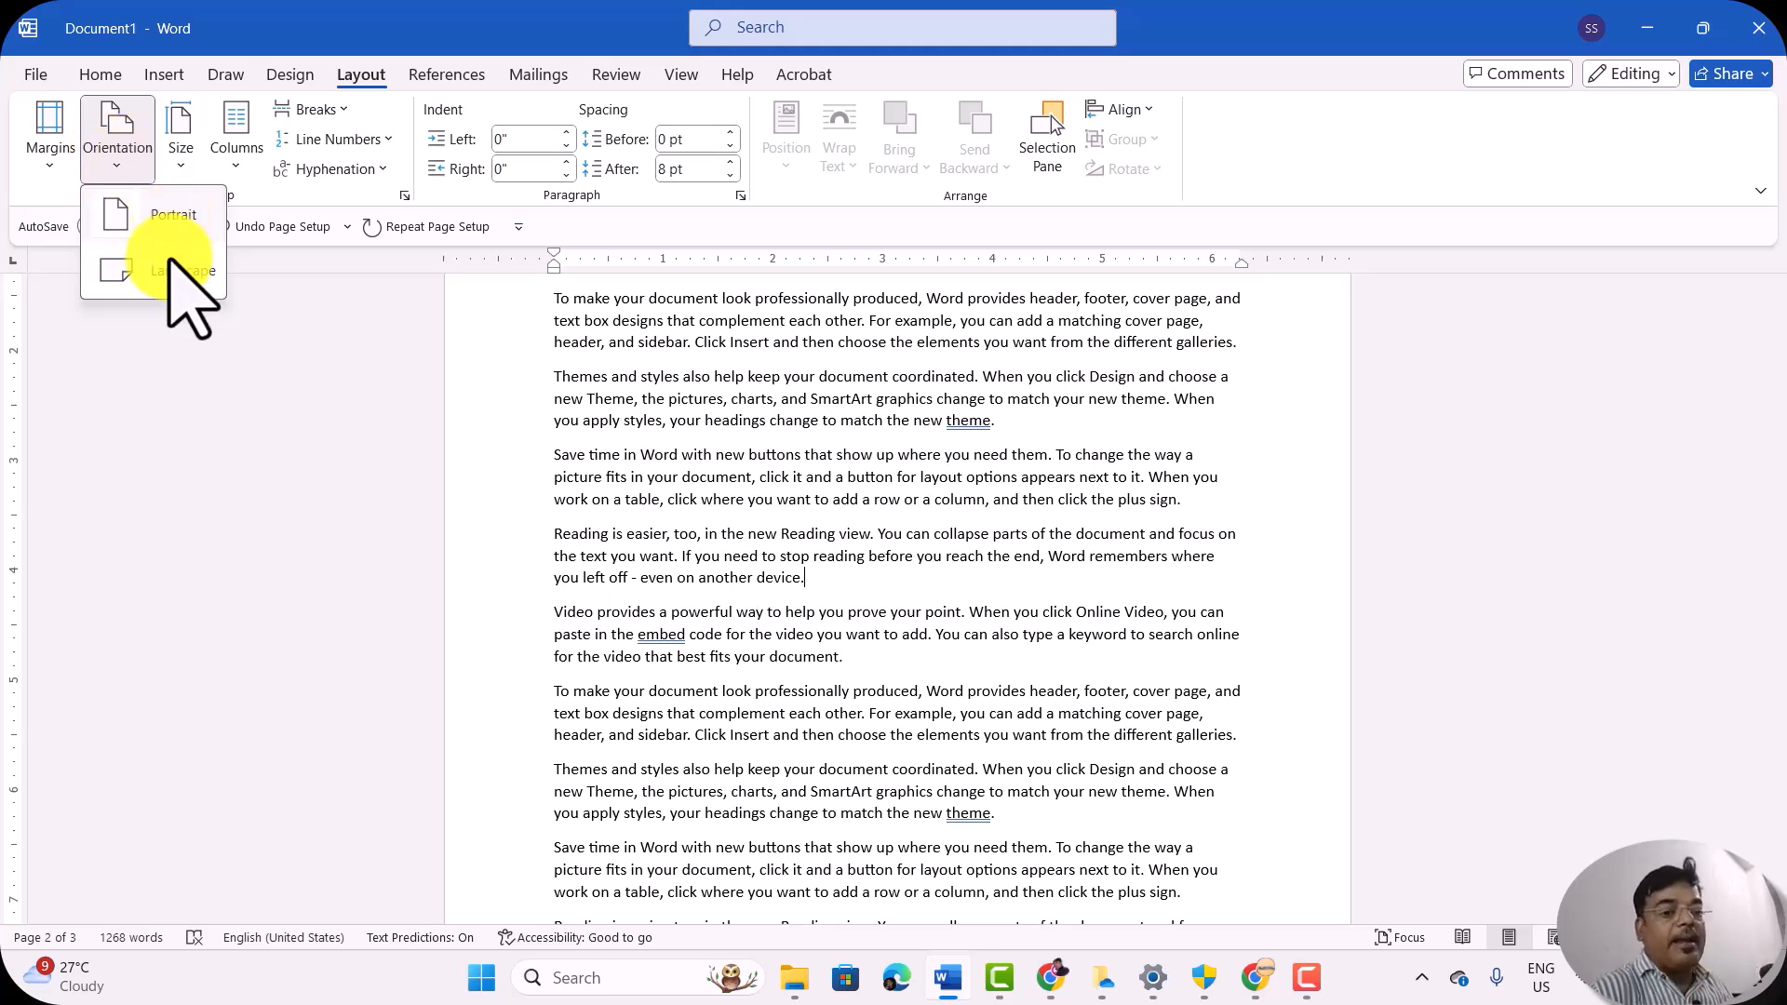
{"action": "left_click", "coordinate": [181, 321]}
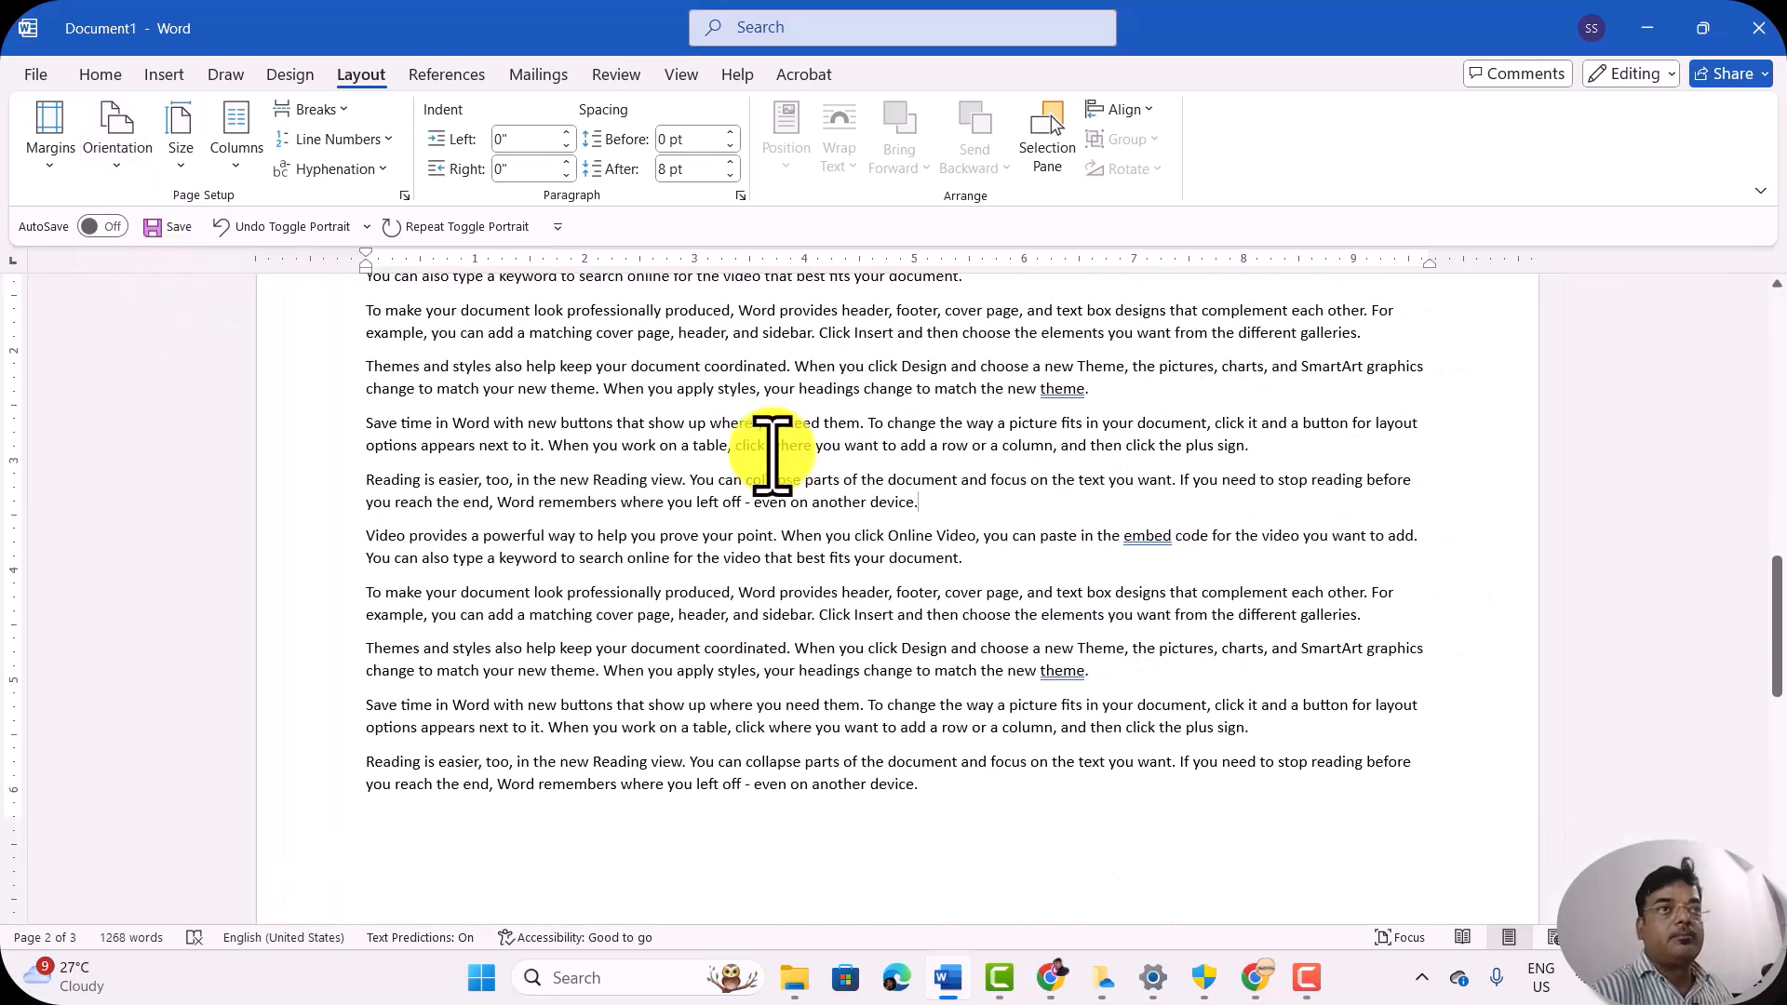
{"action": "scroll", "coordinate": [799, 466], "scroll_direction": "up", "scroll_amount": 4}
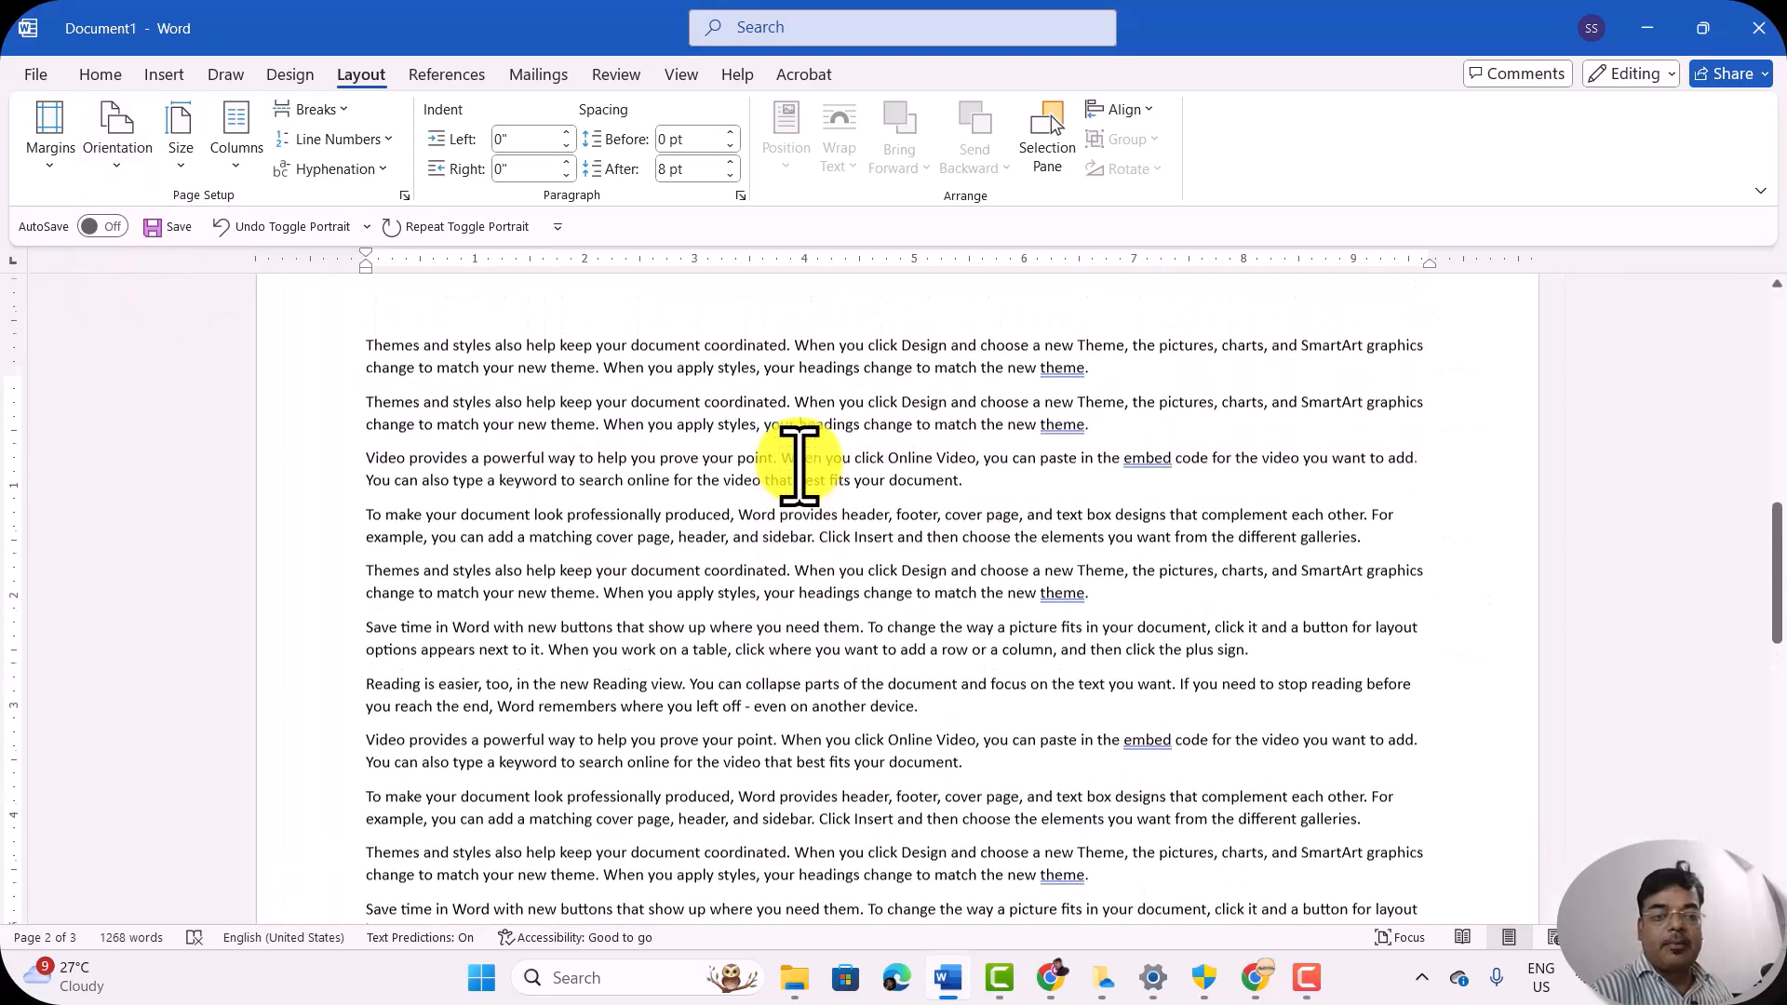
{"action": "scroll", "coordinate": [799, 465], "scroll_direction": "down", "scroll_amount": 2}
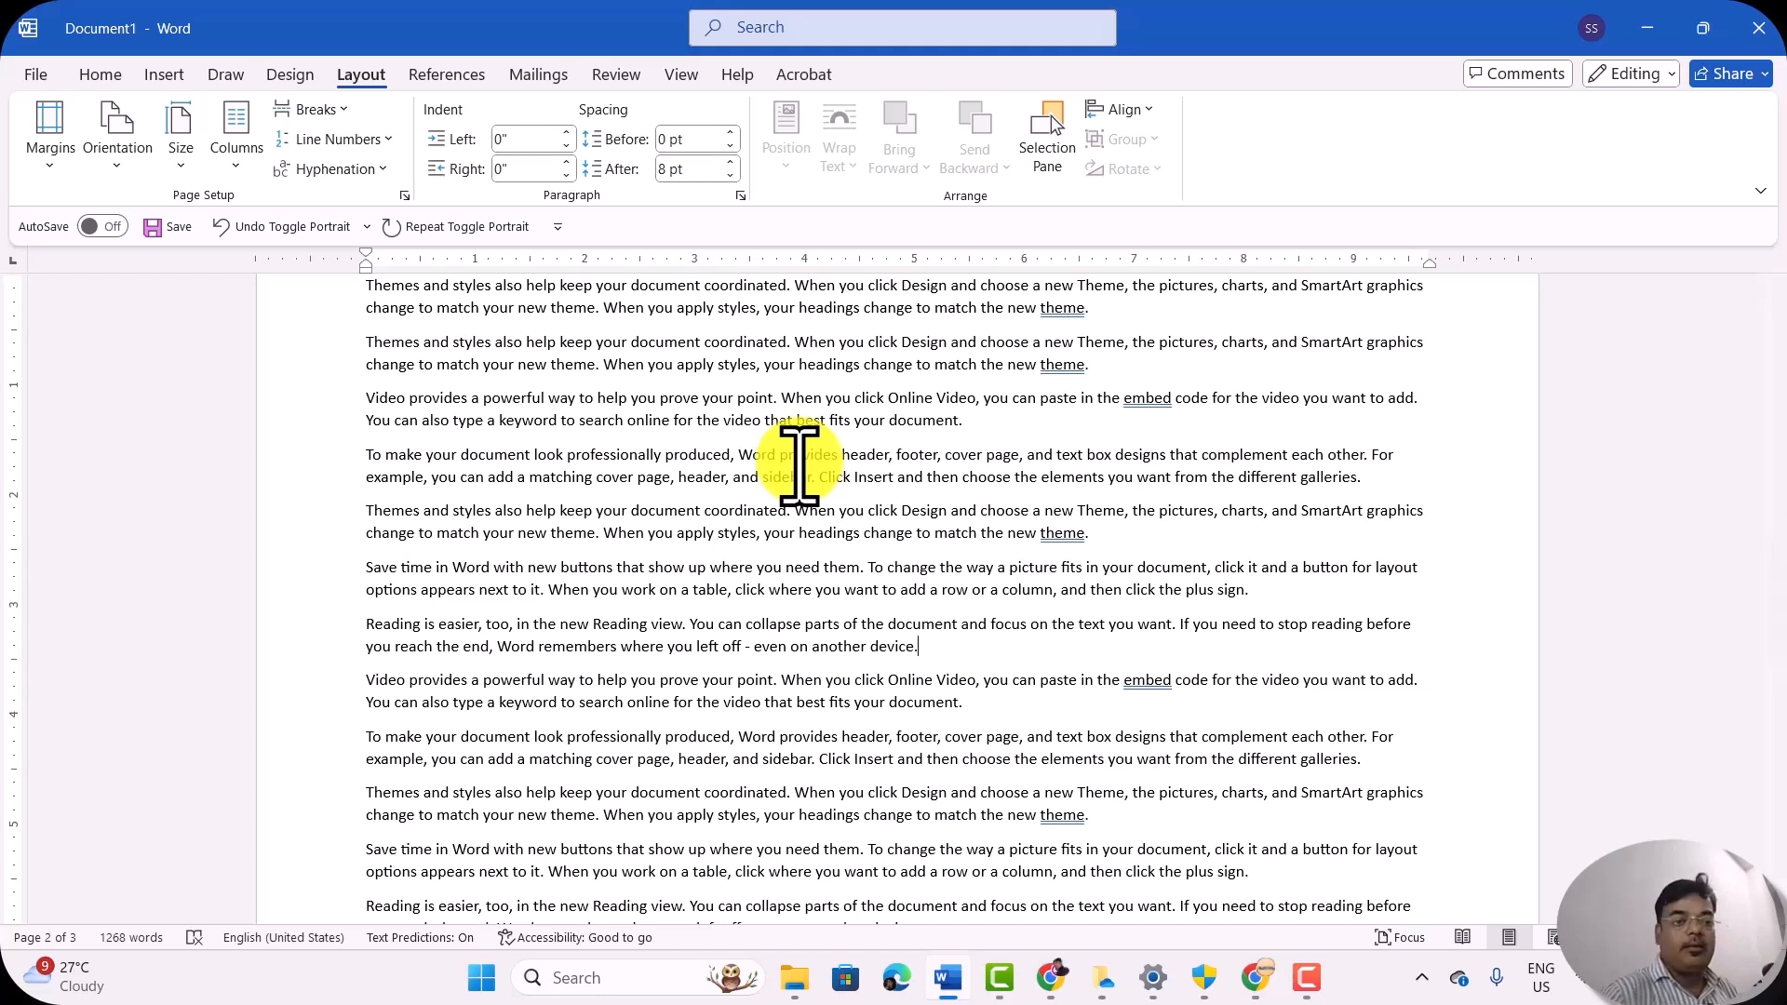
Step: Look over the margin presets for the landscape pages and set the page orientation back to Portrait
{"action": "left_click", "coordinate": [57, 158]}
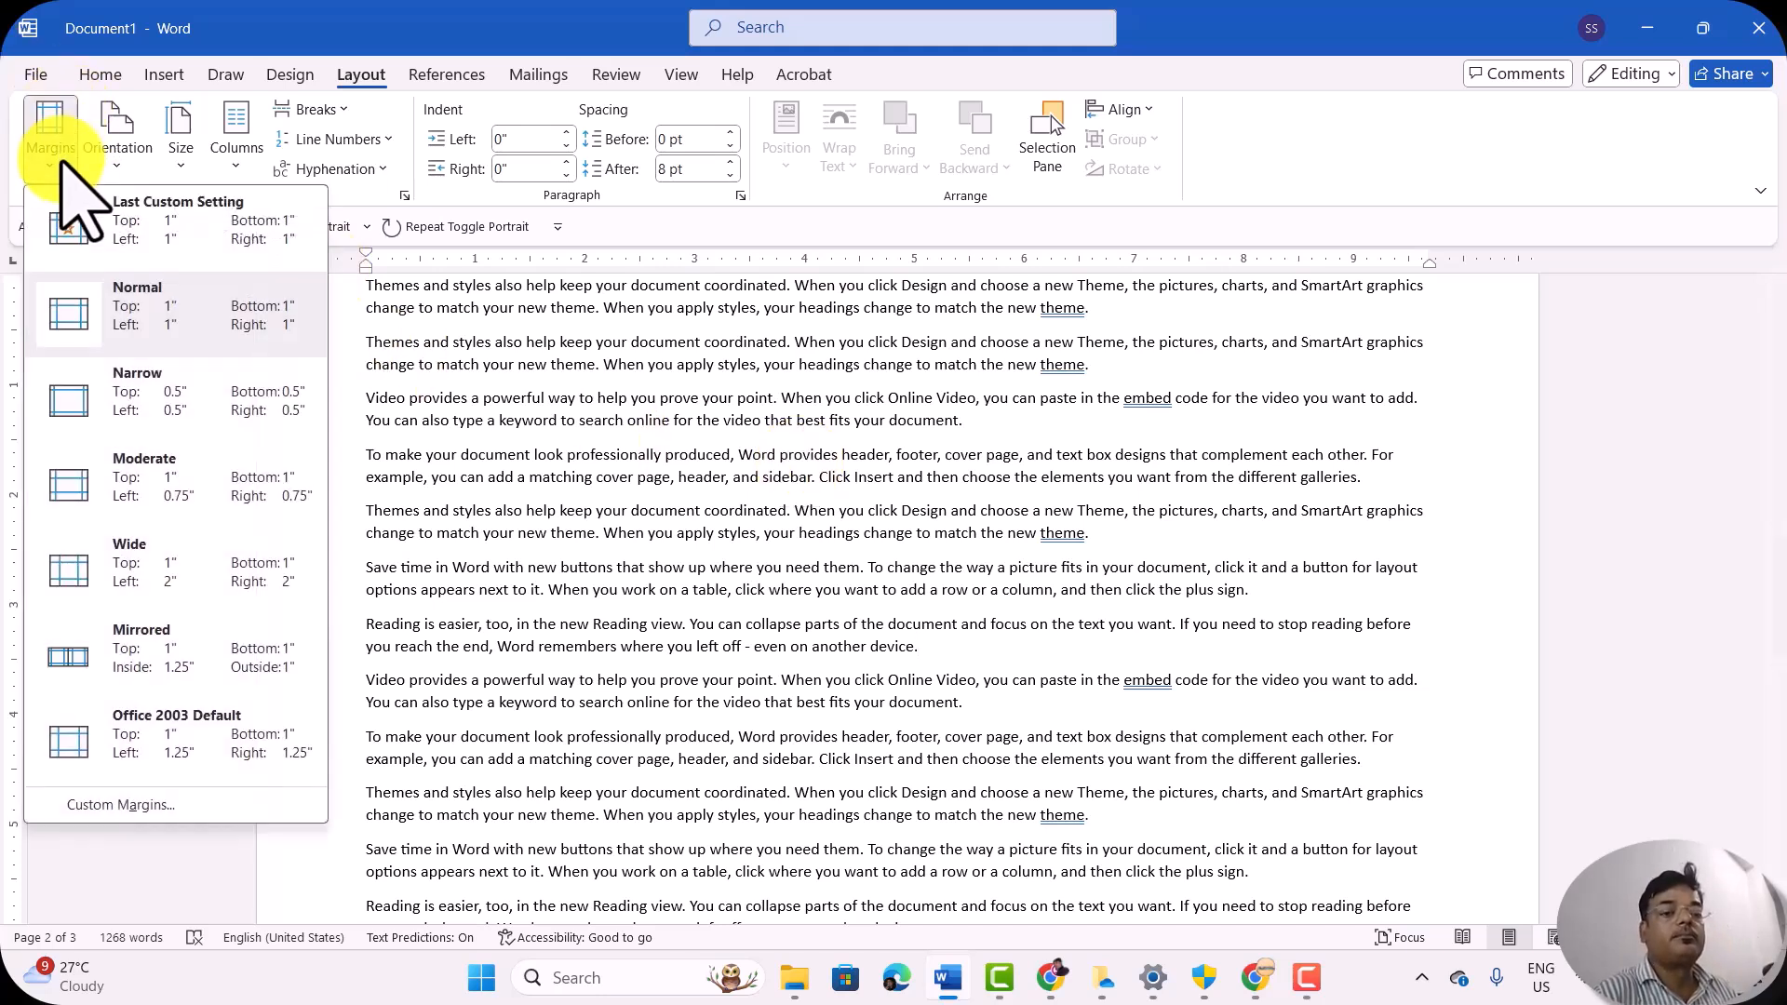
{"action": "left_click", "coordinate": [597, 345]}
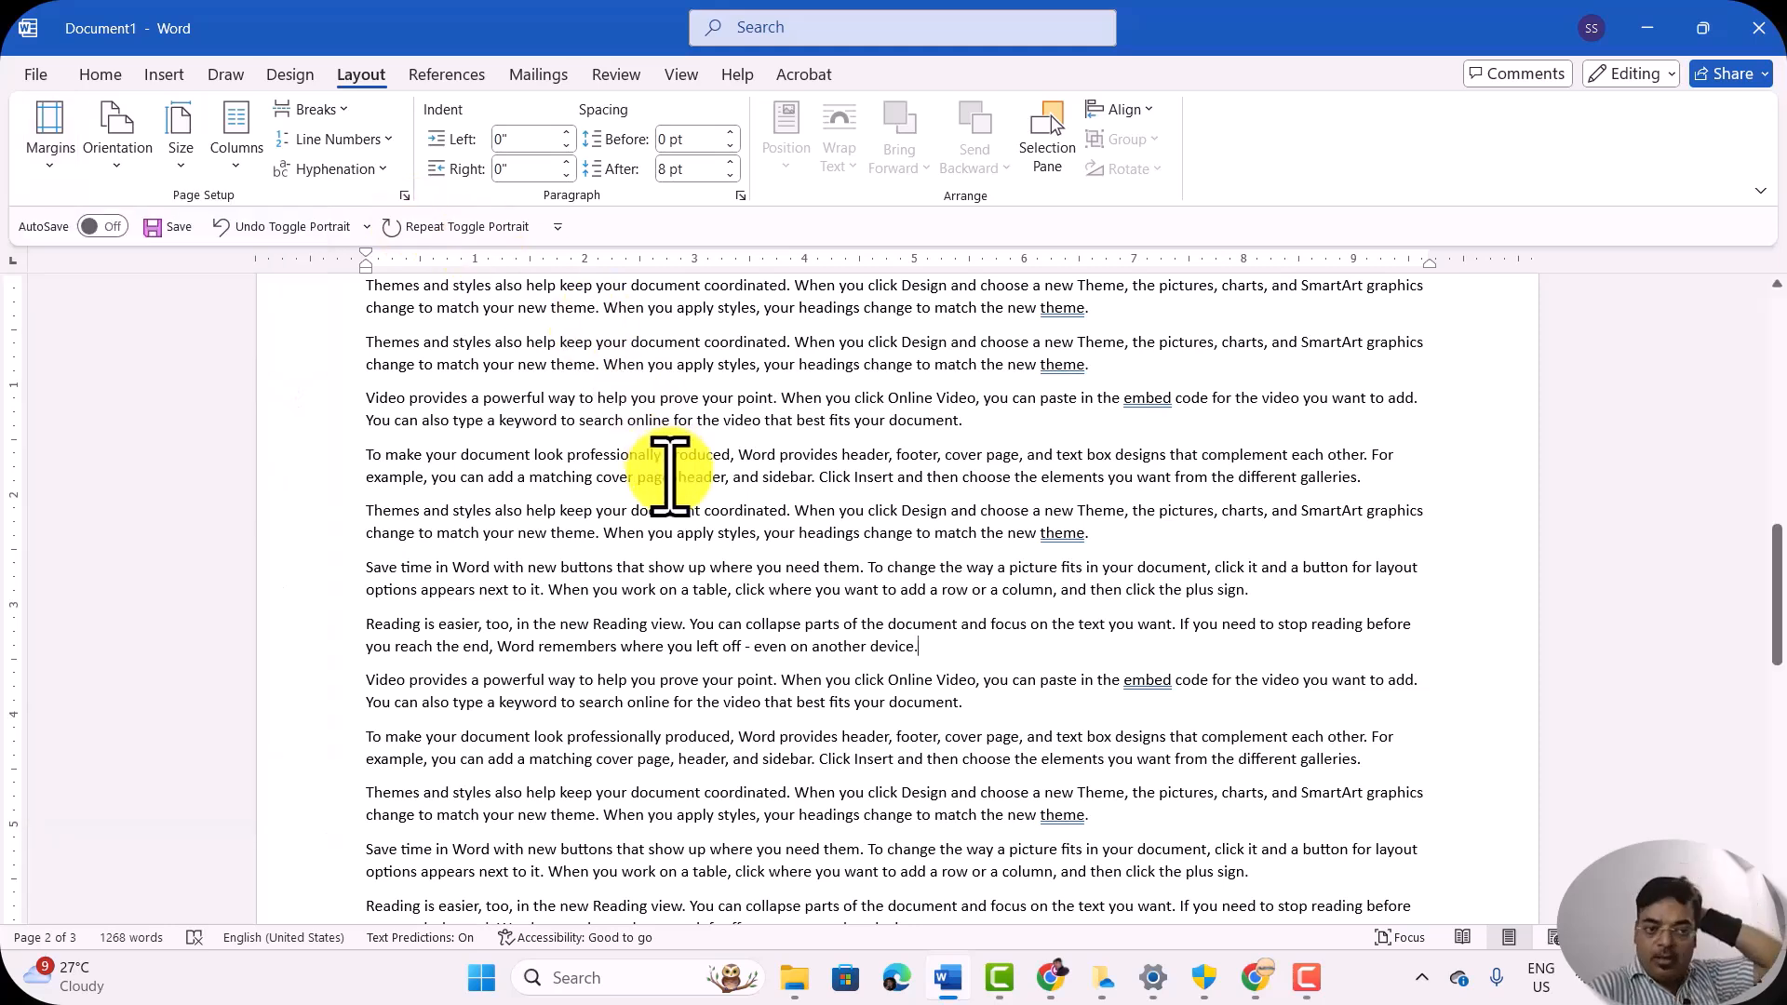
{"action": "left_click", "coordinate": [113, 164]}
{"action": "left_click", "coordinate": [139, 213]}
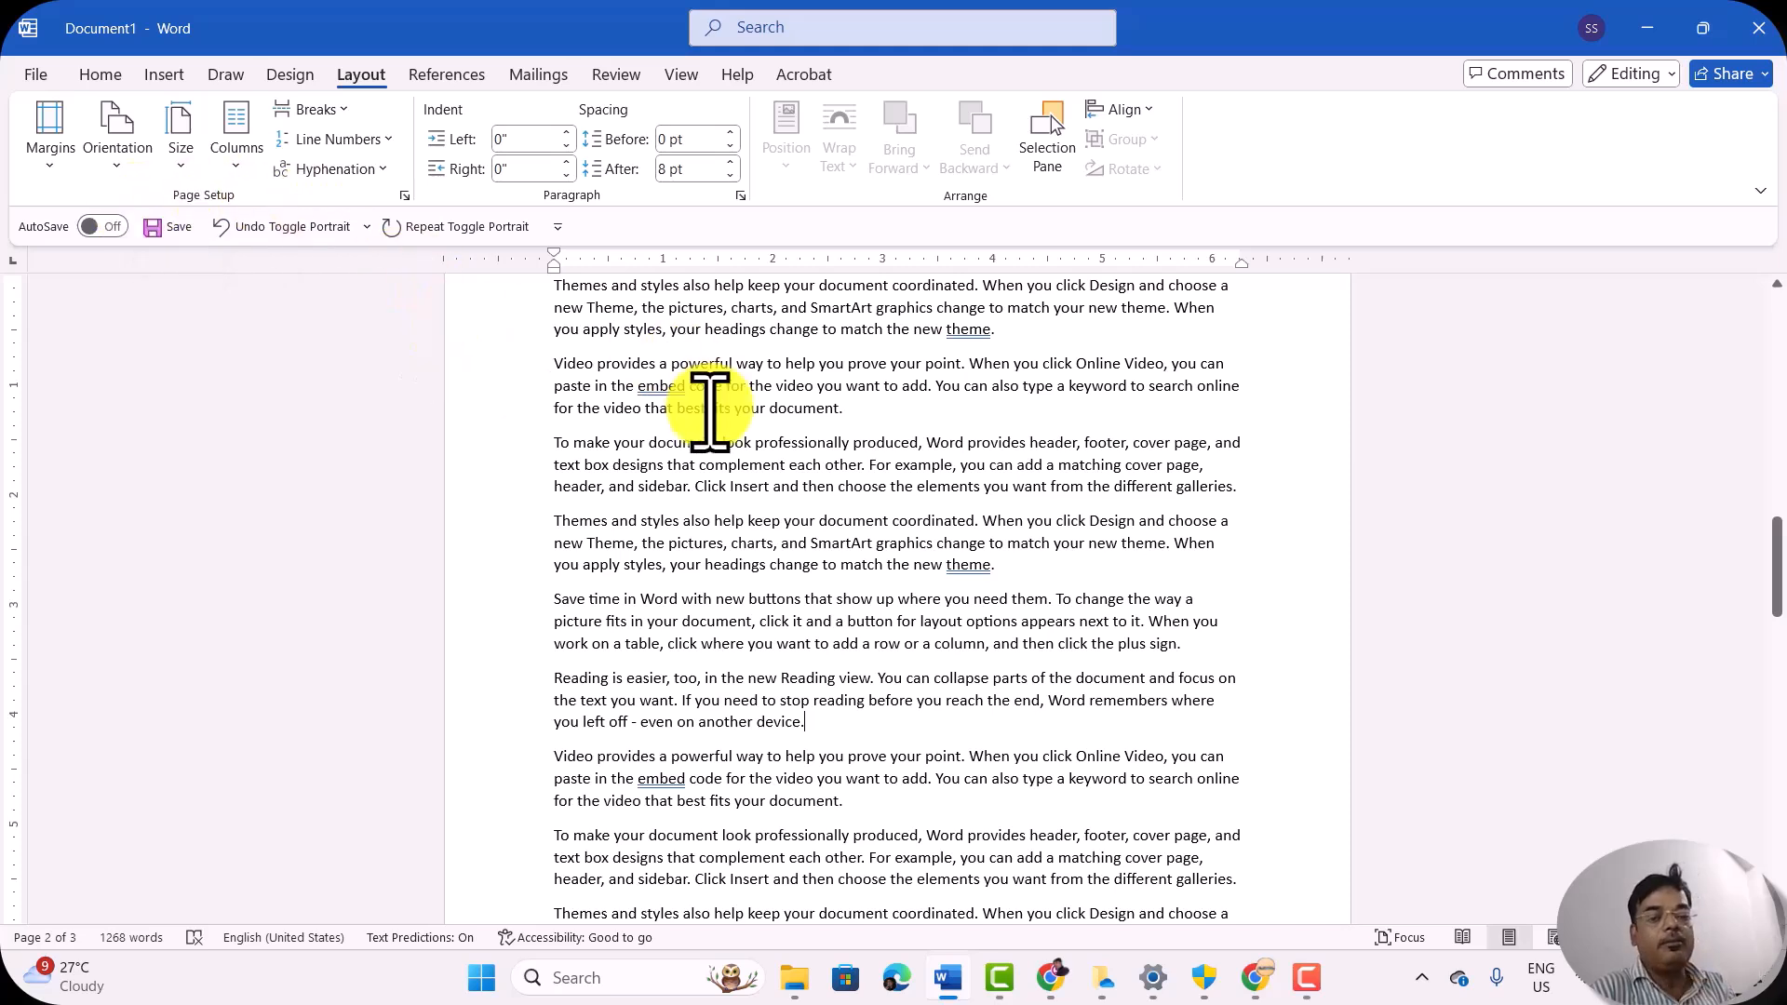
Step: Set the document's paper size to A4 210 x 297 mm and return to the first page
{"action": "scroll", "coordinate": [709, 409], "scroll_direction": "up", "scroll_amount": 2}
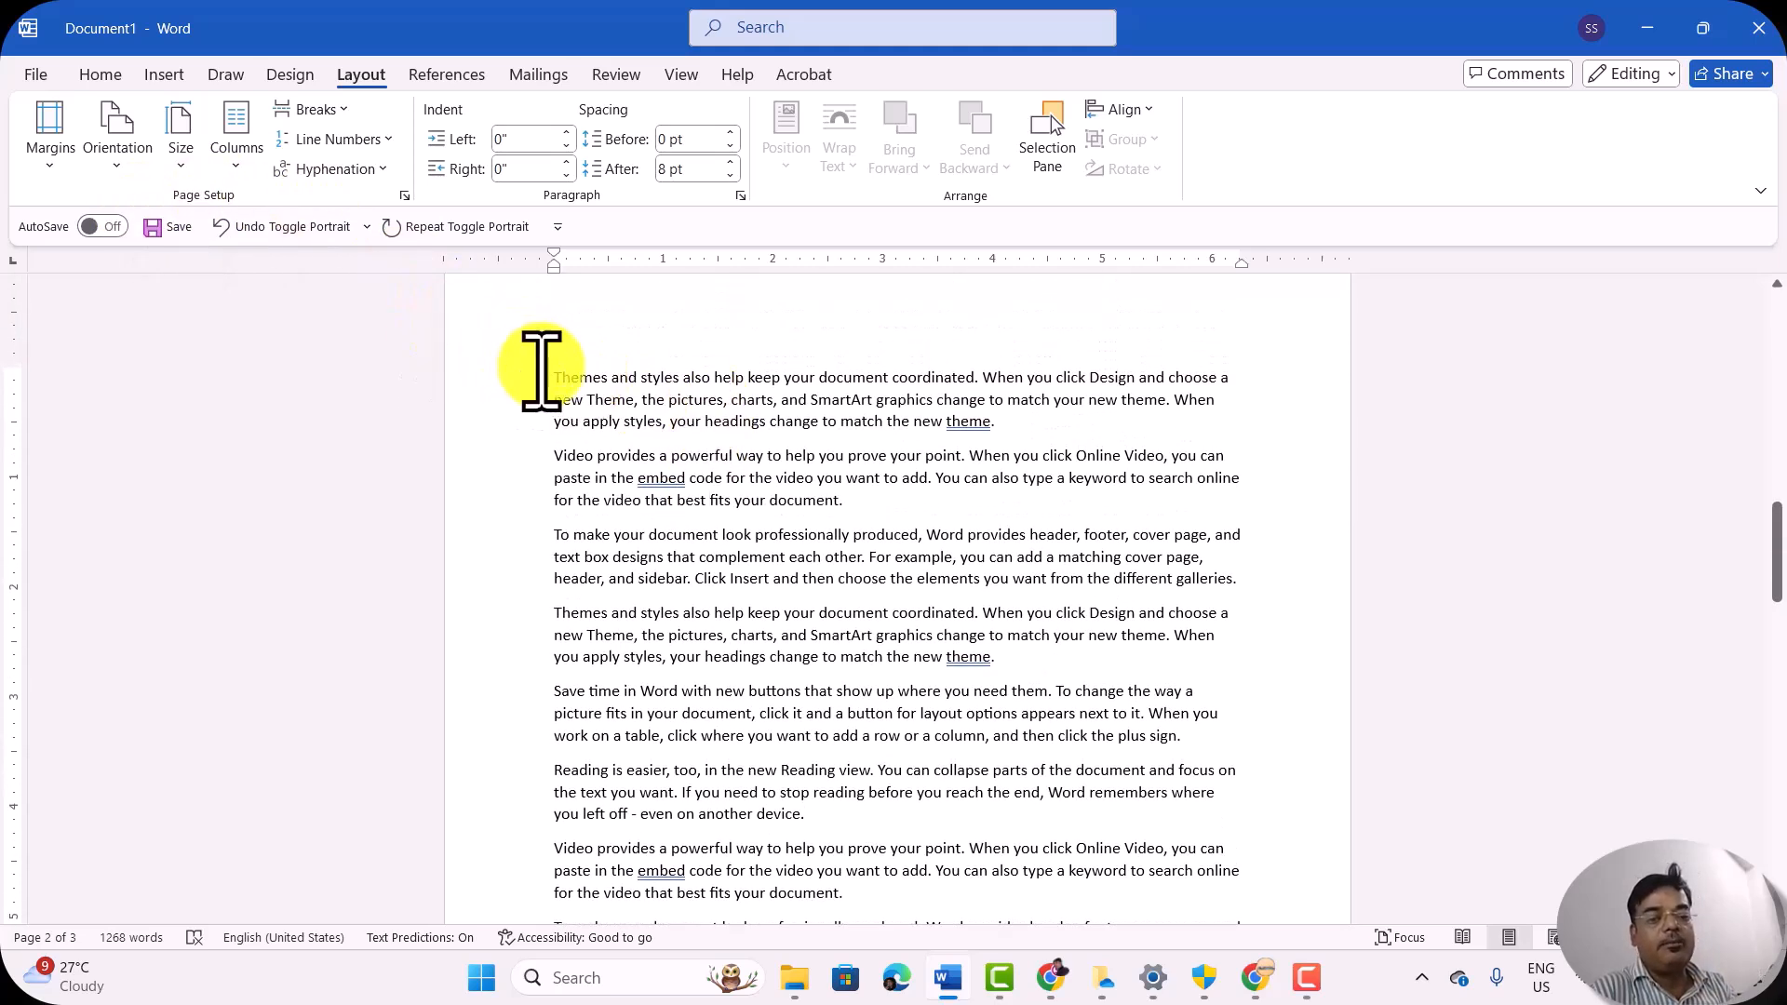
{"action": "left_click", "coordinate": [551, 374]}
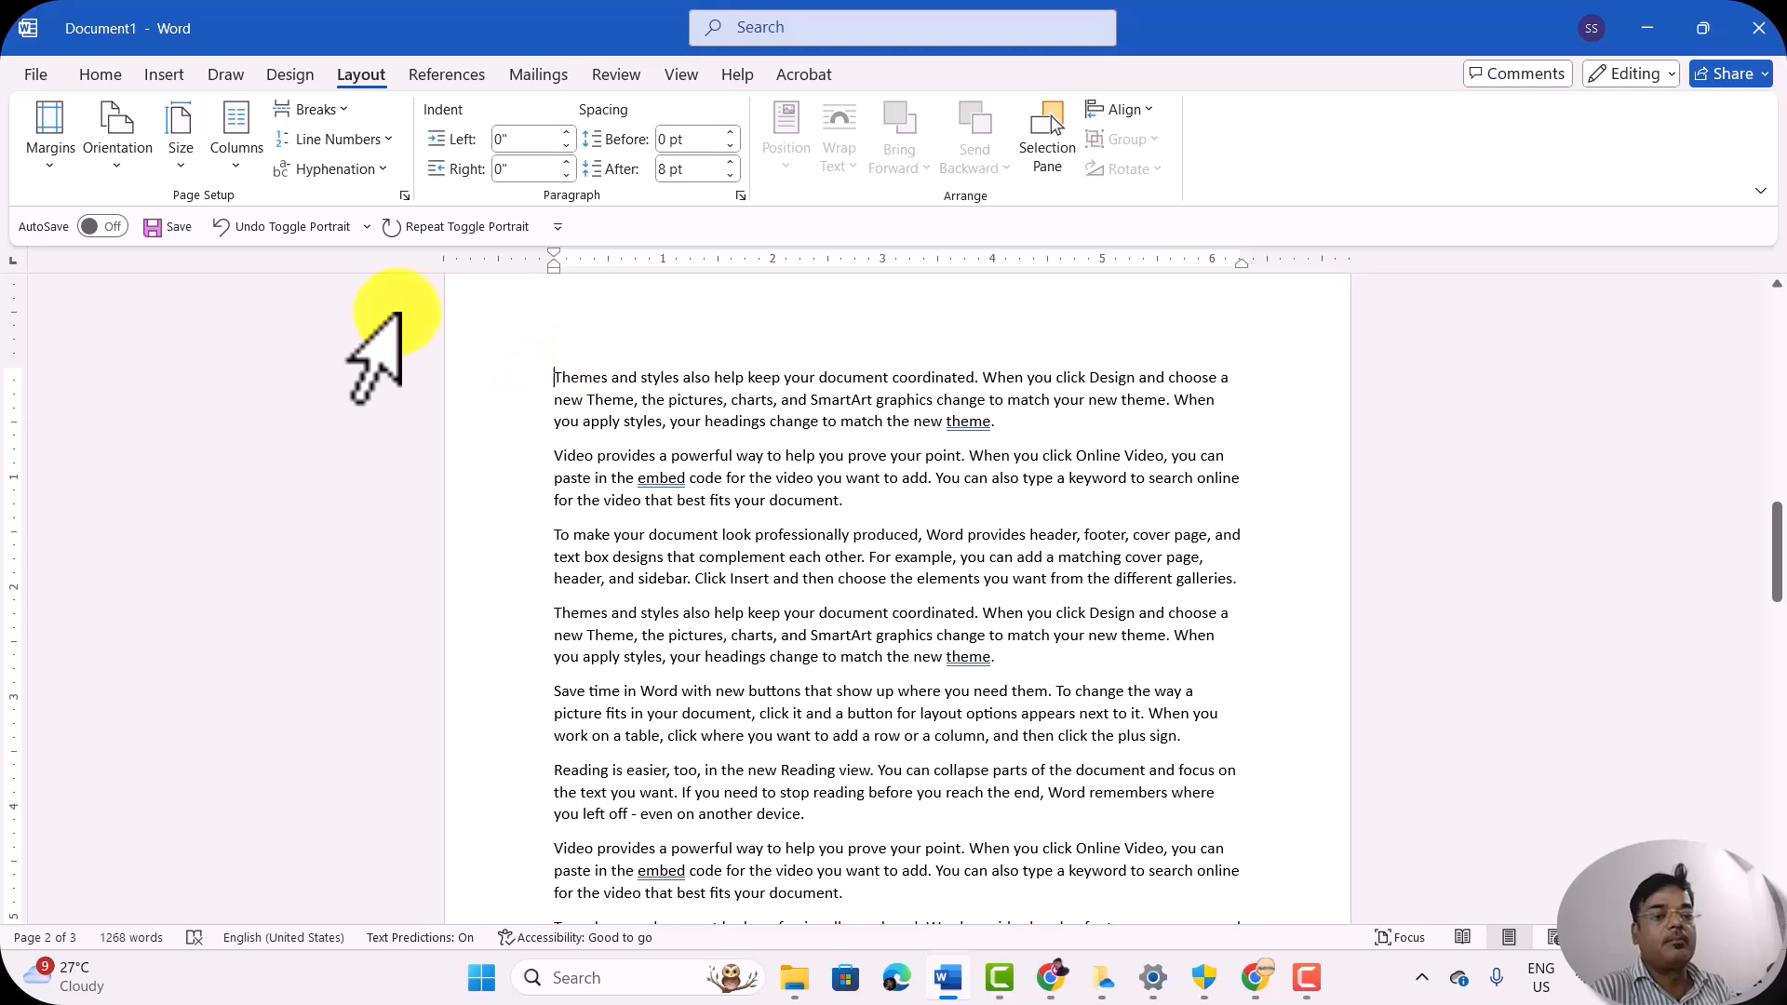
{"action": "left_click", "coordinate": [181, 139]}
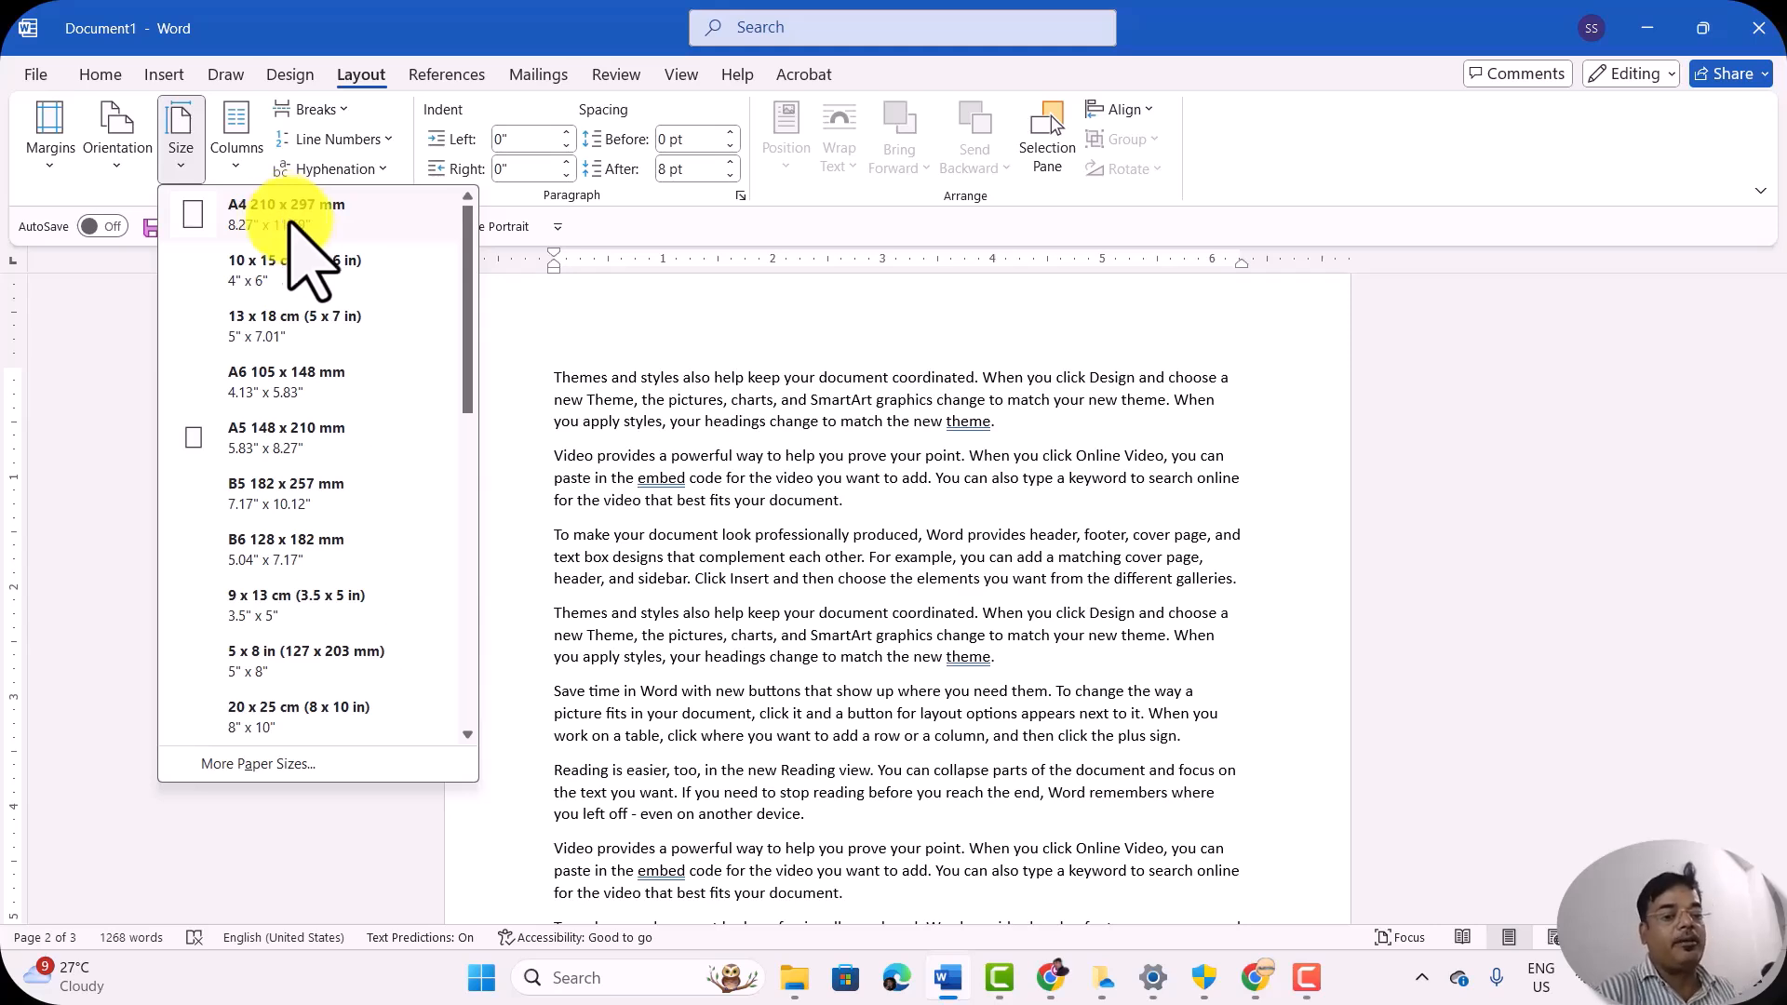
{"action": "left_click", "coordinate": [383, 377]}
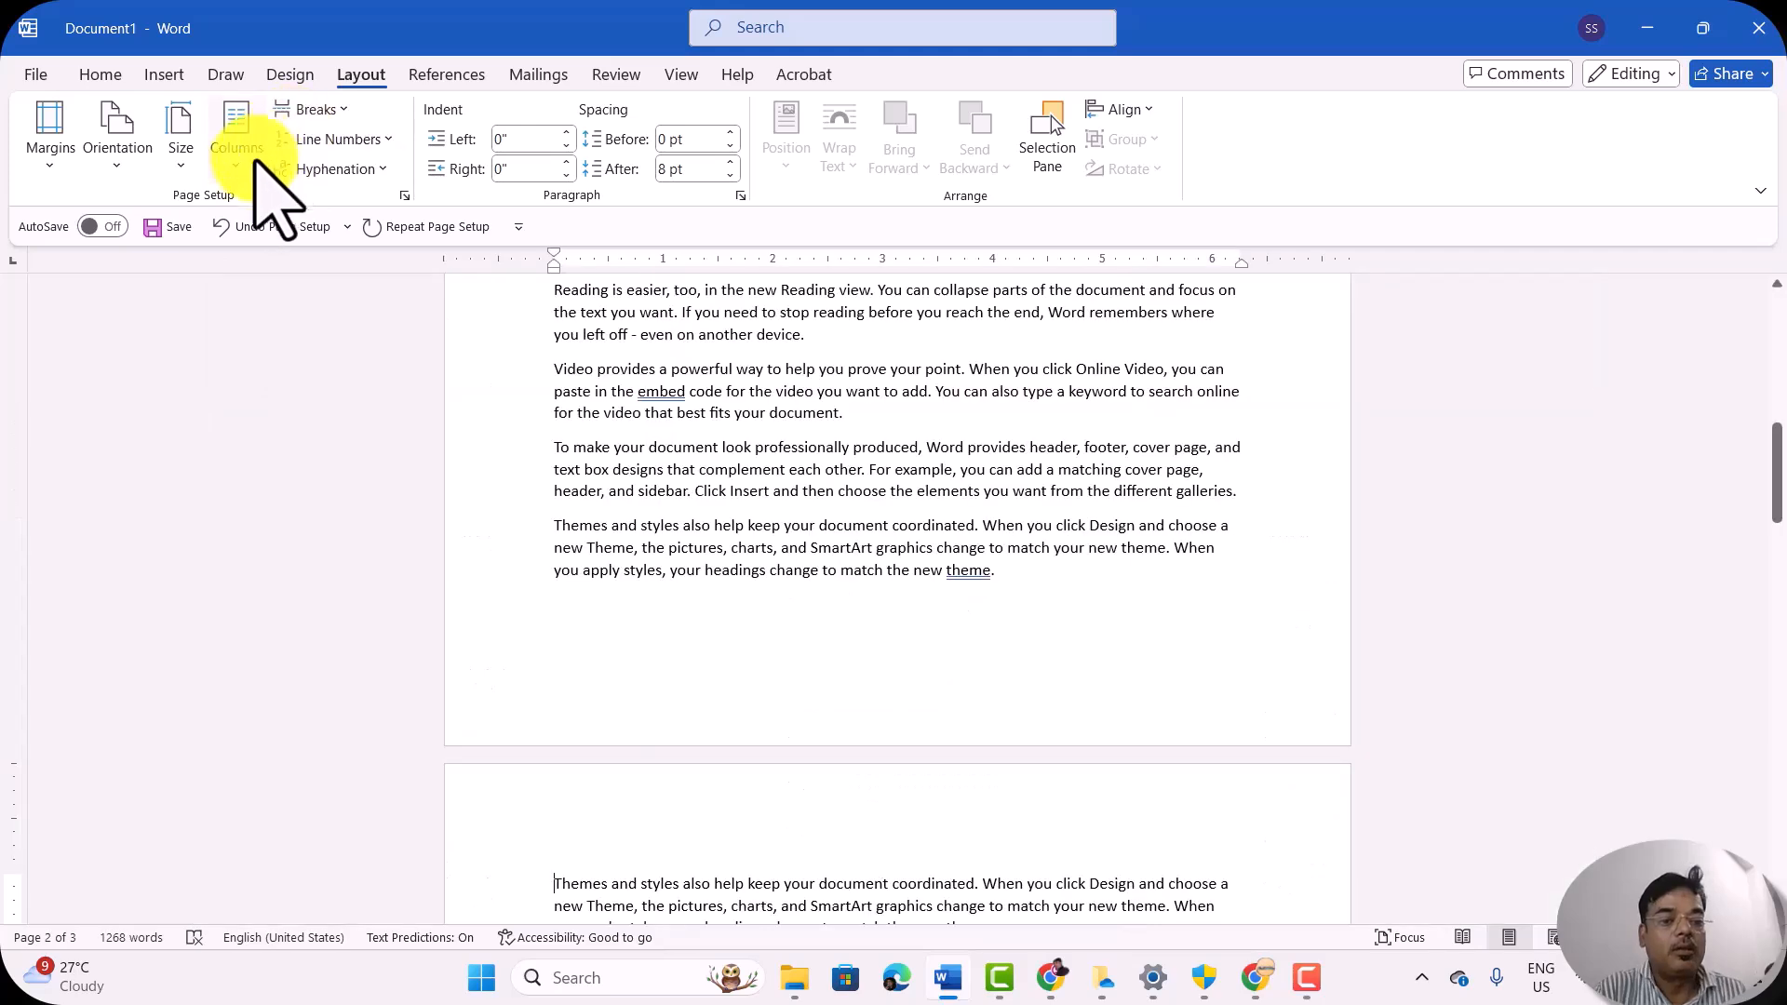
{"action": "scroll", "coordinate": [670, 354], "scroll_direction": "up", "scroll_amount": 4}
{"action": "scroll", "coordinate": [670, 353], "scroll_direction": "up", "scroll_amount": 3}
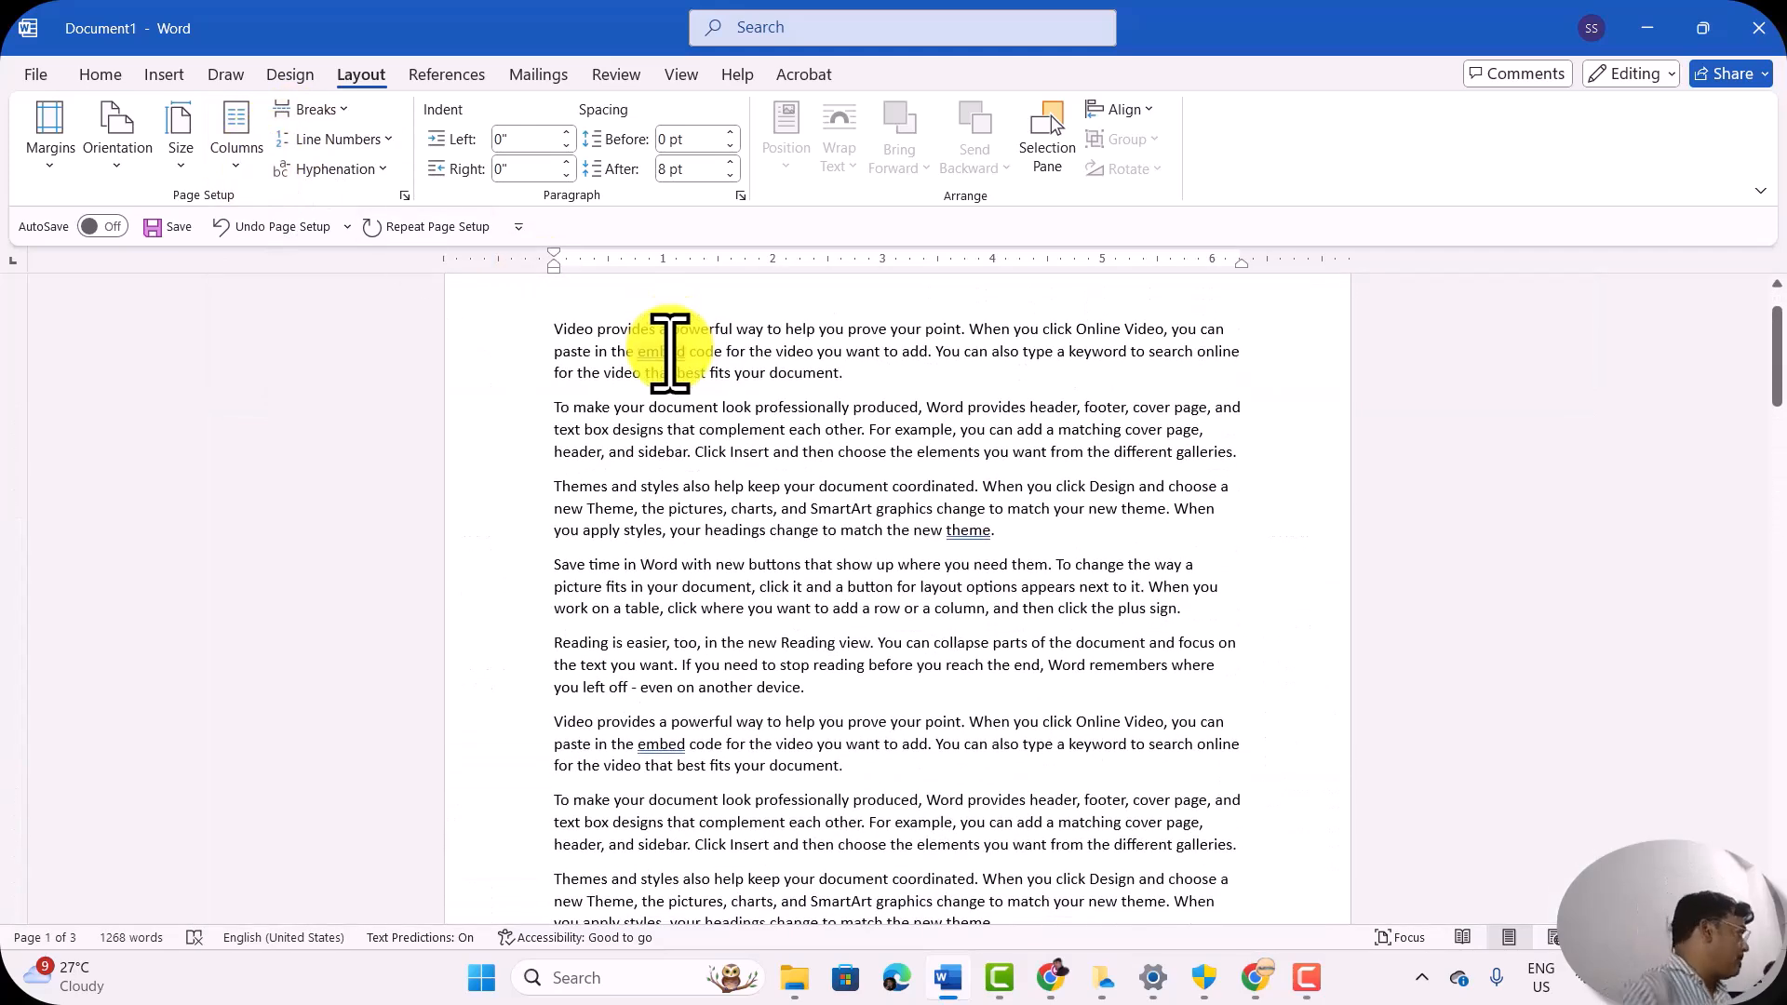
Step: Look over the available paper sizes and the column layout presets
{"action": "left_click", "coordinate": [179, 164]}
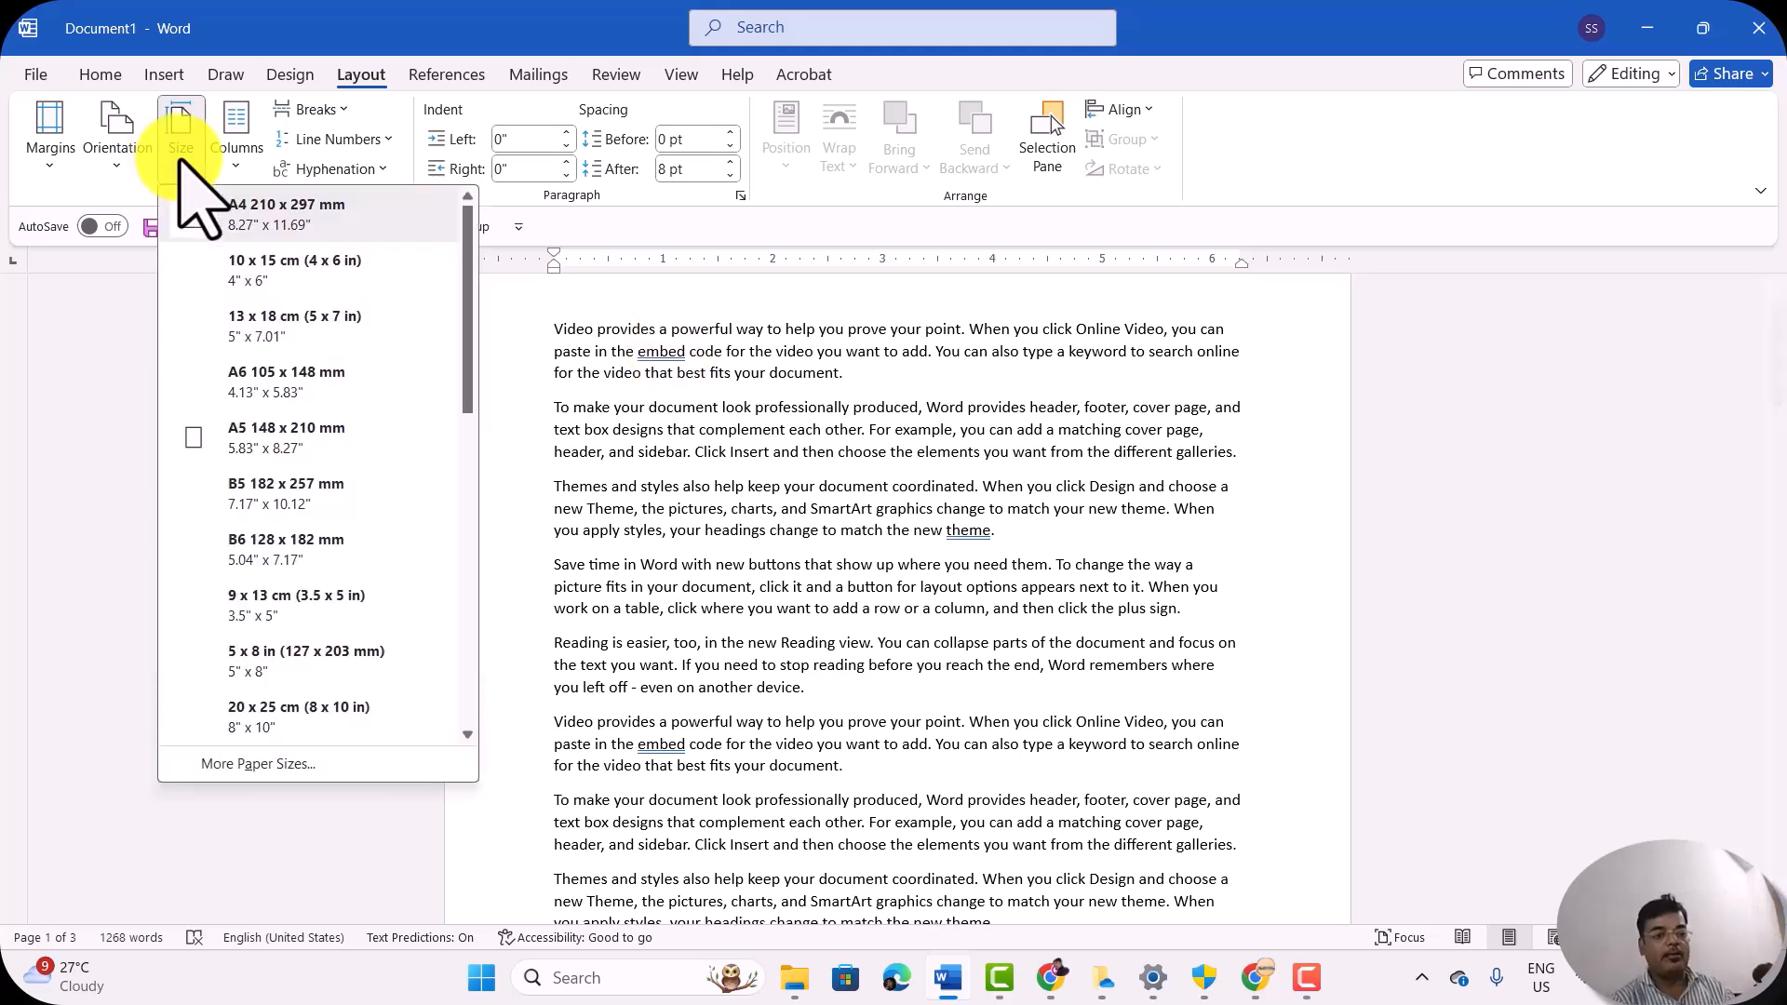
{"action": "left_click", "coordinate": [240, 166]}
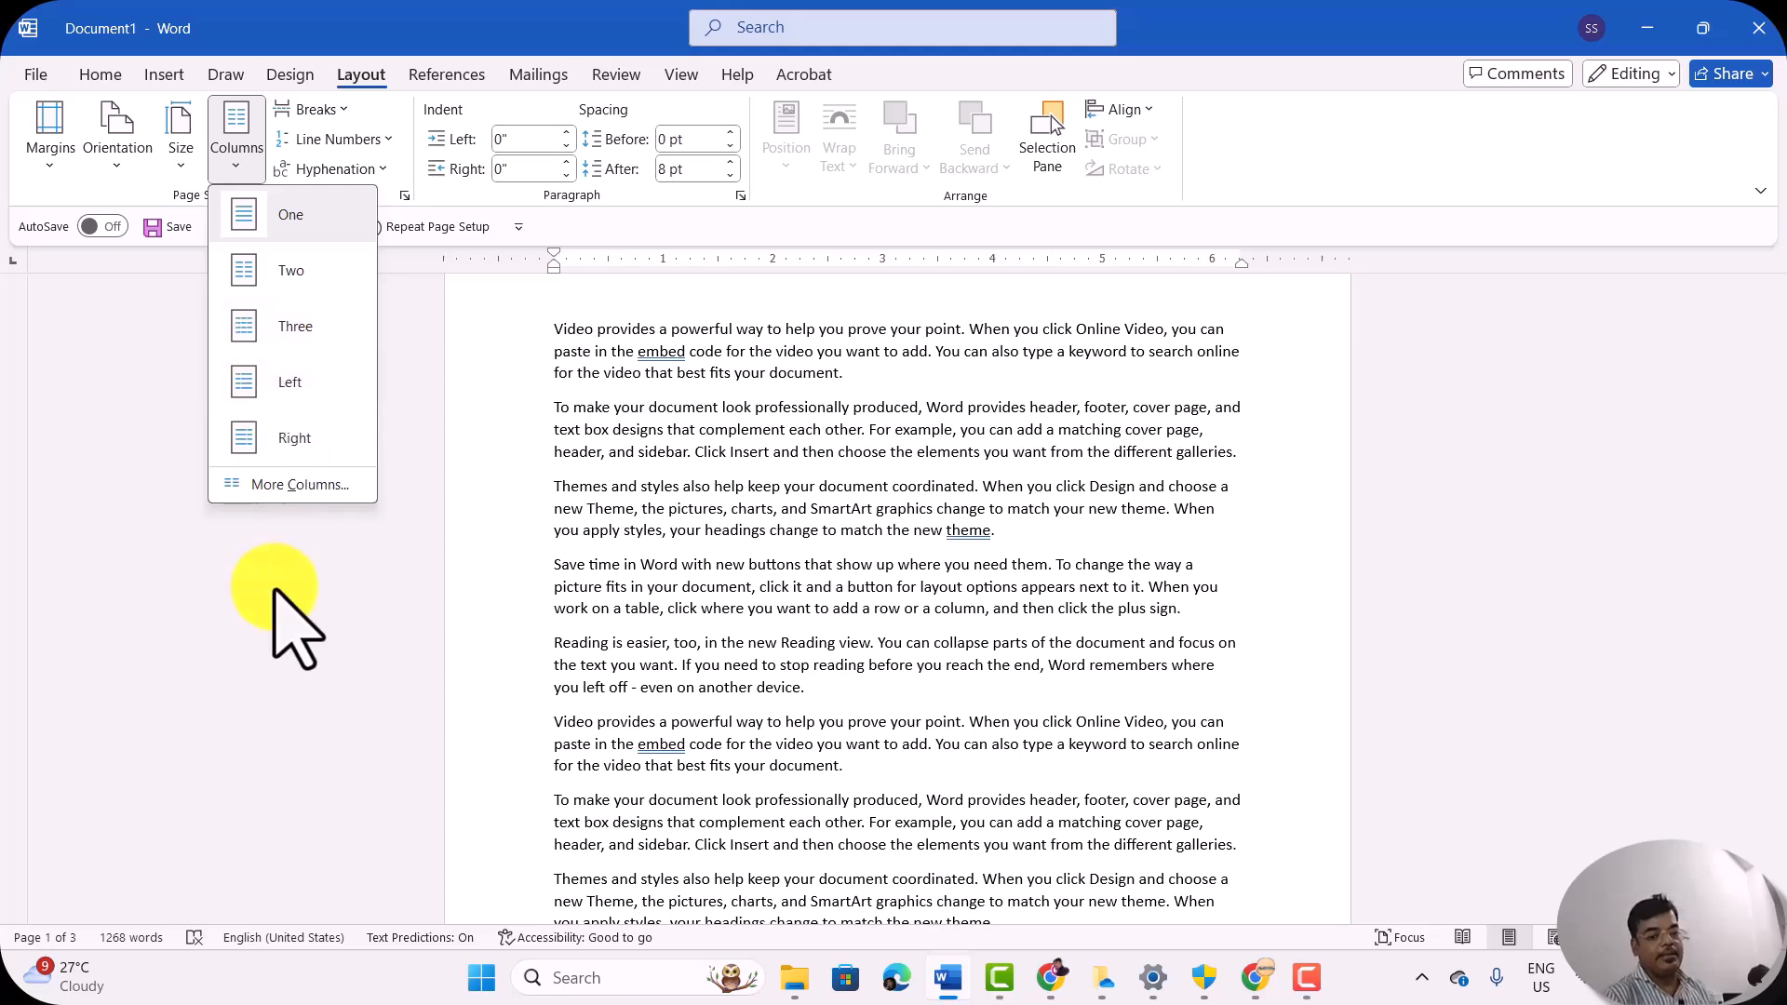
{"action": "left_click", "coordinate": [797, 621]}
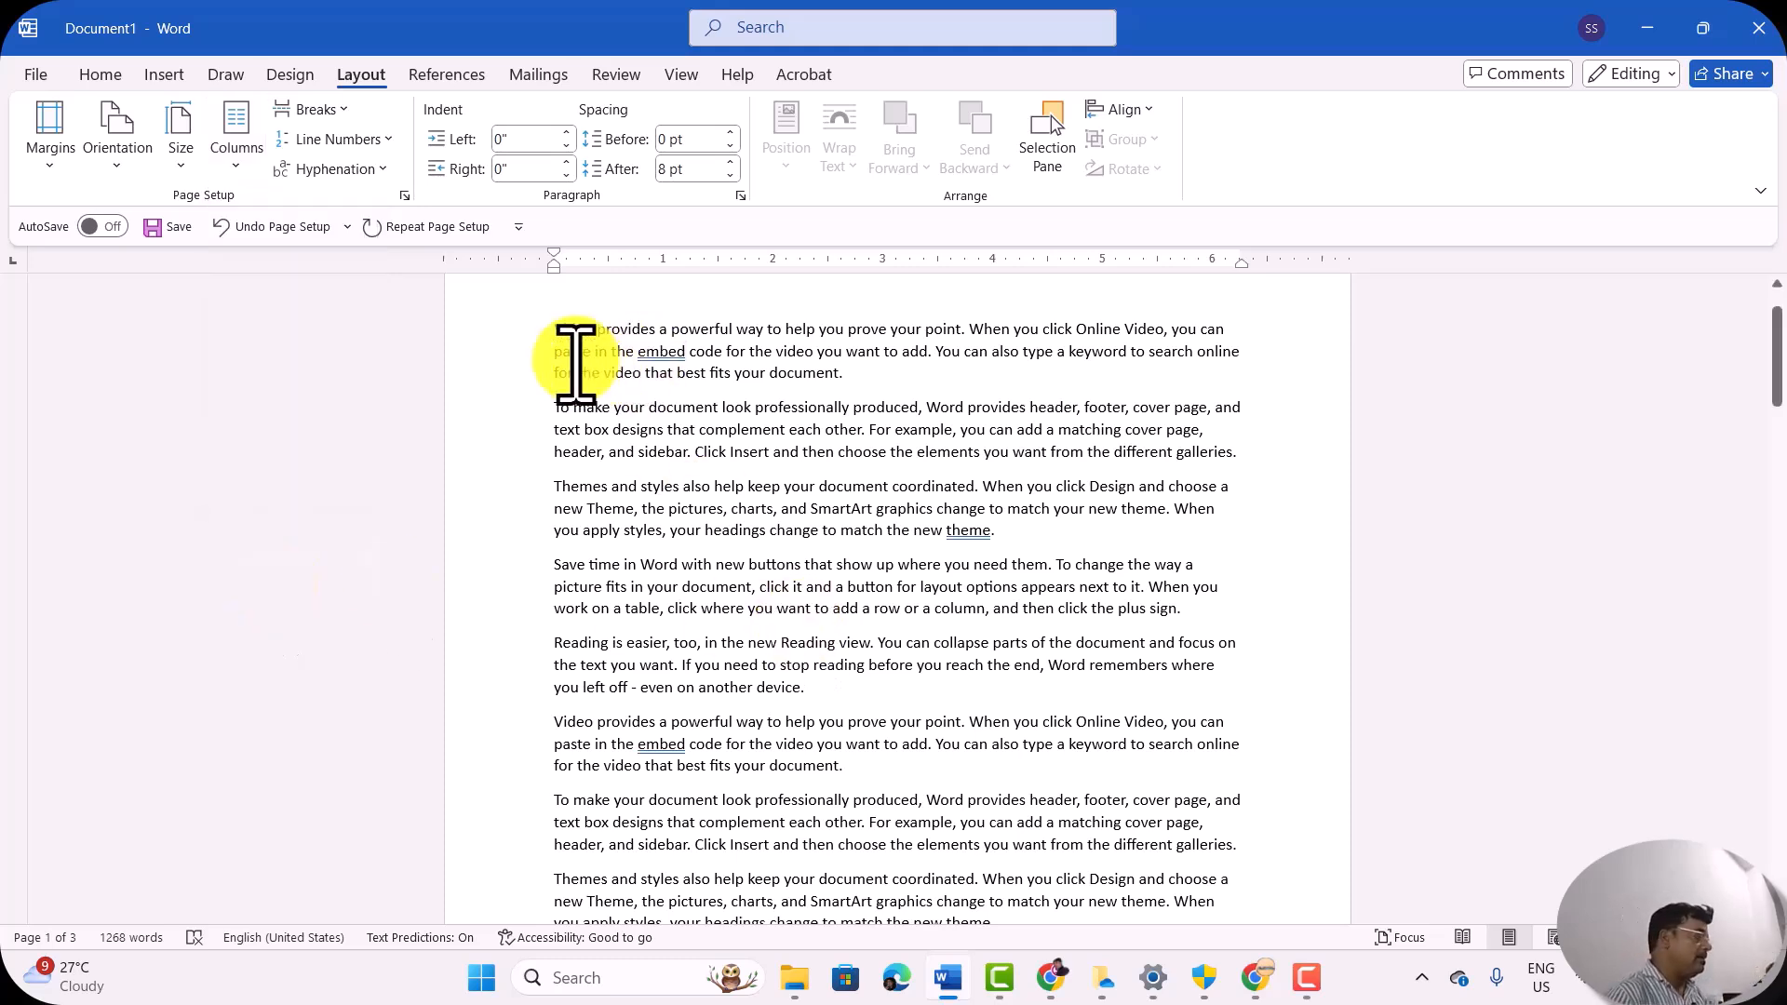
Step: Place the cursor before the first paragraph and lay out the text in two columns
{"action": "left_click", "coordinate": [238, 160]}
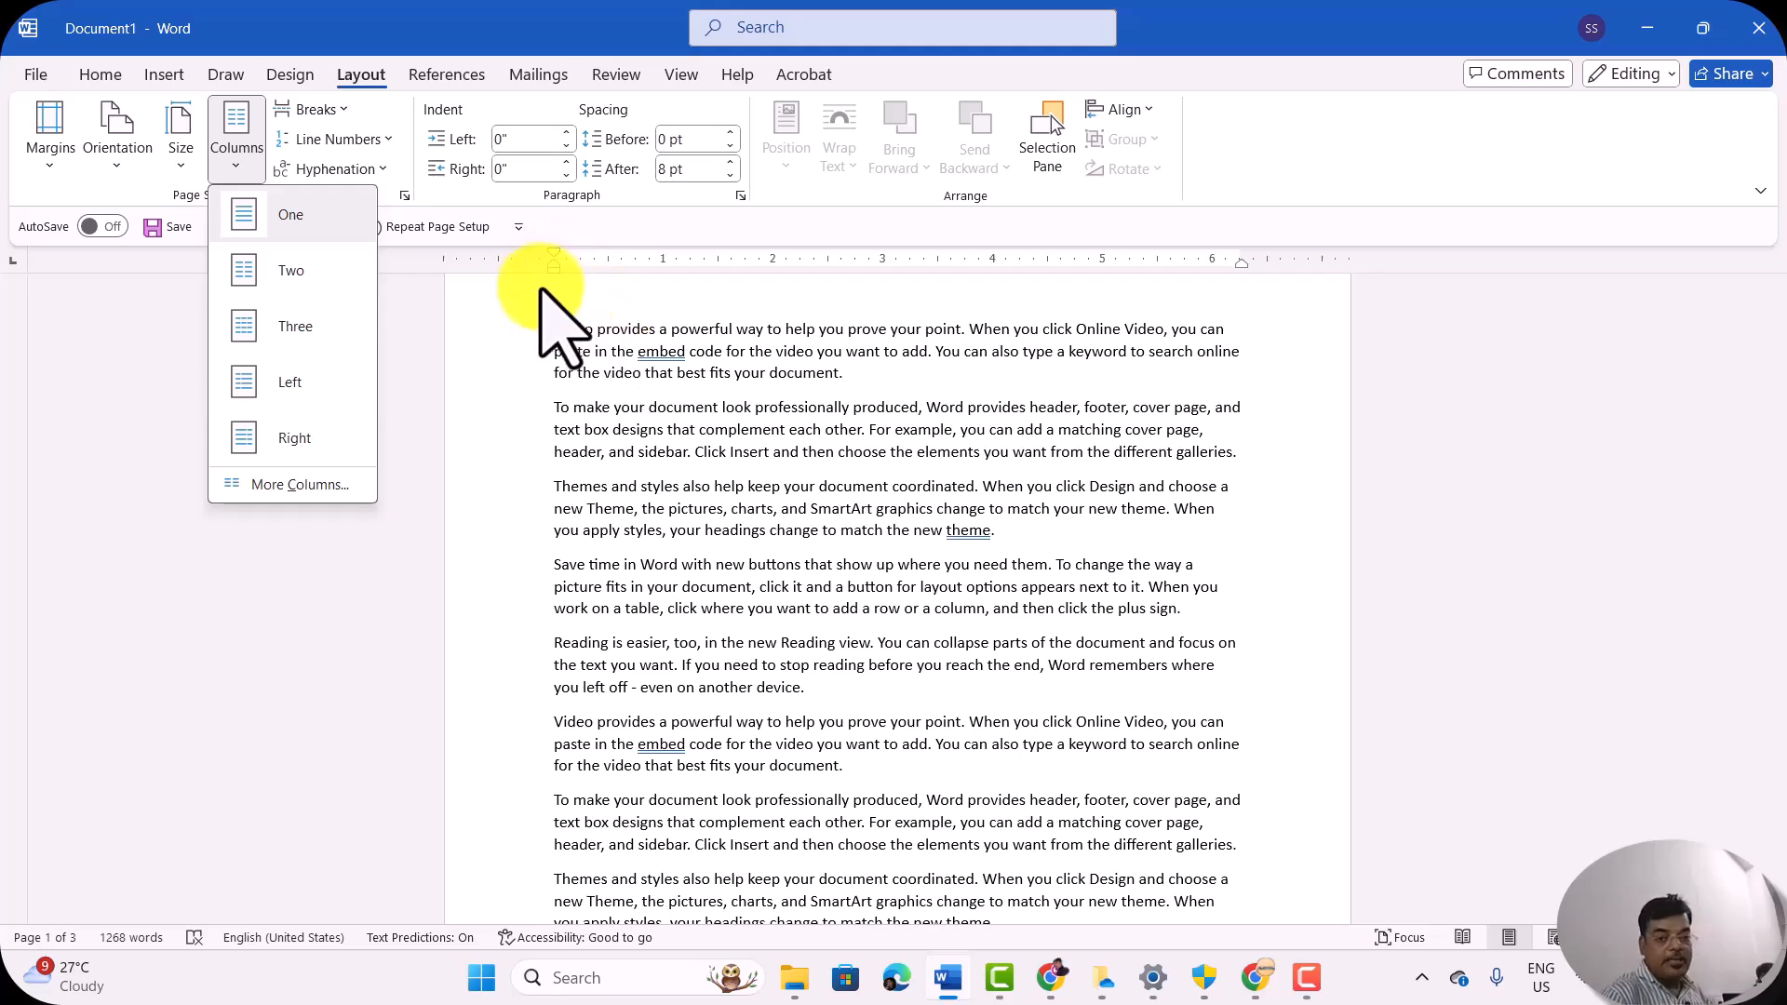
{"action": "left_click", "coordinate": [549, 331]}
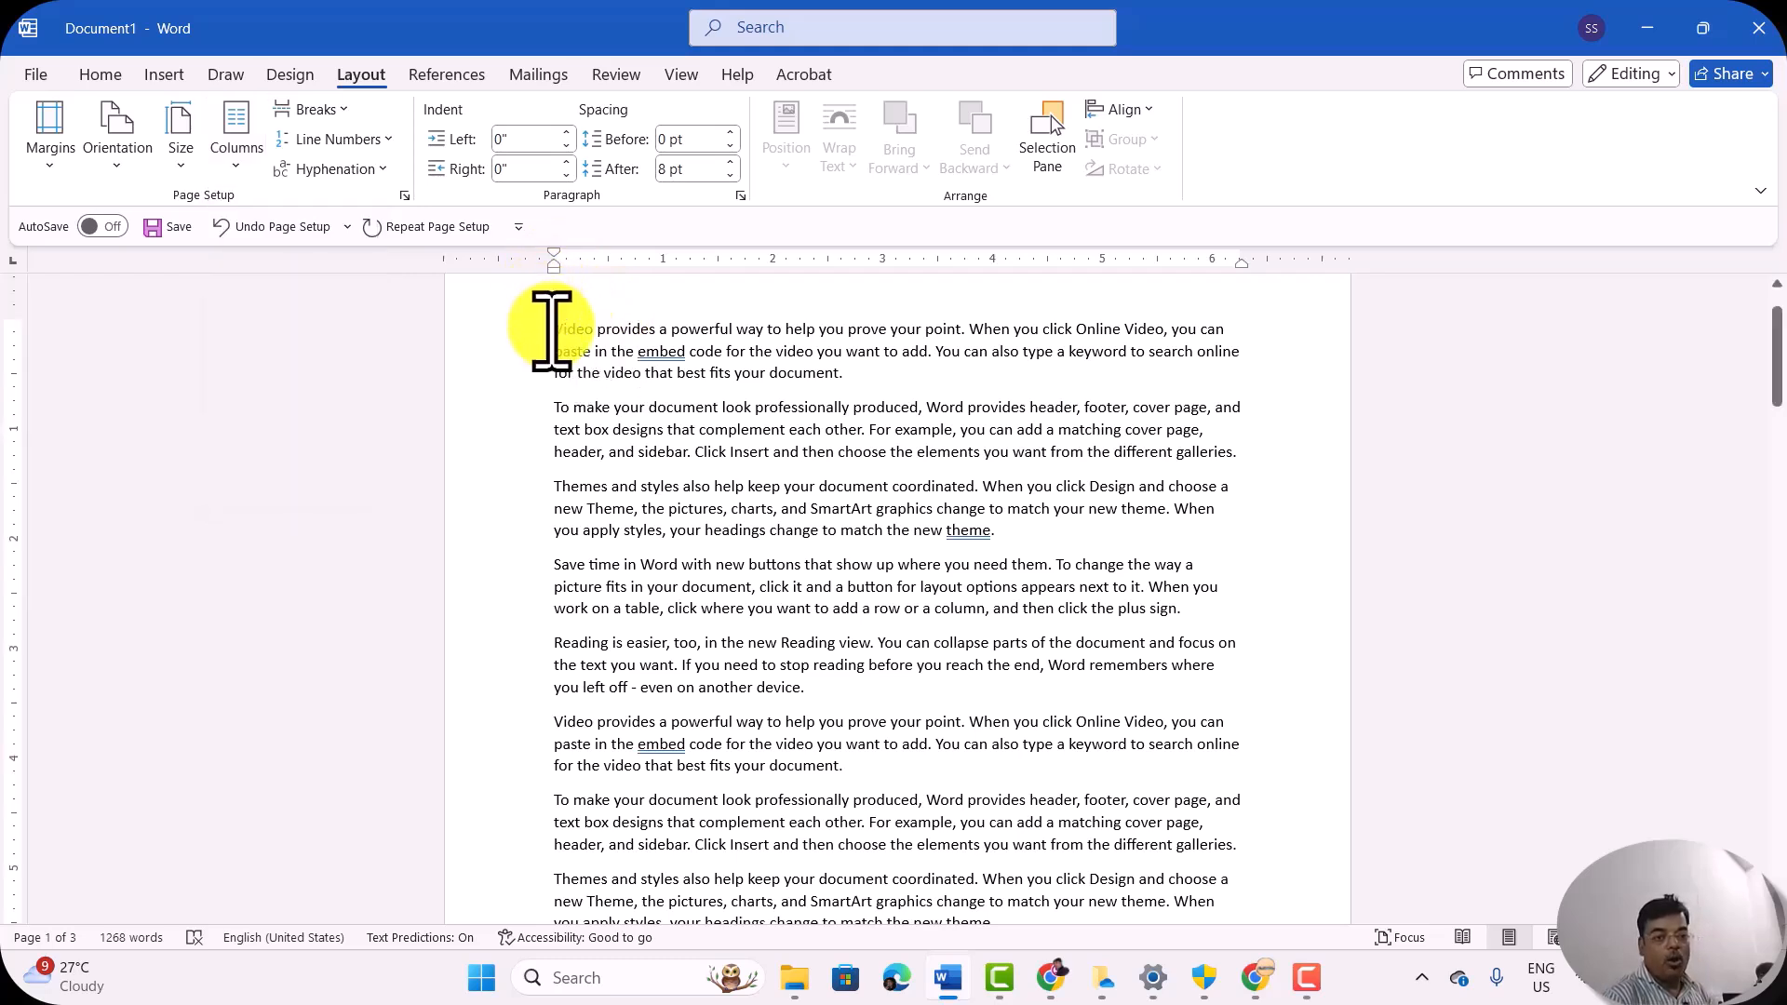
{"action": "left_click", "coordinate": [231, 152]}
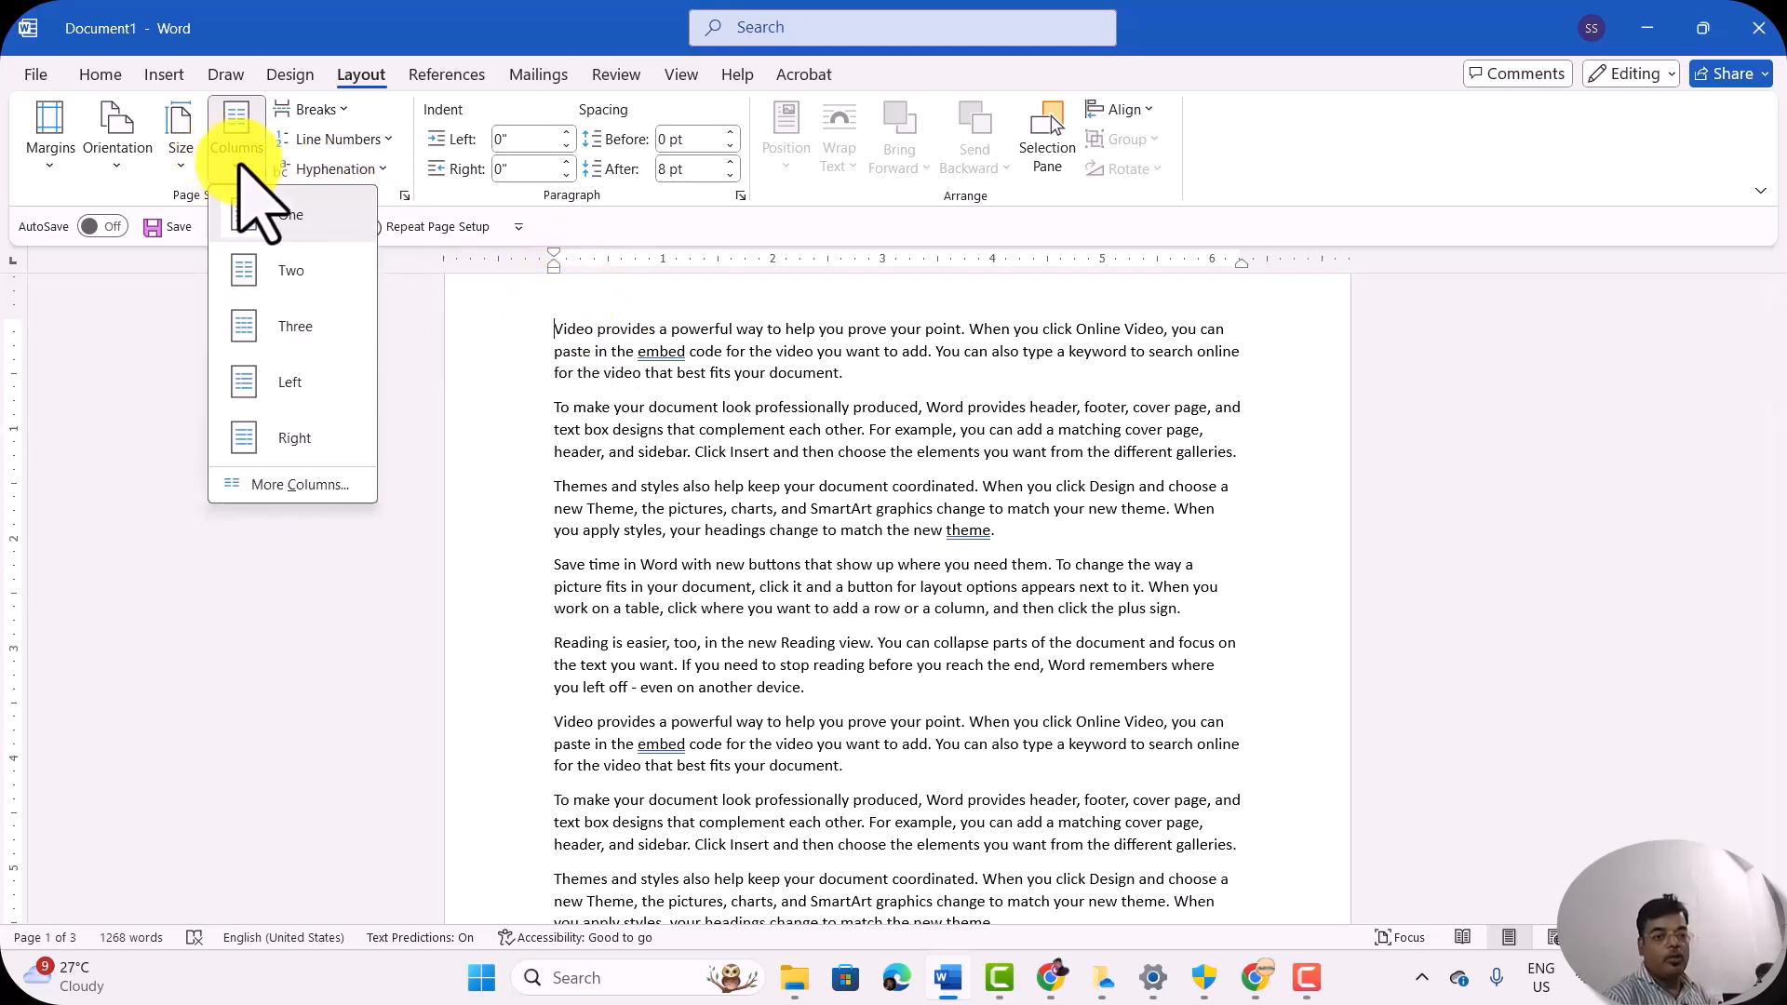
{"action": "left_click", "coordinate": [290, 273]}
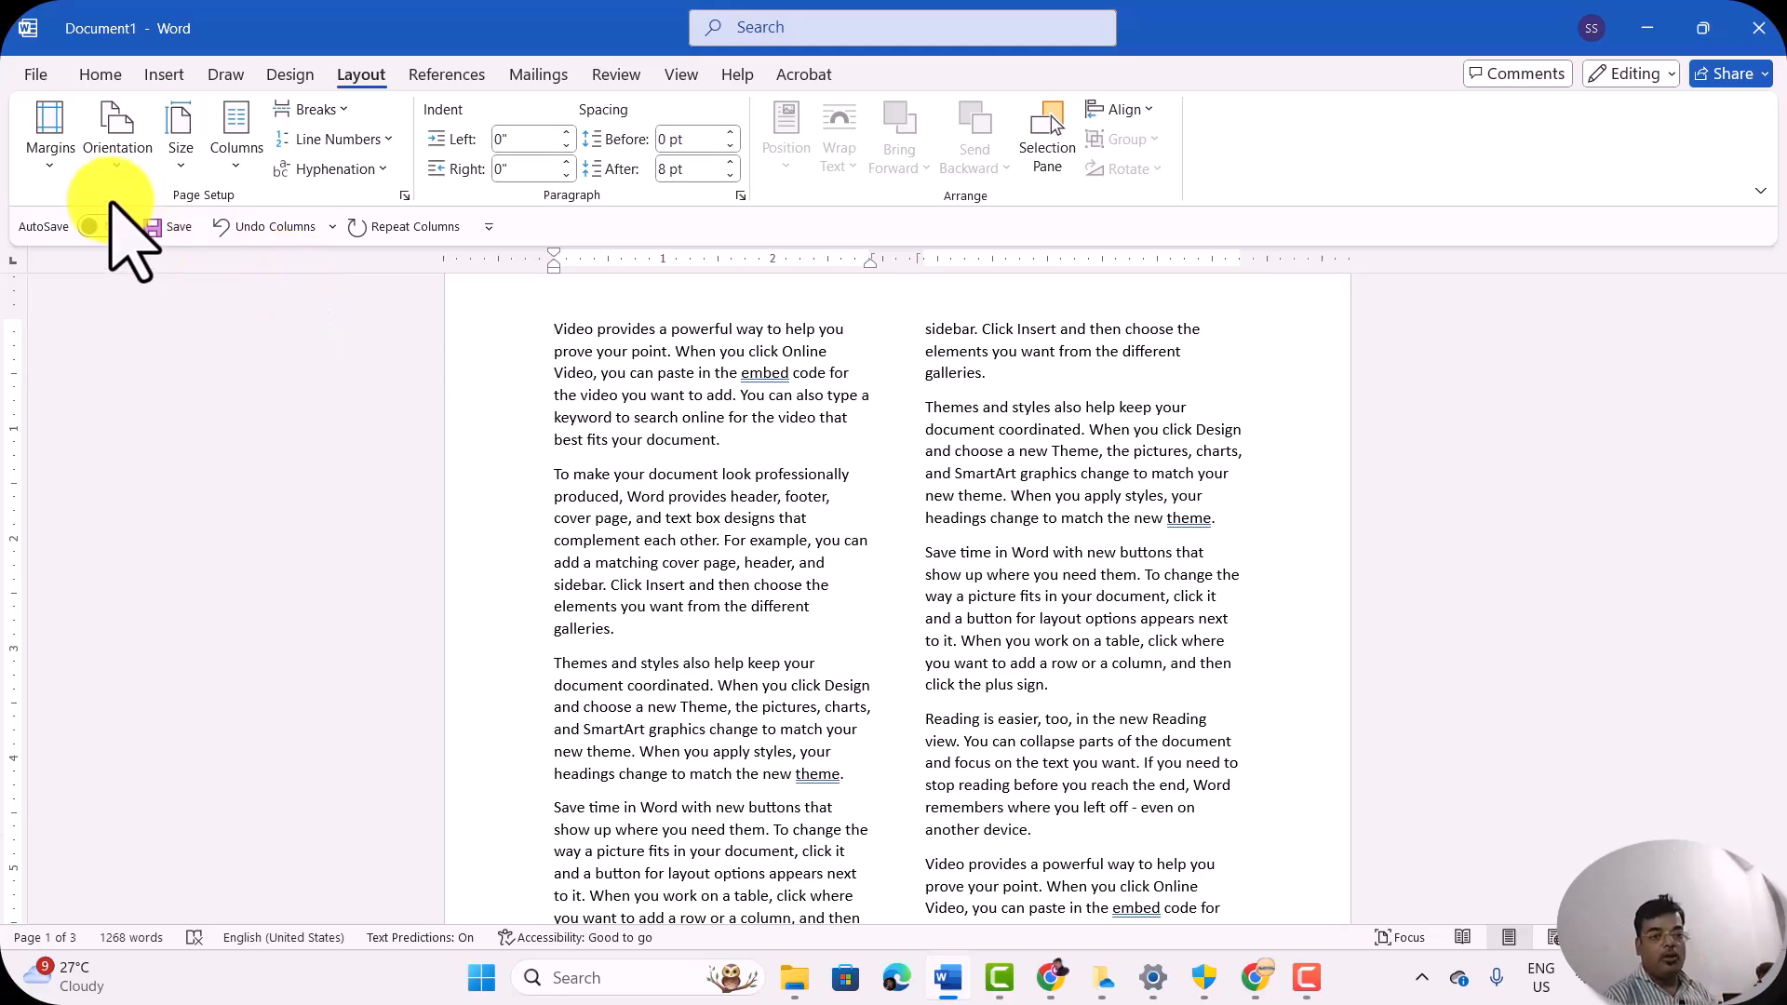
Step: Lay out the text in three columns and switch it to the Left column preset
{"action": "left_click", "coordinate": [237, 160]}
{"action": "left_click", "coordinate": [296, 345]}
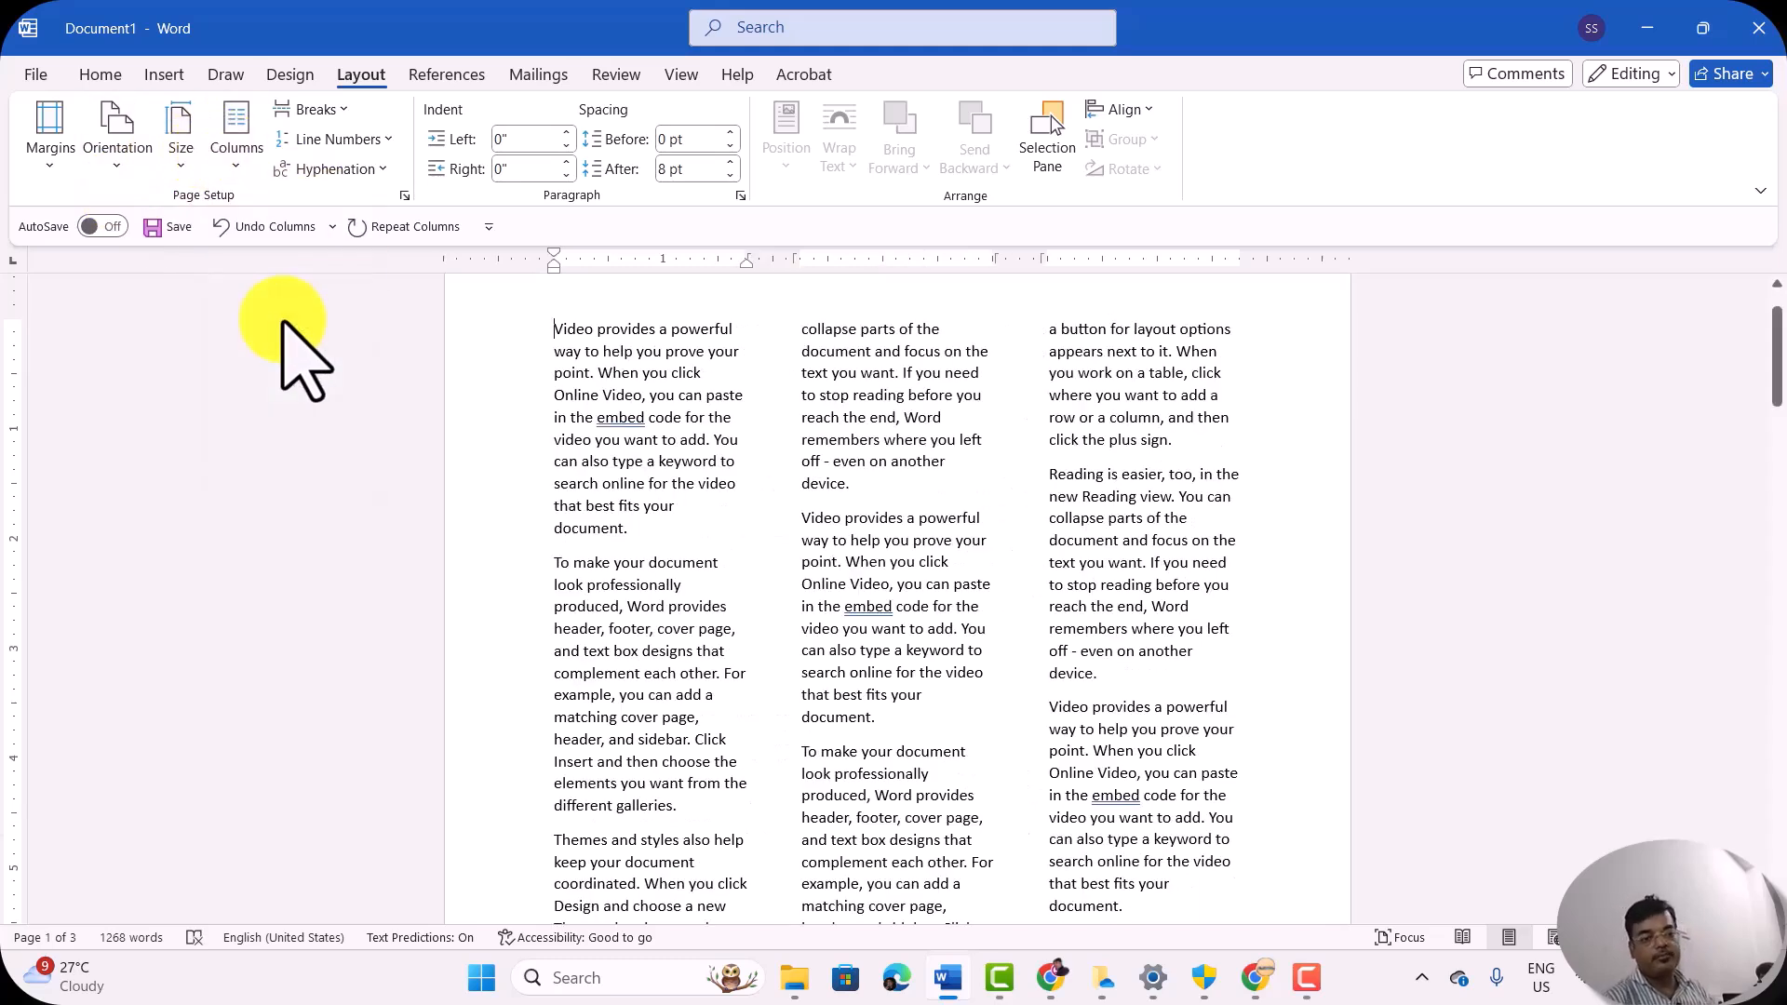
{"action": "left_click", "coordinate": [237, 166]}
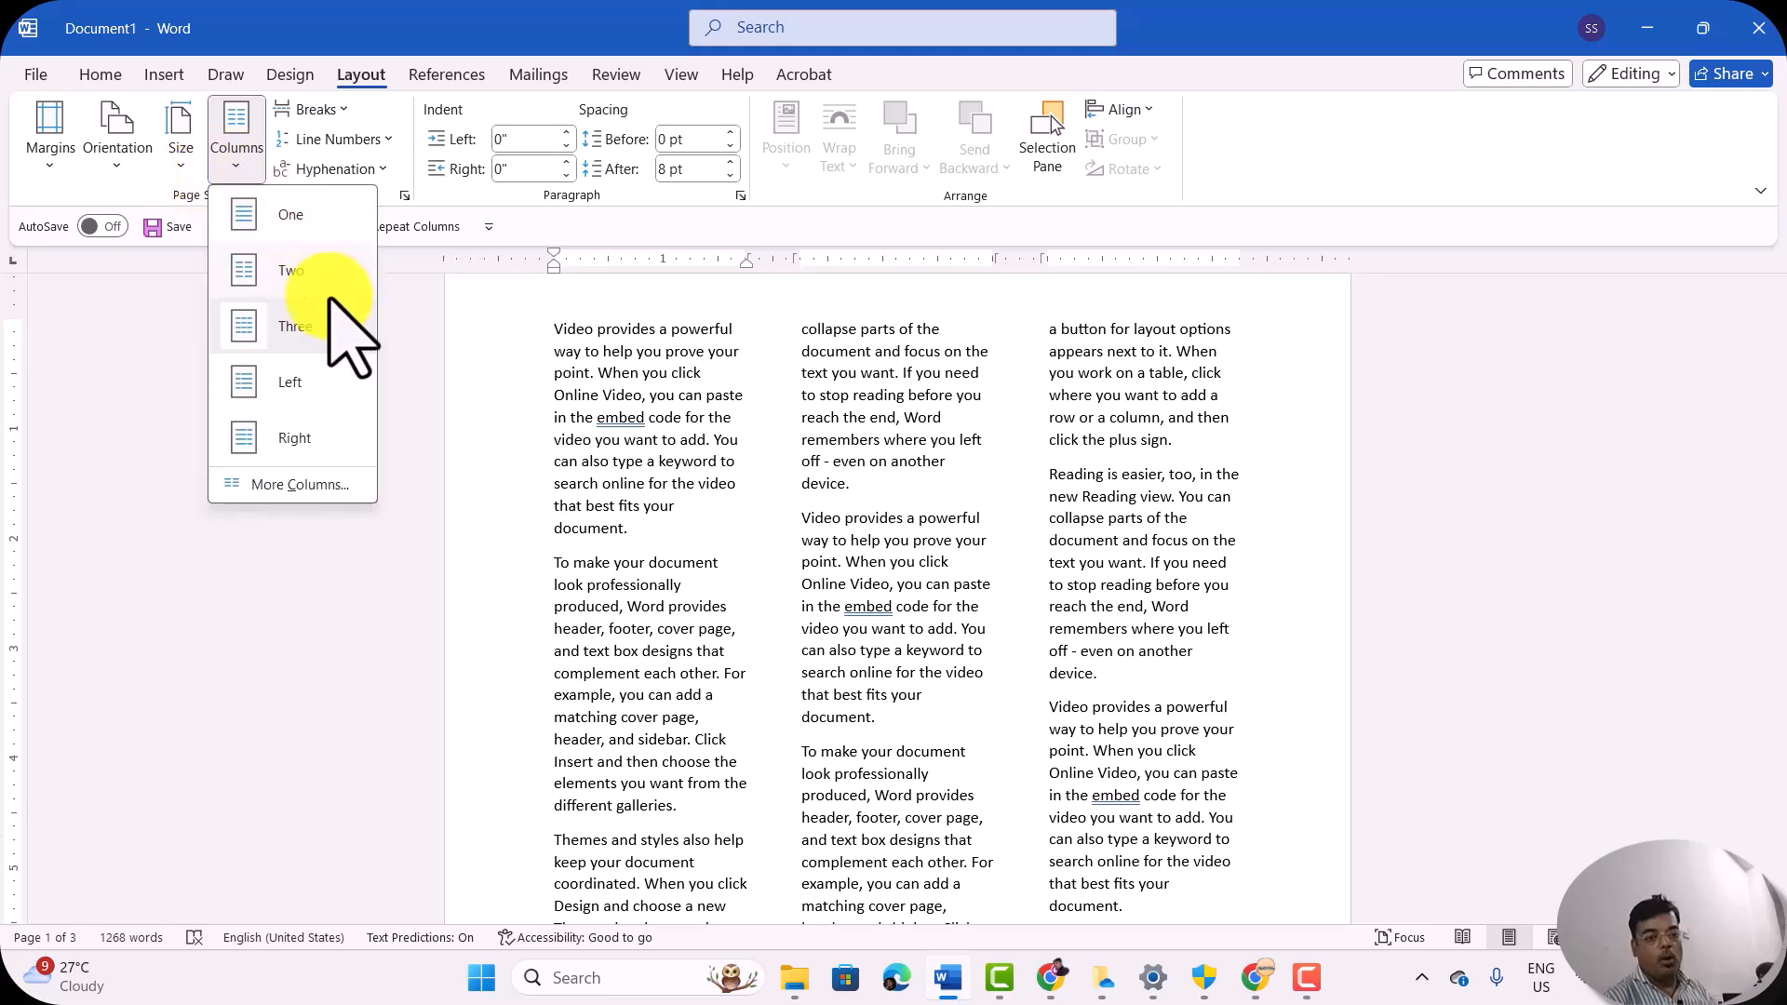
{"action": "left_click", "coordinate": [284, 391]}
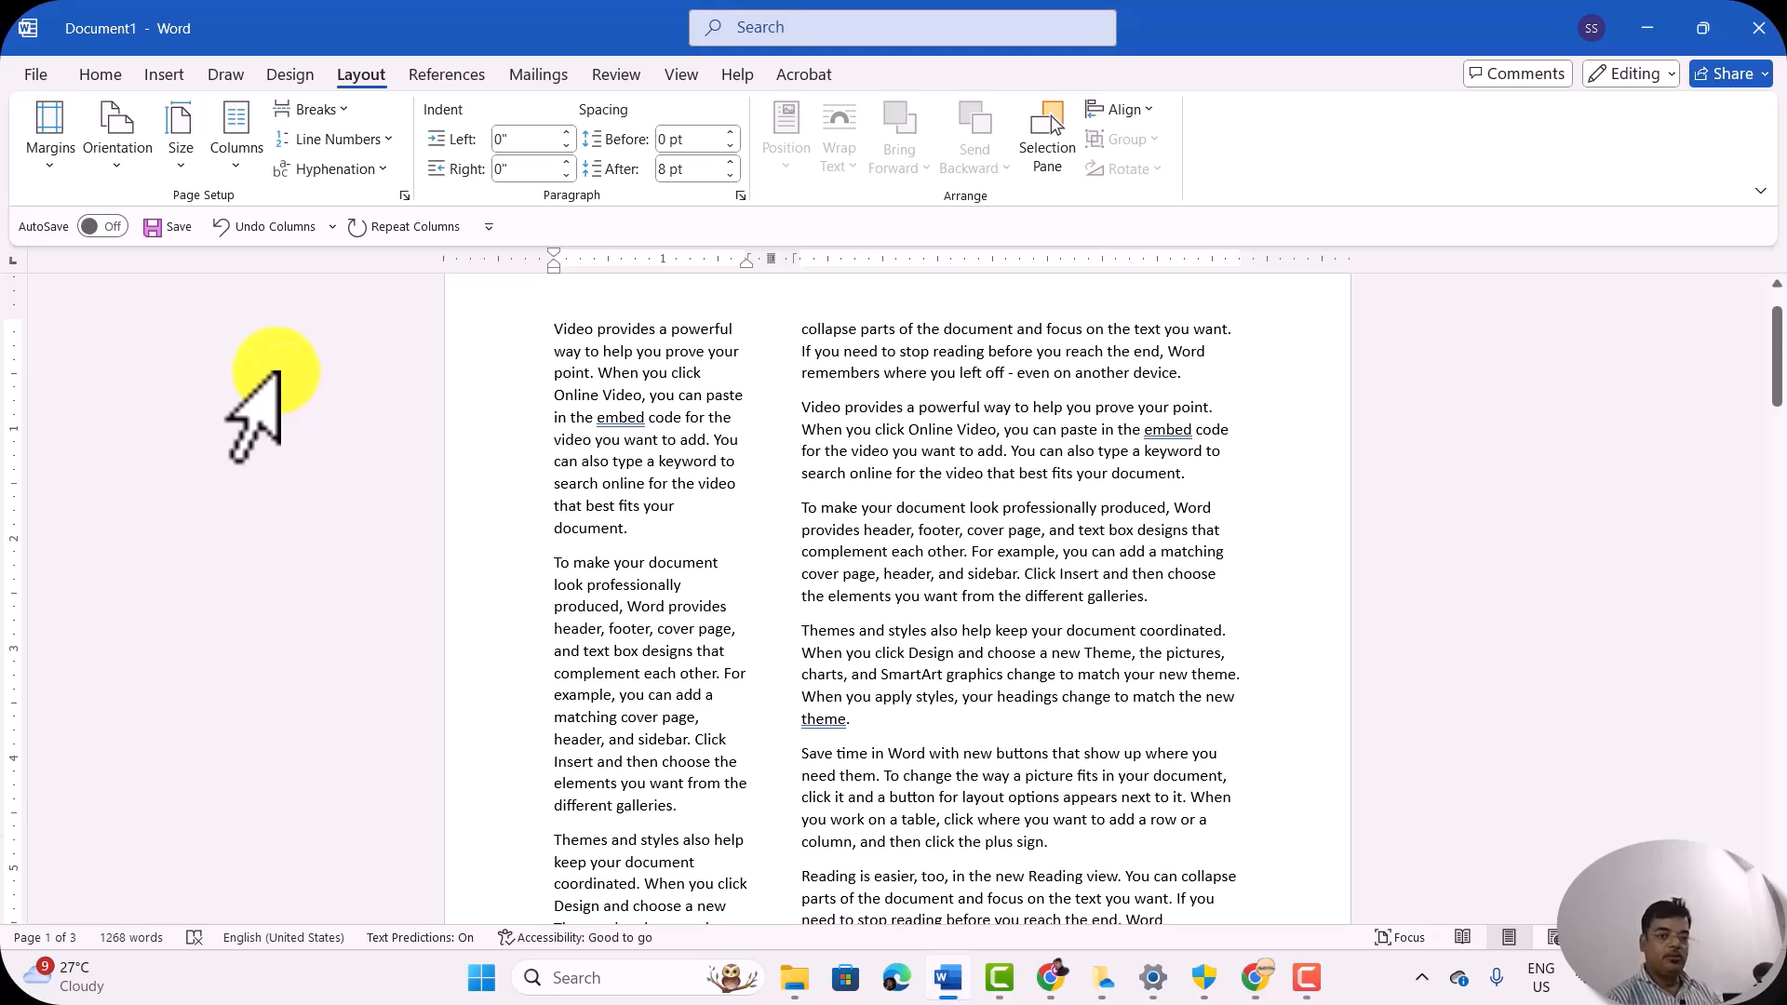
Step: Apply the Right column preset to the text and return it to one column
{"action": "left_click", "coordinate": [232, 158]}
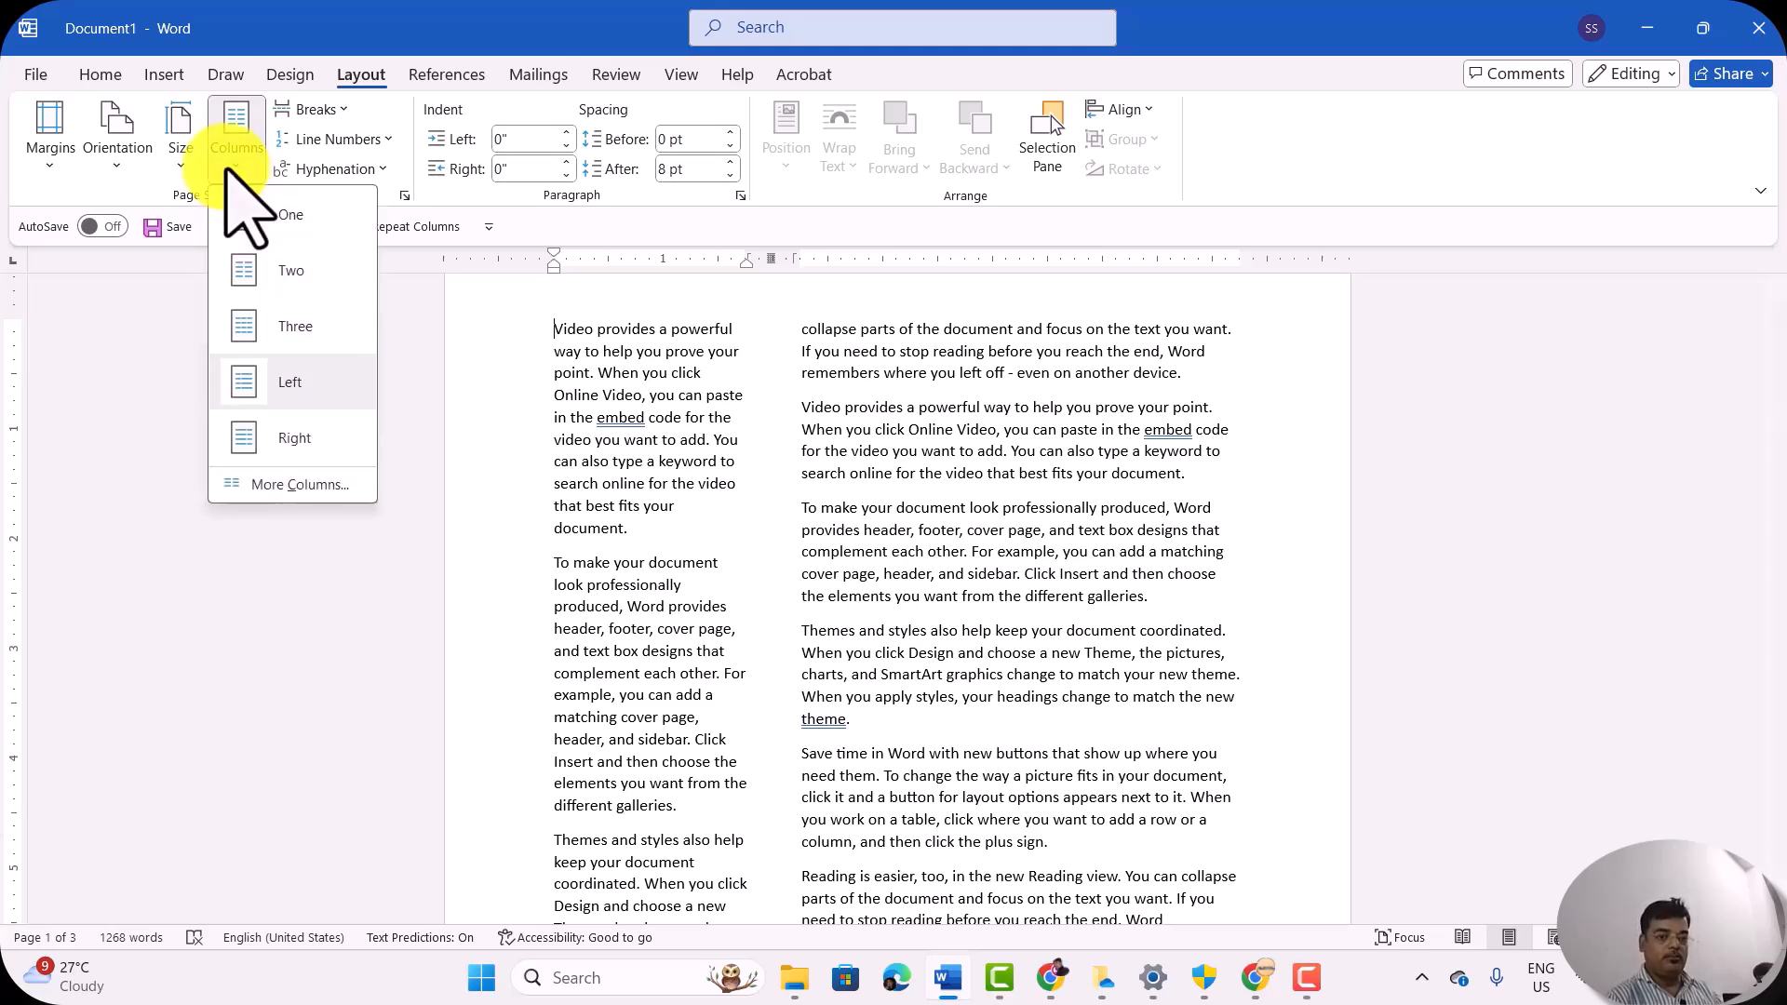
{"action": "left_click", "coordinate": [292, 439]}
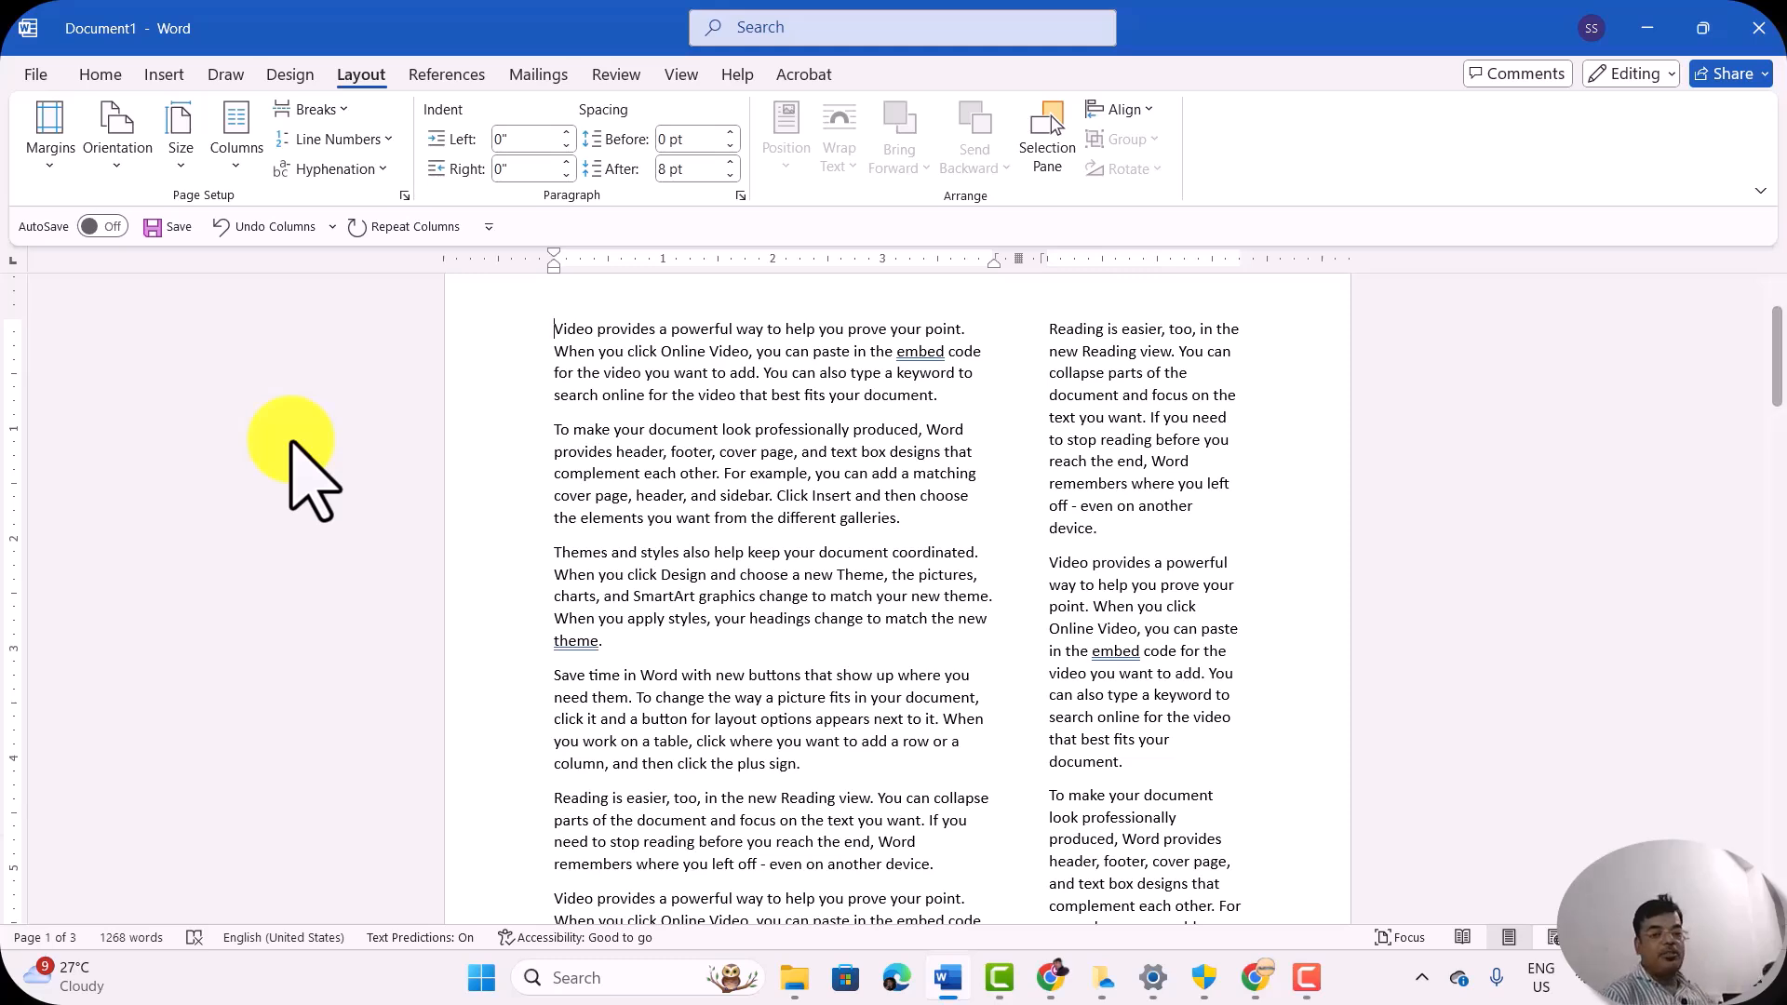
{"action": "left_click", "coordinate": [235, 169]}
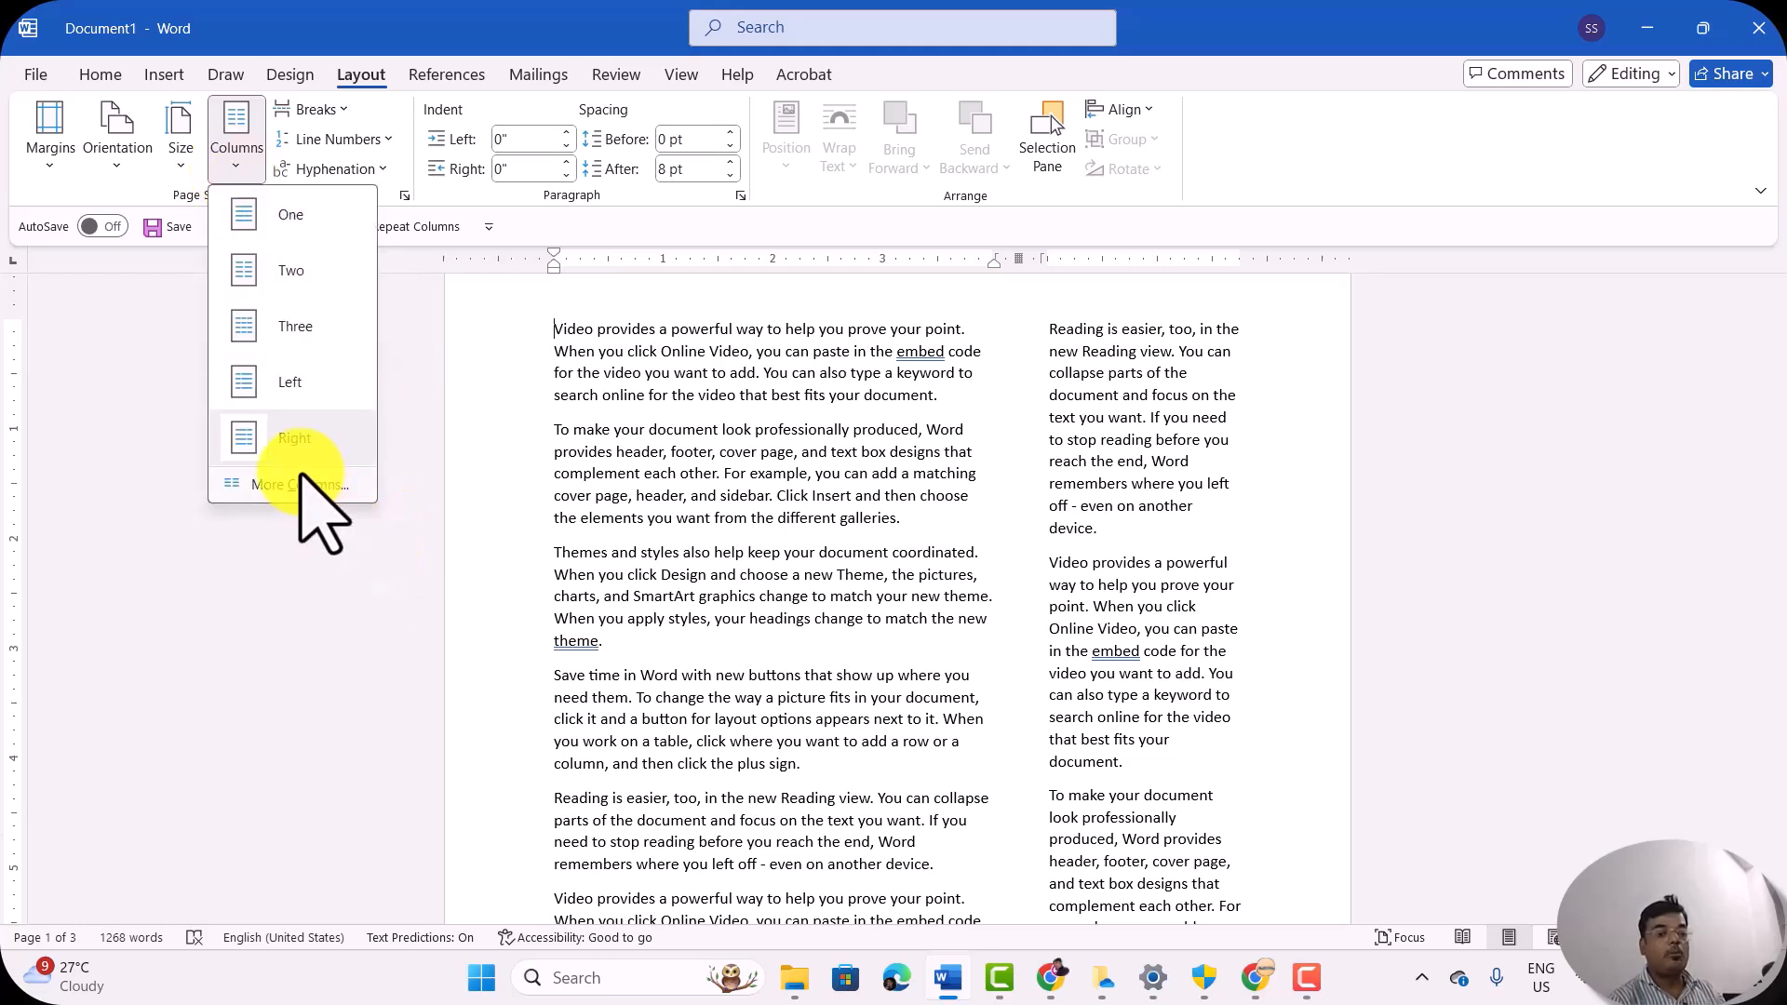
{"action": "left_click", "coordinate": [272, 215]}
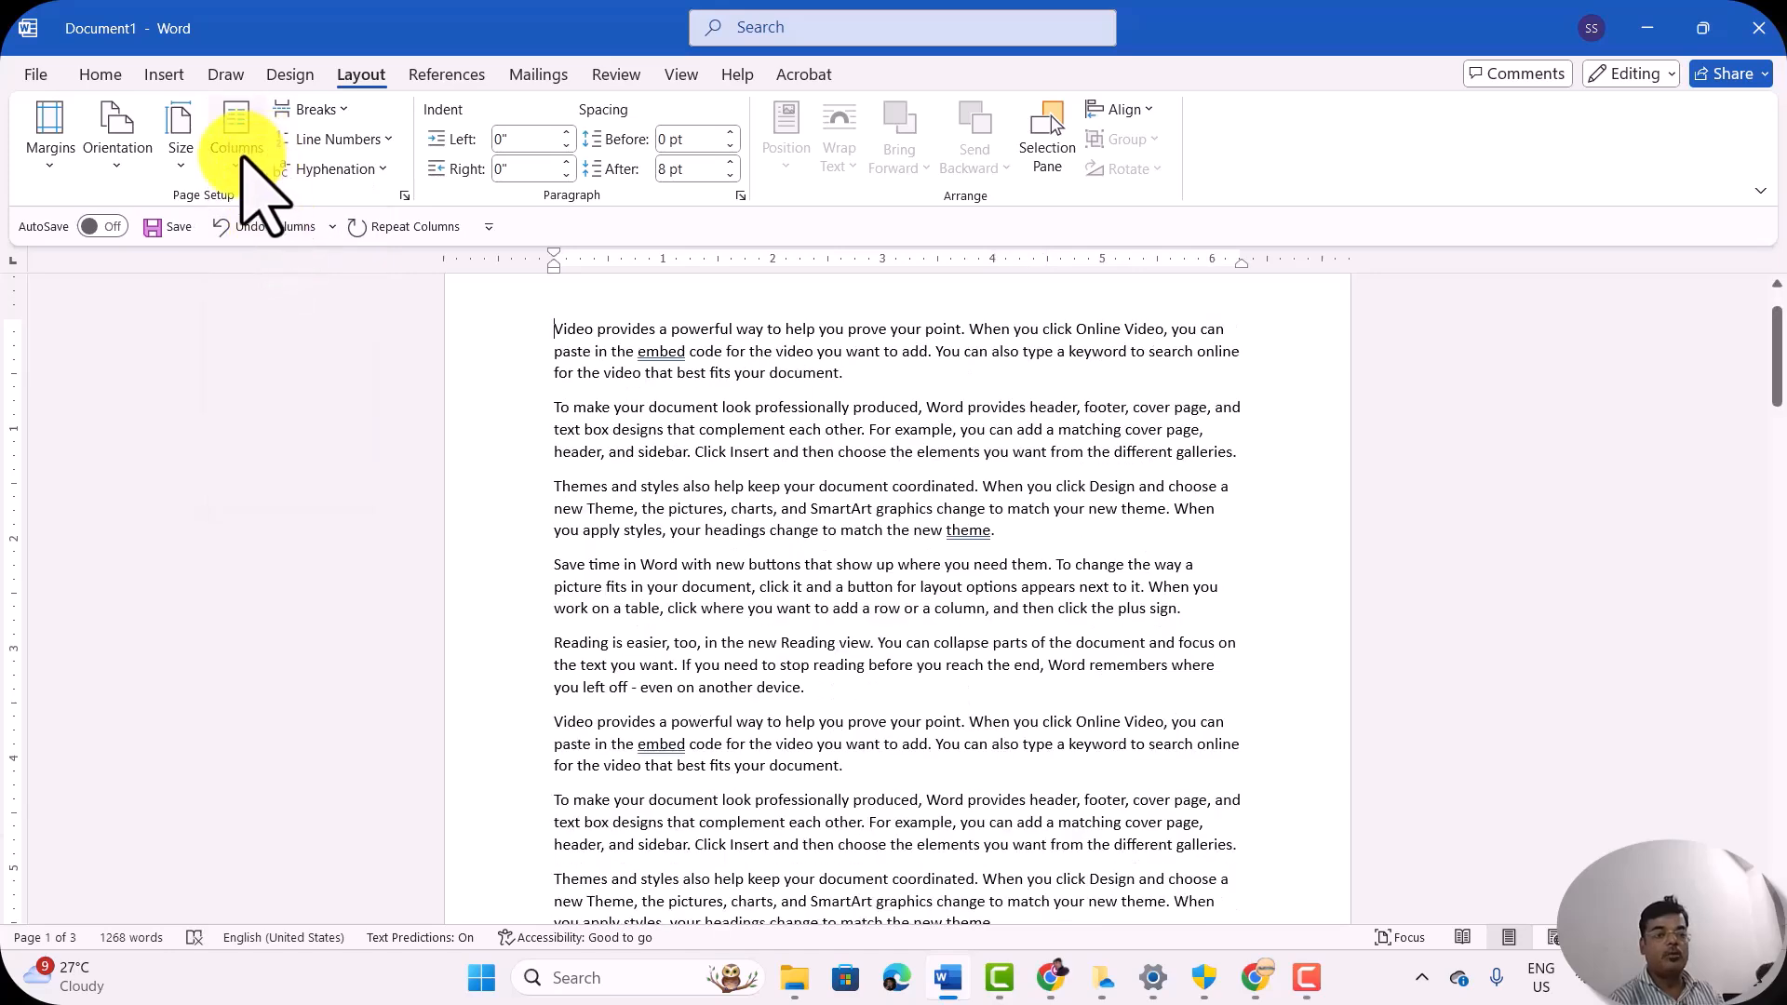
Step: Set a custom layout of 6 equal-width columns for the whole document
{"action": "left_click", "coordinate": [237, 149]}
{"action": "left_click", "coordinate": [319, 484]}
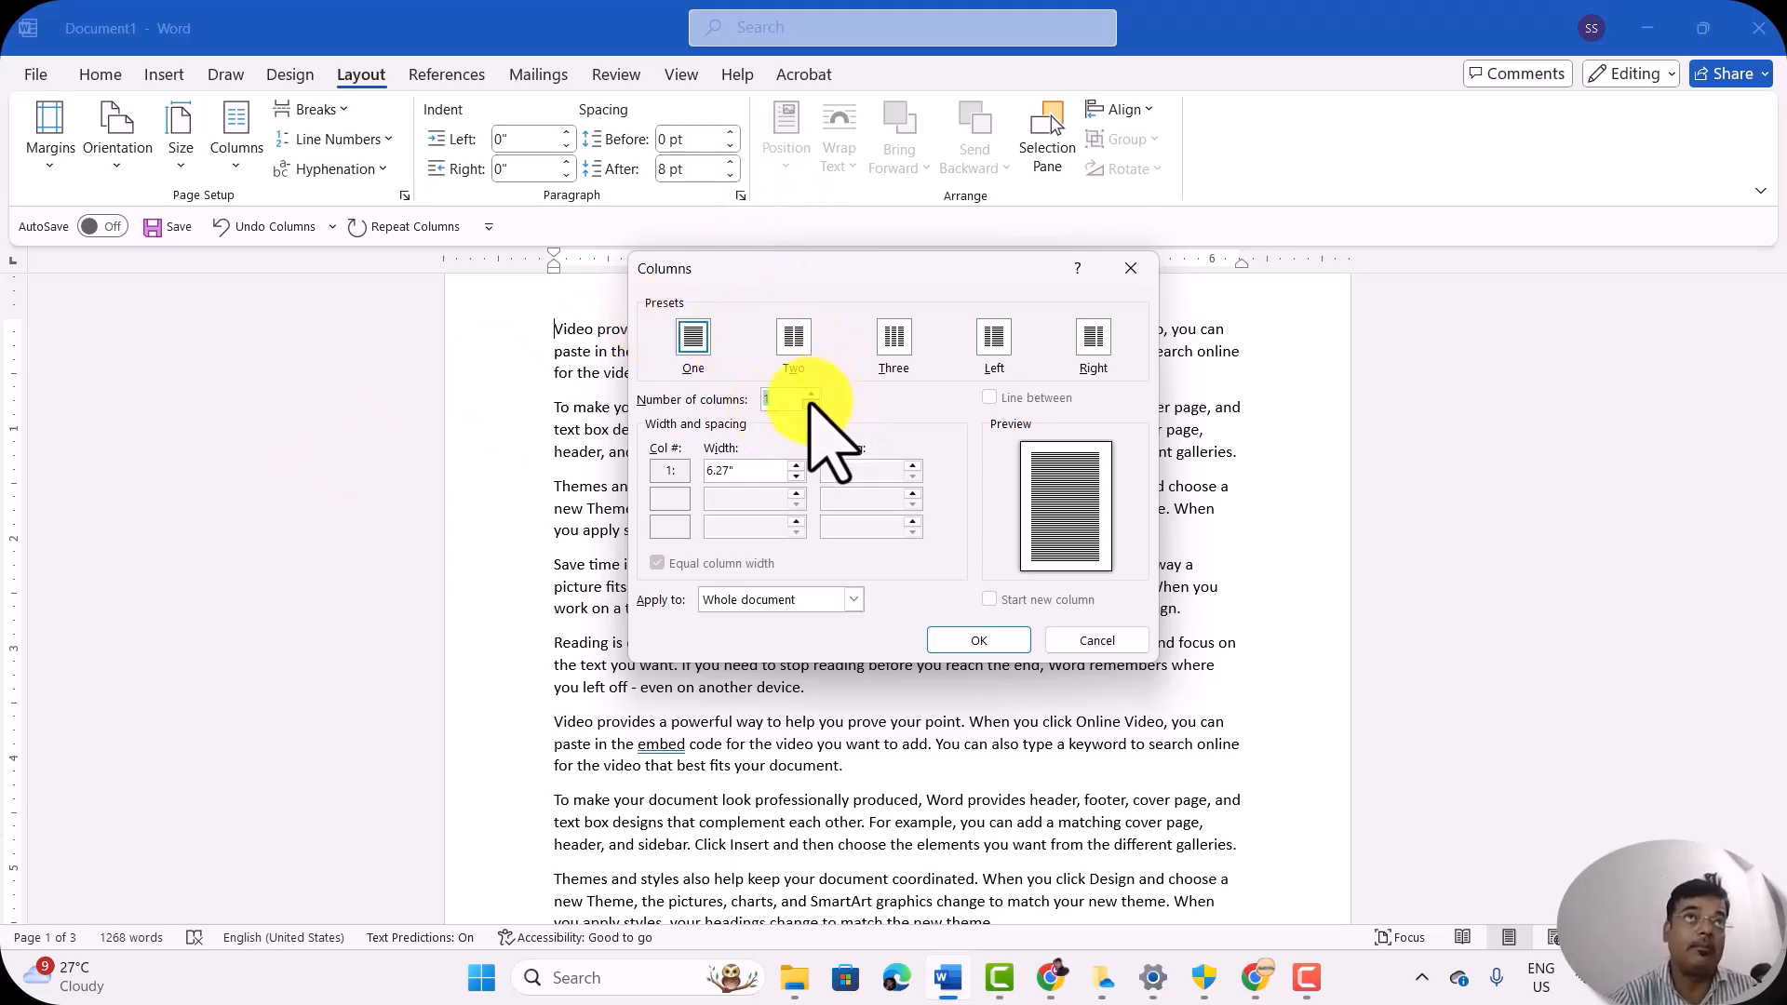
{"action": "left_click", "coordinate": [795, 465]}
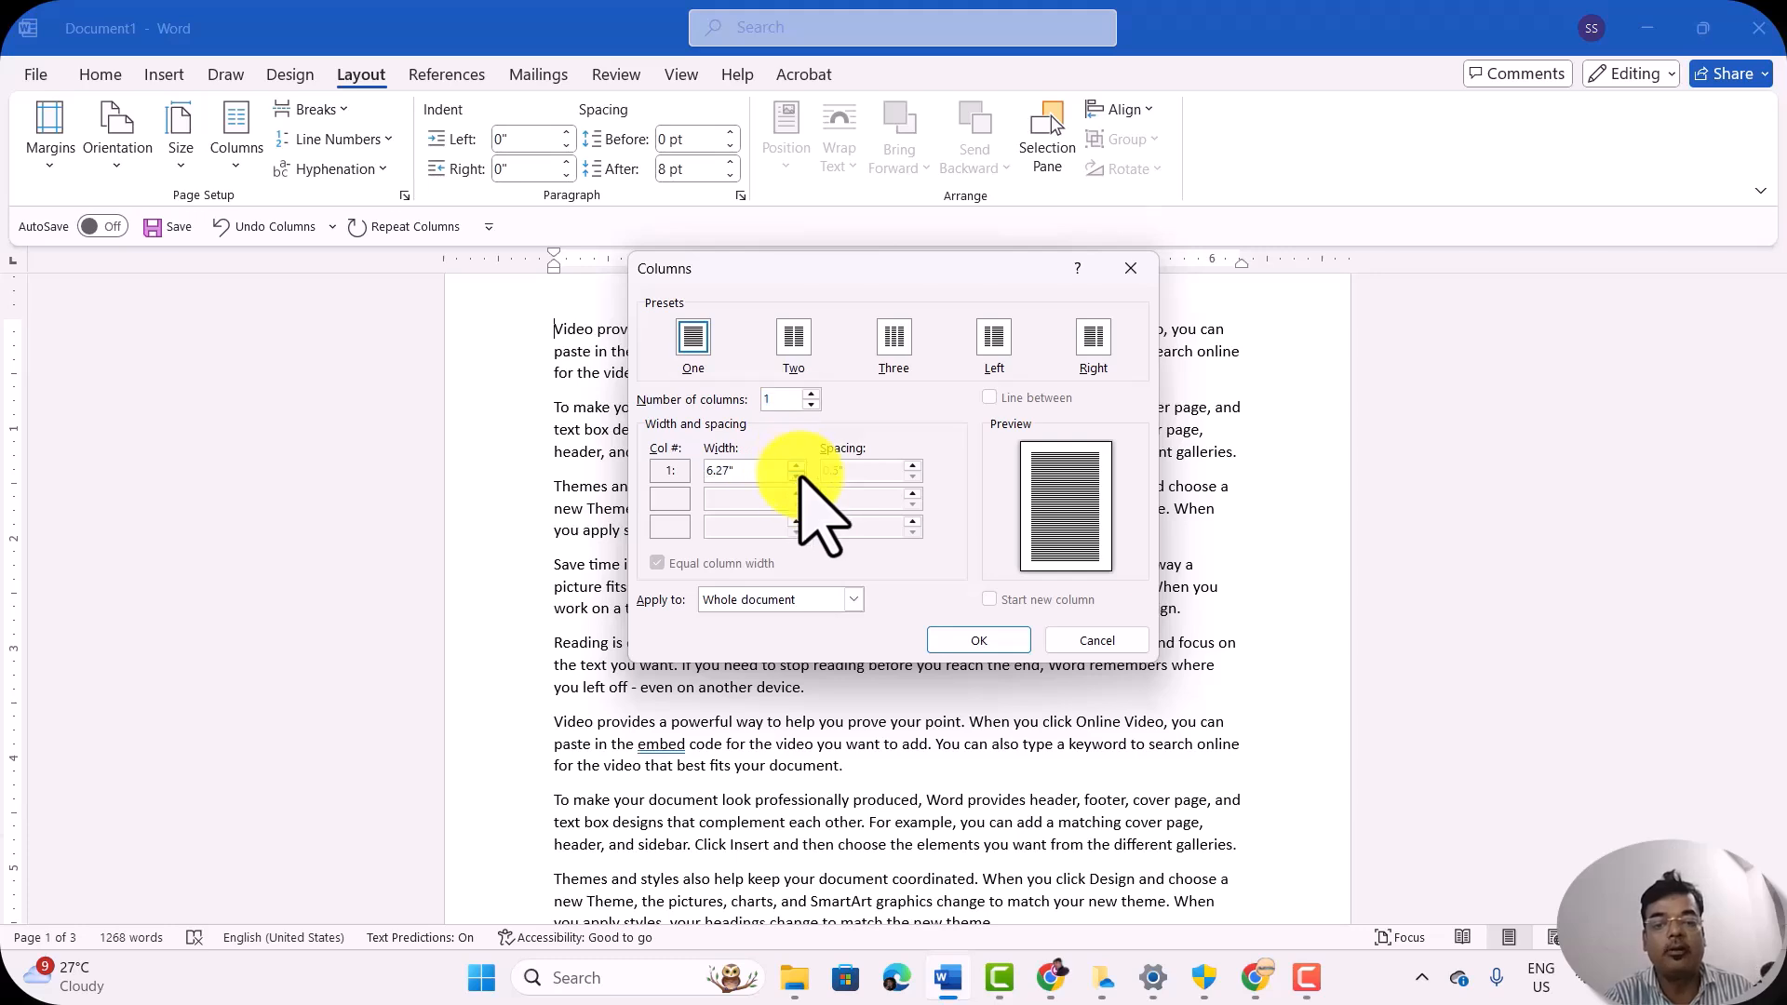
{"action": "left_click", "coordinate": [812, 394]}
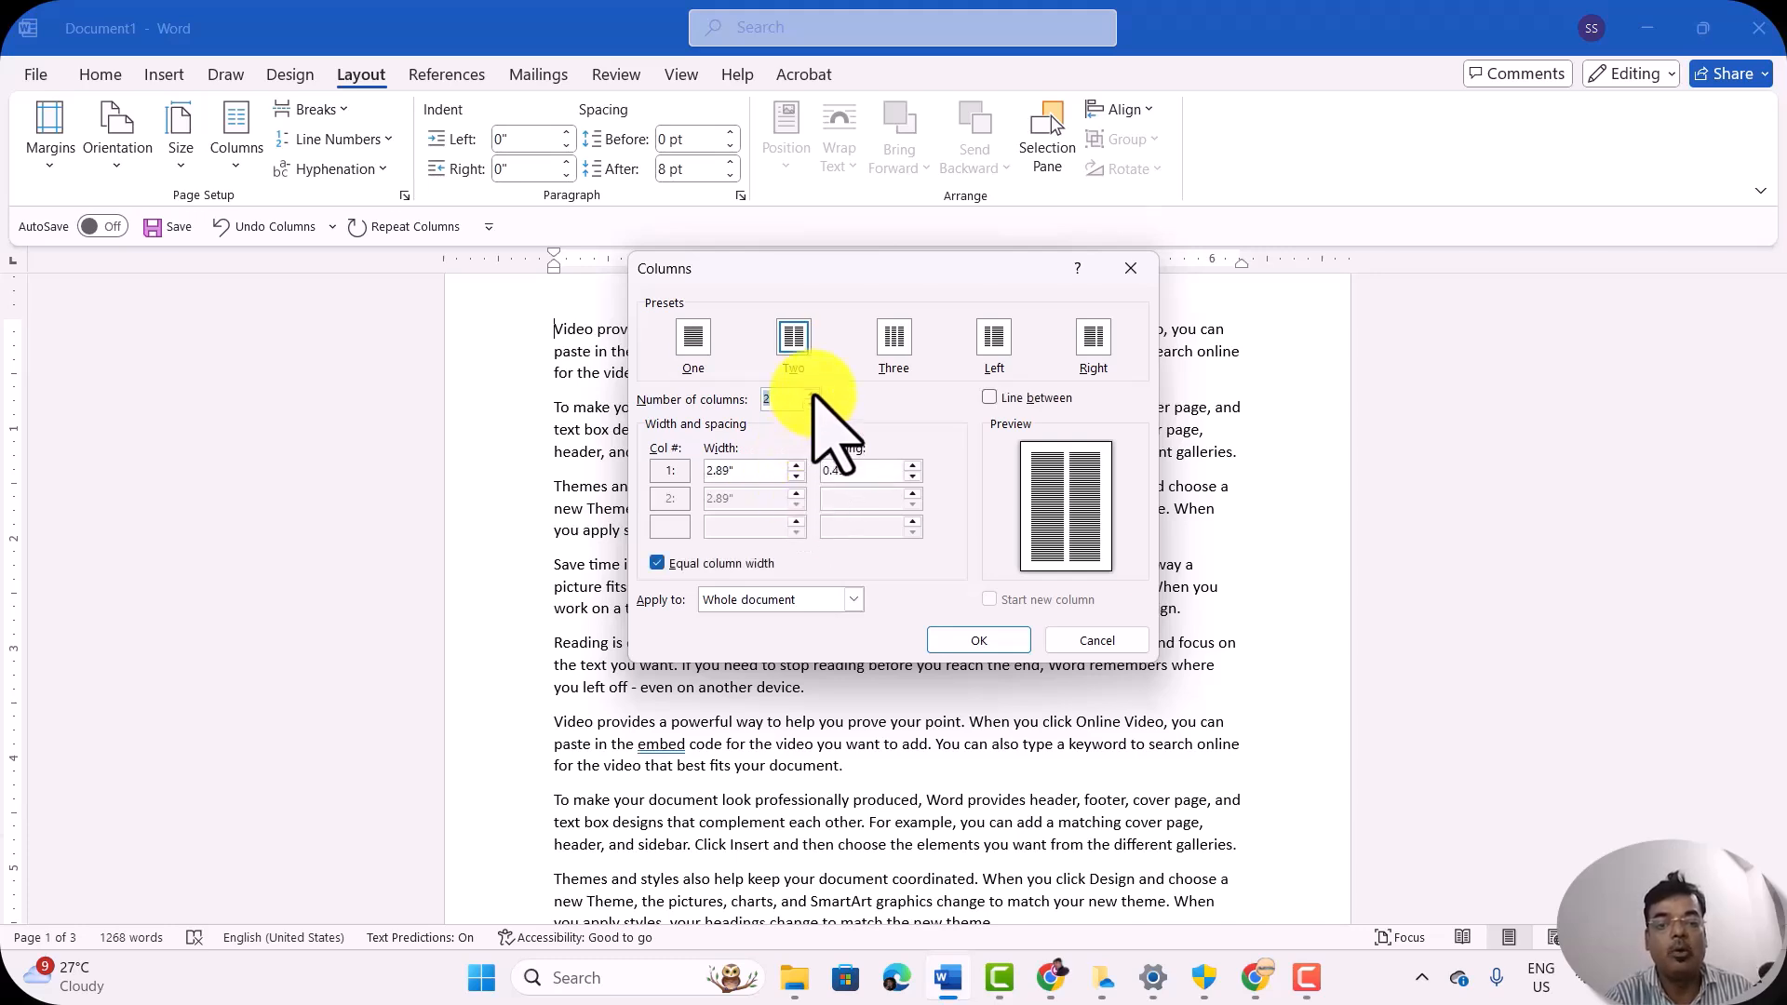
{"action": "left_click", "coordinate": [813, 394]}
{"action": "left_click", "coordinate": [812, 394]}
{"action": "left_click", "coordinate": [812, 393]}
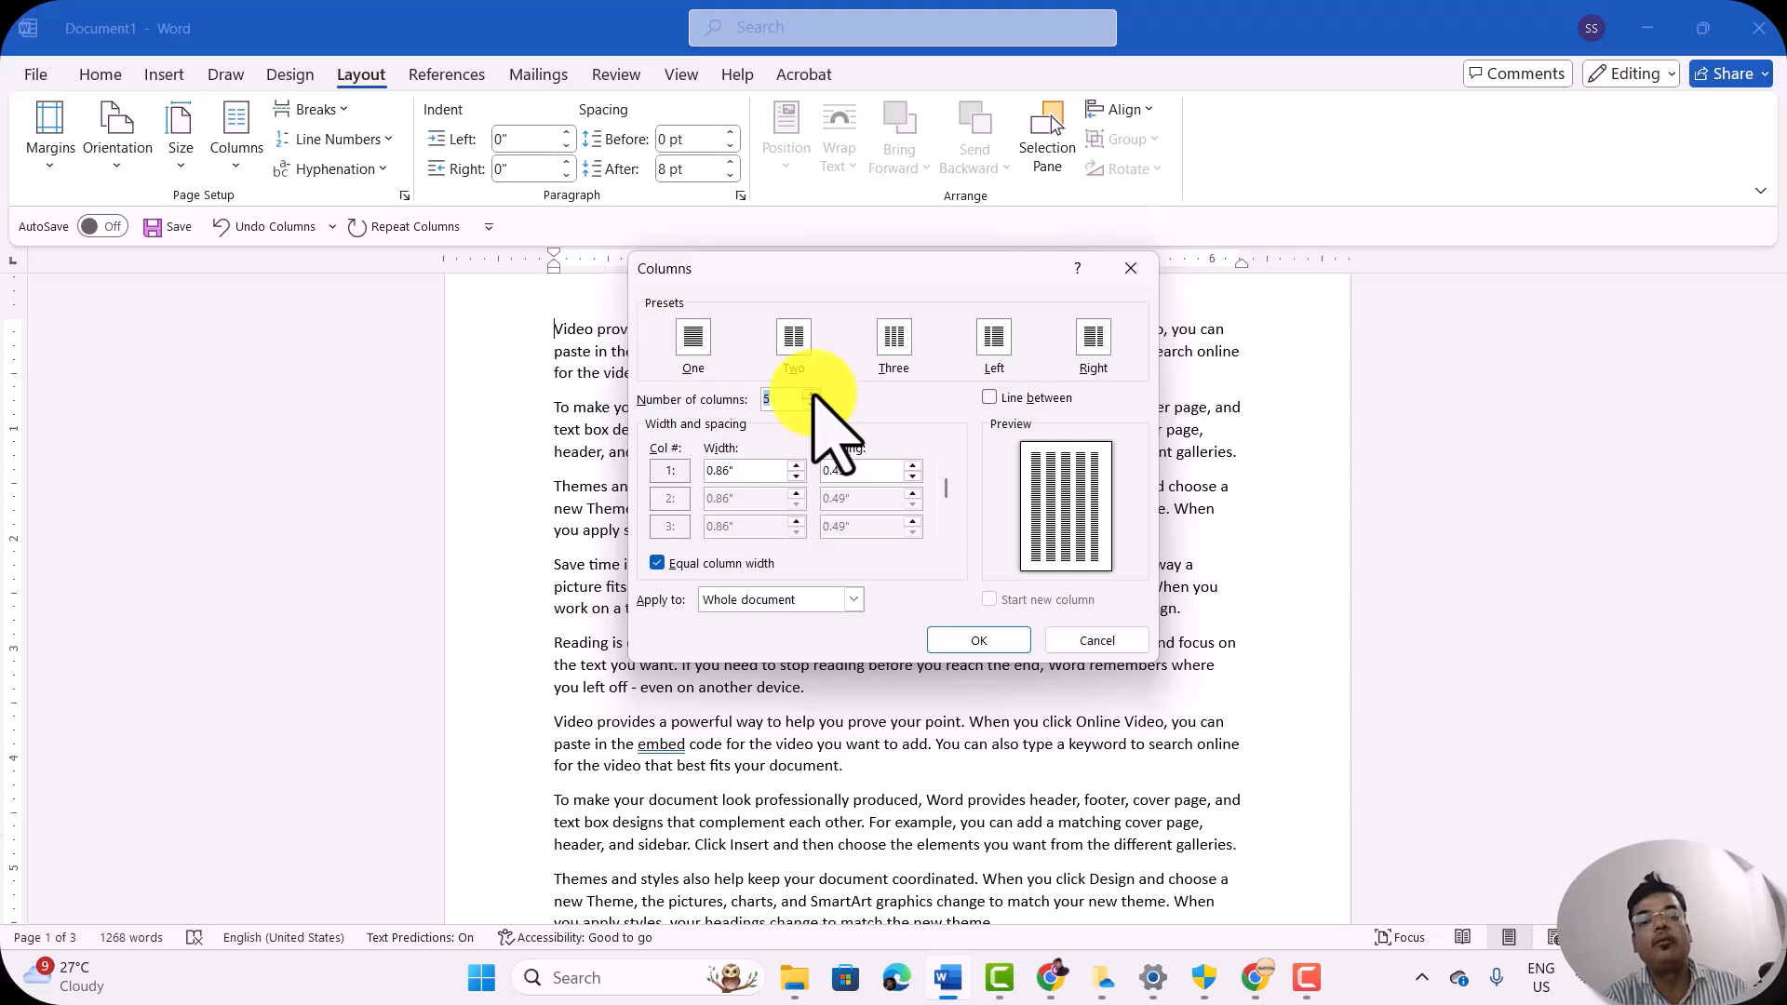
{"action": "left_click", "coordinate": [812, 393]}
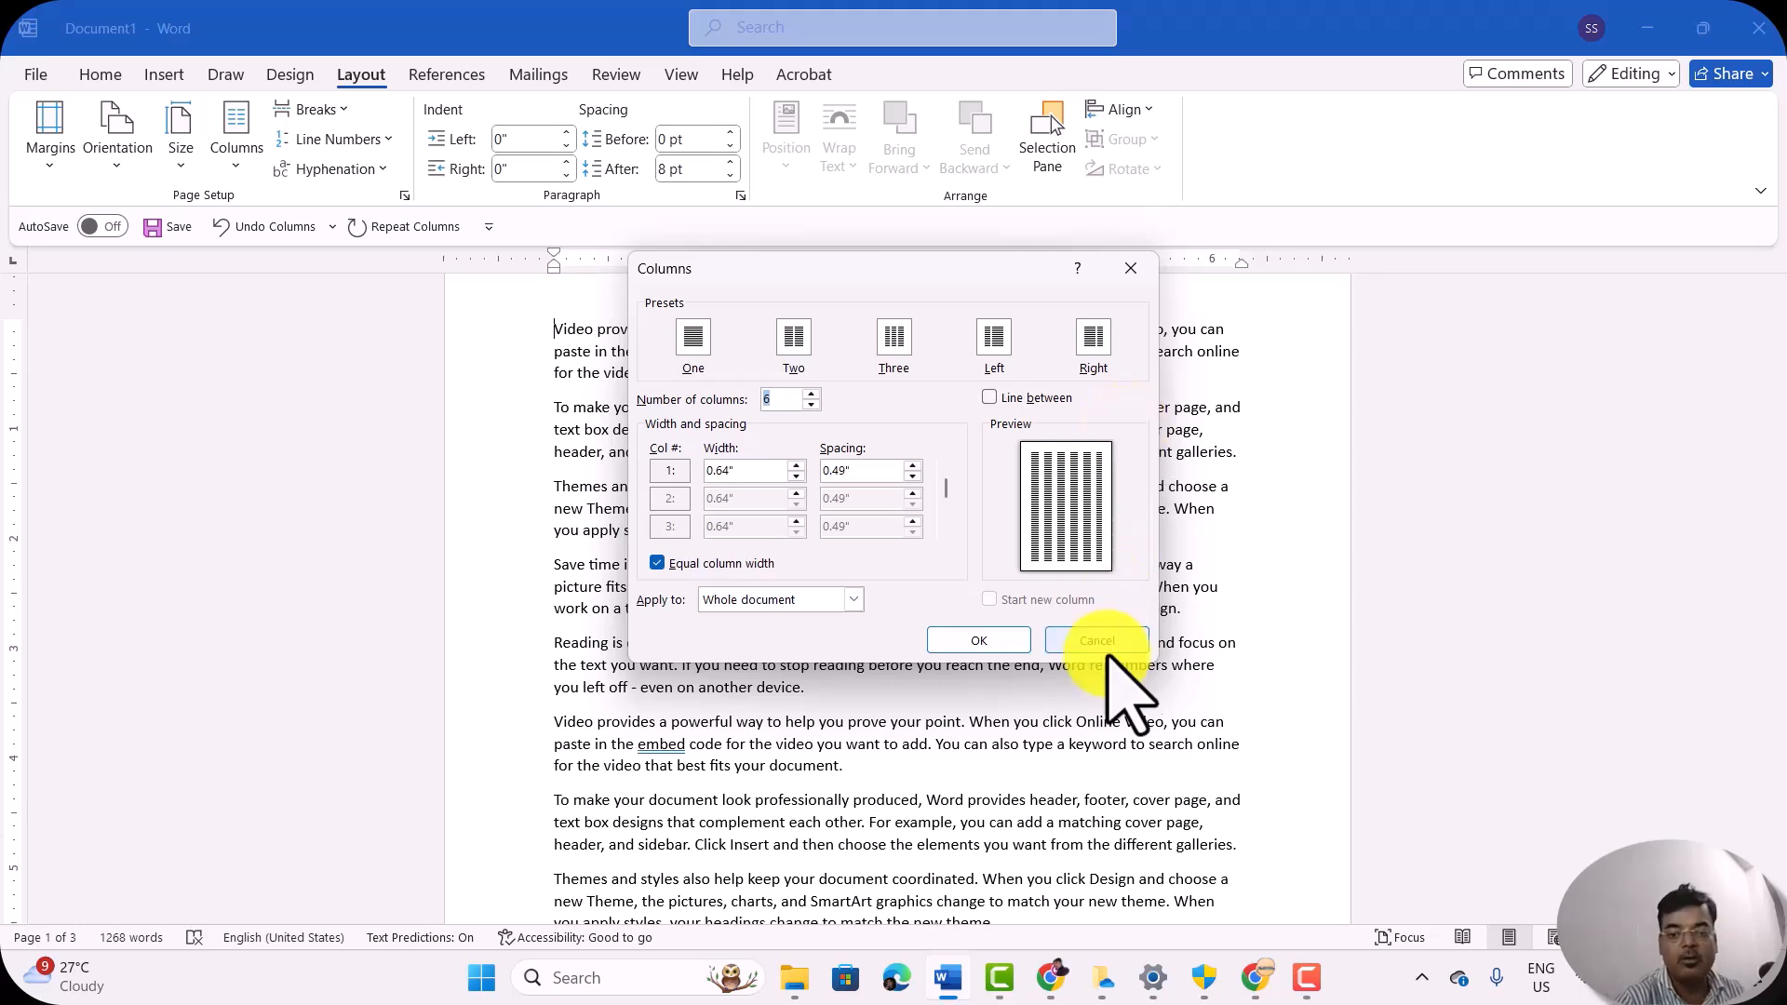
{"action": "left_click", "coordinate": [990, 641]}
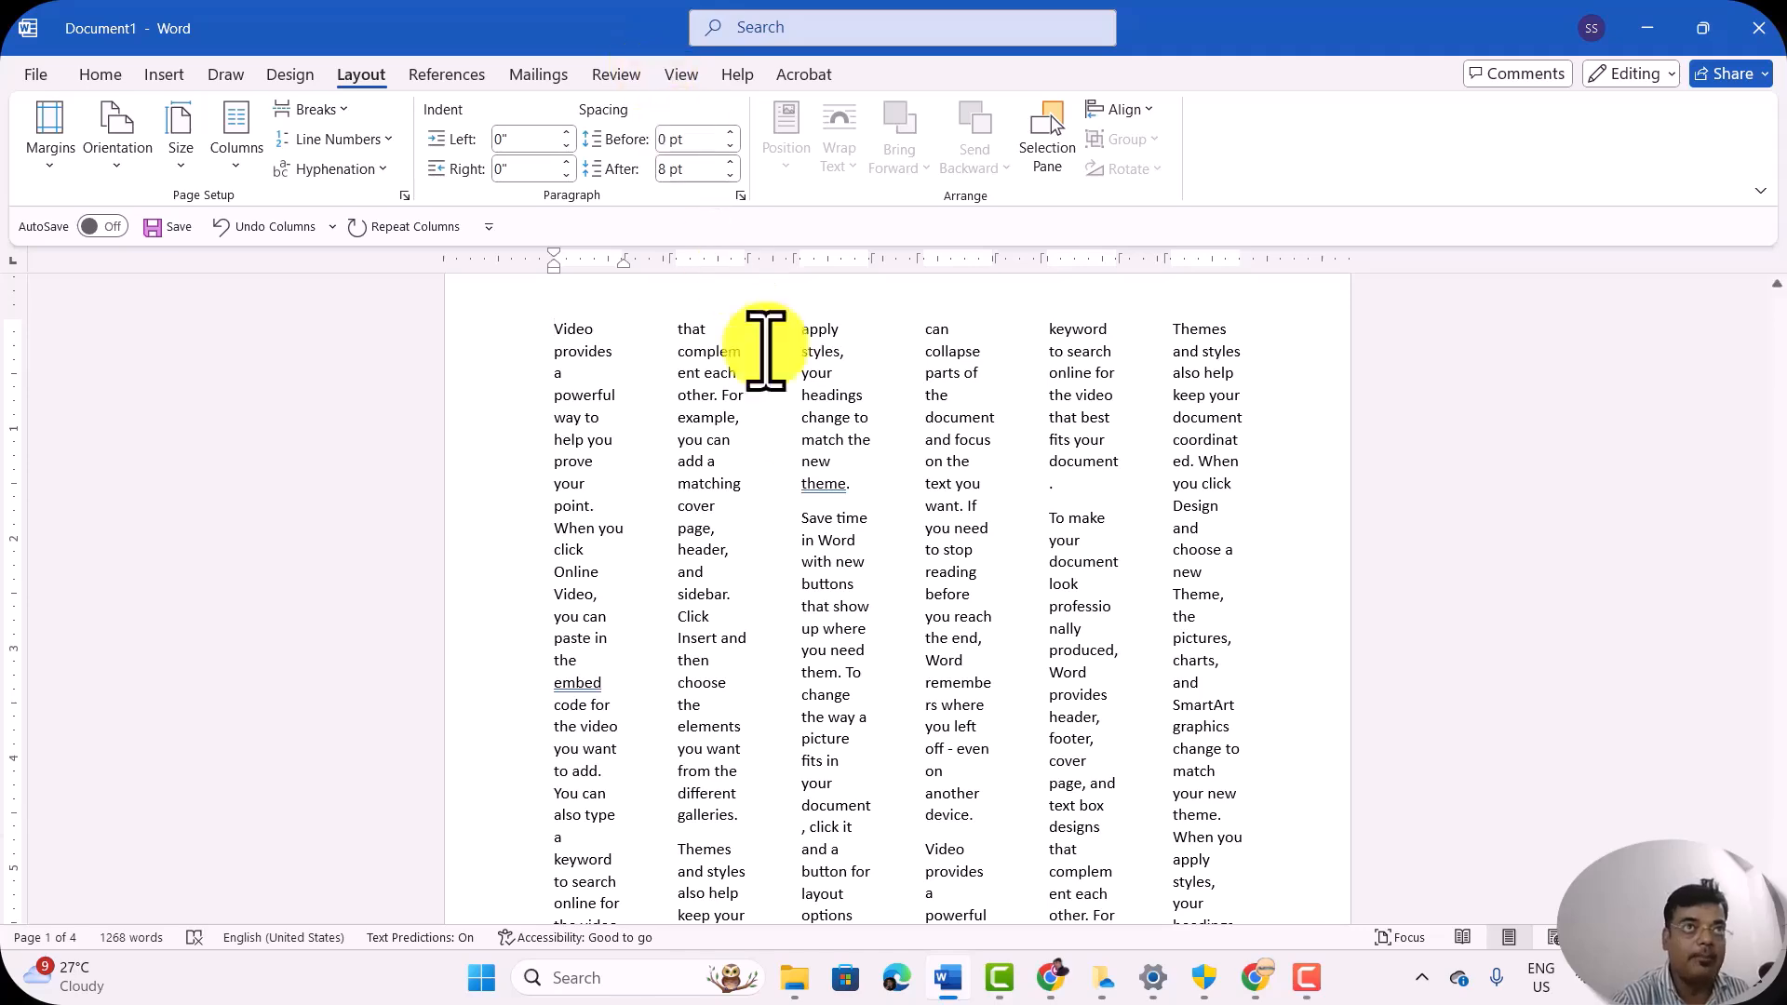
Step: Check how the text flows through the narrow columns and set the document back to one column
{"action": "scroll", "coordinate": [798, 429], "scroll_direction": "down", "scroll_amount": 3}
{"action": "scroll", "coordinate": [798, 428], "scroll_direction": "down", "scroll_amount": 5}
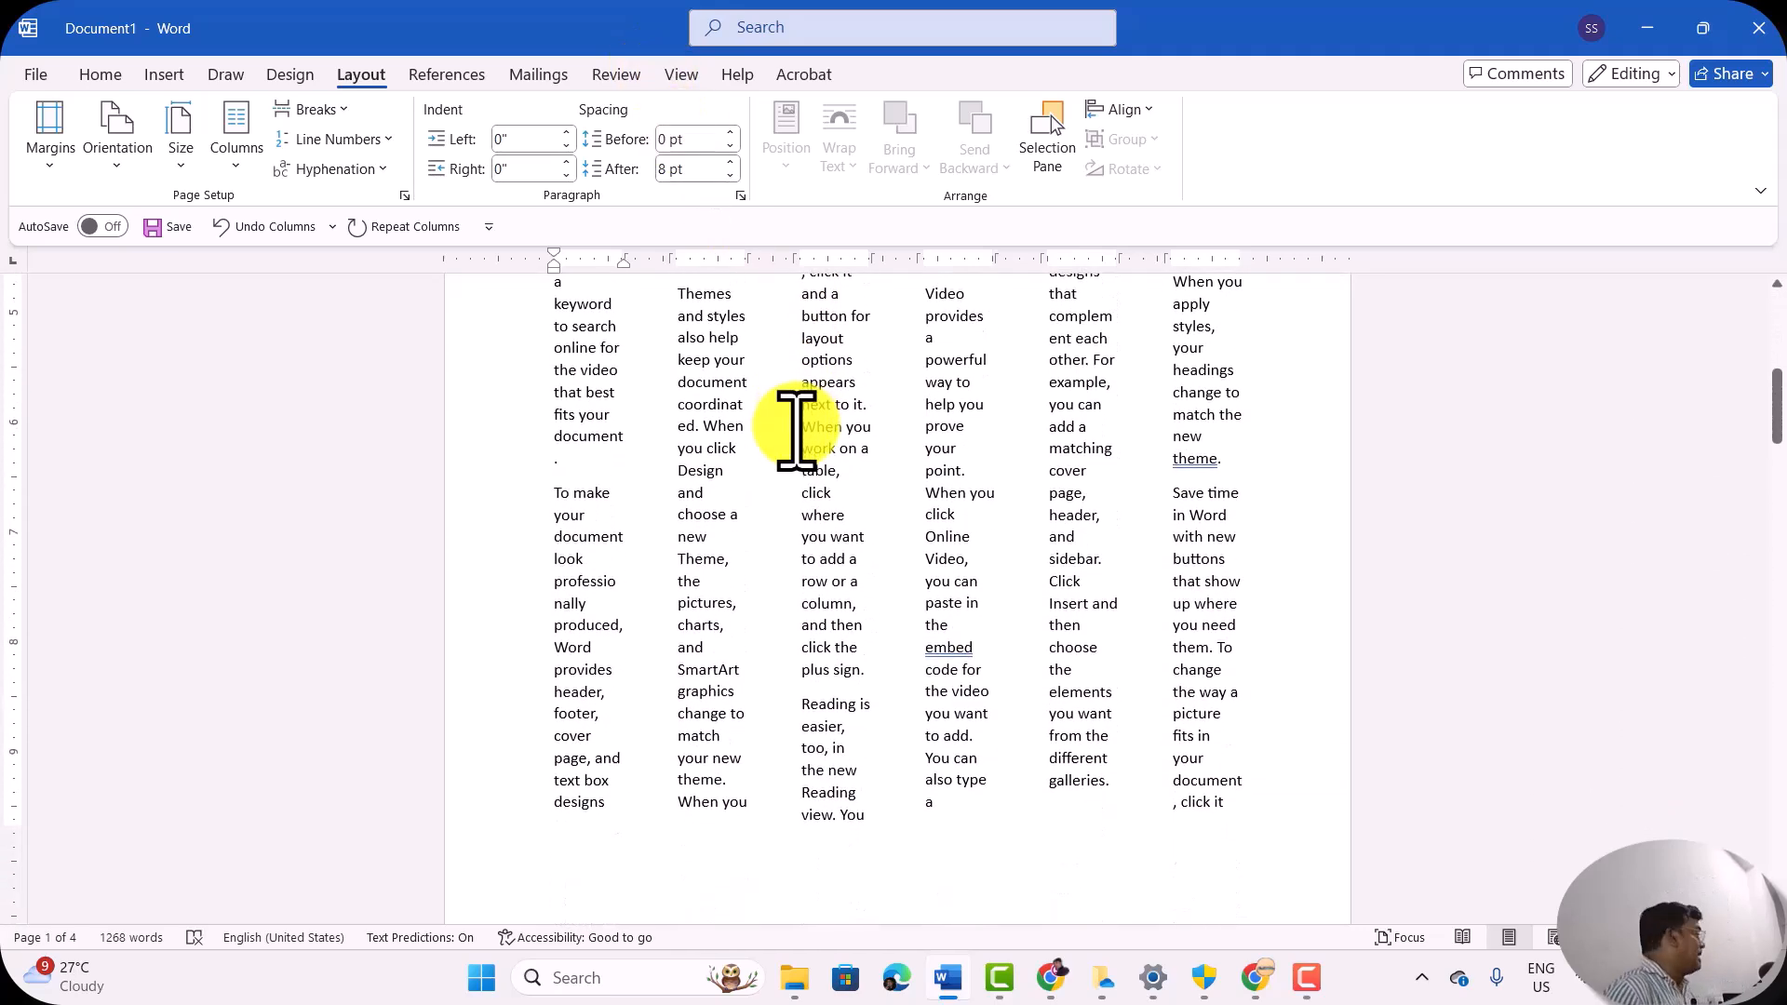
{"action": "scroll", "coordinate": [795, 430], "scroll_direction": "down", "scroll_amount": 1}
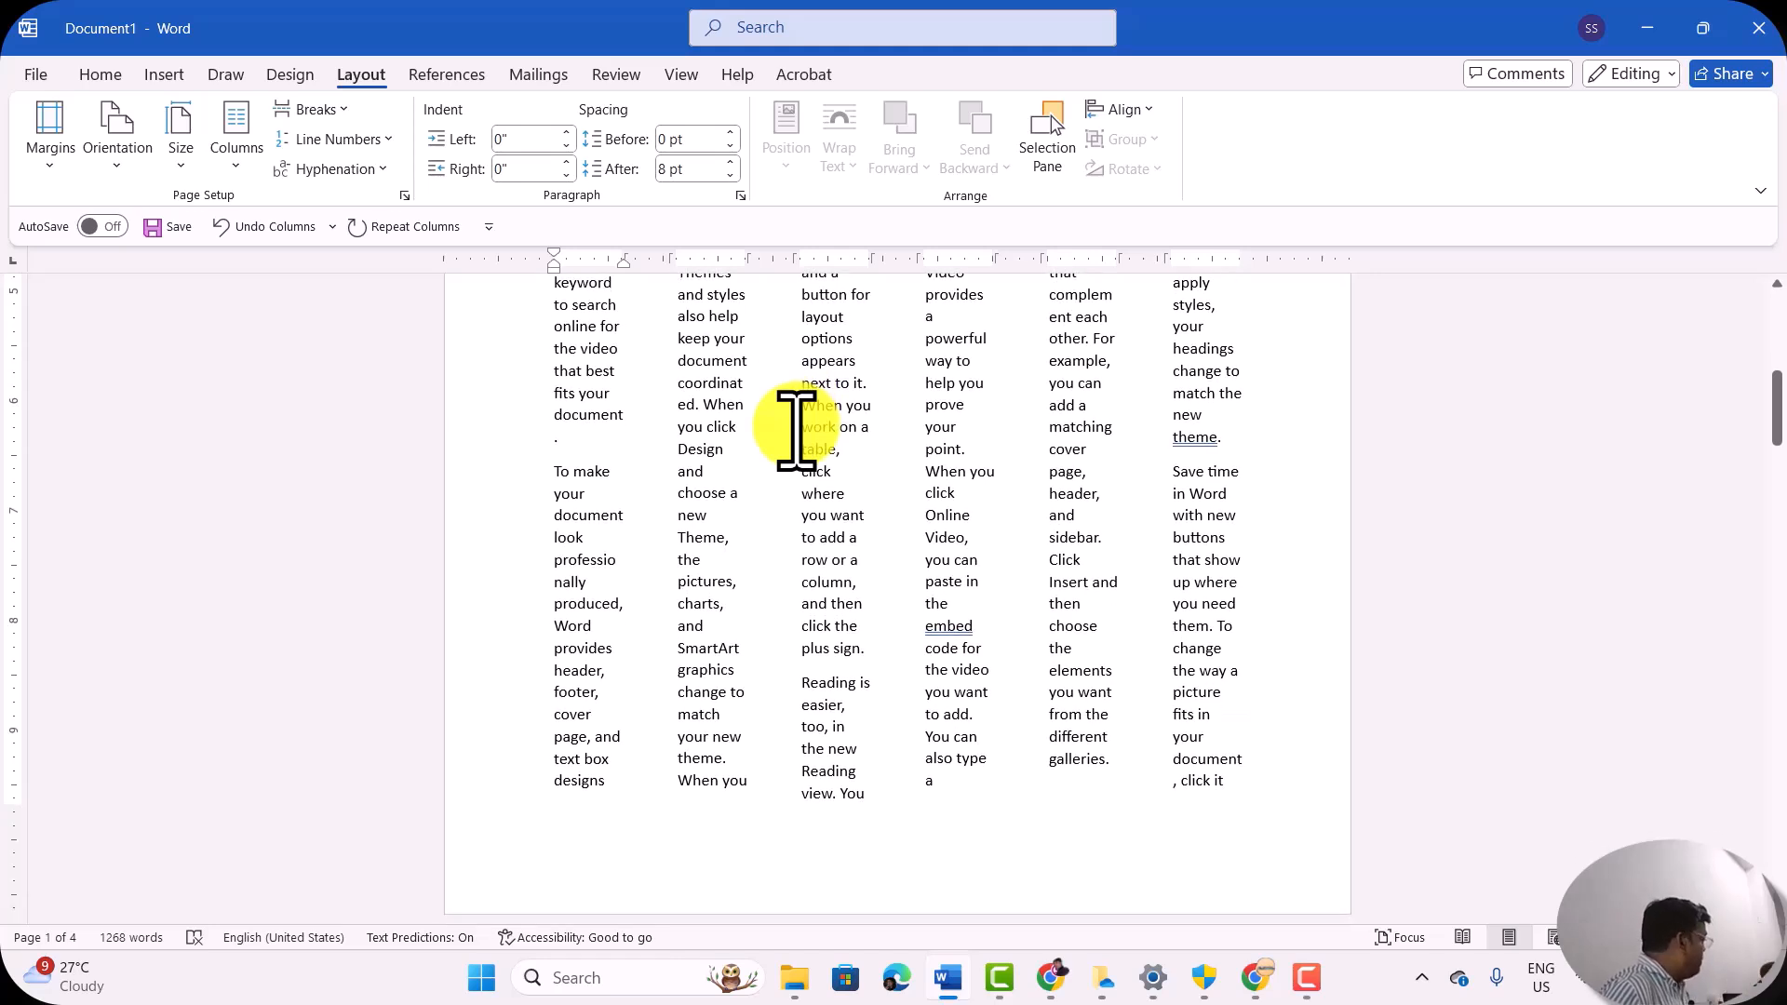
{"action": "scroll", "coordinate": [796, 430], "scroll_direction": "up", "scroll_amount": 3}
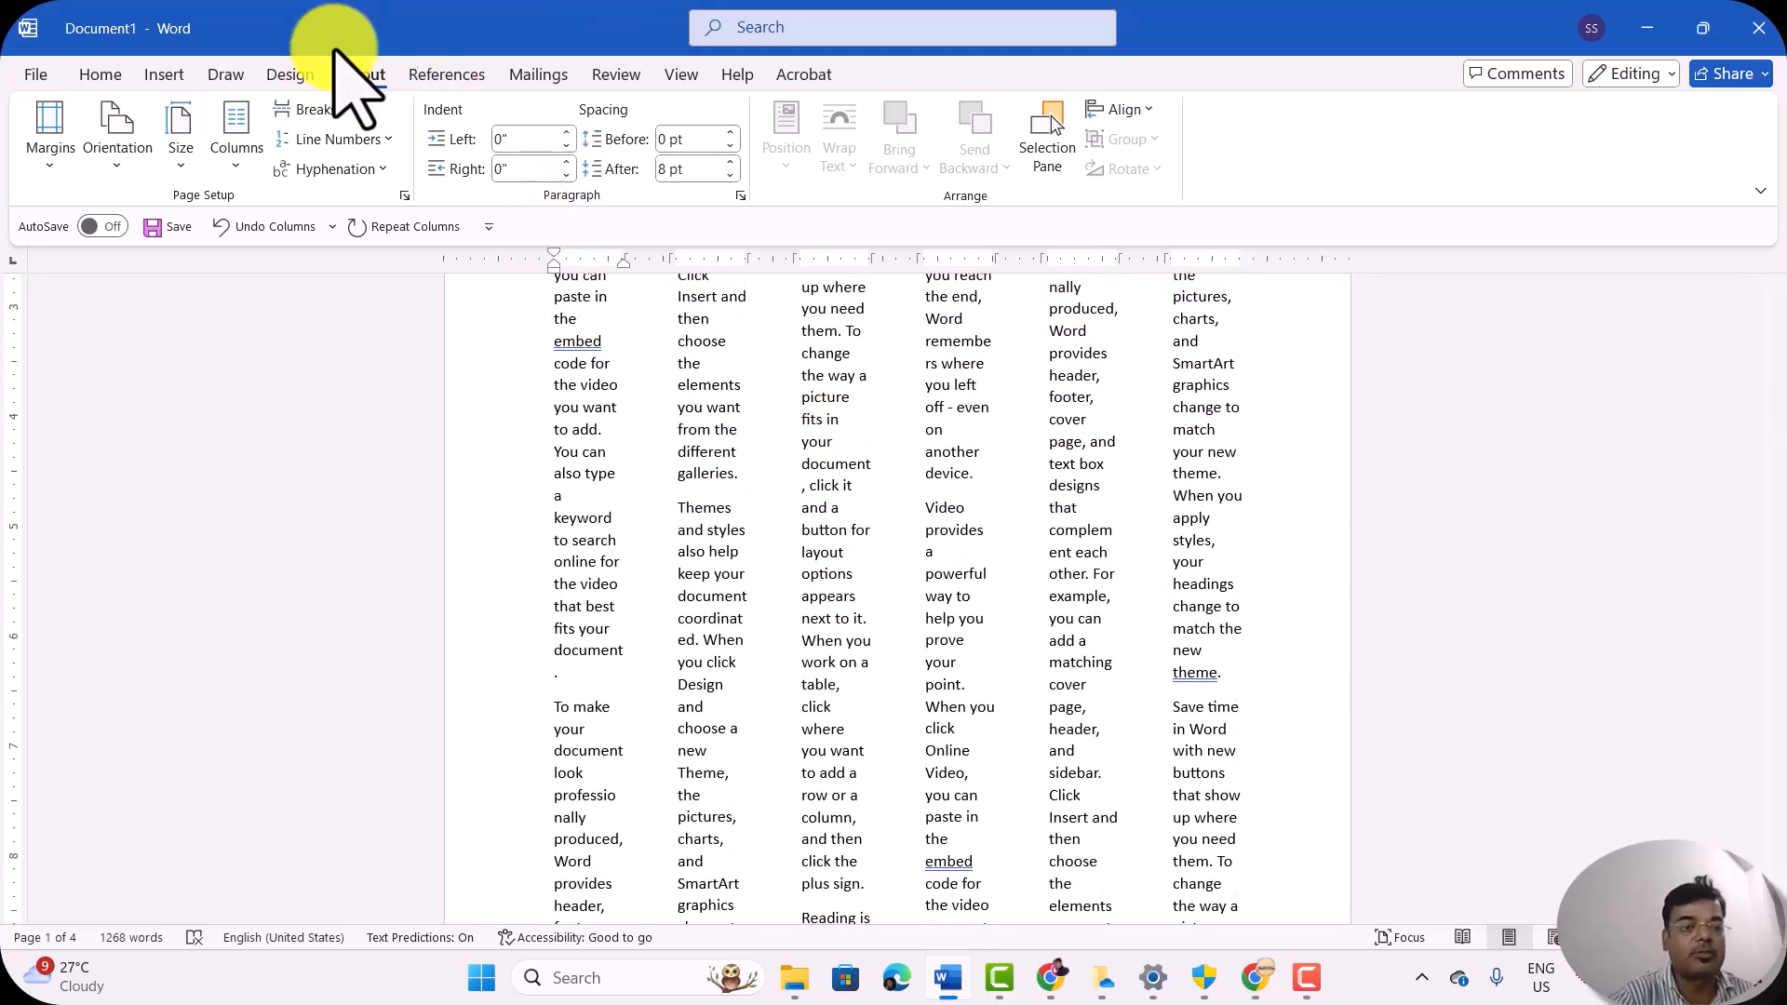
{"action": "left_click", "coordinate": [242, 144]}
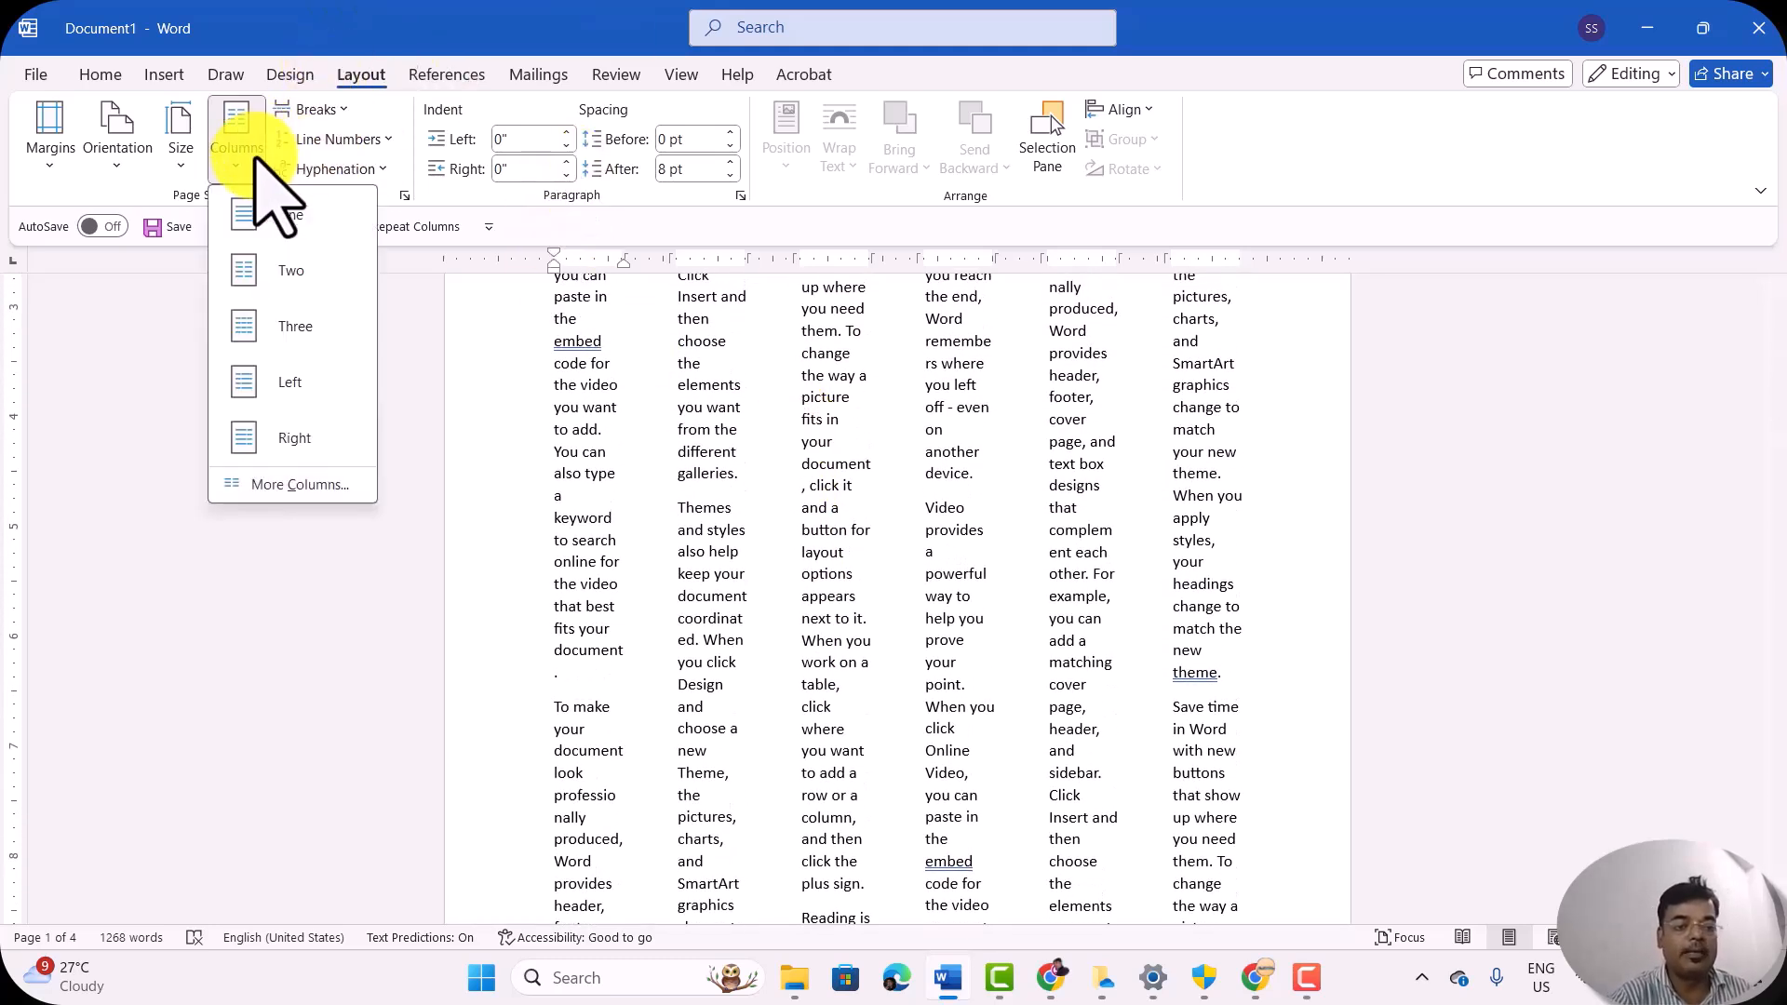
{"action": "left_click", "coordinate": [282, 221]}
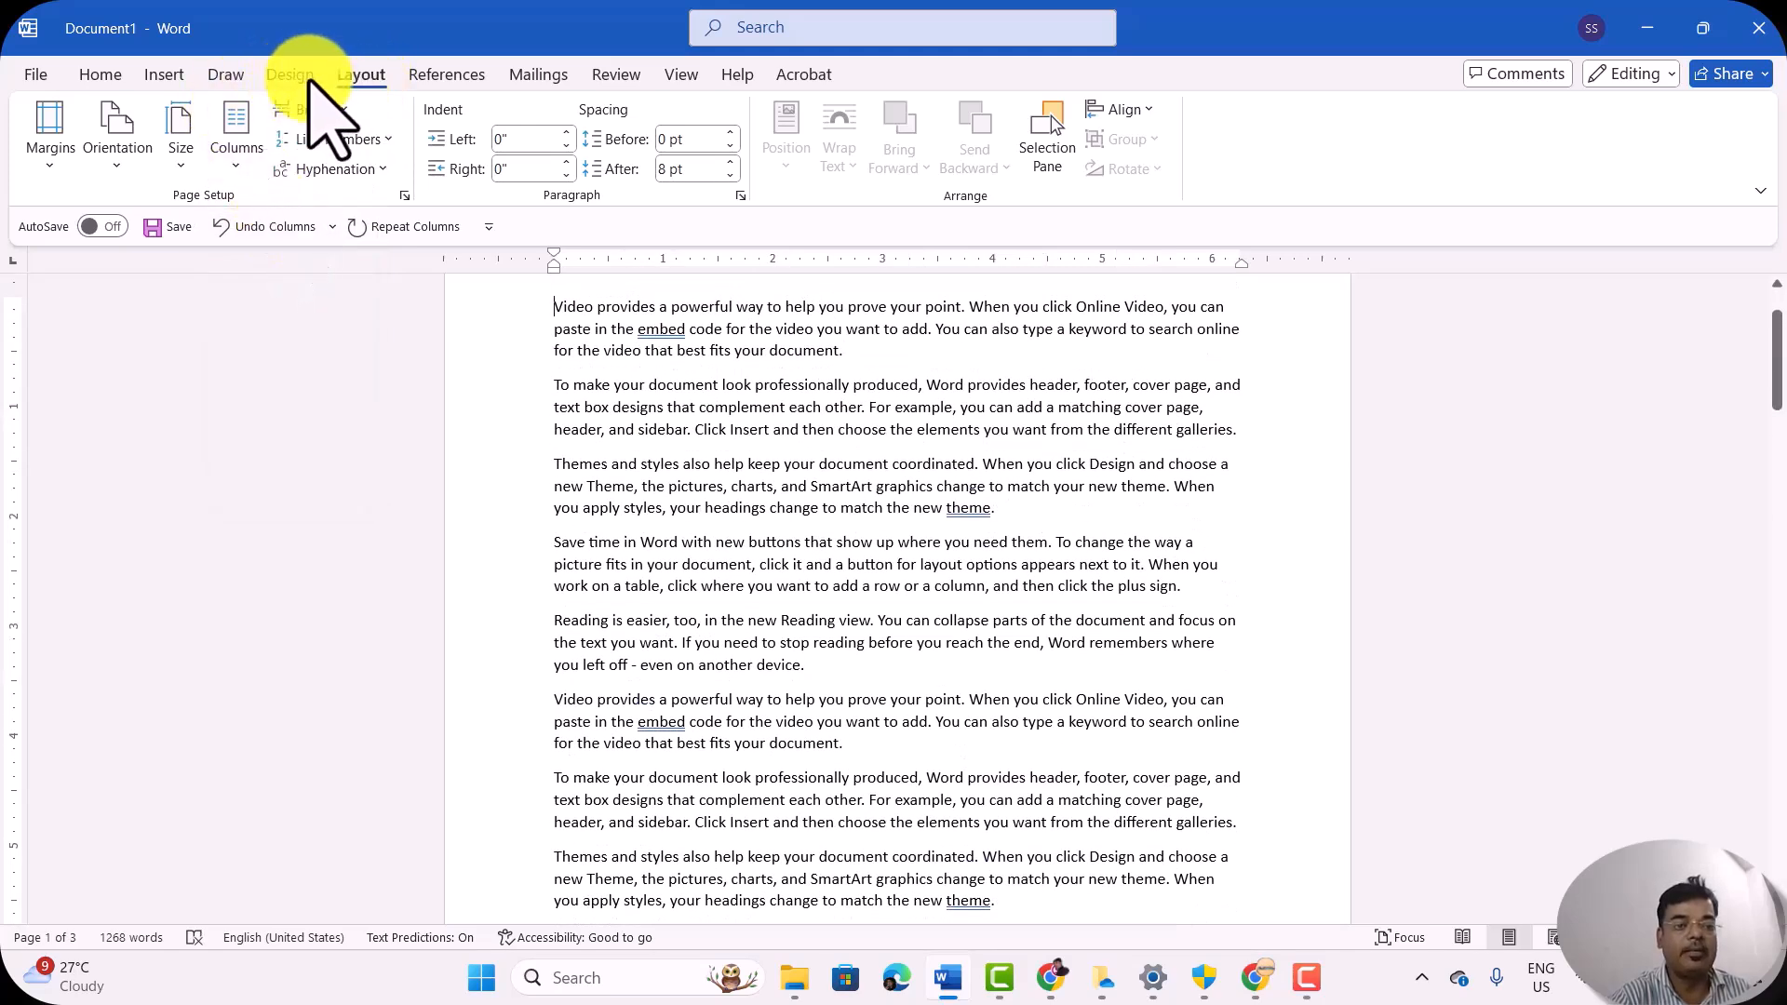
Step: Look over the page break and section break types available for the document
{"action": "key", "text": "F9"}
{"action": "left_click", "coordinate": [561, 186]}
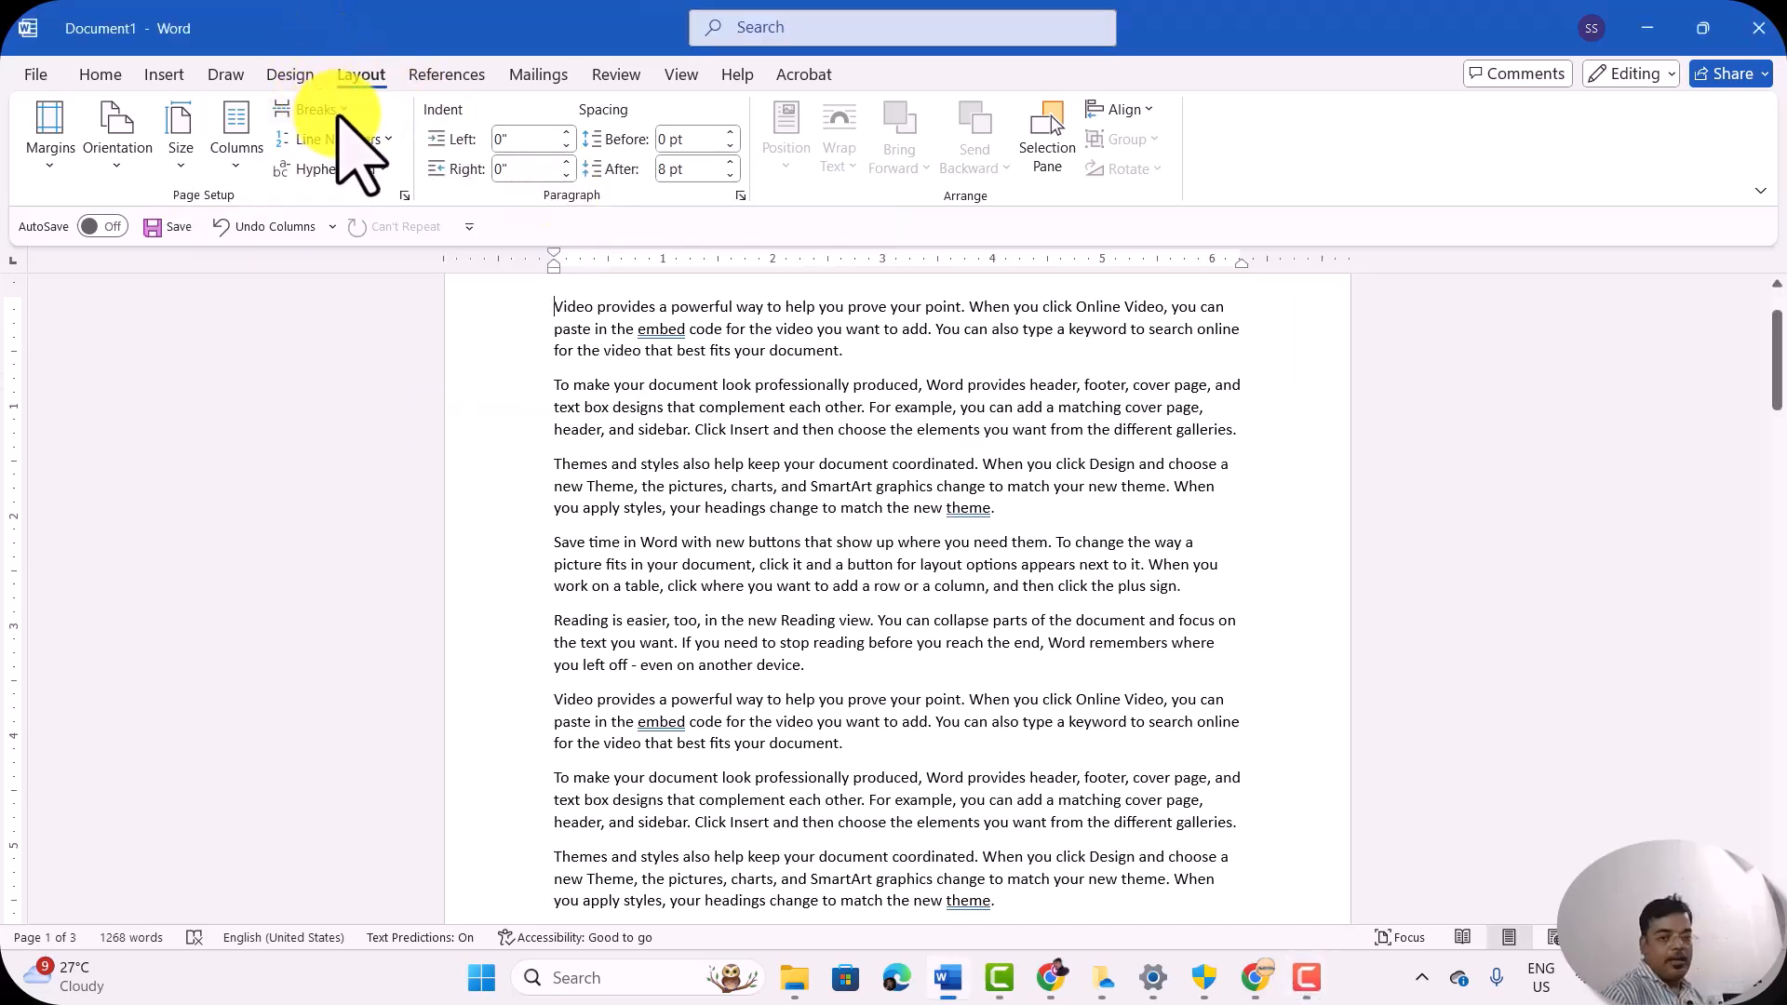
{"action": "left_click", "coordinate": [339, 109]}
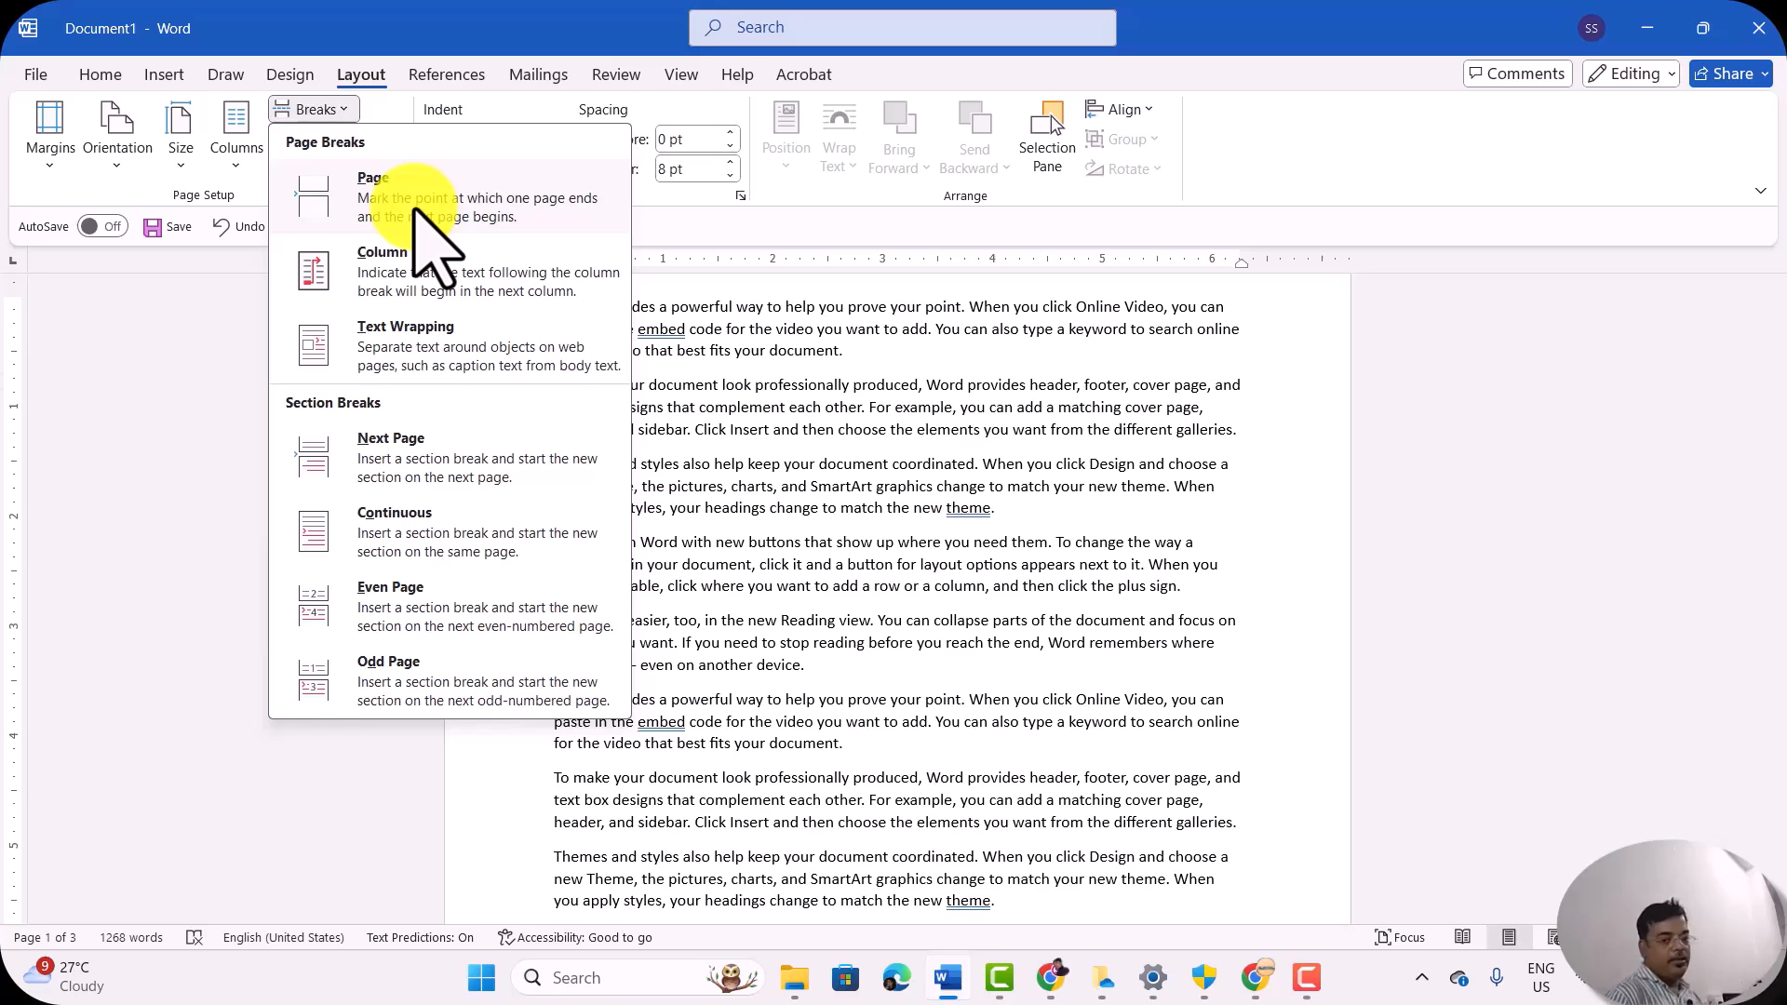
{"action": "scroll", "coordinate": [736, 670], "scroll_direction": "down", "scroll_amount": 3}
{"action": "left_click", "coordinate": [740, 675]}
Step: Show the formatting marks around the last paragraphs of the first page, and hide them again
{"action": "scroll", "coordinate": [770, 652], "scroll_direction": "down", "scroll_amount": 10}
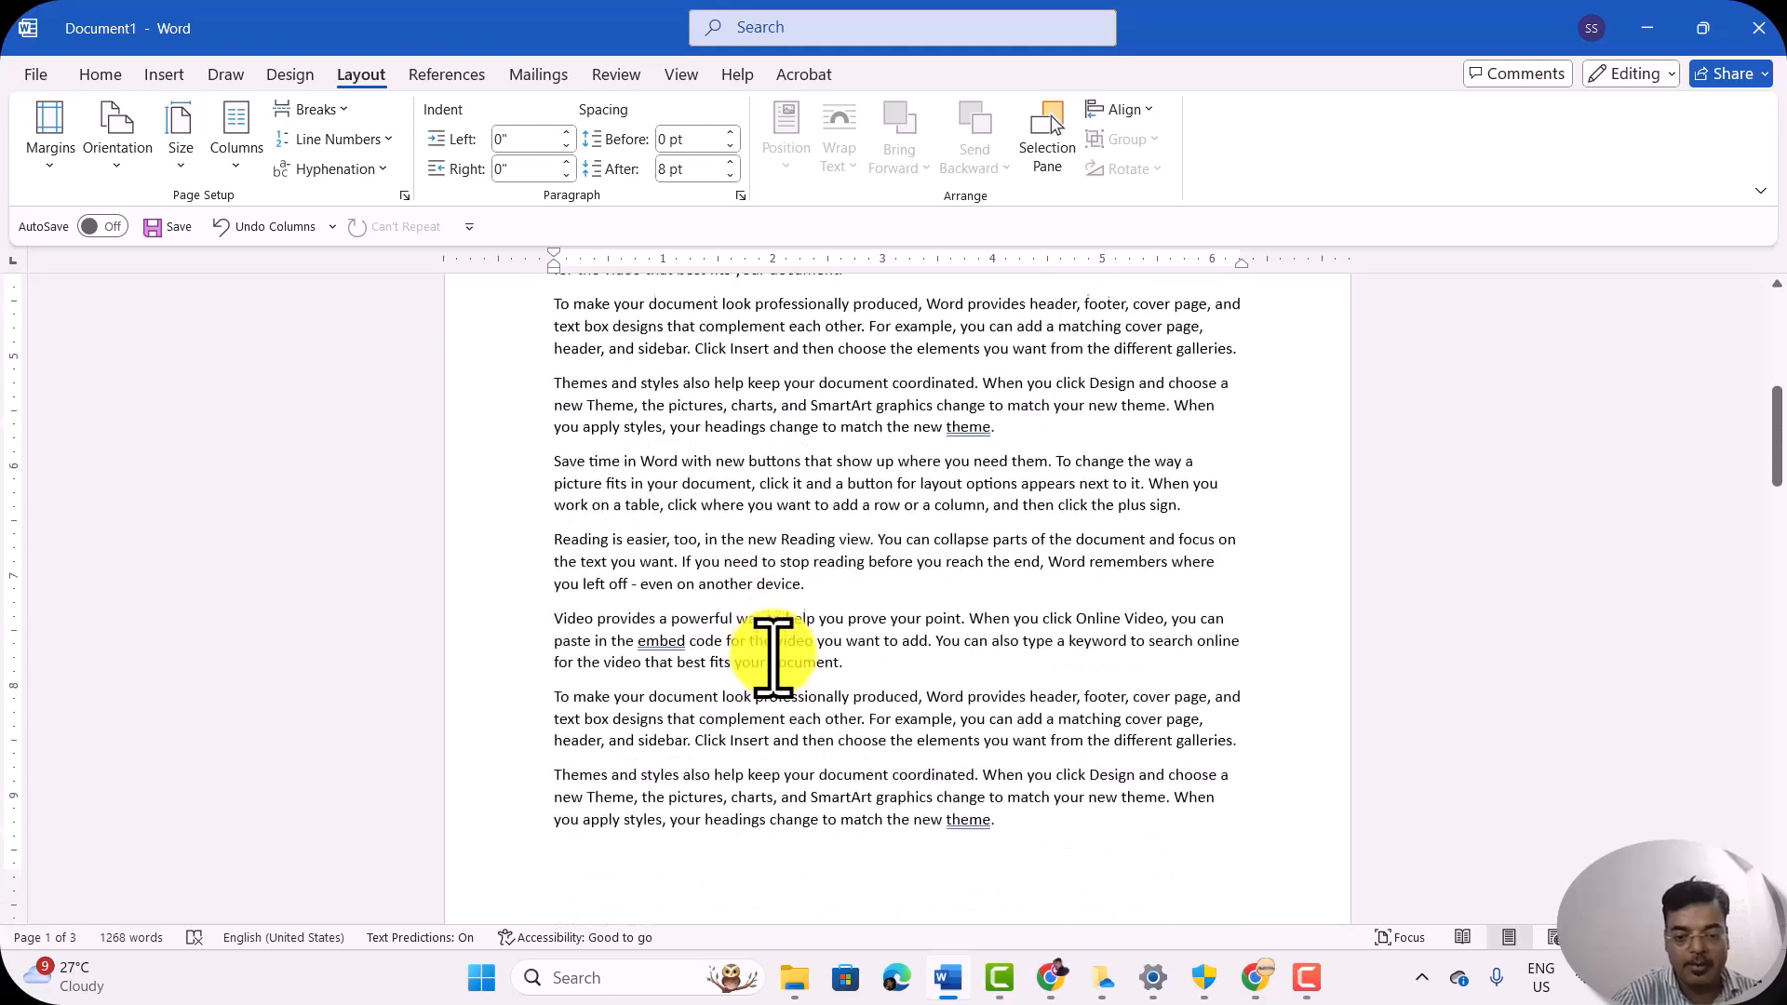
{"action": "scroll", "coordinate": [772, 656], "scroll_direction": "up", "scroll_amount": 5}
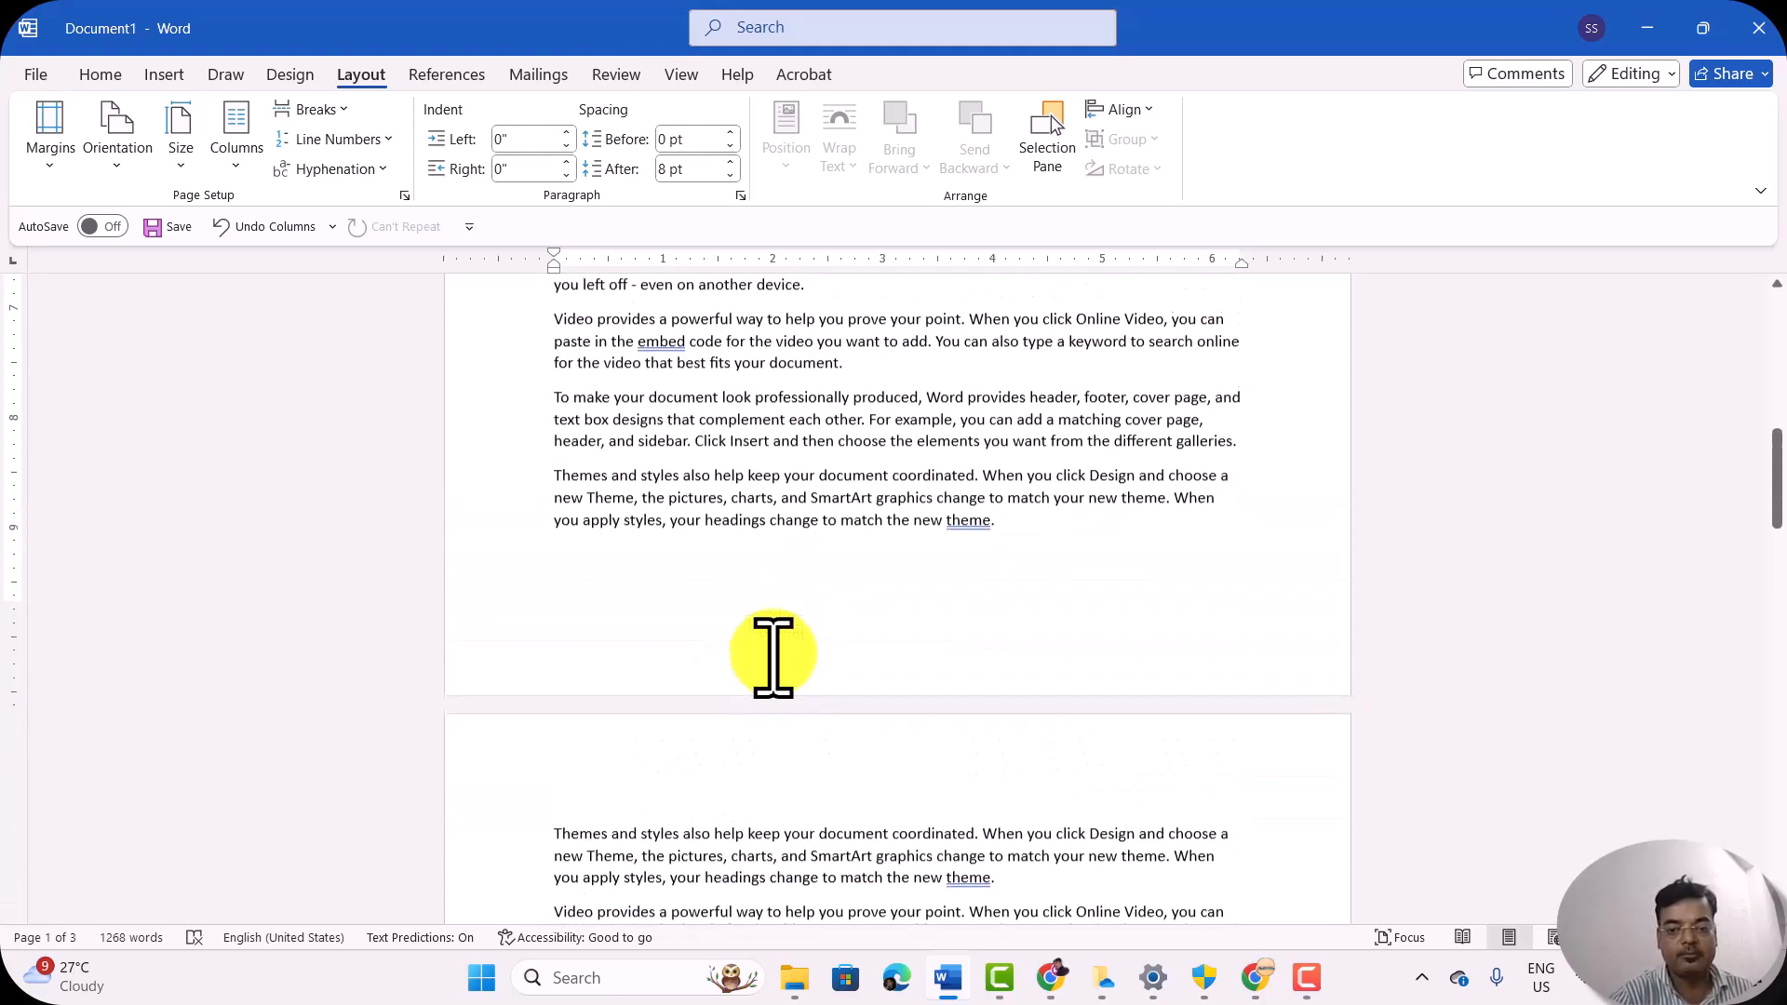
{"action": "left_click_drag", "start_coordinate": [1013, 529], "coordinate": [557, 416]}
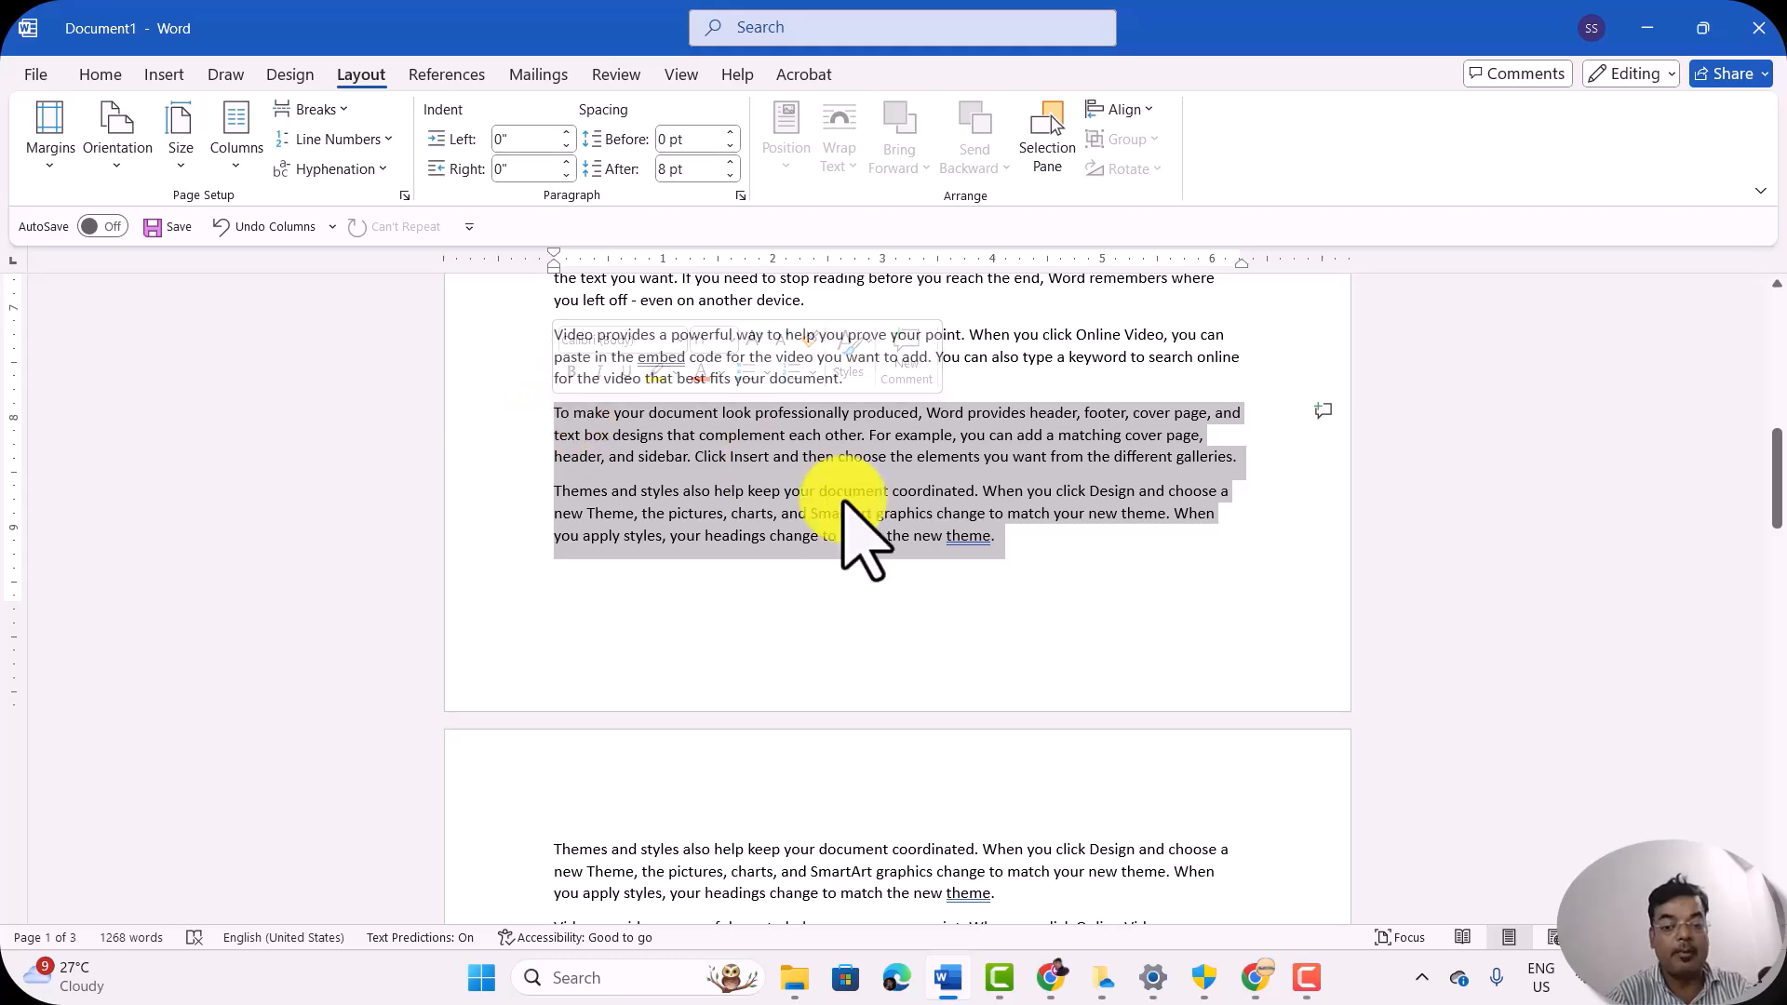
{"action": "left_click", "coordinate": [1009, 585]}
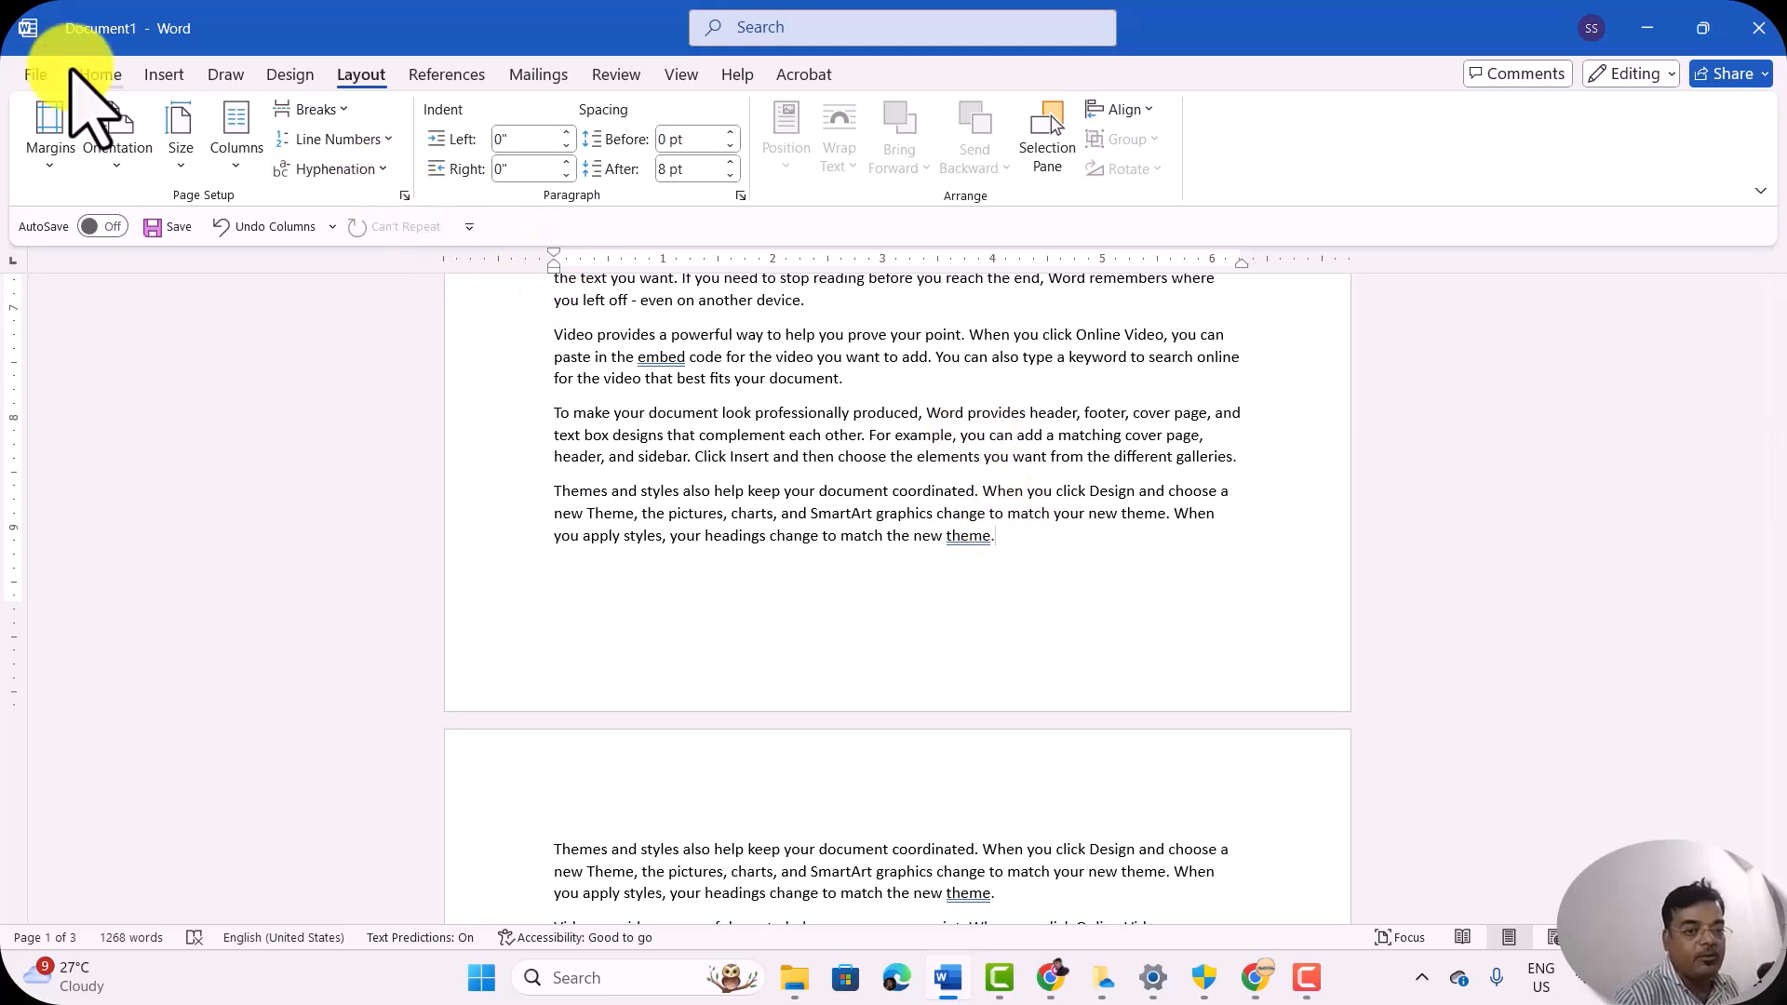
{"action": "left_click", "coordinate": [99, 73]}
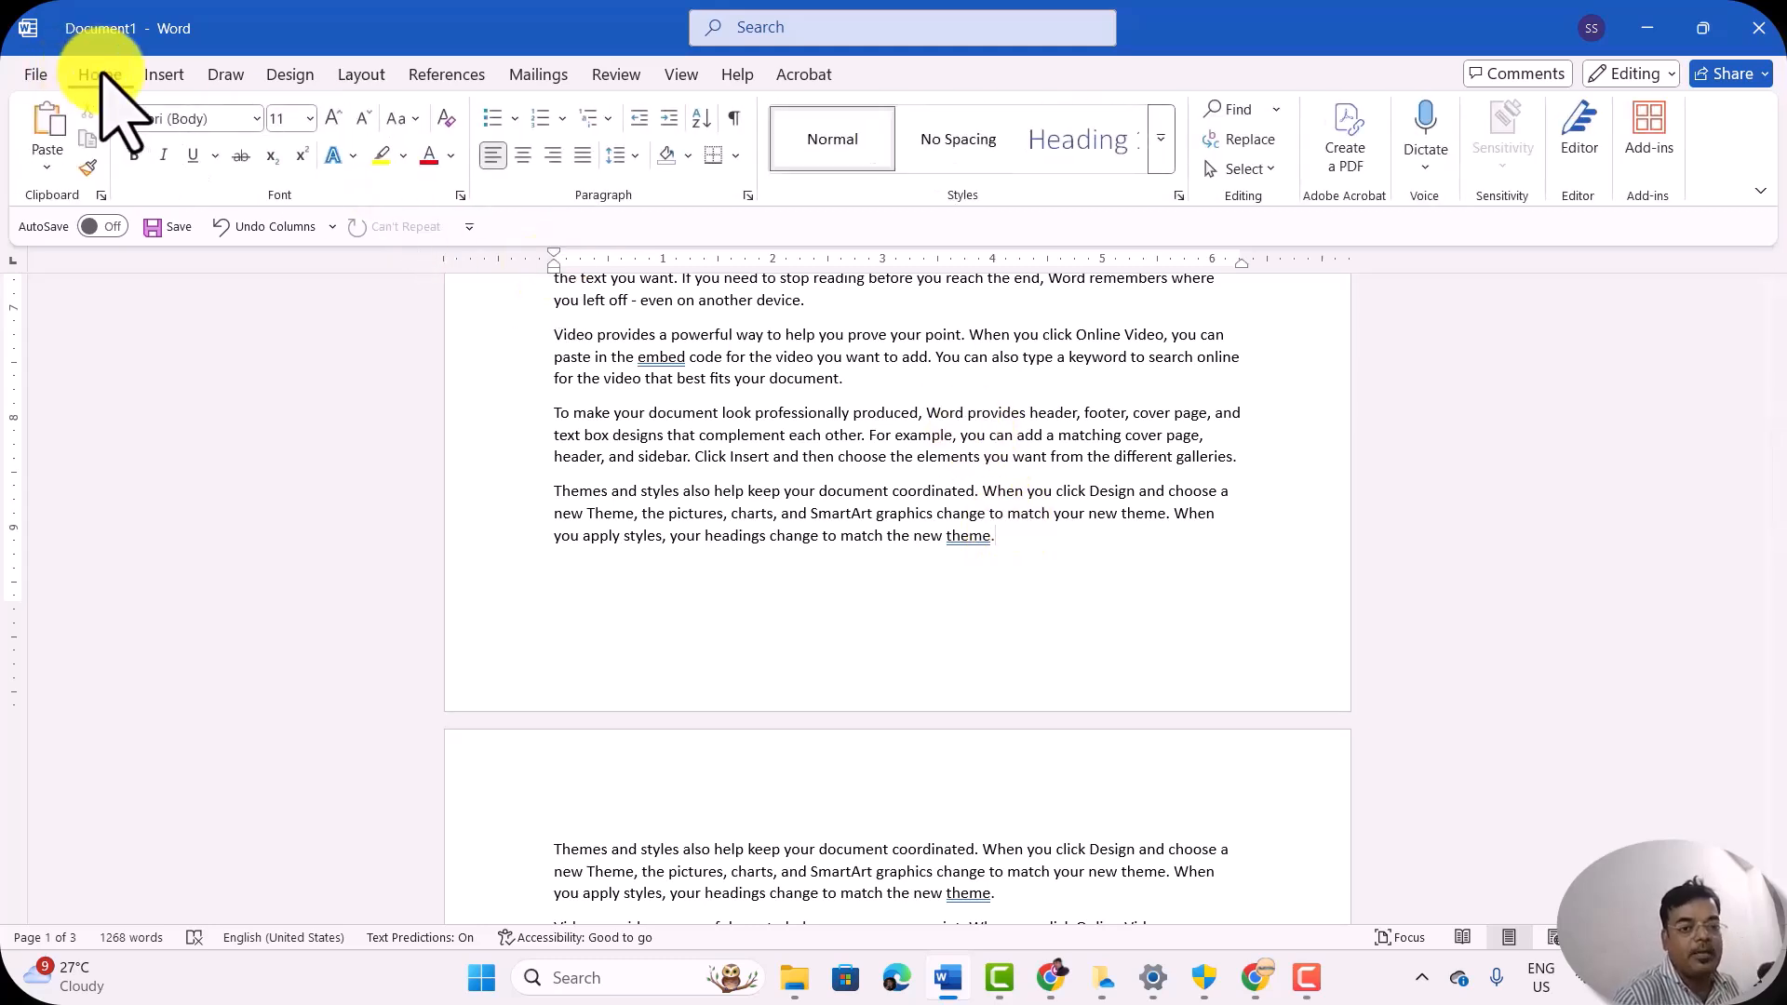
{"action": "left_click", "coordinate": [734, 115]}
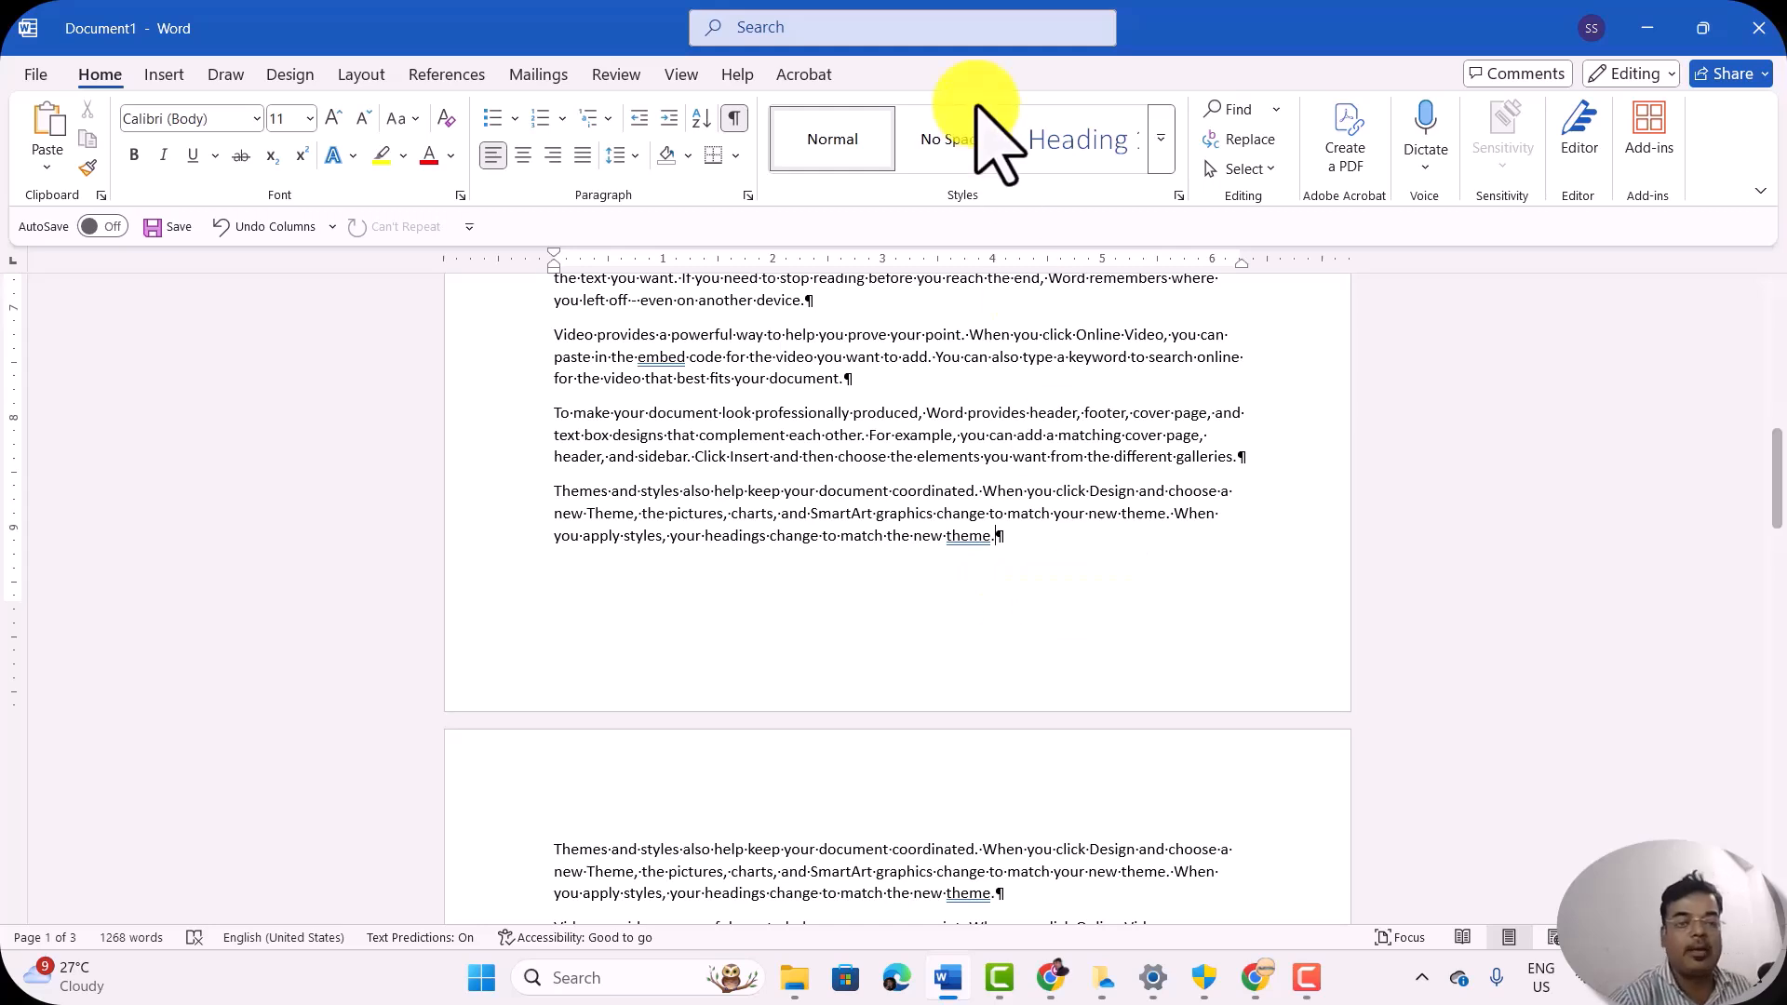
{"action": "left_click", "coordinate": [735, 115]}
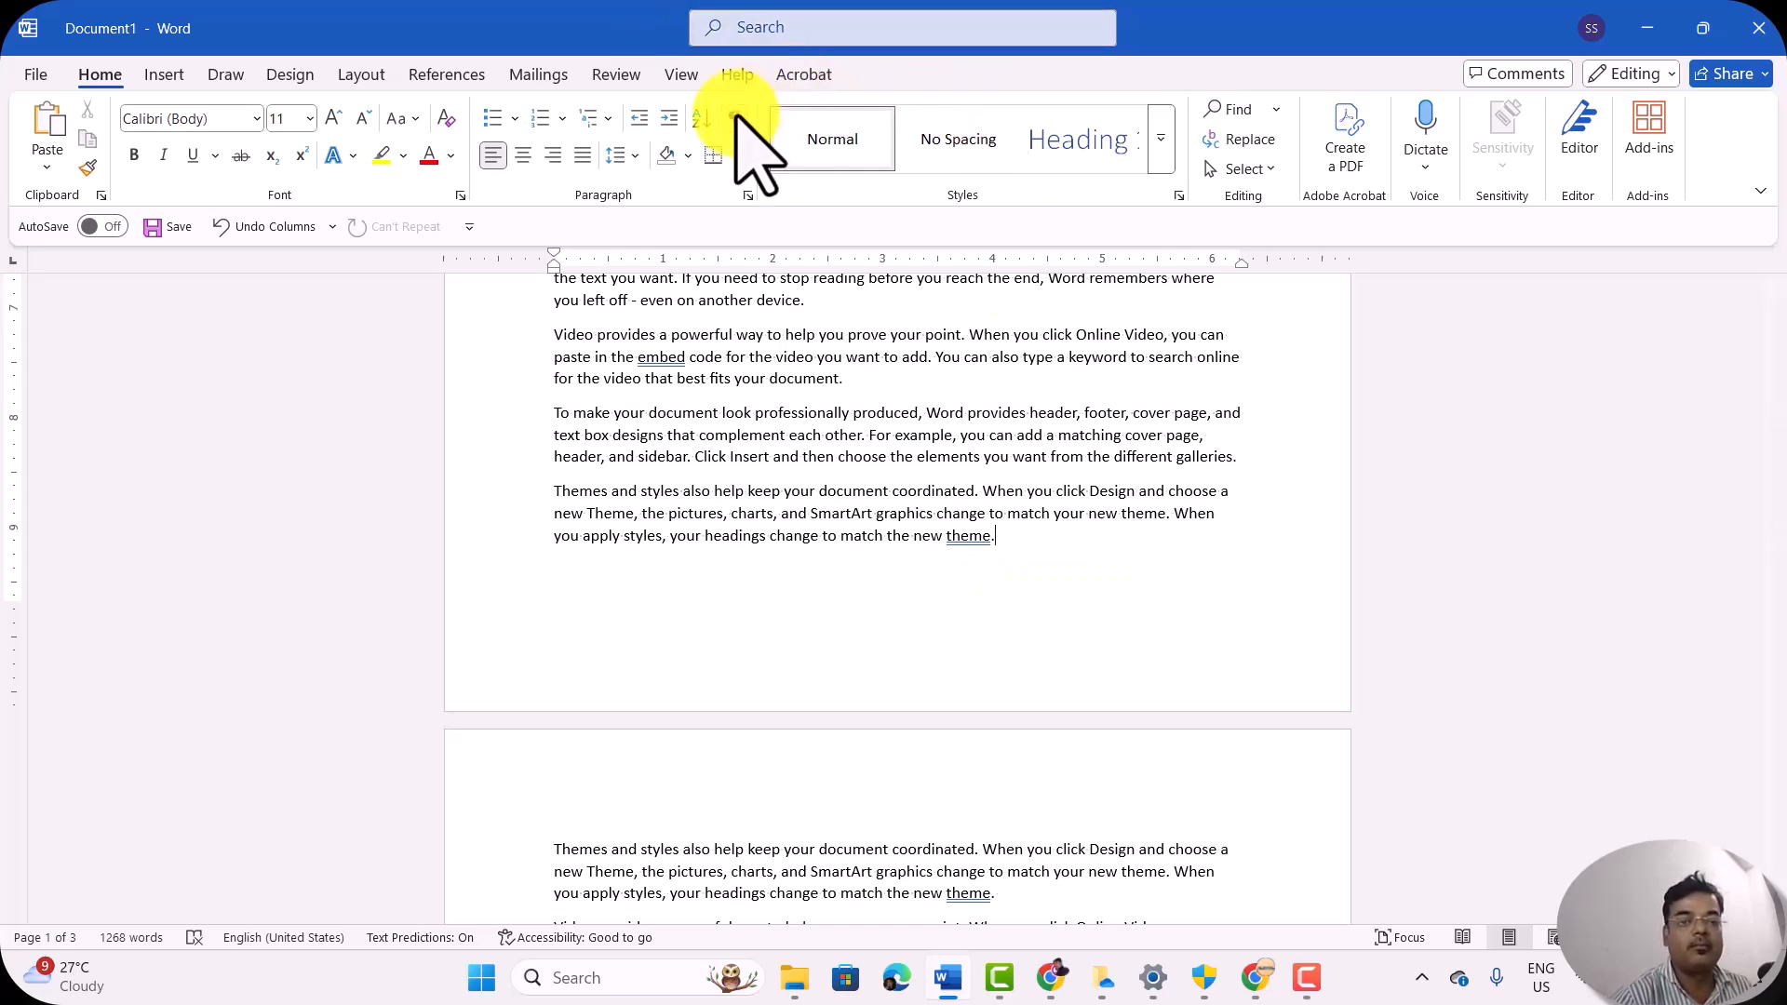
Step: Delete the end of the first page's last paragraph, keeping only its text up to "When you click Design and choose a"
{"action": "left_click", "coordinate": [361, 73]}
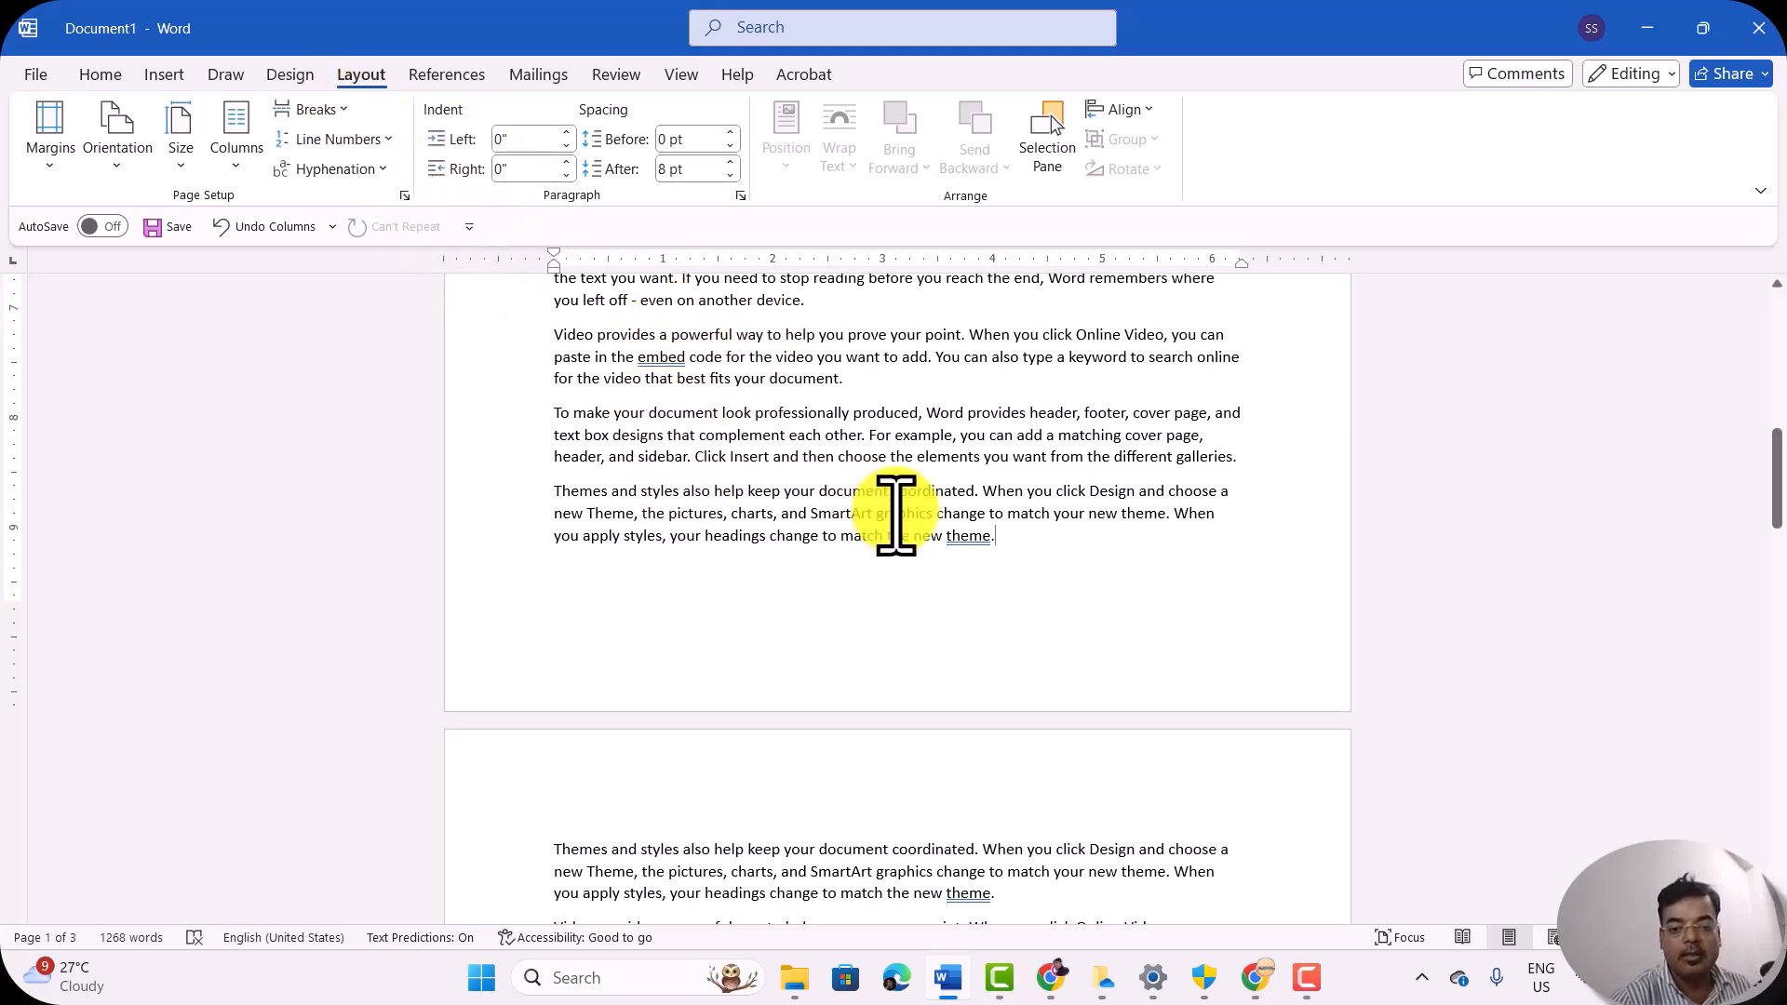
{"action": "key", "text": "BackSpace"}
{"action": "key", "text": "BackSpace"}
{"action": "key", "text": "BackSpace"}
{"action": "key", "text": "BackSpace"}
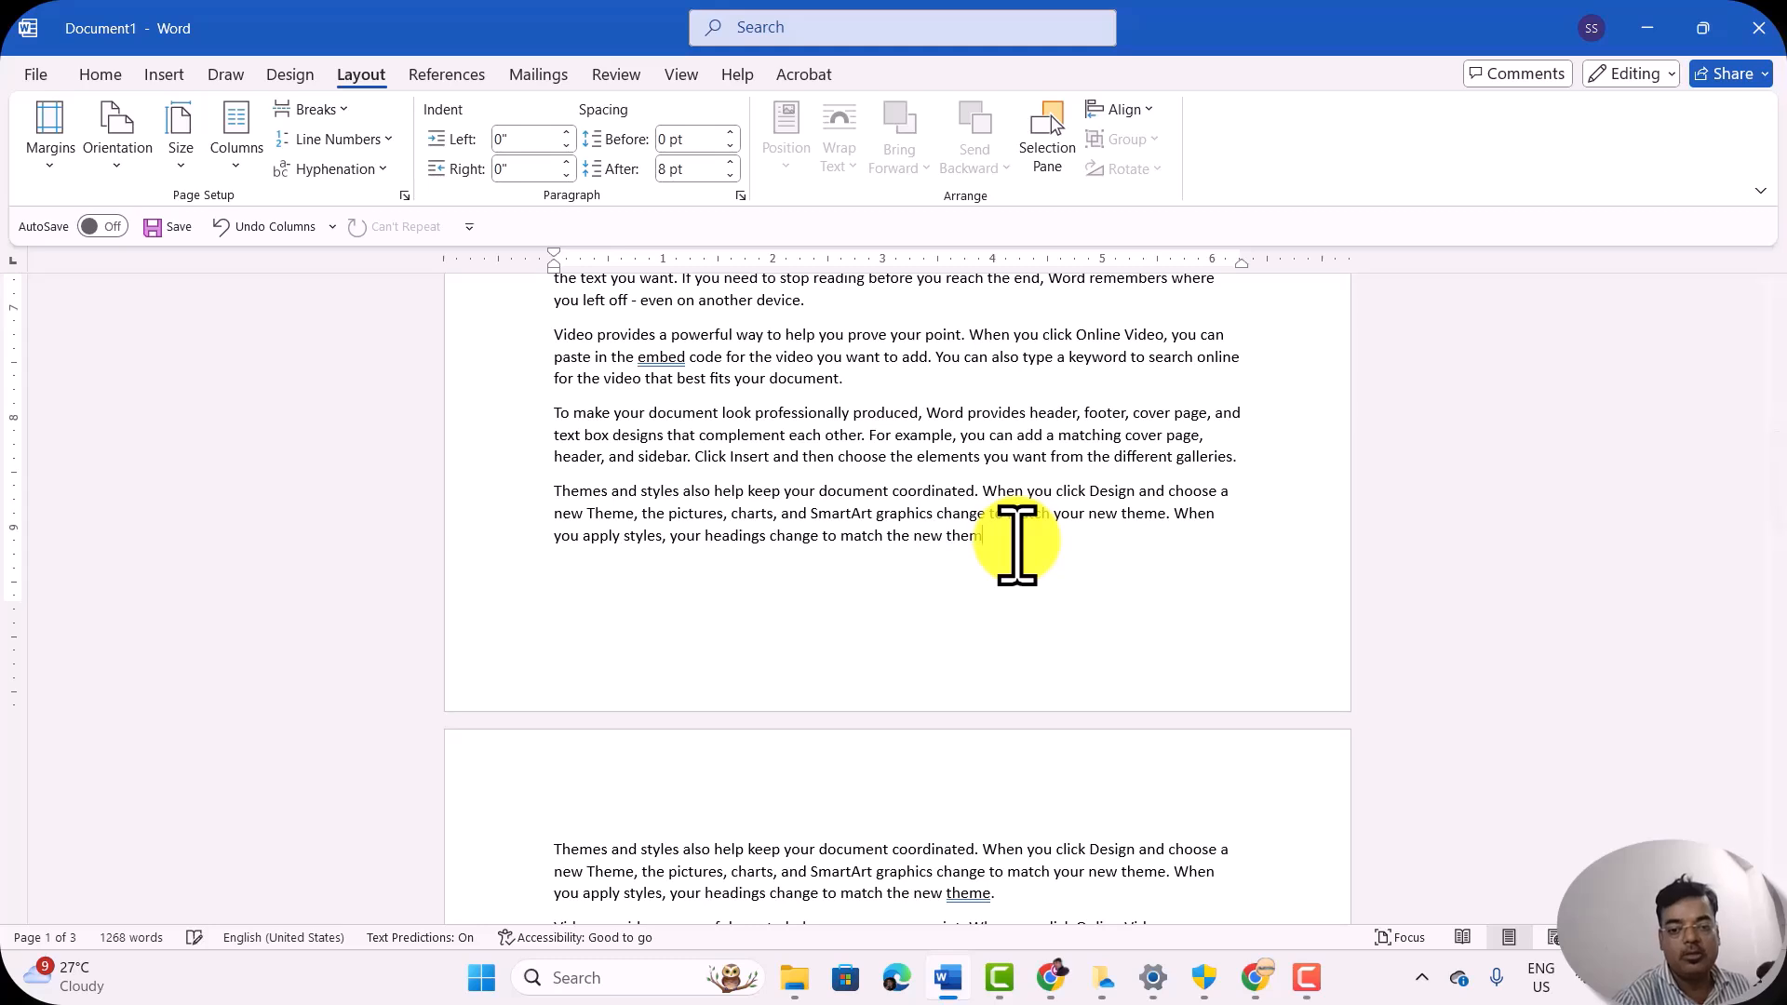
{"action": "key", "text": "BackSpace"}
{"action": "key", "text": "BackSpace"}
{"action": "key", "text": "BackSpace"}
{"action": "key", "text": "BackSpace"}
{"action": "key", "text": "BackSpace"}
{"action": "key", "text": "BackSpace"}
{"action": "key", "text": "BackSpace"}
{"action": "key", "text": "BackSpace"}
{"action": "key", "text": "BackSpace"}
{"action": "key", "text": "BackSpace"}
{"action": "key", "text": "BackSpace"}
{"action": "key", "text": "BackSpace"}
{"action": "key", "text": "BackSpace"}
{"action": "key", "text": "BackSpace"}
{"action": "key", "text": "BackSpace"}
{"action": "key", "text": "BackSpace"}
{"action": "key", "text": "BackSpace"}
{"action": "key", "text": "BackSpace"}
{"action": "key", "text": "BackSpace"}
{"action": "key", "text": "BackSpace"}
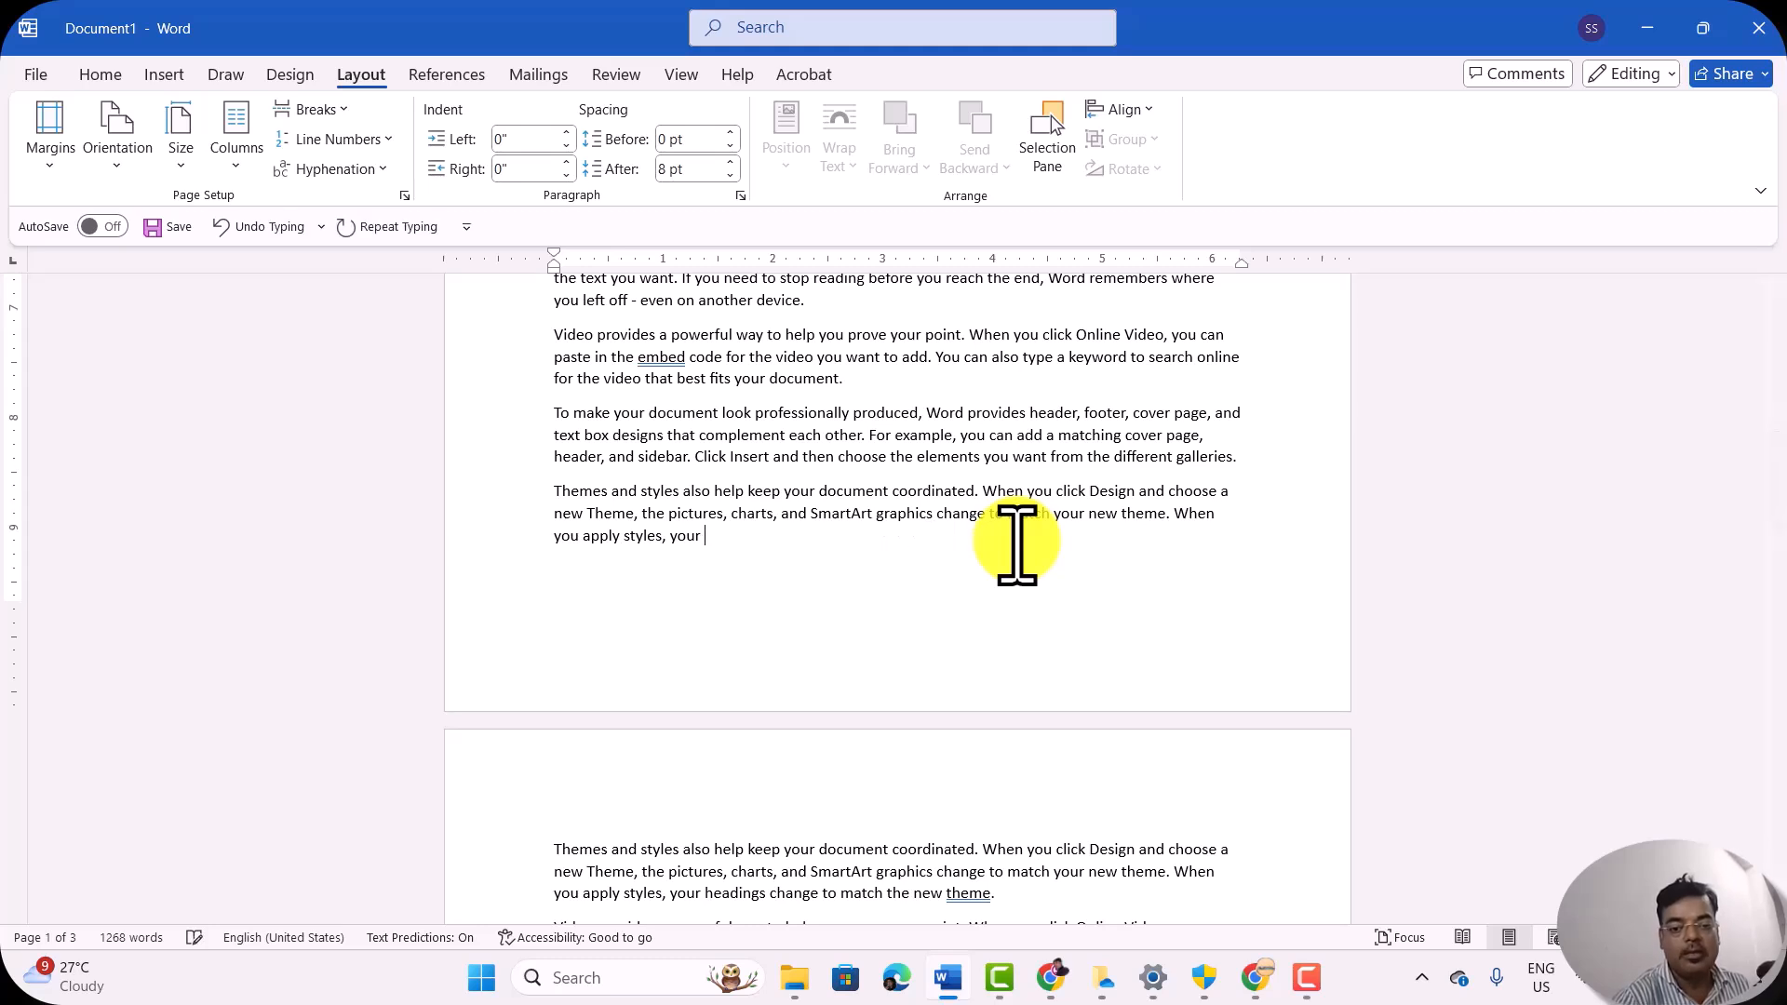
{"action": "key", "text": "BackSpace"}
{"action": "key", "text": "BackSpace"}
{"action": "key", "text": "BackSpace"}
{"action": "key", "text": "BackSpace"}
{"action": "key", "text": "BackSpace"}
{"action": "key", "text": "BackSpace"}
{"action": "key", "text": "BackSpace"}
{"action": "key", "text": "BackSpace"}
{"action": "key", "text": "BackSpace"}
{"action": "key", "text": "BackSpace"}
{"action": "key", "text": "BackSpace"}
{"action": "key", "text": "BackSpace"}
{"action": "key", "text": "BackSpace"}
{"action": "key", "text": "BackSpace"}
{"action": "key", "text": "BackSpace"}
{"action": "key", "text": "BackSpace"}
{"action": "key", "text": "BackSpace"}
{"action": "key", "text": "BackSpace"}
{"action": "key", "text": "BackSpace"}
{"action": "key", "text": "BackSpace"}
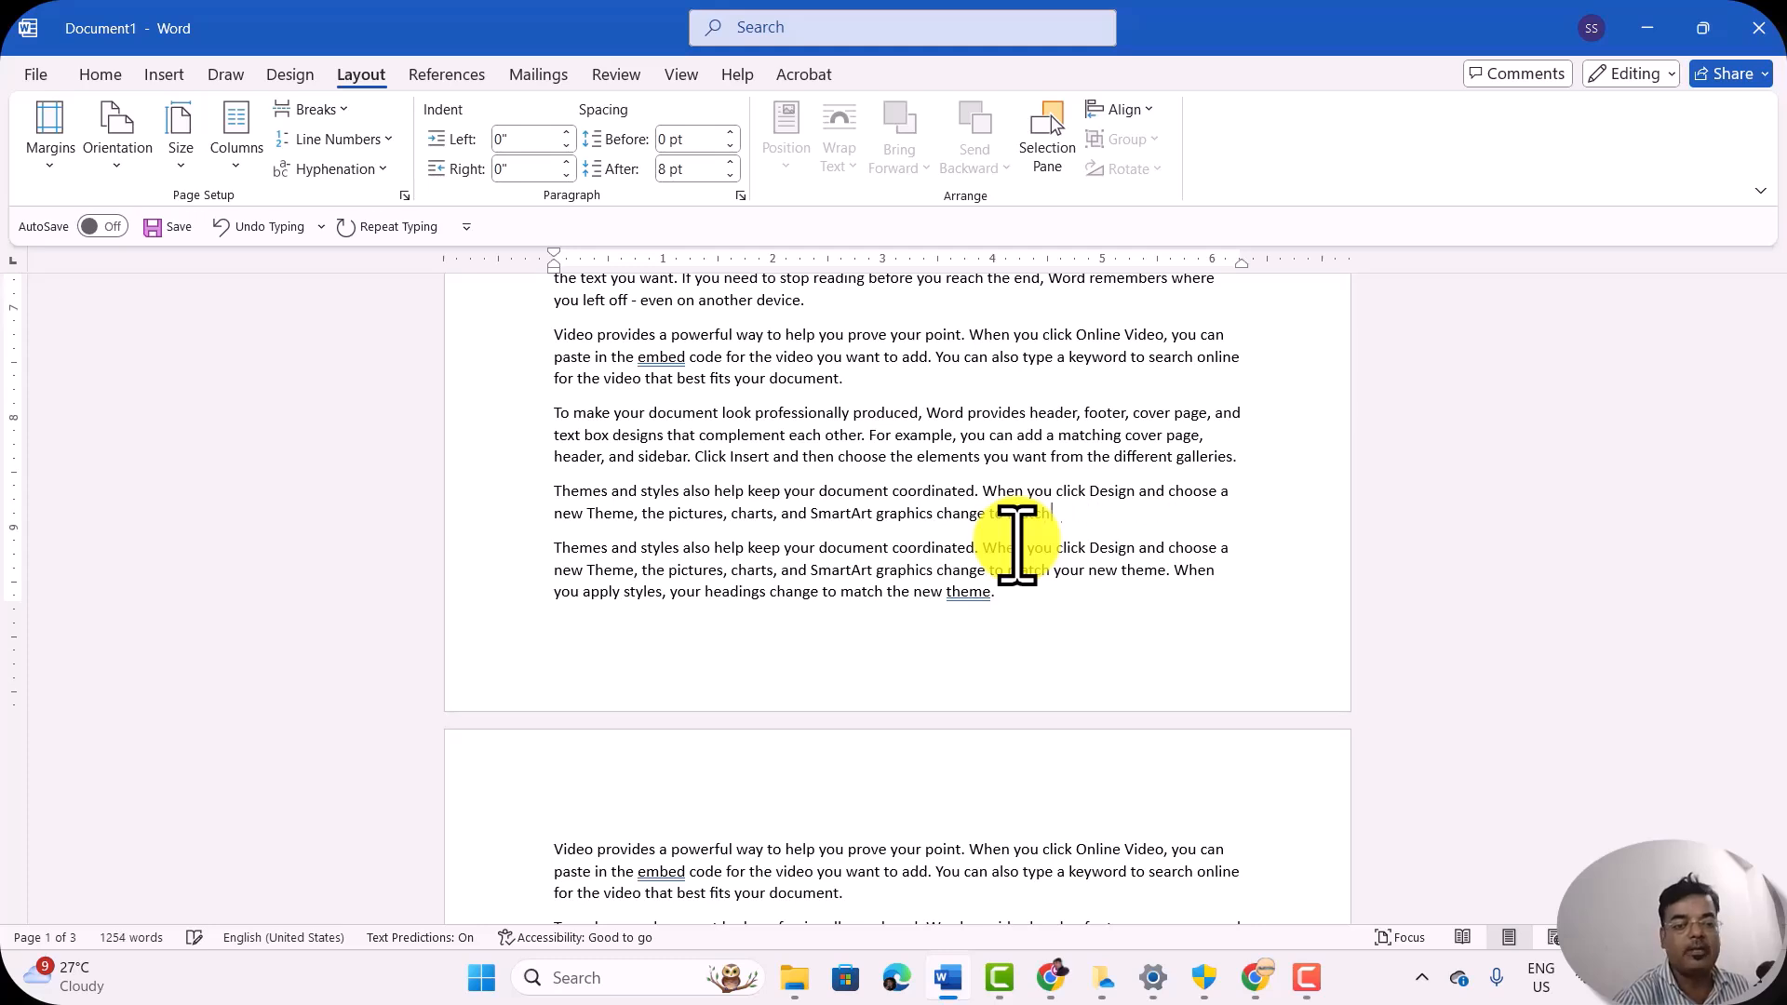
{"action": "key", "text": "BackSpace"}
{"action": "key", "text": "BackSpace"}
{"action": "key", "text": "BackSpace"}
{"action": "key", "text": "BackSpace"}
{"action": "key", "text": "BackSpace"}
{"action": "key", "text": "BackSpace"}
{"action": "key", "text": "BackSpace"}
{"action": "key", "text": "BackSpace"}
{"action": "key", "text": "BackSpace"}
{"action": "key", "text": "BackSpace"}
{"action": "key", "text": "BackSpace"}
{"action": "key", "text": "BackSpace"}
{"action": "key", "text": "BackSpace"}
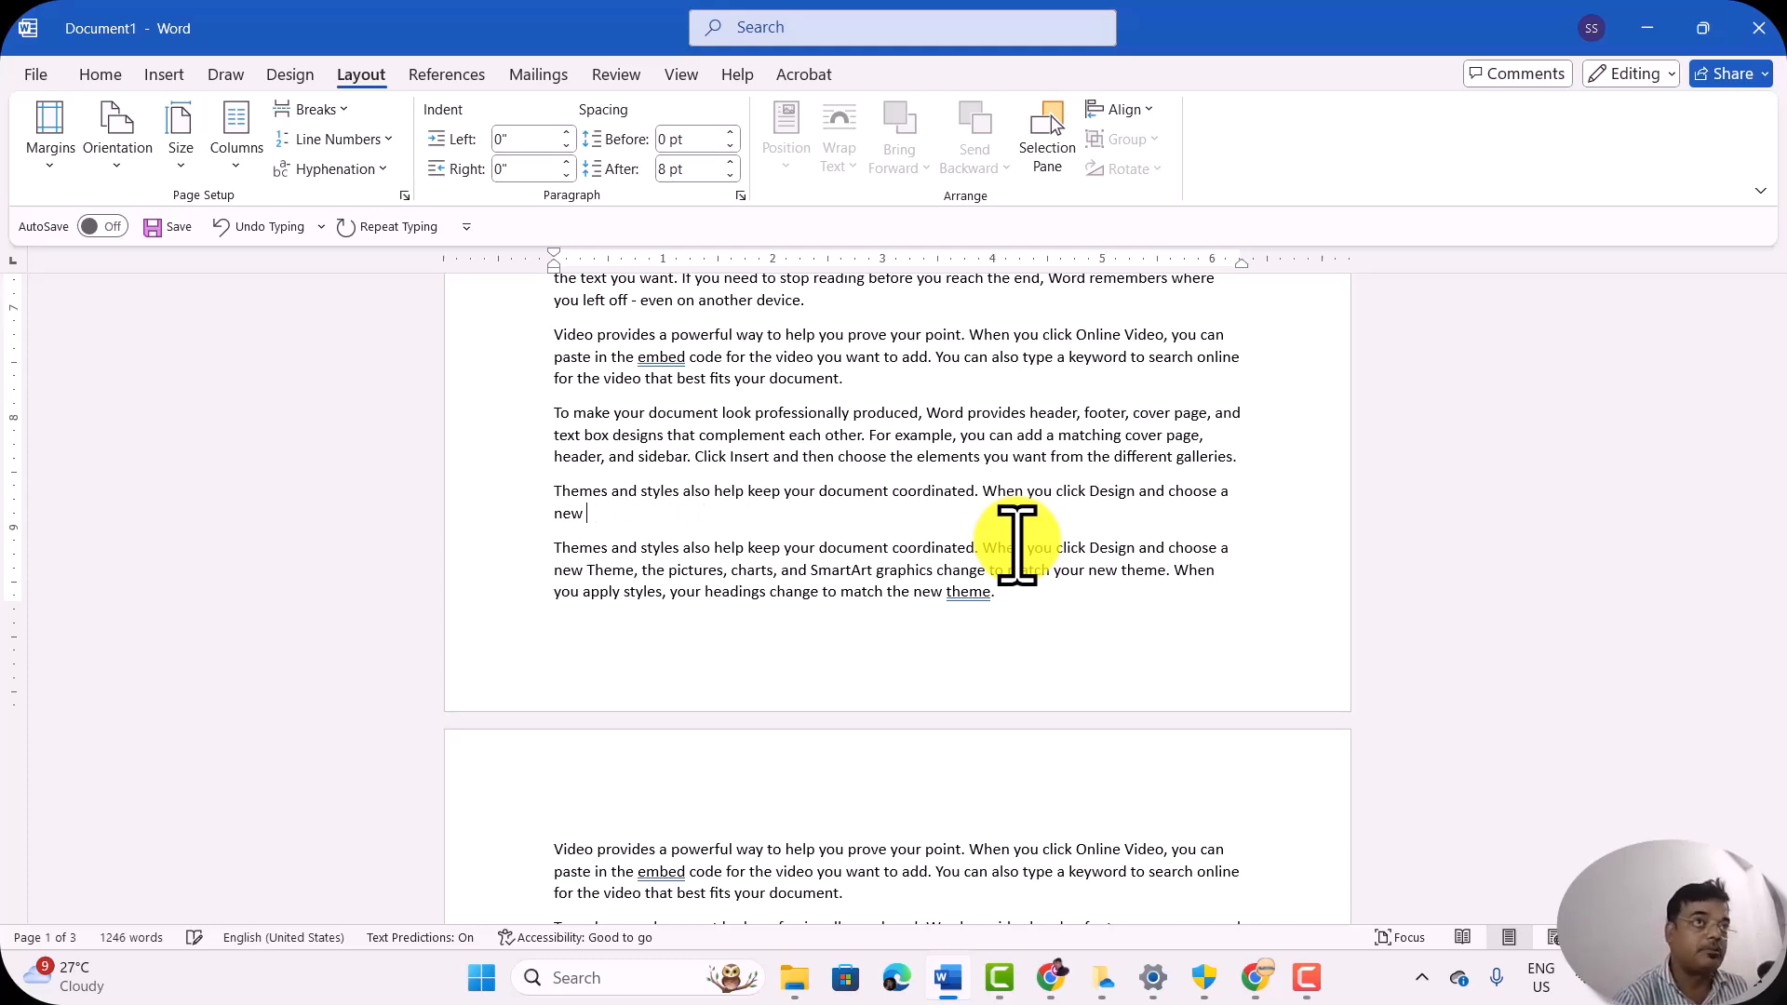
{"action": "key", "text": "BackSpace"}
{"action": "key", "text": "BackSpace"}
{"action": "key", "text": "BackSpace"}
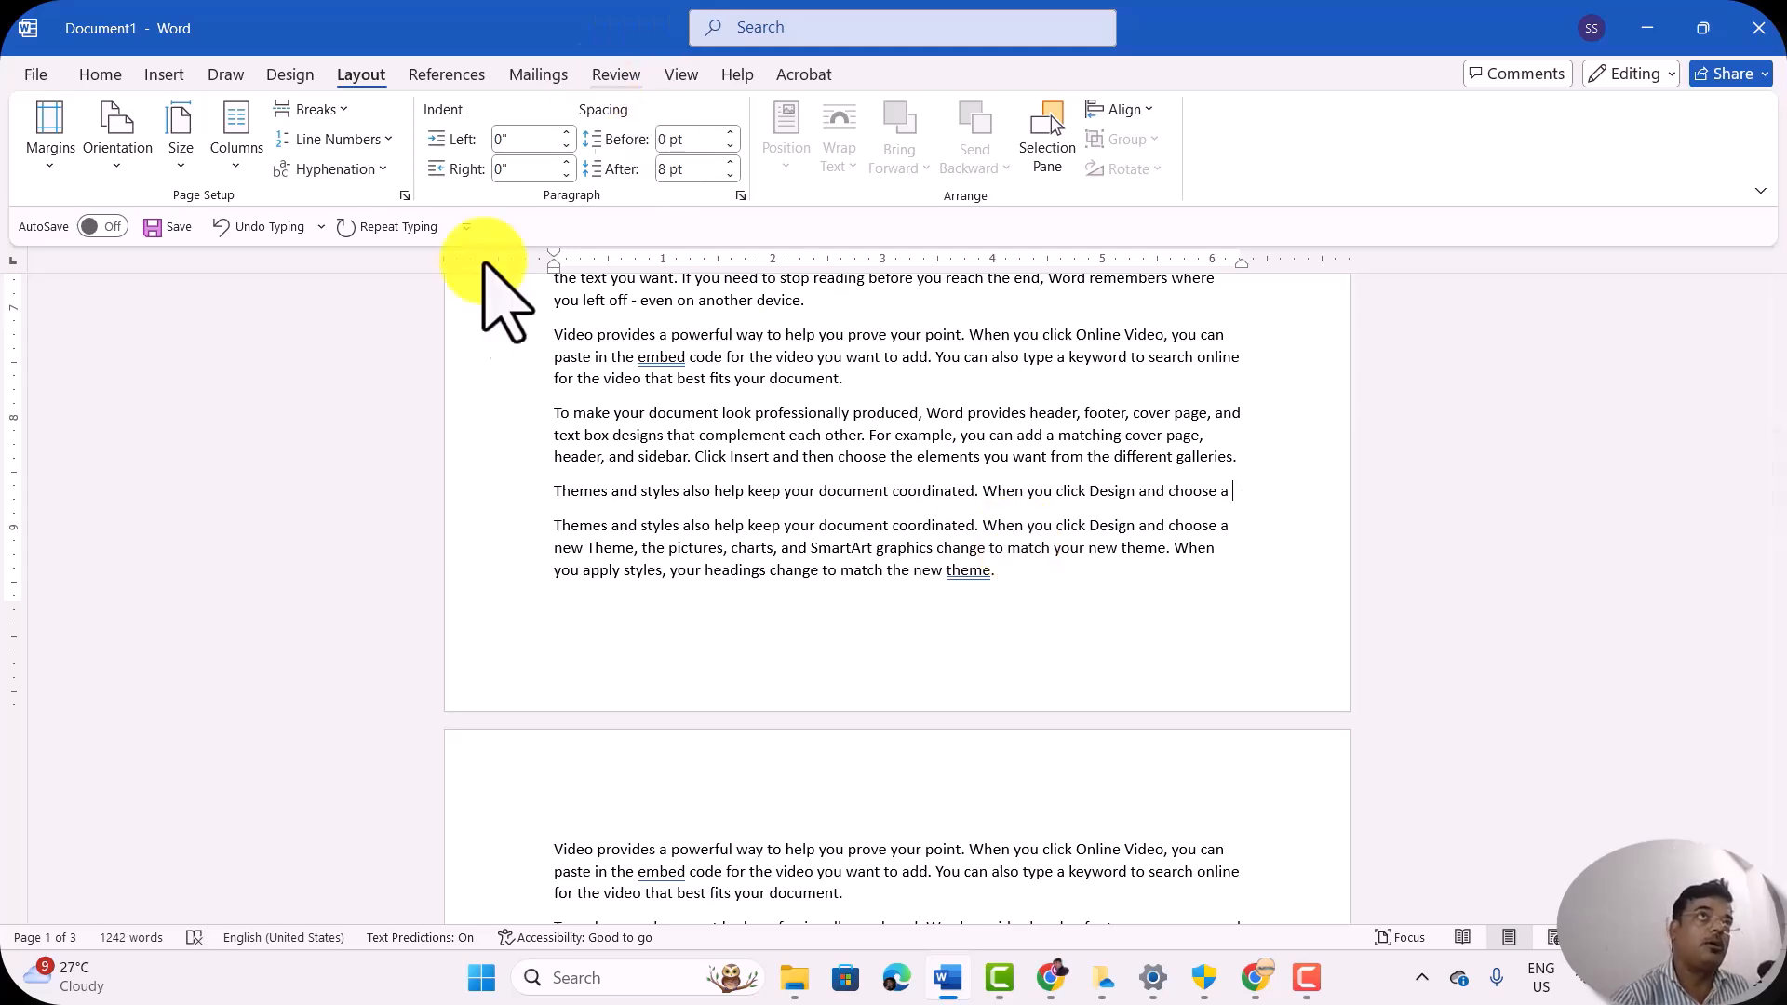
Step: Insert a page break at the end of the first page's last paragraph, after "match the new theme."
{"action": "left_click", "coordinate": [317, 111]}
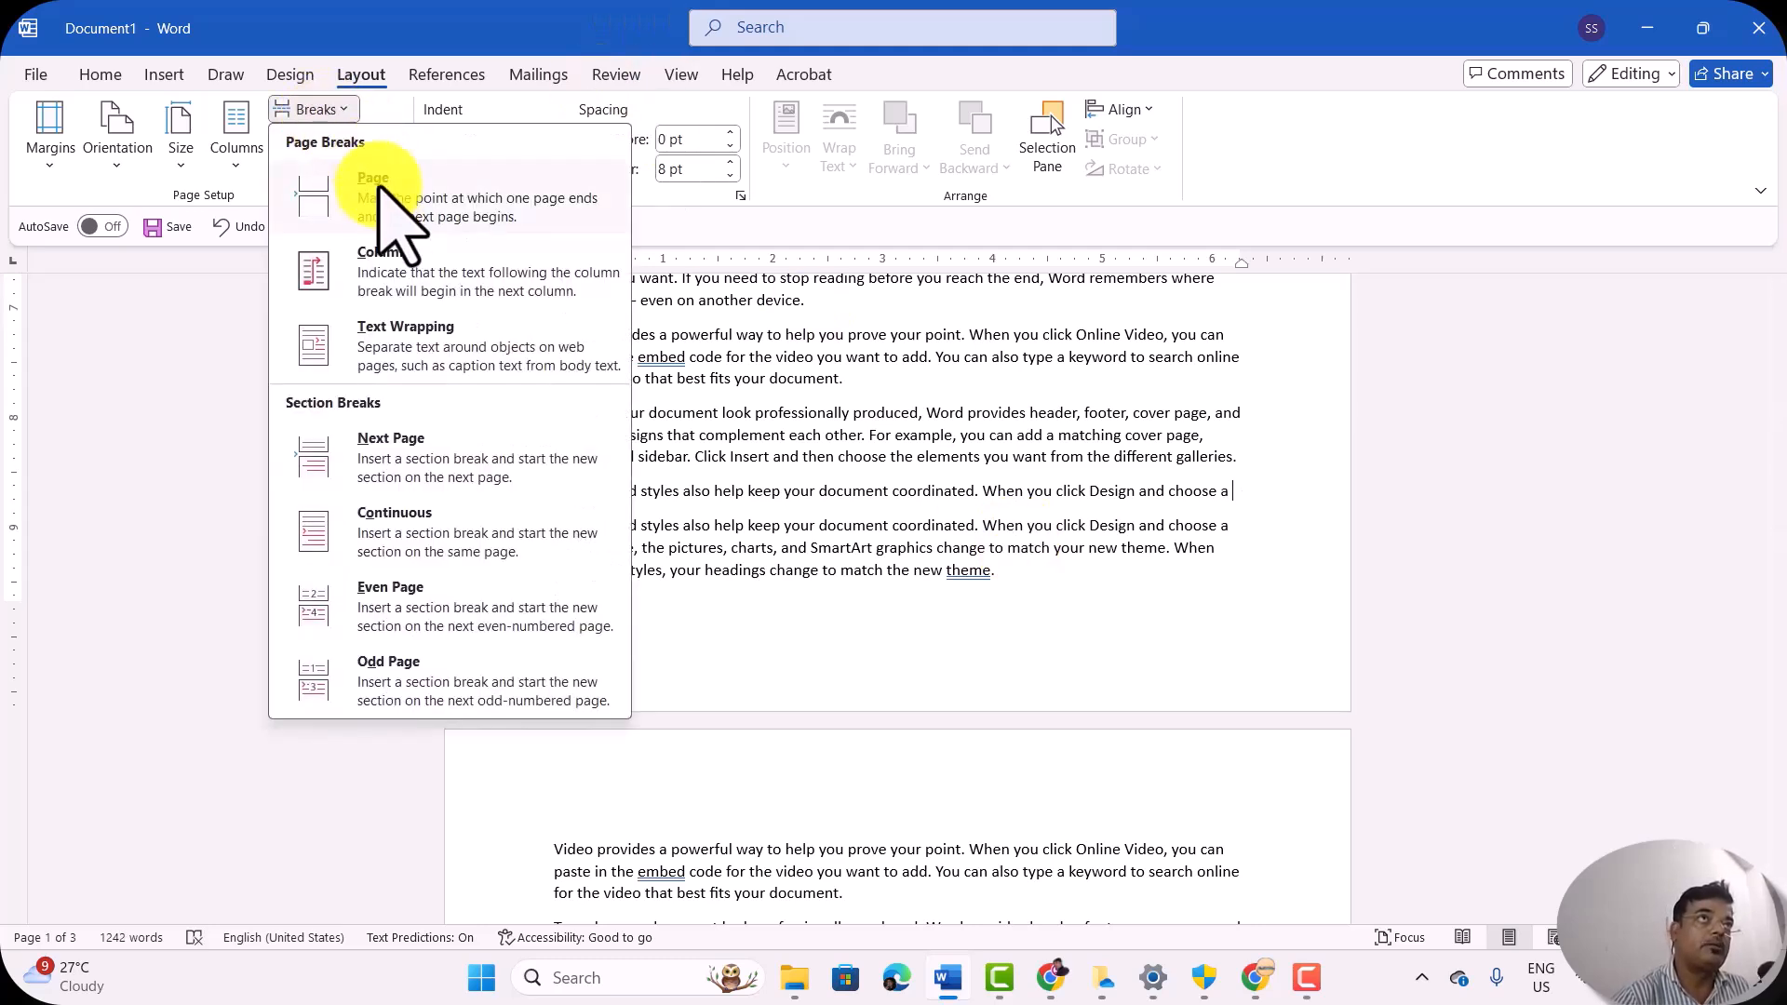
{"action": "left_click", "coordinate": [994, 575]}
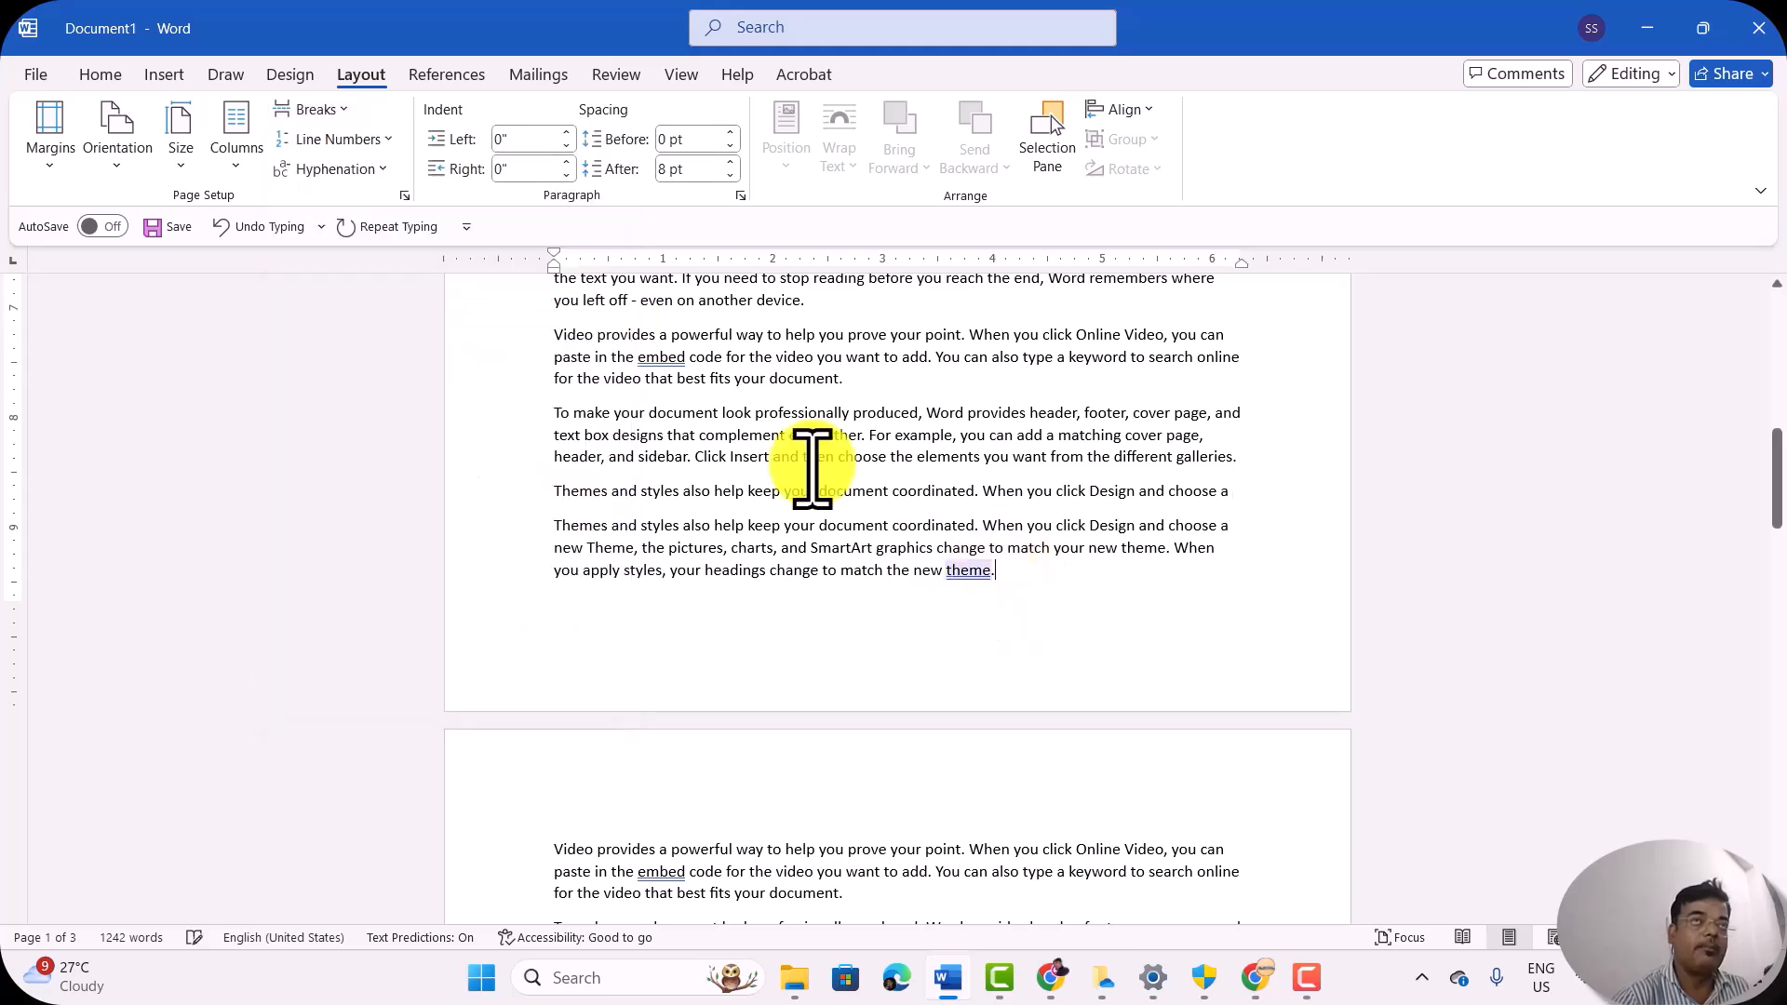
{"action": "left_click", "coordinate": [321, 110]}
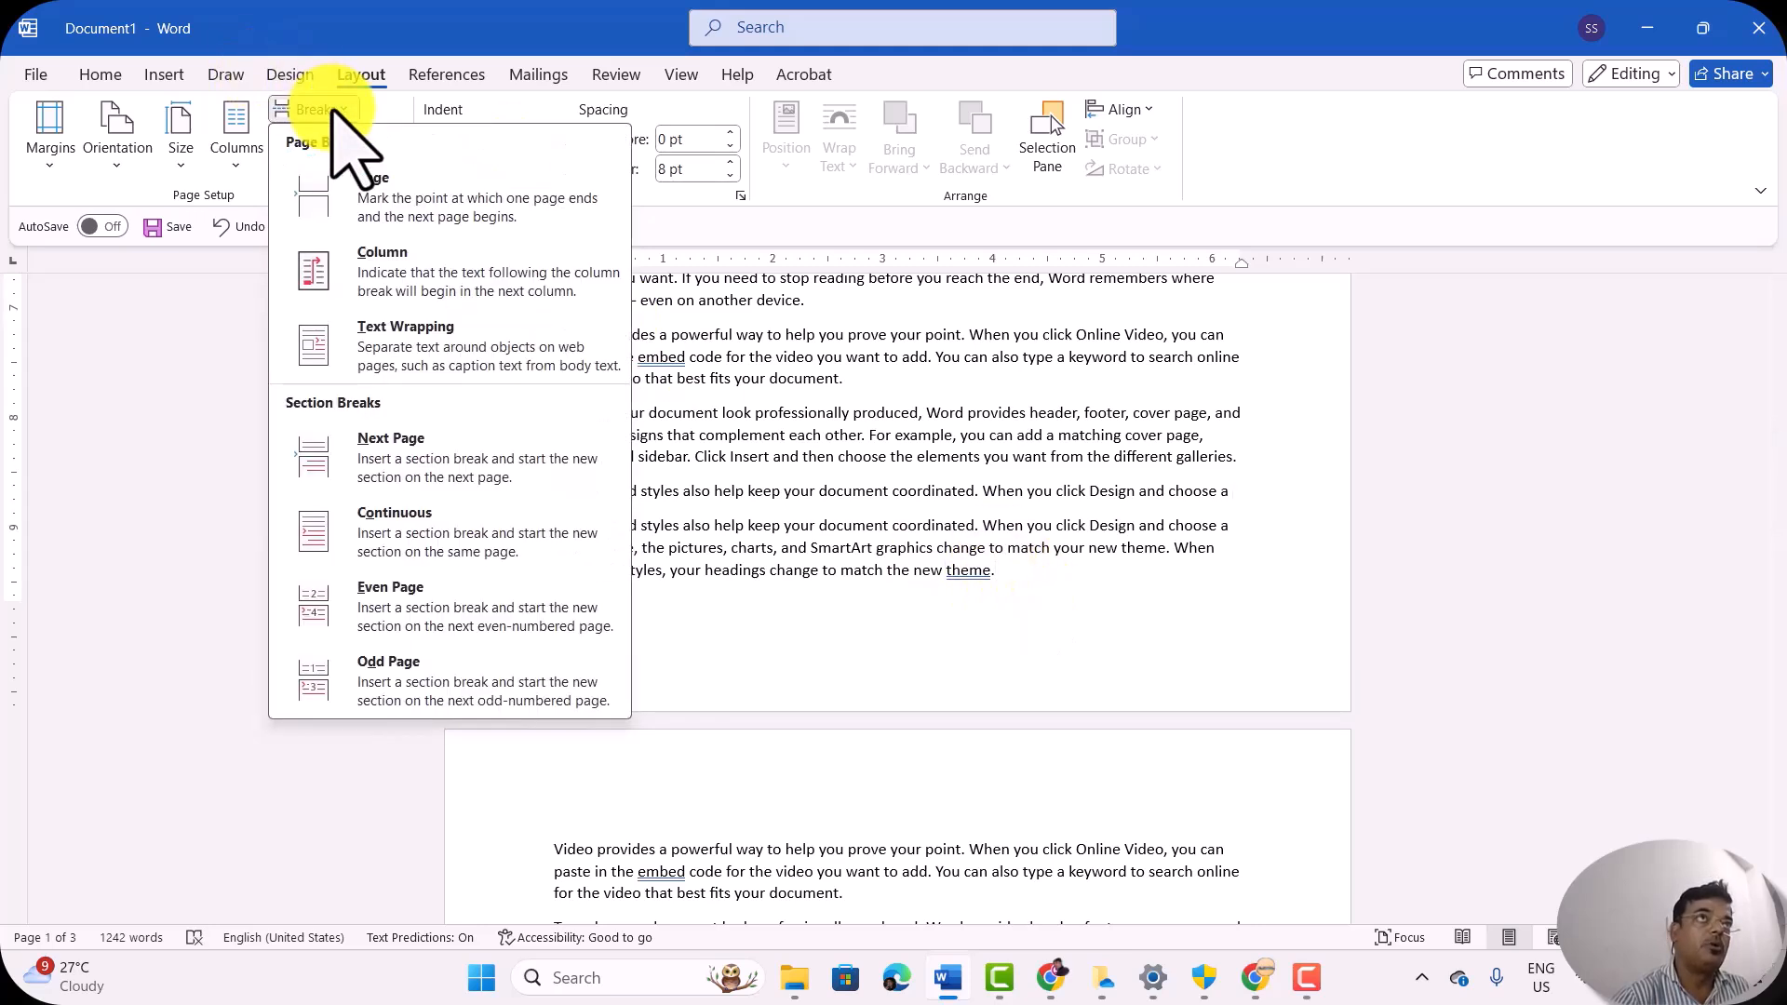
{"action": "left_click", "coordinate": [407, 201]}
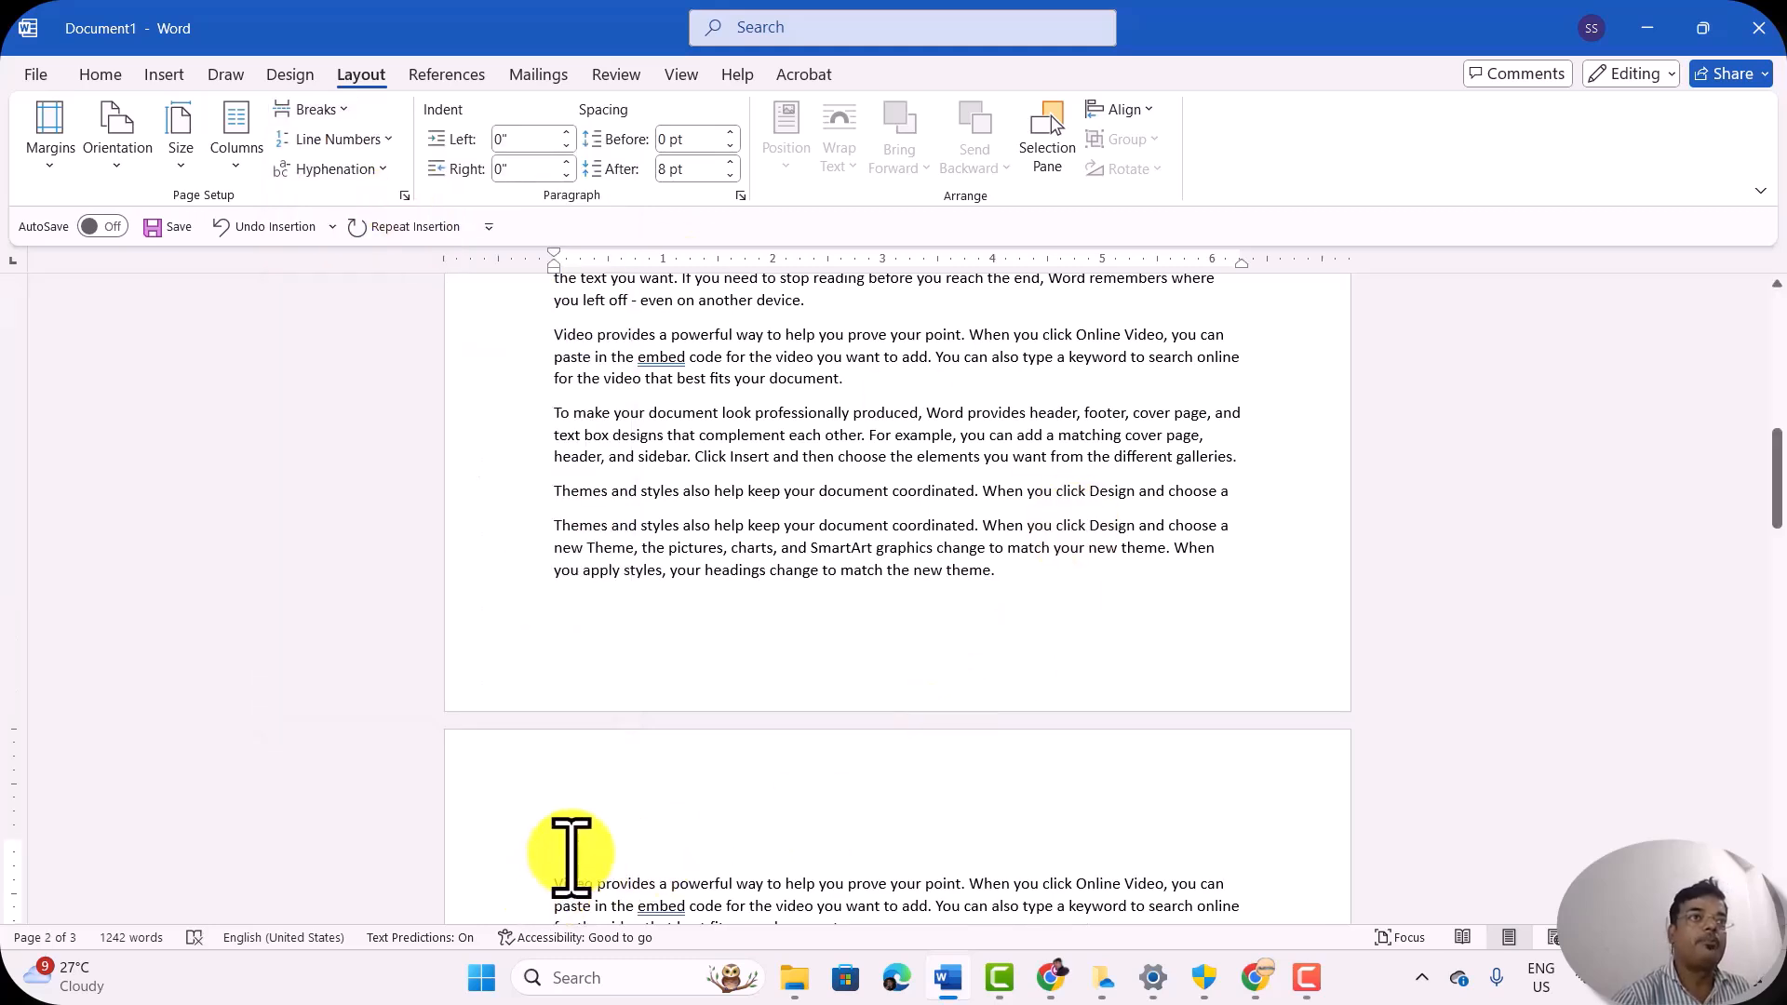
Step: Delete the complete "Themes and styles" paragraph that sits at the end of the first page
{"action": "left_click", "coordinate": [1022, 577]}
{"action": "key", "text": "BackSpace"}
{"action": "key", "text": "BackSpace"}
{"action": "key", "text": "BackSpace"}
{"action": "key", "text": "BackSpace"}
{"action": "key", "text": "BackSpace"}
{"action": "key", "text": "BackSpace"}
{"action": "key", "text": "BackSpace"}
{"action": "key", "text": "BackSpace"}
{"action": "key", "text": "BackSpace"}
{"action": "key", "text": "BackSpace"}
{"action": "key", "text": "BackSpace"}
{"action": "key", "text": "BackSpace"}
{"action": "key", "text": "BackSpace"}
{"action": "key", "text": "BackSpace"}
{"action": "key", "text": "BackSpace"}
{"action": "key", "text": "BackSpace"}
{"action": "key", "text": "BackSpace"}
{"action": "key", "text": "BackSpace"}
{"action": "key", "text": "BackSpace"}
{"action": "key", "text": "BackSpace"}
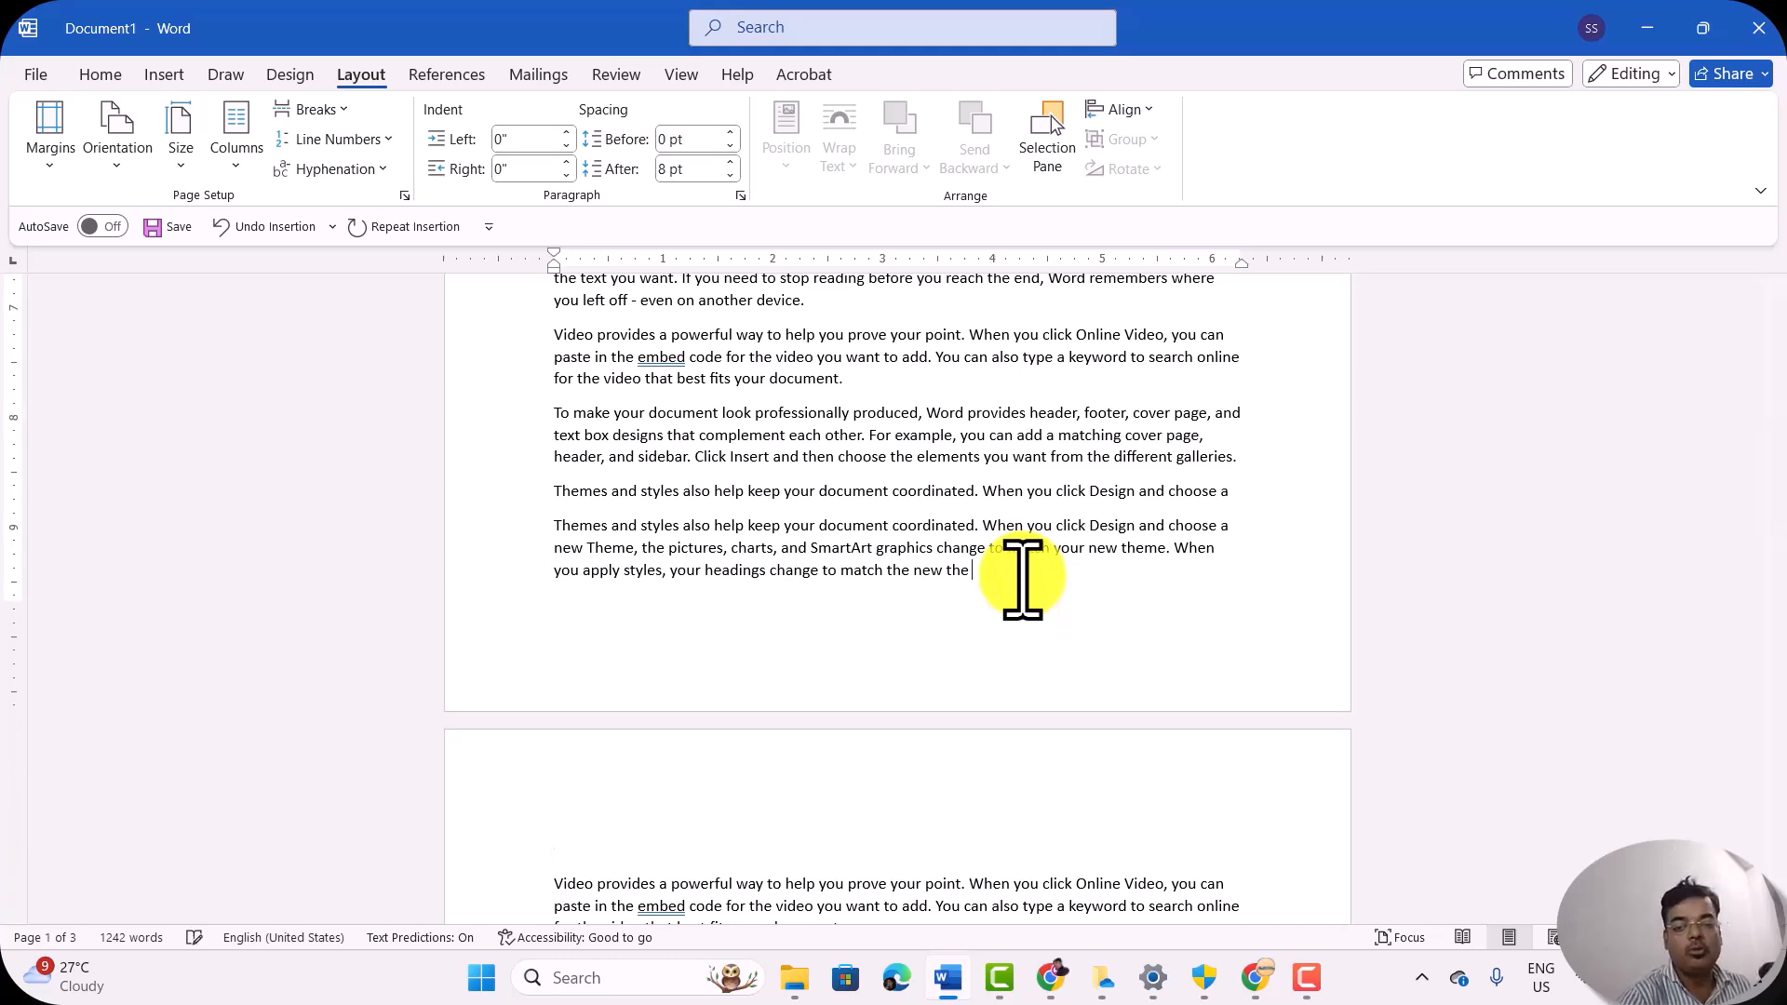
{"action": "key", "text": "BackSpace"}
{"action": "key", "text": "BackSpace"}
{"action": "key", "text": "BackSpace"}
{"action": "key", "text": "BackSpace"}
{"action": "key", "text": "BackSpace"}
{"action": "key", "text": "BackSpace"}
{"action": "key", "text": "BackSpace"}
{"action": "key", "text": "BackSpace"}
{"action": "key", "text": "BackSpace"}
{"action": "key", "text": "BackSpace"}
{"action": "key", "text": "BackSpace"}
{"action": "key", "text": "BackSpace"}
{"action": "key", "text": "BackSpace"}
{"action": "key", "text": "BackSpace"}
{"action": "key", "text": "BackSpace"}
{"action": "key", "text": "BackSpace"}
{"action": "key", "text": "BackSpace"}
{"action": "key", "text": "BackSpace"}
{"action": "key", "text": "BackSpace"}
{"action": "key", "text": "BackSpace"}
{"action": "key", "text": "BackSpace"}
{"action": "key", "text": "BackSpace"}
{"action": "key", "text": "BackSpace"}
{"action": "key", "text": "BackSpace"}
{"action": "key", "text": "BackSpace"}
{"action": "key", "text": "BackSpace"}
{"action": "key", "text": "BackSpace"}
{"action": "key", "text": "BackSpace"}
{"action": "key", "text": "BackSpace"}
{"action": "key", "text": "BackSpace"}
{"action": "key", "text": "BackSpace"}
{"action": "key", "text": "BackSpace"}
{"action": "key", "text": "BackSpace"}
{"action": "key", "text": "BackSpace"}
{"action": "key", "text": "BackSpace"}
{"action": "key", "text": "BackSpace"}
{"action": "key", "text": "BackSpace"}
{"action": "key", "text": "BackSpace"}
{"action": "key", "text": "BackSpace"}
{"action": "key", "text": "BackSpace"}
{"action": "key", "text": "BackSpace"}
{"action": "key", "text": "BackSpace"}
{"action": "key", "text": "BackSpace"}
{"action": "key", "text": "BackSpace"}
{"action": "key", "text": "BackSpace"}
{"action": "key", "text": "BackSpace"}
{"action": "key", "text": "BackSpace"}
{"action": "key", "text": "BackSpace"}
{"action": "key", "text": "BackSpace"}
{"action": "key", "text": "BackSpace"}
{"action": "key", "text": "BackSpace"}
{"action": "key", "text": "BackSpace"}
{"action": "key", "text": "BackSpace"}
{"action": "key", "text": "BackSpace"}
{"action": "key", "text": "BackSpace"}
{"action": "key", "text": "BackSpace"}
{"action": "key", "text": "BackSpace"}
{"action": "key", "text": "BackSpace"}
{"action": "key", "text": "BackSpace"}
{"action": "key", "text": "BackSpace"}
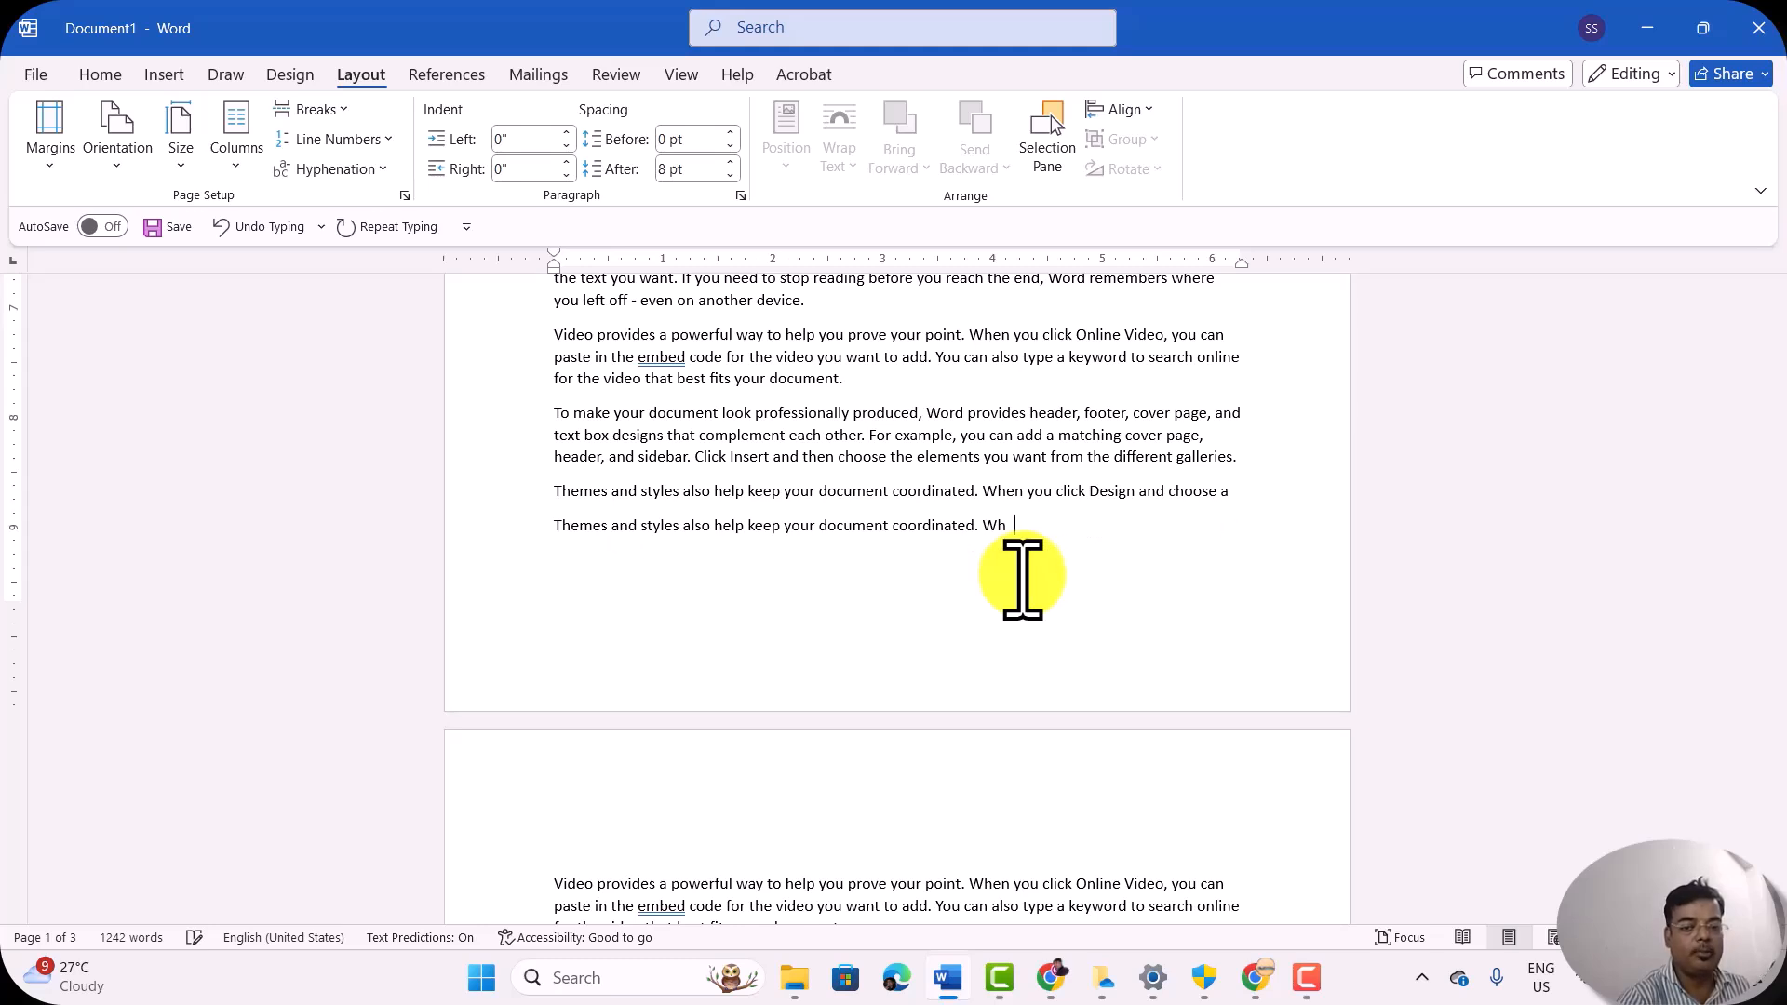
{"action": "key", "text": "BackSpace"}
{"action": "key", "text": "BackSpace"}
{"action": "key", "text": "BackSpace"}
{"action": "key", "text": "BackSpace"}
{"action": "key", "text": "BackSpace"}
{"action": "key", "text": "BackSpace"}
{"action": "key", "text": "BackSpace"}
{"action": "key", "text": "BackSpace"}
{"action": "key", "text": "BackSpace"}
{"action": "key", "text": "BackSpace"}
{"action": "key", "text": "BackSpace"}
{"action": "key", "text": "BackSpace"}
{"action": "key", "text": "BackSpace"}
{"action": "key", "text": "BackSpace"}
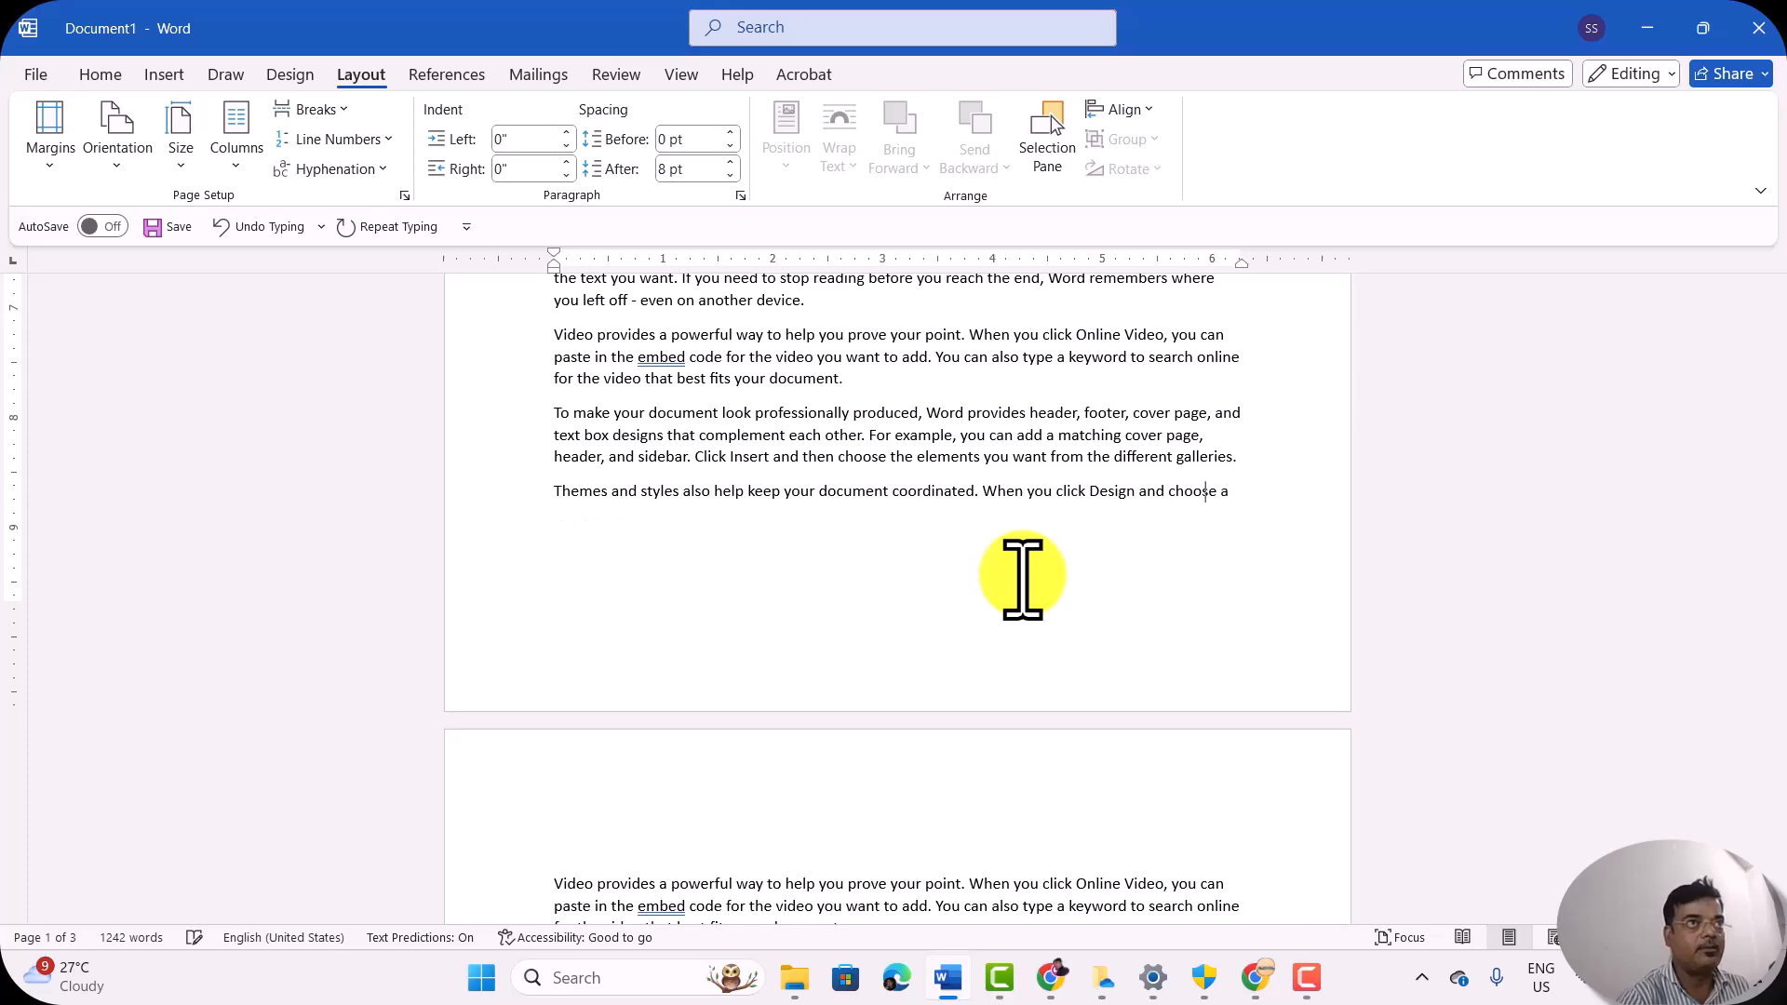
Step: Look over the break types and set the document text in two columns
{"action": "left_click", "coordinate": [337, 110]}
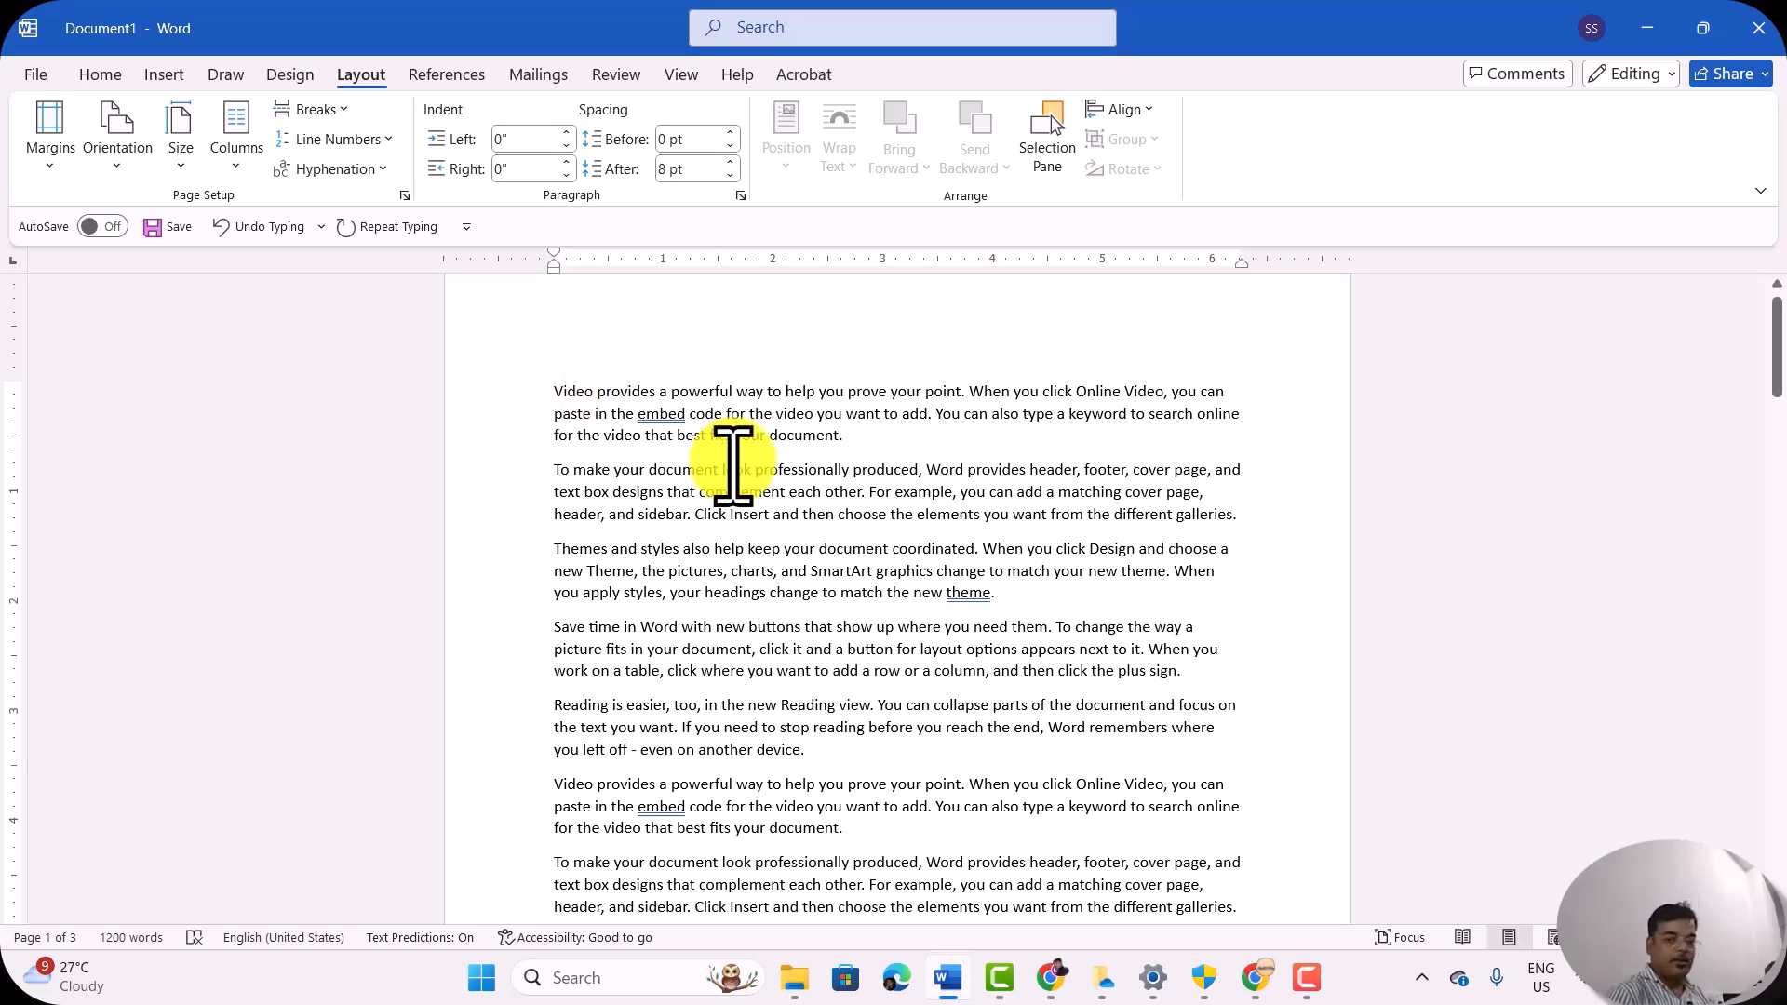
{"action": "left_click", "coordinate": [315, 110]}
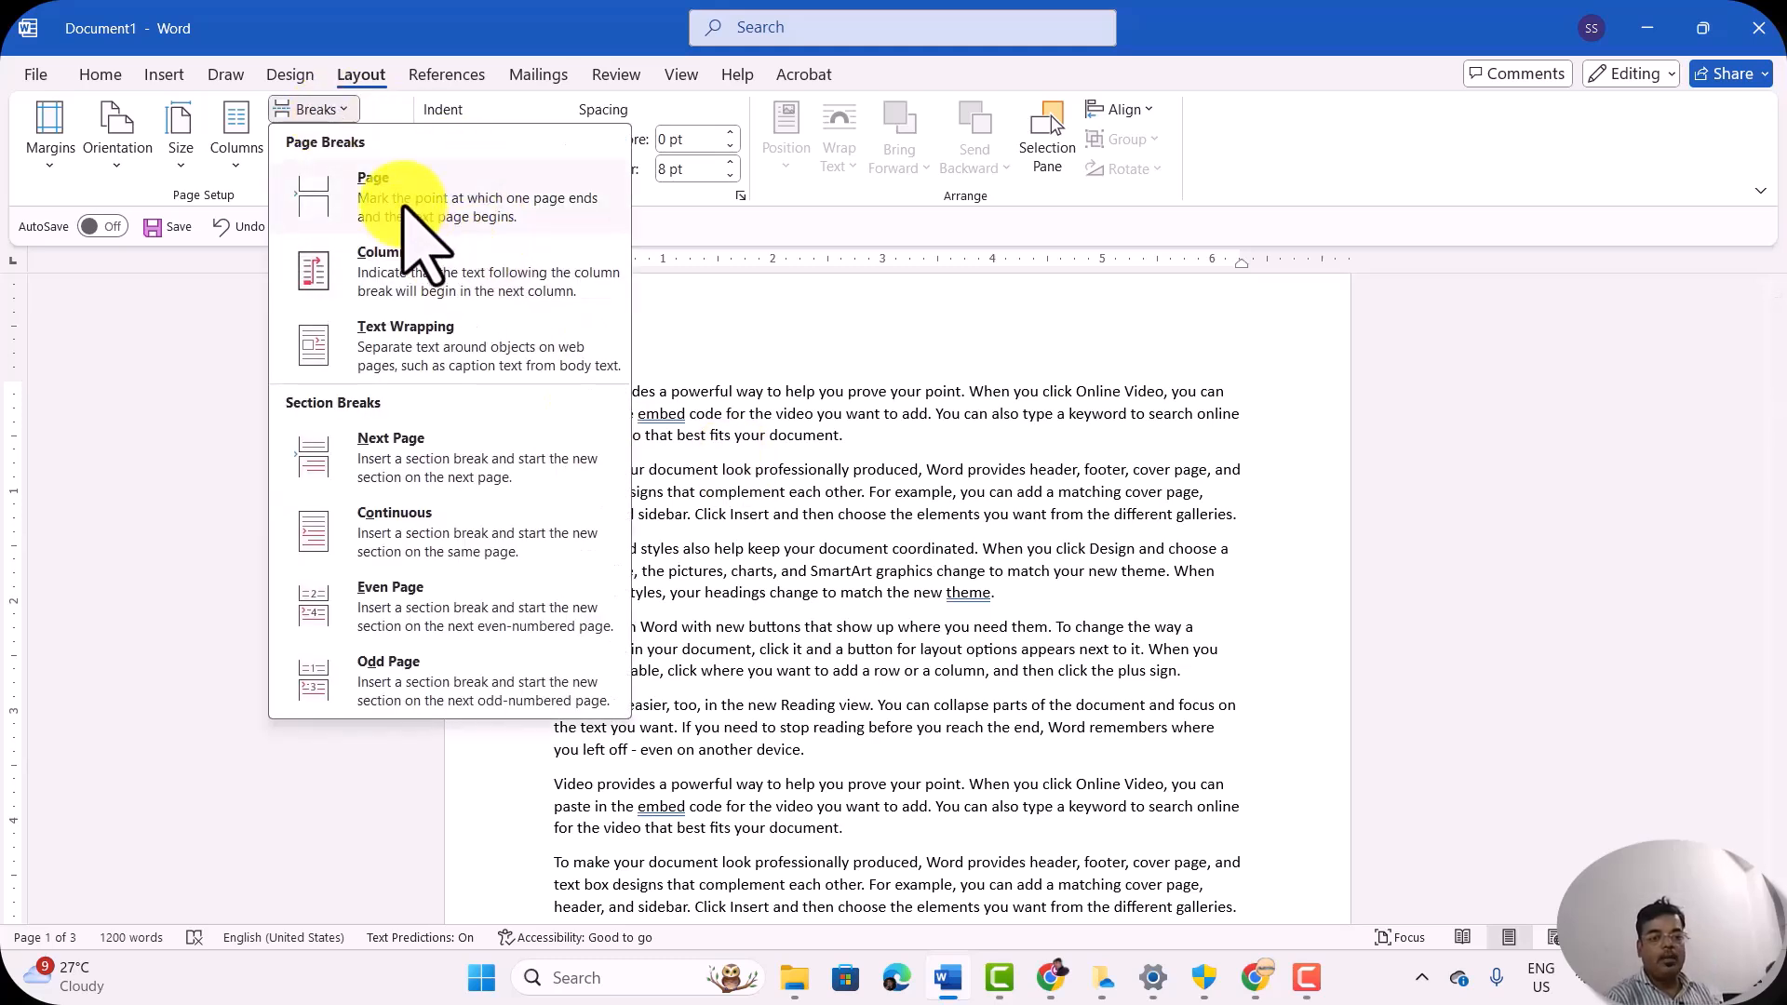
{"action": "left_click", "coordinate": [238, 160]}
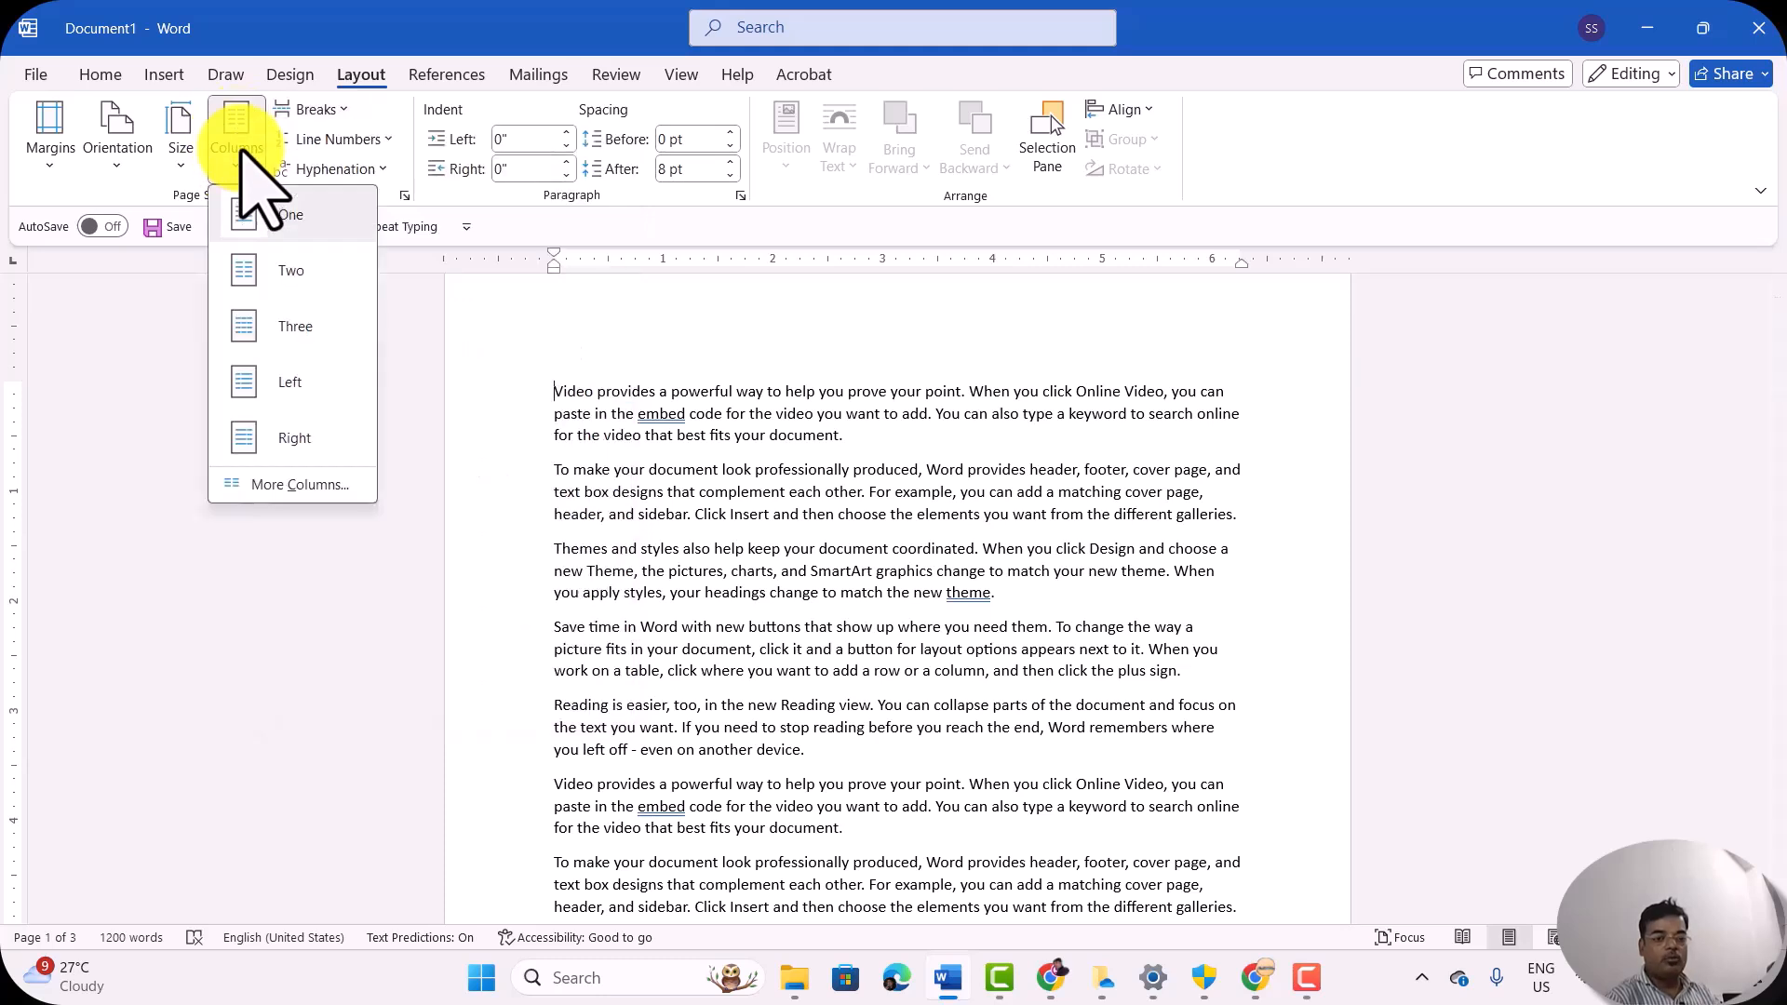
{"action": "left_click", "coordinate": [294, 270]}
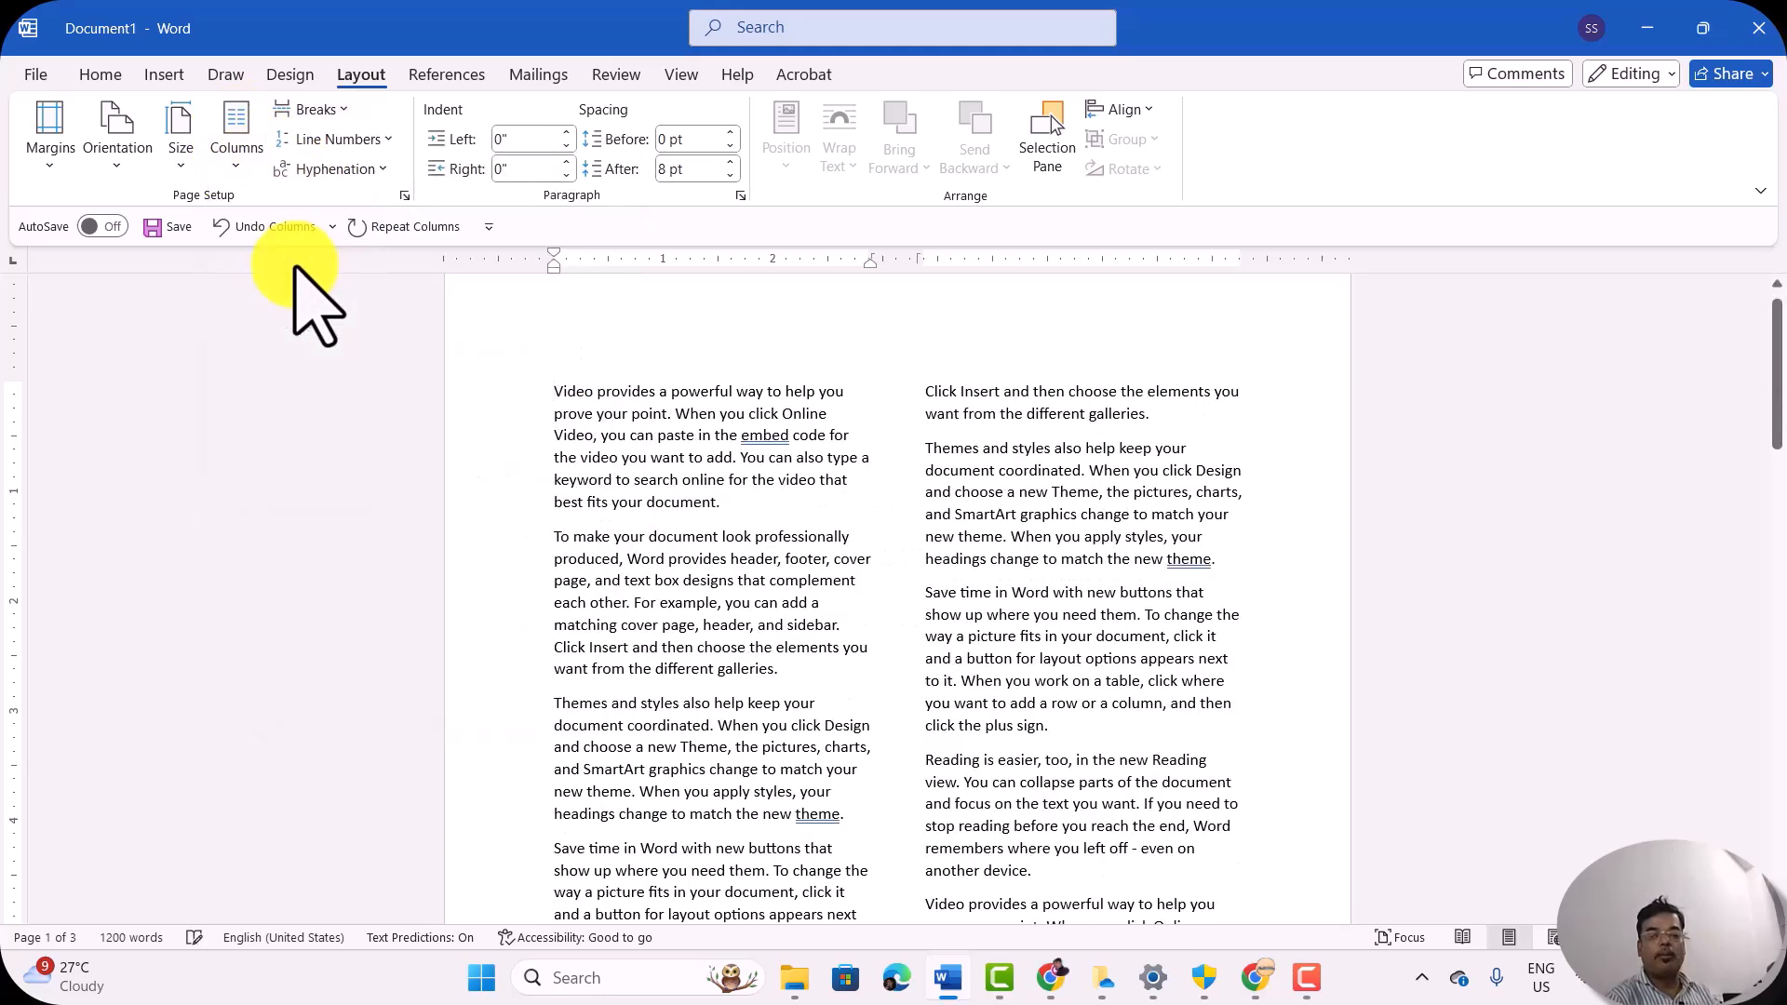
Step: Set the document text in three columns
{"action": "left_click", "coordinate": [334, 112]}
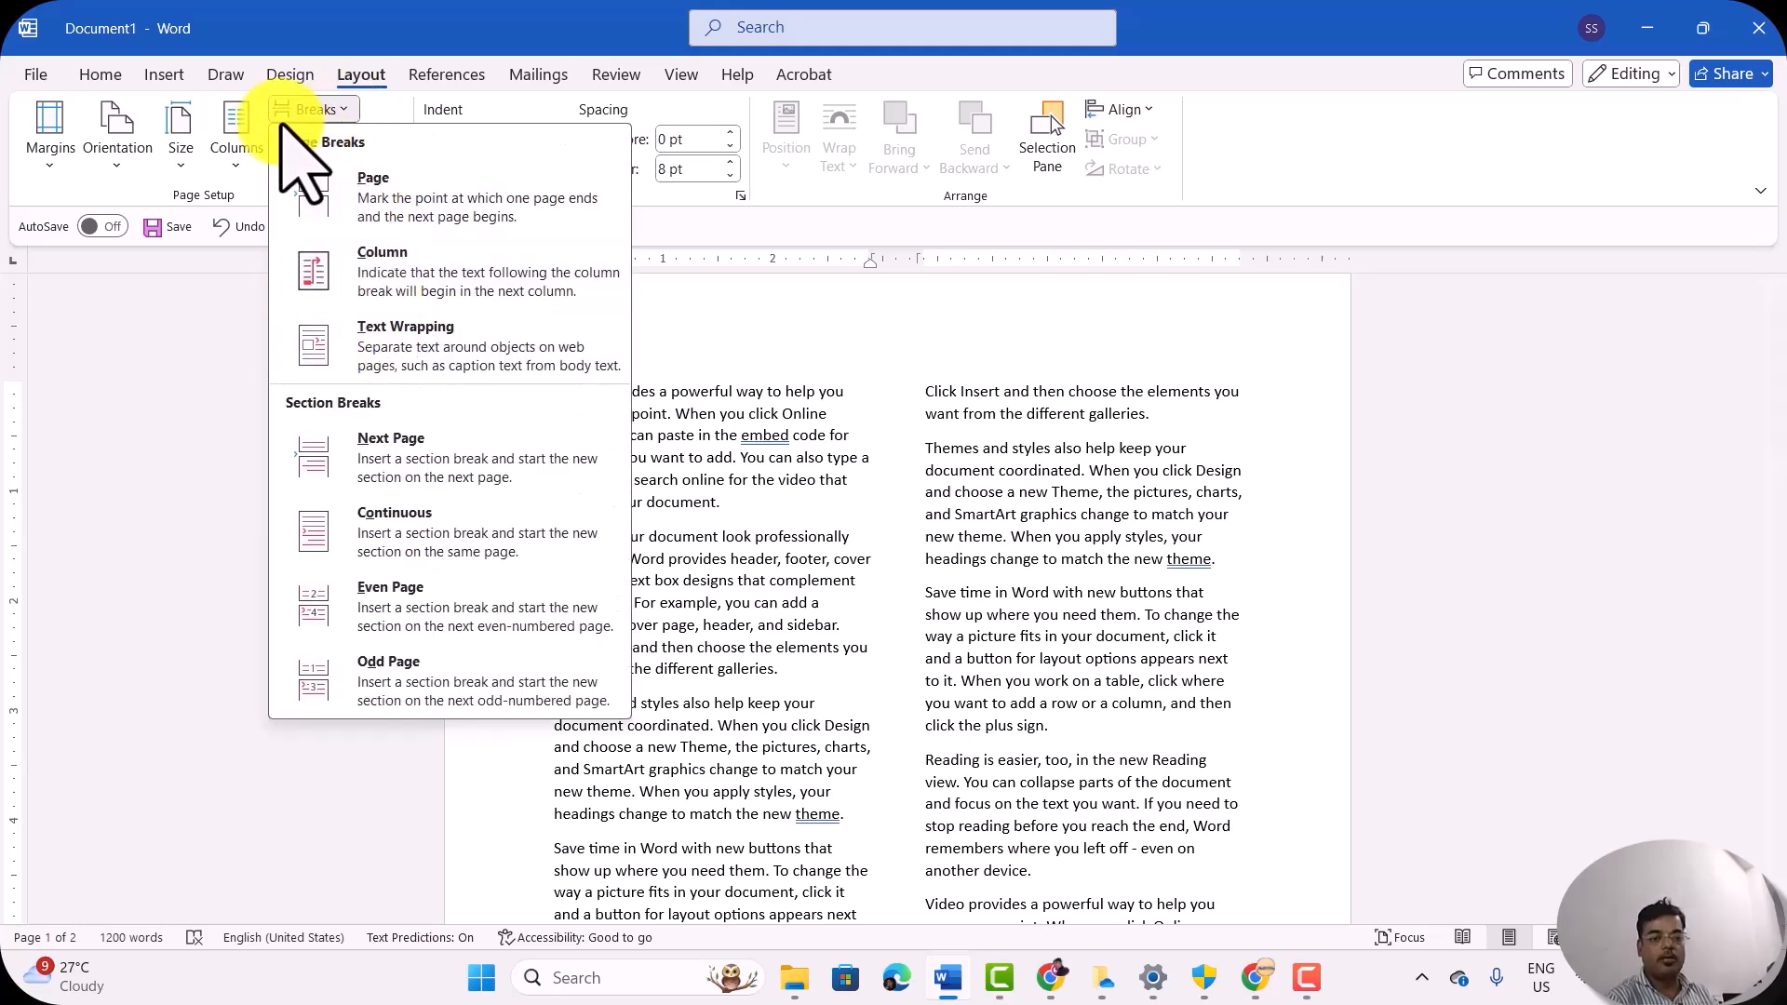
{"action": "left_click", "coordinate": [242, 135]}
{"action": "left_click", "coordinate": [288, 326]}
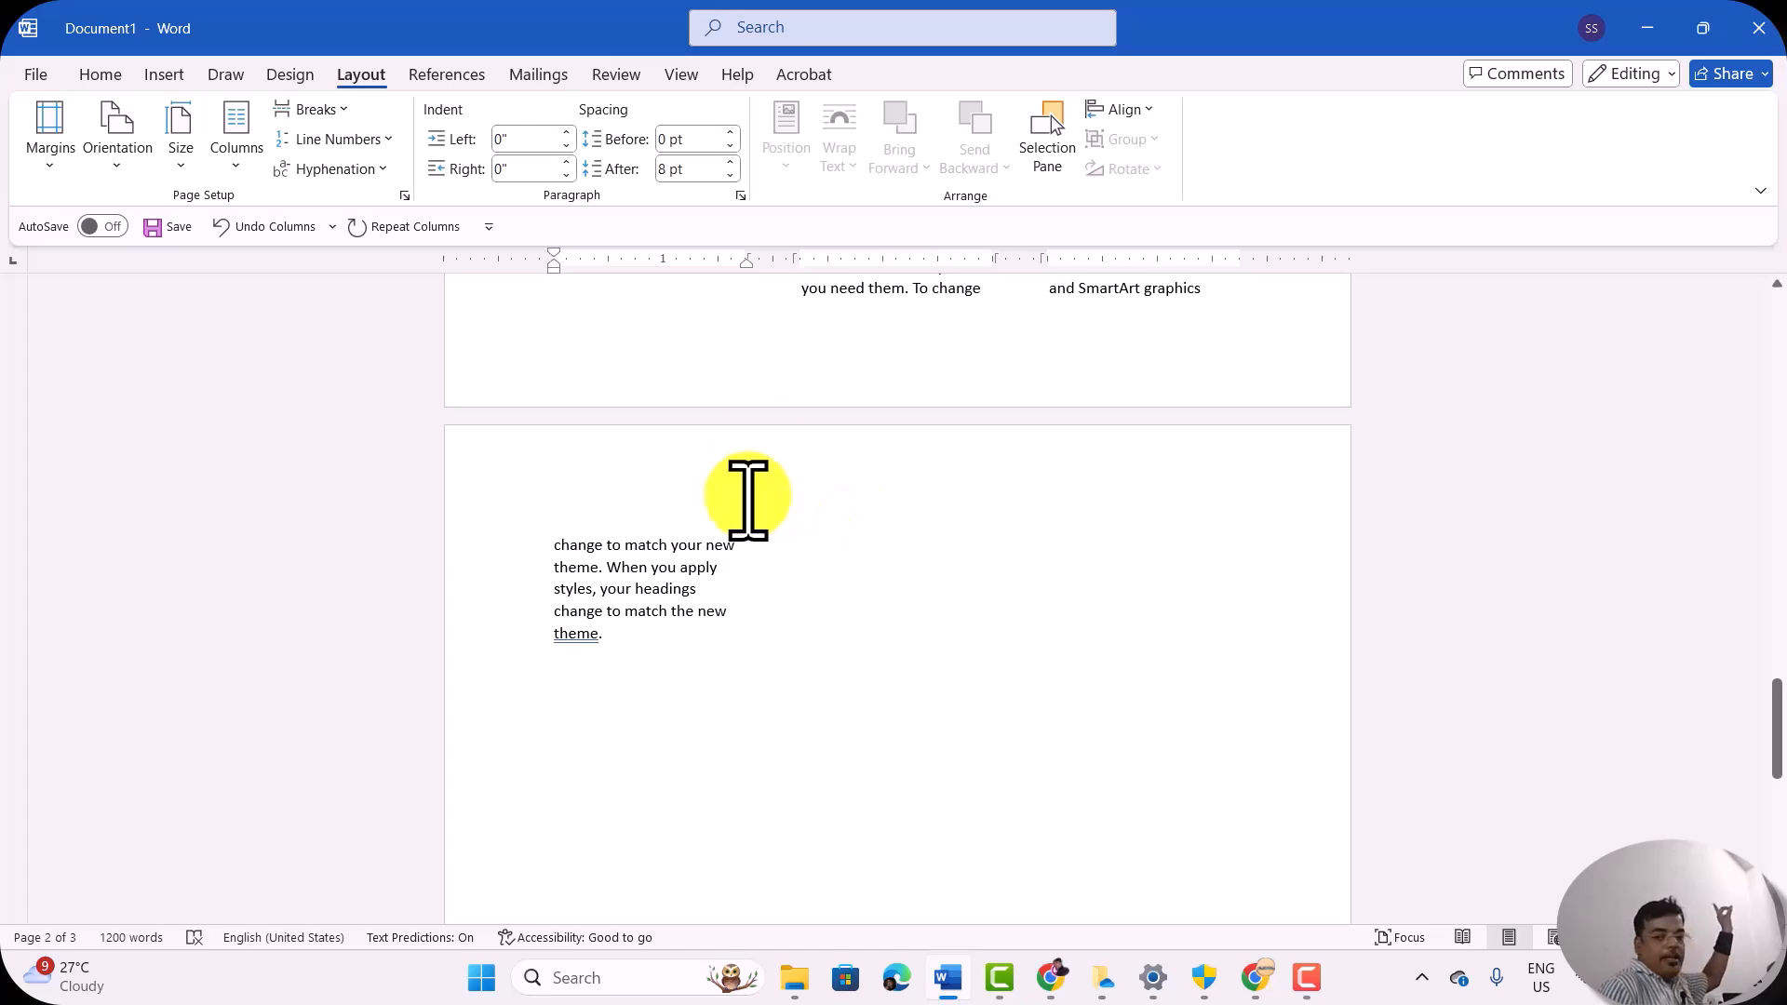
Step: Insert the filler text "jshsvchjdvscskhdv , bjbjb" after "change to match your new" on the last page
{"action": "left_click", "coordinate": [617, 646]}
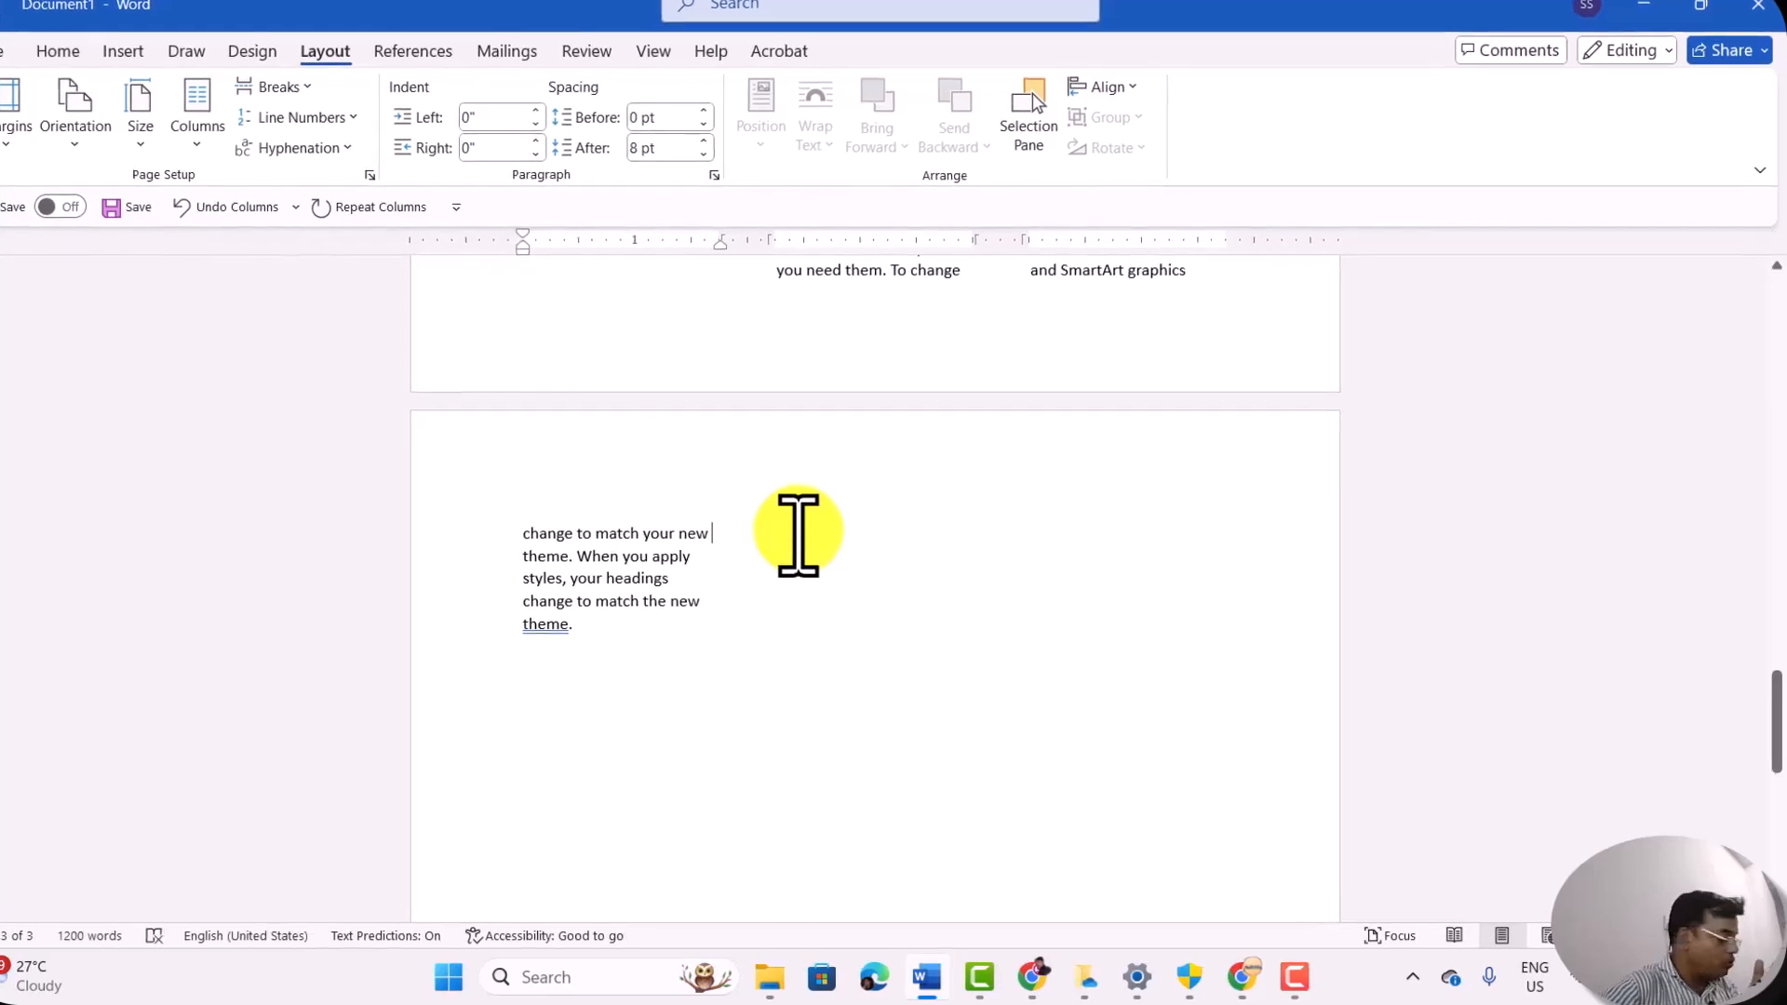
{"action": "type", "text": "jshsvchjdvscskhdv , bjbjb"}
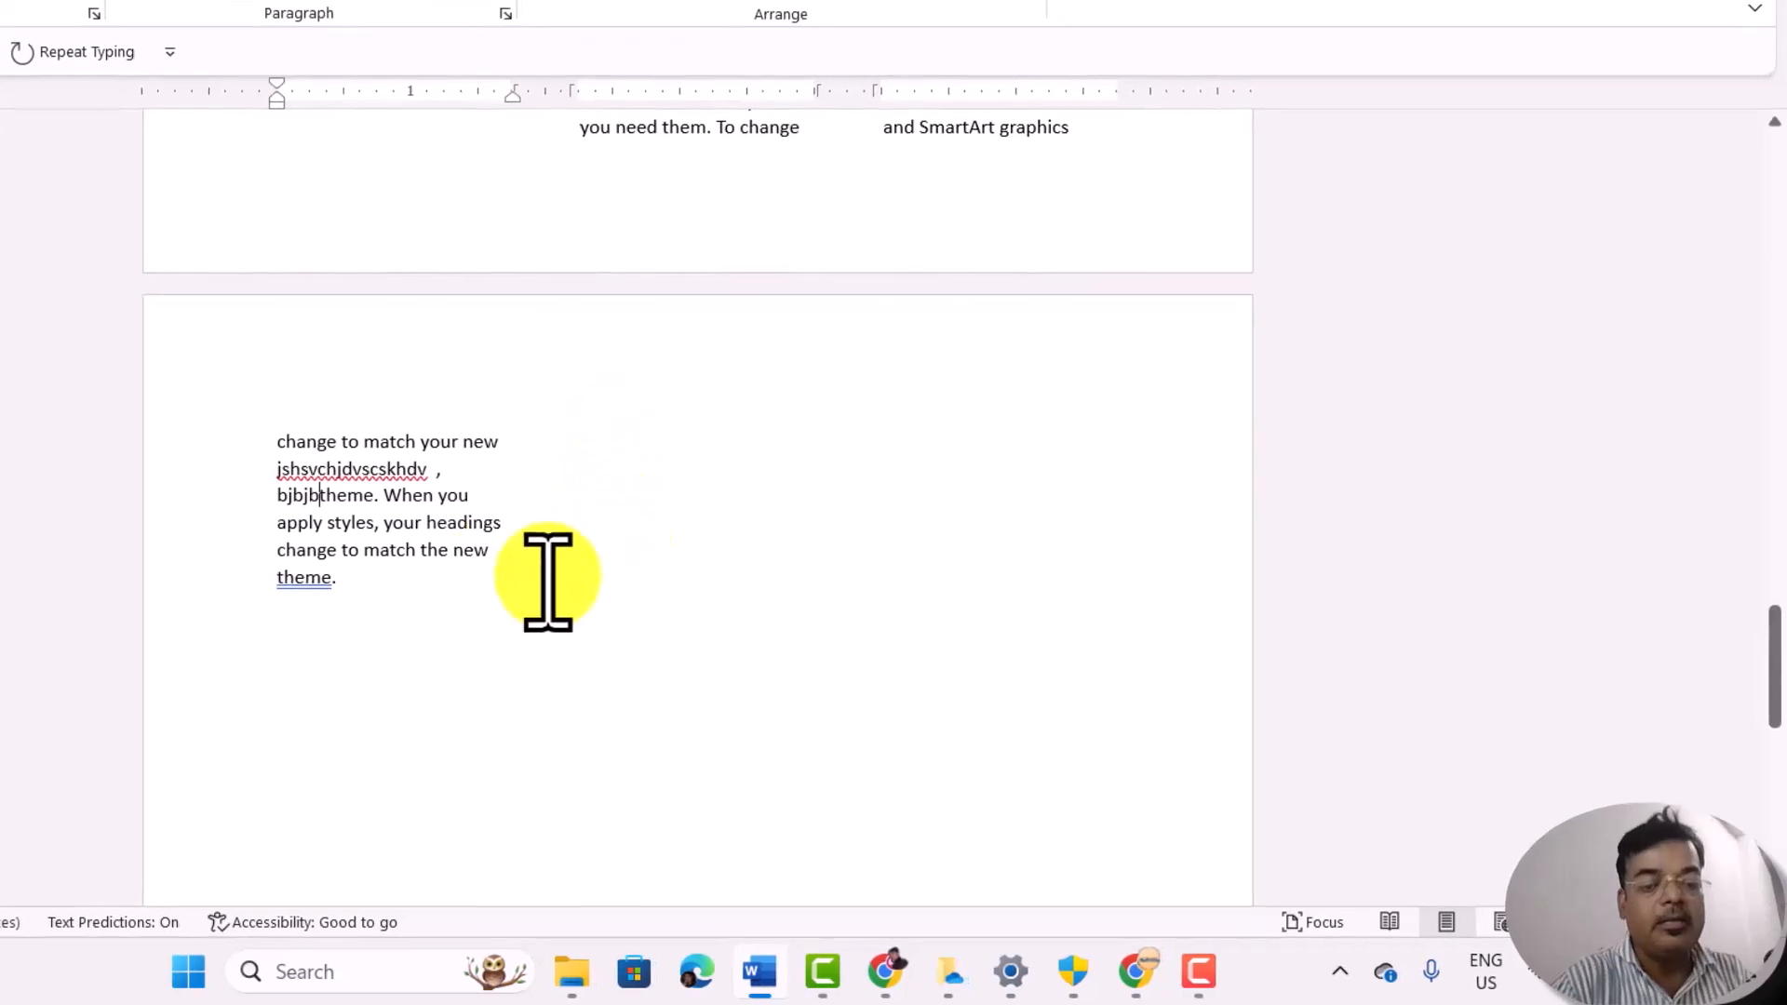
Step: Below the last page's text, leave a blank line and add "idfhvisndfvinsdfvnsdfkjnsfdvsdfdsnfvkljdfvdfvbfviubxiub in k;kj;j; ini" as filler
{"action": "key", "text": "Return"}
{"action": "key", "text": "Return"}
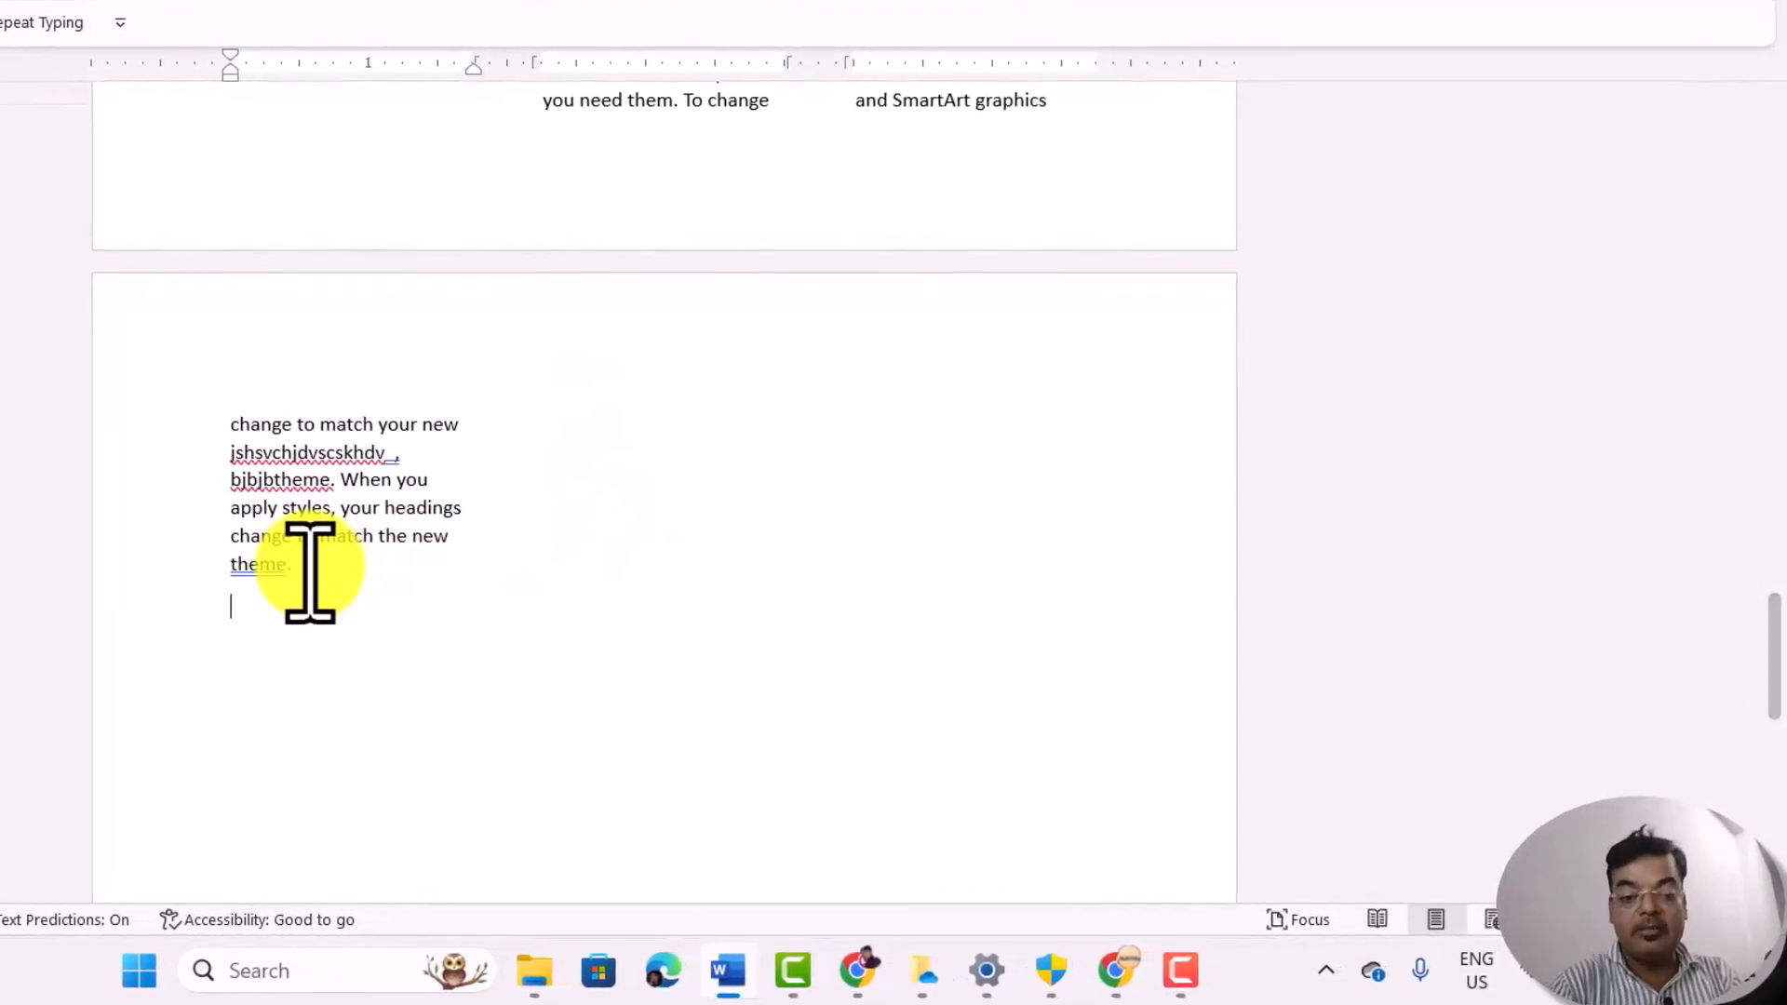
{"action": "type", "text": "idfhvisndfvinsdfvnsdfkjnsfdv sdfdsnfvkljdfvdfvbfviubxiub in k;kj;j; "}
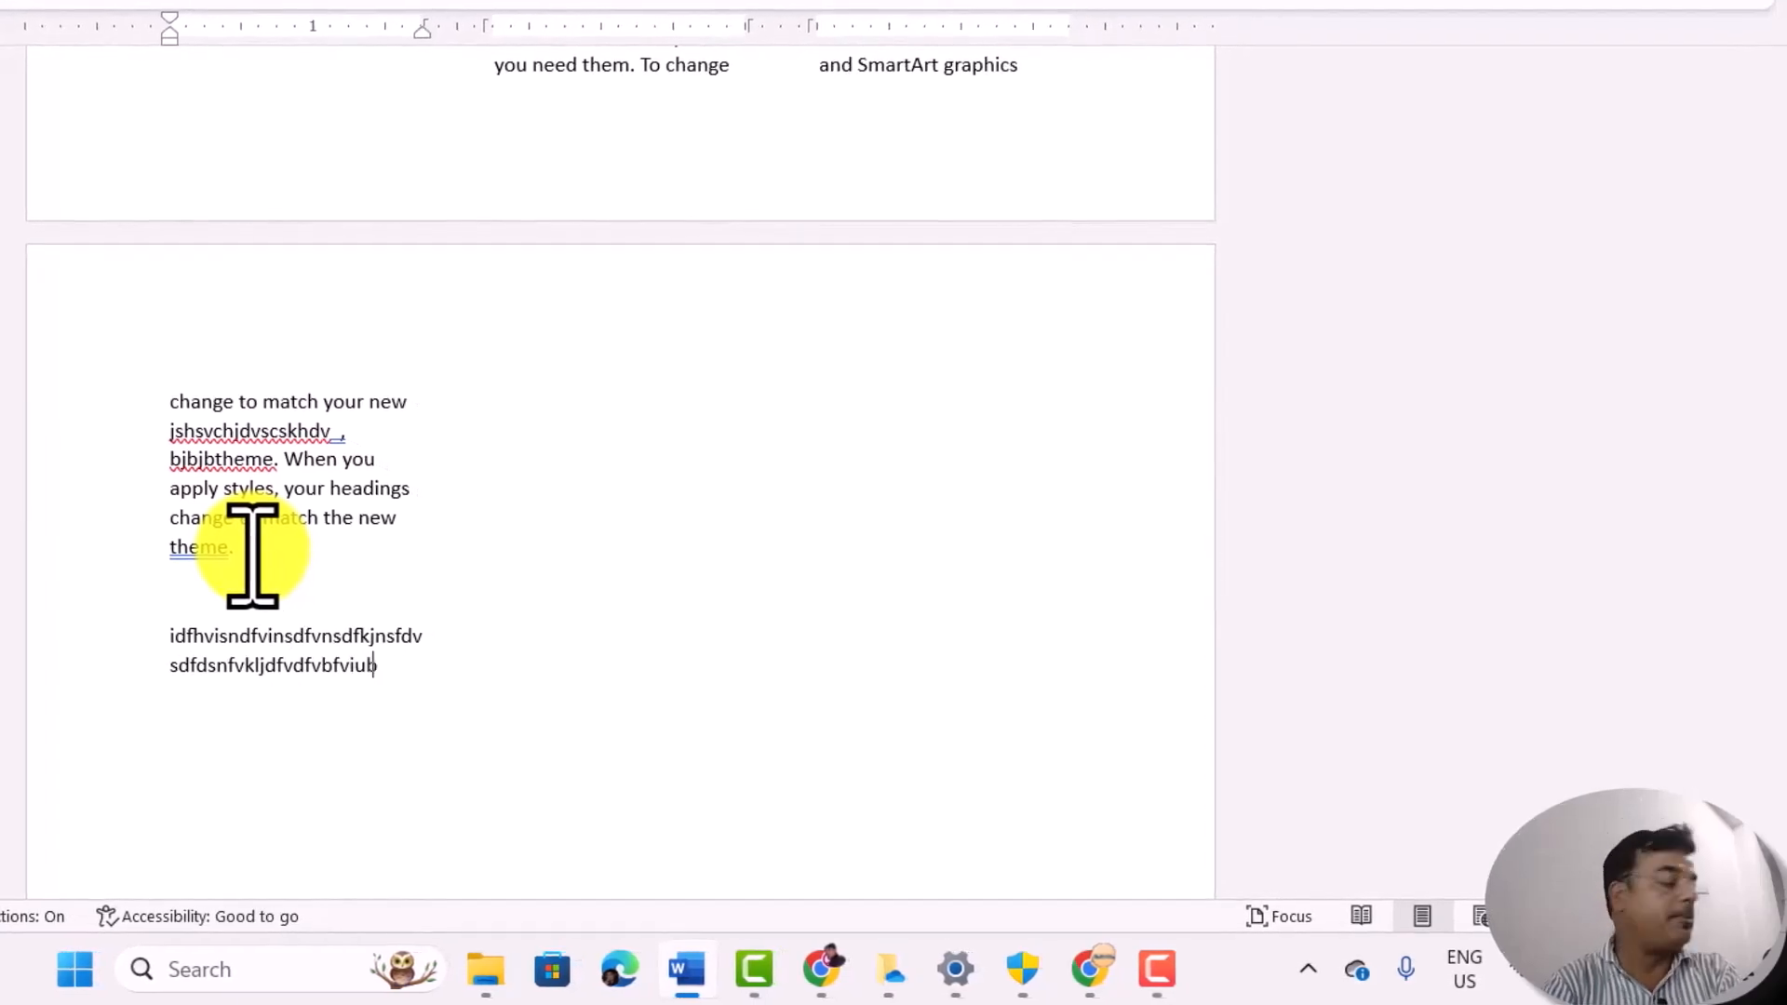
{"action": "type", "text": "ini"}
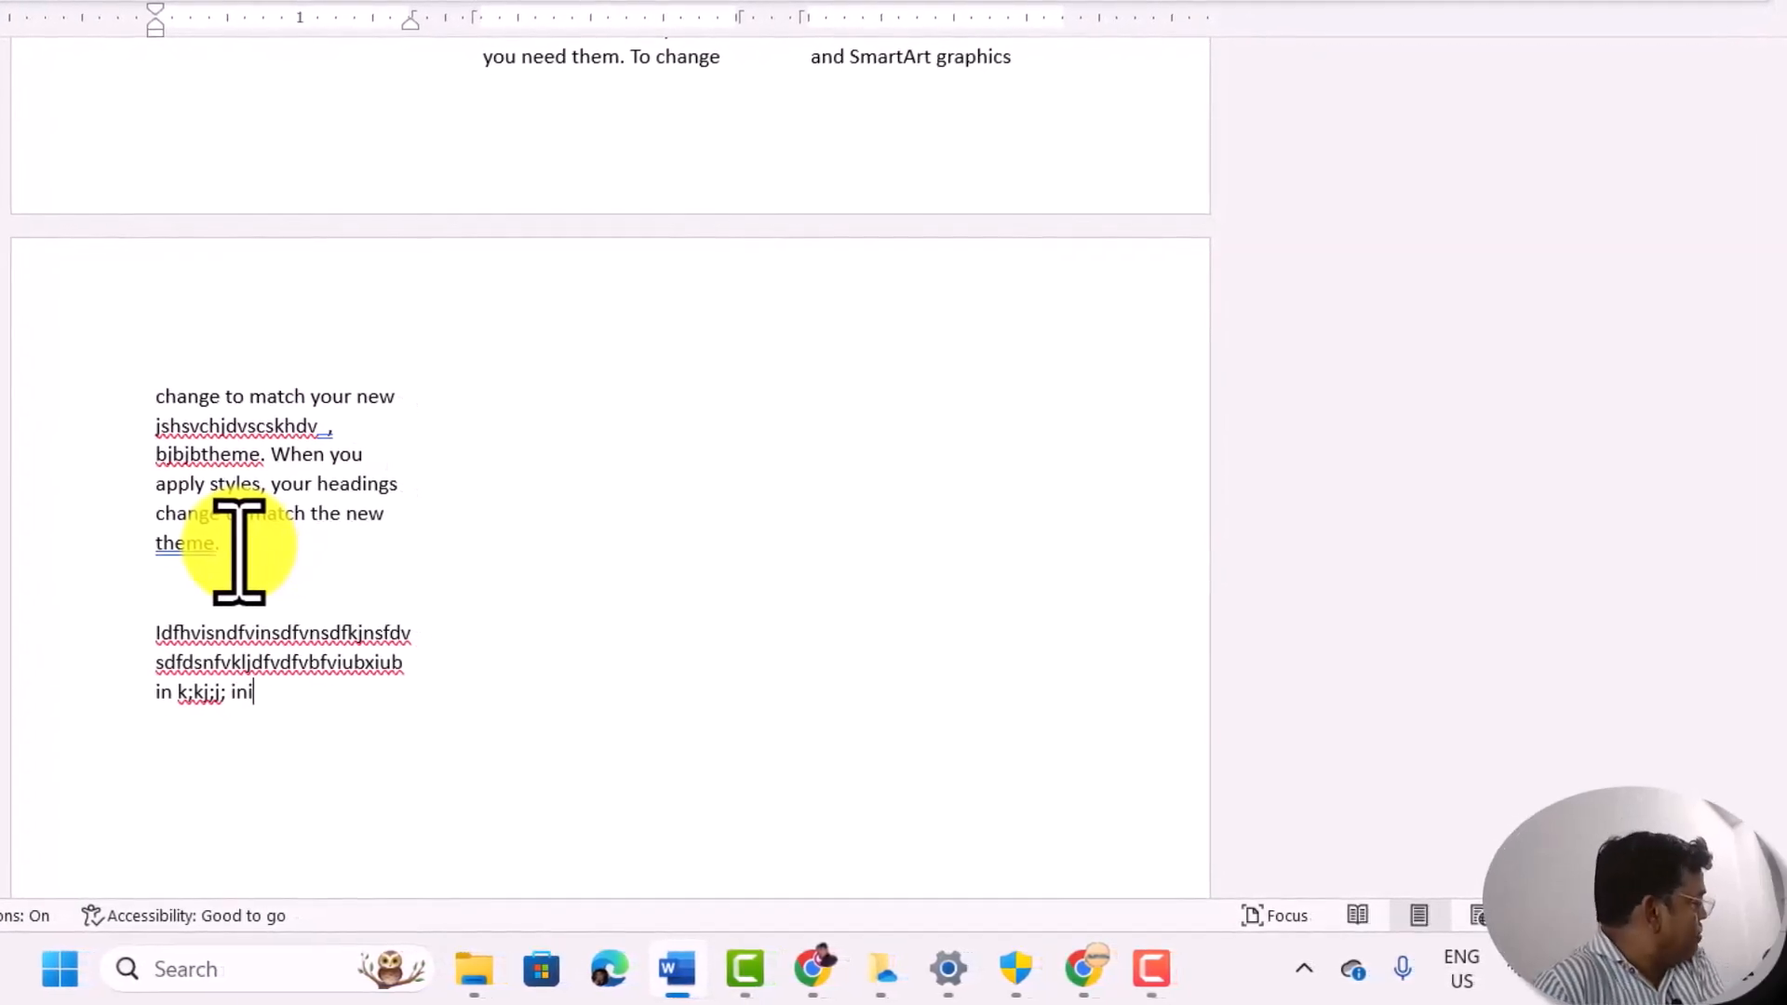
{"action": "key", "text": "ctrl+n"}
{"action": "type", "text": "I"}
{"action": "key", "text": "ctrl+u"}
{"action": "type", "text": "nii"}
{"action": "key", "text": "ctrl+i"}
{"action": "type", "text": "biux bx"}
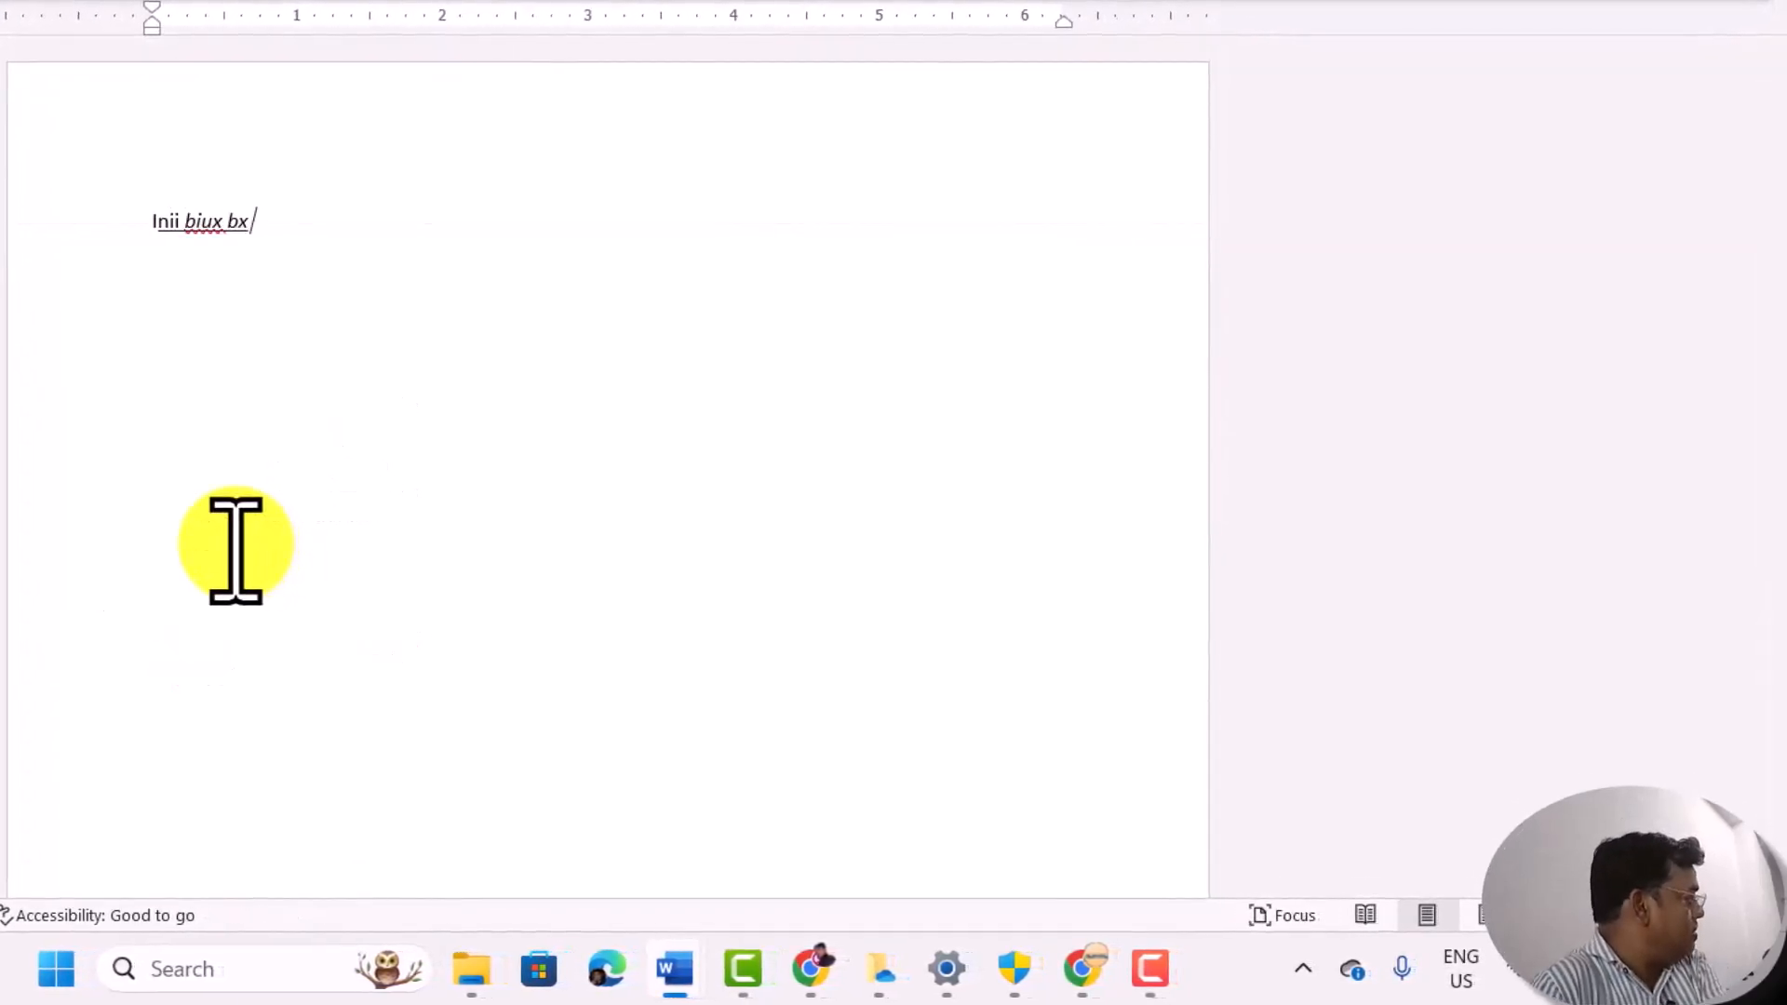
{"action": "mouse_move", "coordinate": [675, 968]}
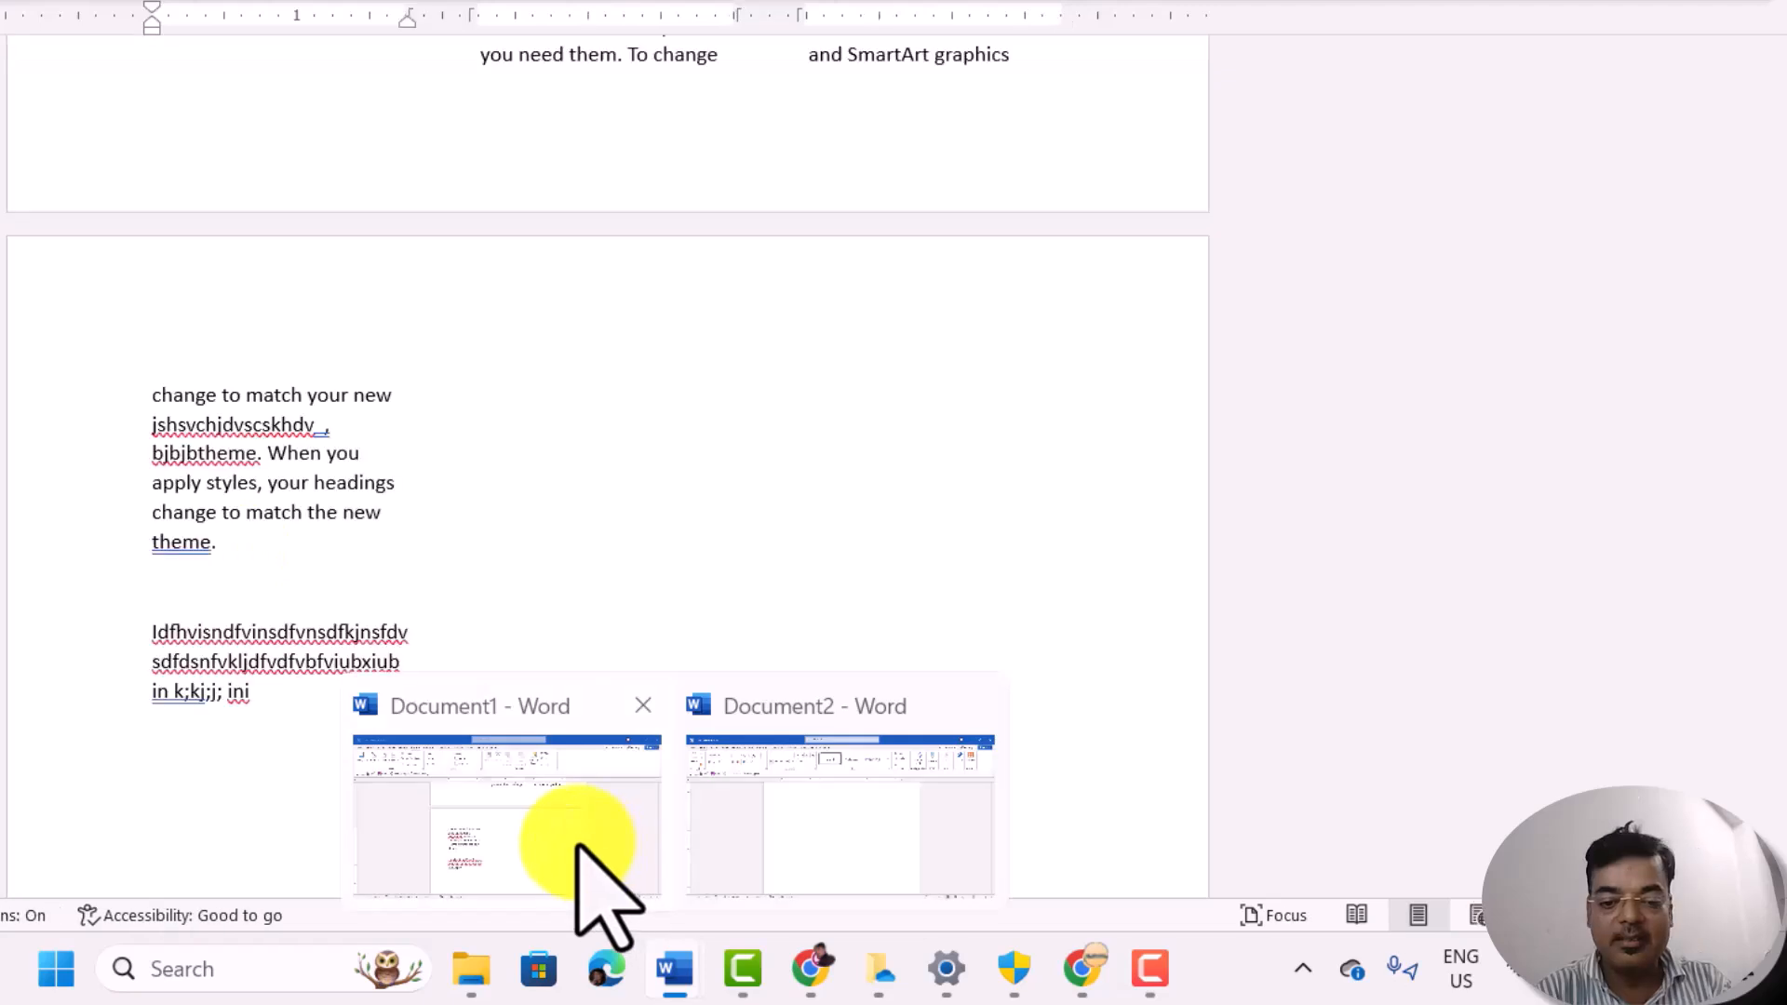
{"action": "left_click", "coordinate": [586, 852]}
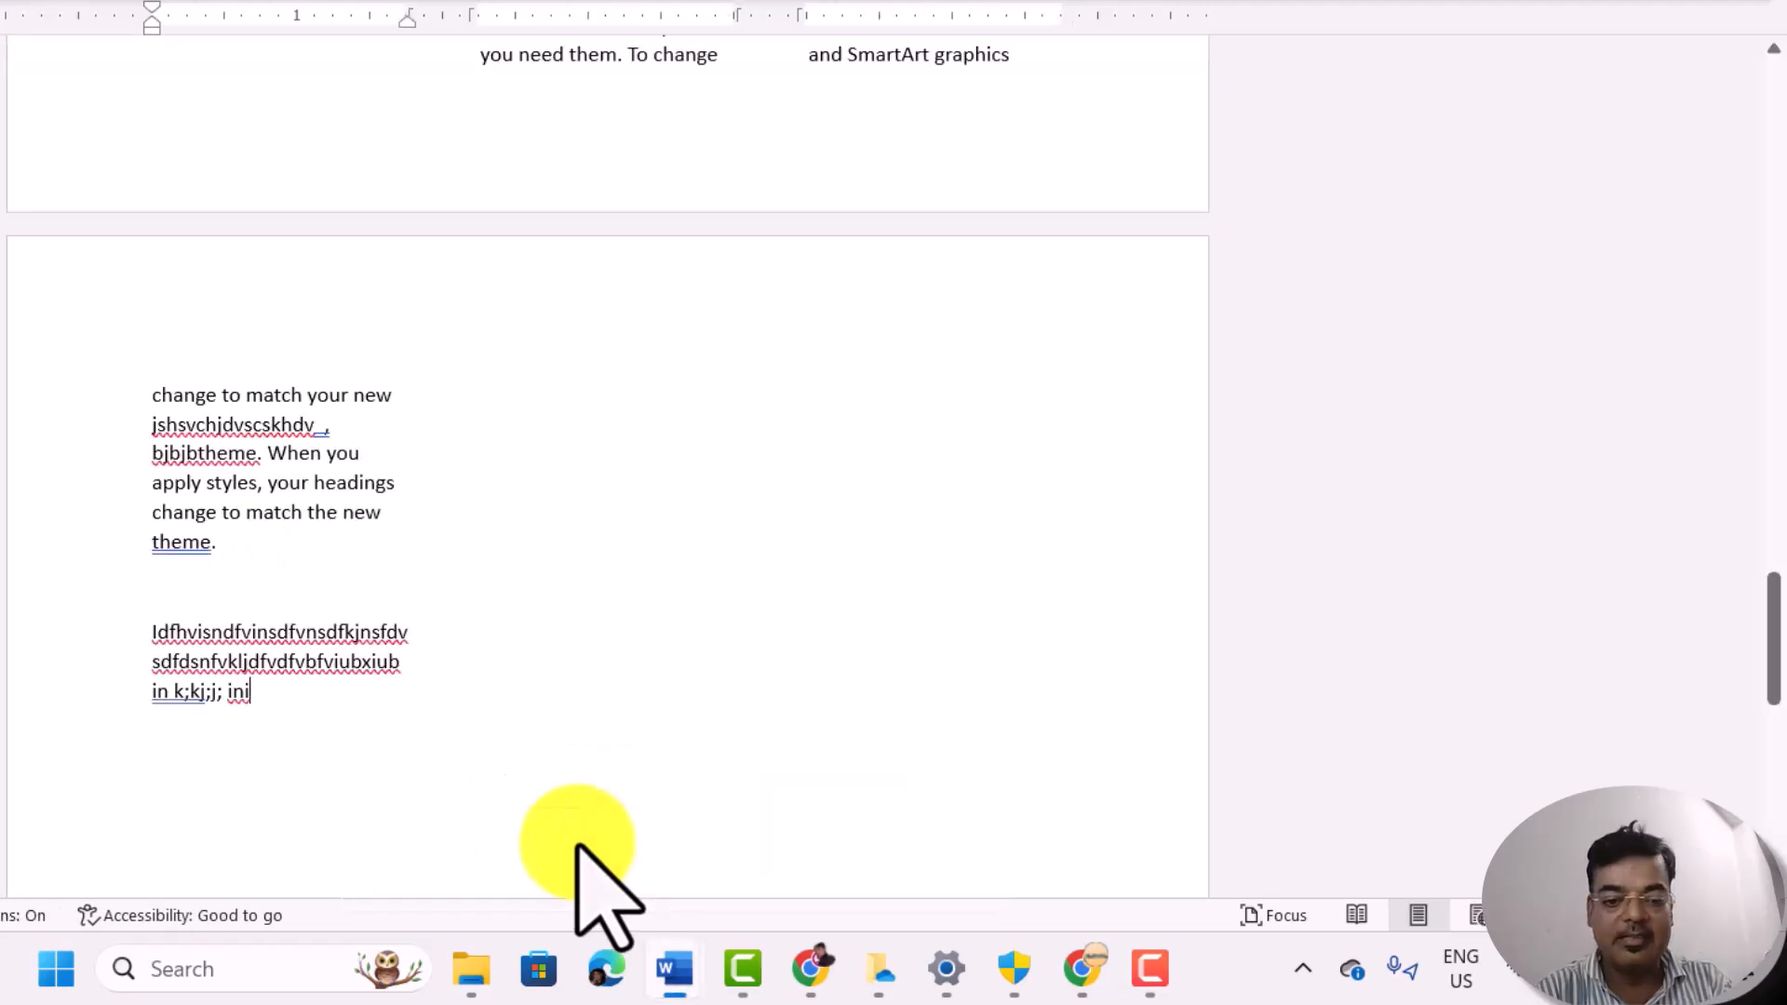
Step: Remove the blank line and paragraph break before the last filler text, joining it directly to "theme." on the last page
{"action": "left_click", "coordinate": [142, 637]}
{"action": "key", "text": "BackSpace"}
{"action": "key", "text": "BackSpace"}
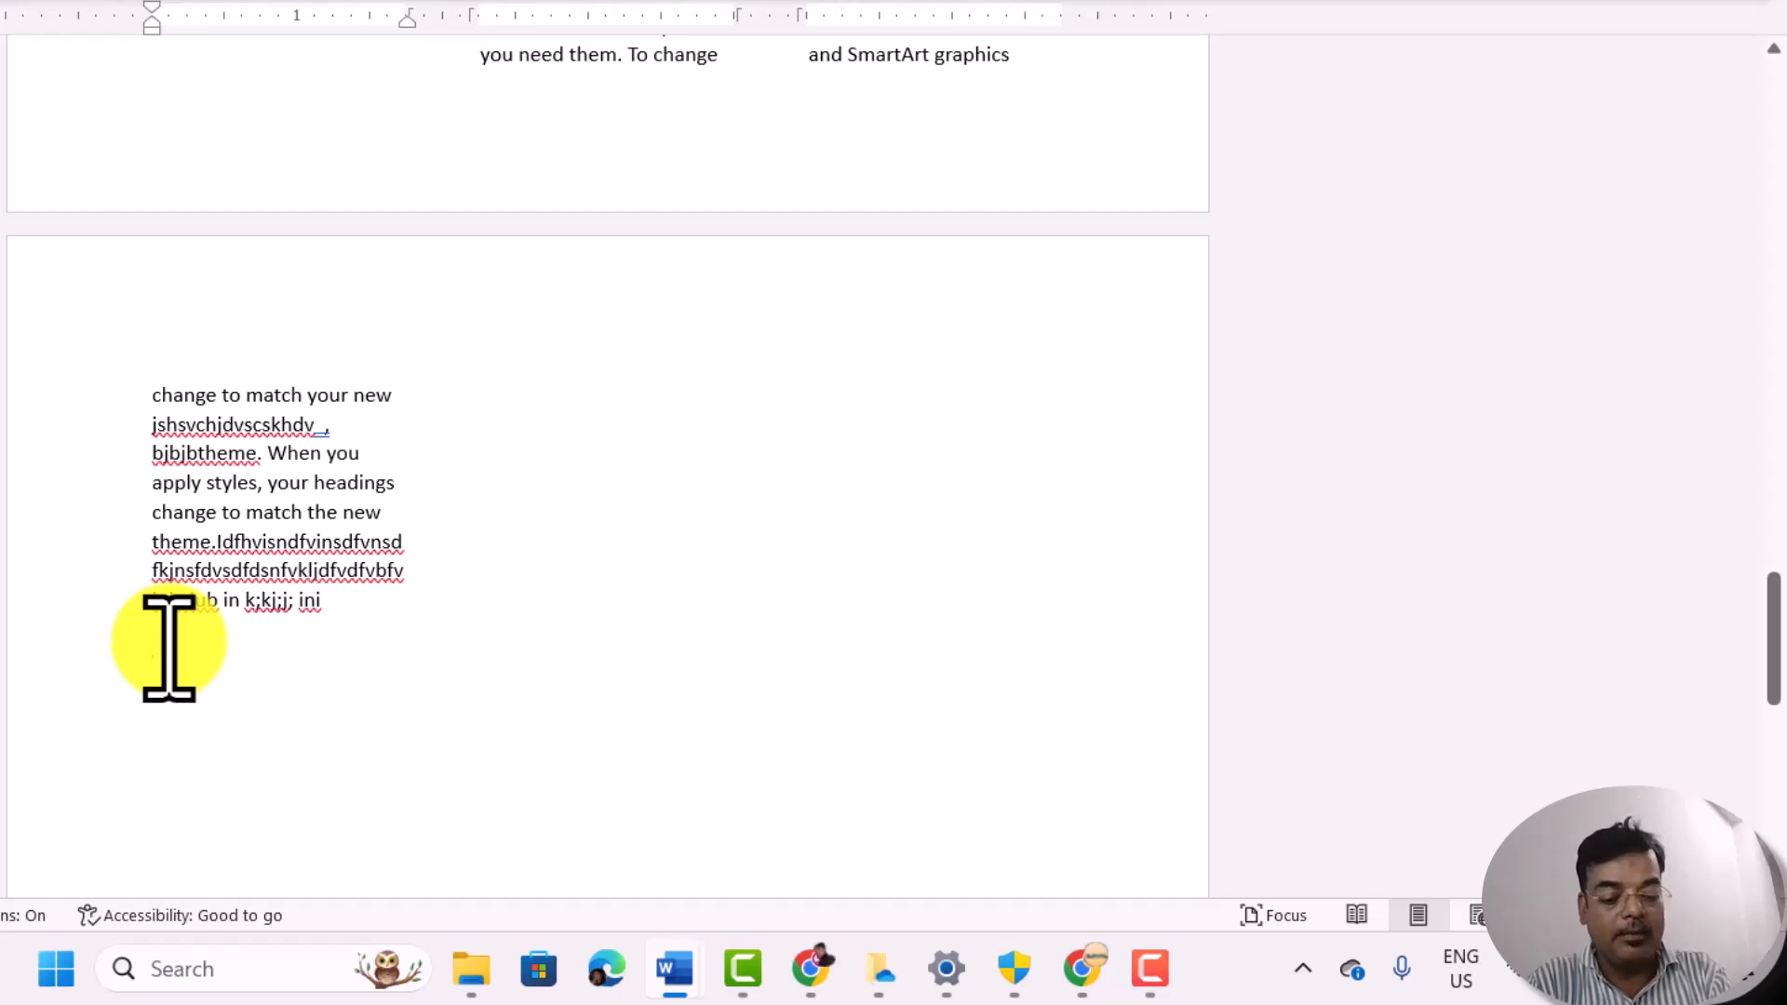
Step: Add single-letter Q lines below the filler text until the first column is full and the text flows into the second
{"action": "type", "text": "q q q q q q q q q "}
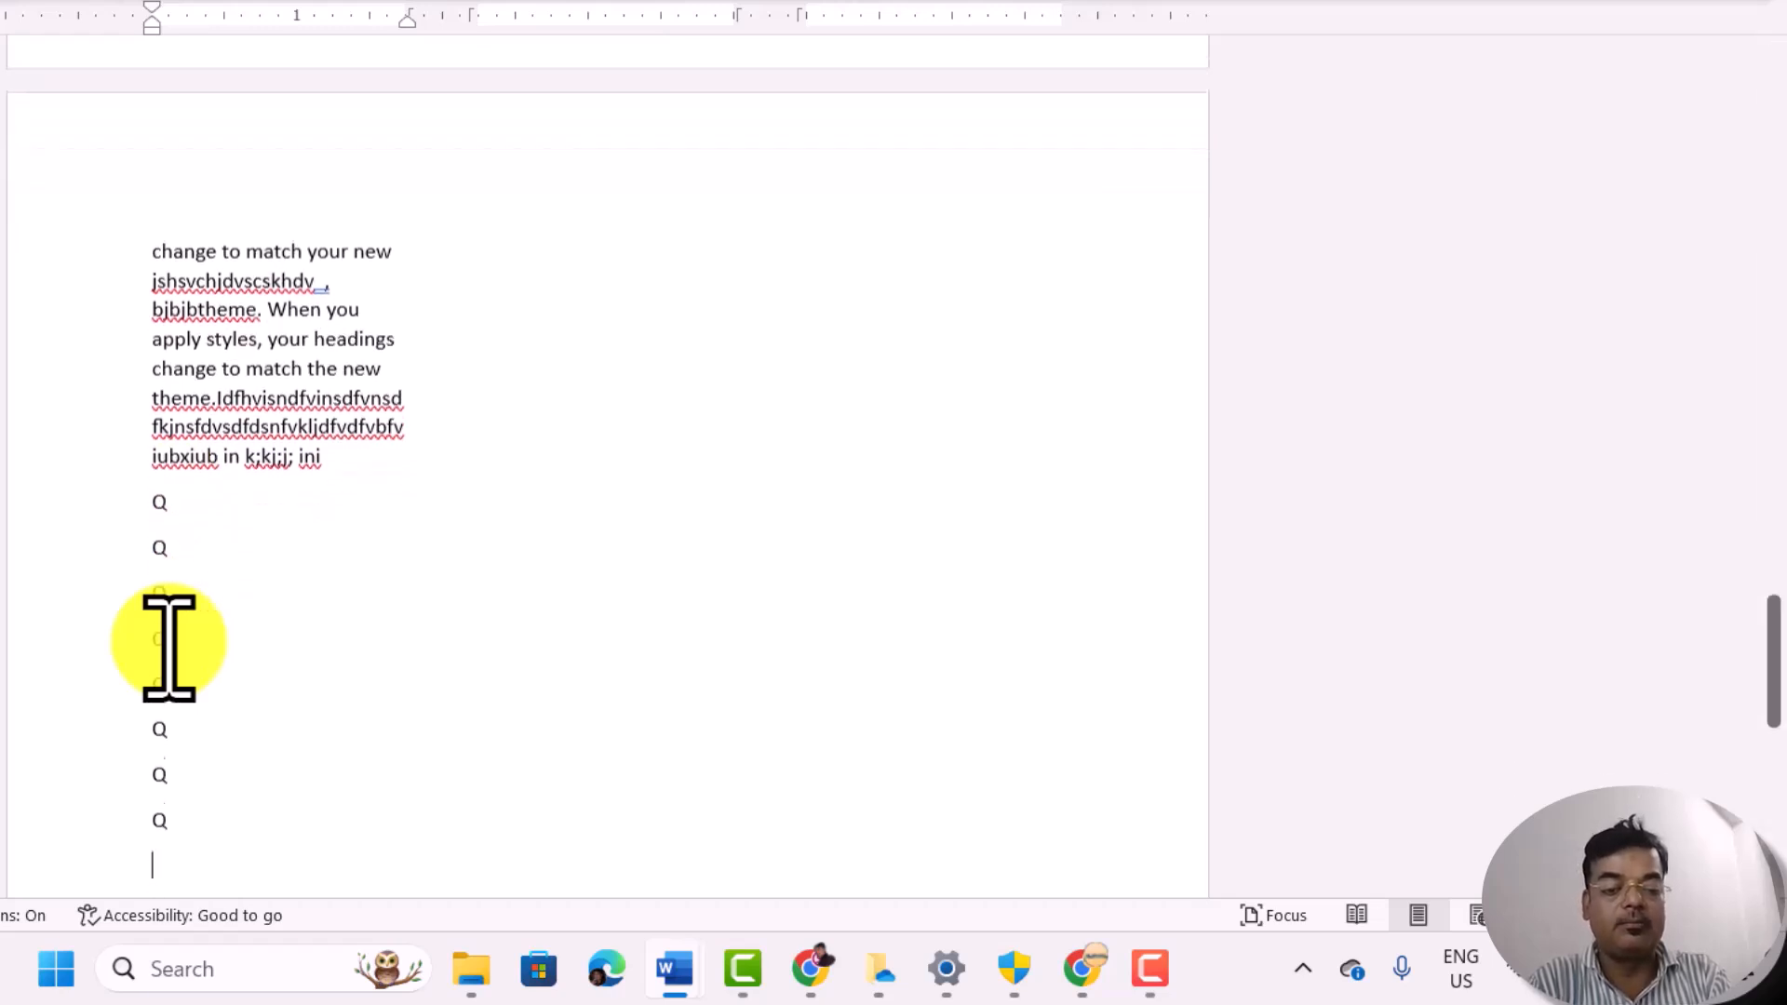
{"action": "type", "text": " q q q"}
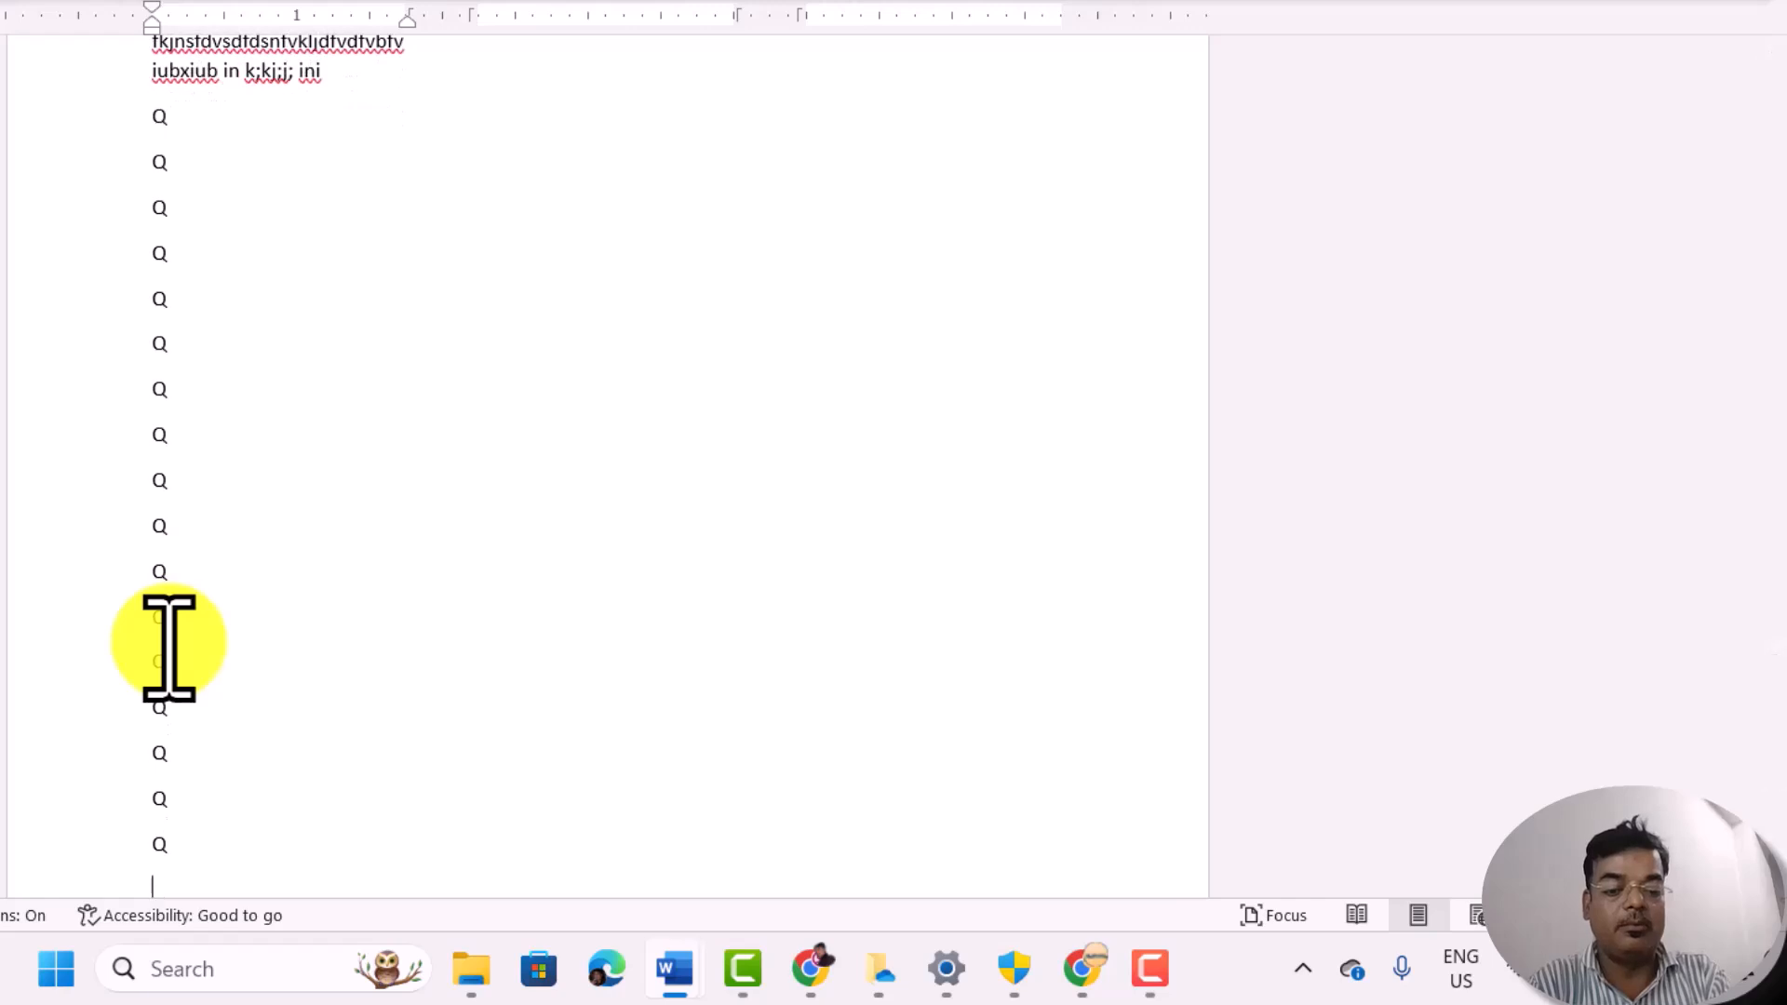
{"action": "type", "text": " q q q"}
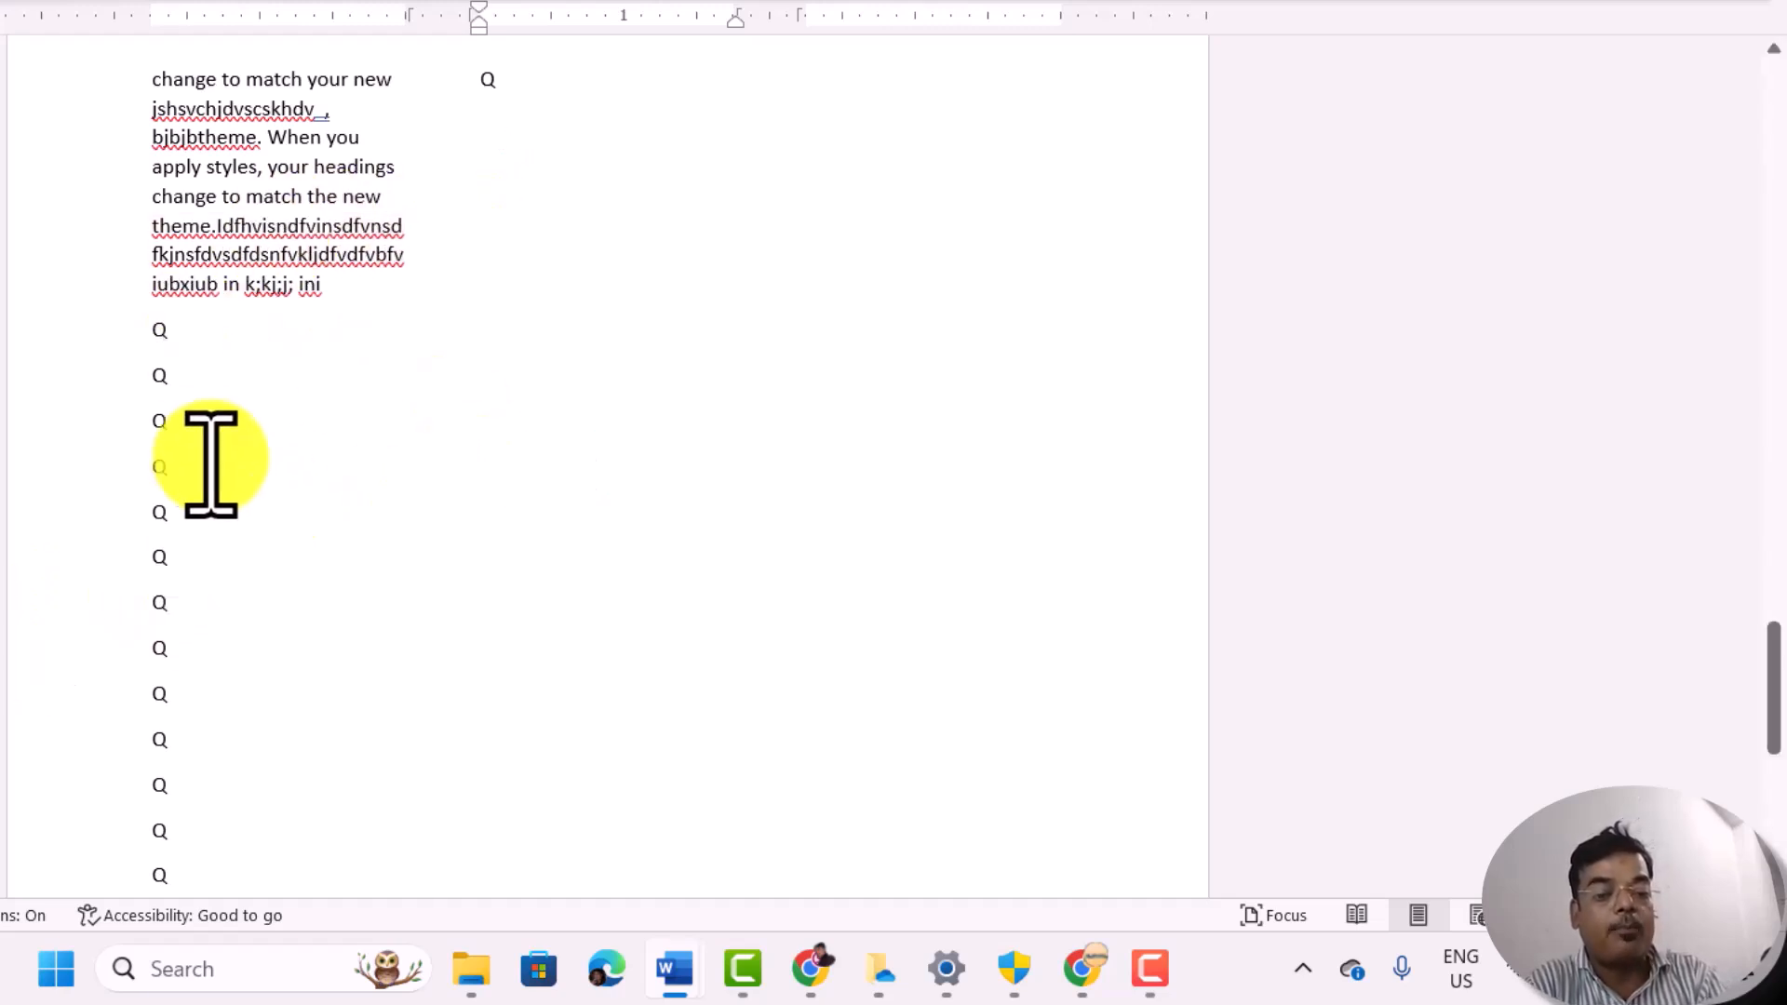
Step: Delete all the single-letter Q lines below the filler text on the last page
{"action": "left_click", "coordinate": [193, 384]}
{"action": "key", "text": "ctrl+z"}
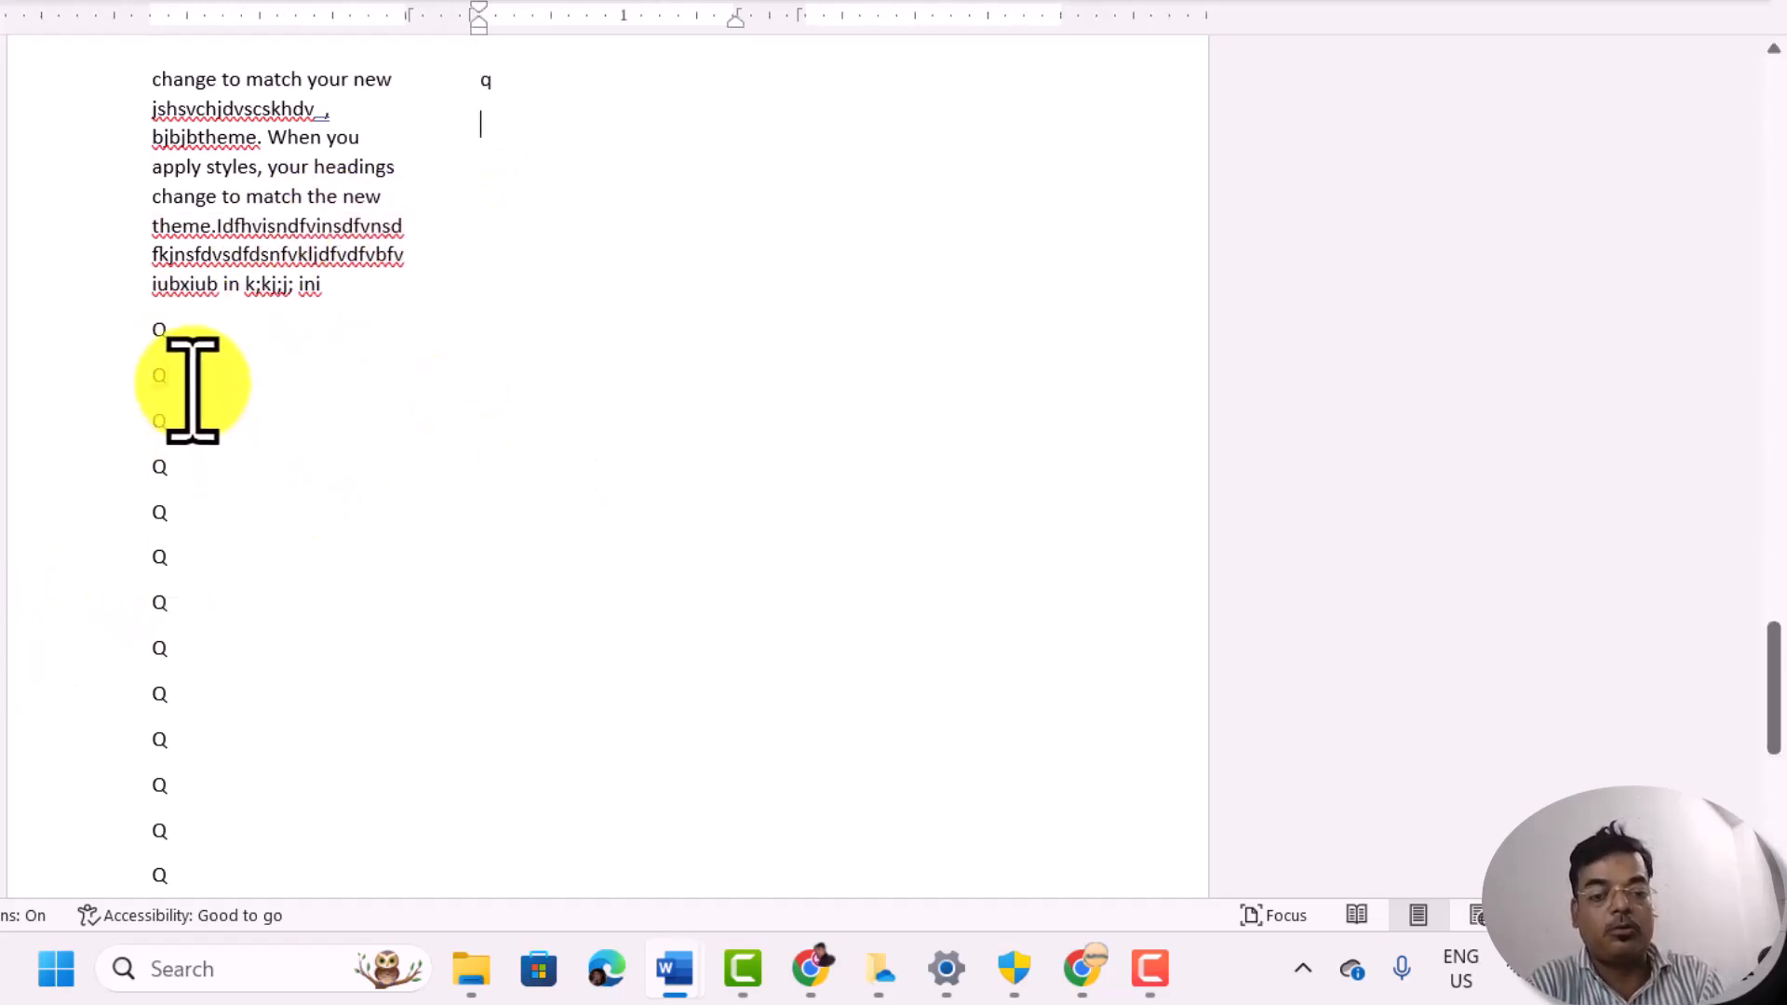
{"action": "left_click_drag", "start_coordinate": [136, 339], "coordinate": [417, 763]}
{"action": "key", "text": "Delete"}
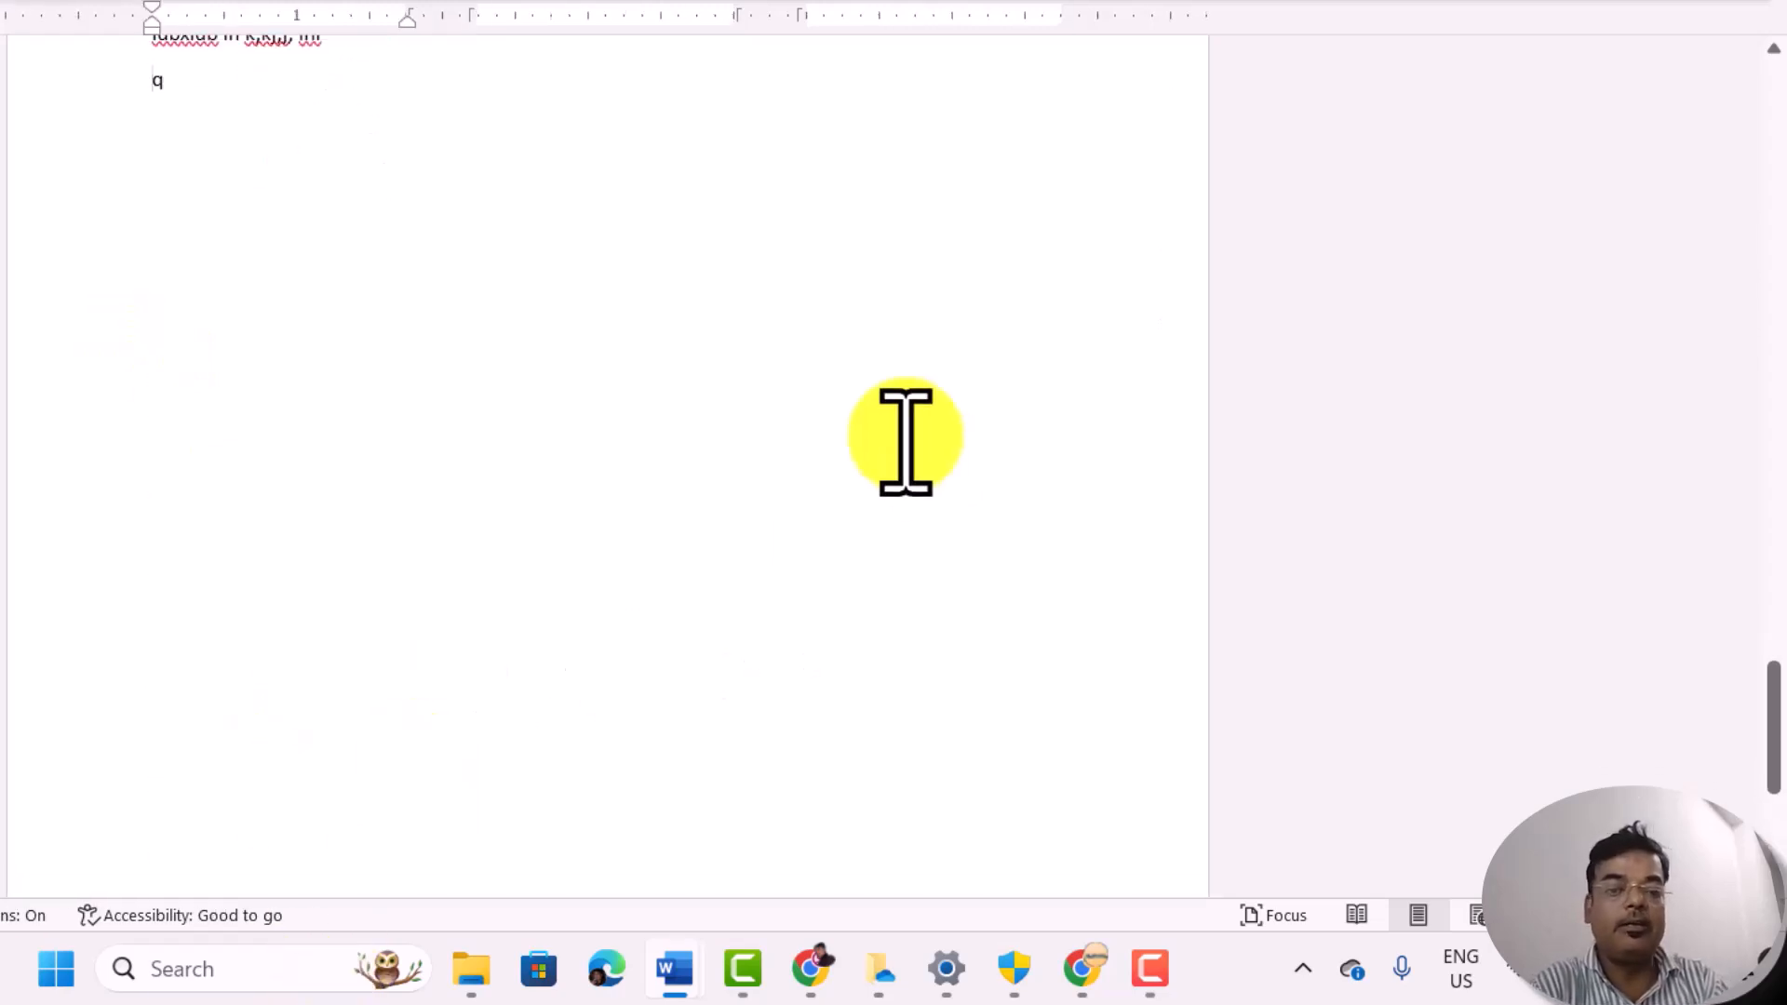
{"action": "scroll", "coordinate": [905, 438], "scroll_direction": "up", "scroll_amount": 3}
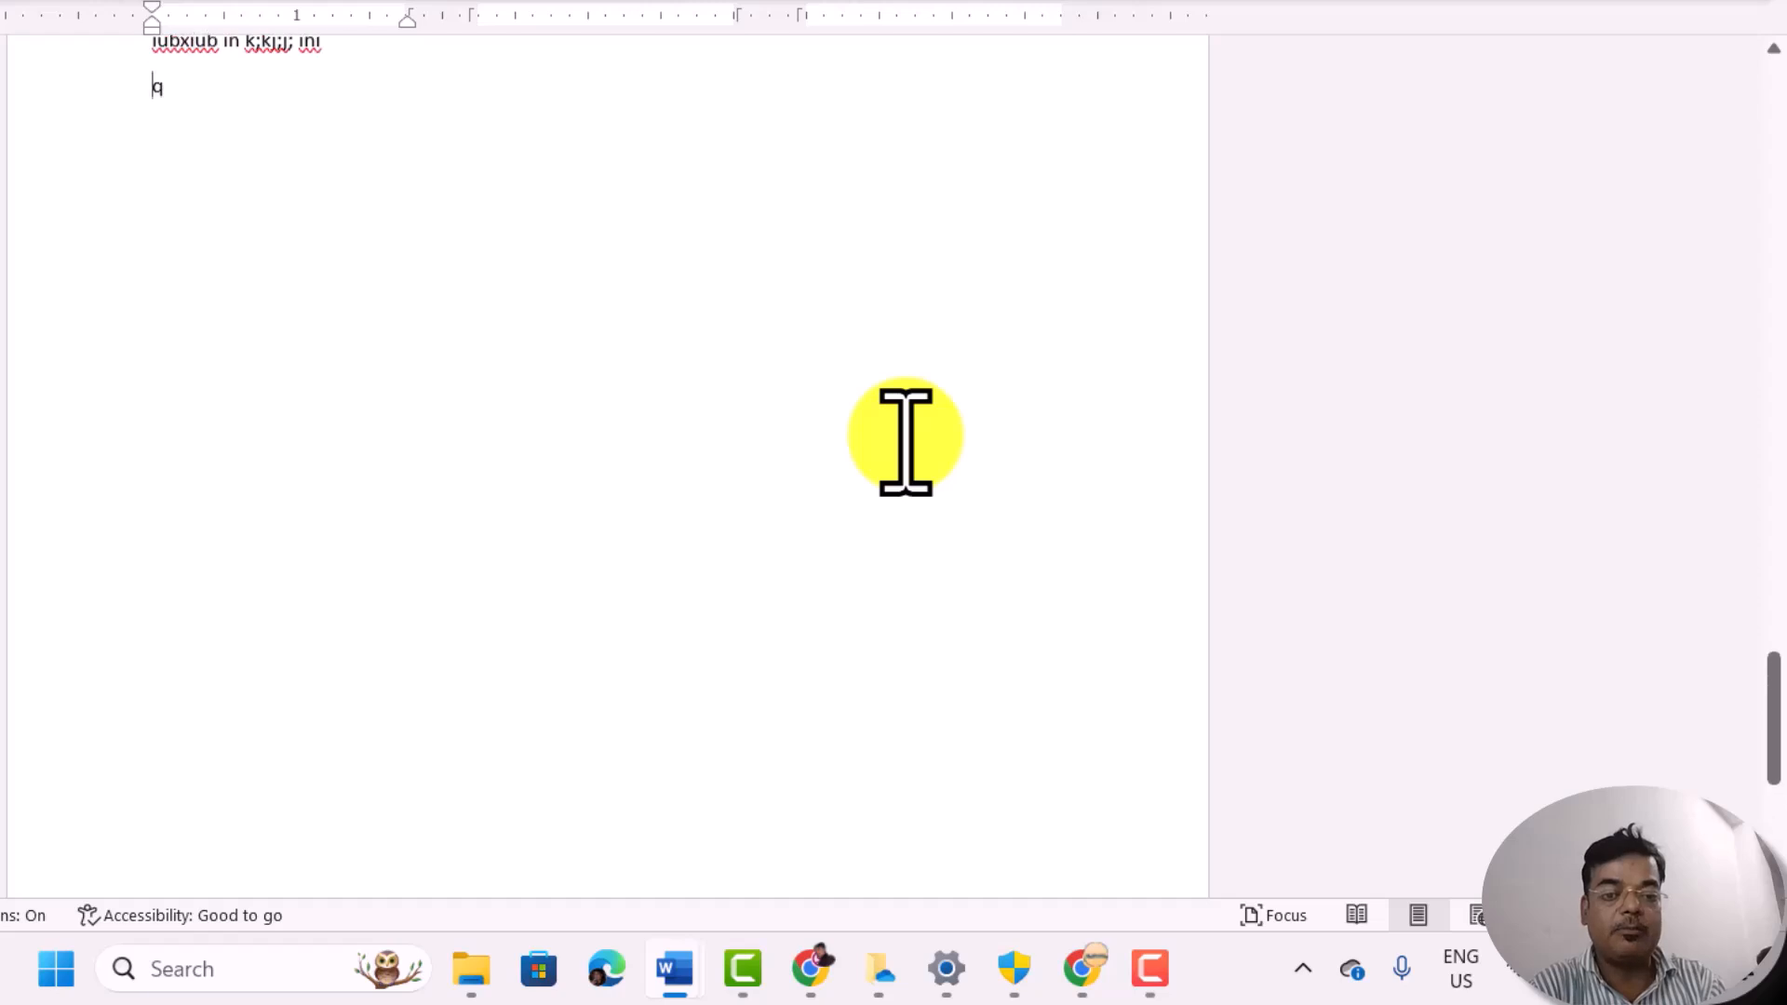
{"action": "scroll", "coordinate": [905, 437], "scroll_direction": "up", "scroll_amount": 4}
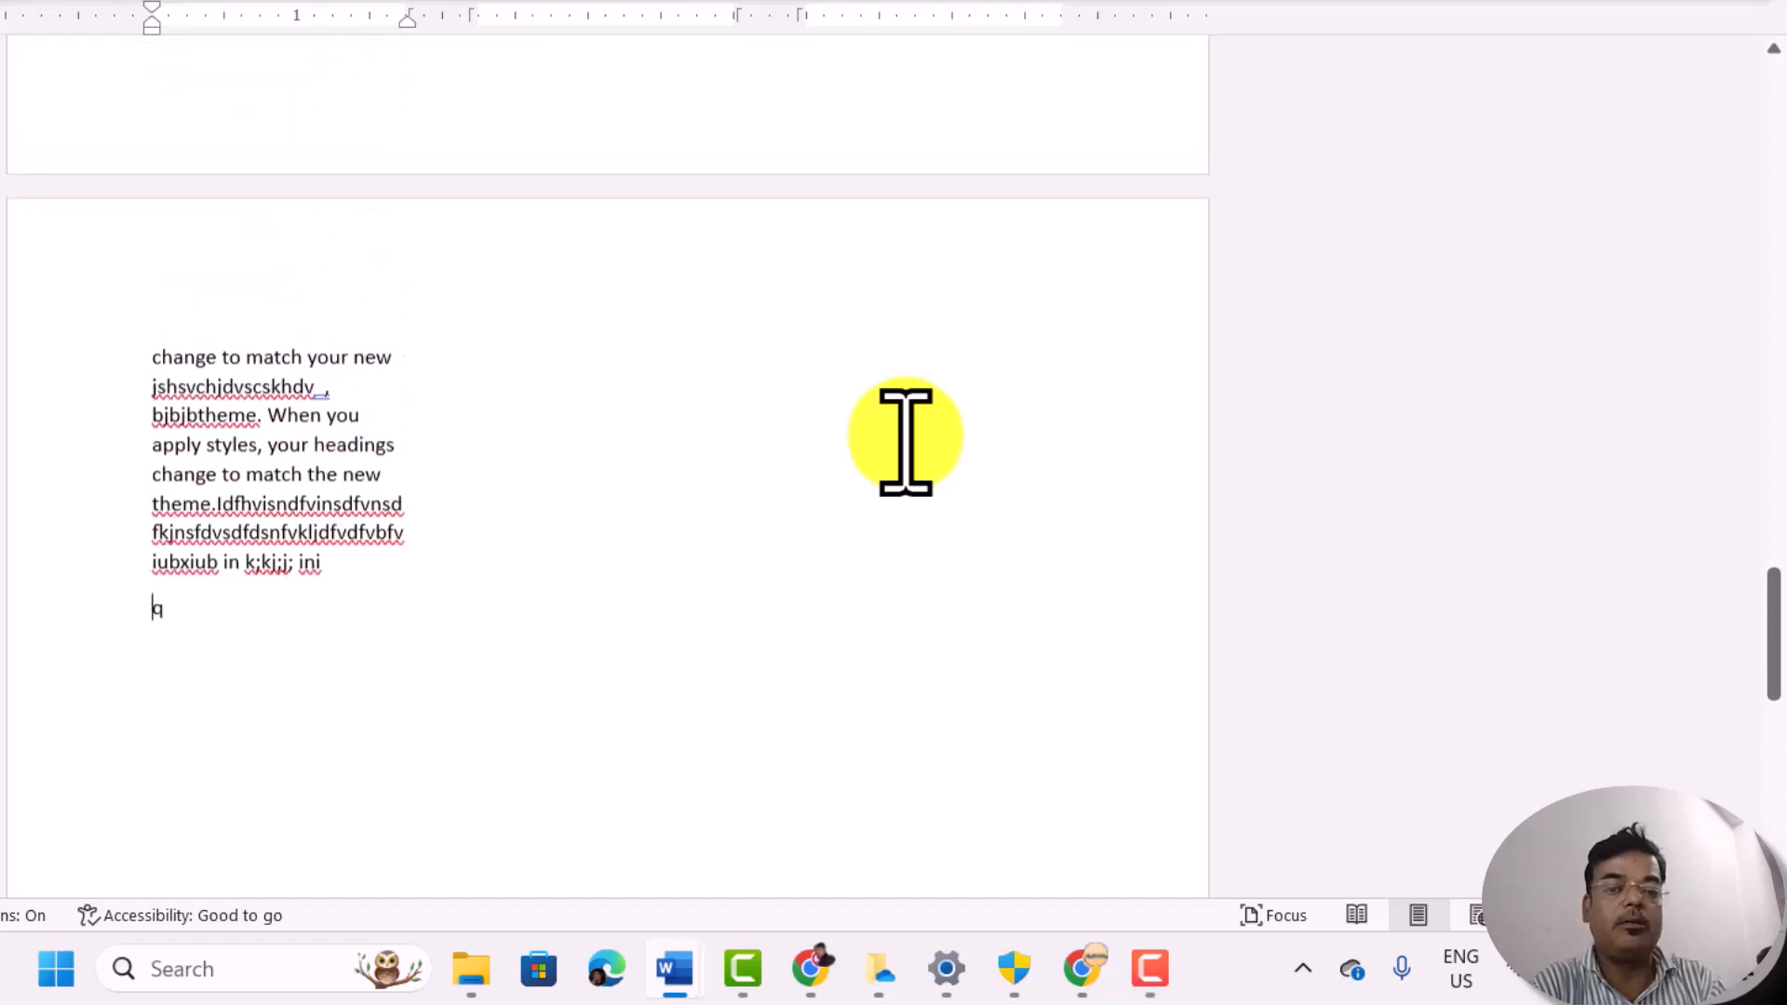
{"action": "left_click", "coordinate": [458, 436]}
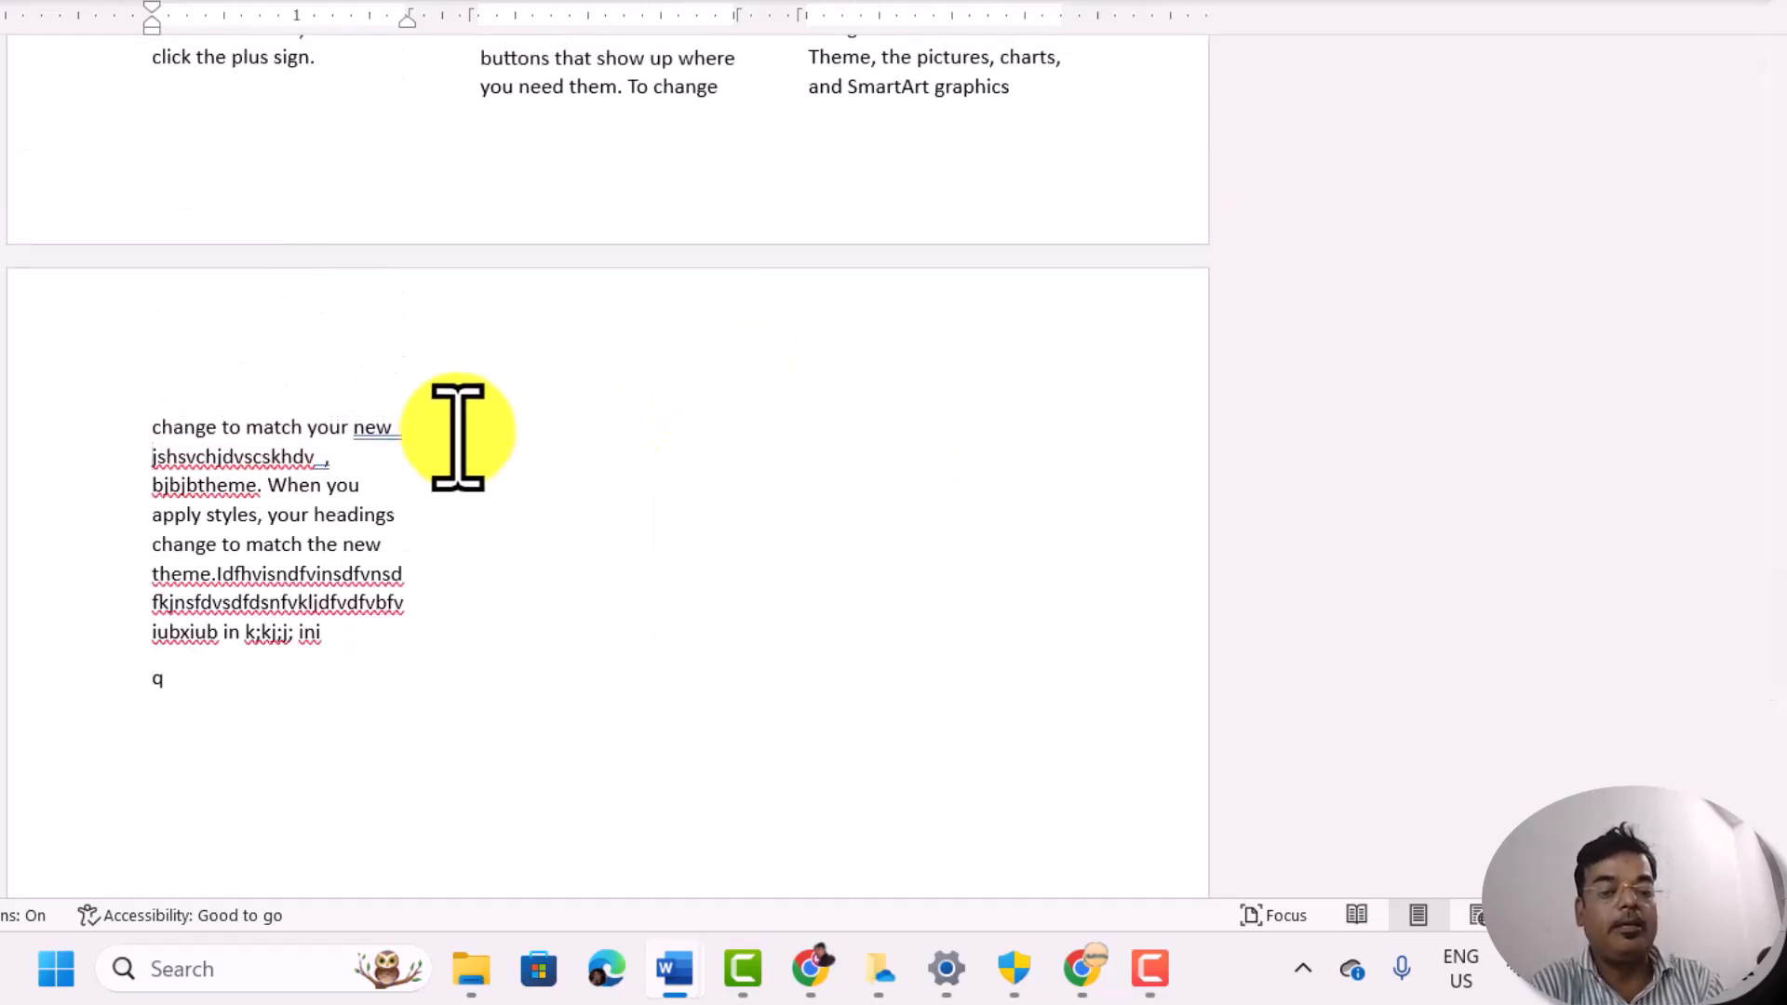
{"action": "left_click", "coordinate": [155, 693]}
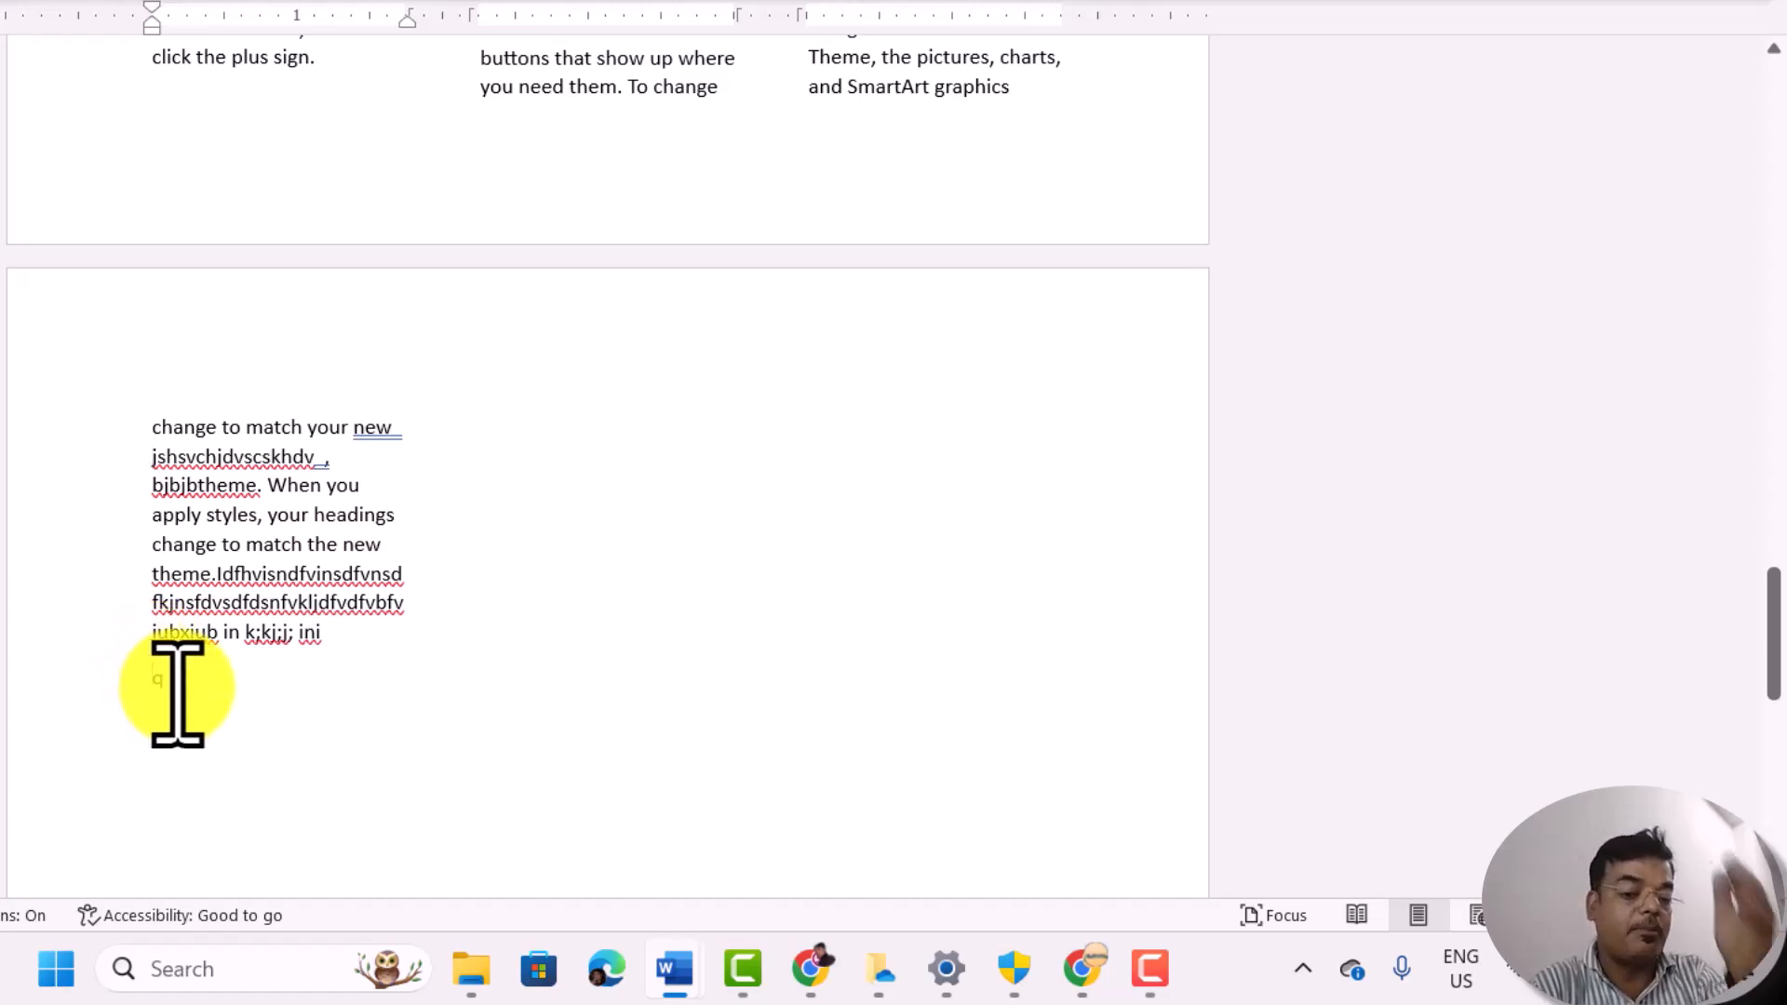
{"action": "left_click", "coordinate": [500, 440]}
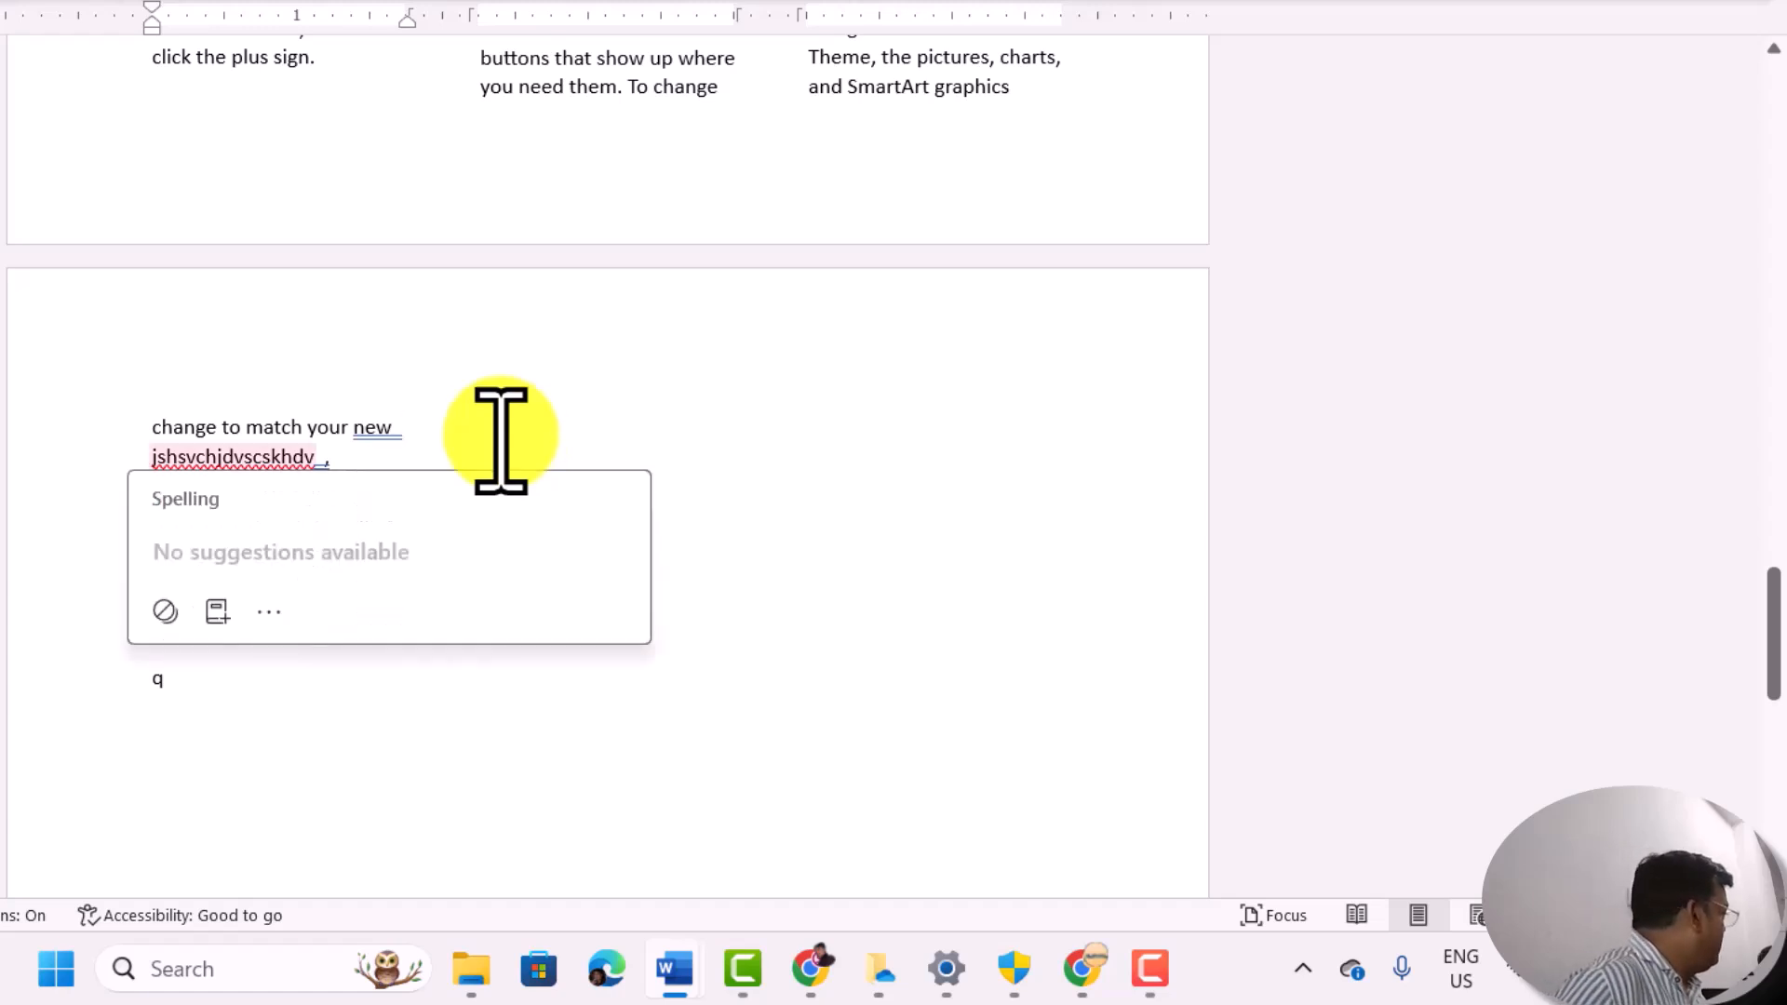
{"action": "left_click", "coordinate": [279, 697]}
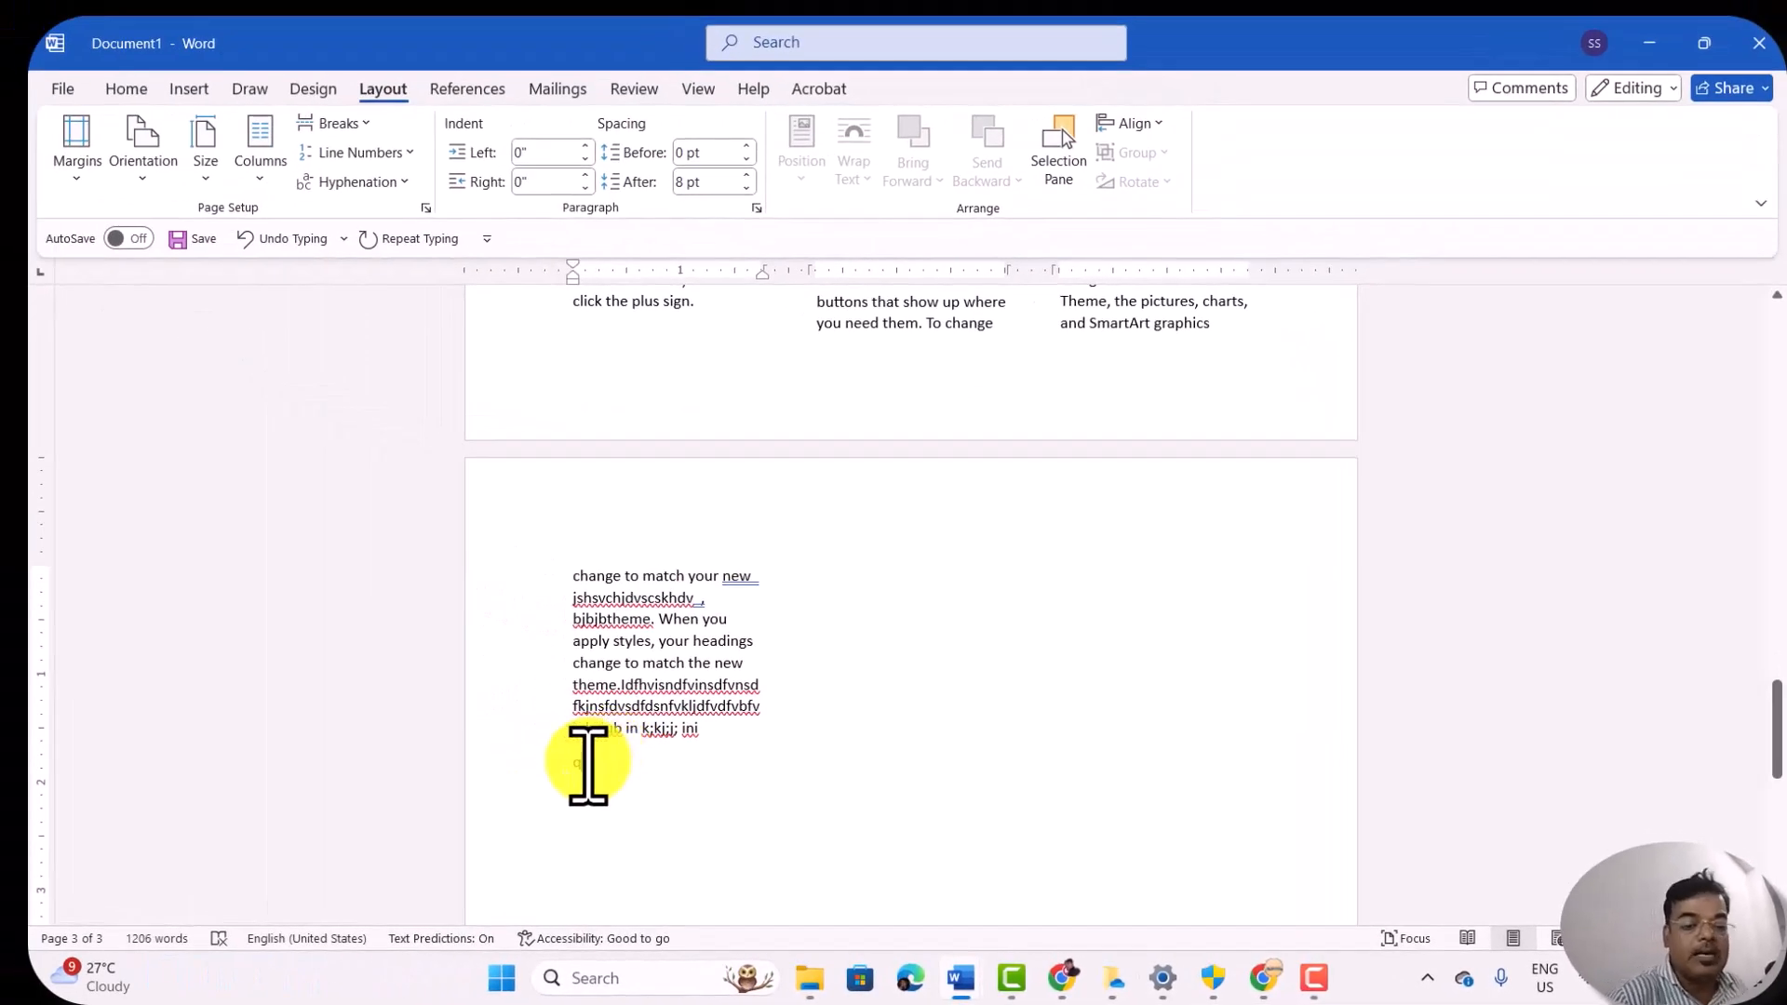
{"action": "key", "text": "BackSpace"}
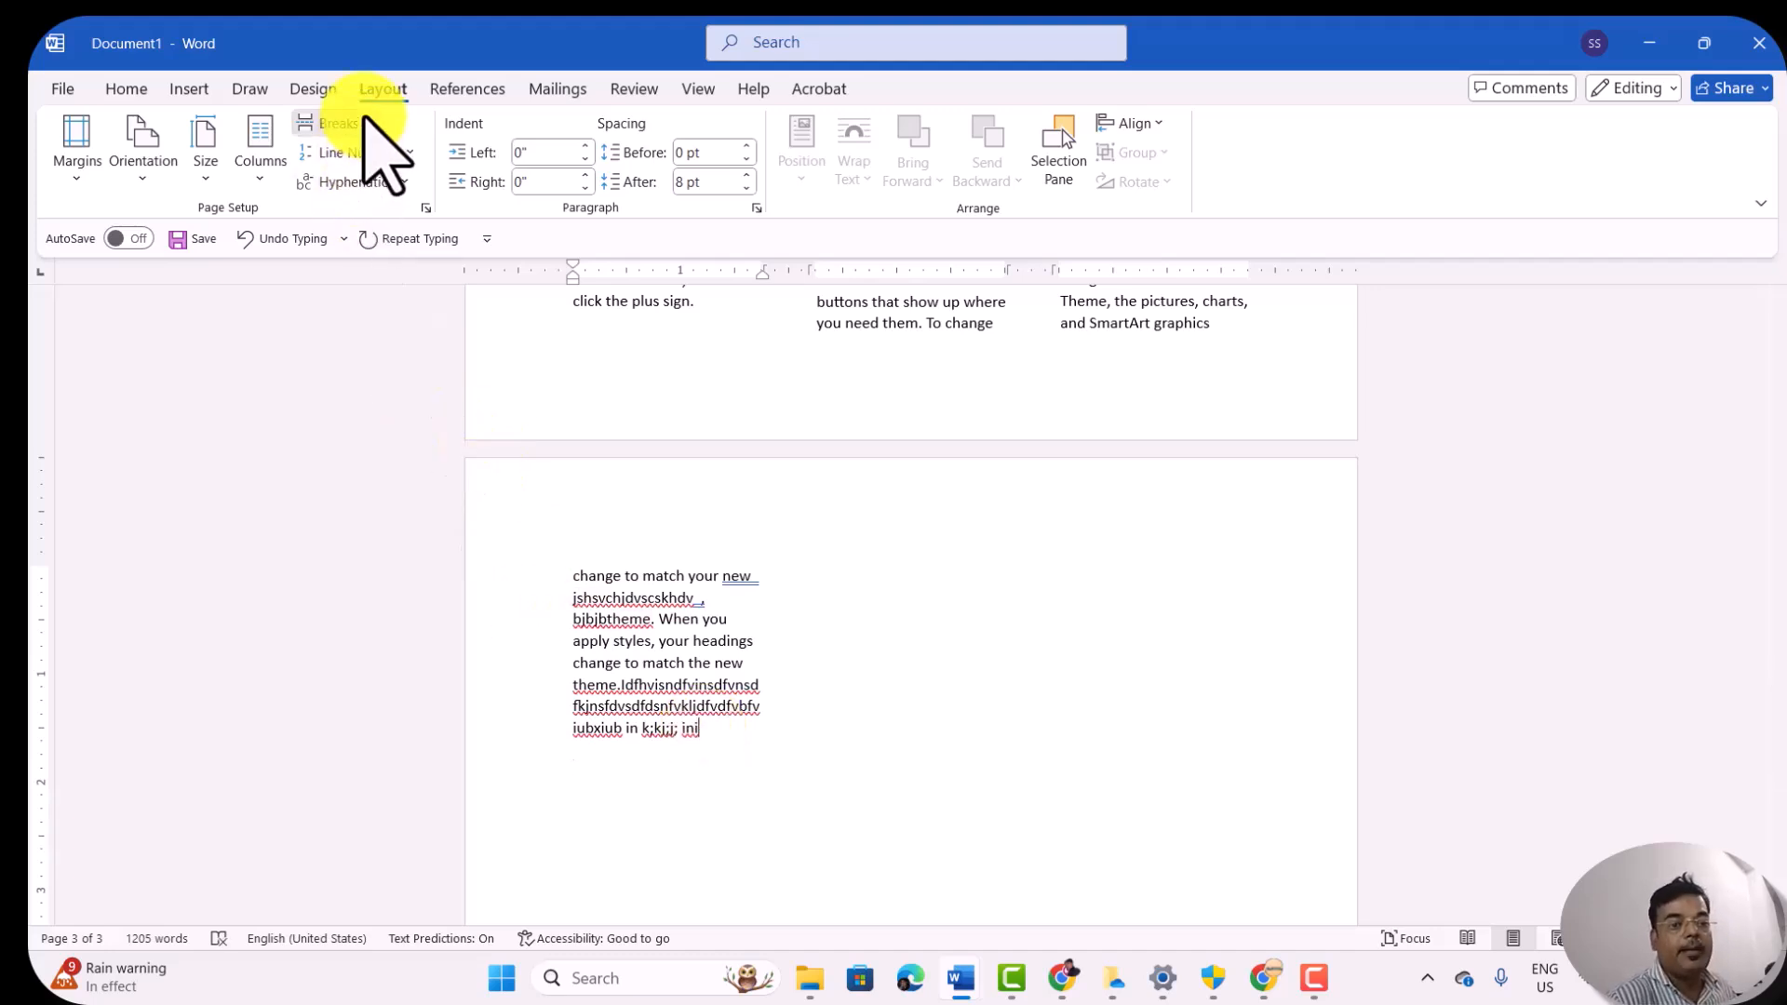
Step: Insert a column break after the last page's filler text and enter "agrgdfdfdfsgsgsrgsdgsd" in the second column
{"action": "left_click", "coordinate": [335, 123]}
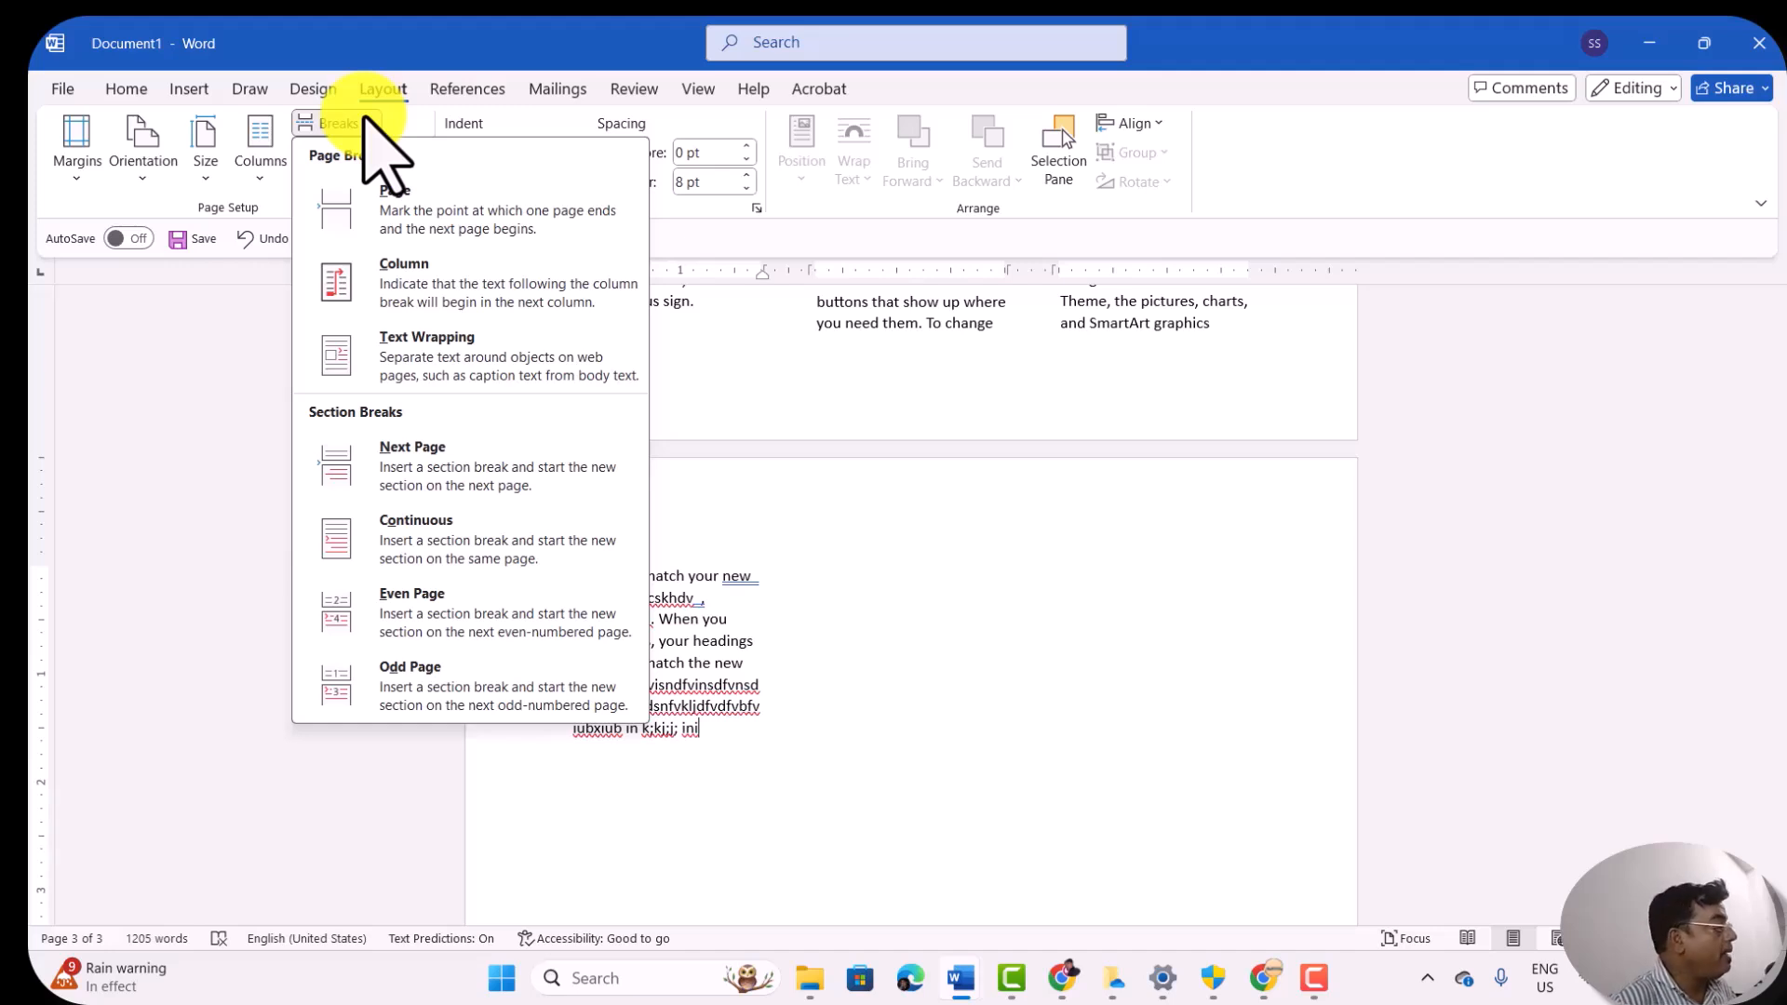
{"action": "left_click", "coordinate": [411, 282]}
{"action": "type", "text": "agrgdfdfdfsgsgsrgsdgsd"}
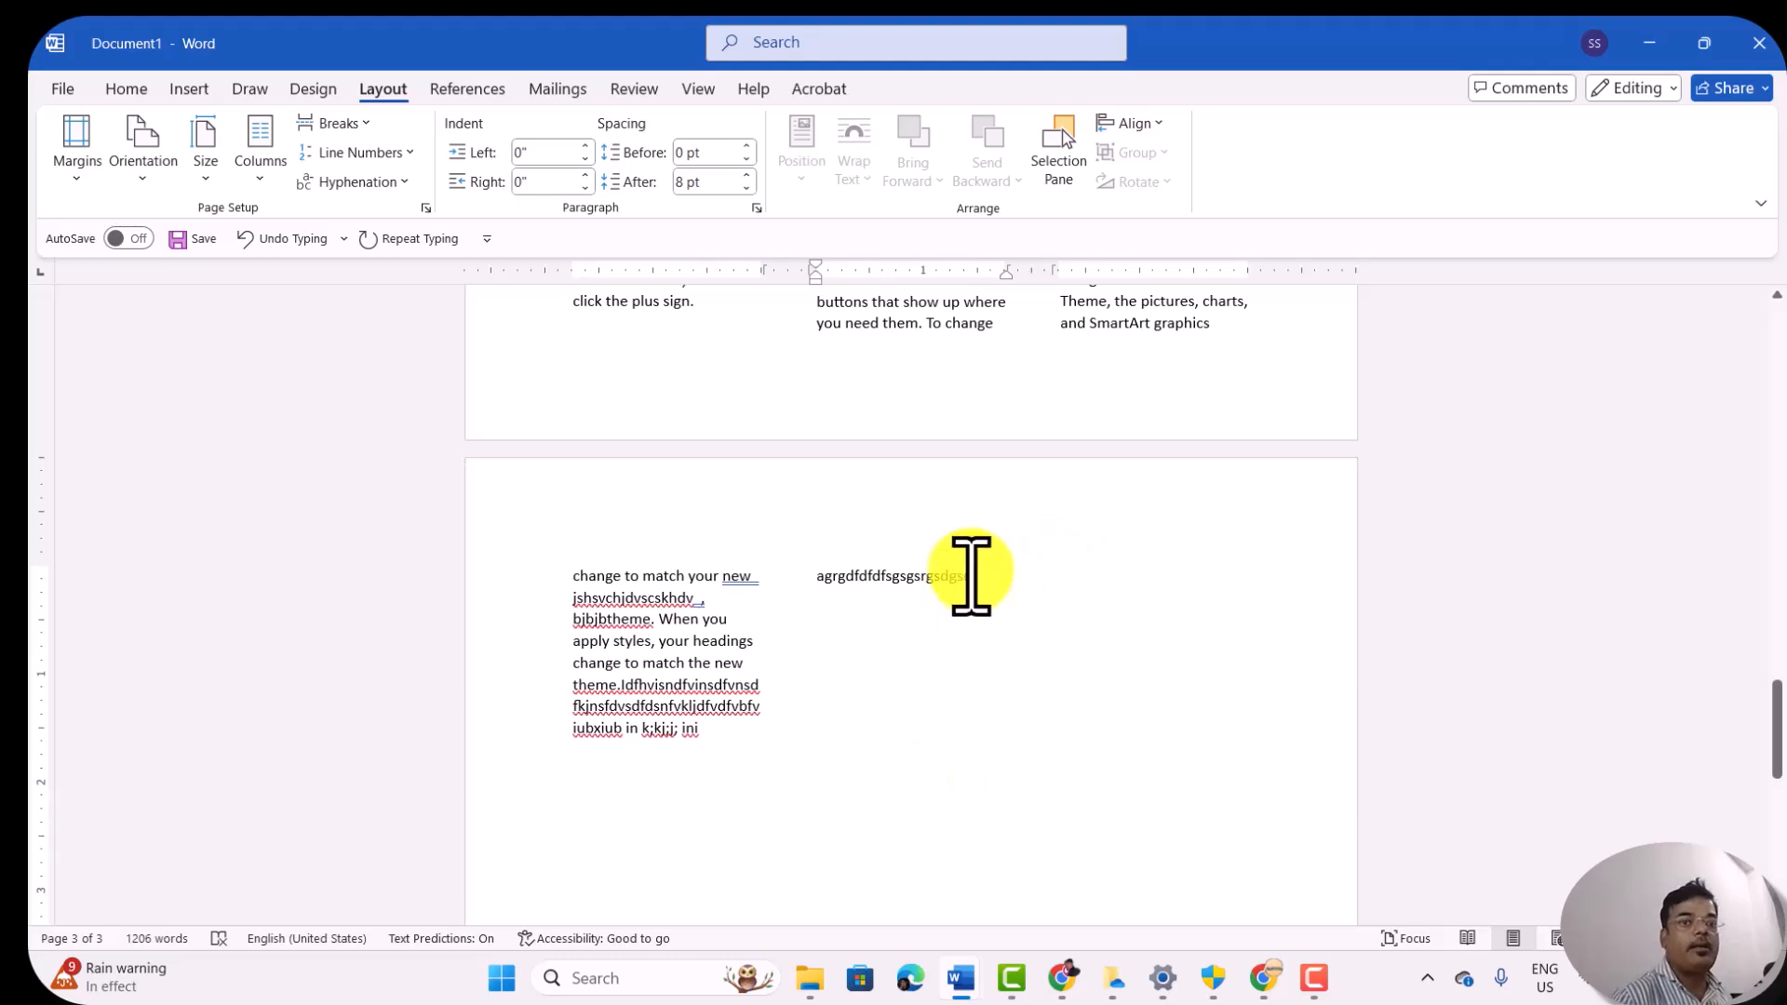
Step: Insert another column break after the second column's text and enter "fiyfi6iuuyguoygoguygyugyugu" in the third column
{"action": "left_click", "coordinate": [345, 124]}
{"action": "left_click", "coordinate": [436, 289]}
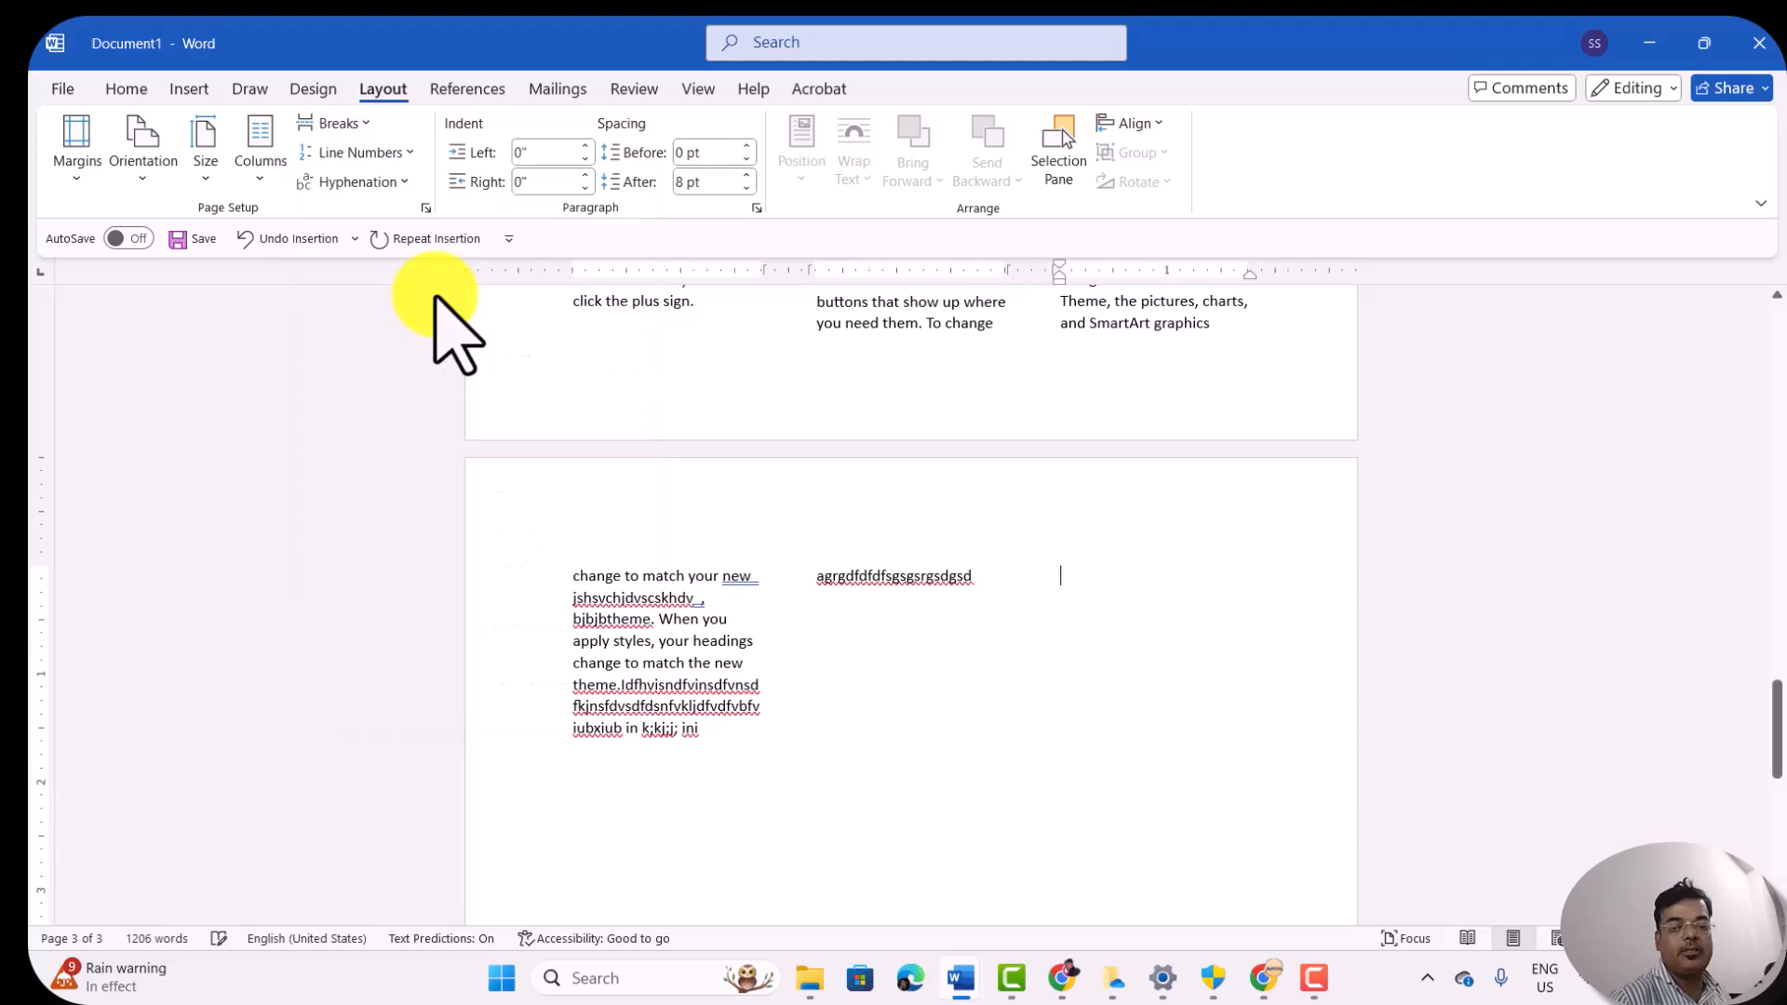
{"action": "type", "text": "fiyfi6iuuyguoygoguygyugyug"}
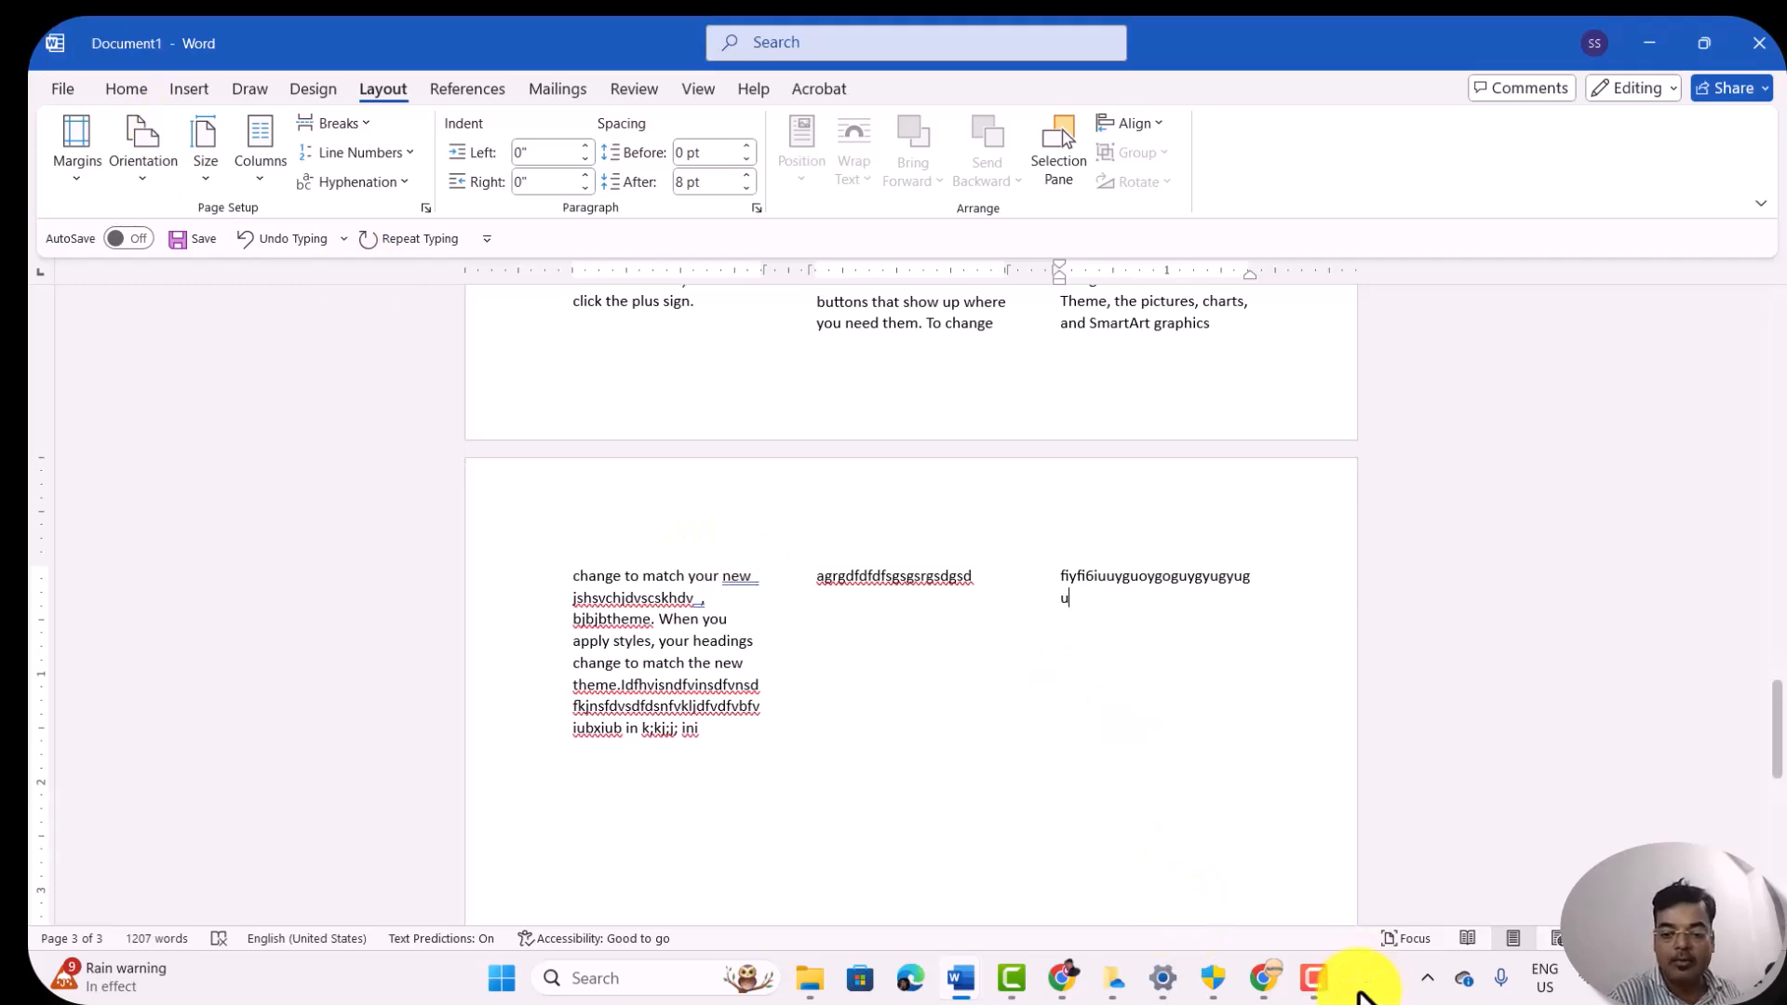
{"action": "left_click", "coordinate": [1271, 914]}
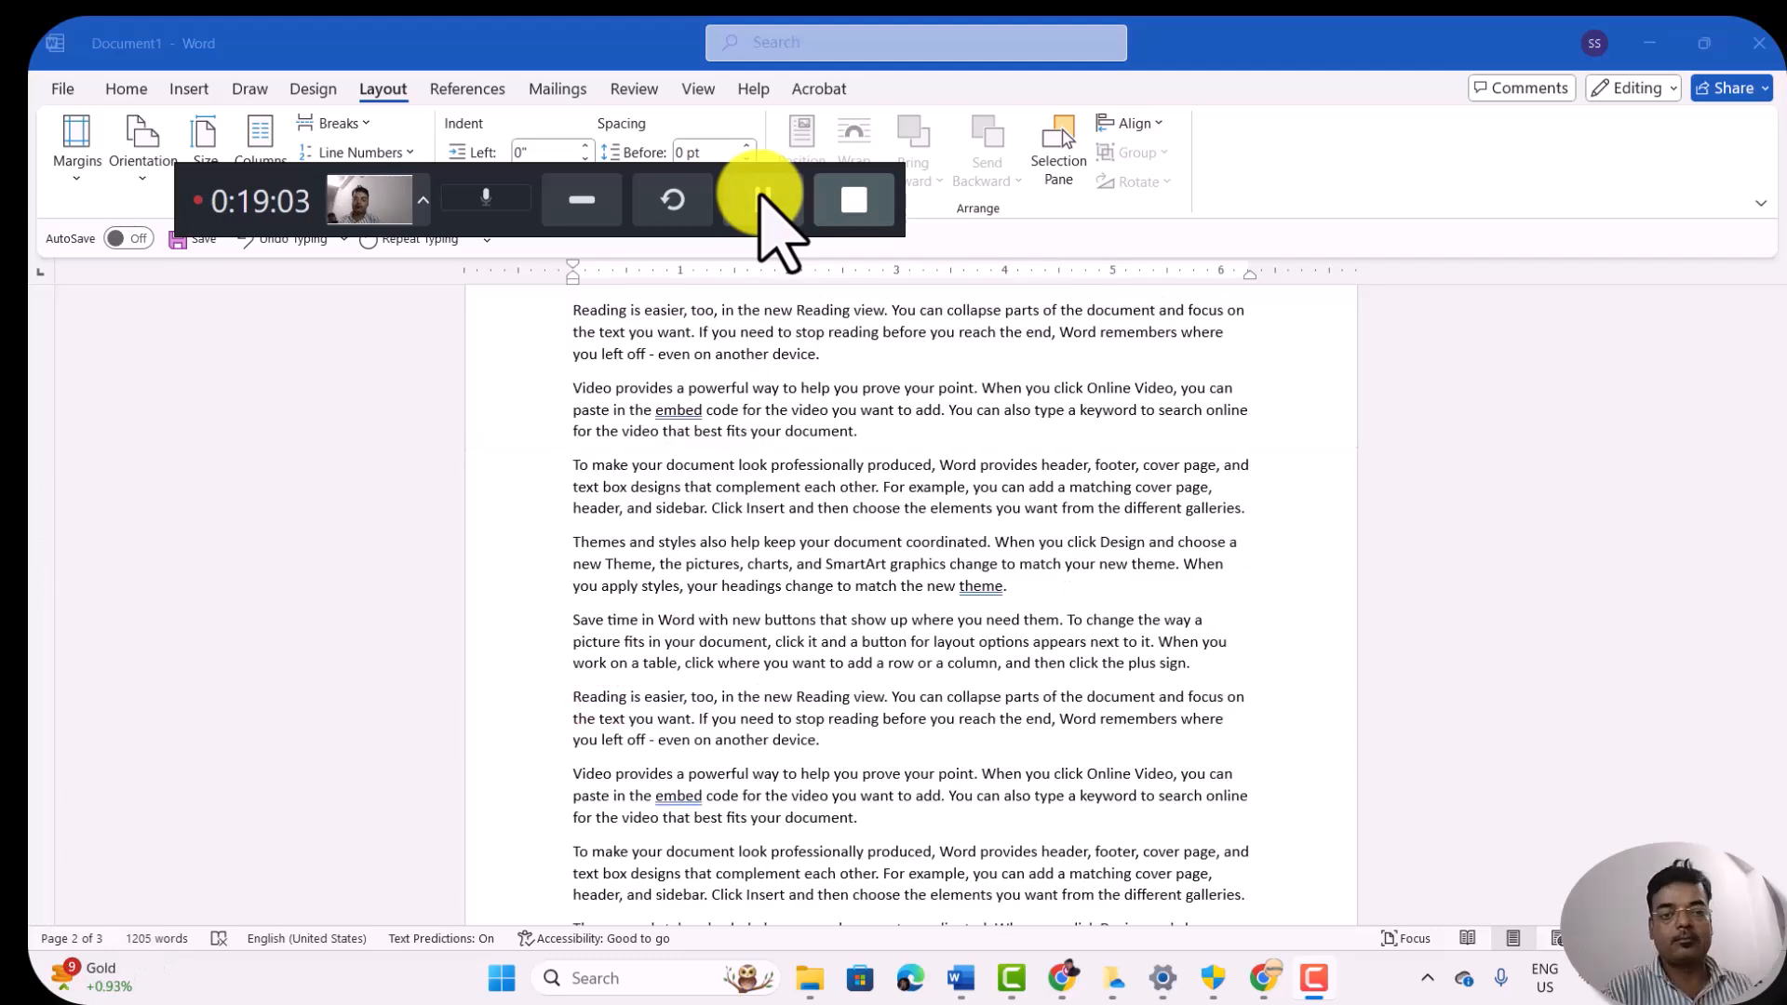
{"action": "left_click", "coordinate": [587, 199]}
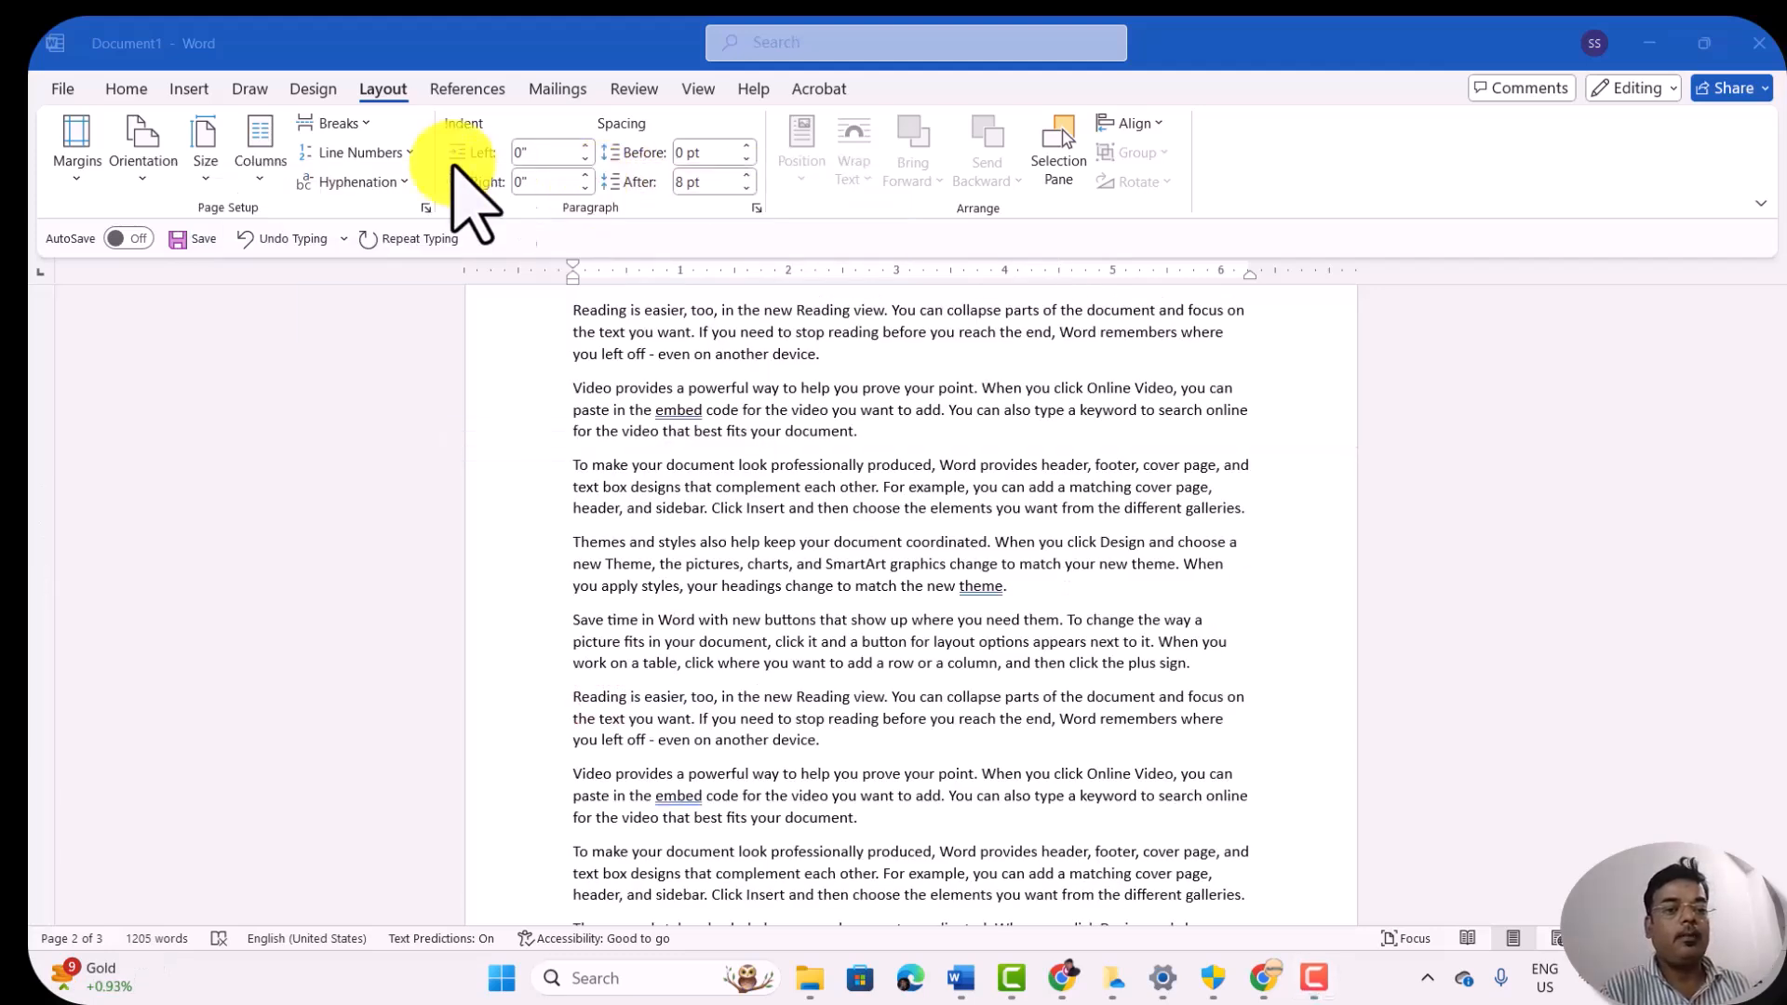
Step: Look over the break types and start a new paragraph after "text box designs that complement each other."
{"action": "left_click", "coordinate": [370, 138]}
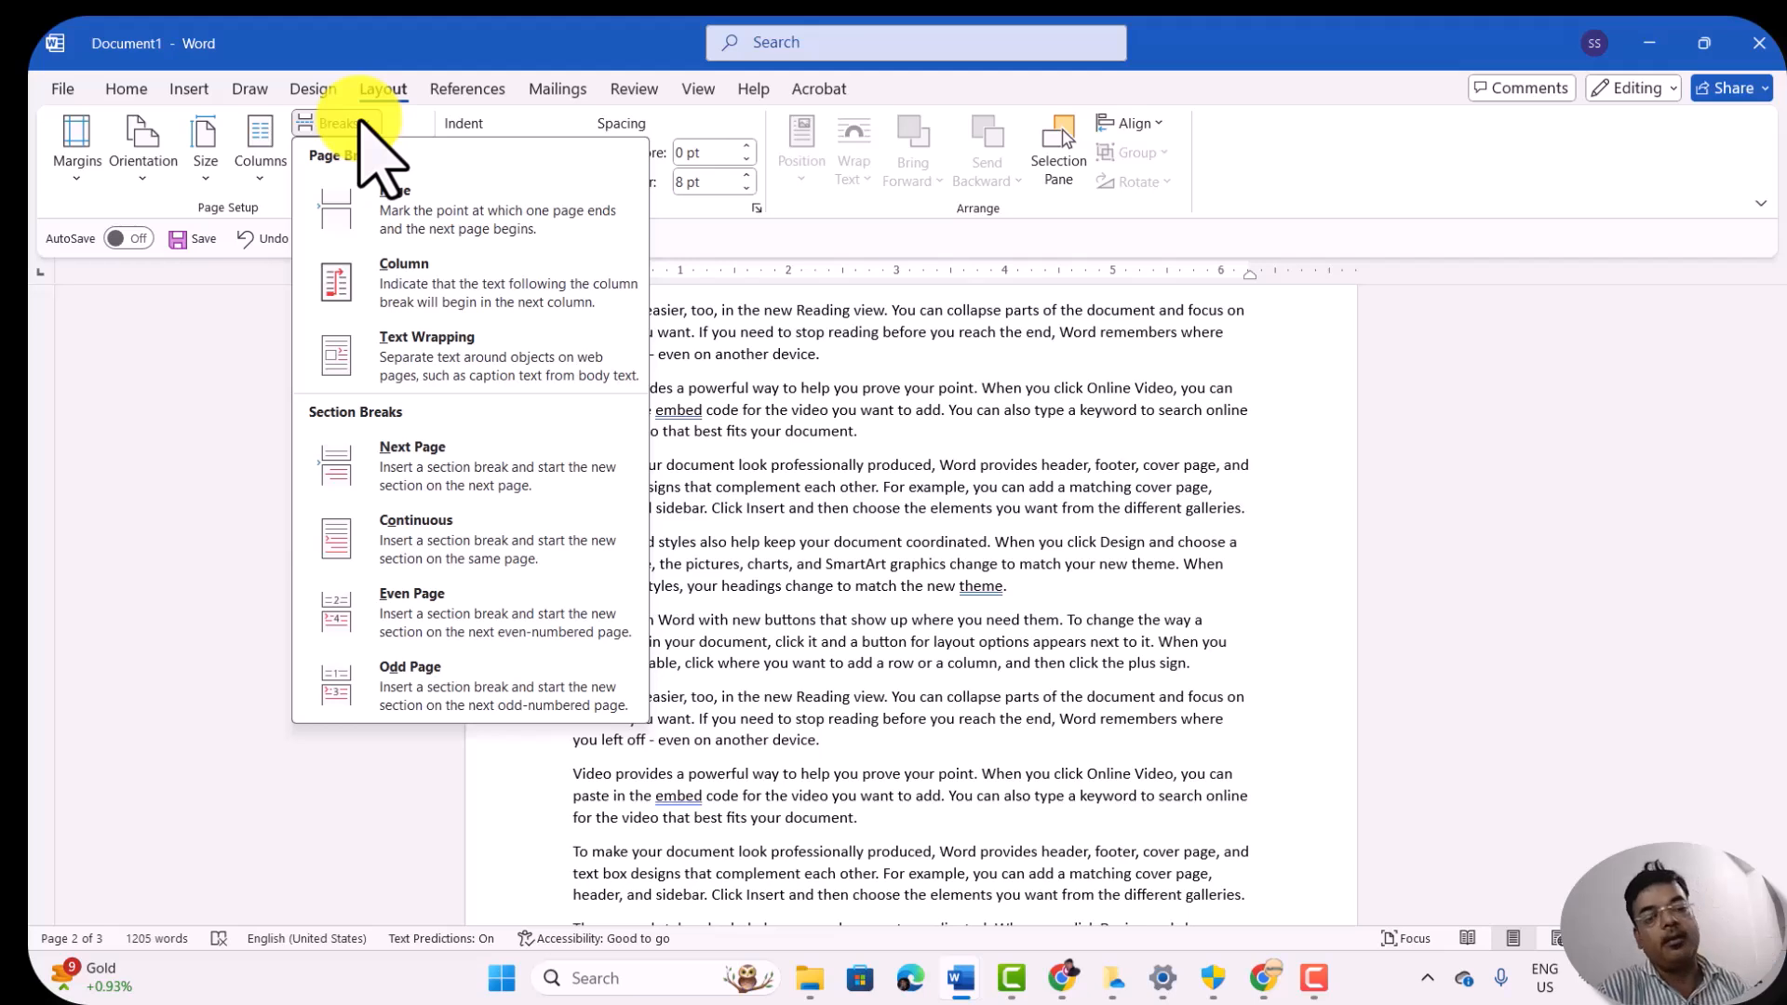
{"action": "left_click", "coordinate": [817, 391]}
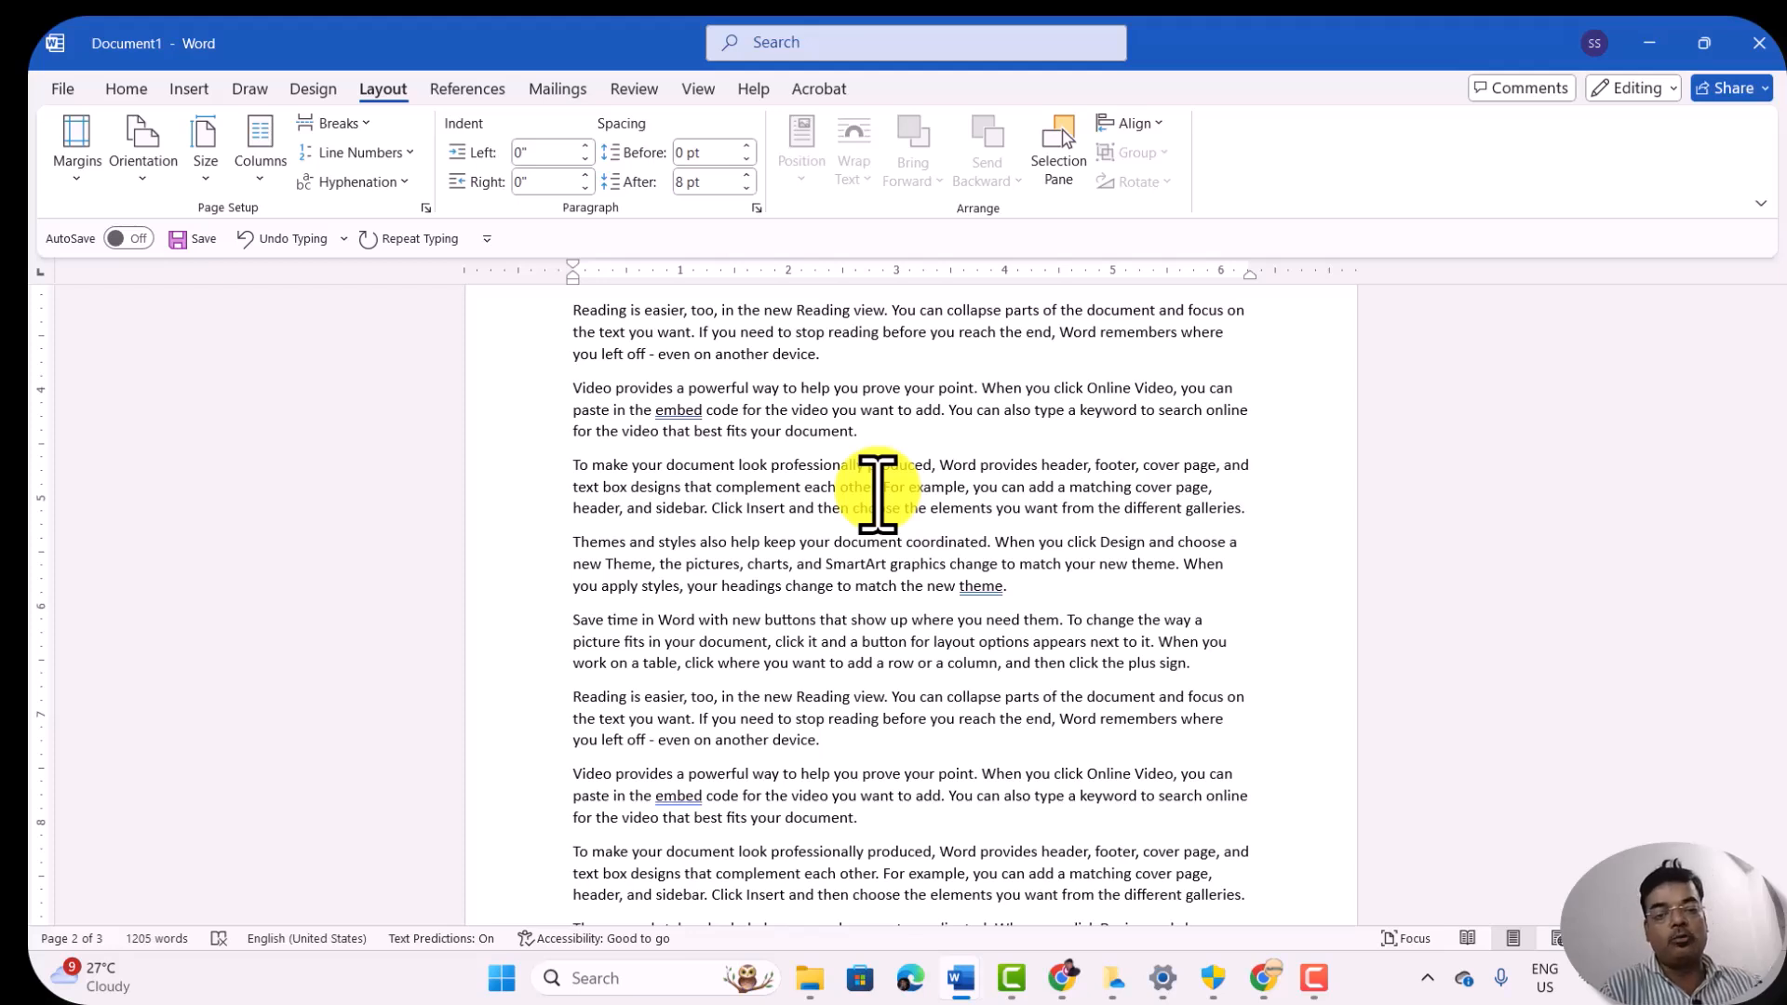
{"action": "key", "text": "Return"}
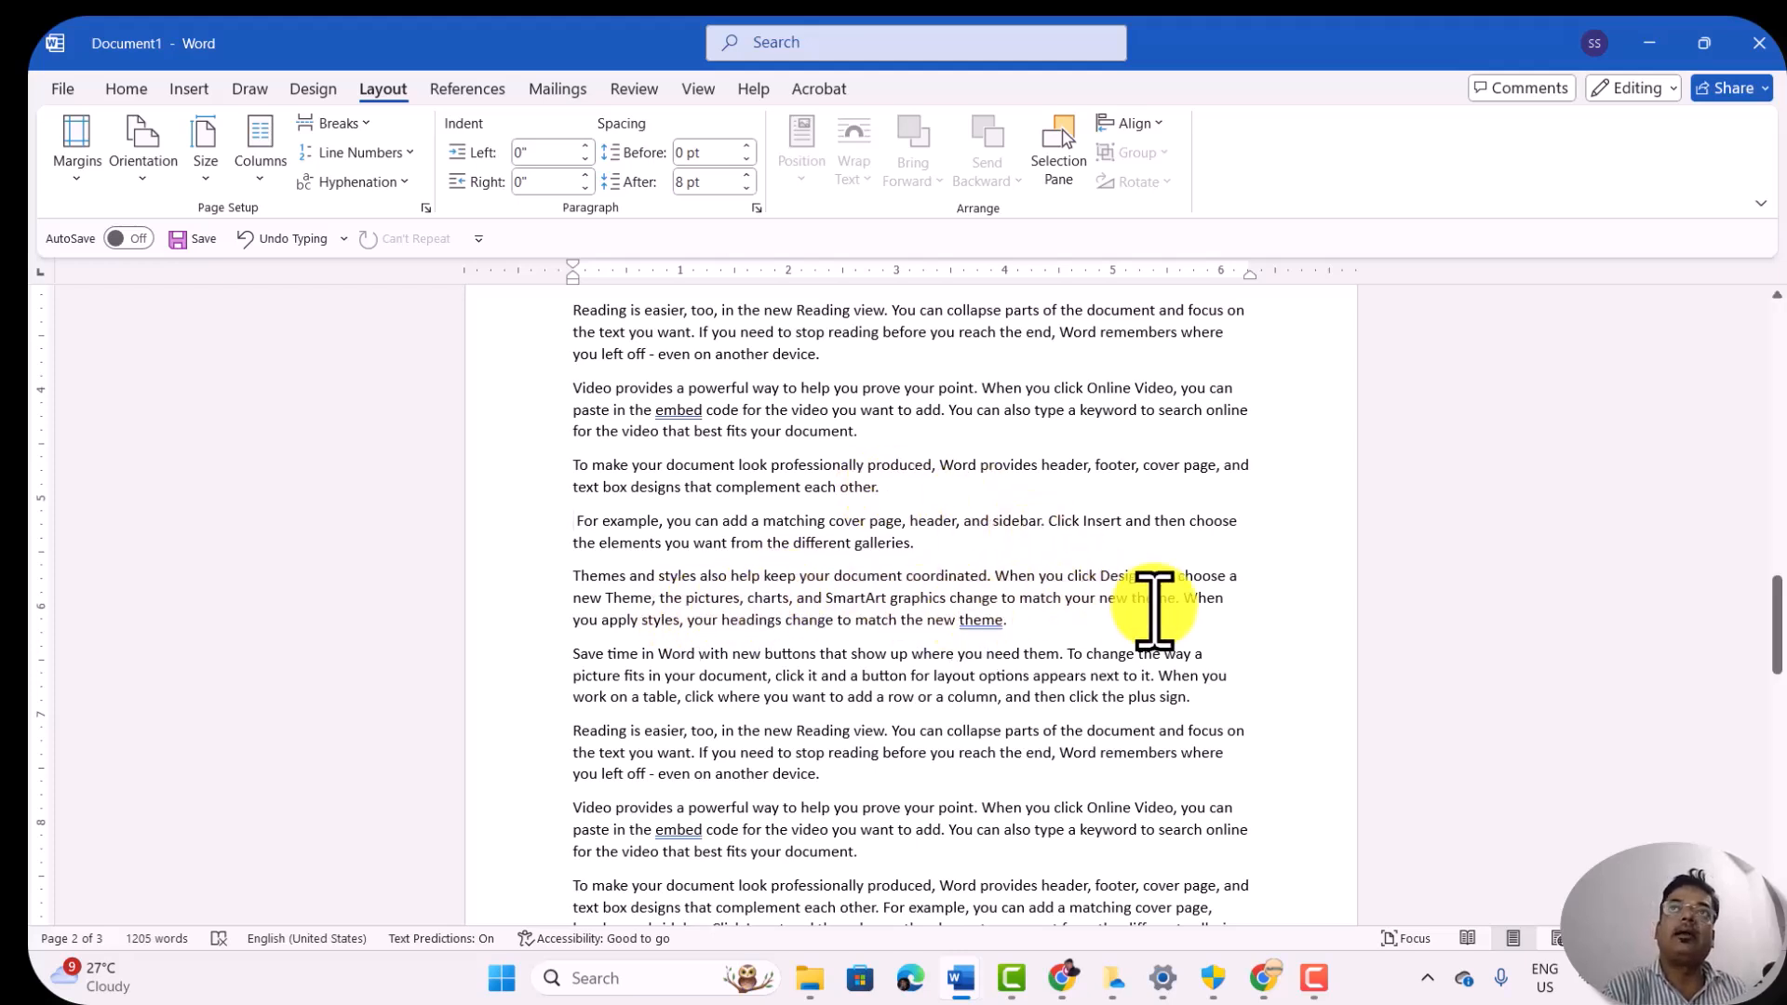
{"action": "key", "text": "ctrl+z"}
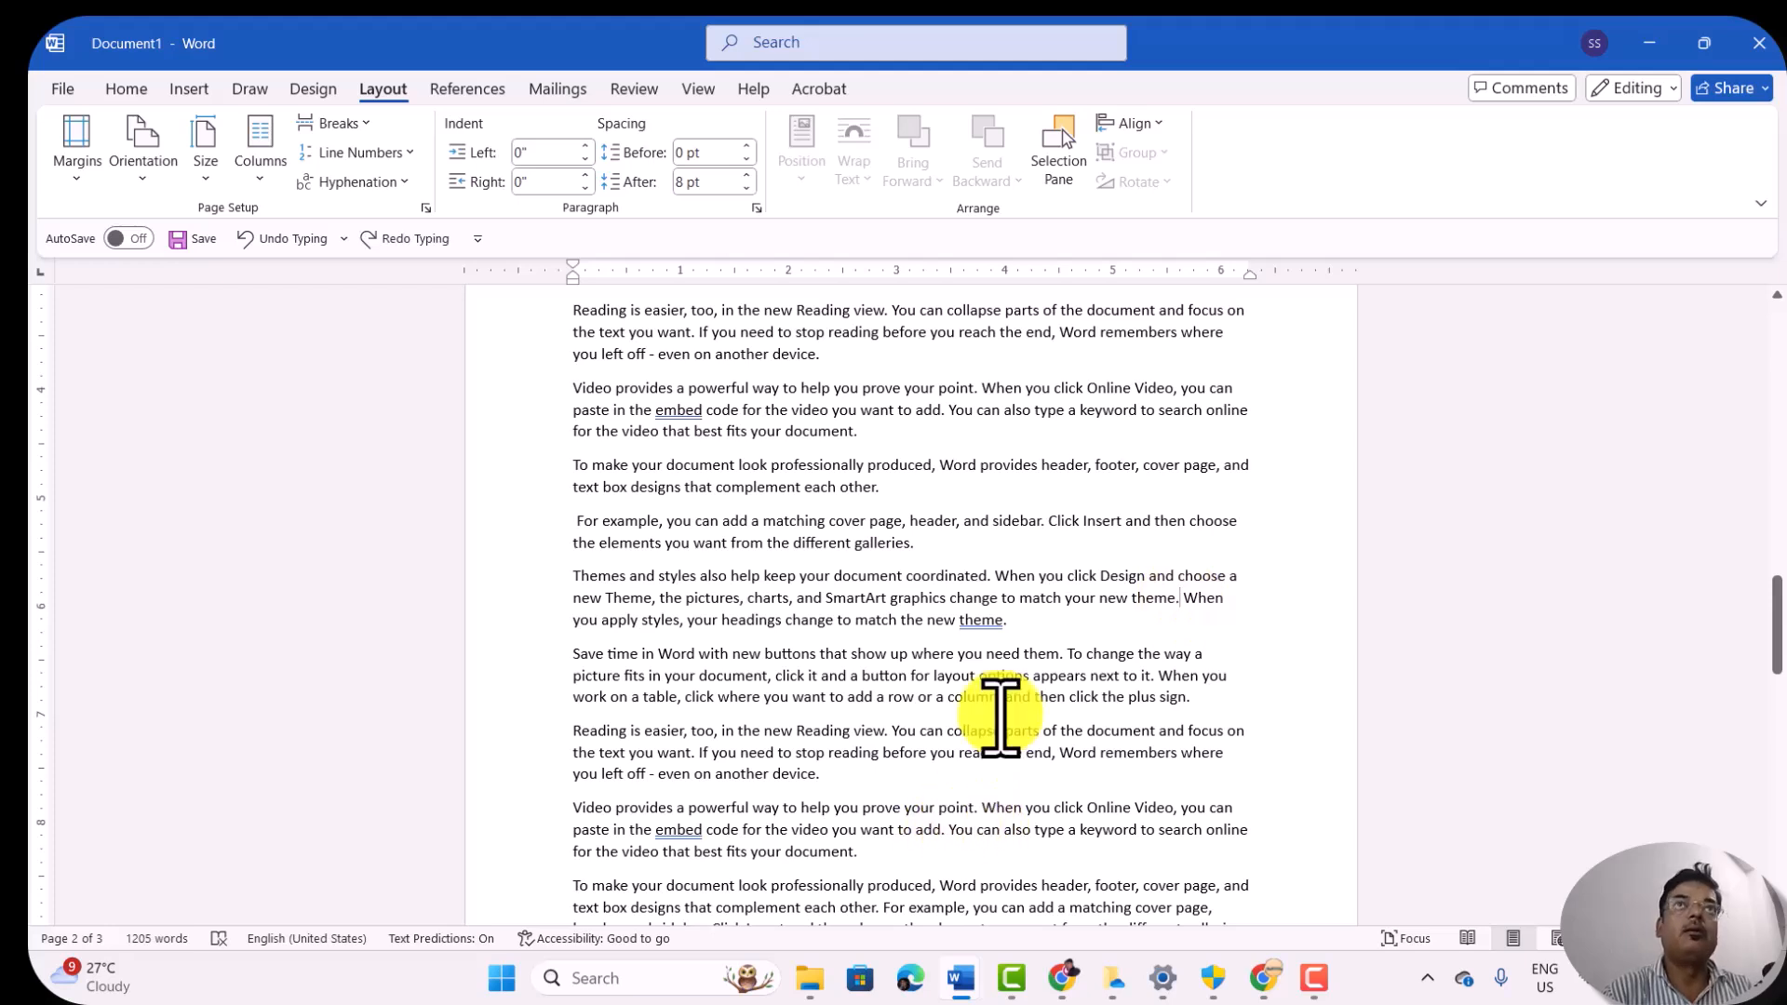
Step: Try starting a new paragraph after "Themes and styles also help keep your document coordinated." and undo it
{"action": "left_click", "coordinate": [990, 577]}
{"action": "key", "text": "Return"}
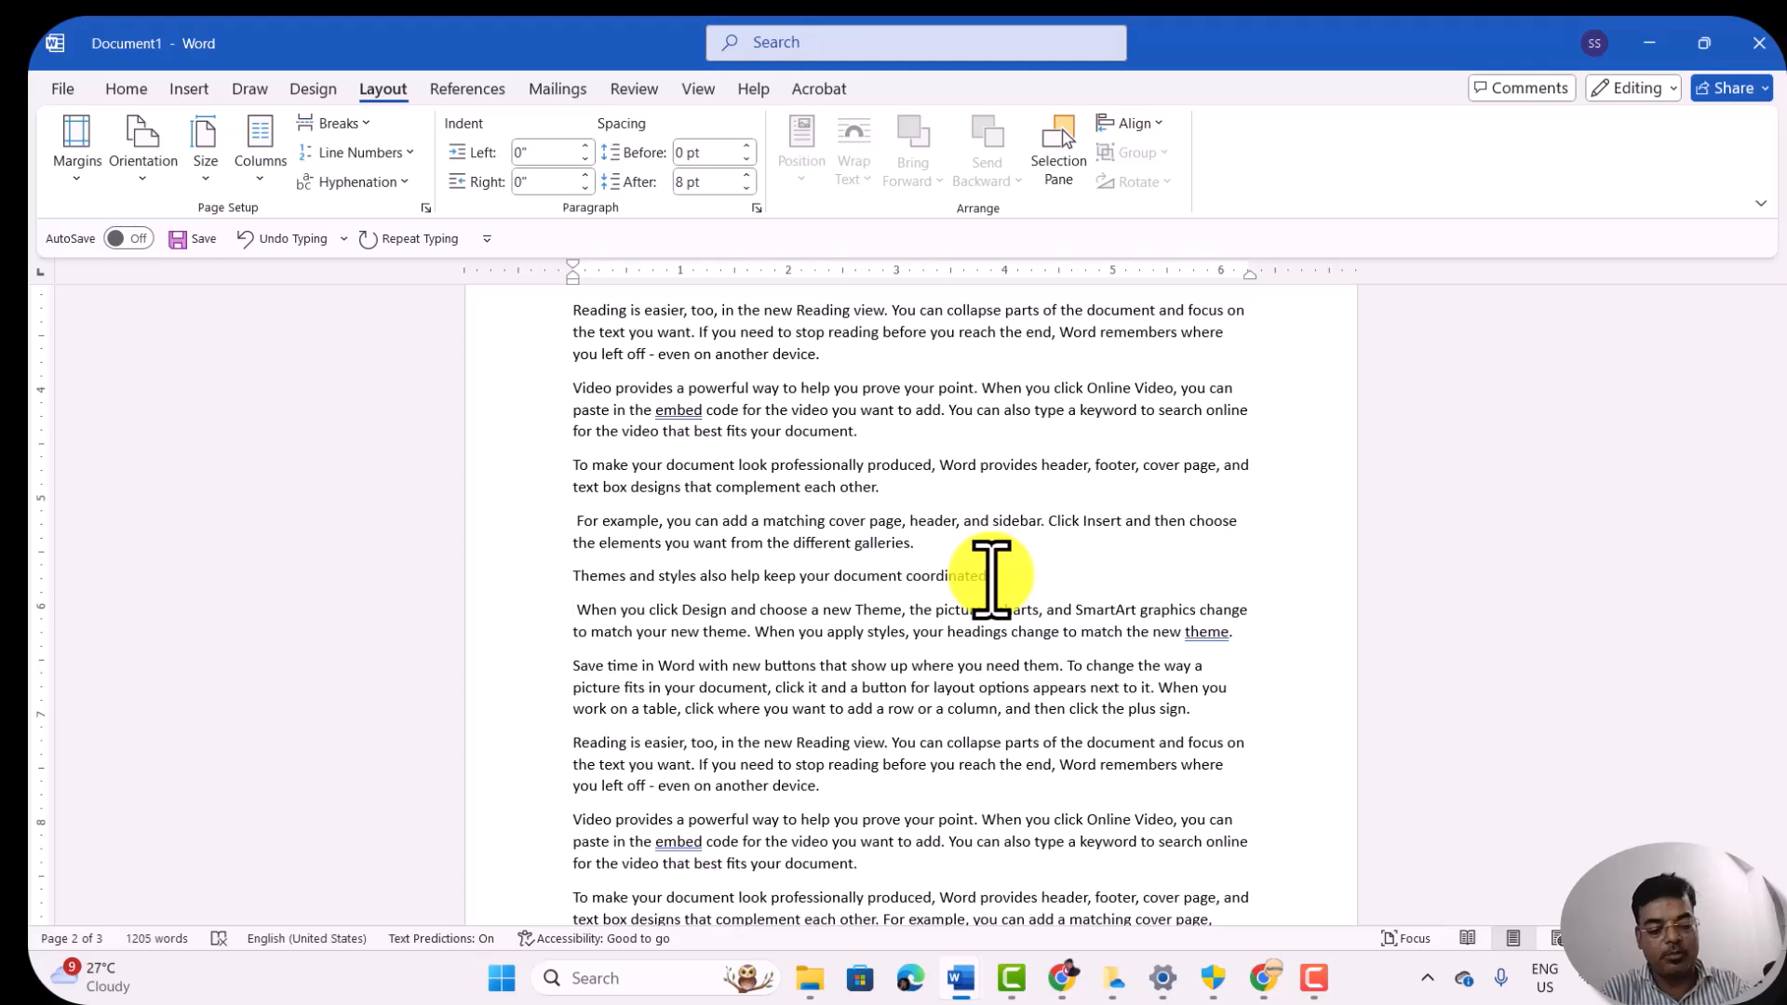
{"action": "key", "text": "ctrl+z"}
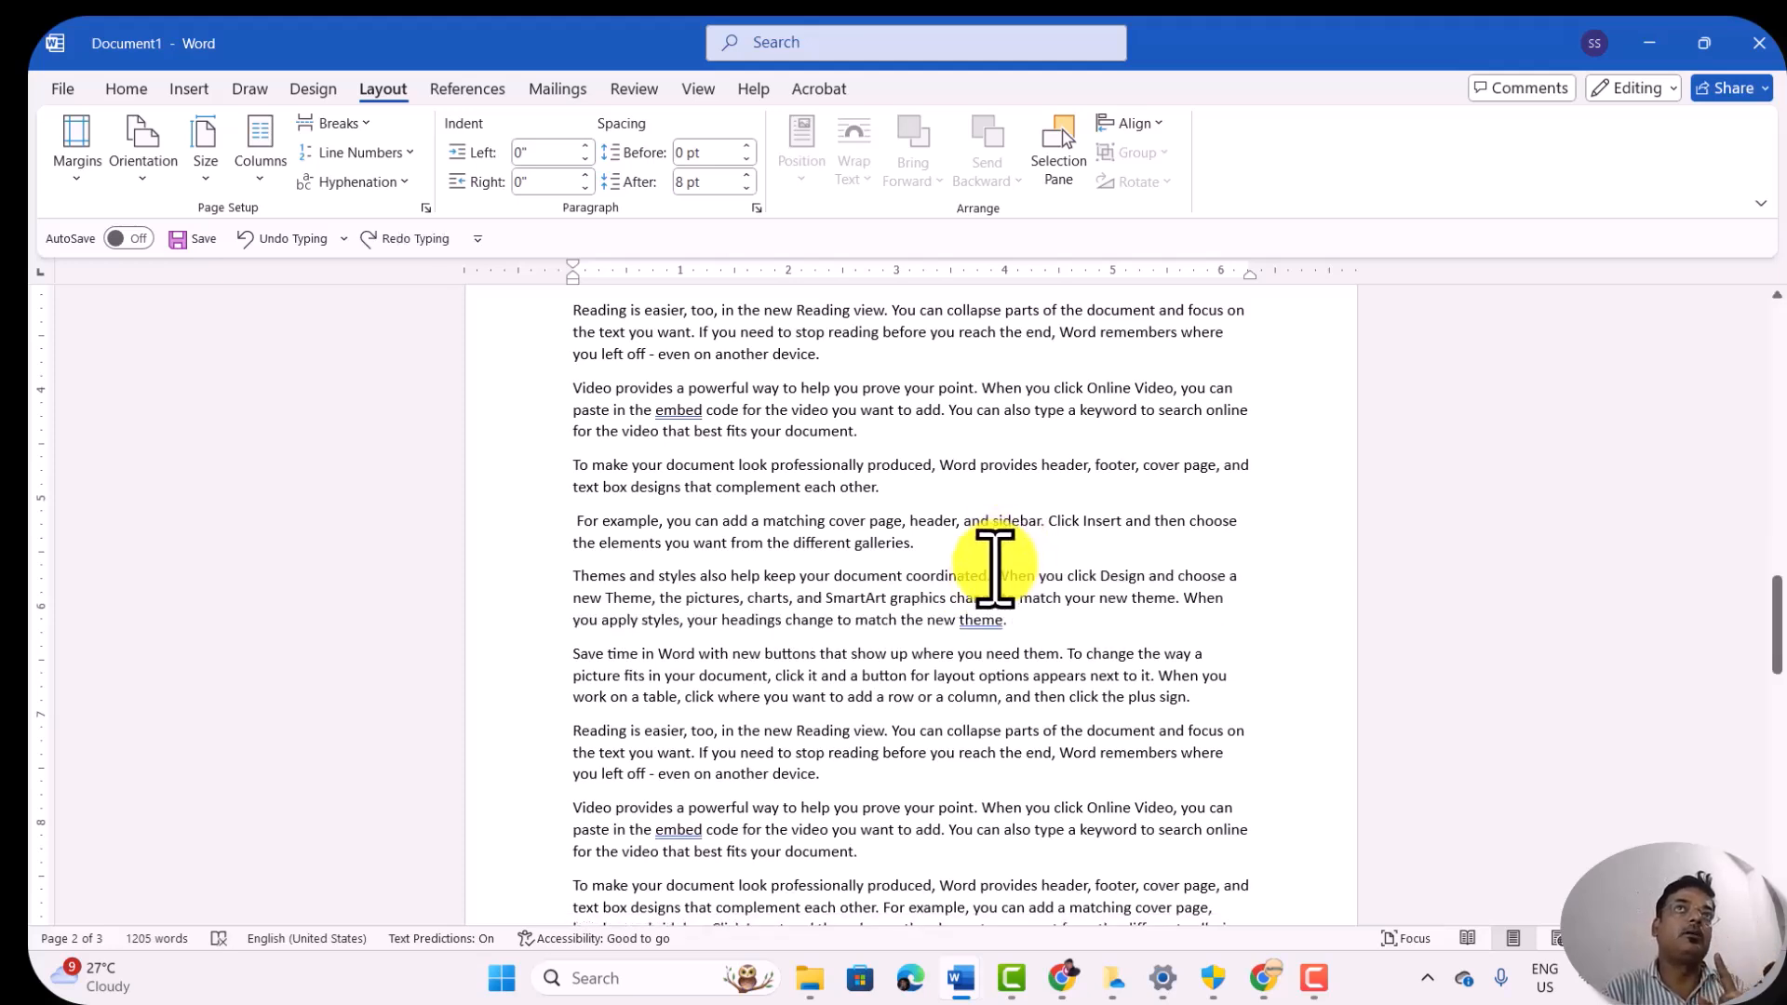
Step: Insert a text wrapping break before "When you click Design", and try an extra paragraph break there before removing it
{"action": "left_click", "coordinate": [361, 122]}
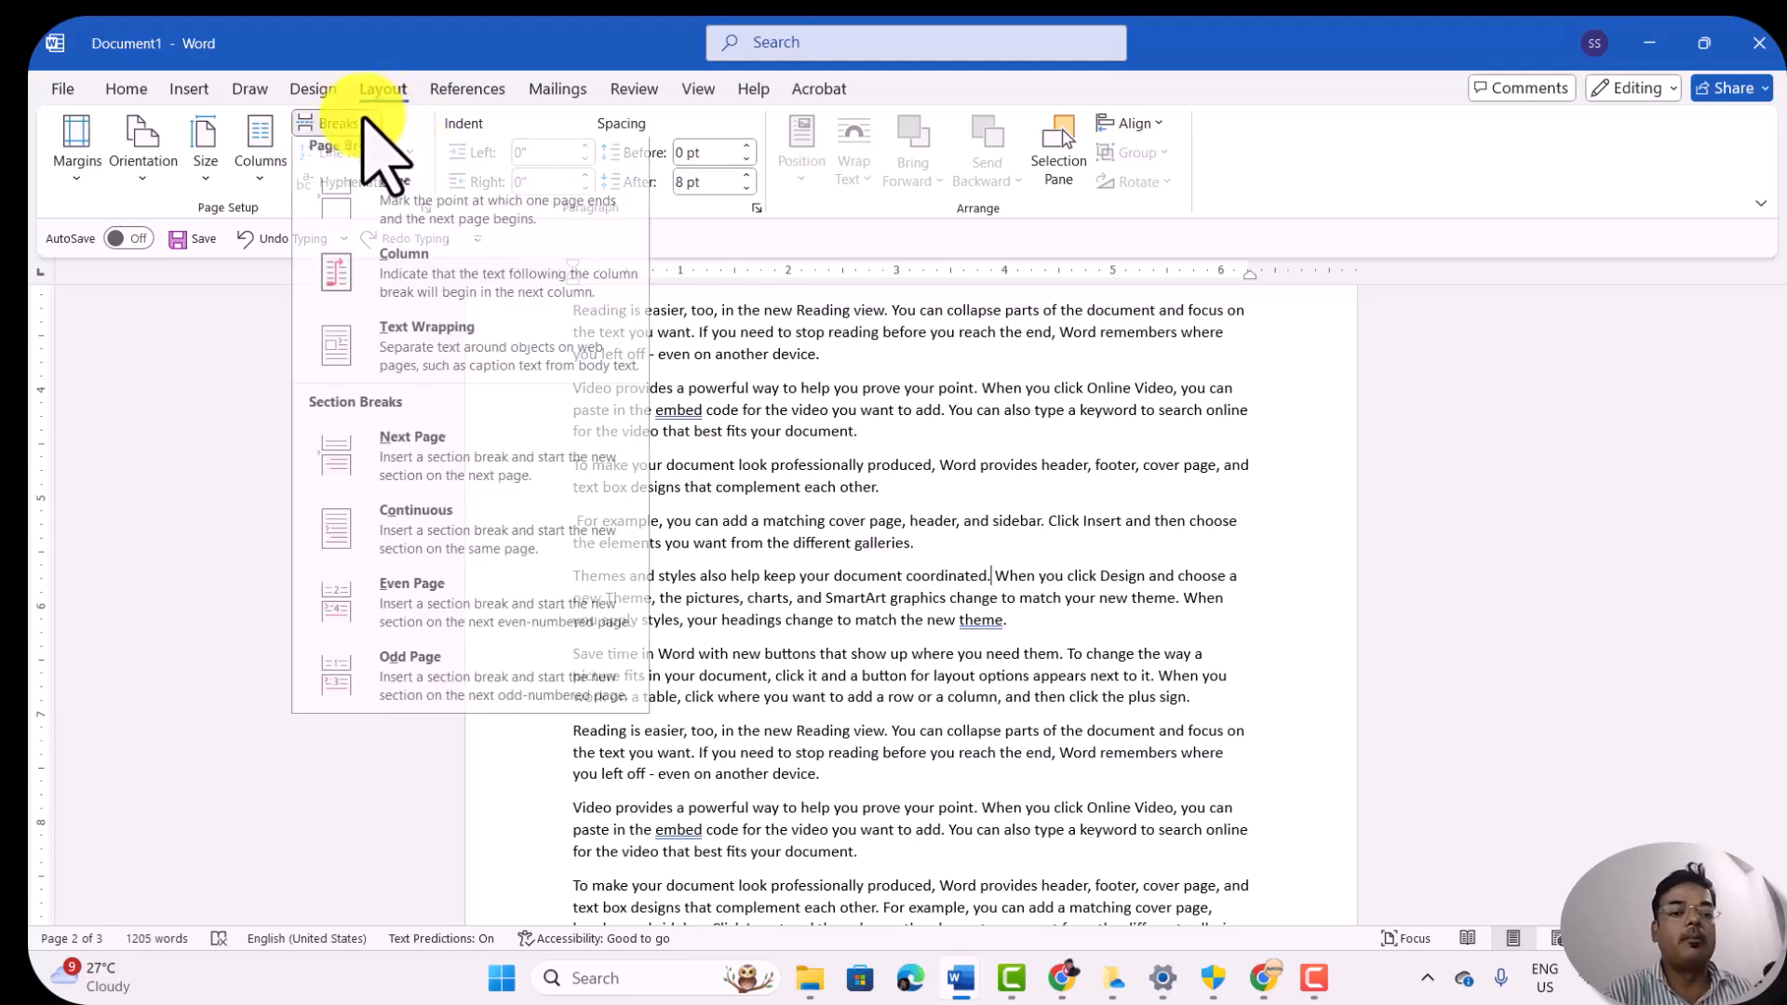
{"action": "left_click", "coordinate": [491, 361]}
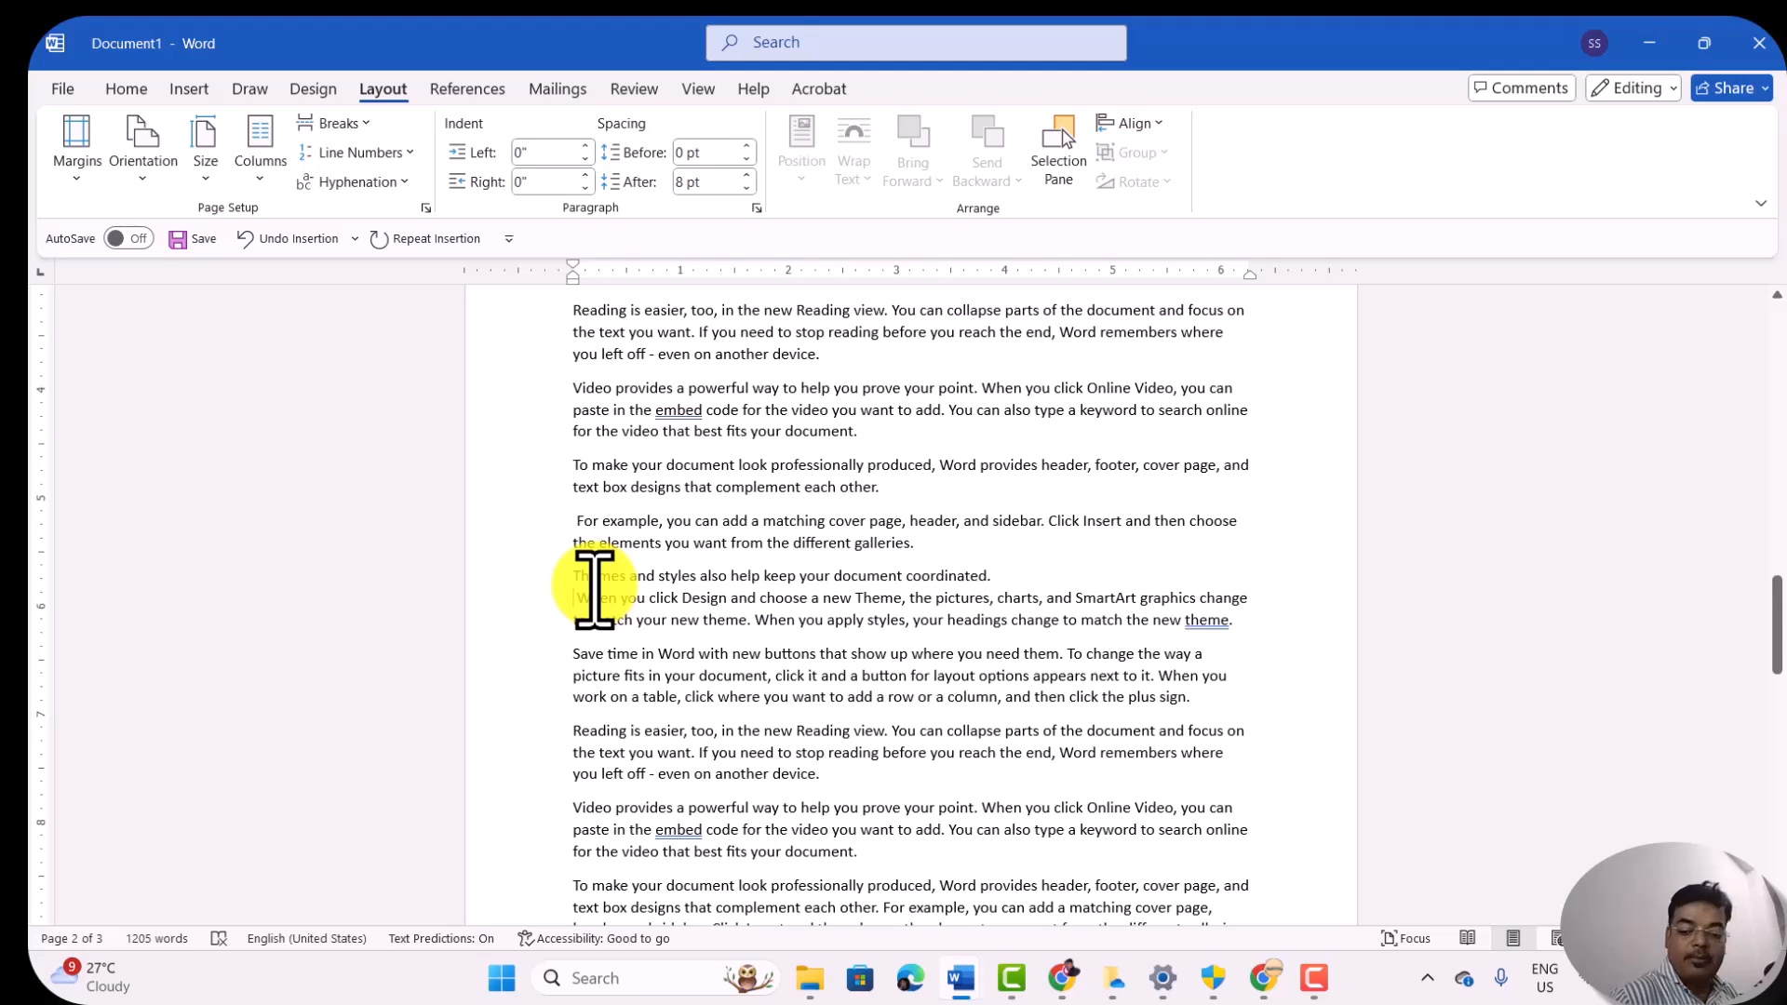
{"action": "key", "text": "Return"}
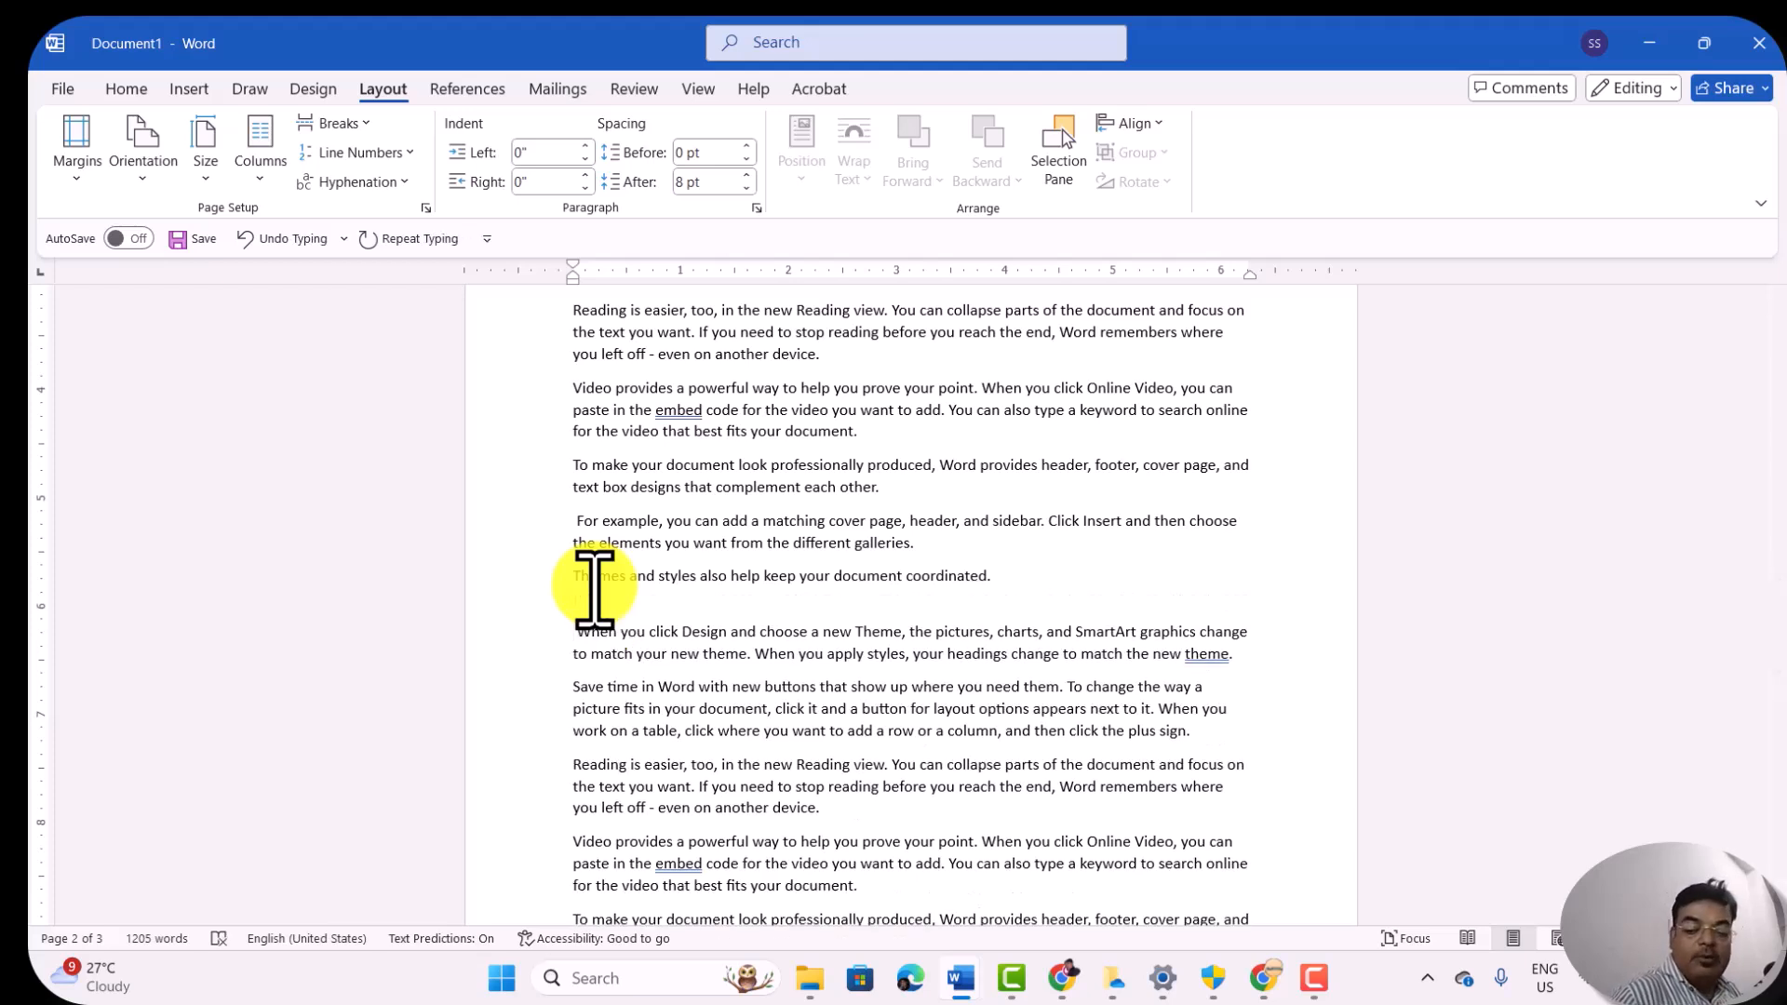
{"action": "key", "text": "BackSpace"}
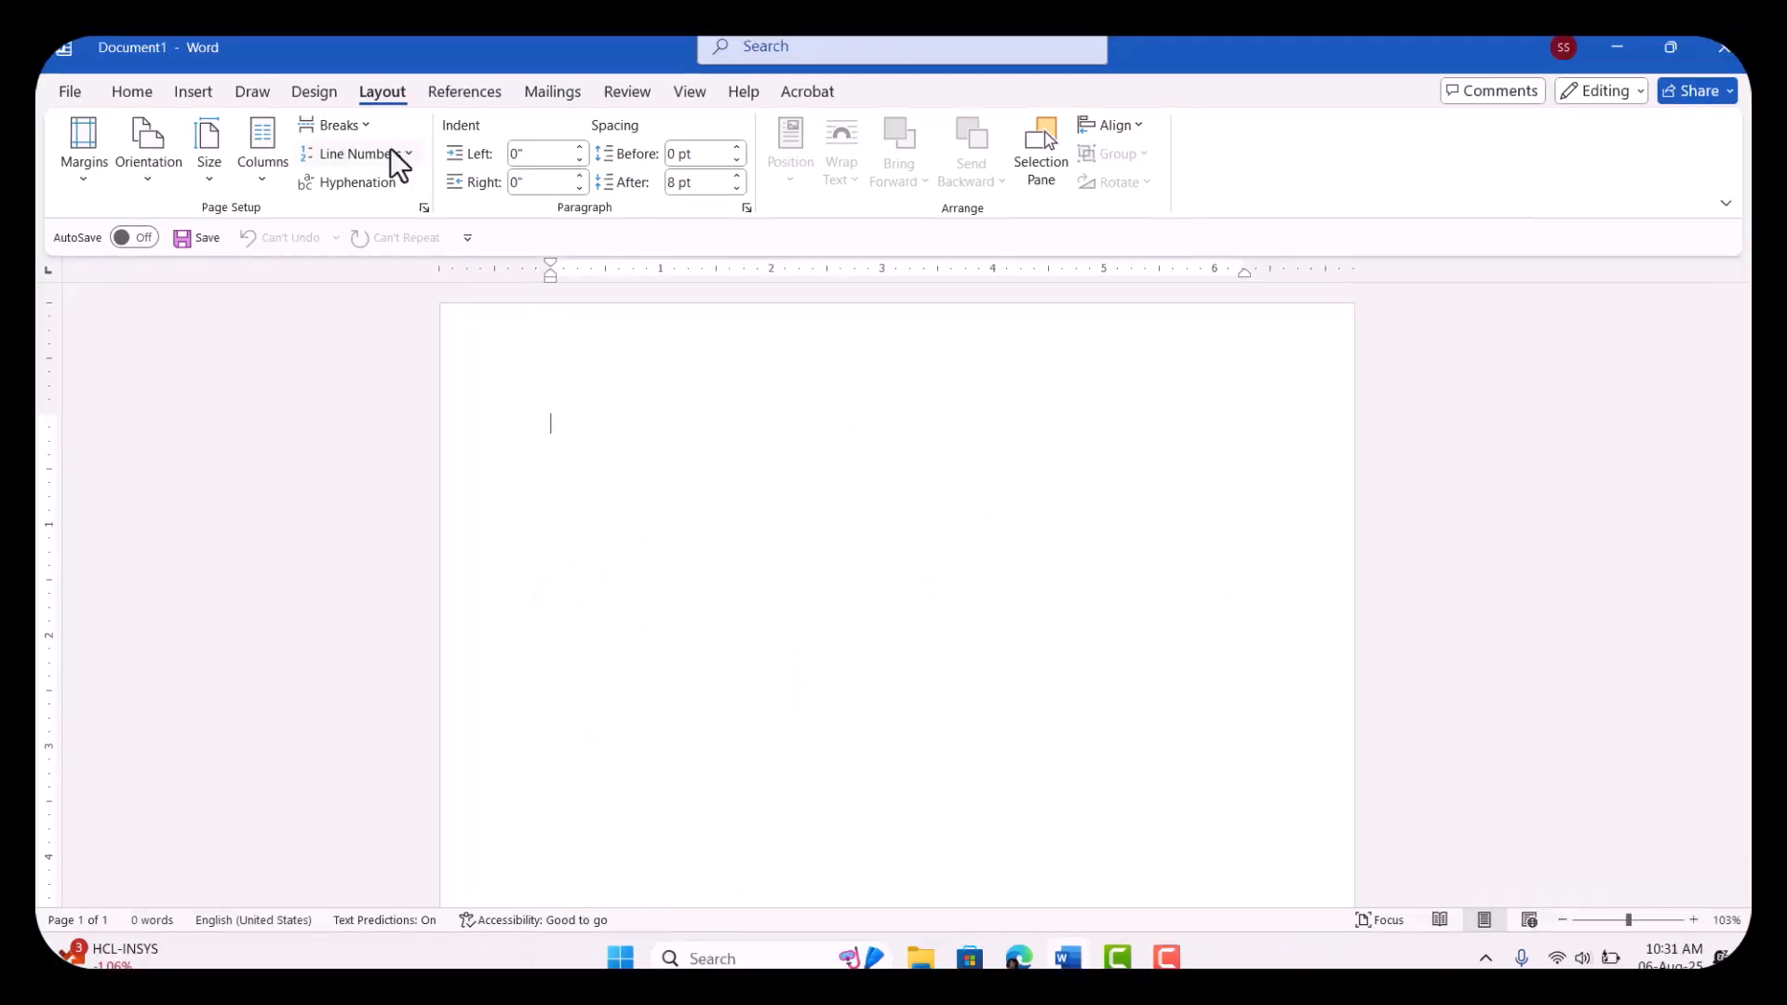
Step: Check the line numbering options and generate sample paragraphs in the blank document with =rand()
{"action": "left_click", "coordinate": [391, 152]}
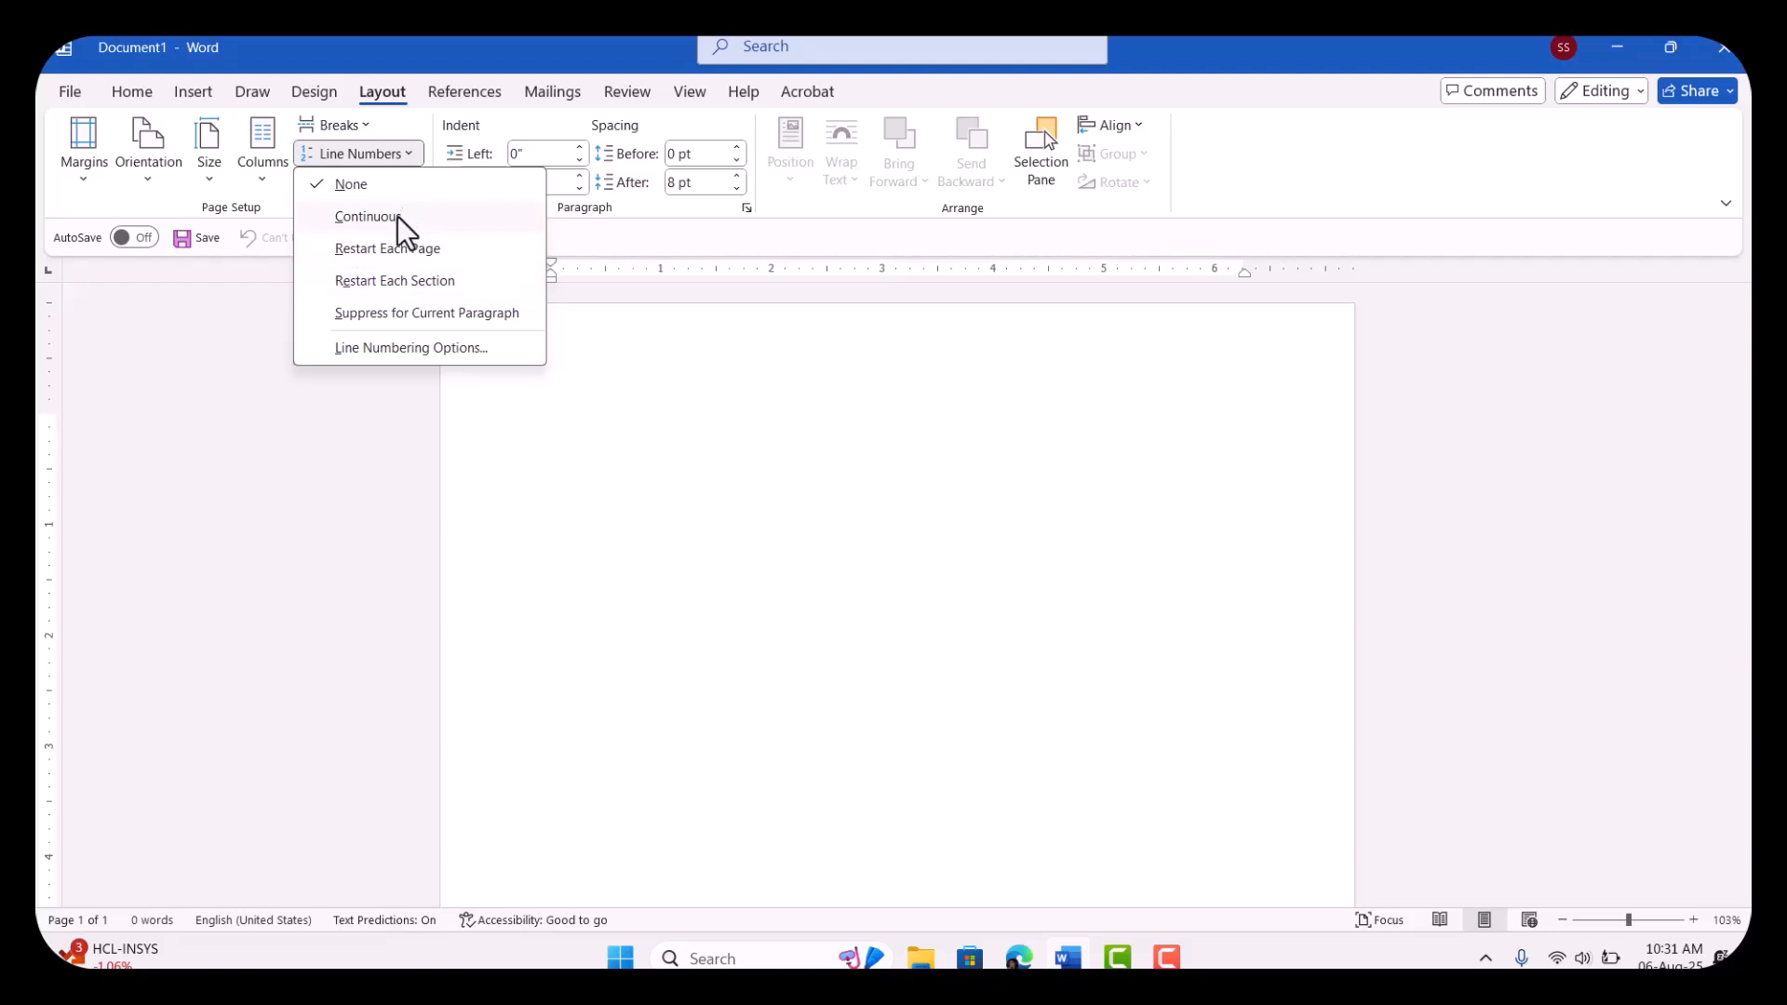
{"action": "left_click", "coordinate": [684, 430]}
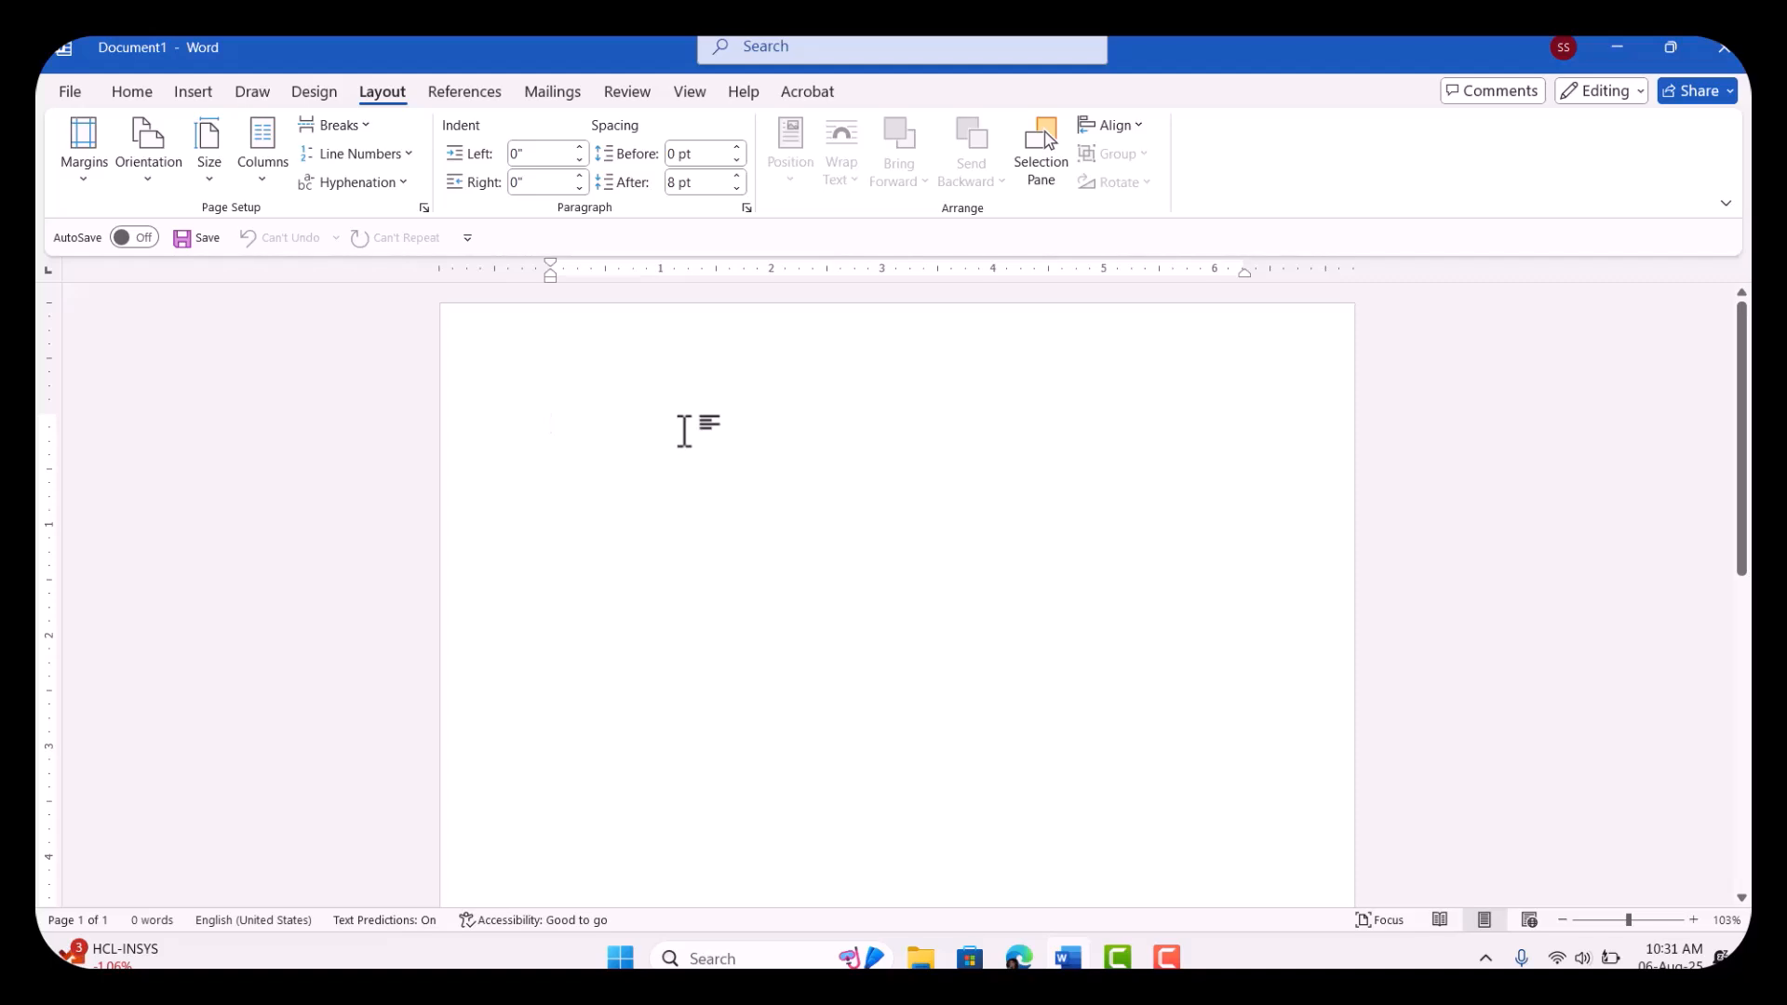
{"action": "type", "text": "=rand"}
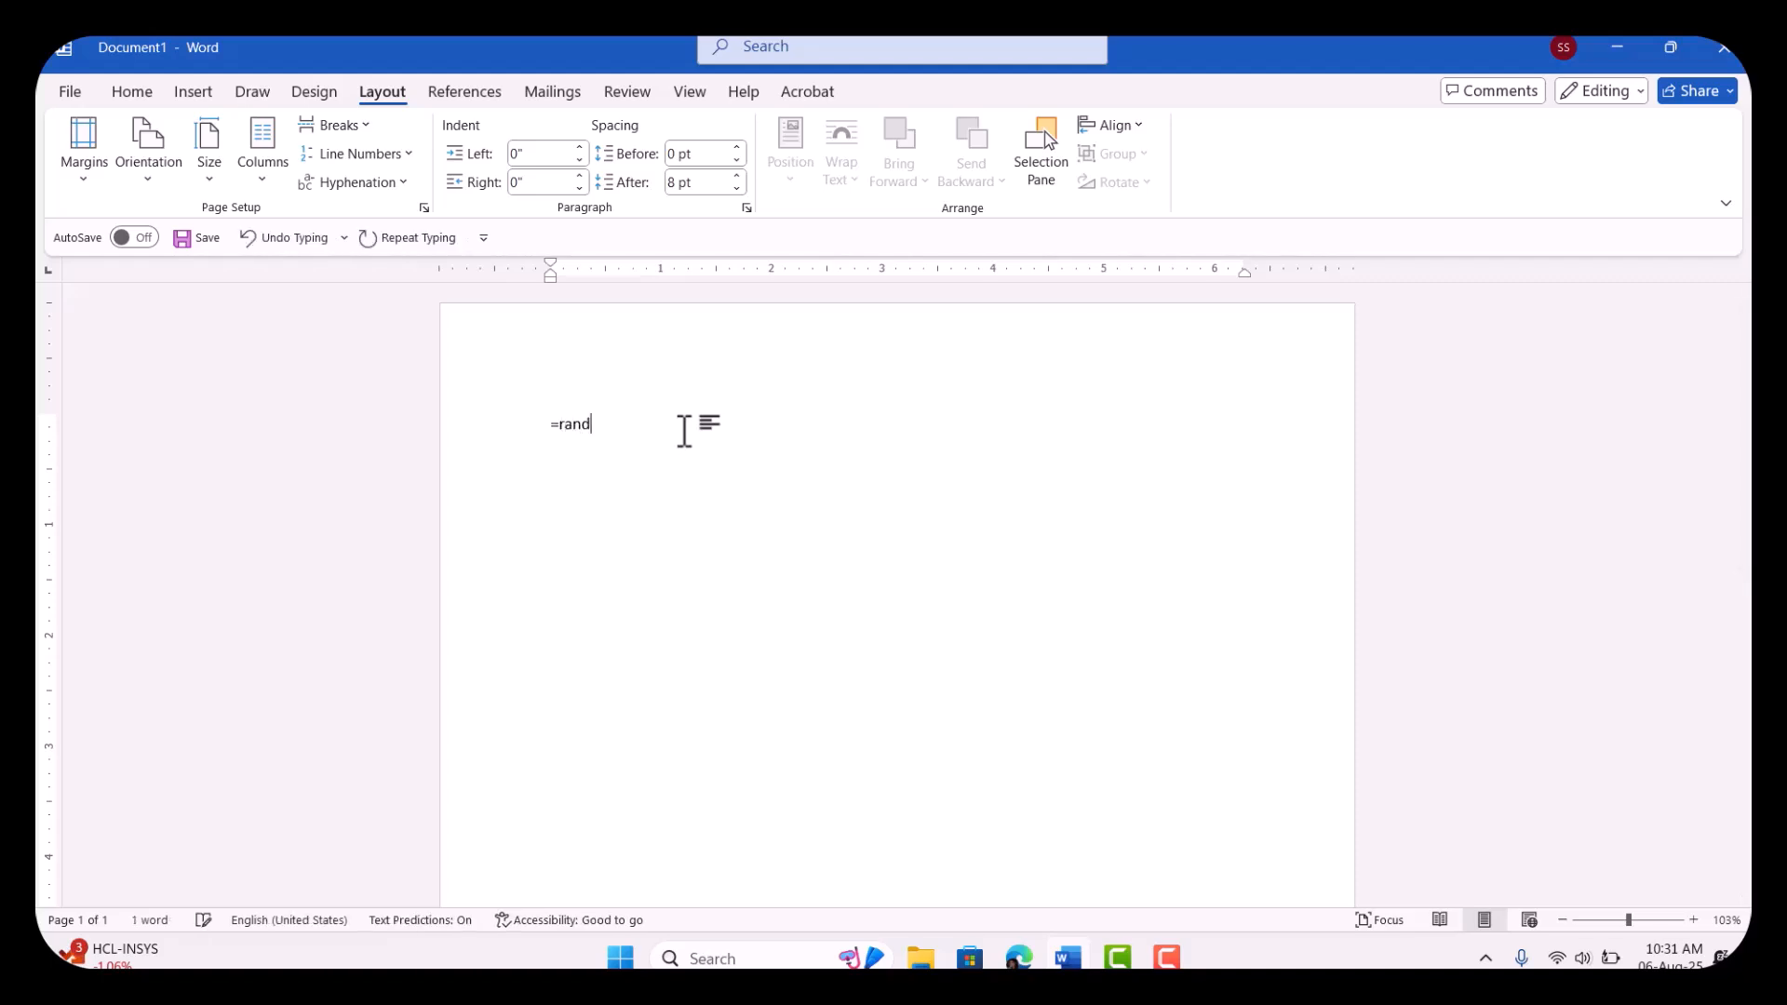
{"action": "type", "text": "()"}
{"action": "key", "text": "Return"}
Step: Turn on continuous line numbering for the sample text and insert a page break on the empty line below it
{"action": "left_click", "coordinate": [548, 421]}
{"action": "left_click", "coordinate": [406, 155]}
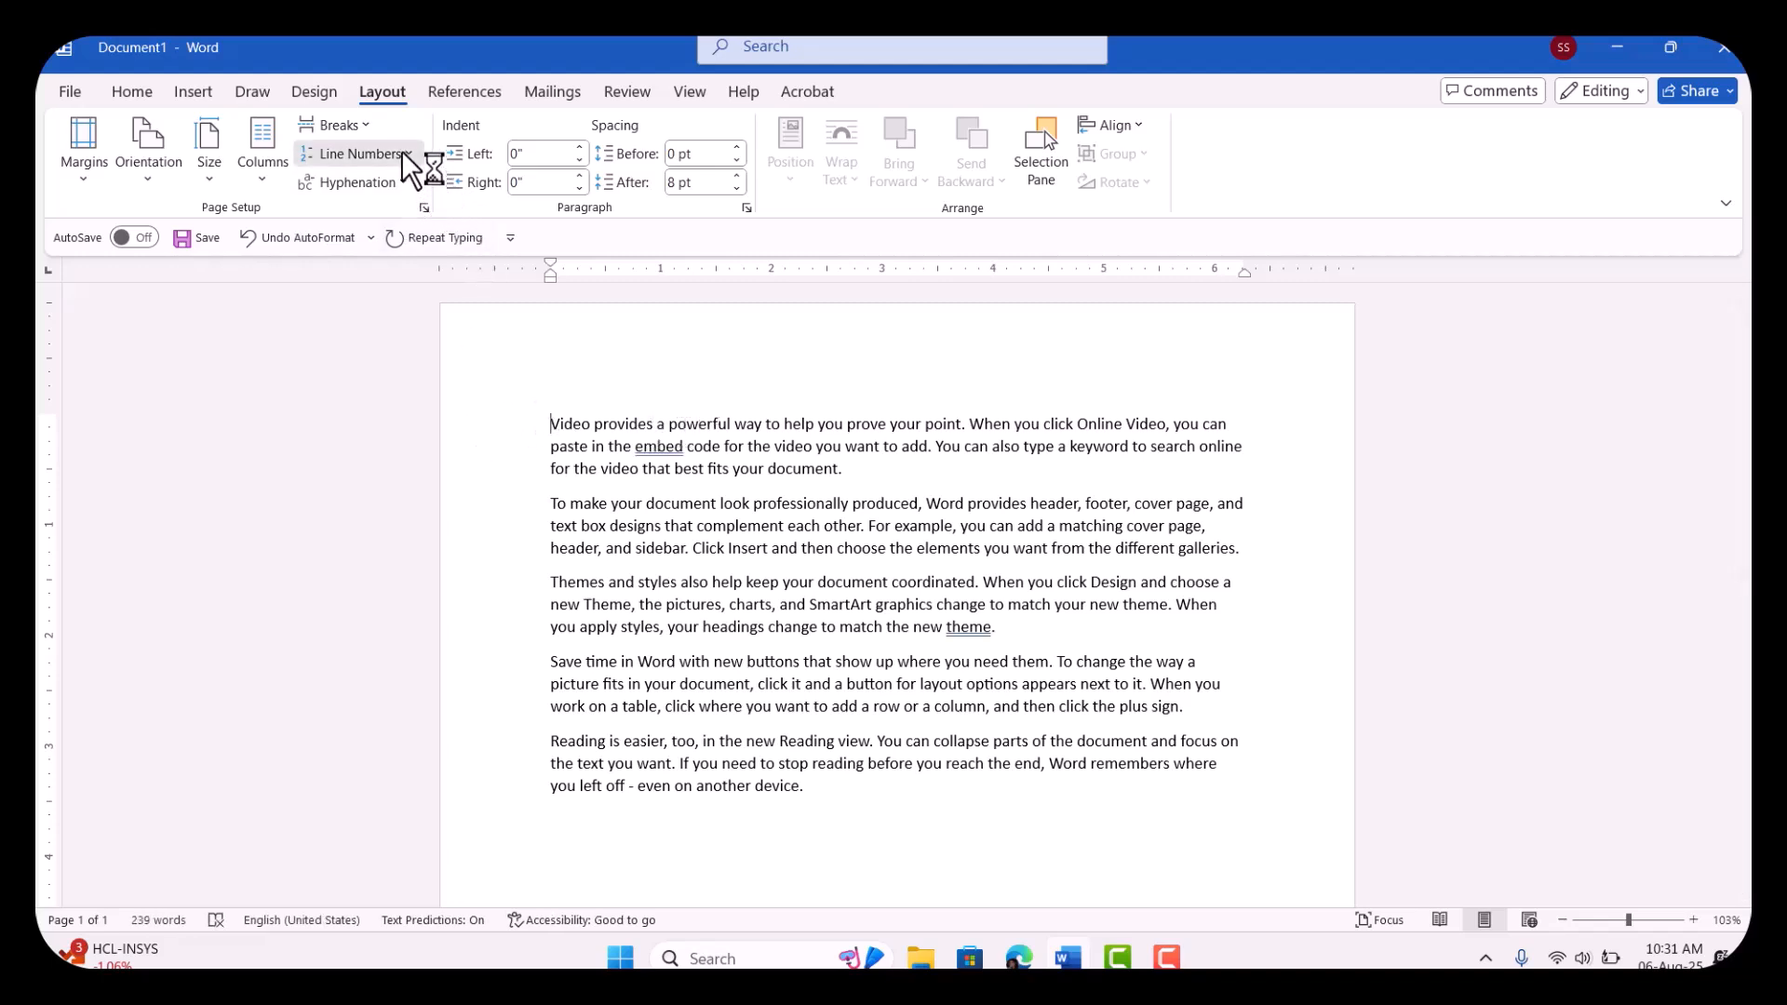
{"action": "left_click", "coordinate": [382, 224]}
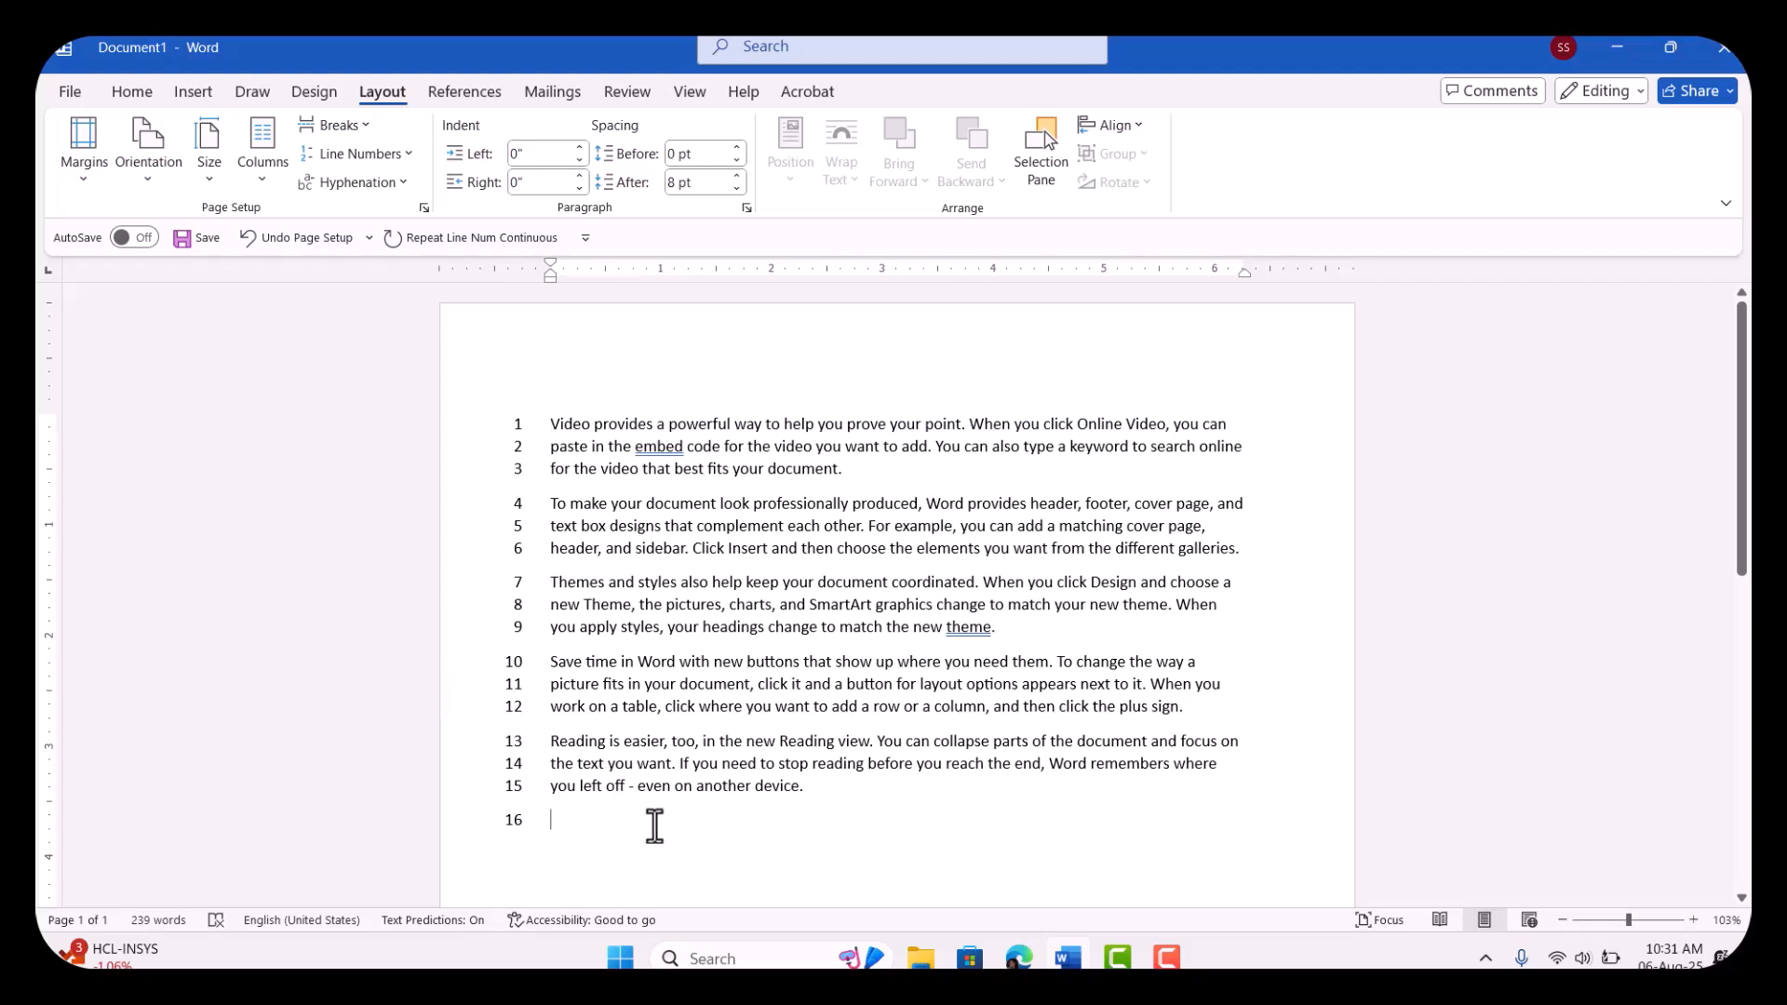
{"action": "key", "text": "ctrl+Return"}
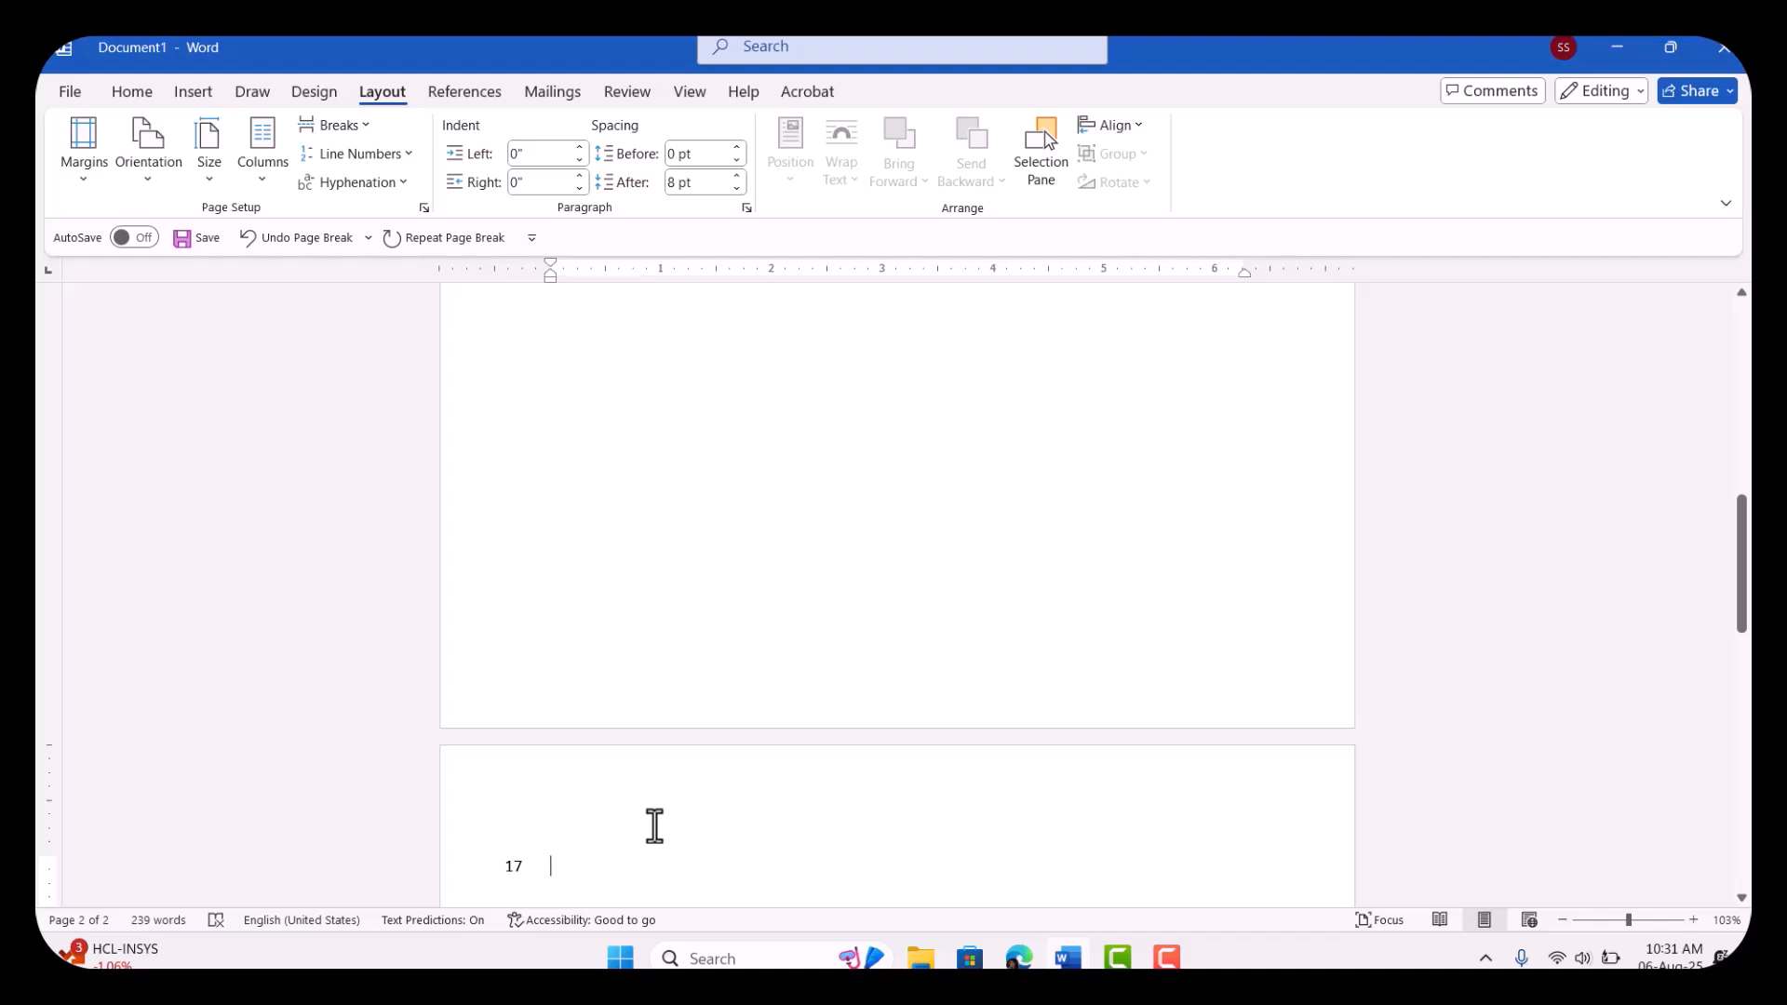
Step: Generate sample paragraphs on the second page with =rand() and check the line numbers across both pages
{"action": "type", "text": "=ra"}
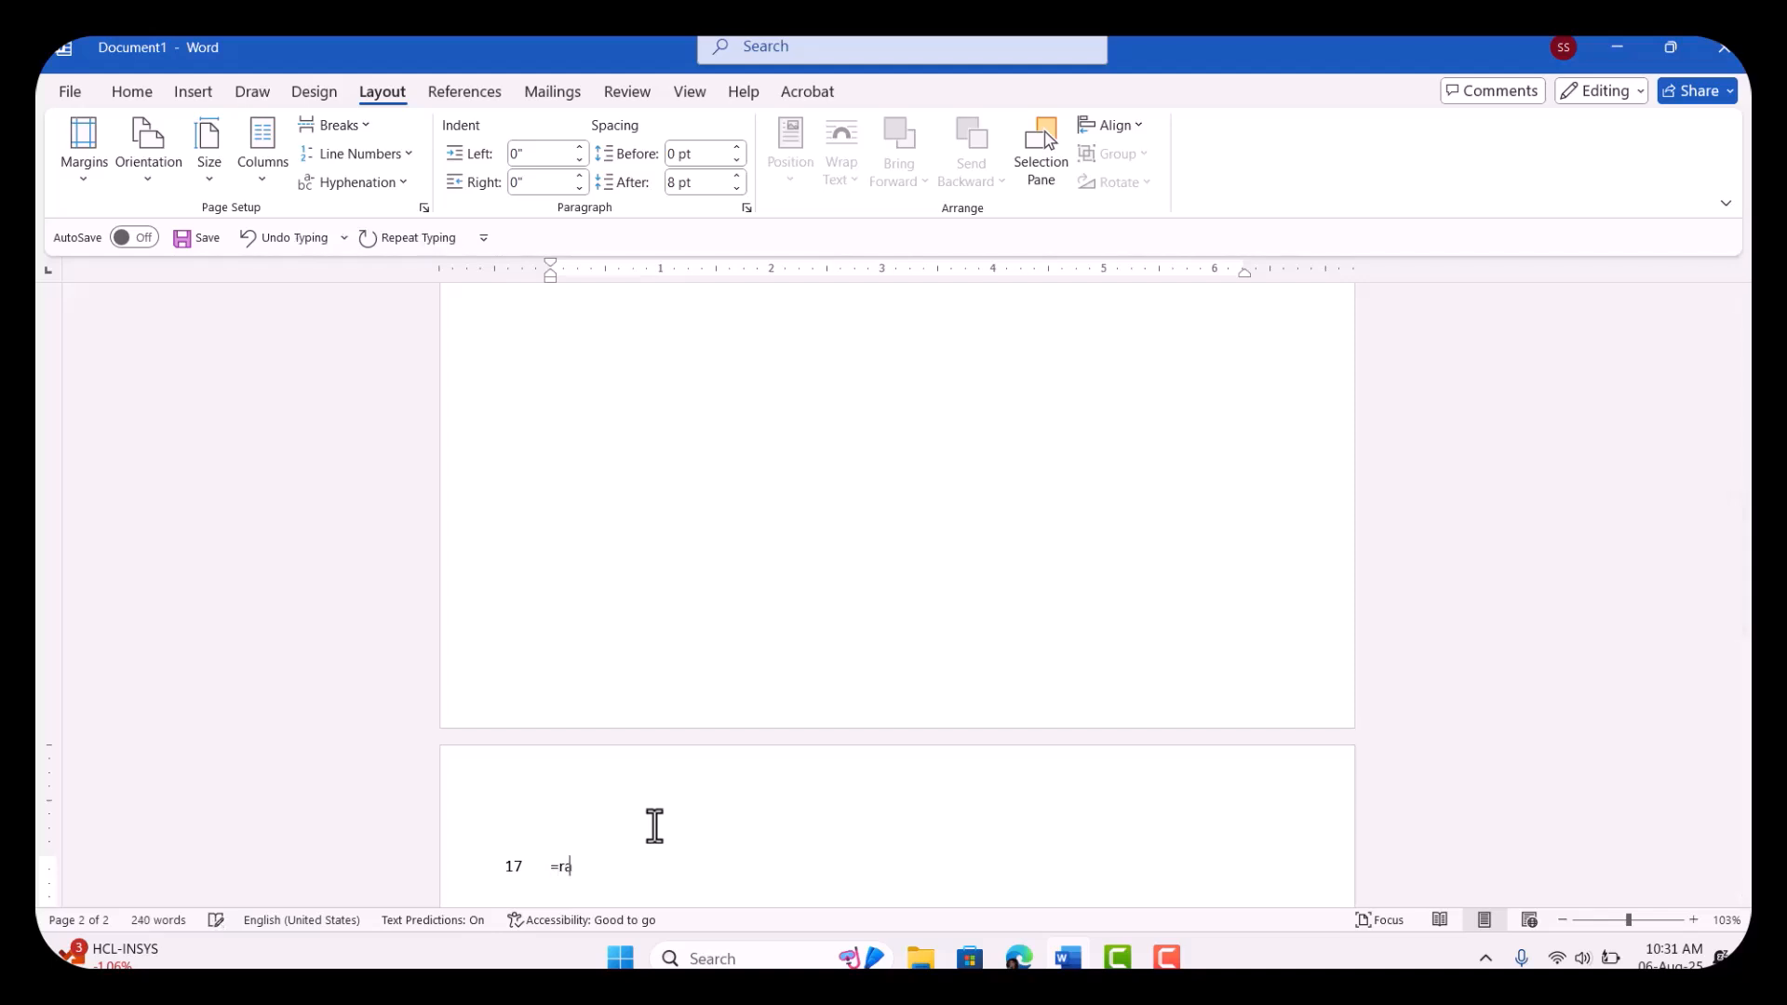
{"action": "type", "text": "nd()"}
{"action": "key", "text": "Return"}
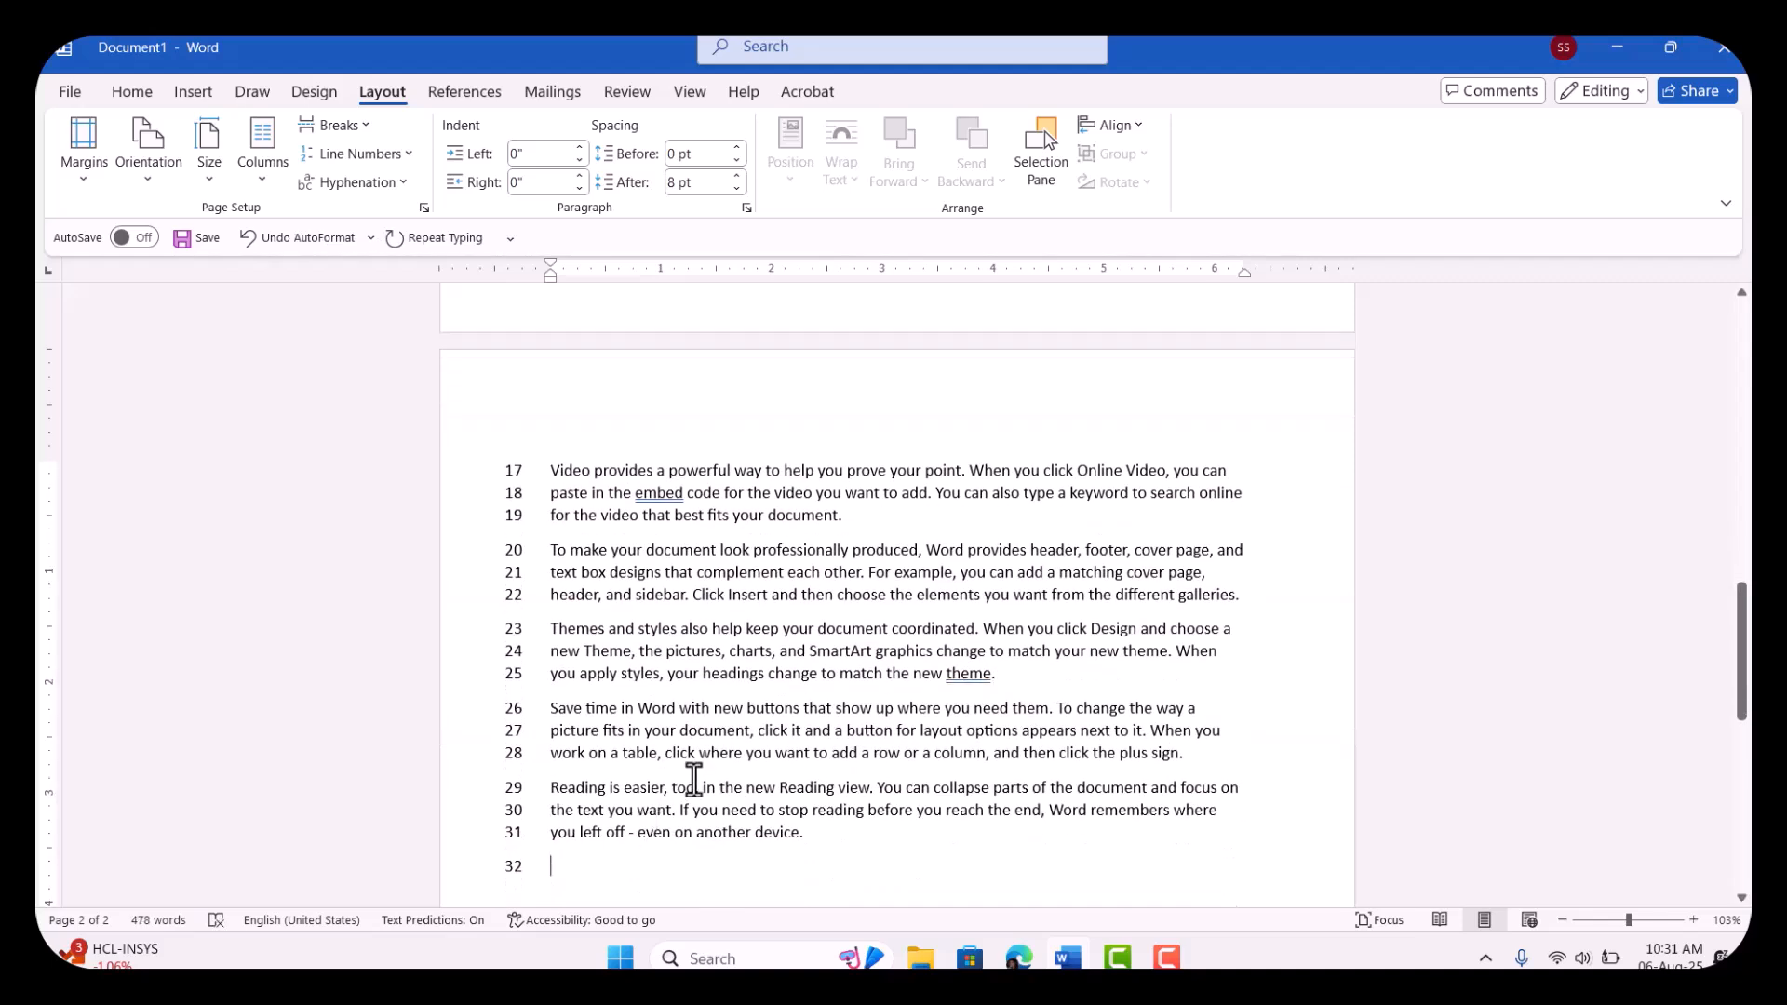
{"action": "scroll", "coordinate": [691, 778], "scroll_direction": "up", "scroll_amount": 10}
{"action": "scroll", "coordinate": [695, 778], "scroll_direction": "down", "scroll_amount": 3}
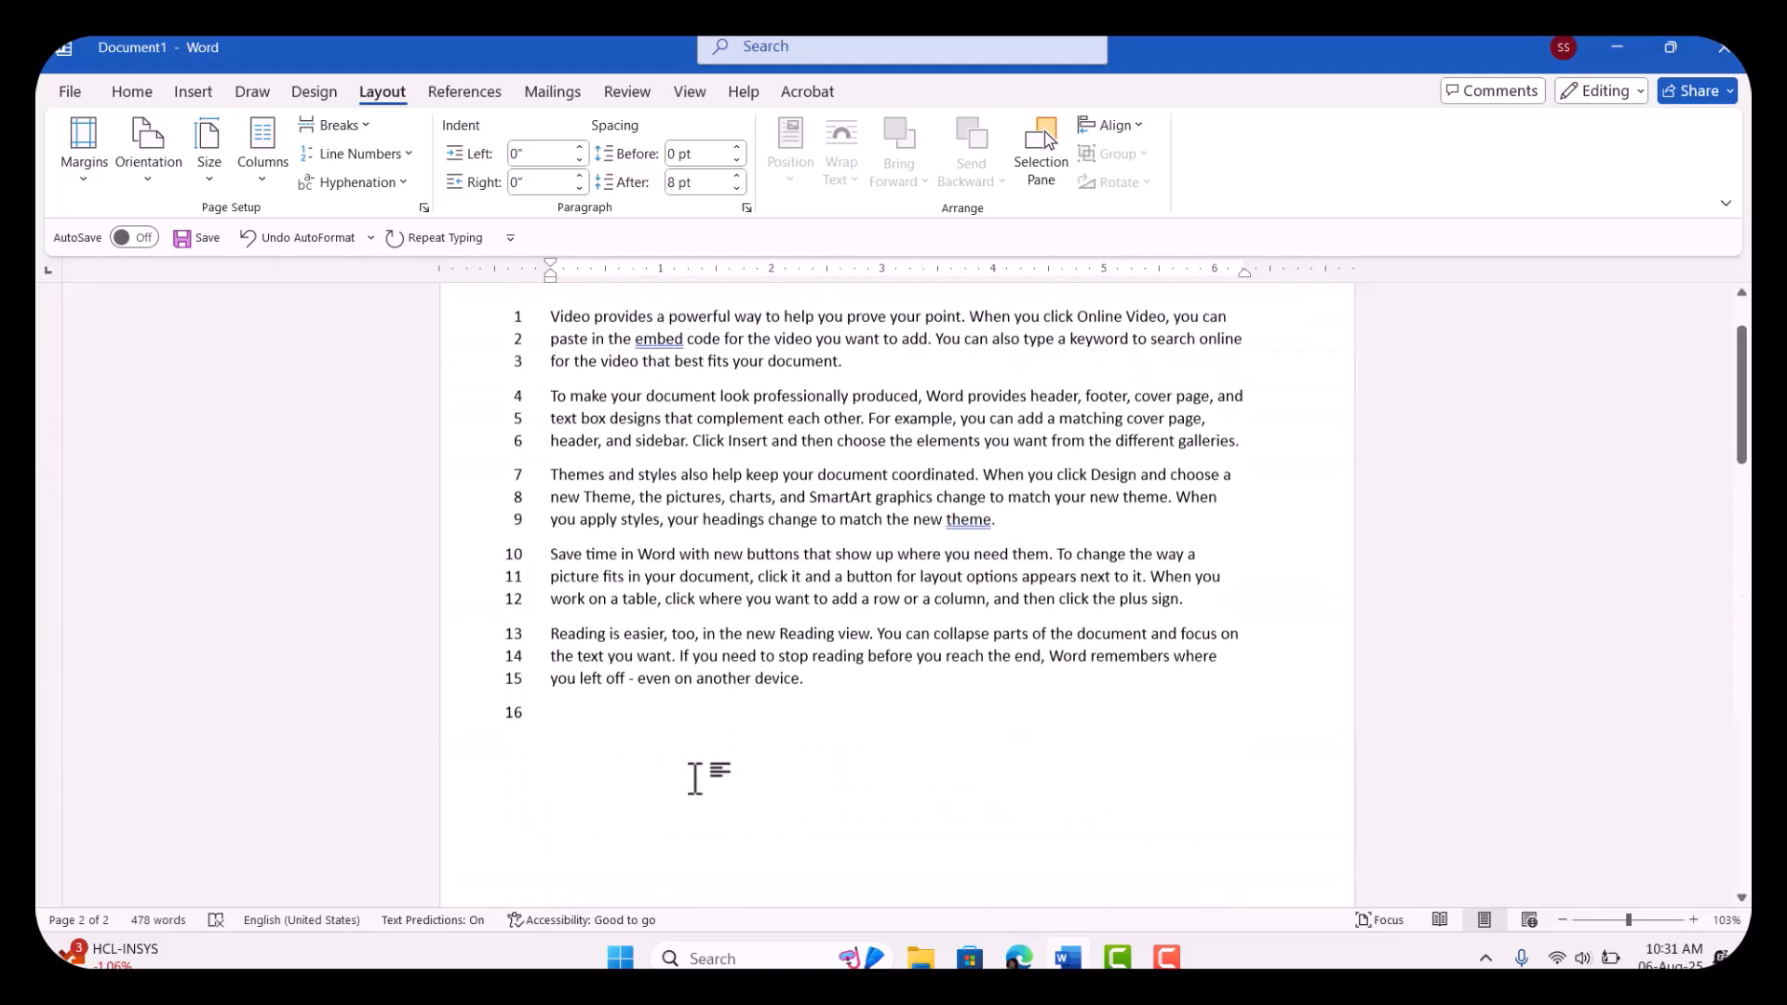
{"action": "scroll", "coordinate": [694, 778], "scroll_direction": "up", "scroll_amount": 3}
{"action": "scroll", "coordinate": [694, 778], "scroll_direction": "down", "scroll_amount": 10}
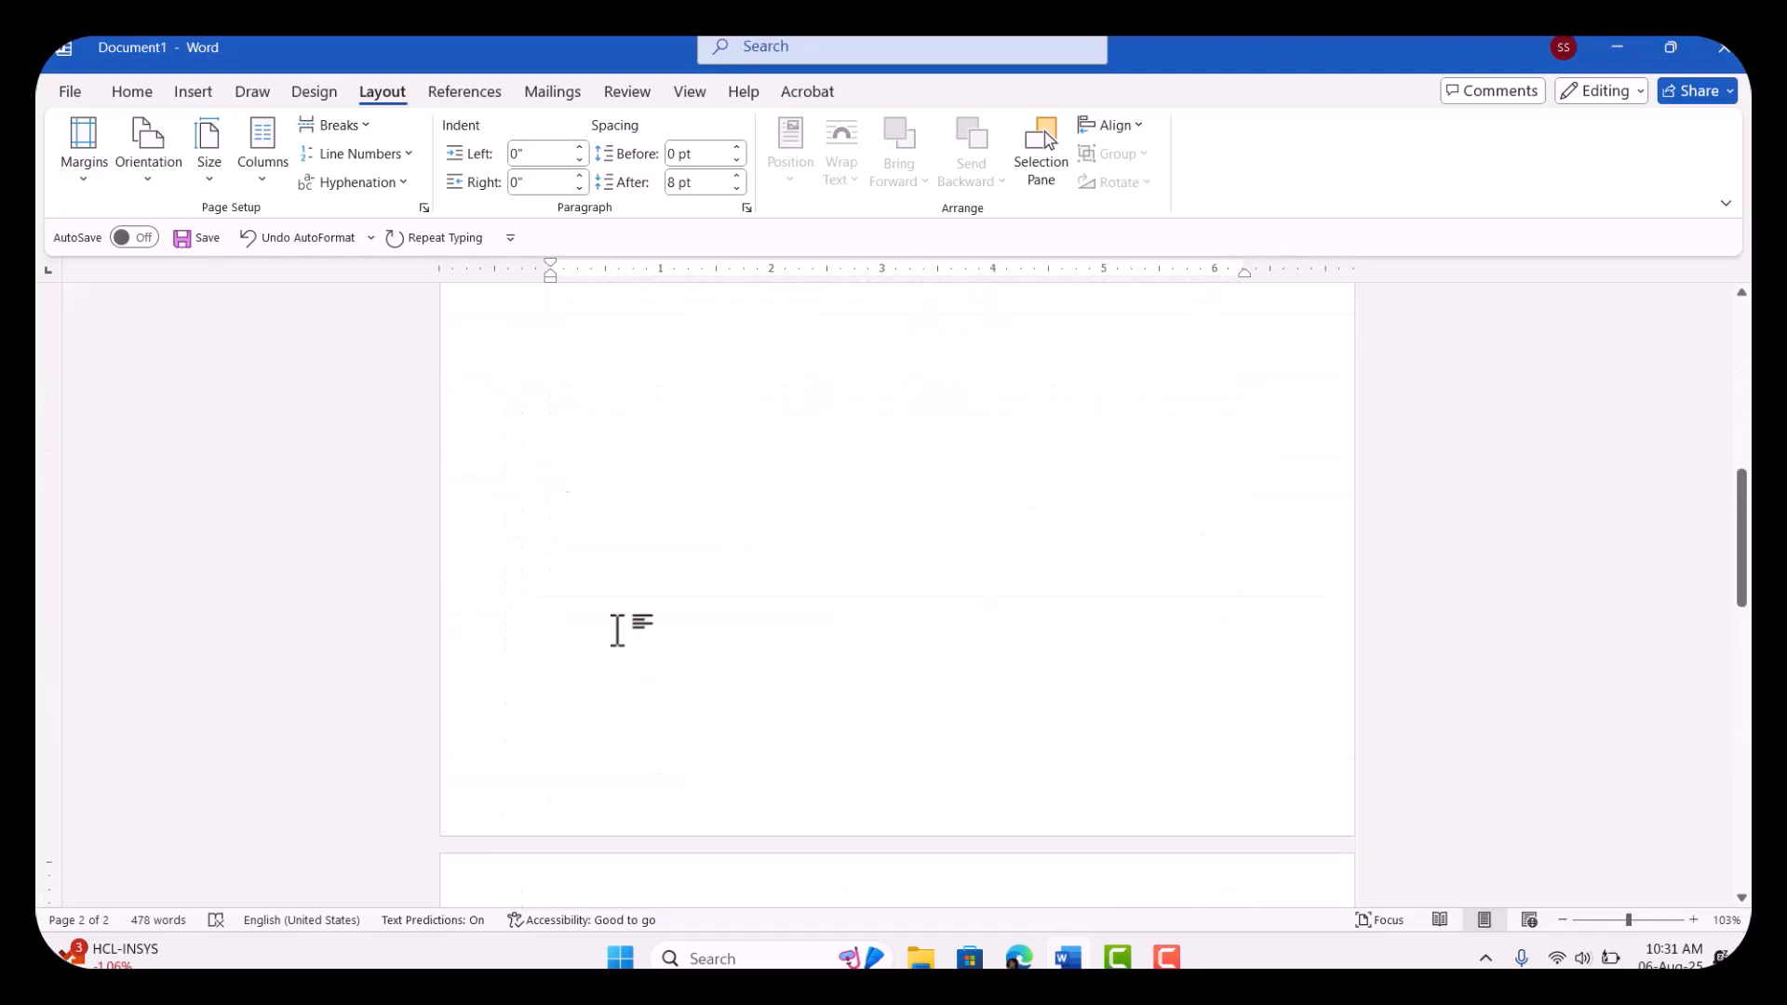
Step: Set line numbering to None, reapply Continuous numbering, and compare the line numbers on both pages
{"action": "left_click", "coordinate": [405, 154]}
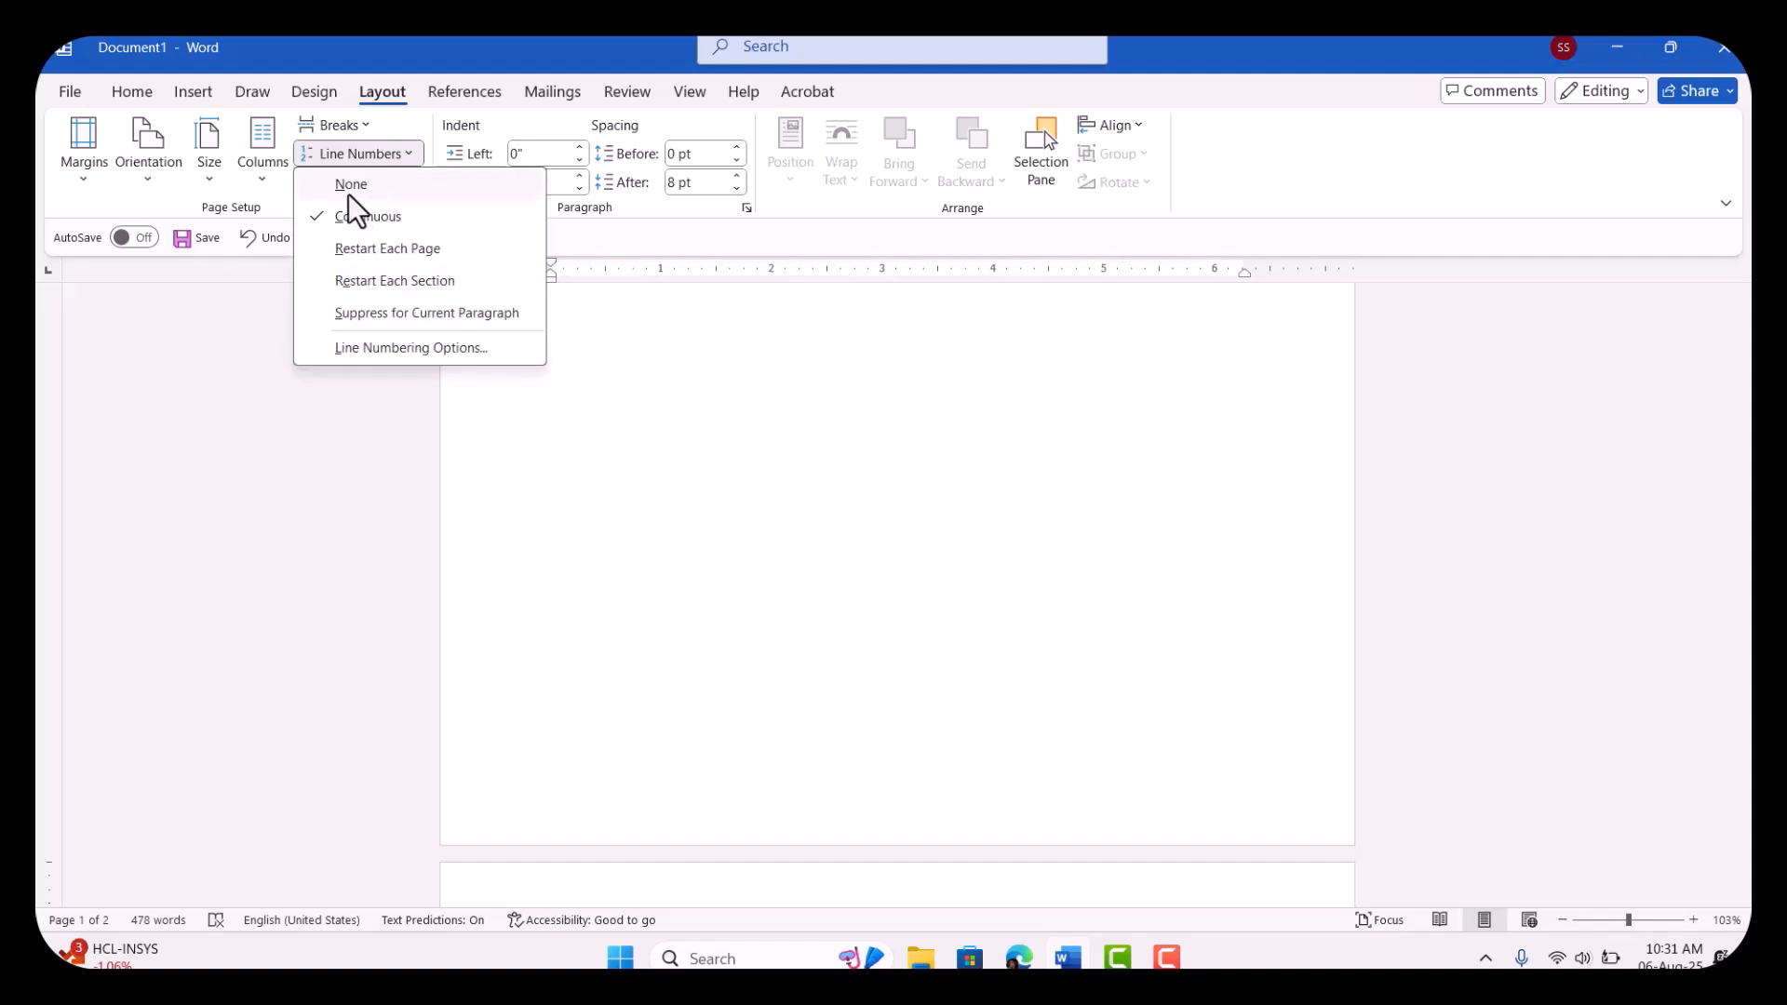
{"action": "left_click", "coordinate": [352, 185]}
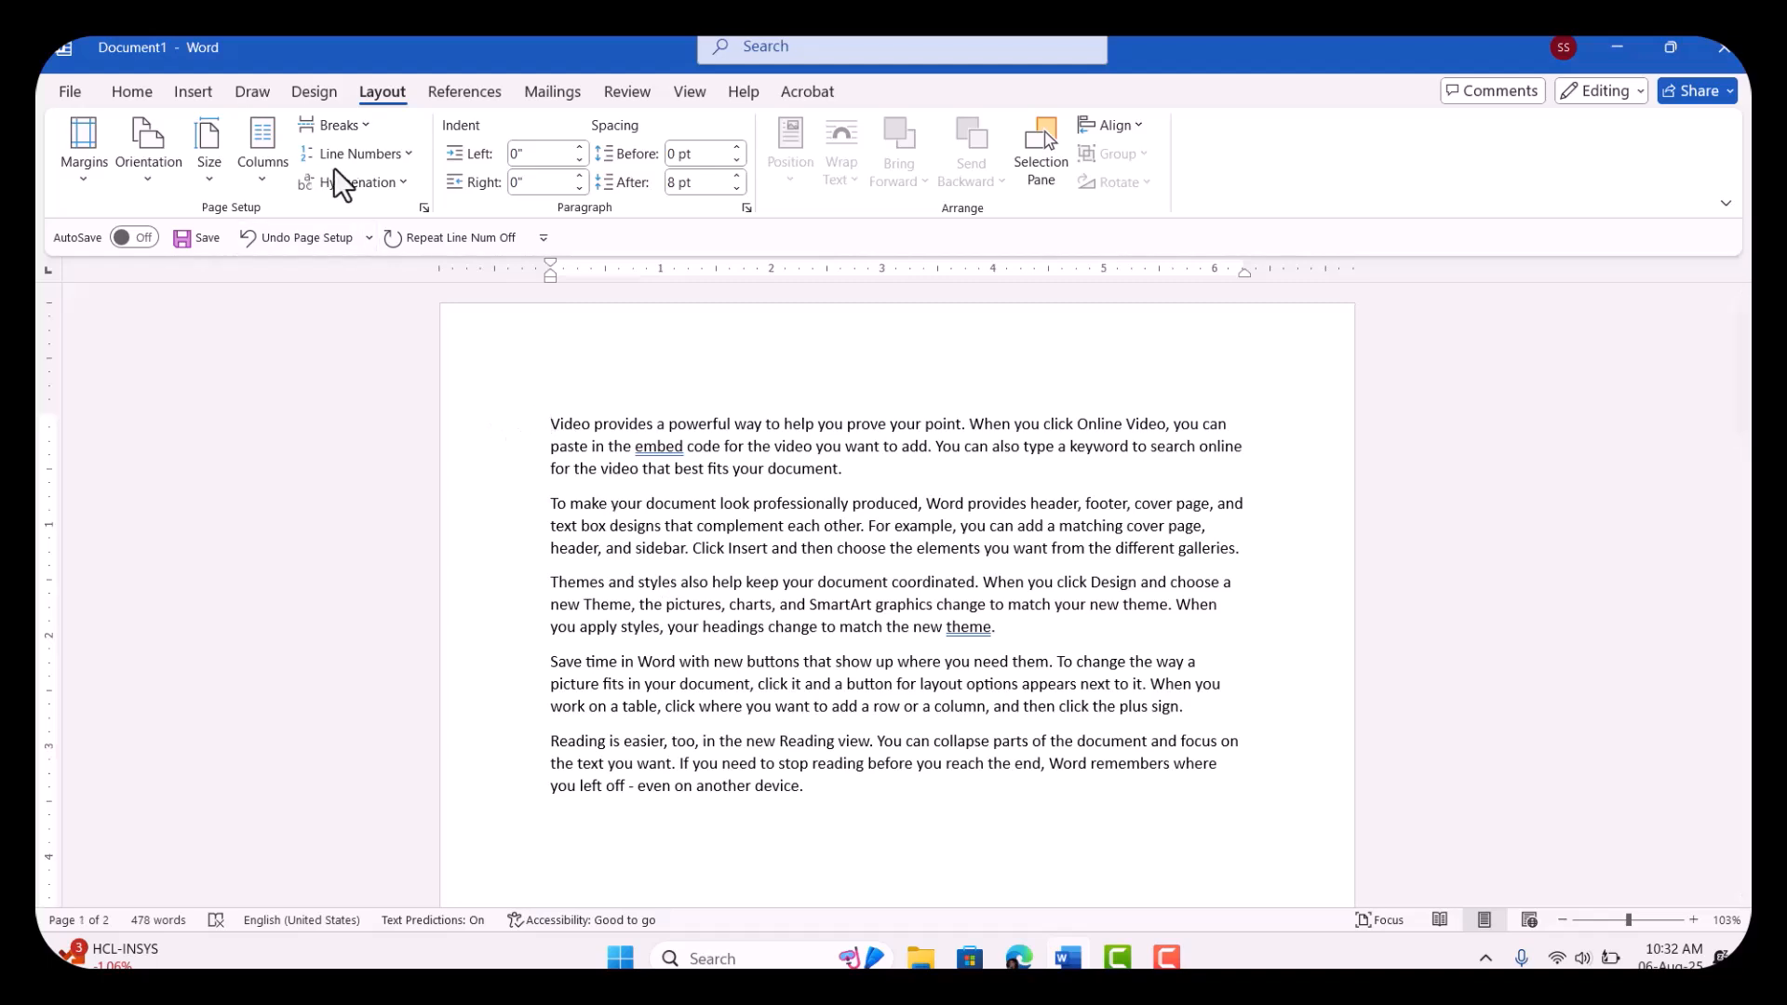
{"action": "left_click", "coordinate": [365, 156]}
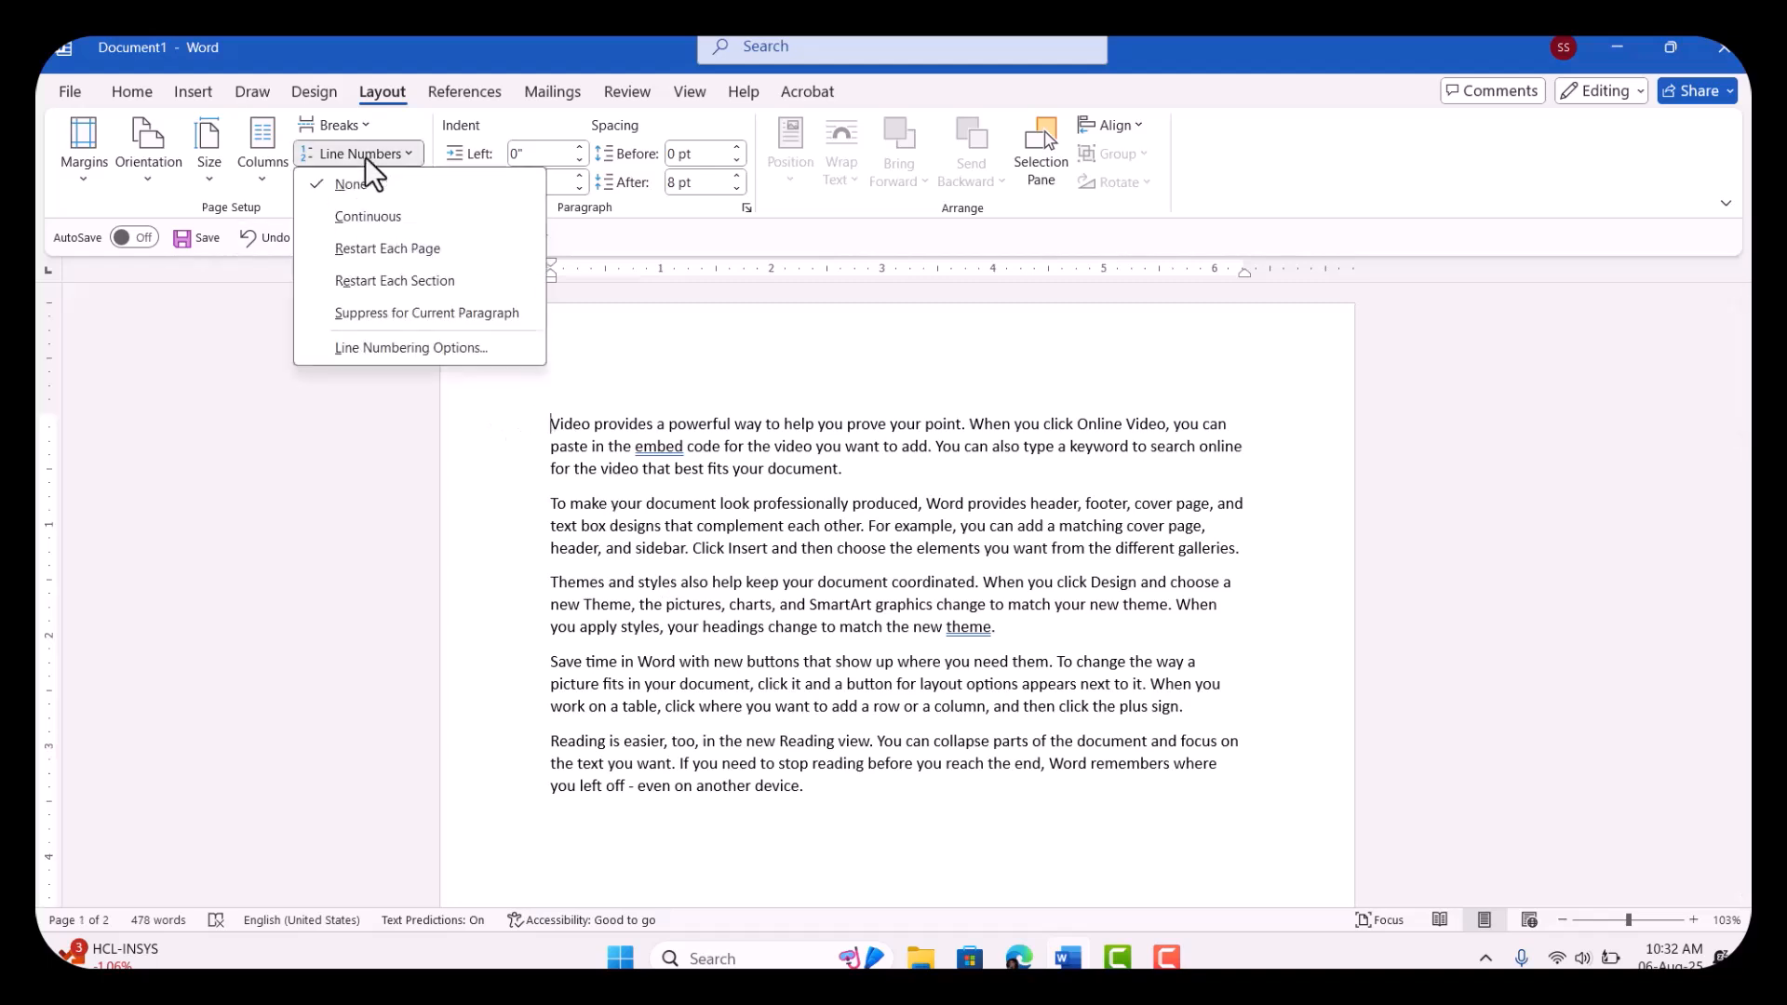
{"action": "left_click", "coordinate": [372, 218]}
{"action": "scroll", "coordinate": [787, 592], "scroll_direction": "down", "scroll_amount": 12}
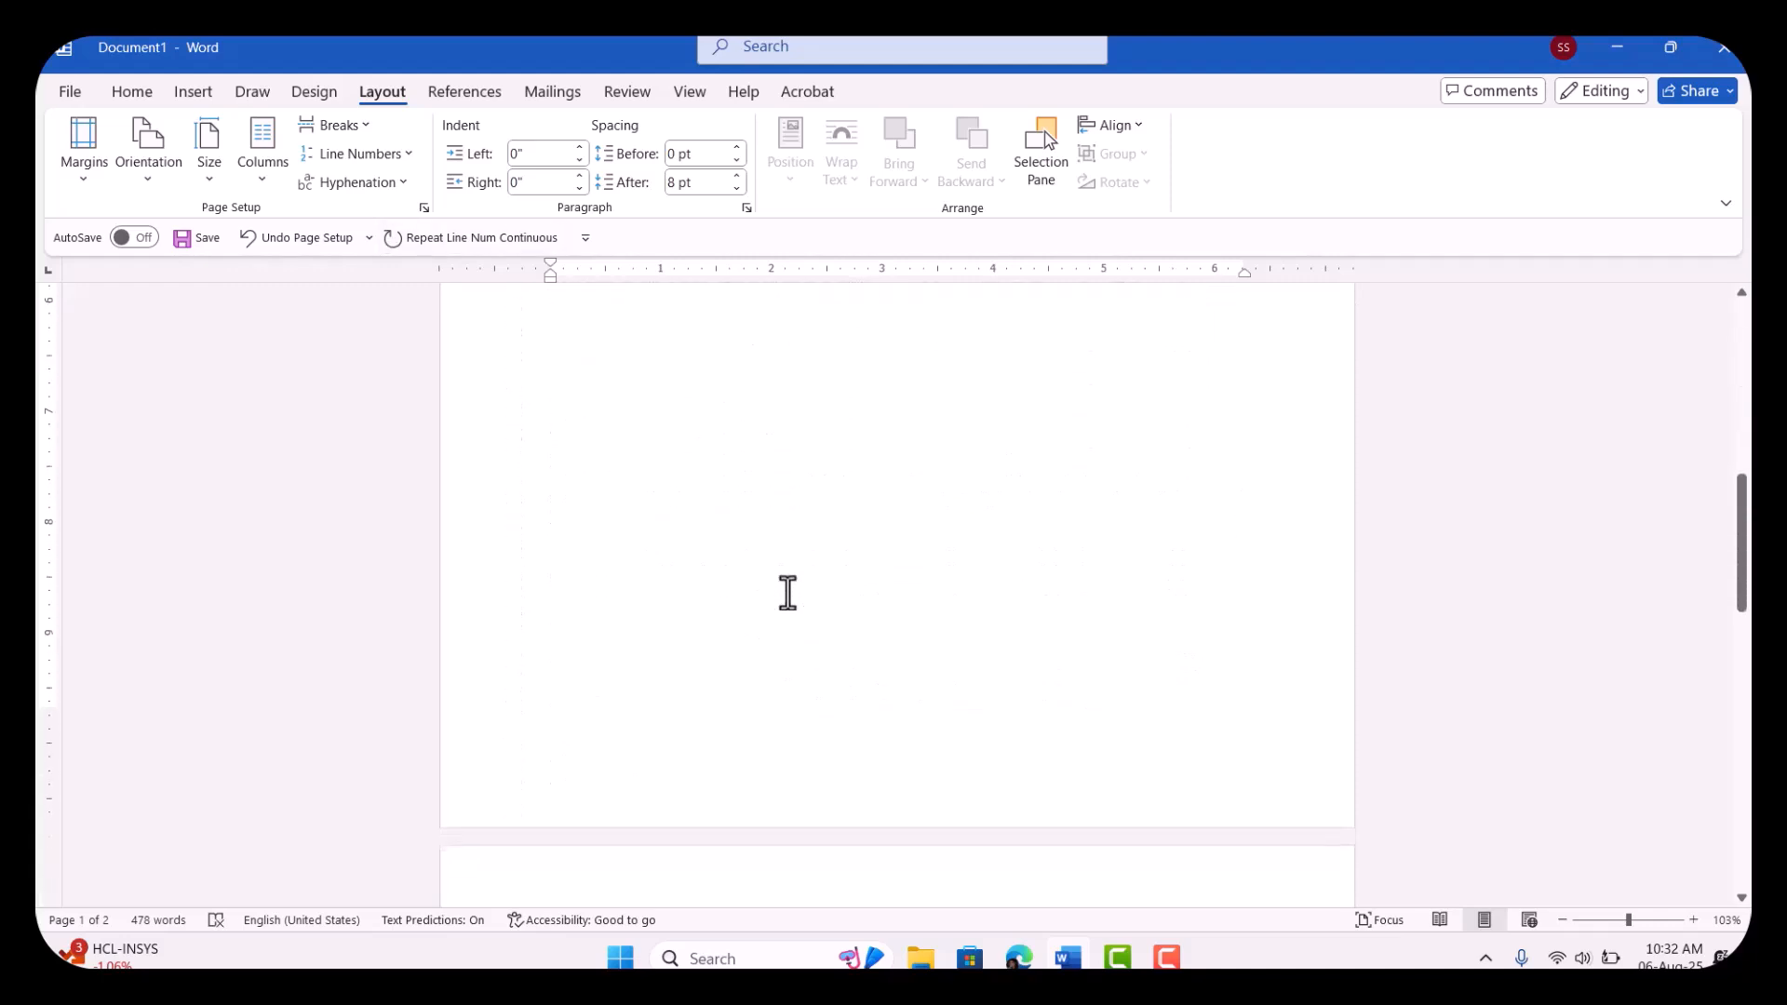
{"action": "scroll", "coordinate": [787, 593], "scroll_direction": "up", "scroll_amount": 12}
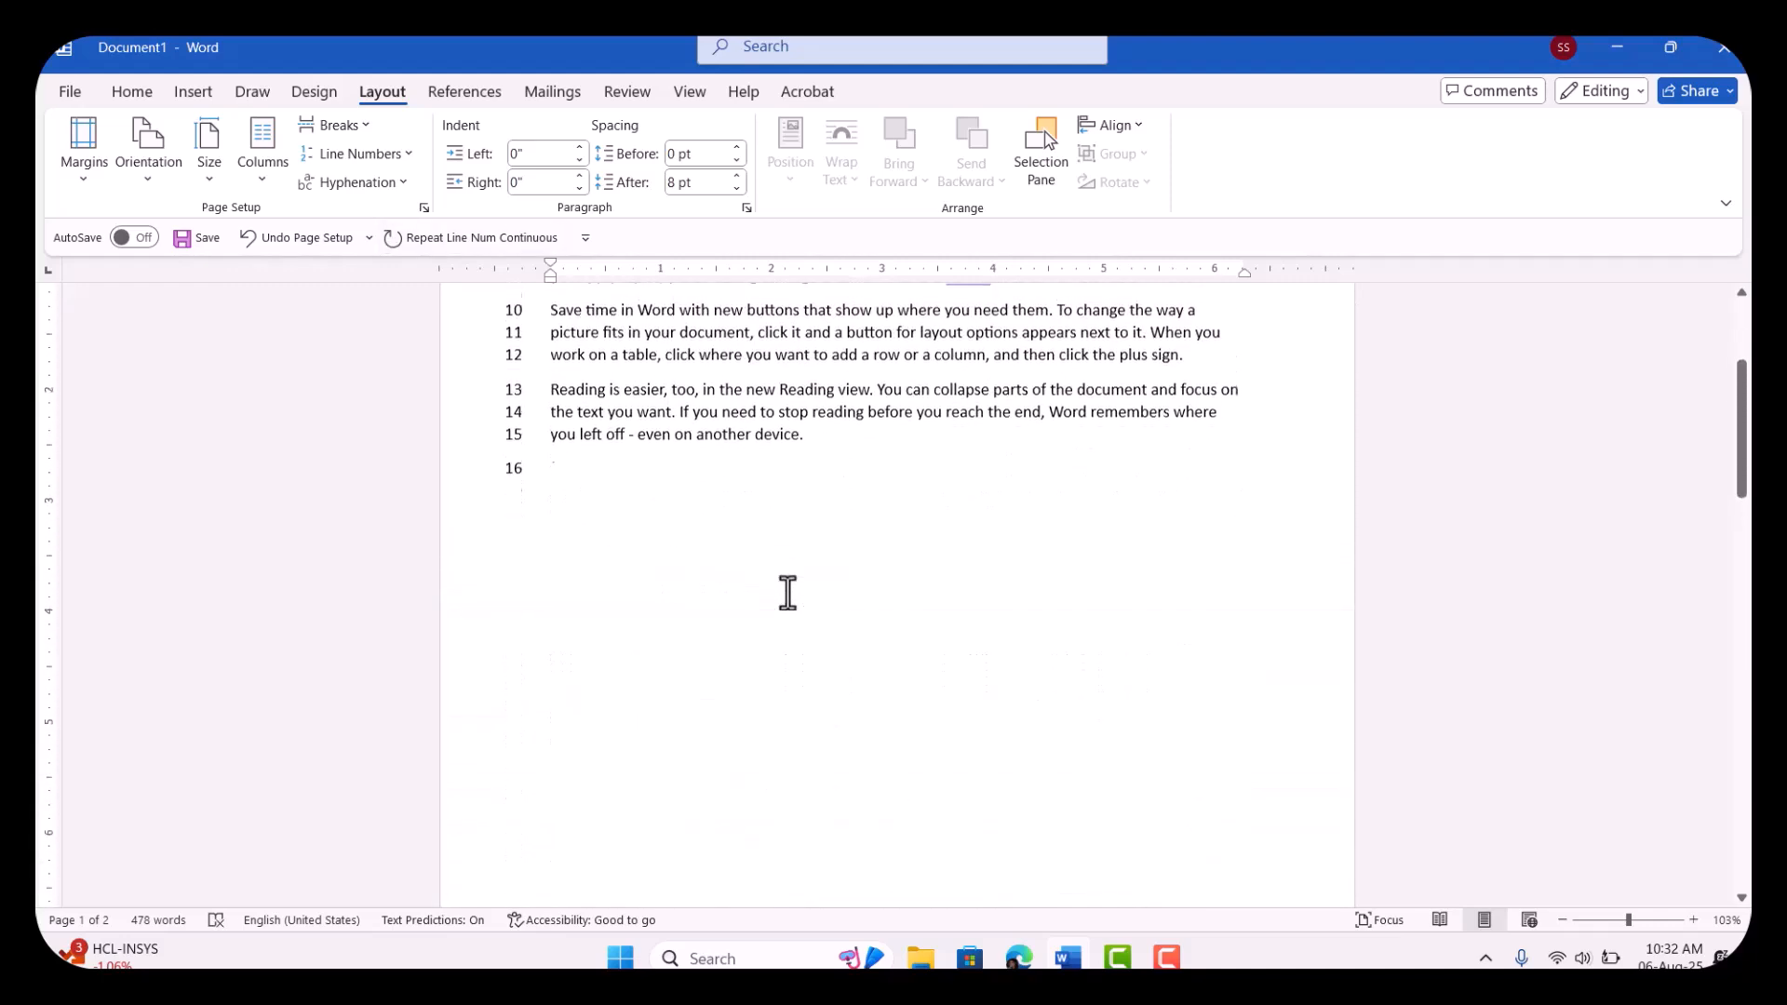
{"action": "scroll", "coordinate": [787, 593], "scroll_direction": "down", "scroll_amount": 12}
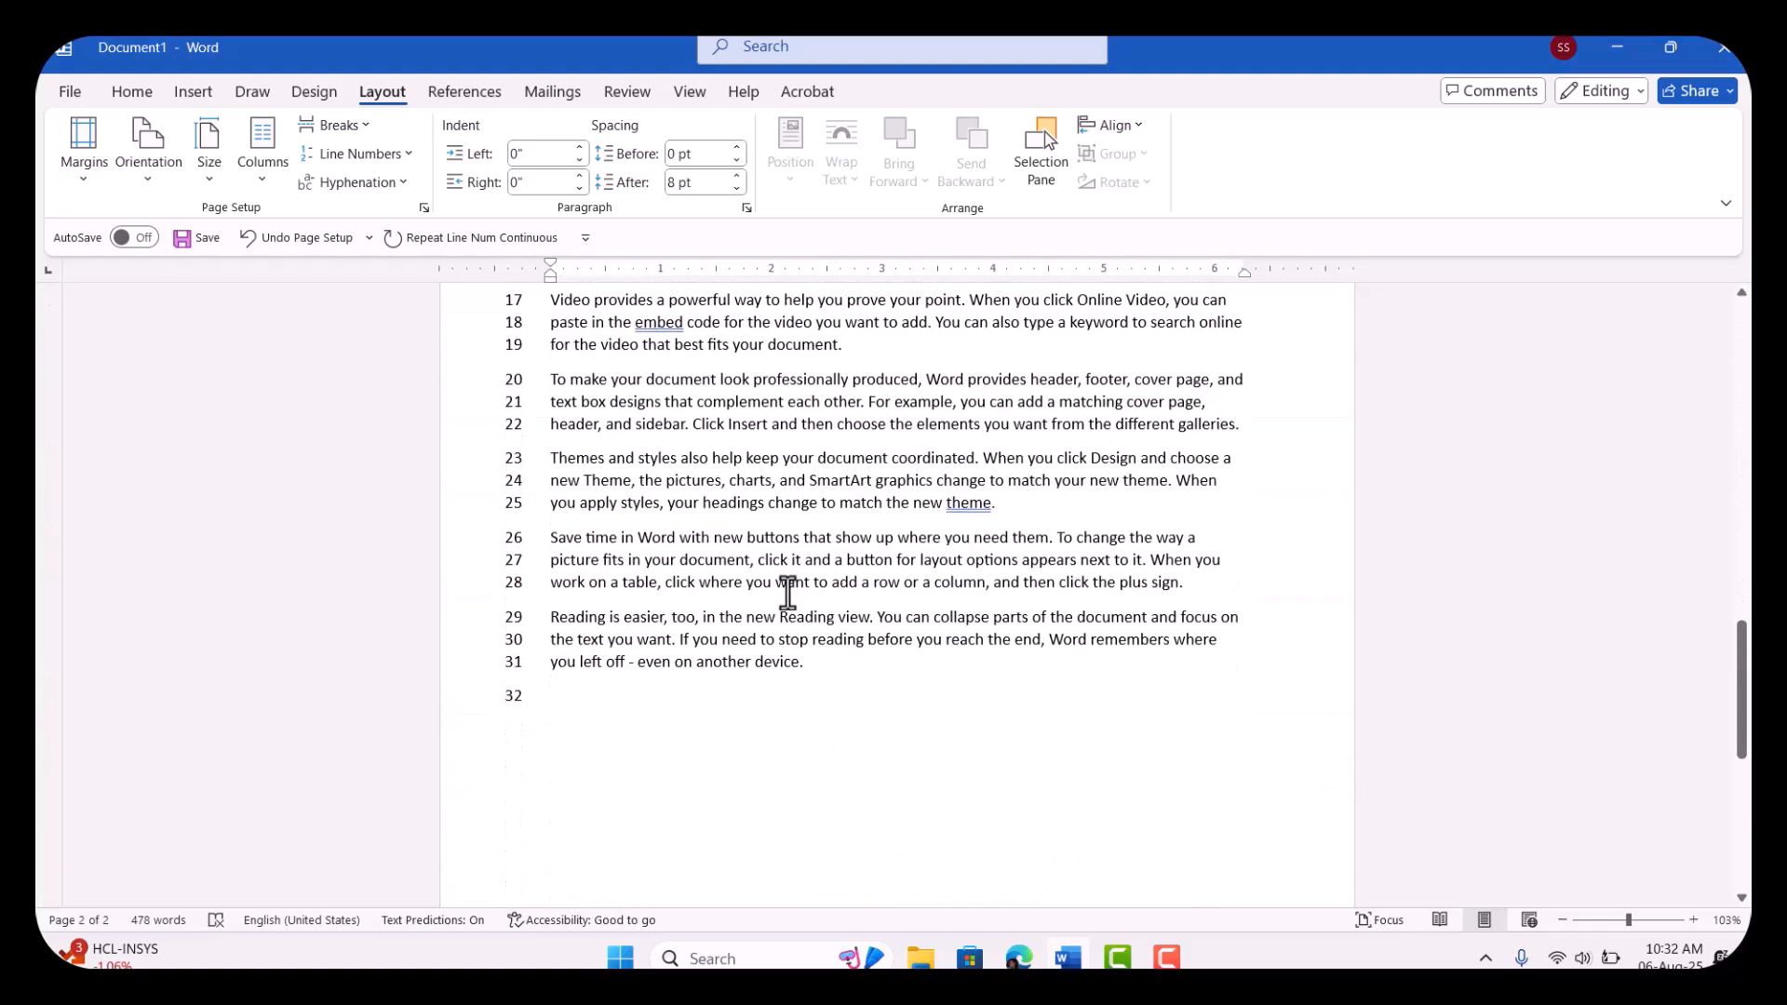
{"action": "scroll", "coordinate": [787, 593], "scroll_direction": "up", "scroll_amount": 7}
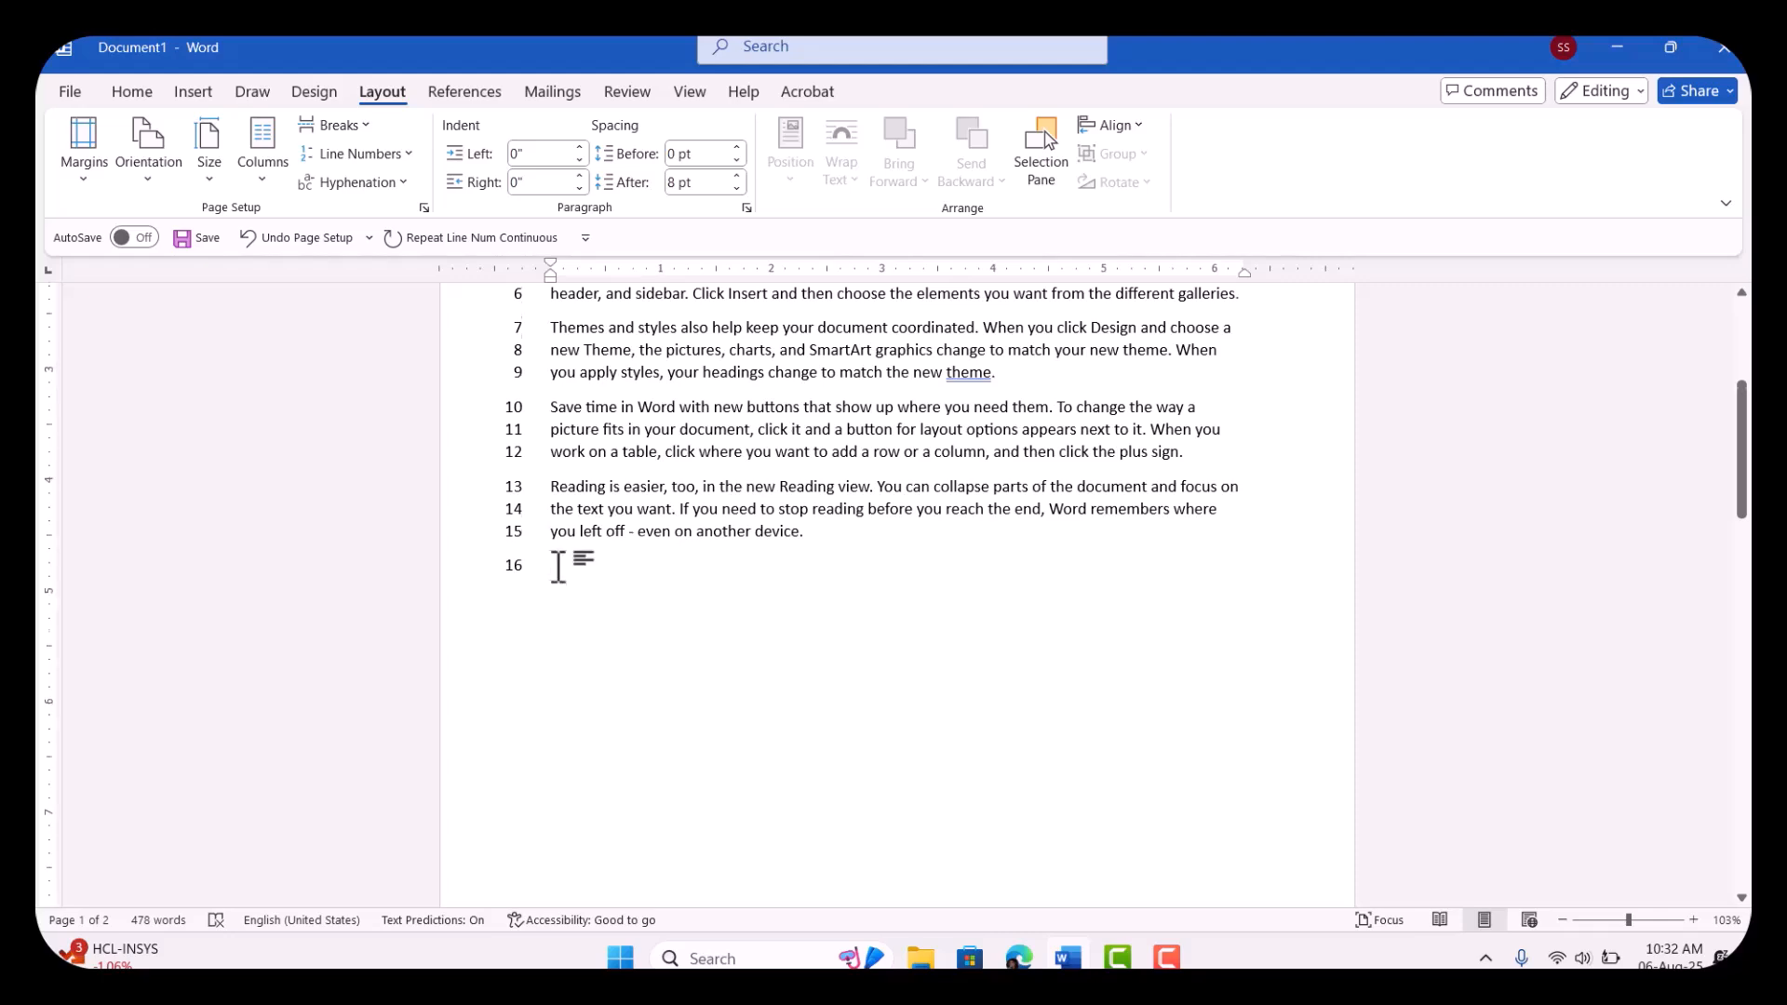
Step: Delete the empty numbered lines below the last paragraph on the second page and on the first page
{"action": "scroll", "coordinate": [557, 566], "scroll_direction": "down", "scroll_amount": 7}
{"action": "scroll", "coordinate": [557, 567], "scroll_direction": "down", "scroll_amount": 5}
{"action": "scroll", "coordinate": [556, 567], "scroll_direction": "up", "scroll_amount": 5}
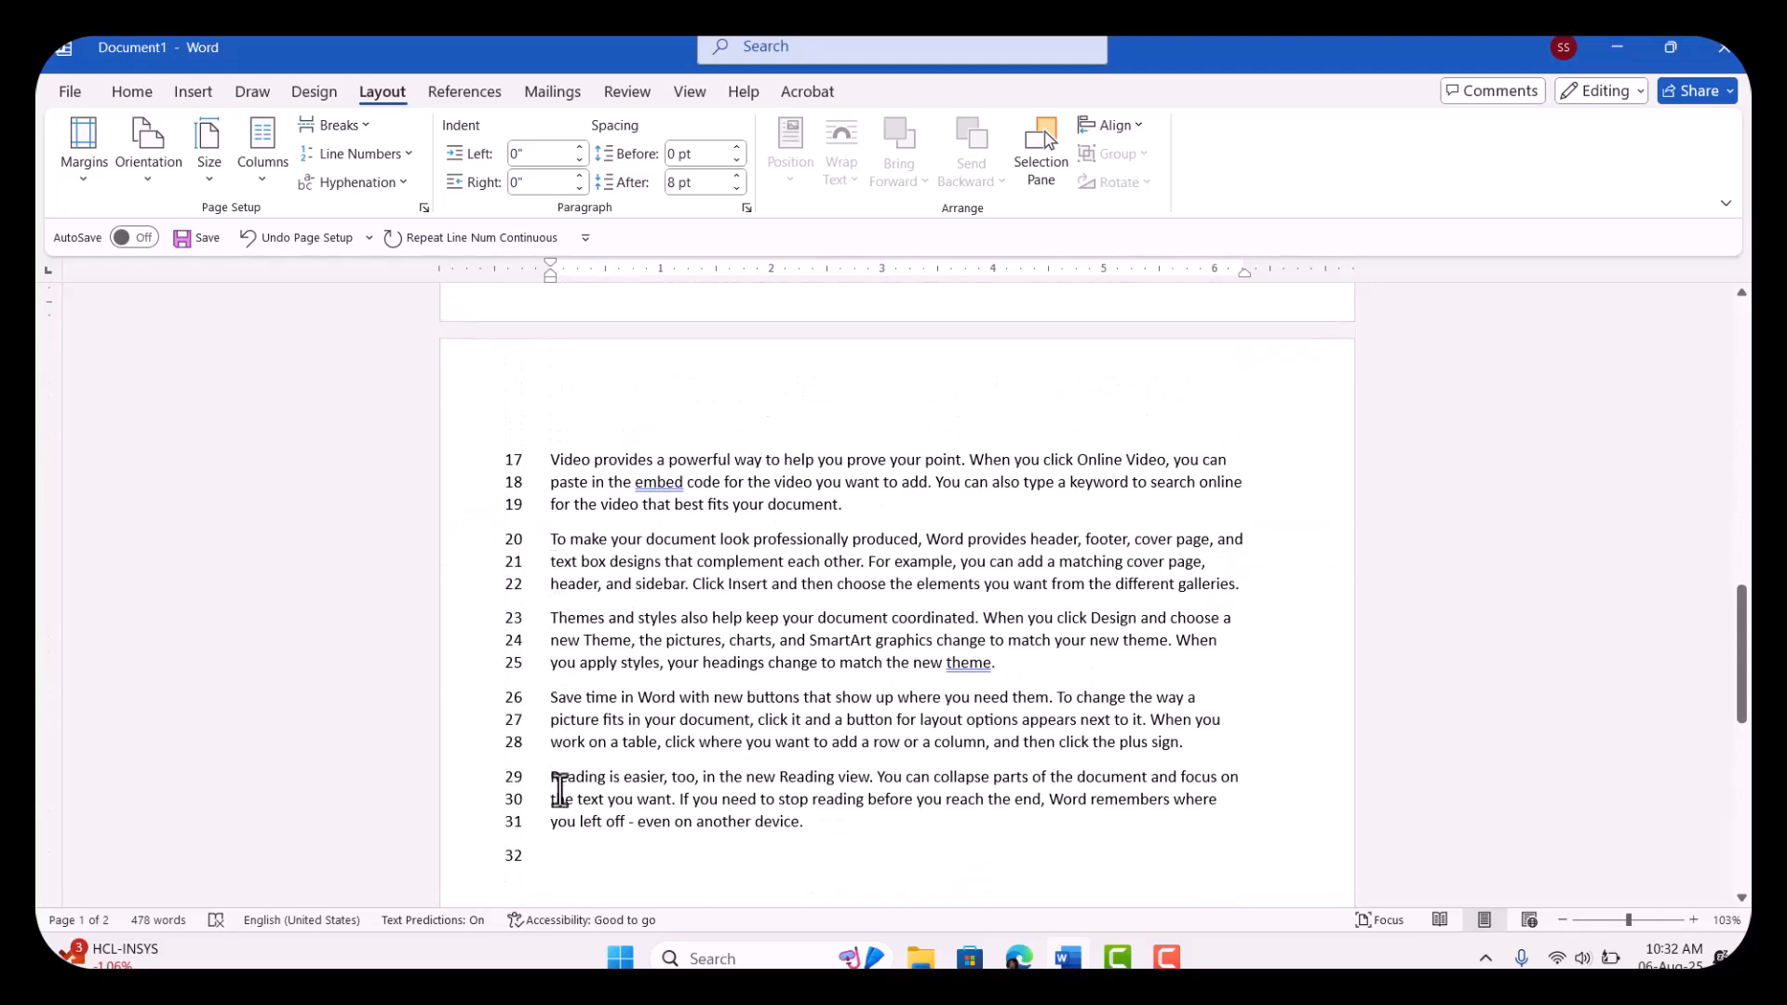
{"action": "key", "text": "BackSpace"}
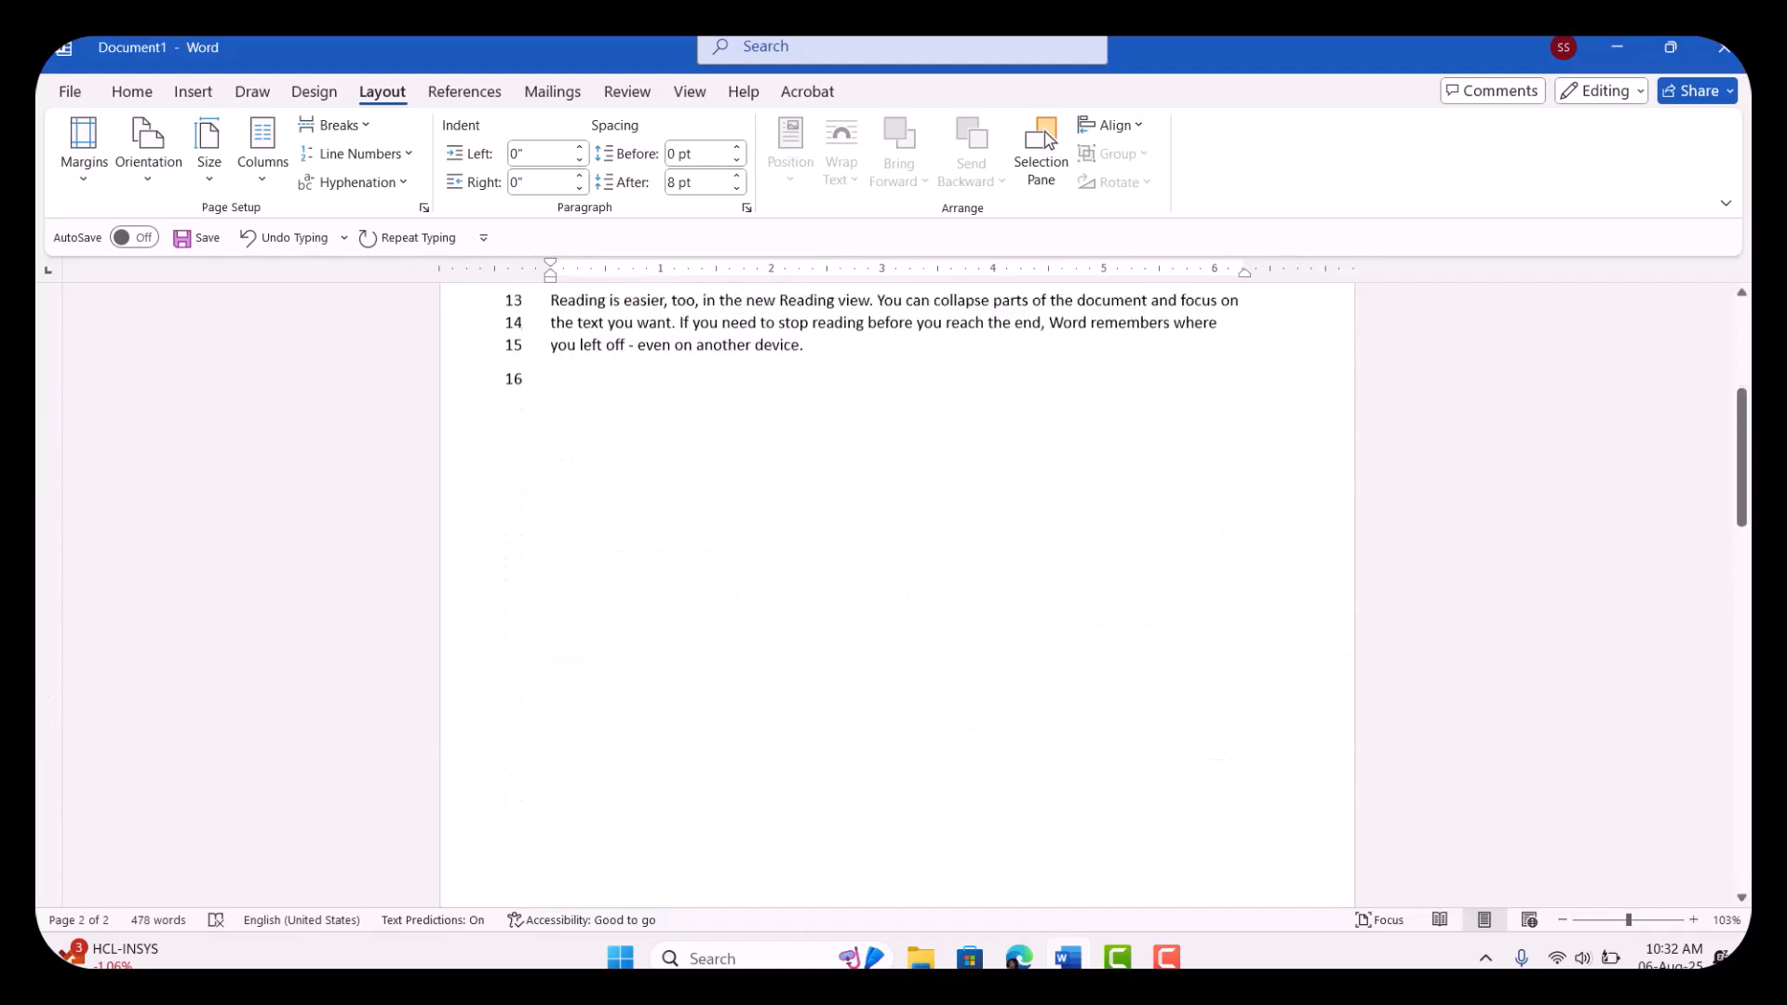
{"action": "scroll", "coordinate": [894, 465], "scroll_direction": "up", "scroll_amount": 2}
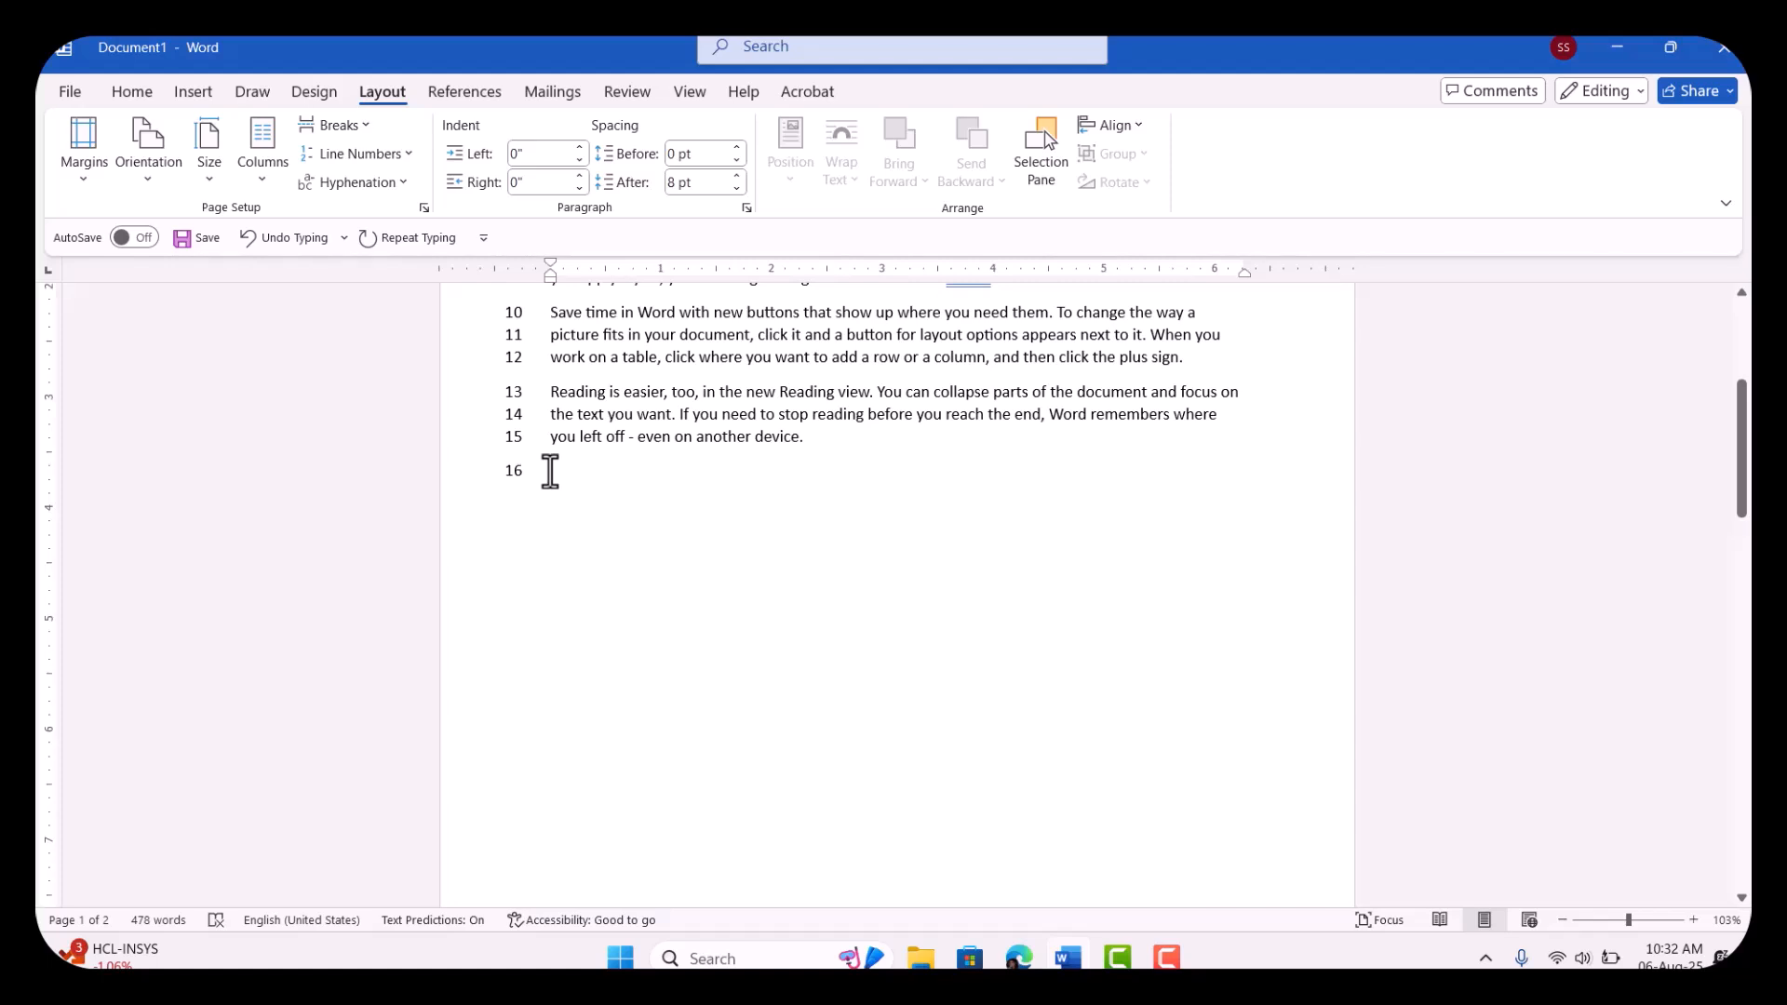
{"action": "key", "text": "BackSpace"}
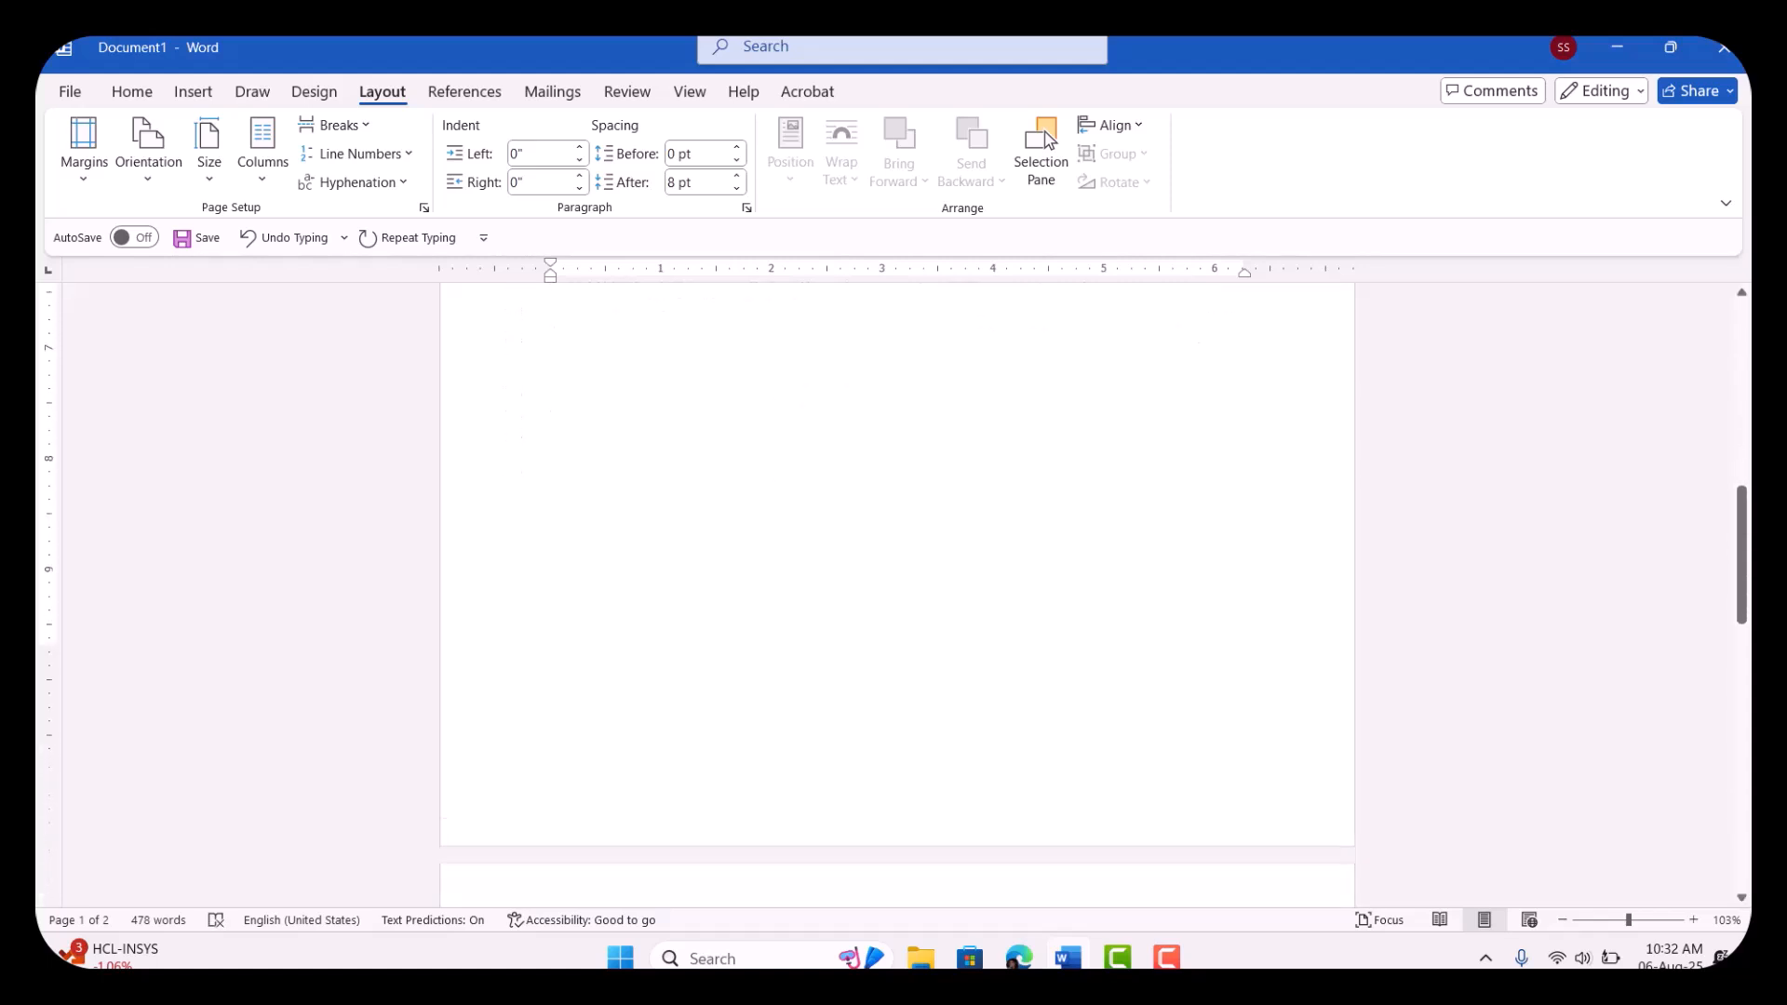
{"action": "scroll", "coordinate": [894, 466], "scroll_direction": "down", "scroll_amount": 2}
{"action": "scroll", "coordinate": [894, 596], "scroll_direction": "up", "scroll_amount": 5}
{"action": "scroll", "coordinate": [893, 596], "scroll_direction": "up", "scroll_amount": 10}
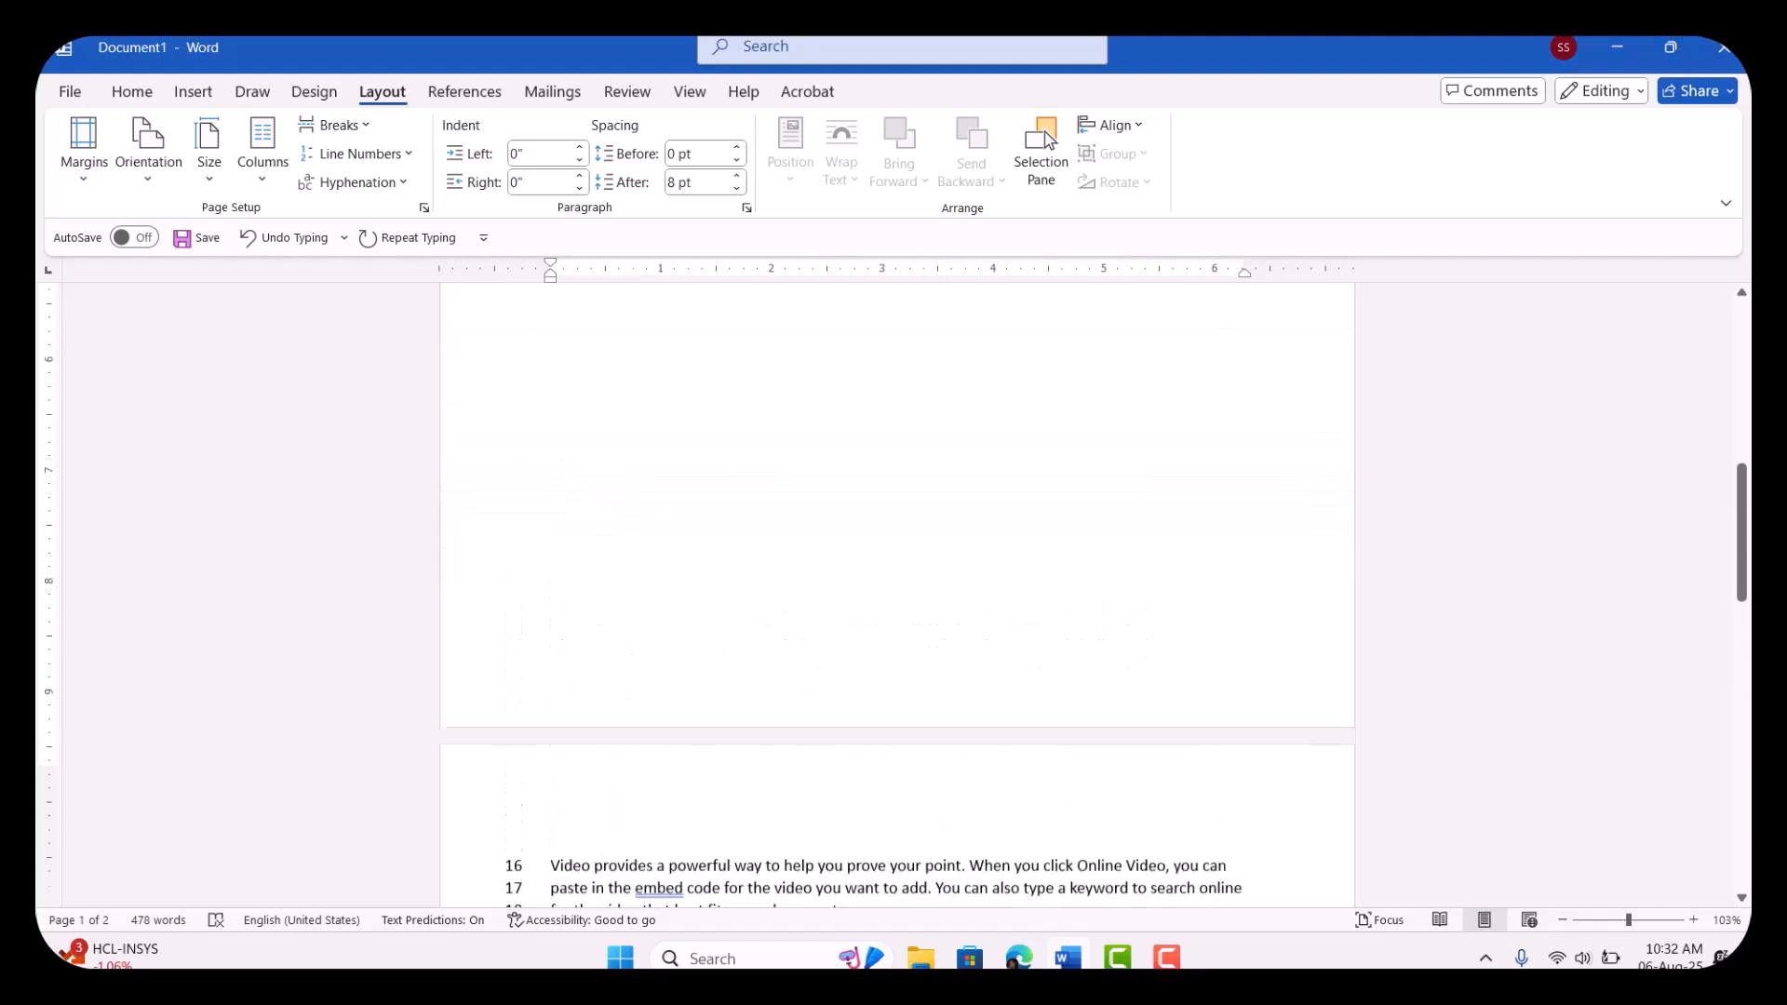
{"action": "scroll", "coordinate": [893, 596], "scroll_direction": "up", "scroll_amount": 1}
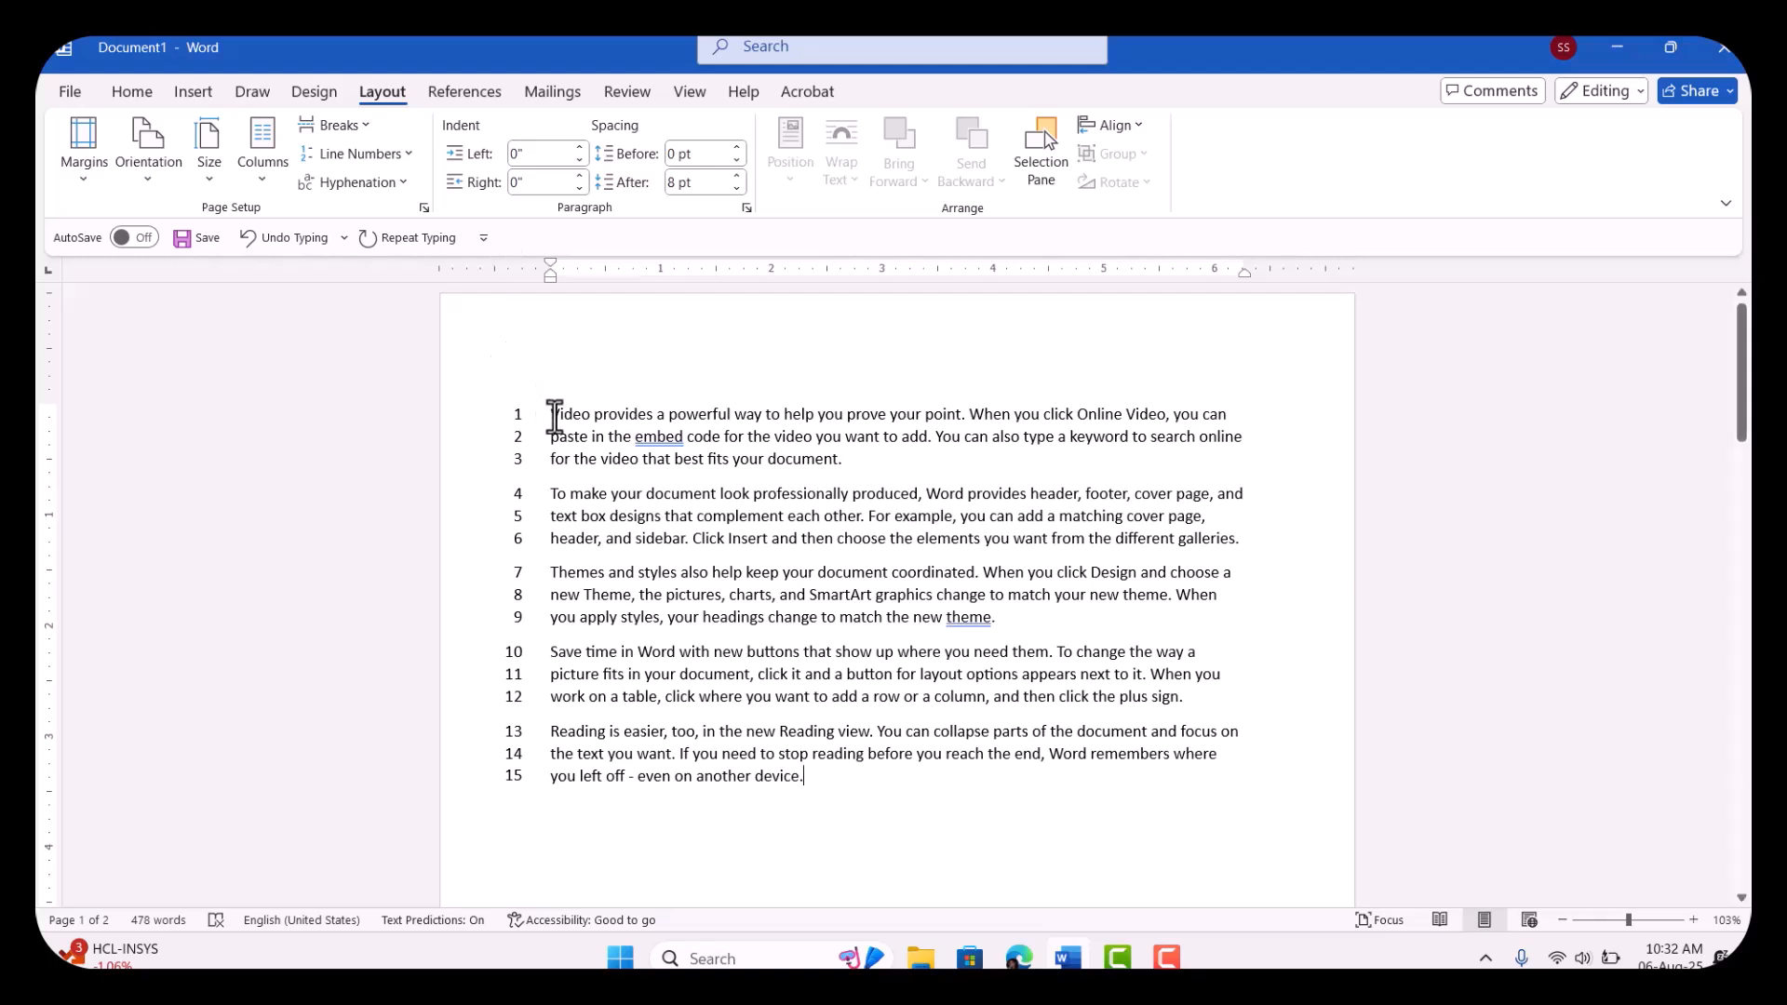
Step: Remove the continuous line numbers, apply Restart Each Page numbering instead, and compare both pages
{"action": "left_click", "coordinate": [370, 154]}
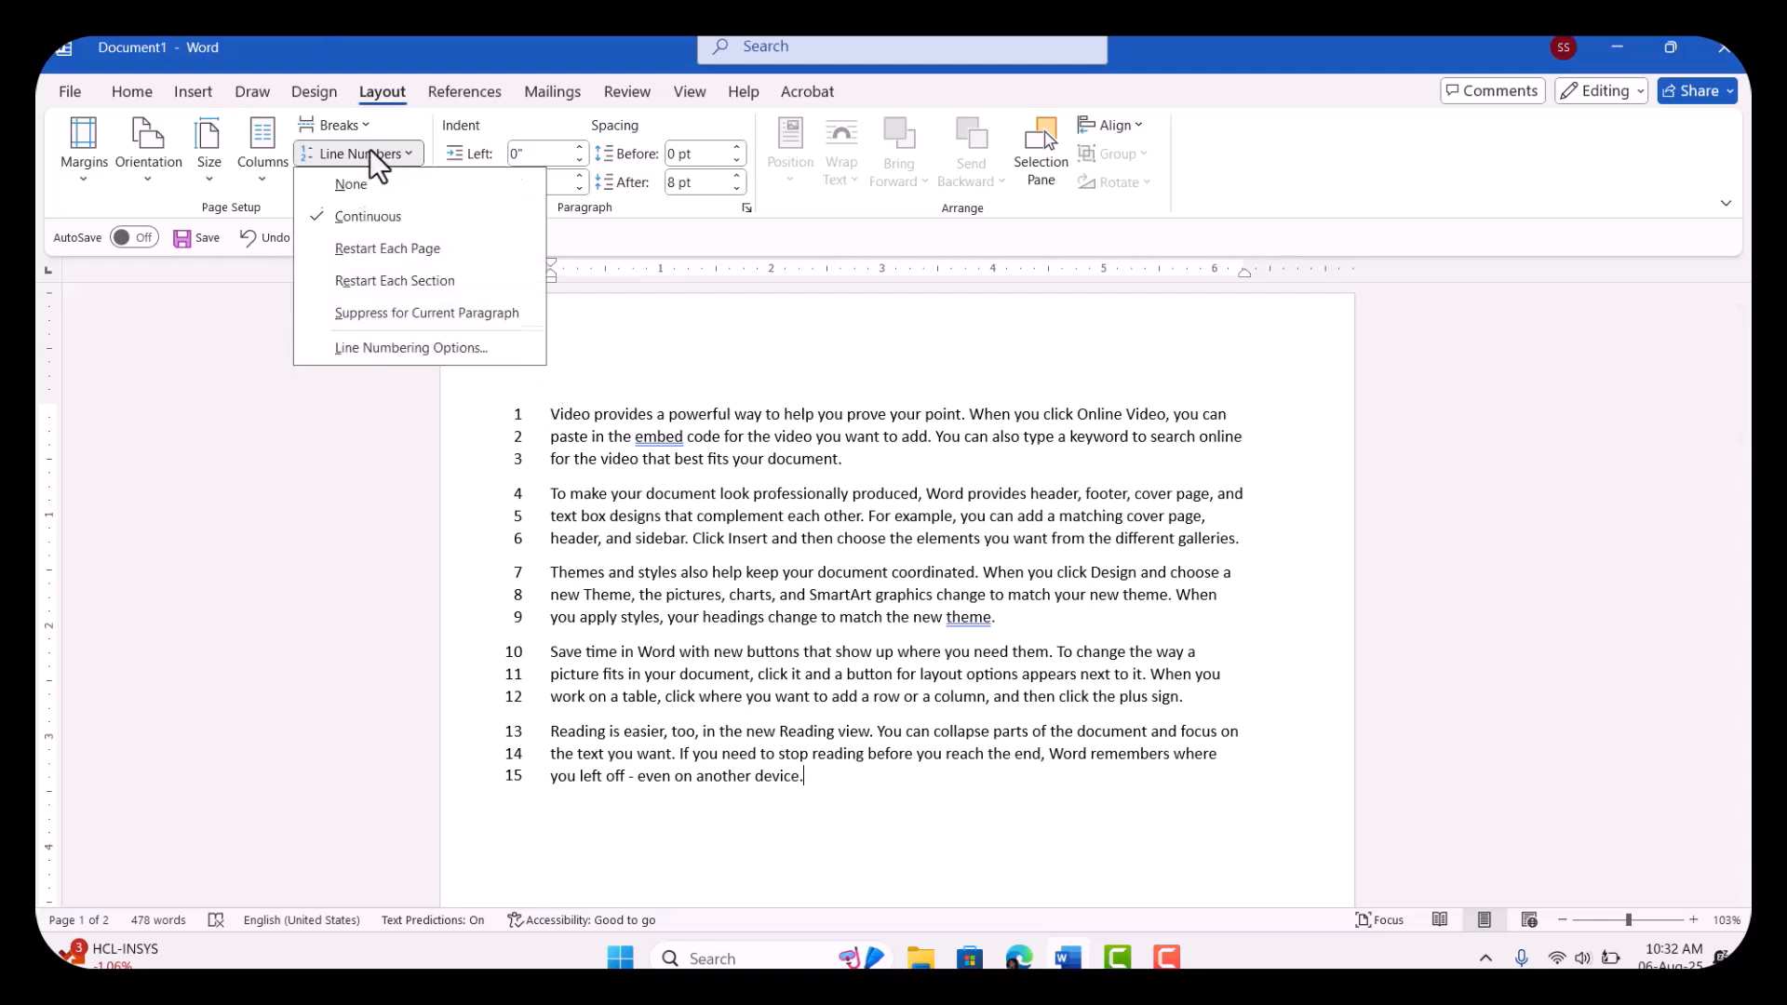
{"action": "left_click", "coordinate": [371, 183]}
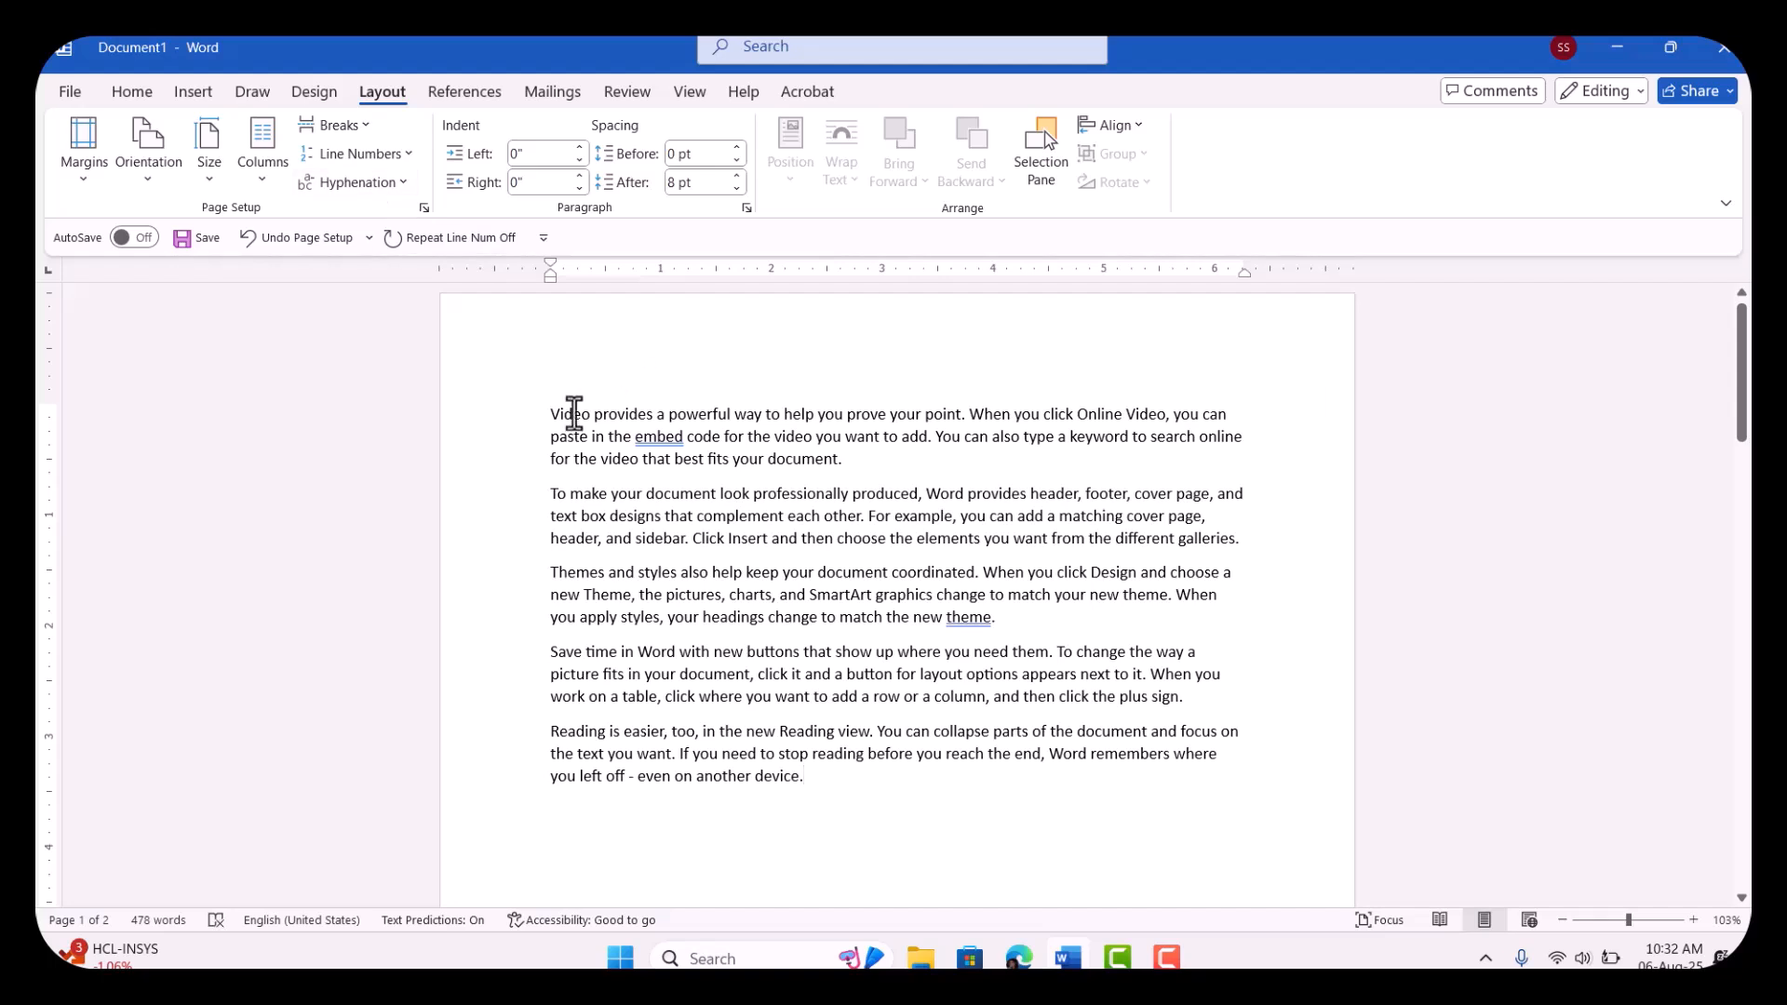
{"action": "left_click", "coordinate": [387, 153]}
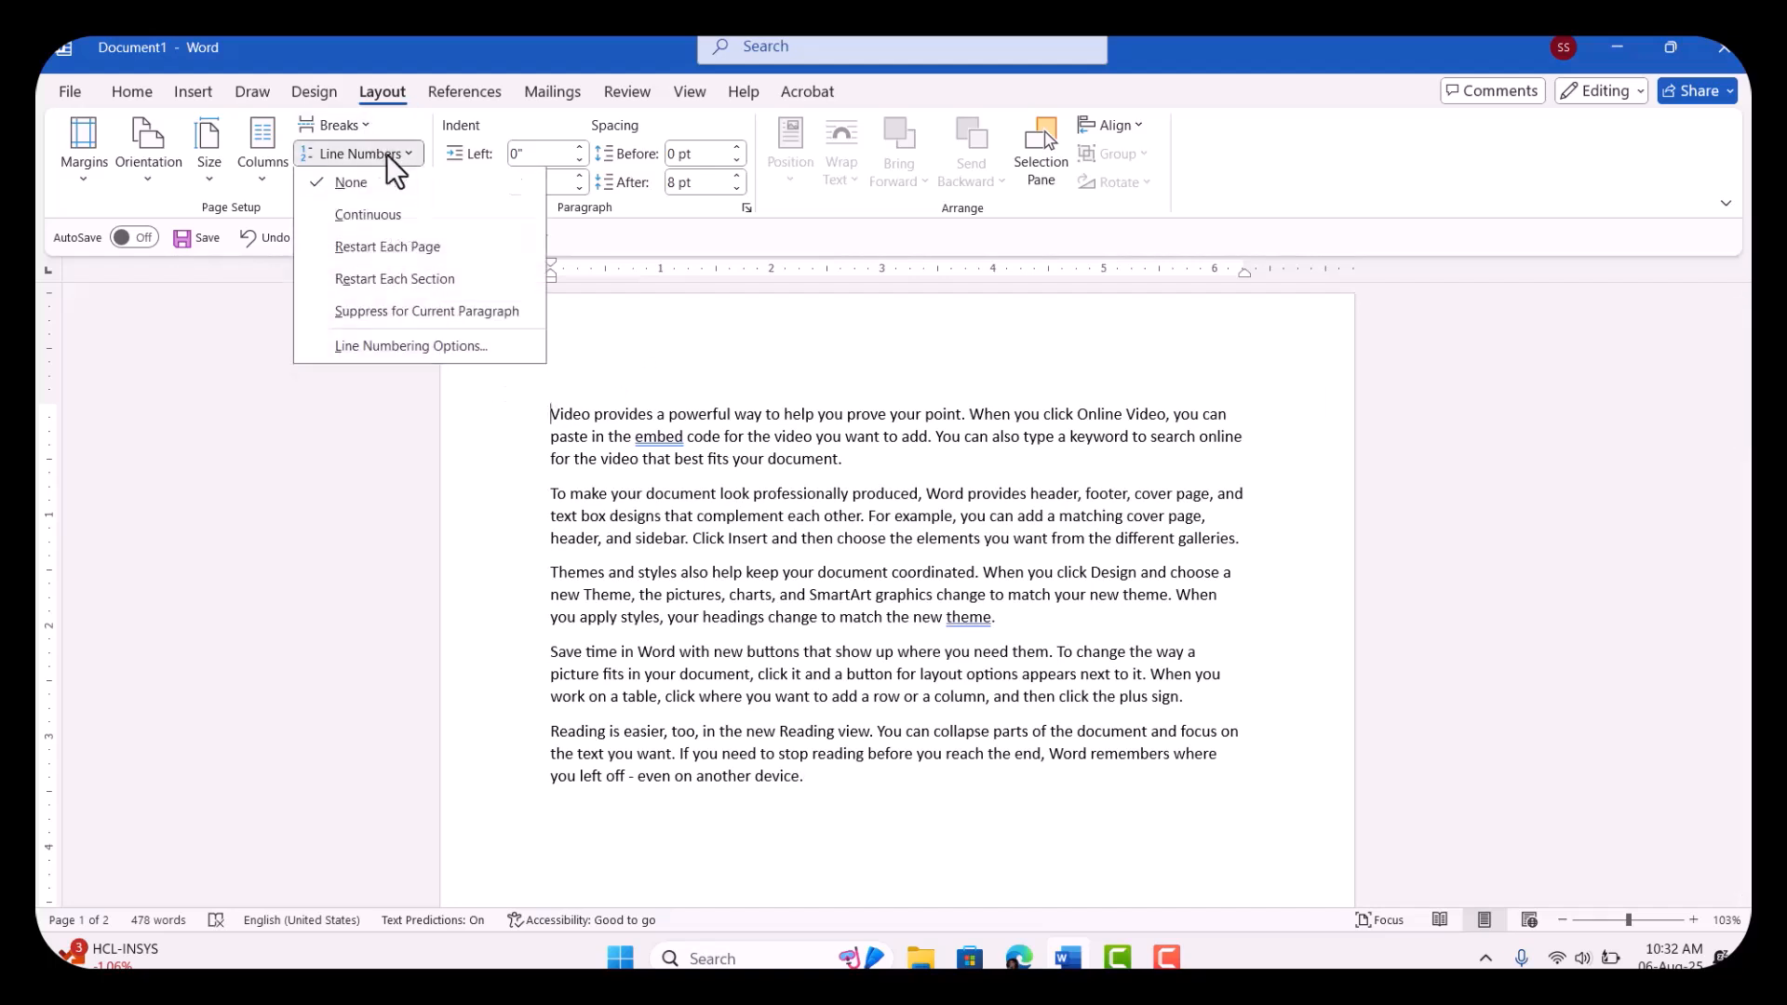
{"action": "left_click", "coordinate": [417, 248]}
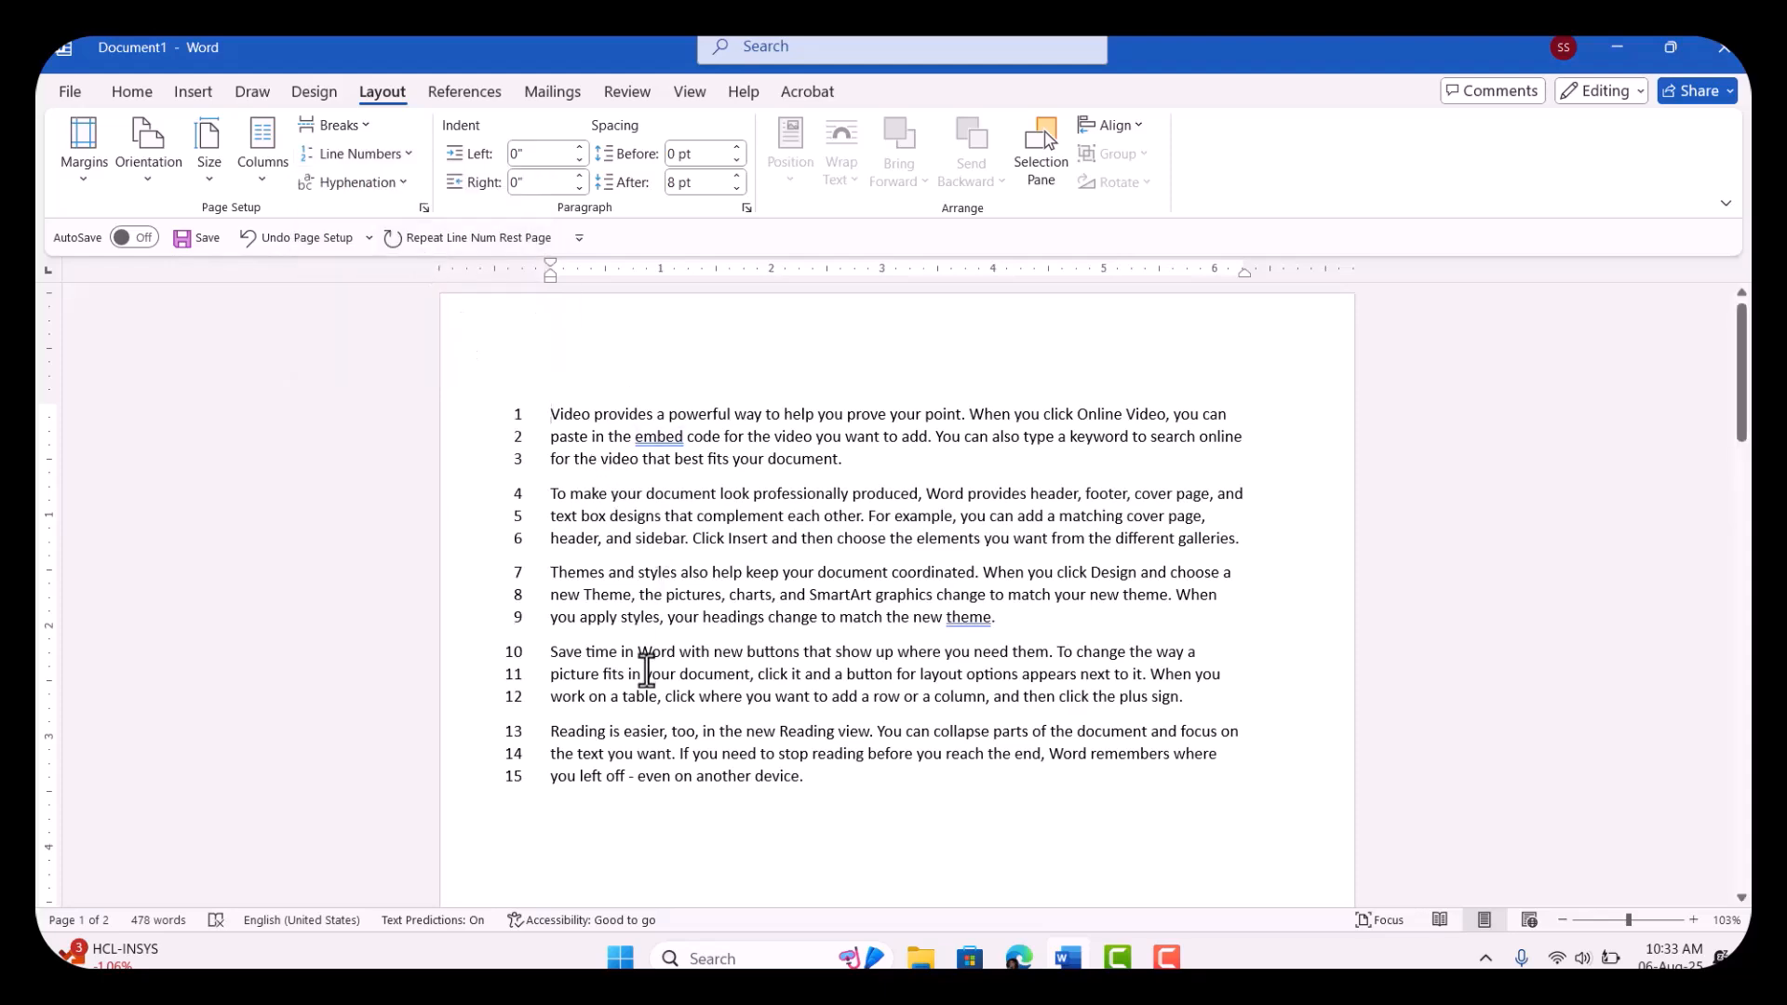
{"action": "scroll", "coordinate": [646, 670], "scroll_direction": "down", "scroll_amount": 10}
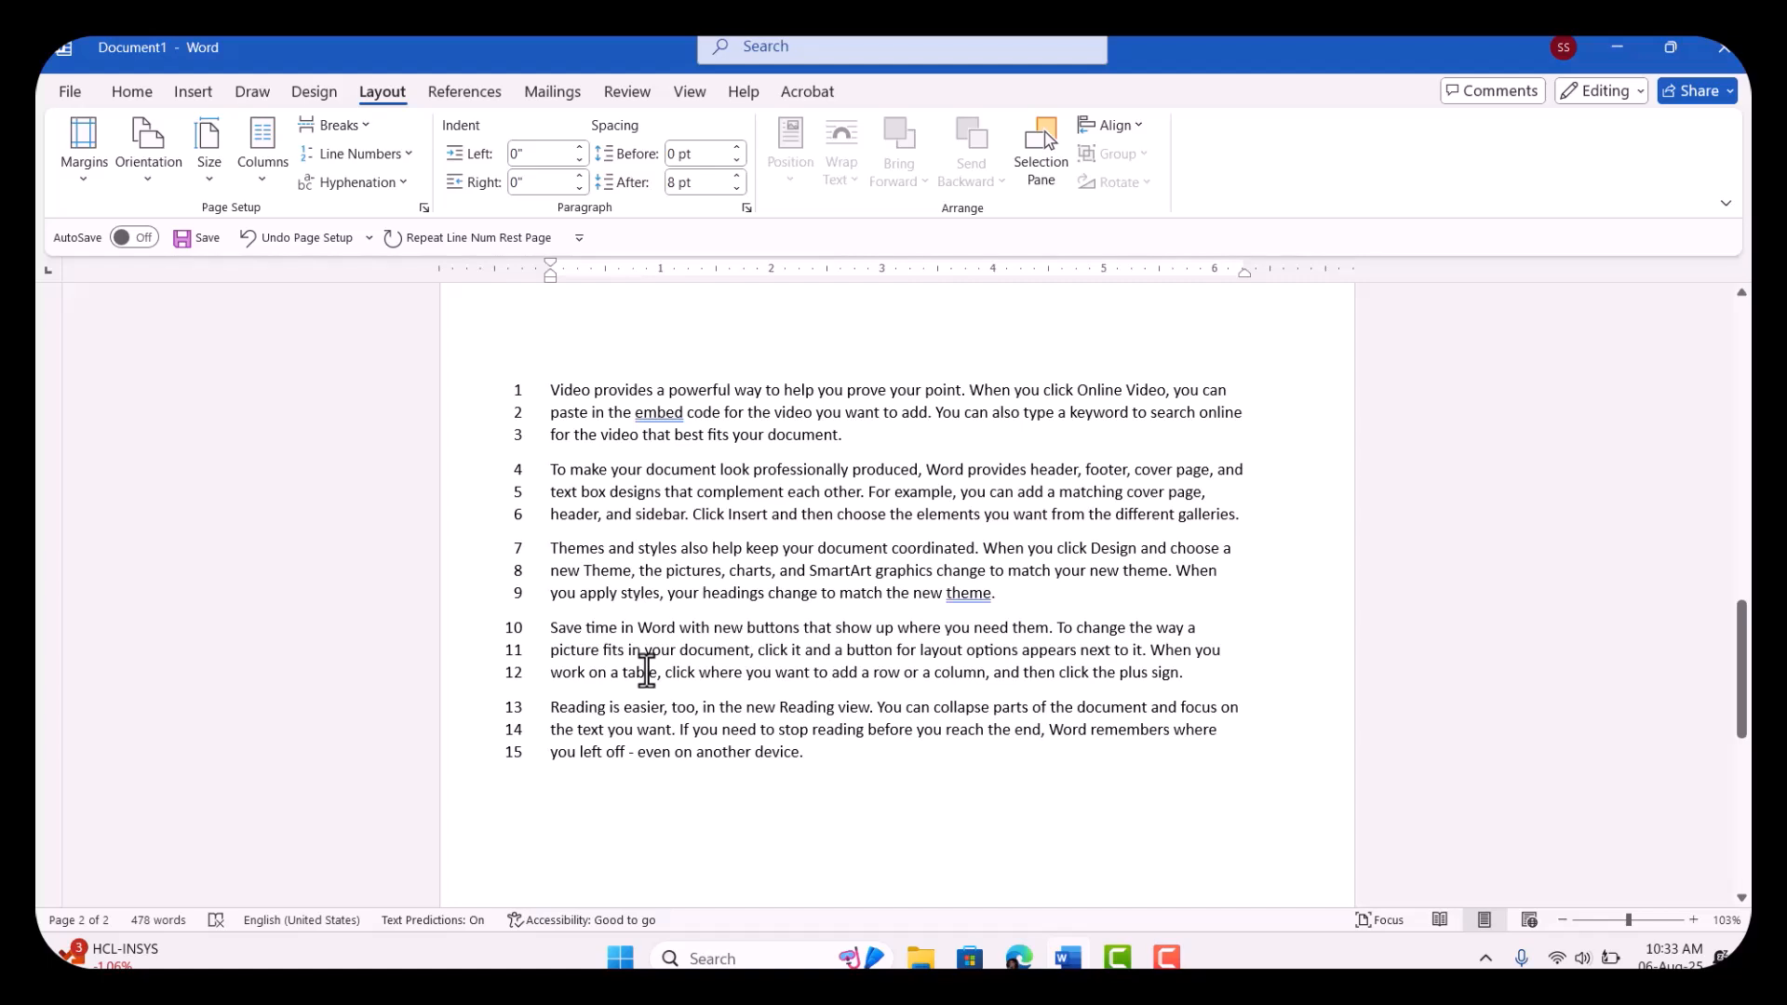
{"action": "scroll", "coordinate": [646, 670], "scroll_direction": "up", "scroll_amount": 8}
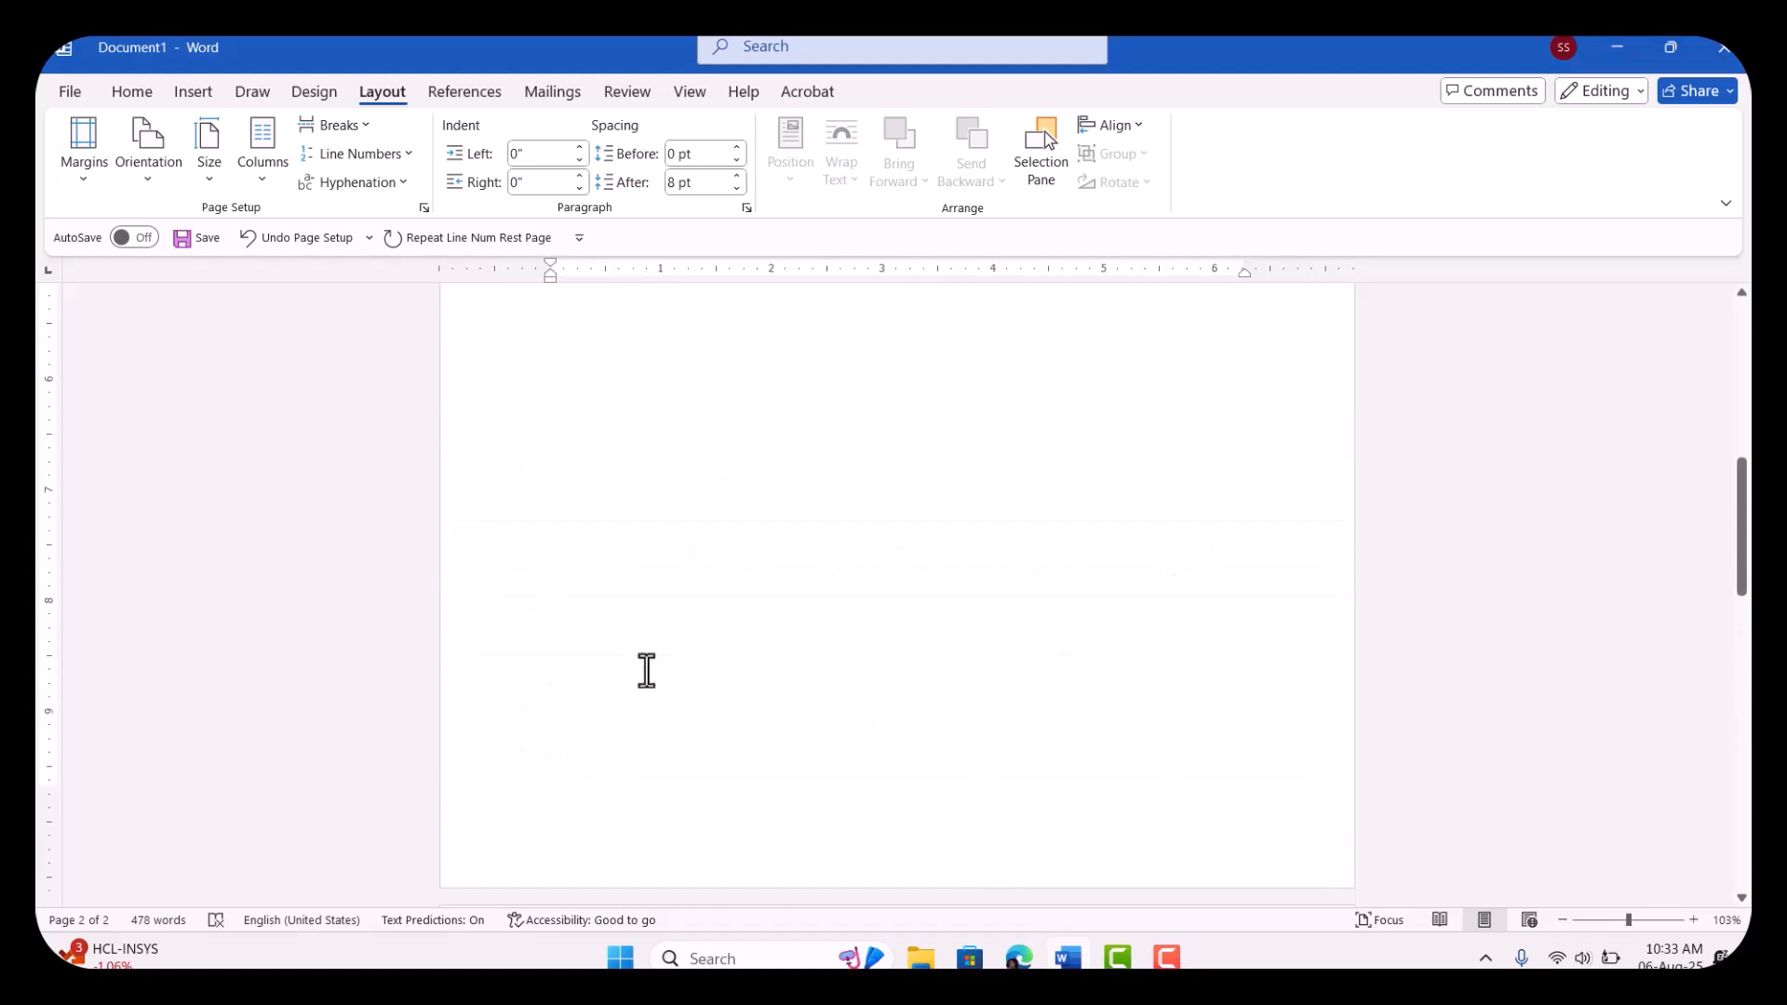
{"action": "scroll", "coordinate": [645, 670], "scroll_direction": "up", "scroll_amount": 1}
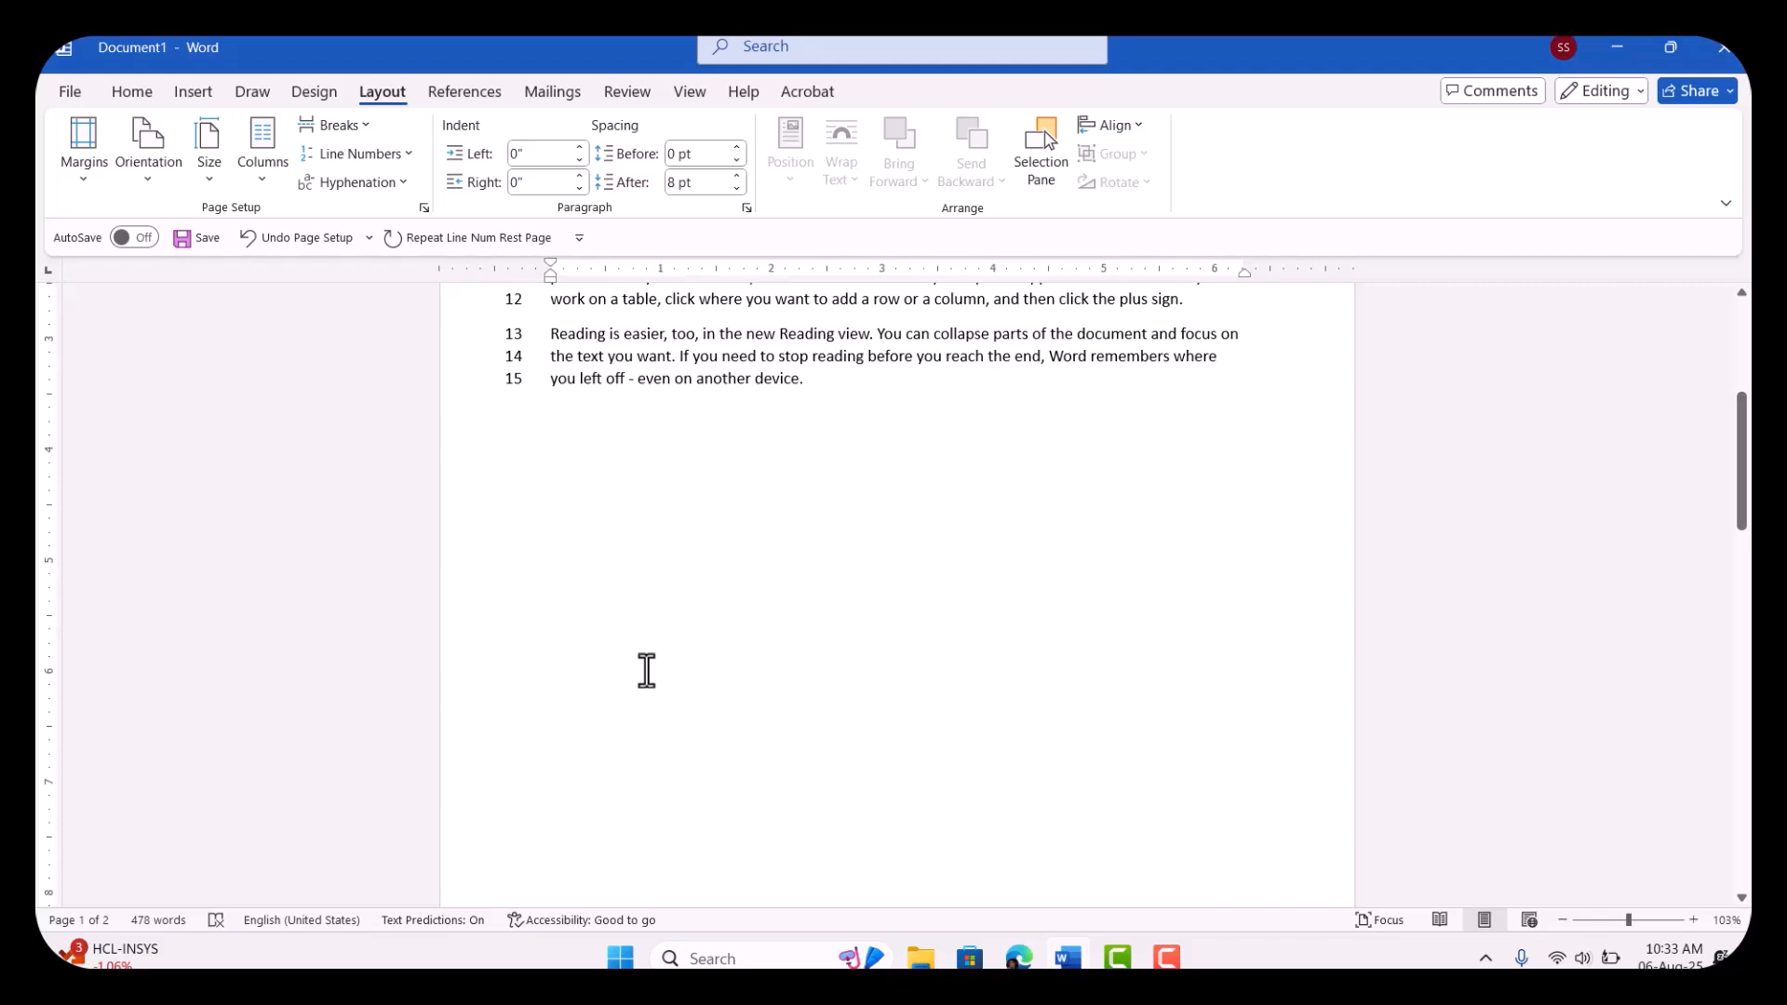
{"action": "scroll", "coordinate": [646, 670], "scroll_direction": "down", "scroll_amount": 8}
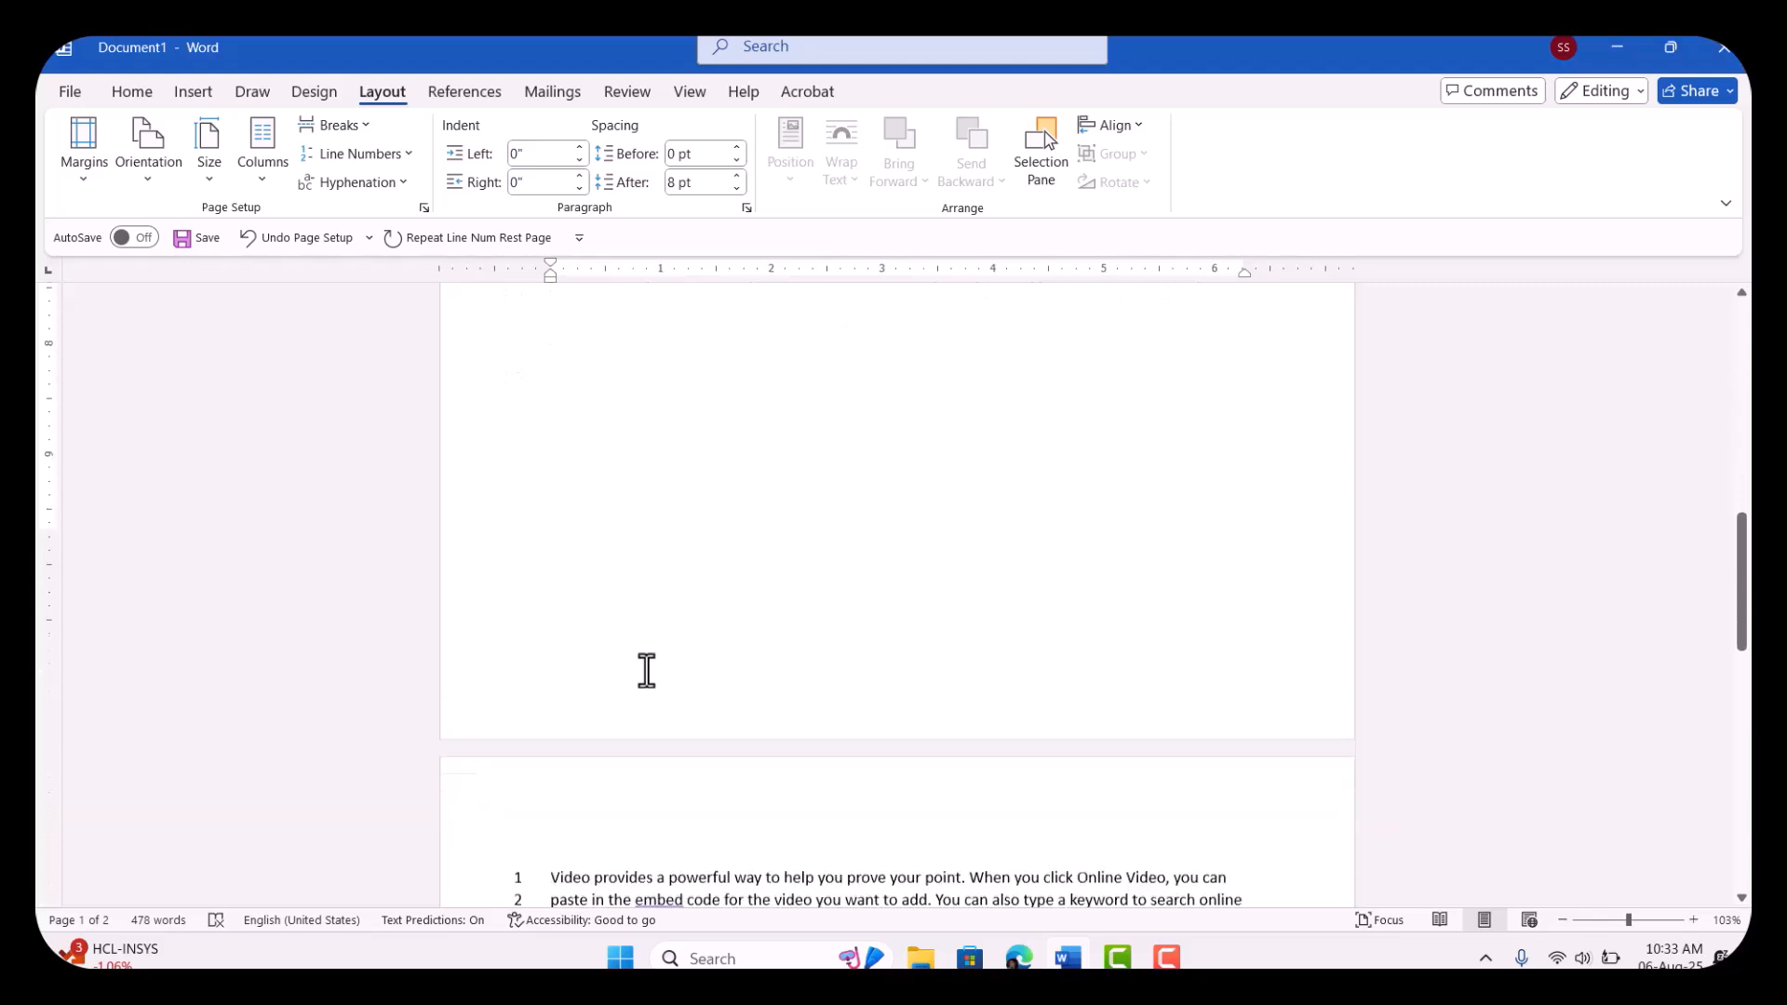
{"action": "scroll", "coordinate": [646, 670], "scroll_direction": "up", "scroll_amount": 4}
{"action": "scroll", "coordinate": [646, 670], "scroll_direction": "down", "scroll_amount": 6}
{"action": "scroll", "coordinate": [646, 670], "scroll_direction": "down", "scroll_amount": 3}
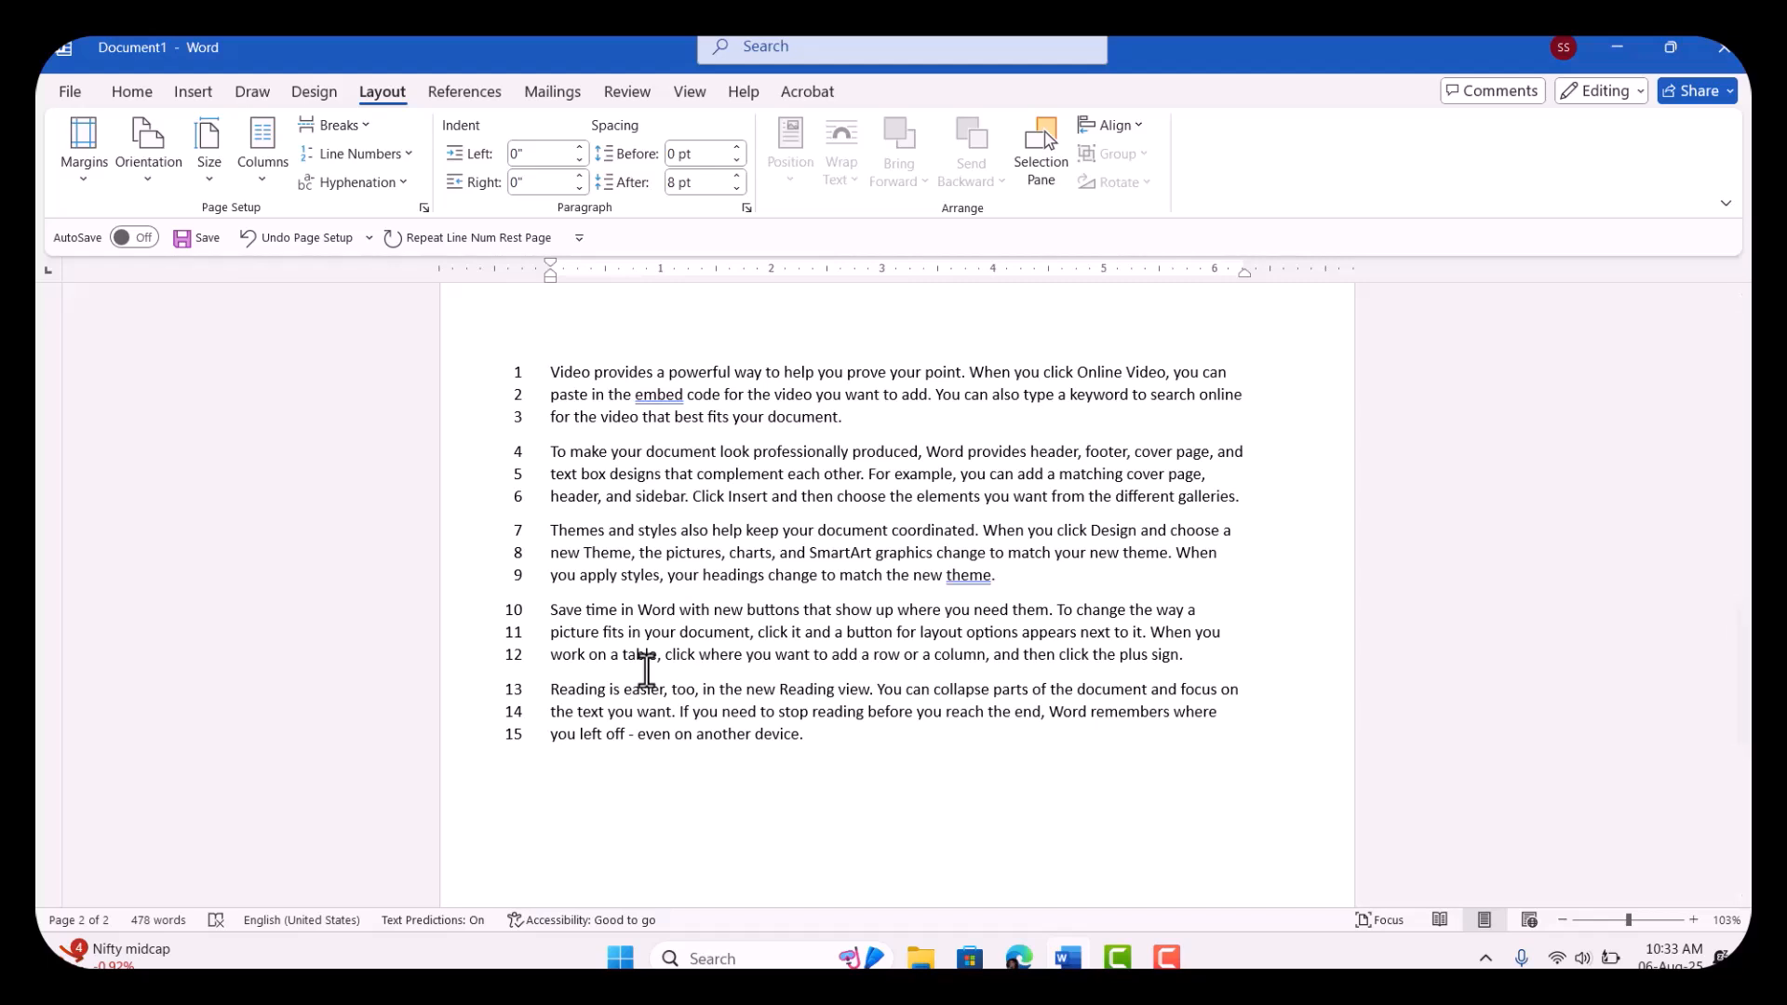
Step: Add five lines of filler text after the last paragraph on page 2, from "K;lrmbket" to "4 klm [tok okt4 ho4kty h"
{"action": "left_click", "coordinate": [835, 738]}
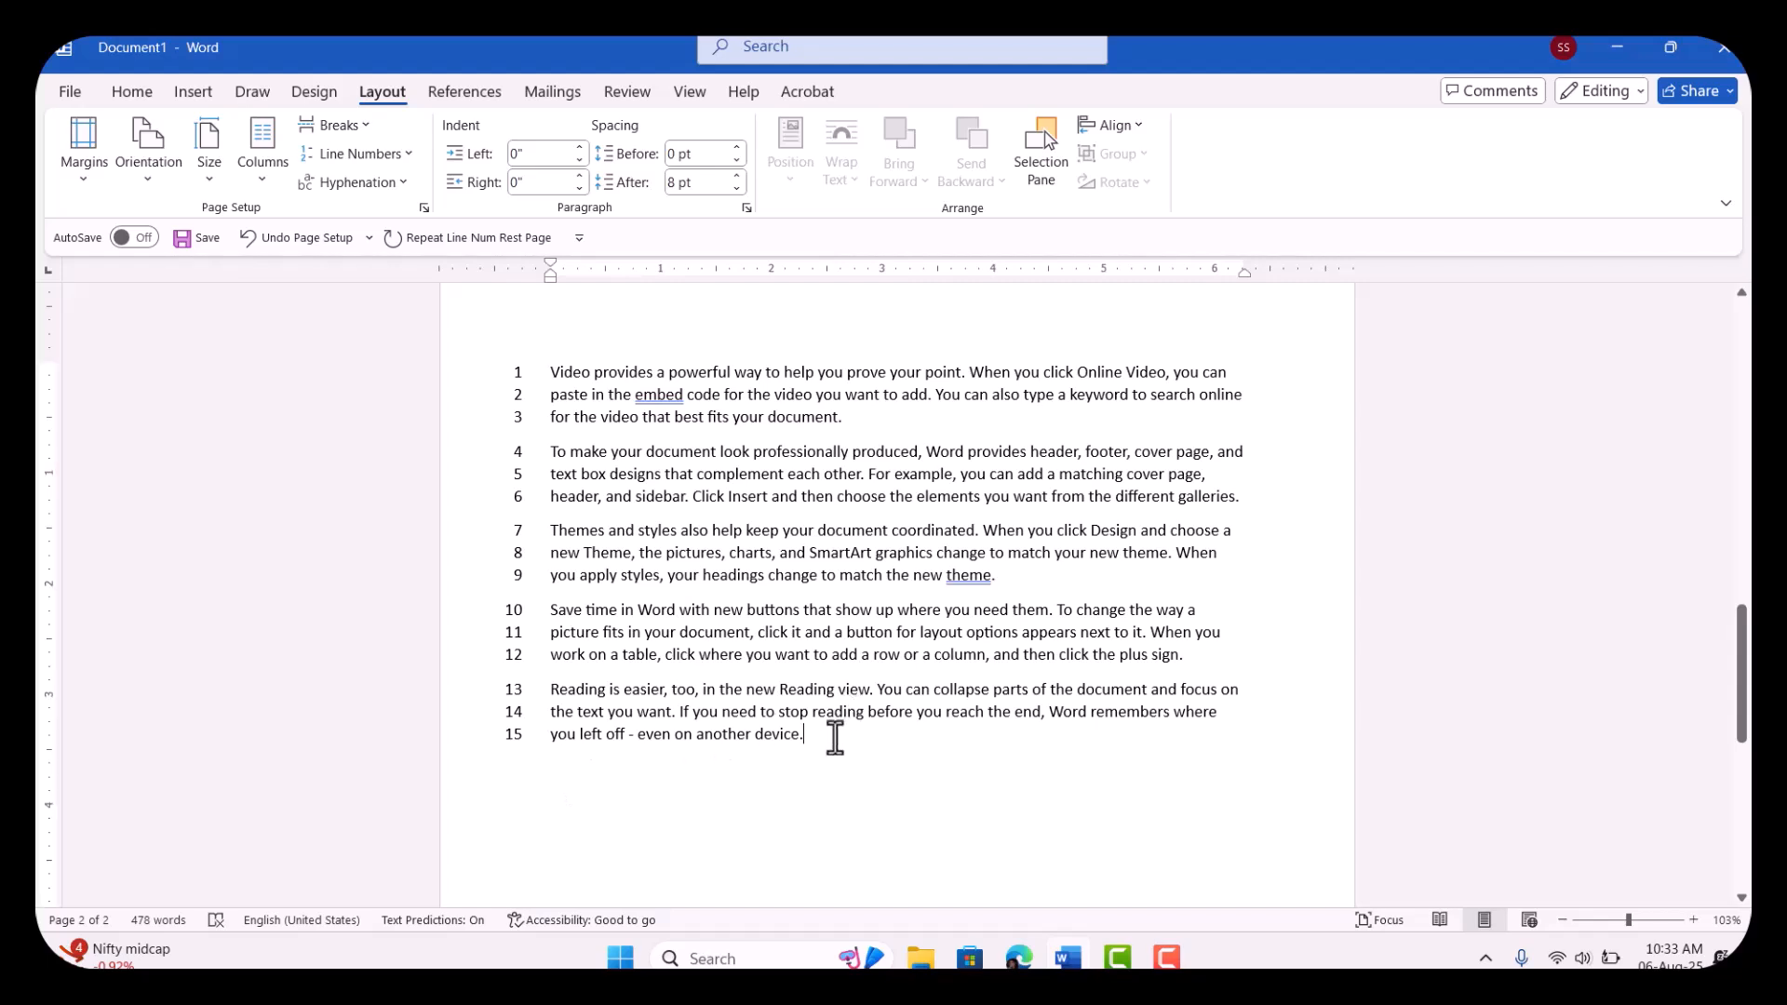
{"action": "key", "text": "Return"}
{"action": "type", "text": "K;lrmbket"}
{"action": "key", "text": "Return"}
{"action": "type", "text": "mrtkmbkotrmy"}
{"action": "key", "text": "Return"}
{"action": "type", "text": "mtbmytykhmth"}
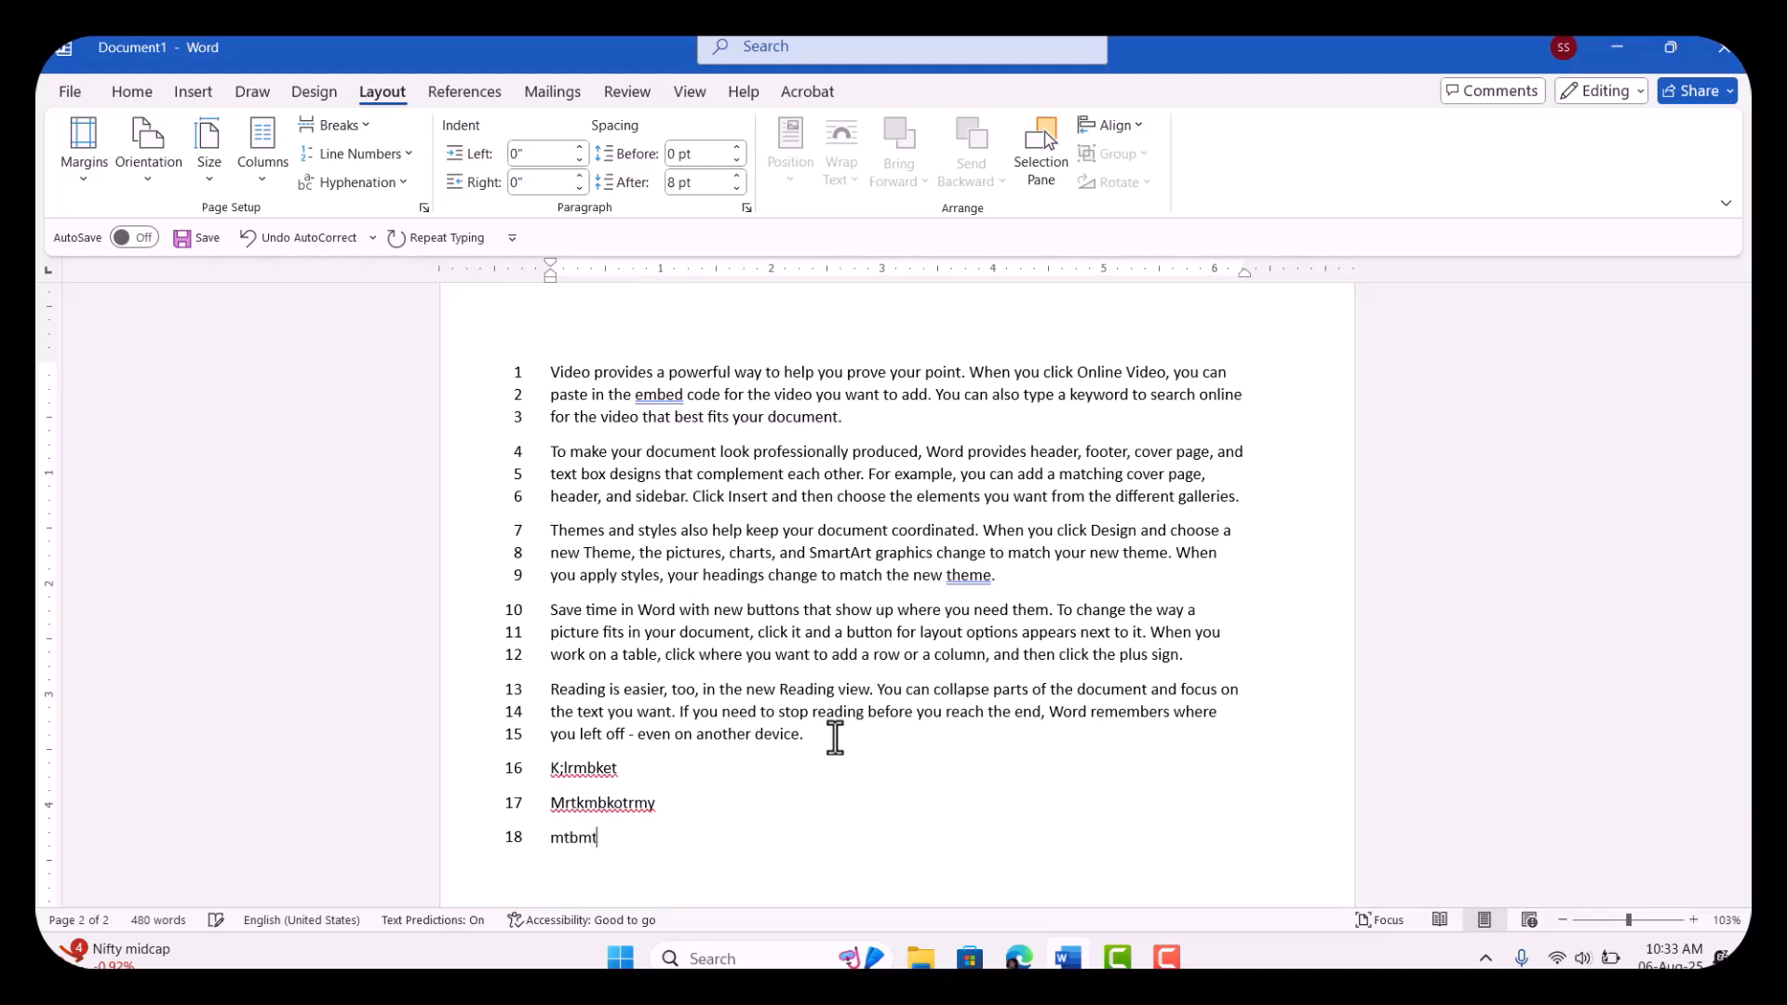
{"action": "key", "text": "Return"}
{"action": "type", "text": "Erm gk[met[omh[otmh"}
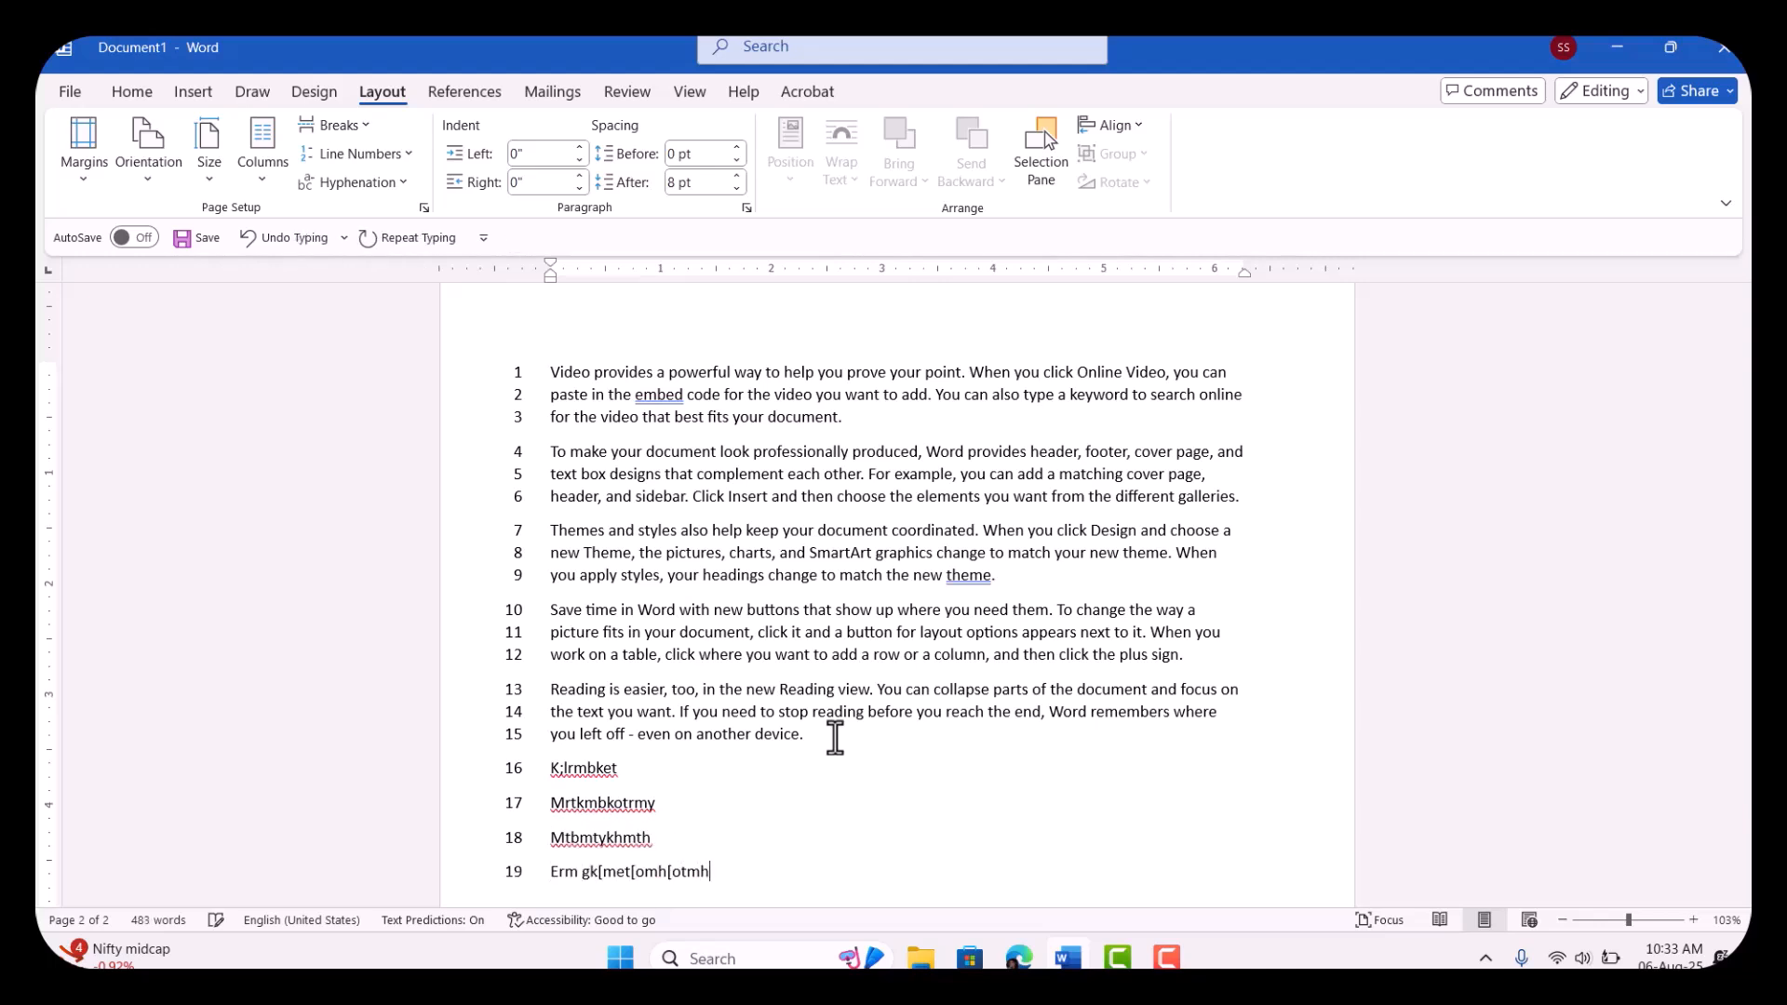
{"action": "key", "text": "Return"}
{"action": "type", "text": "4 klm [tok okt4 ho4kty h"}
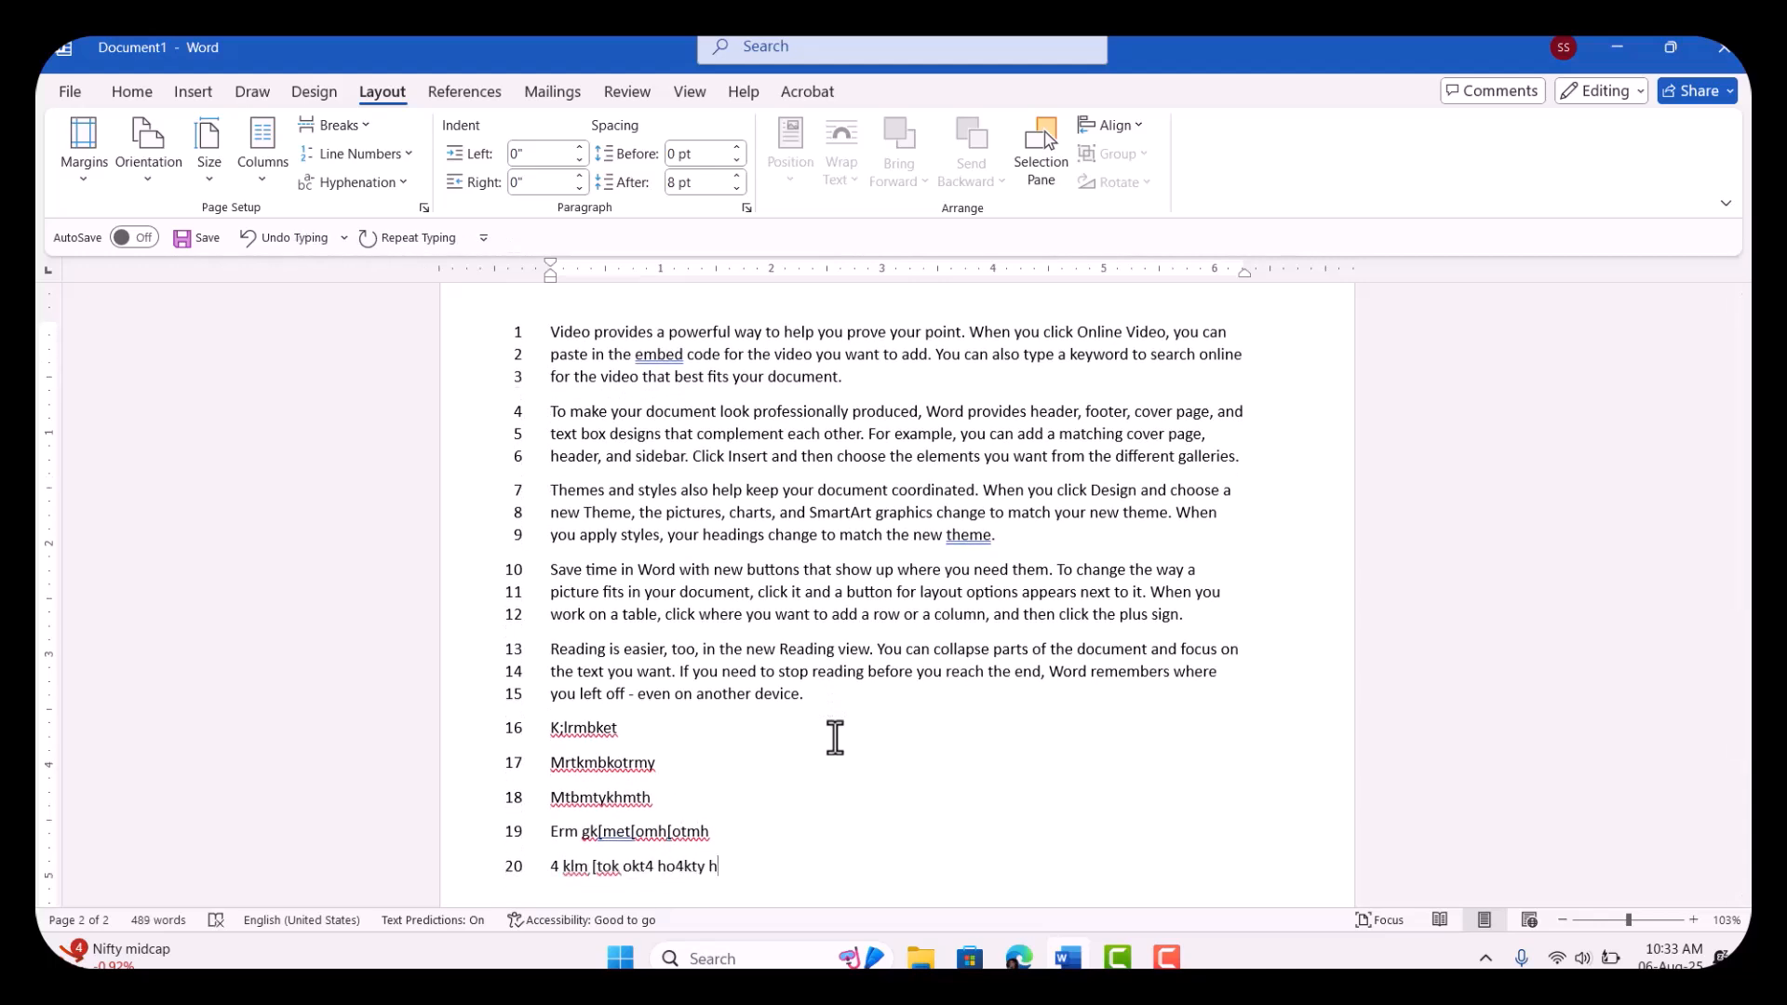
Step: Turn off line numbering, check the pages from the beginning, and display the line numbering choices
{"action": "left_click", "coordinate": [409, 151]}
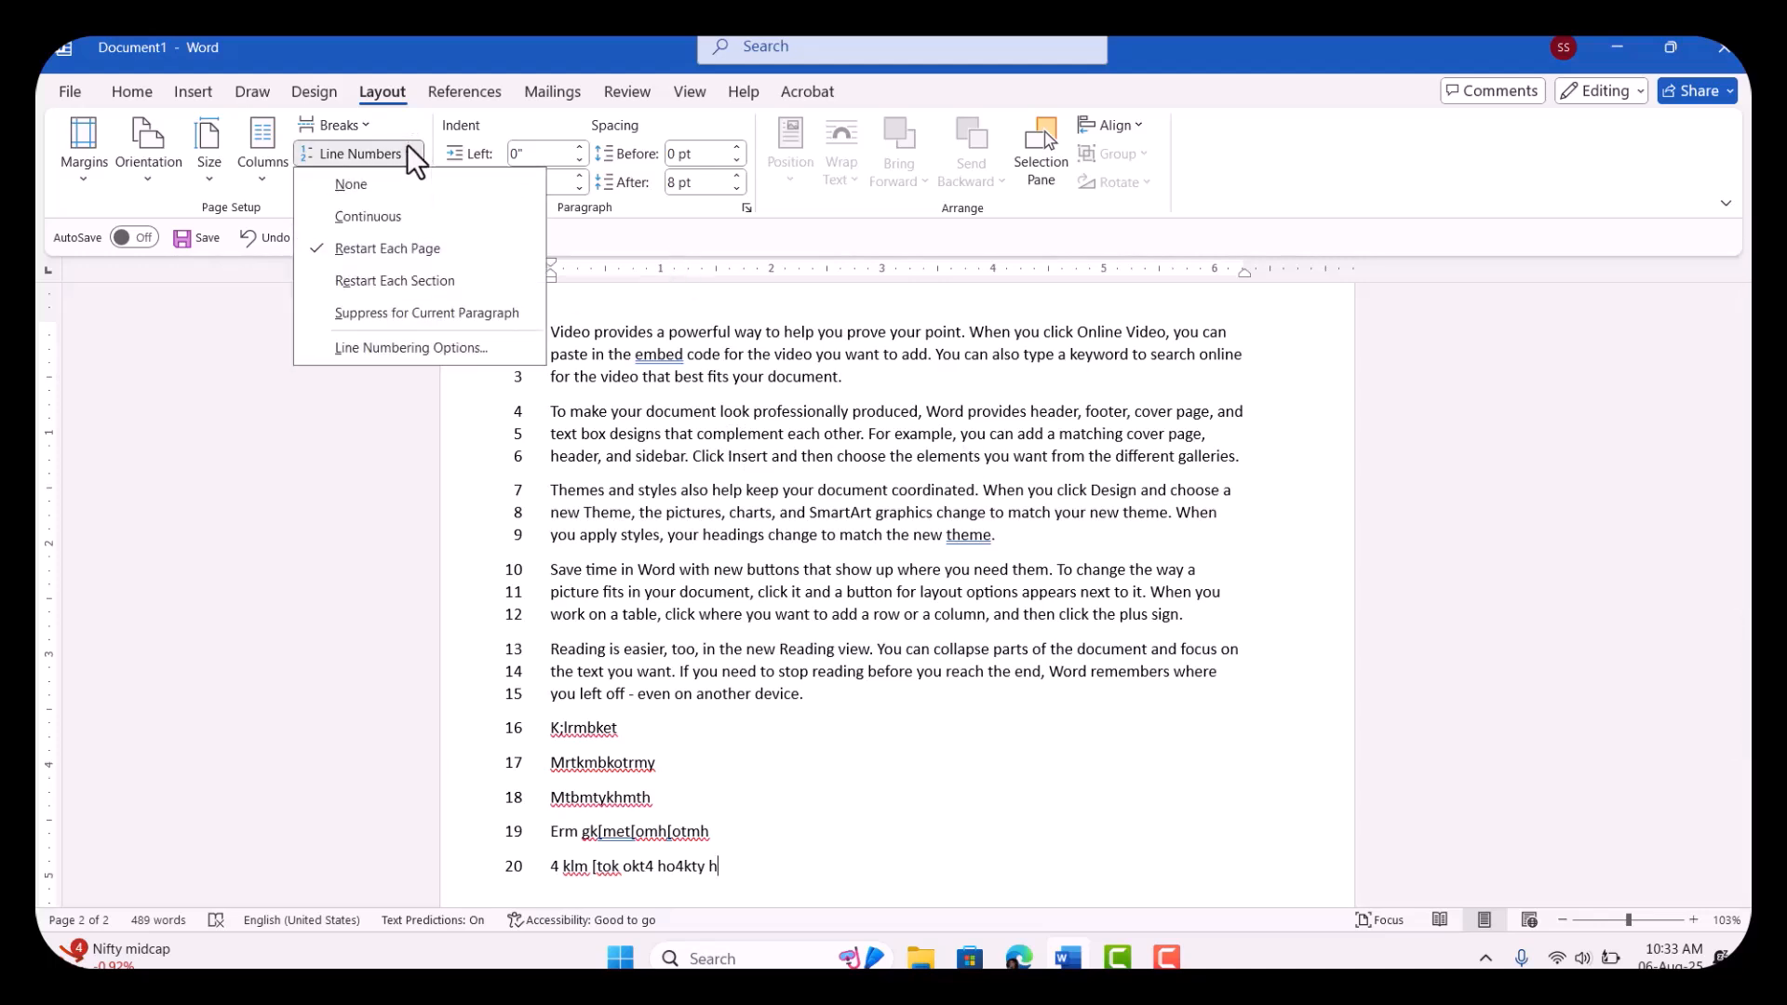
{"action": "left_click", "coordinate": [361, 188]}
{"action": "scroll", "coordinate": [547, 328], "scroll_direction": "down", "scroll_amount": 4}
{"action": "scroll", "coordinate": [547, 328], "scroll_direction": "up", "scroll_amount": 5}
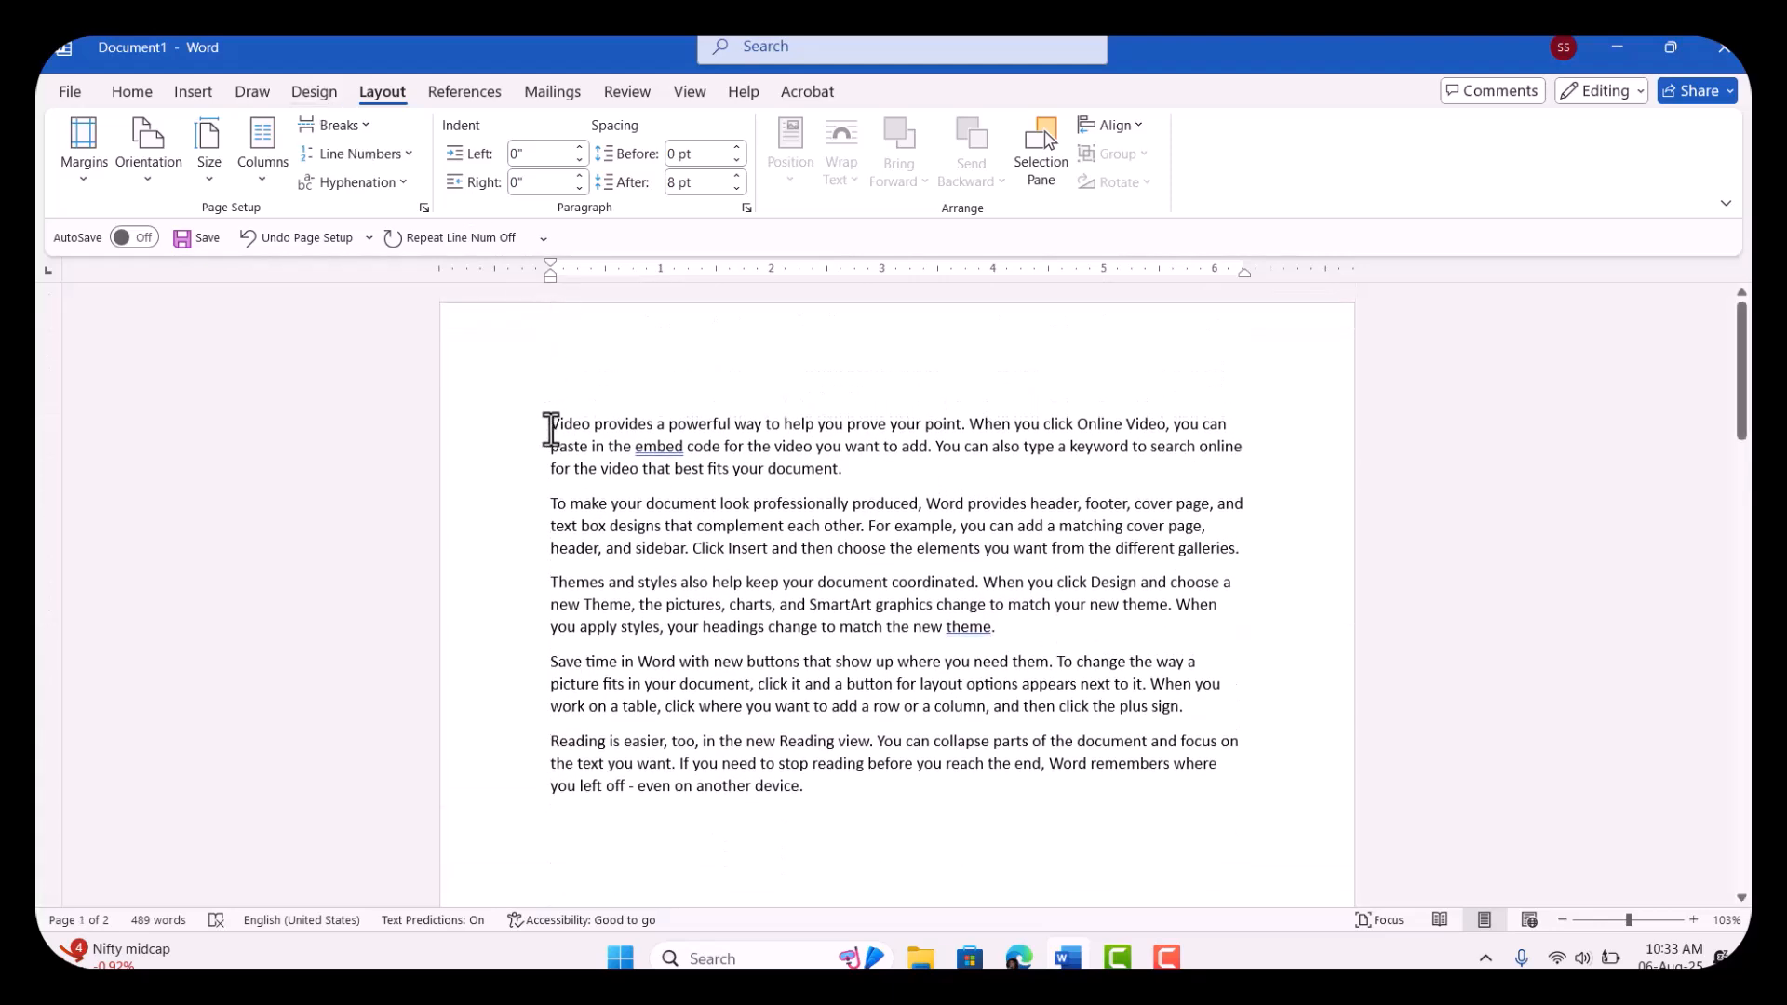
{"action": "left_click", "coordinate": [405, 158]}
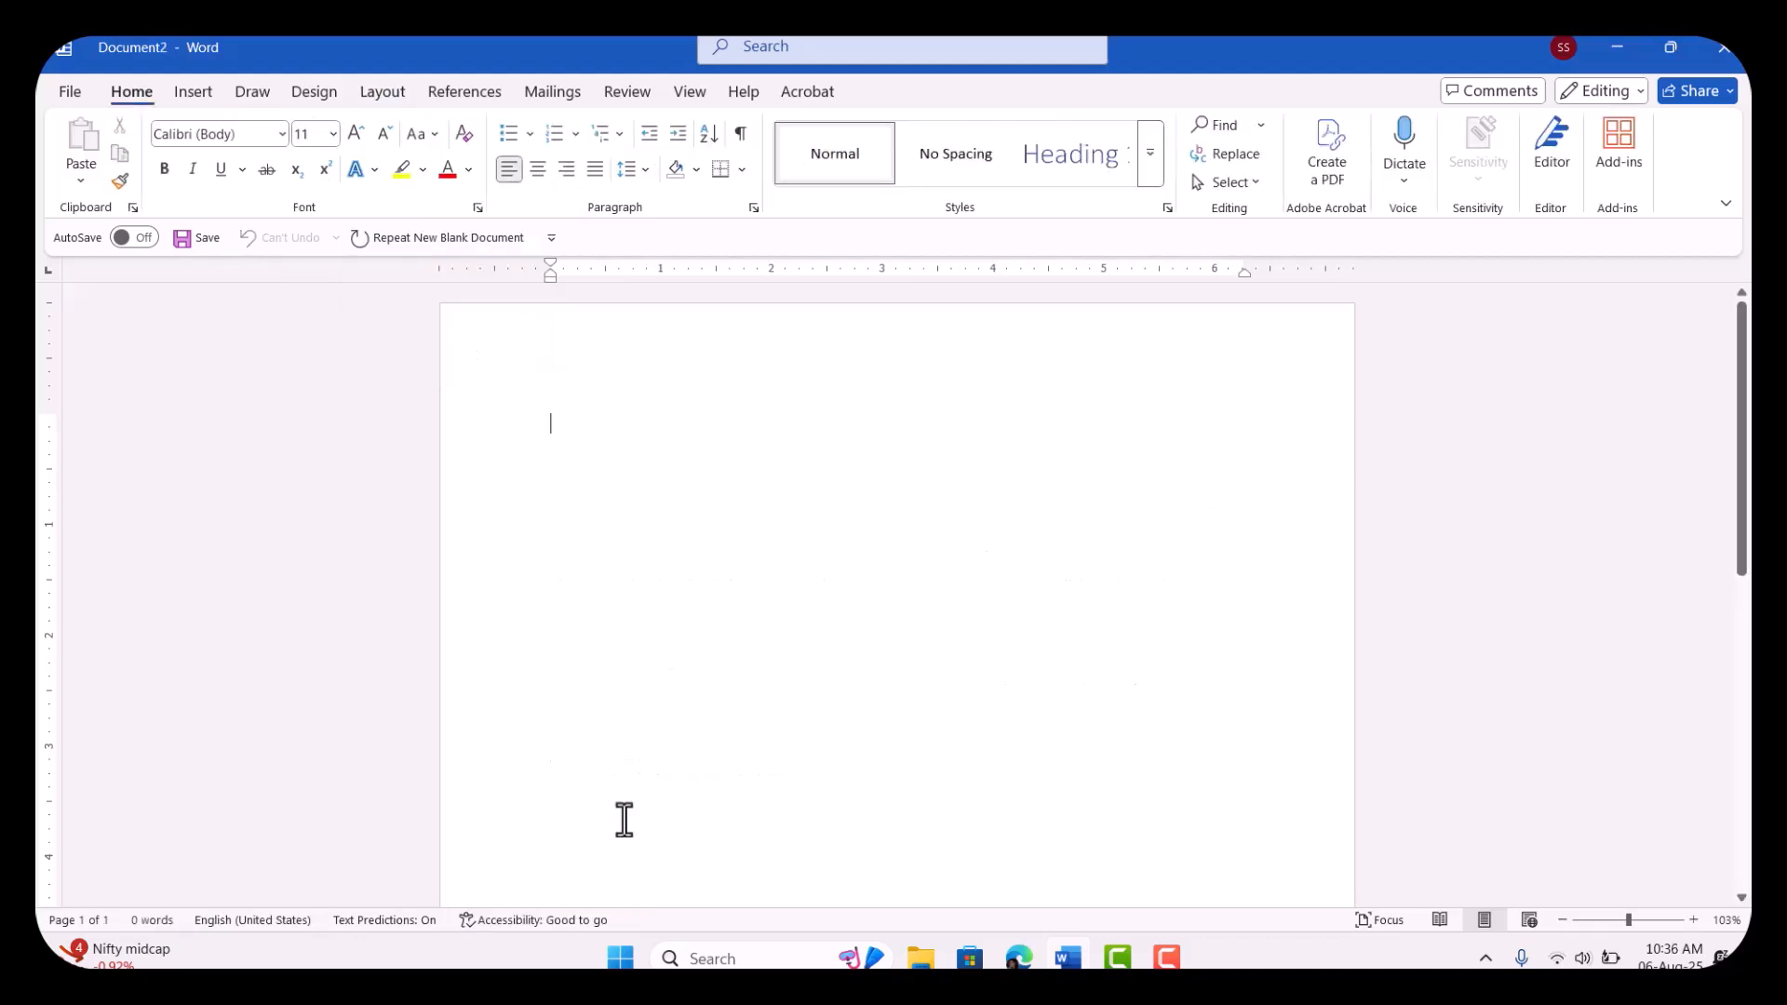
Step: Generate sample paragraphs in the new blank document with =rand()
{"action": "type", "text": "=ranf"}
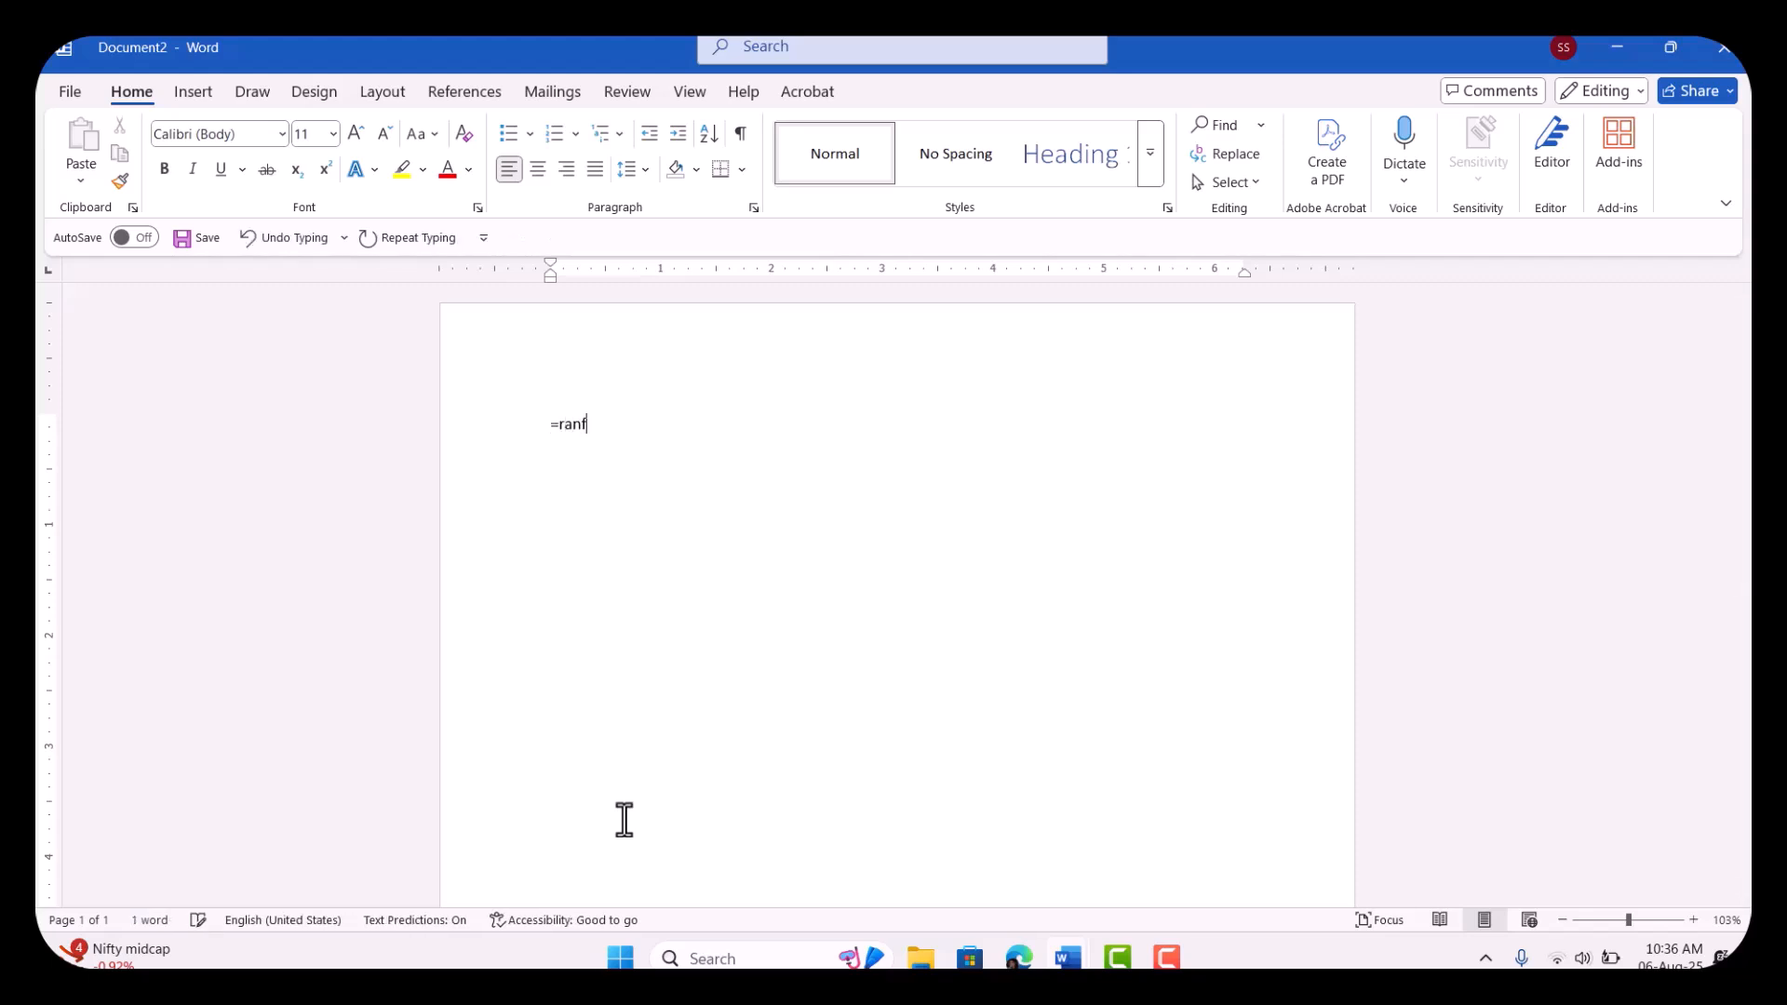
{"action": "key", "text": "BackSpace"}
{"action": "type", "text": "d()"}
{"action": "key", "text": "Return"}
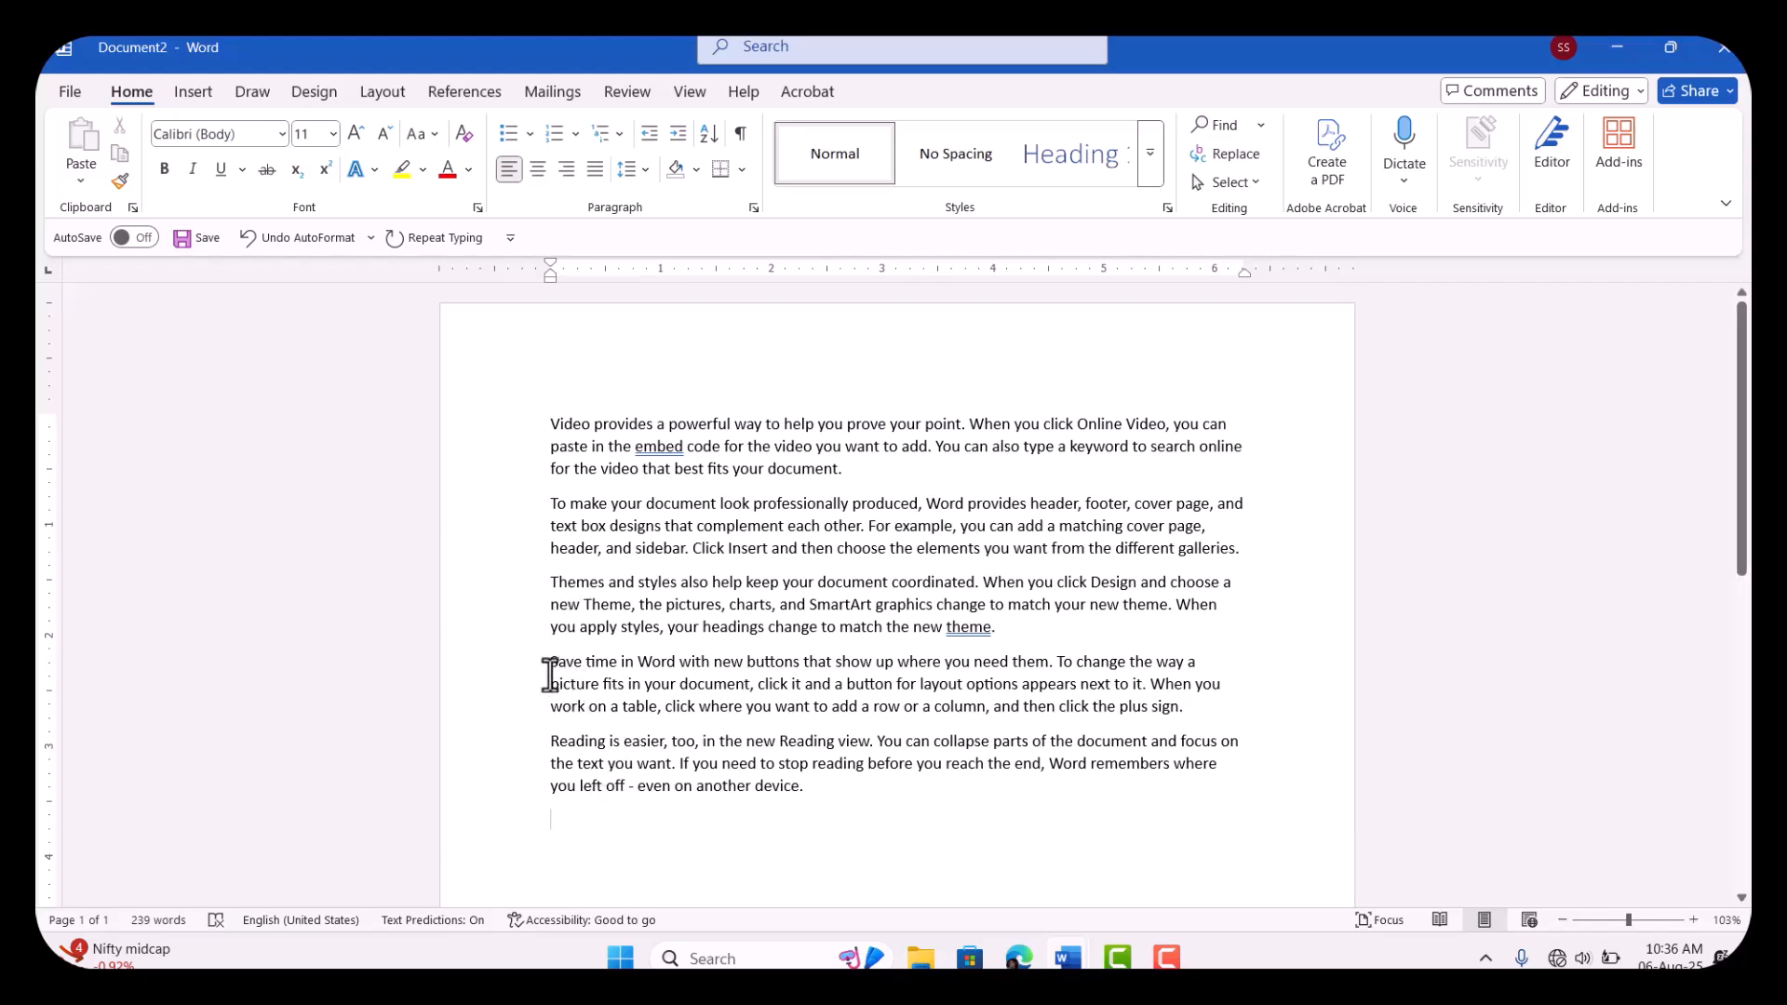
Step: Insert a continuous section break in front of the fourth paragraph, starting "Save time in Word"
{"action": "left_click_drag", "start_coordinate": [550, 662], "coordinate": [1248, 715]}
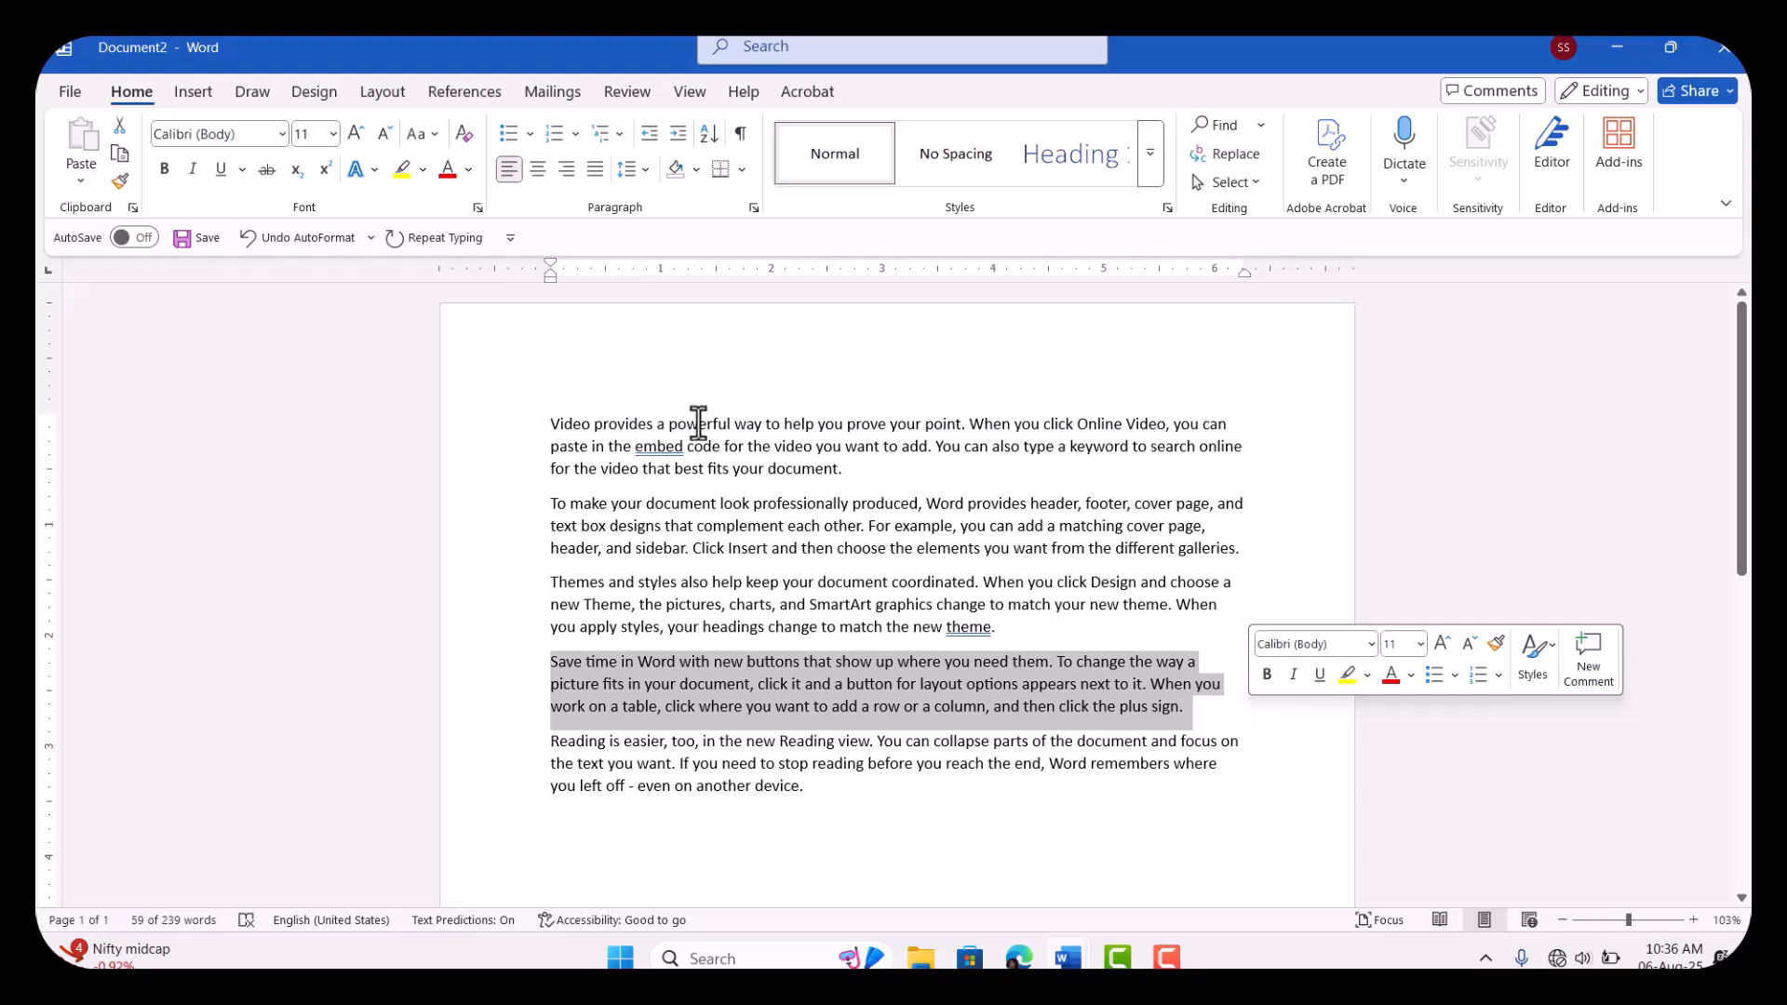
{"action": "left_click", "coordinate": [380, 93]}
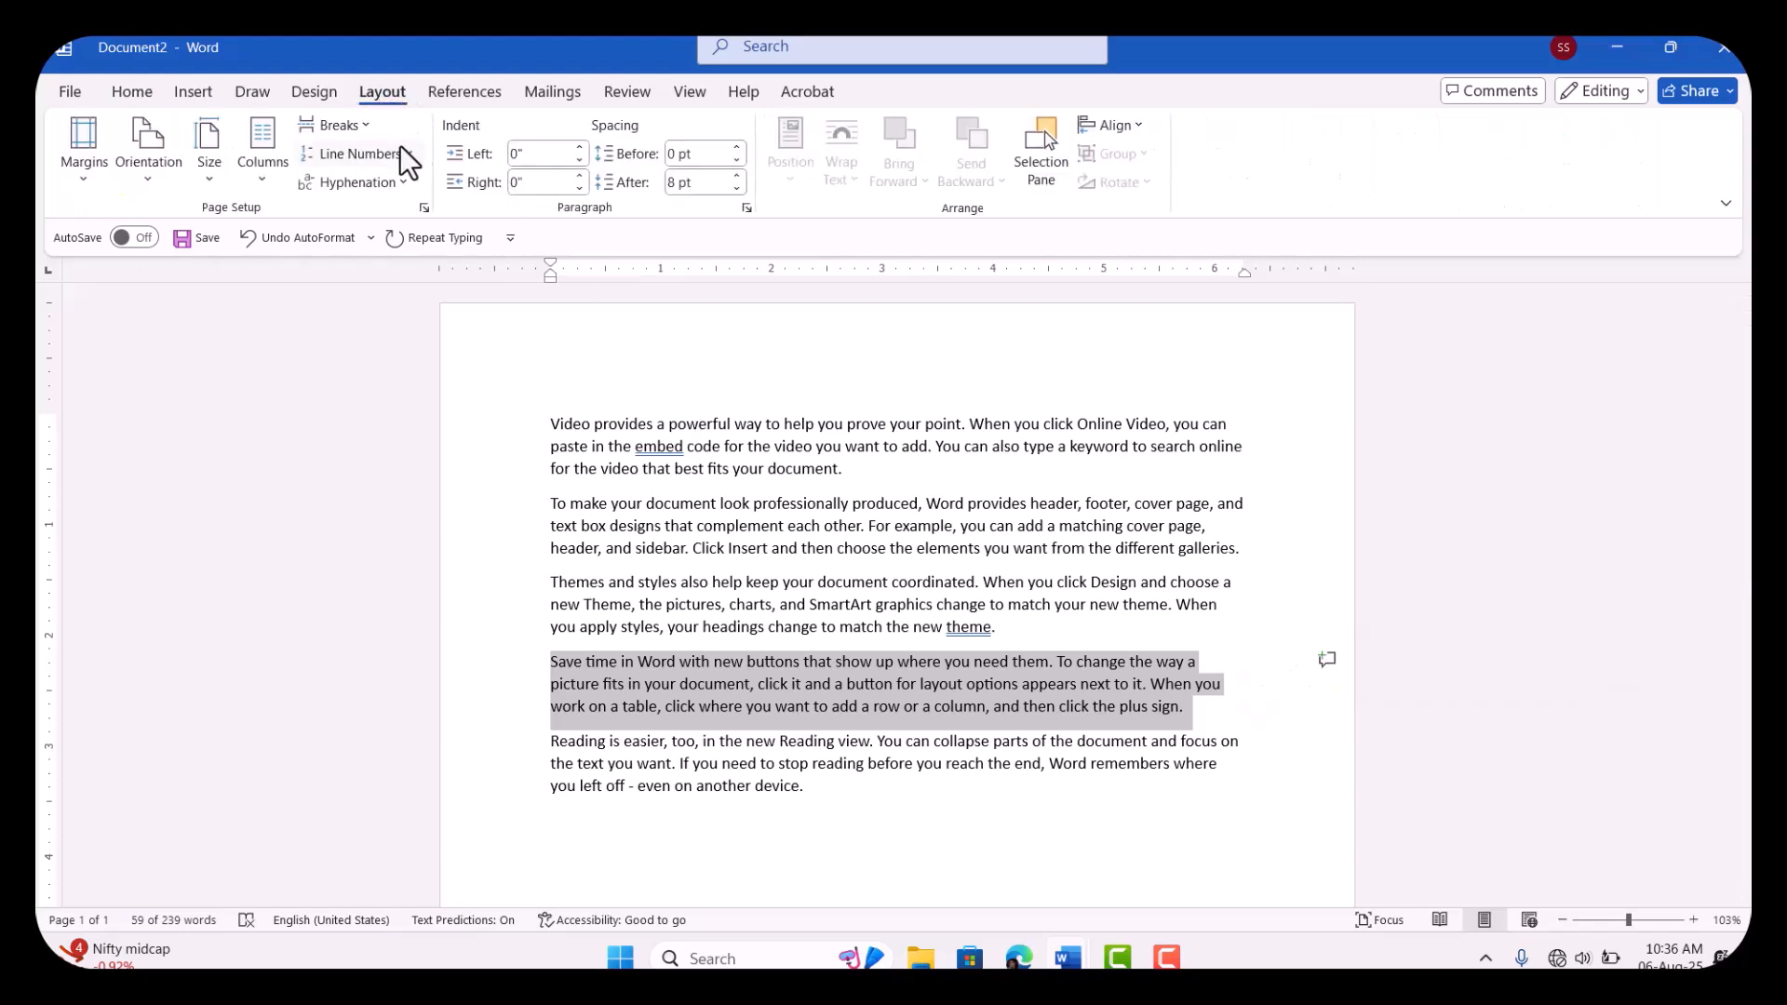
{"action": "left_click", "coordinate": [350, 128]}
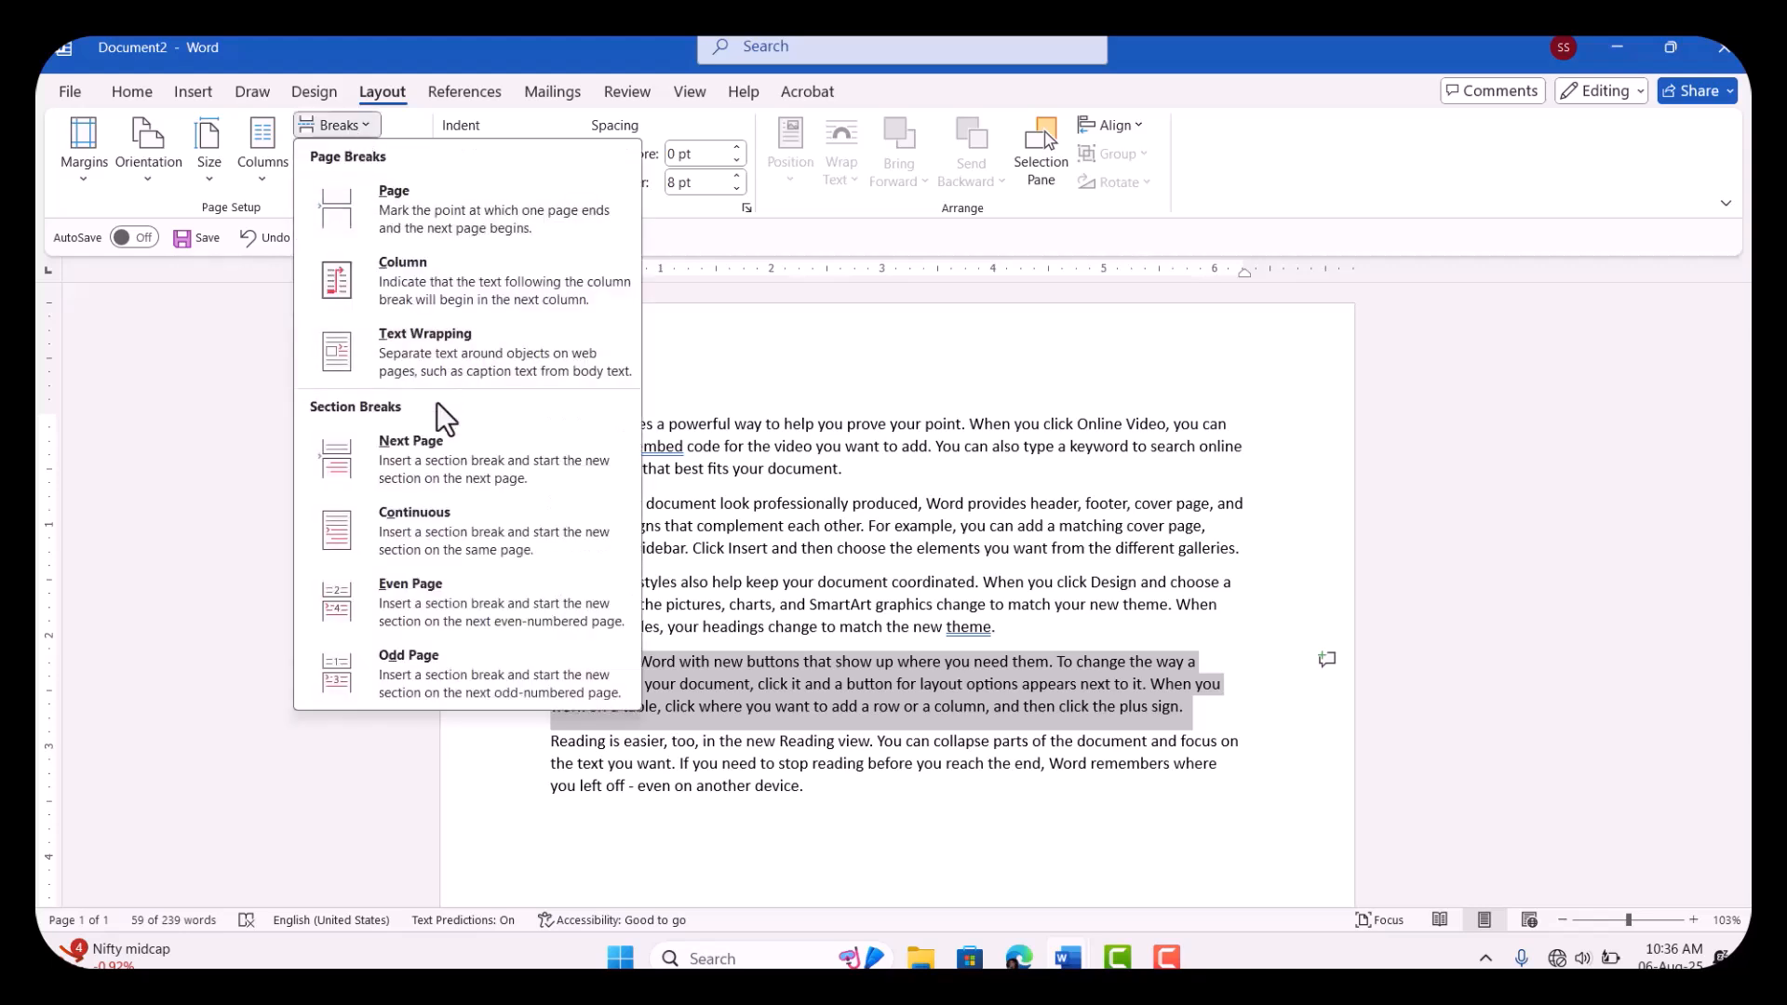
{"action": "left_click", "coordinate": [407, 549]}
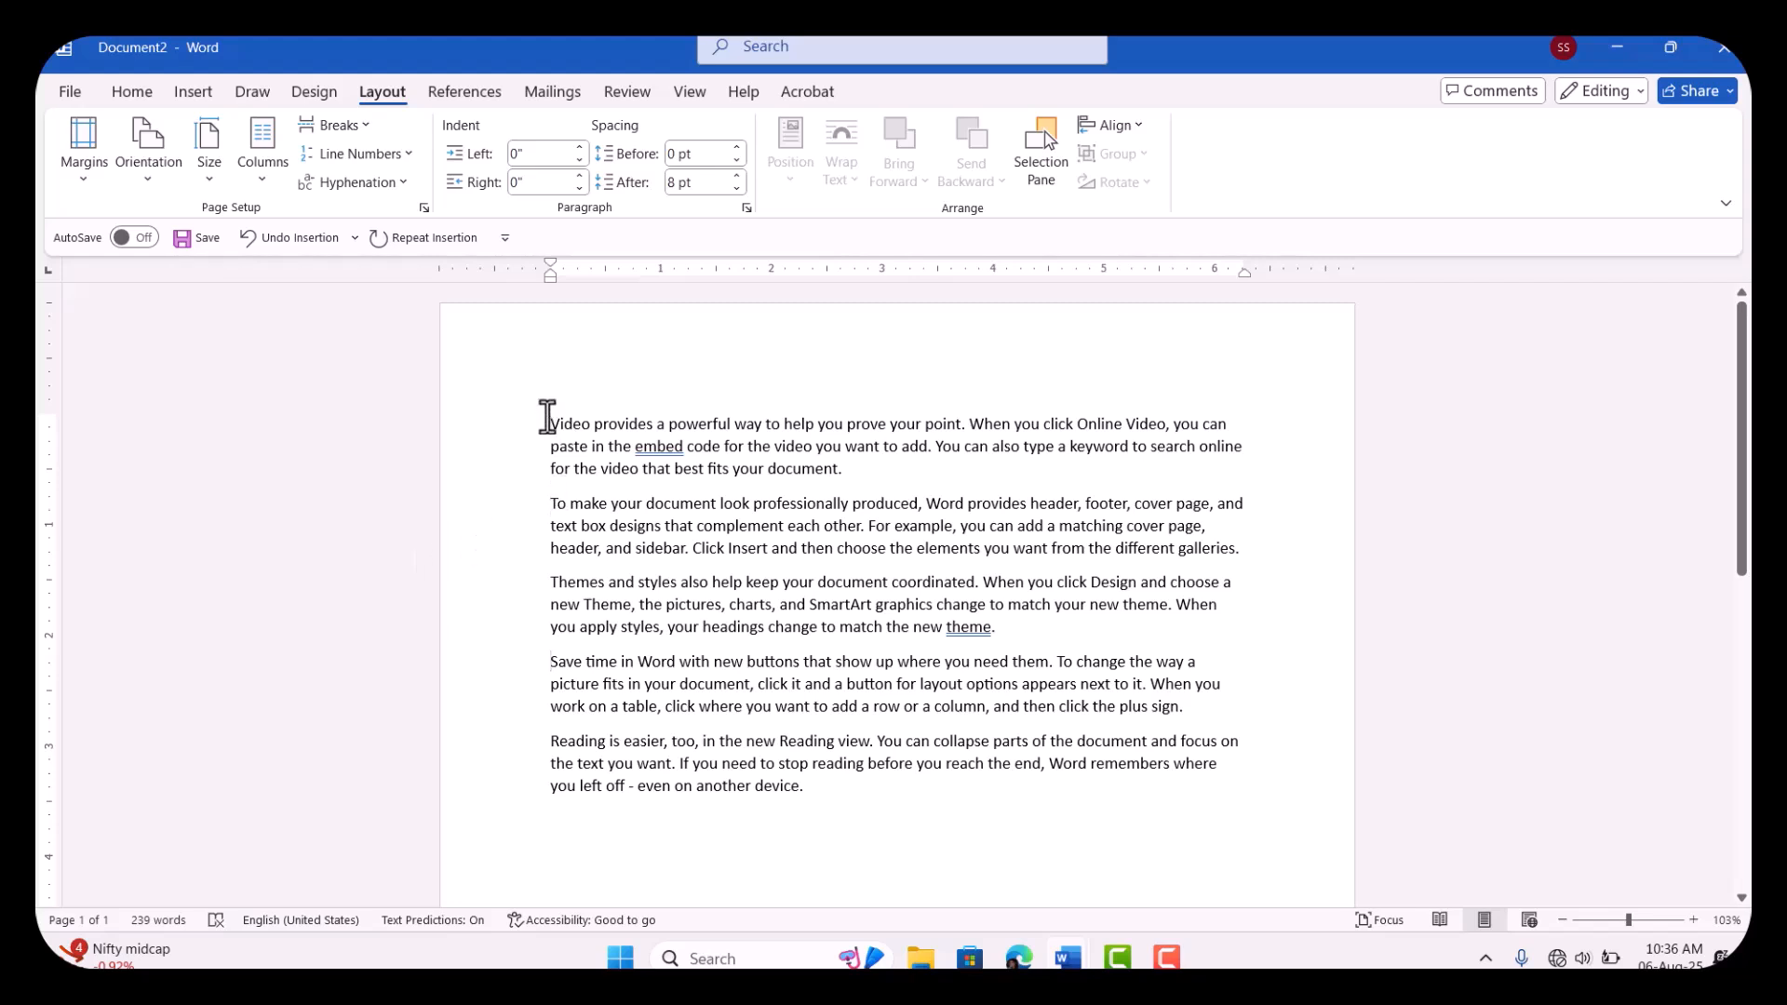
Step: Number the lines of all five paragraphs with the Restart Each Section mode, and deselect the text
{"action": "left_click_drag", "start_coordinate": [547, 417], "coordinate": [866, 805]}
{"action": "left_click", "coordinate": [409, 153]}
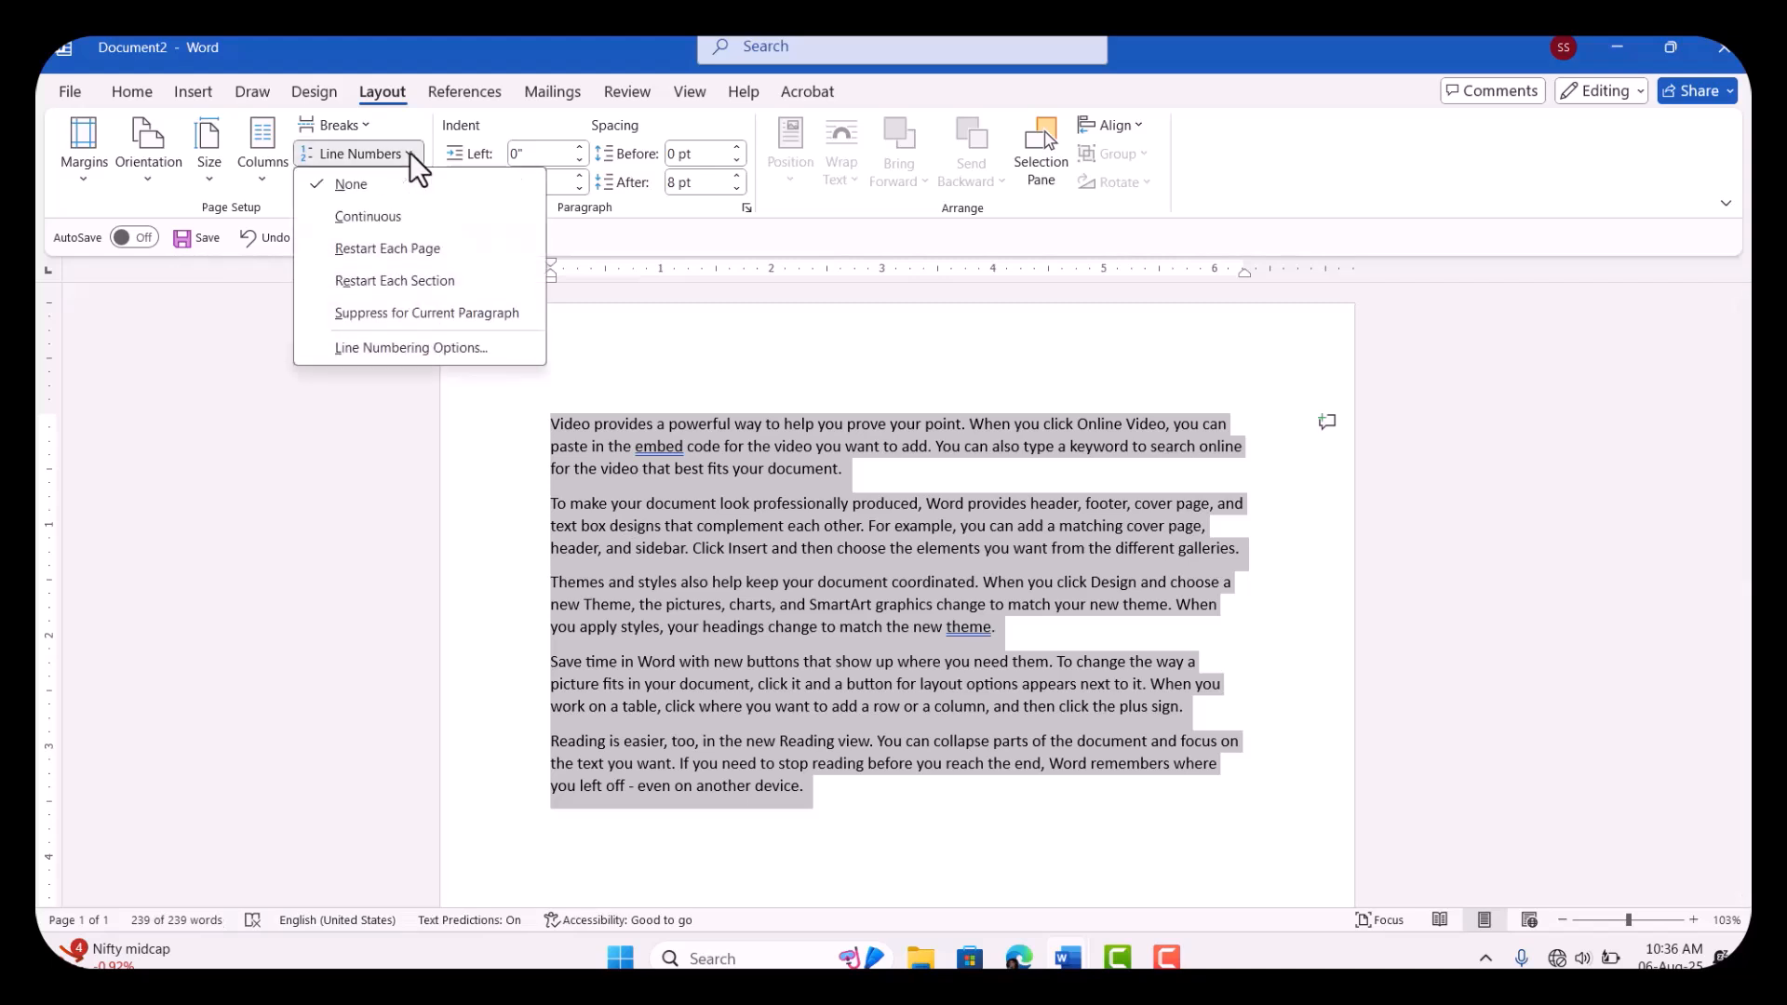
{"action": "left_click", "coordinate": [421, 283]}
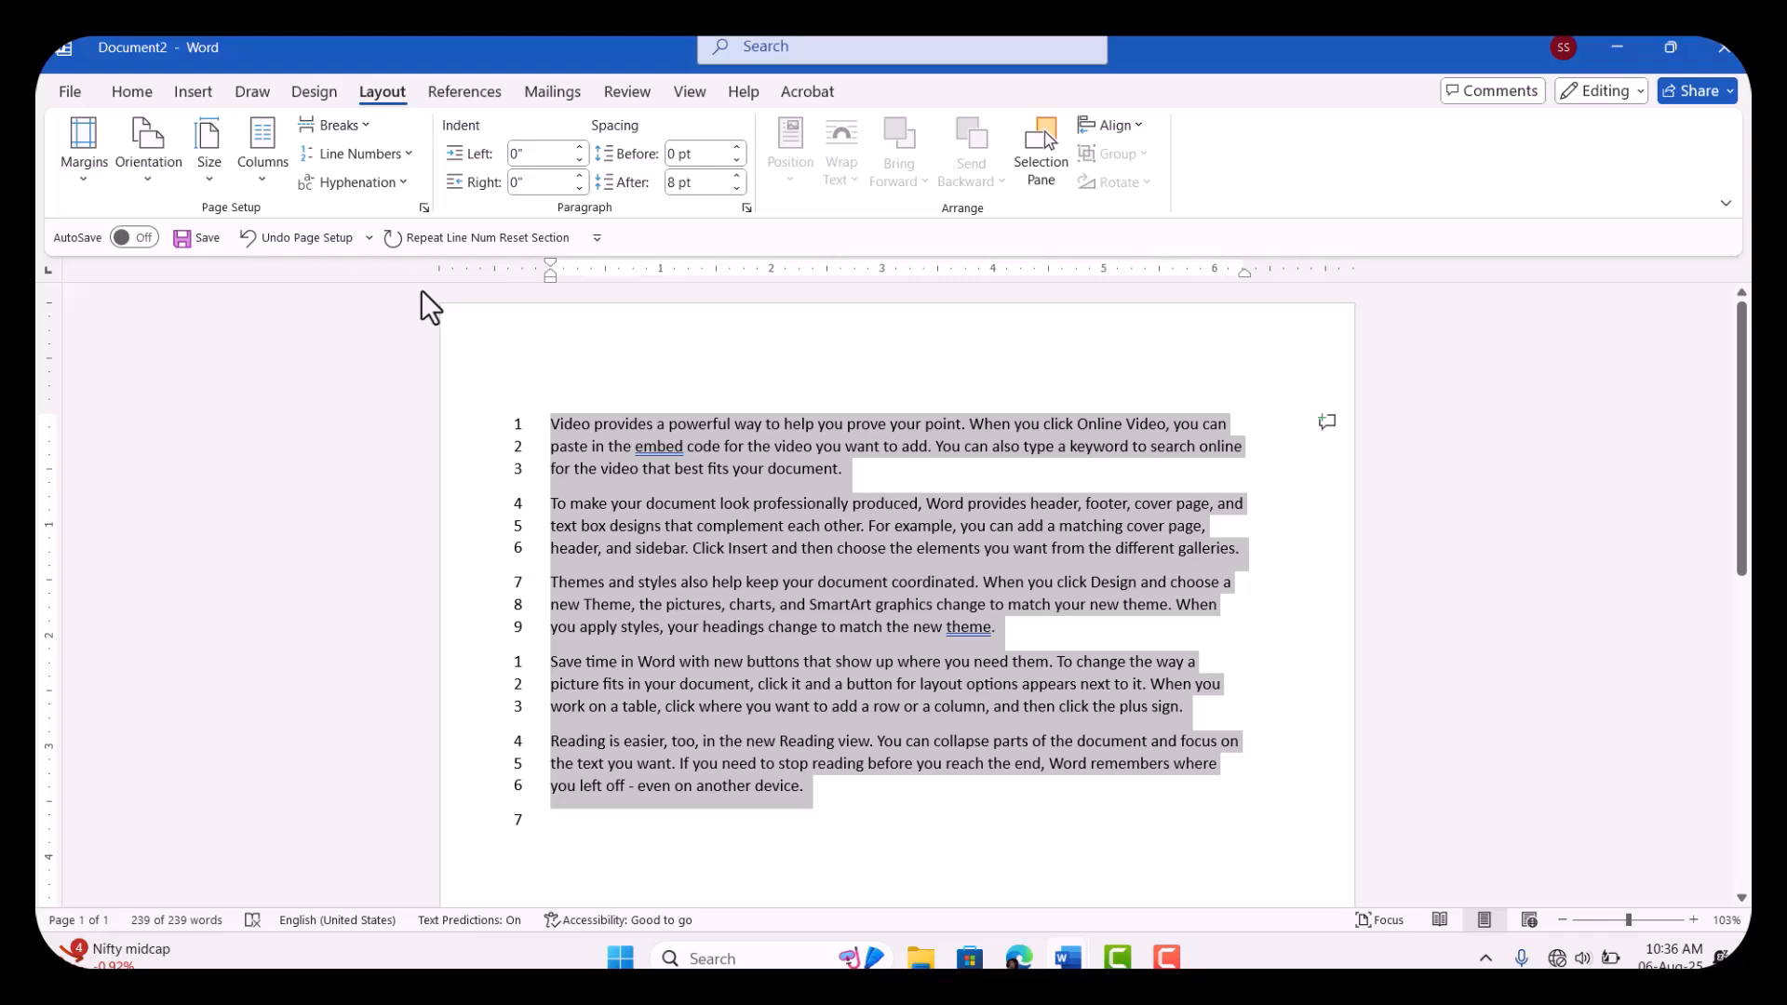
{"action": "left_click", "coordinate": [846, 624]}
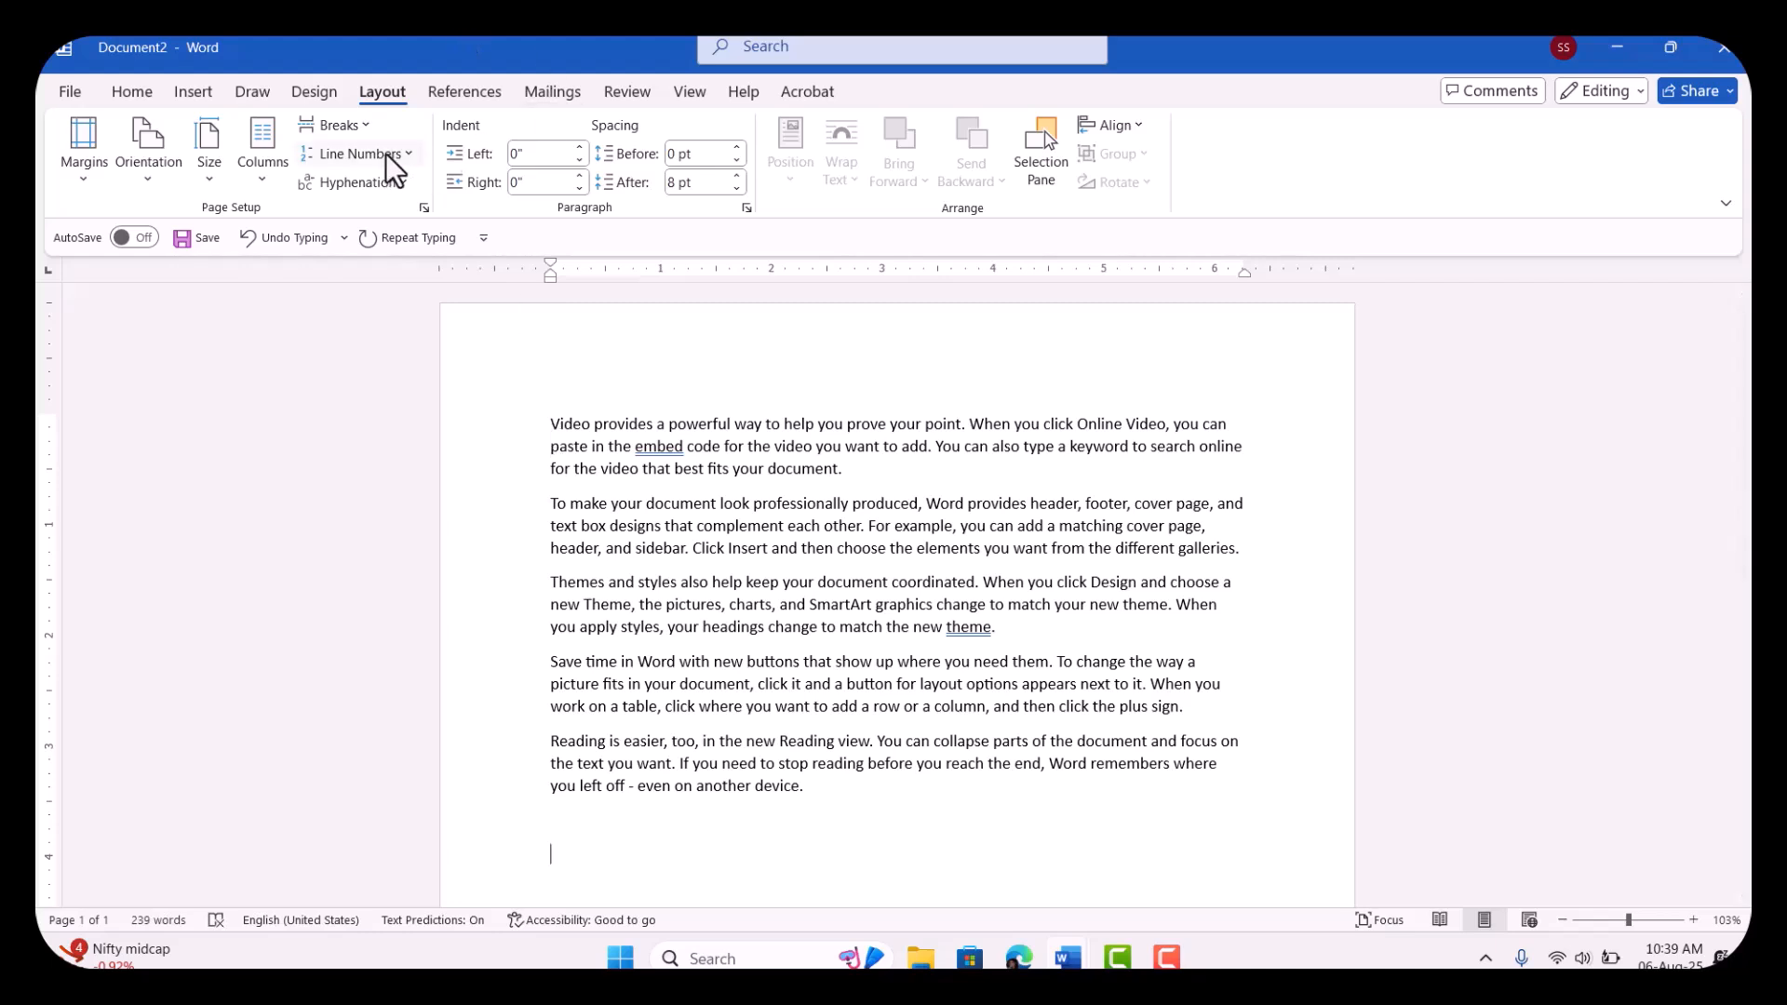
Step: Suppress line numbering for the third paragraph, starting "Themes and styles"
{"action": "left_click", "coordinate": [387, 153]}
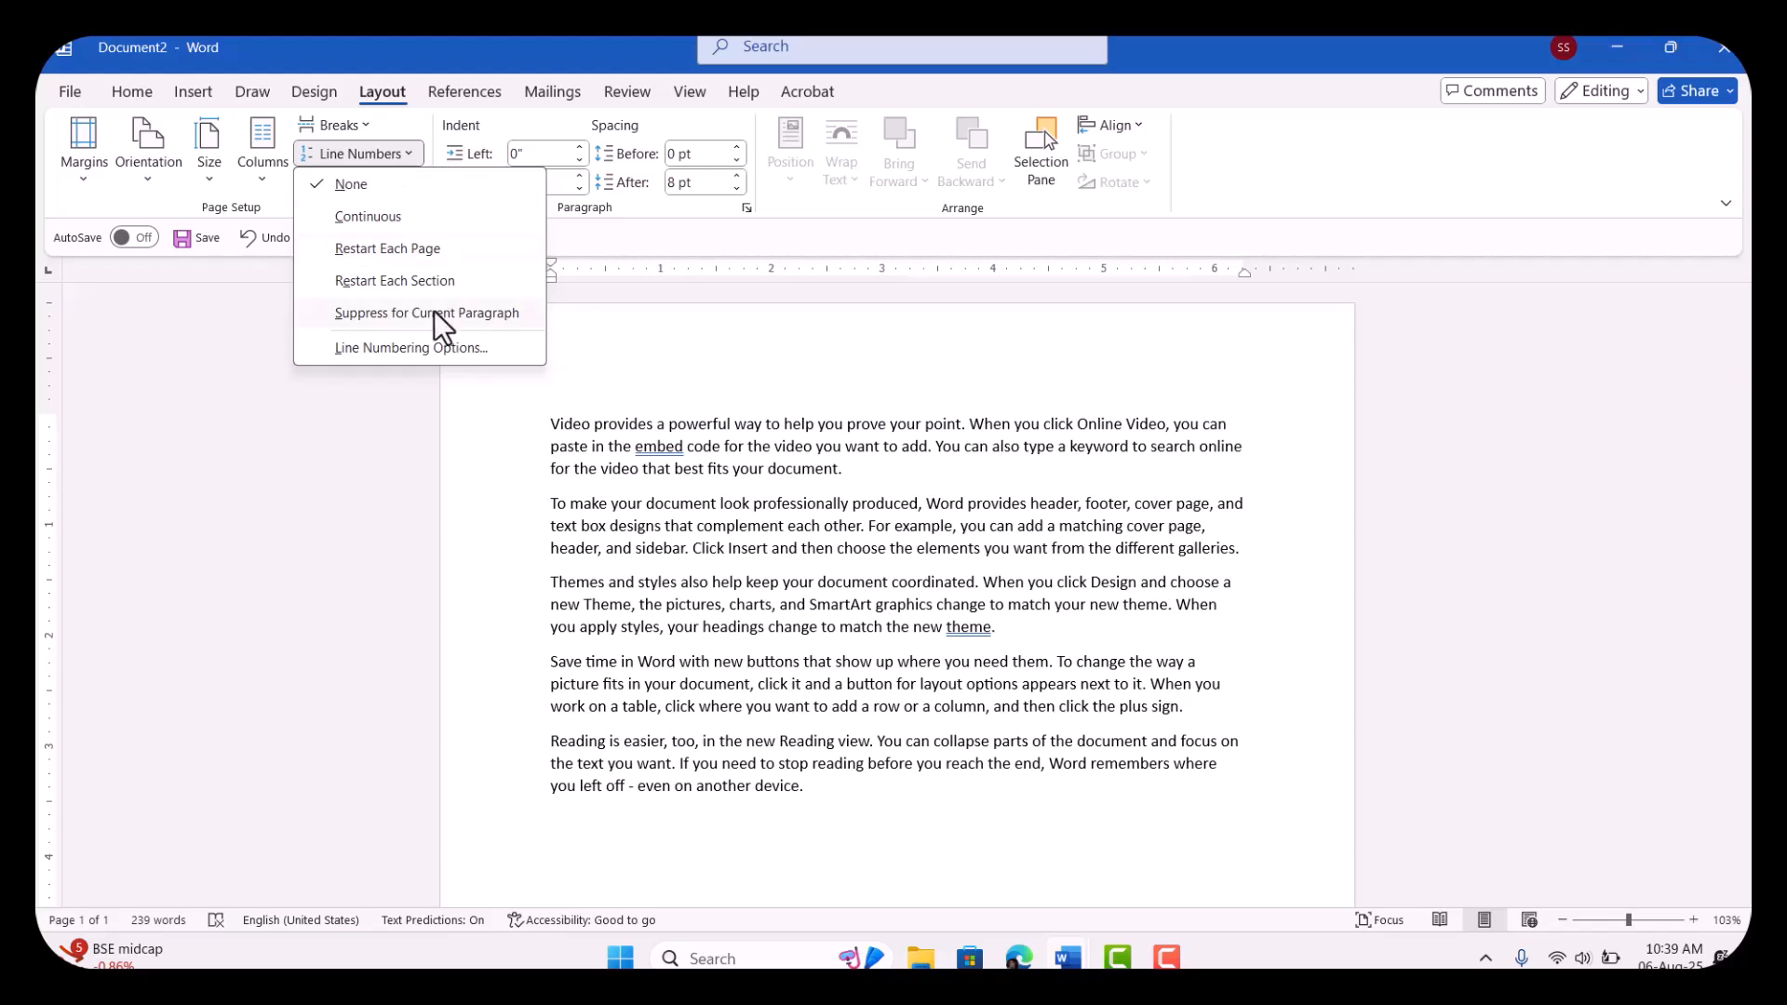
{"action": "left_click", "coordinate": [555, 584]}
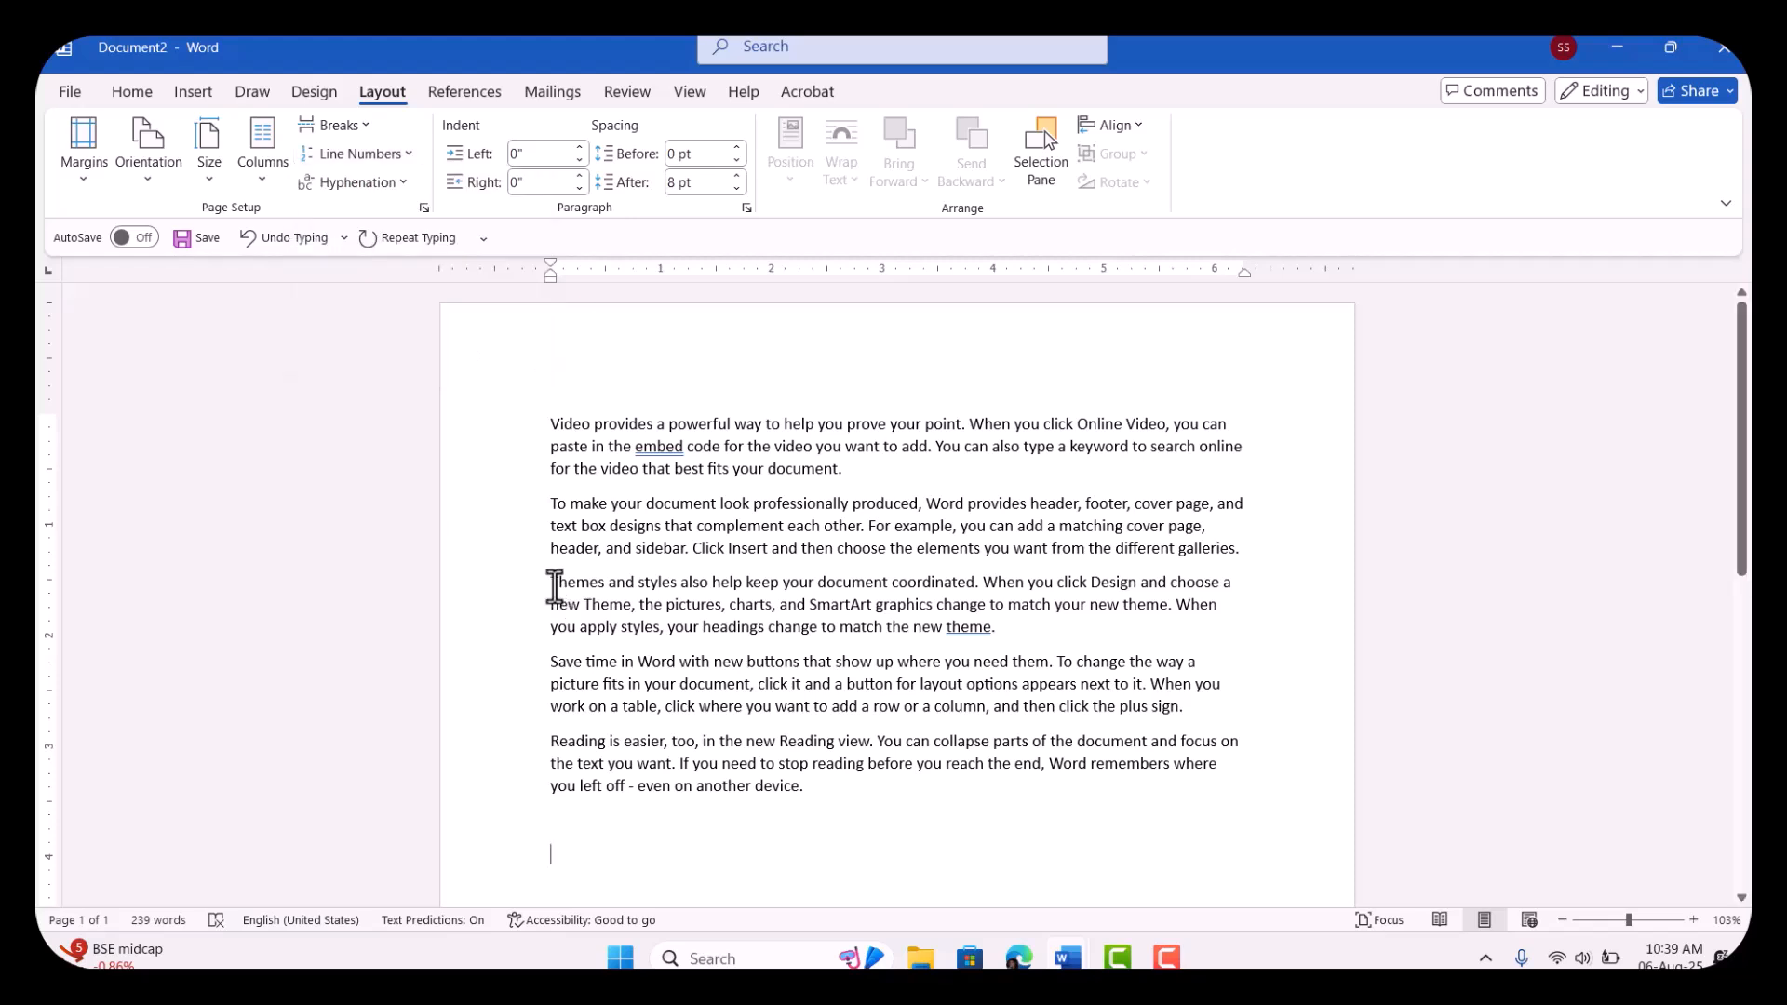
{"action": "triple_click", "coordinate": [549, 584]}
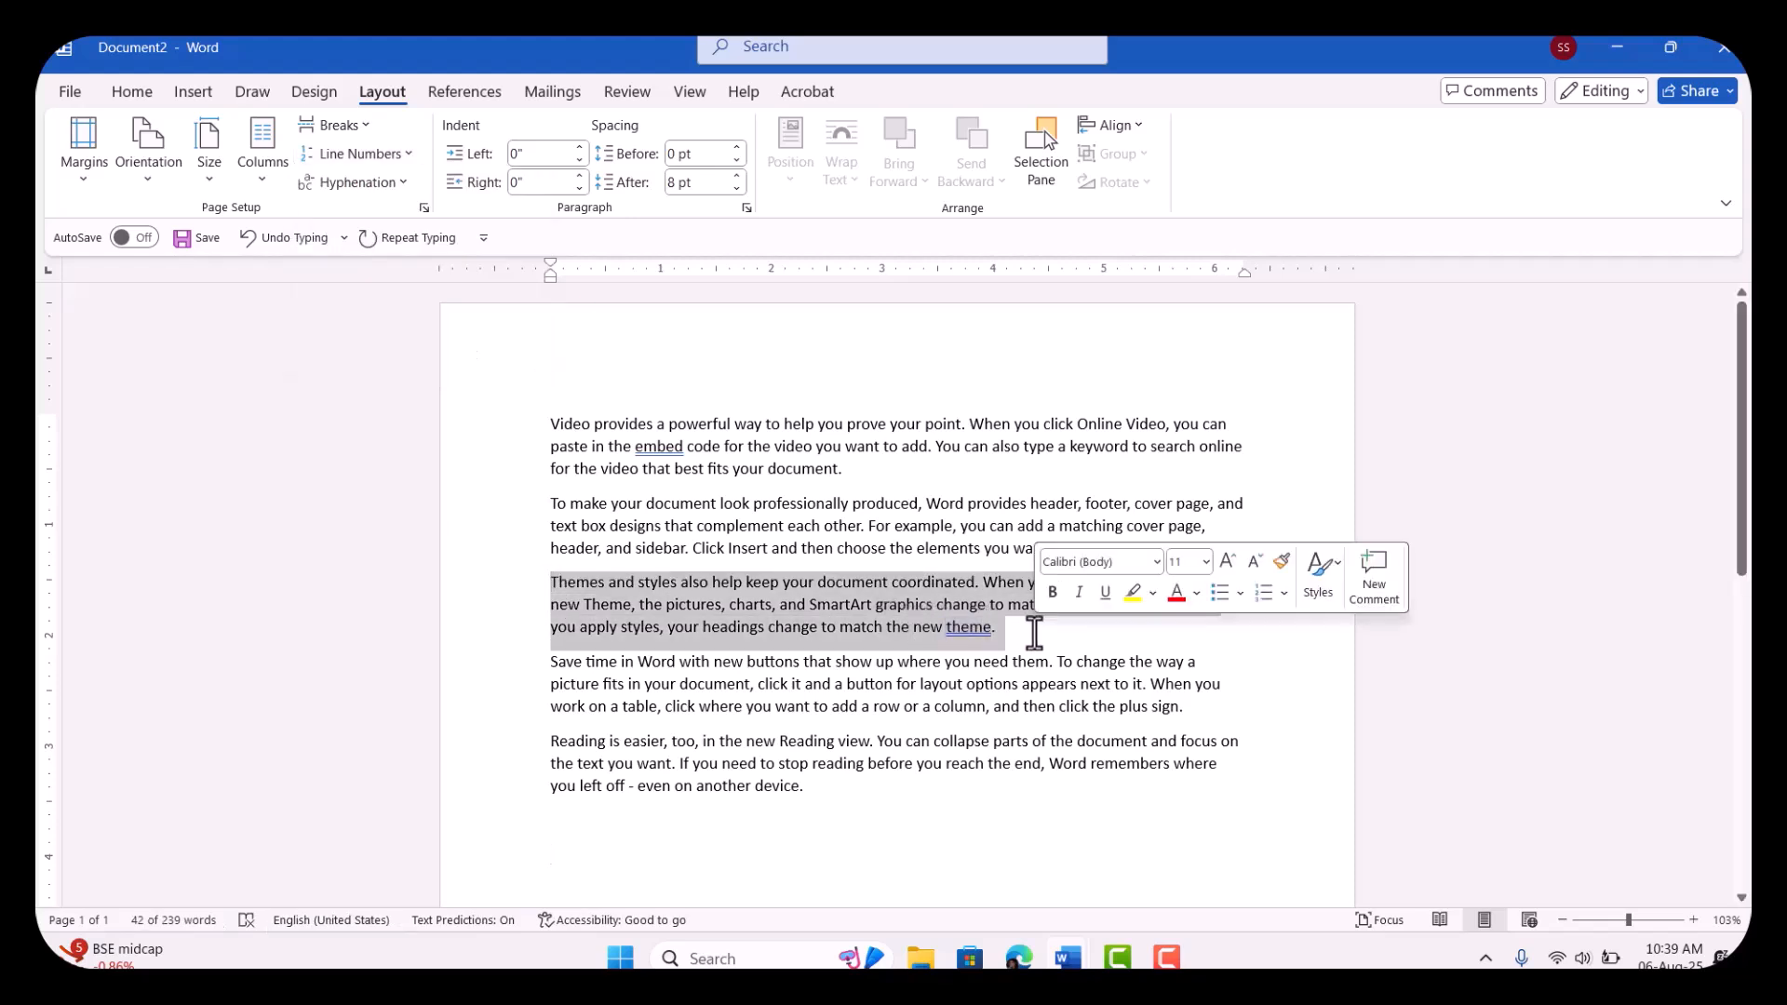
{"action": "left_click", "coordinate": [402, 154]}
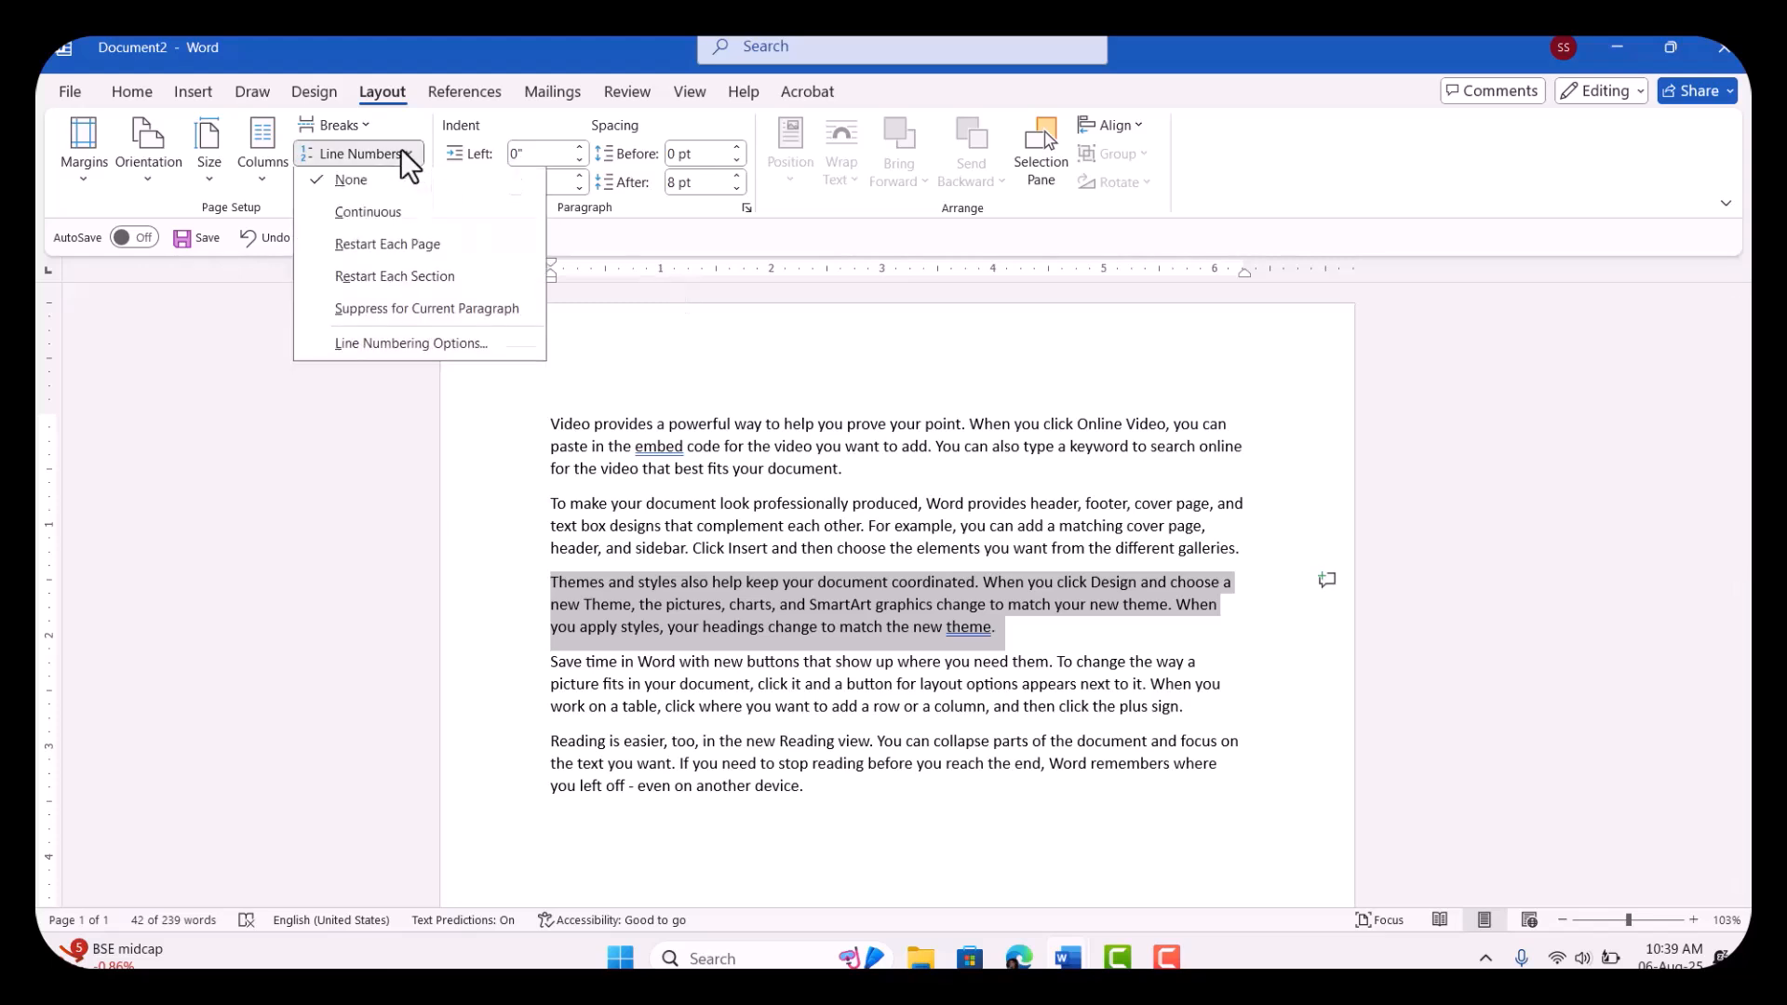
{"action": "left_click", "coordinate": [429, 321]}
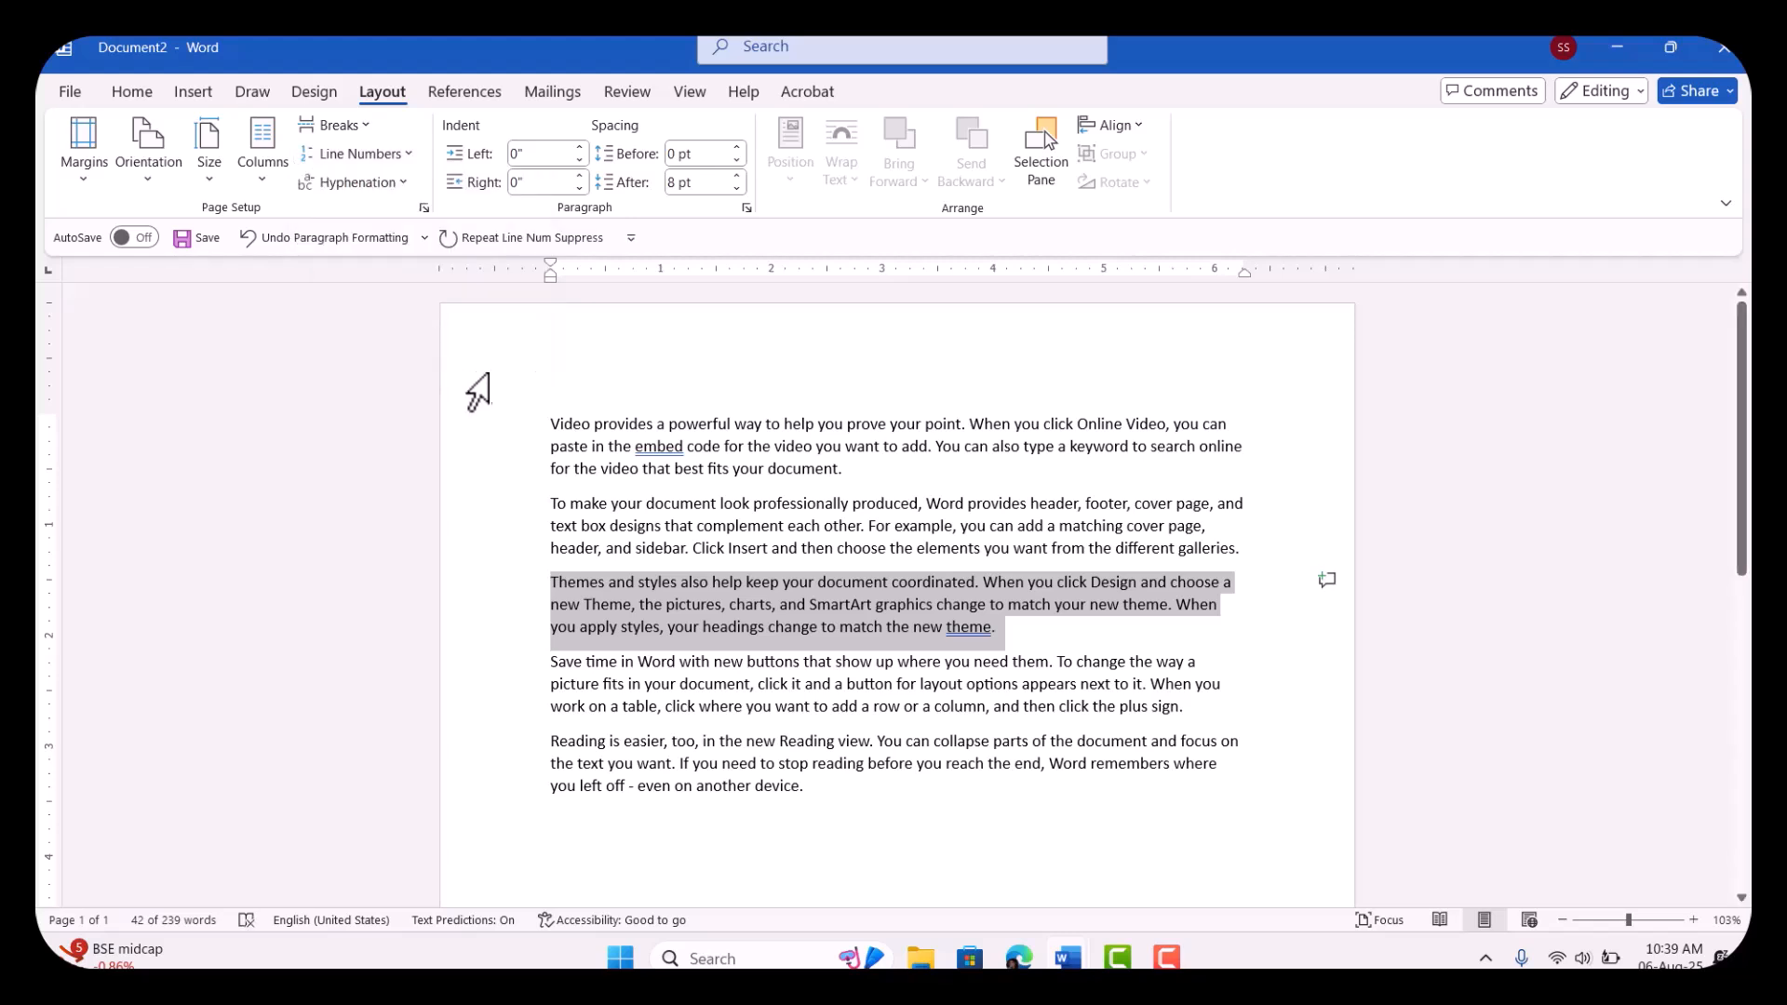
Step: Apply Continuous line numbering to the whole text, from the "Video provides" paragraph to the end, and deselect it
{"action": "left_click_drag", "start_coordinate": [550, 425], "coordinate": [900, 814]}
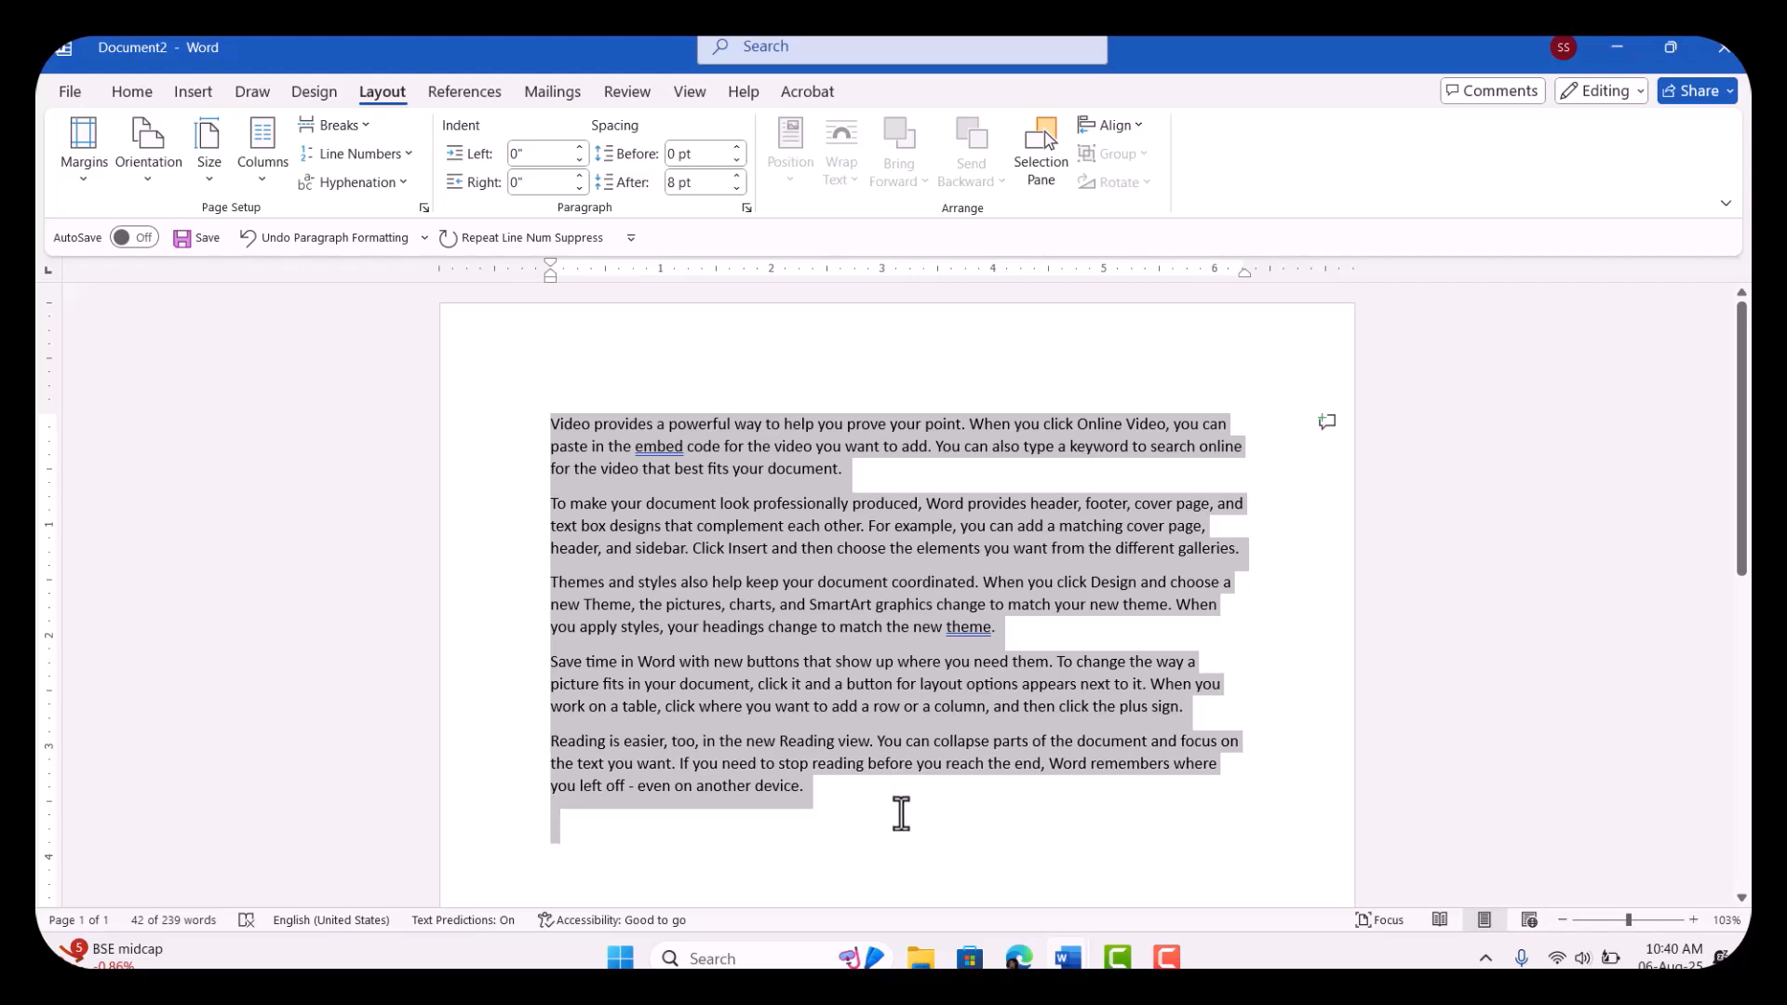
{"action": "left_click", "coordinate": [389, 156]}
{"action": "left_click", "coordinate": [379, 215]}
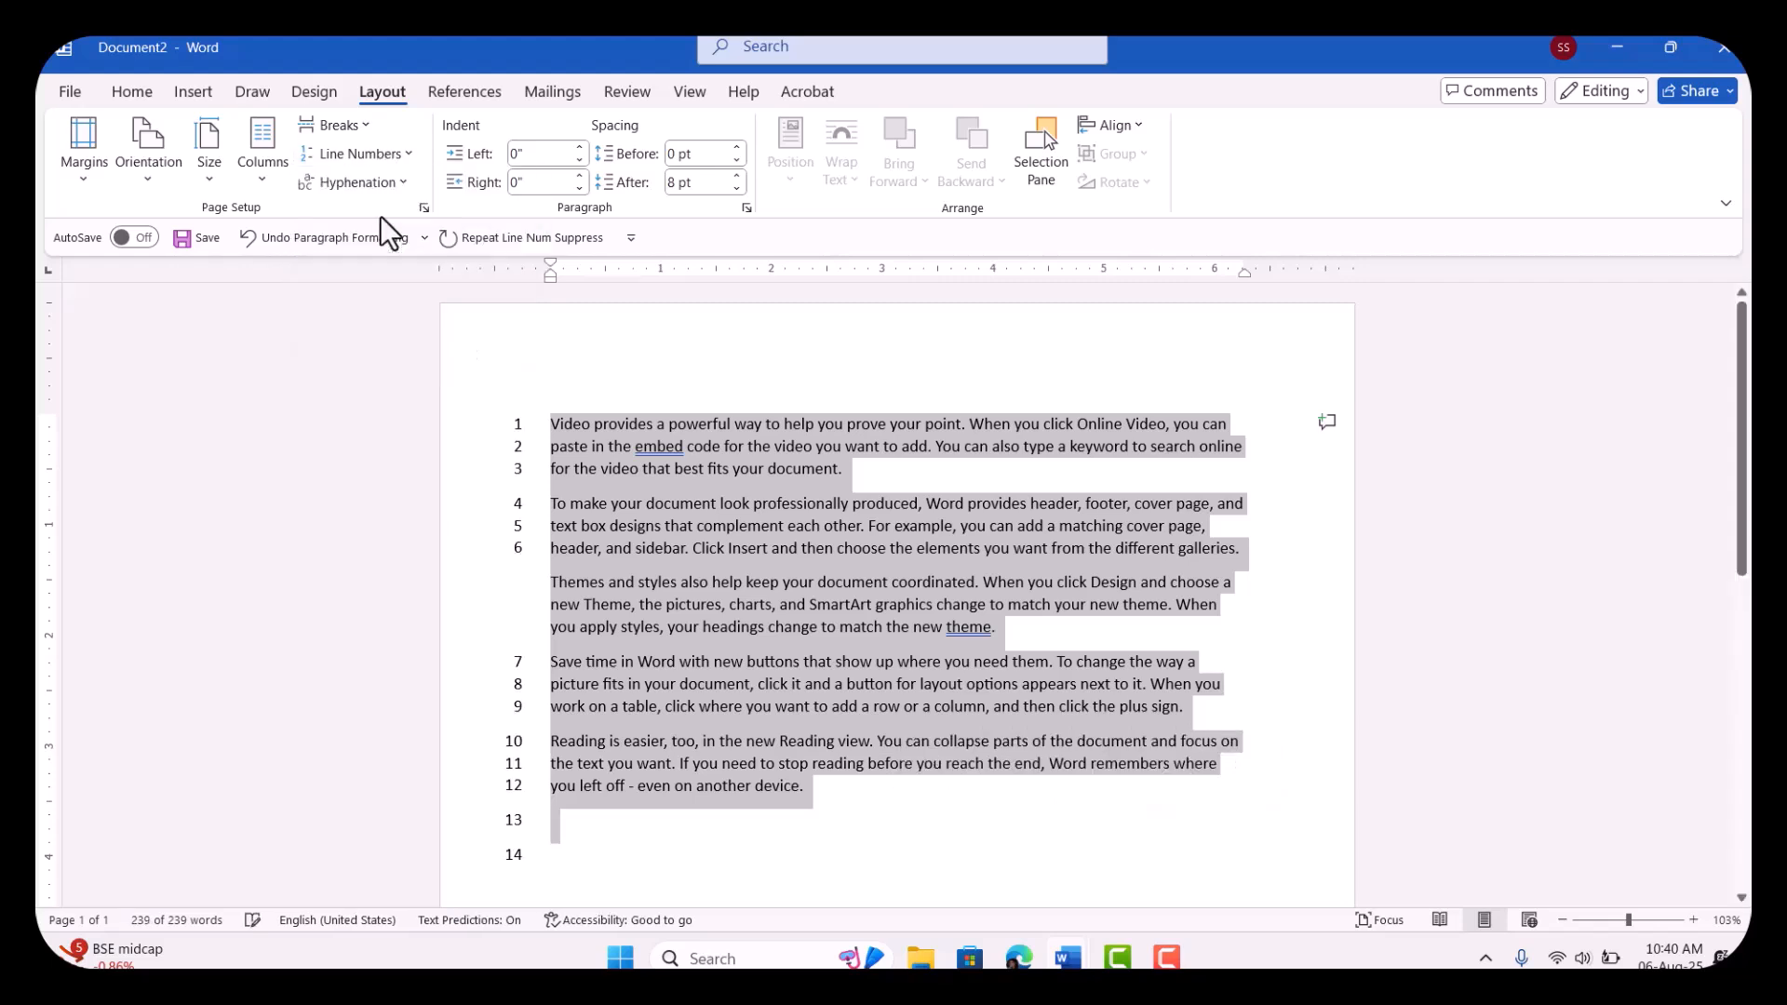
{"action": "left_click", "coordinate": [860, 726]}
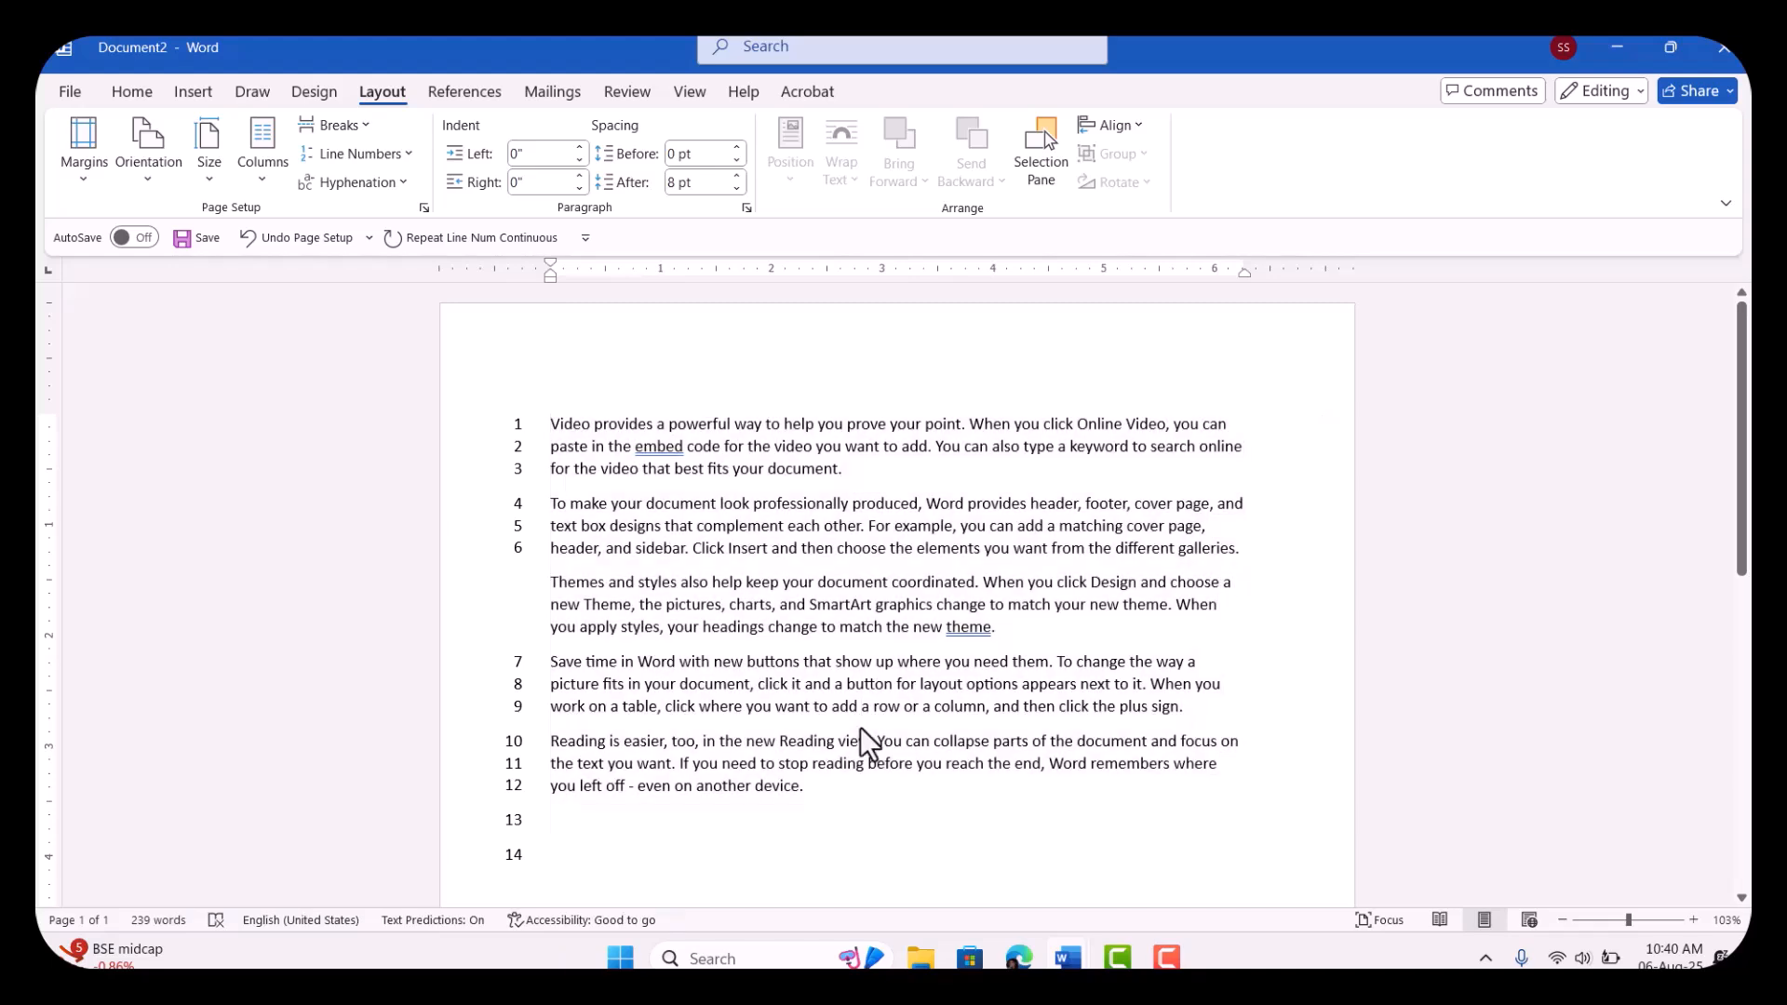